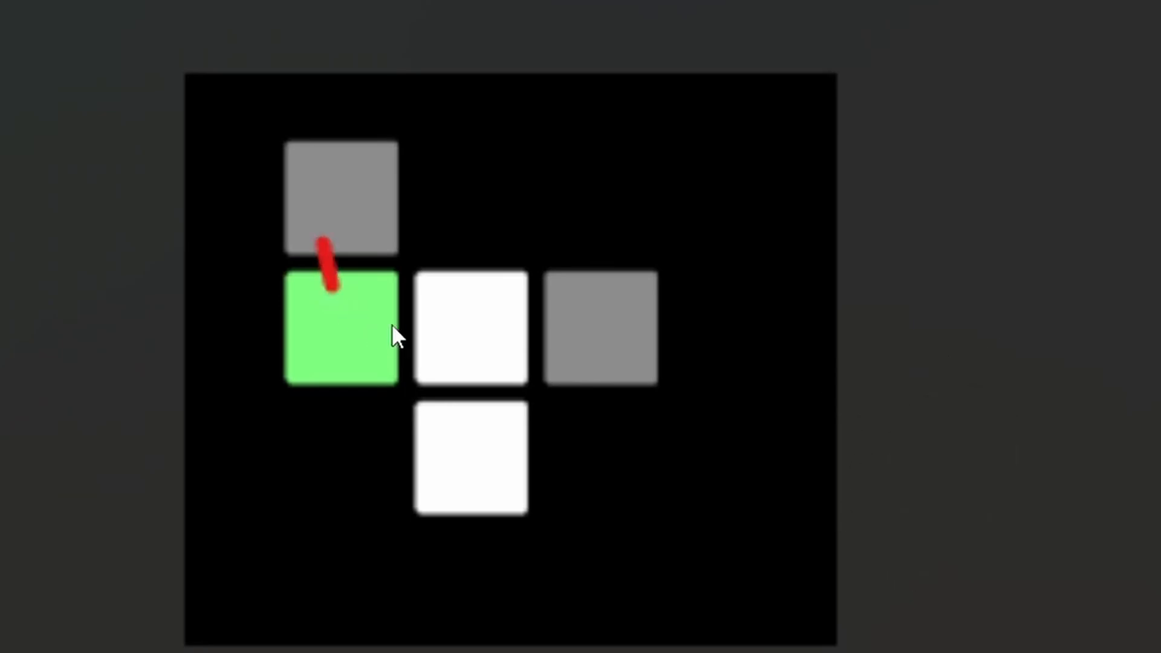
# Step: Mark the sides of the green room in the minimap snip with short red pen strokes, and close the snip
pyautogui.moveTo(382, 325); pyautogui.dragTo(436, 326)
pyautogui.moveTo(273, 320); pyautogui.dragTo(349, 391)
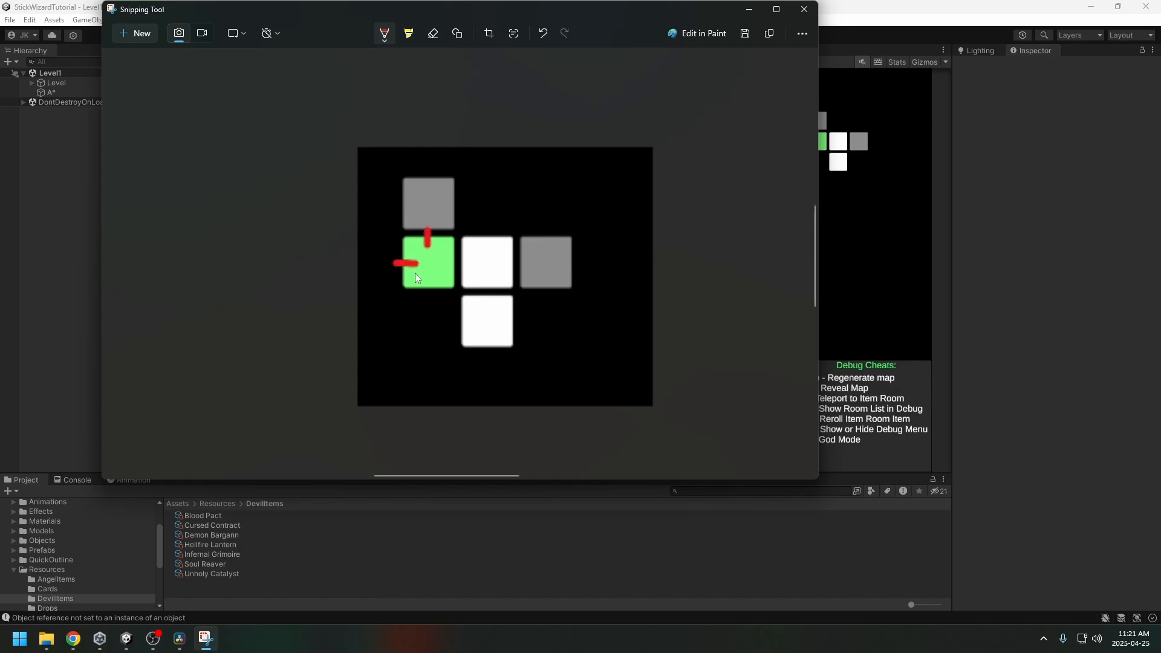
pyautogui.moveTo(425, 276); pyautogui.dragTo(429, 296)
pyautogui.click(804, 9)
# Step: Look through the room objects grouped under Level and Rooms in the scene hierarchy
pyautogui.click(32, 83)
pyautogui.click(40, 92)
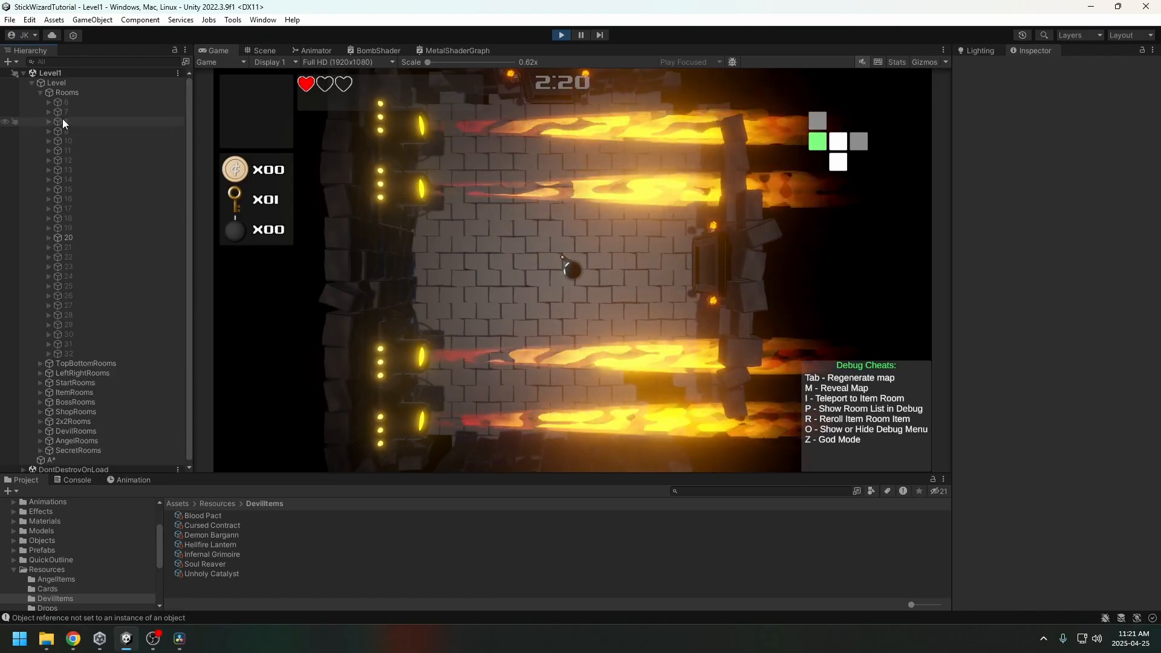
pyautogui.click(41, 92)
pyautogui.click(66, 103)
# Step: Test the running game by firing shots toward the different walls of the flame-trap room, and inspect the room in the Scene view
pyautogui.click(376, 211)
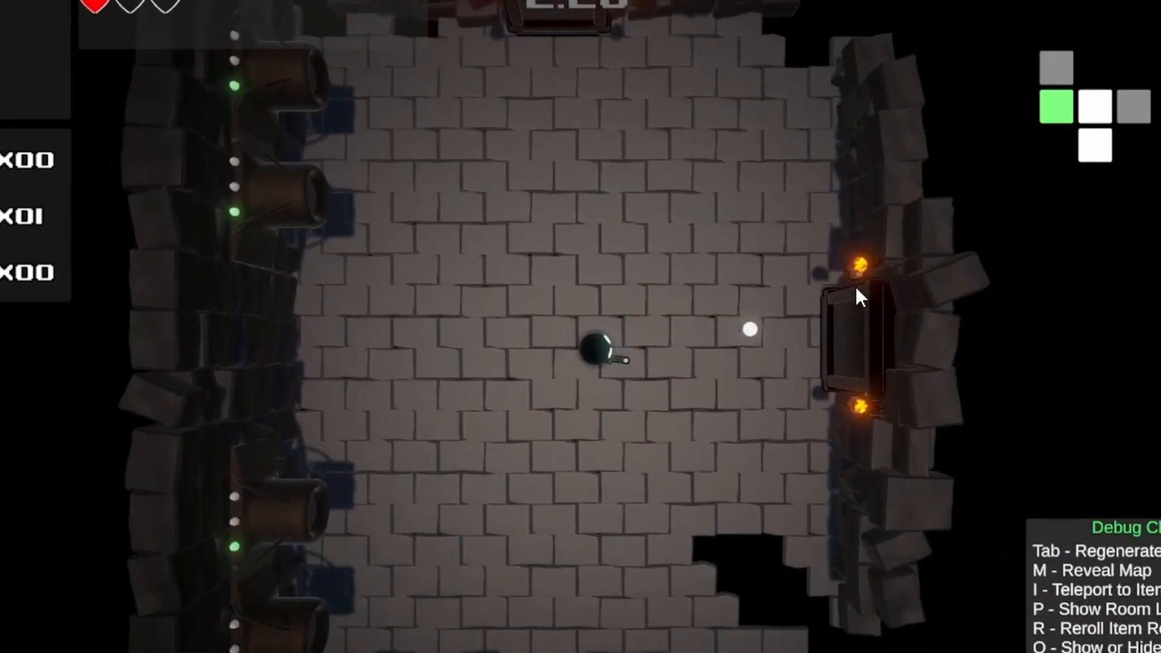
pyautogui.click(269, 329)
pyautogui.click(470, 320)
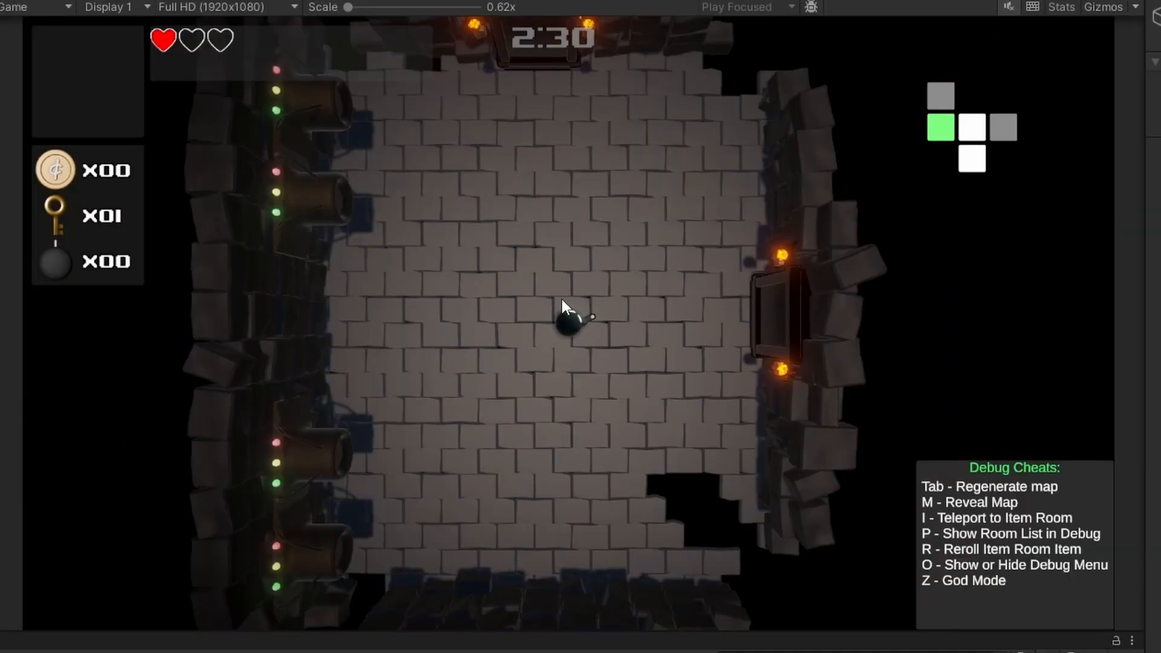
pyautogui.click(459, 319)
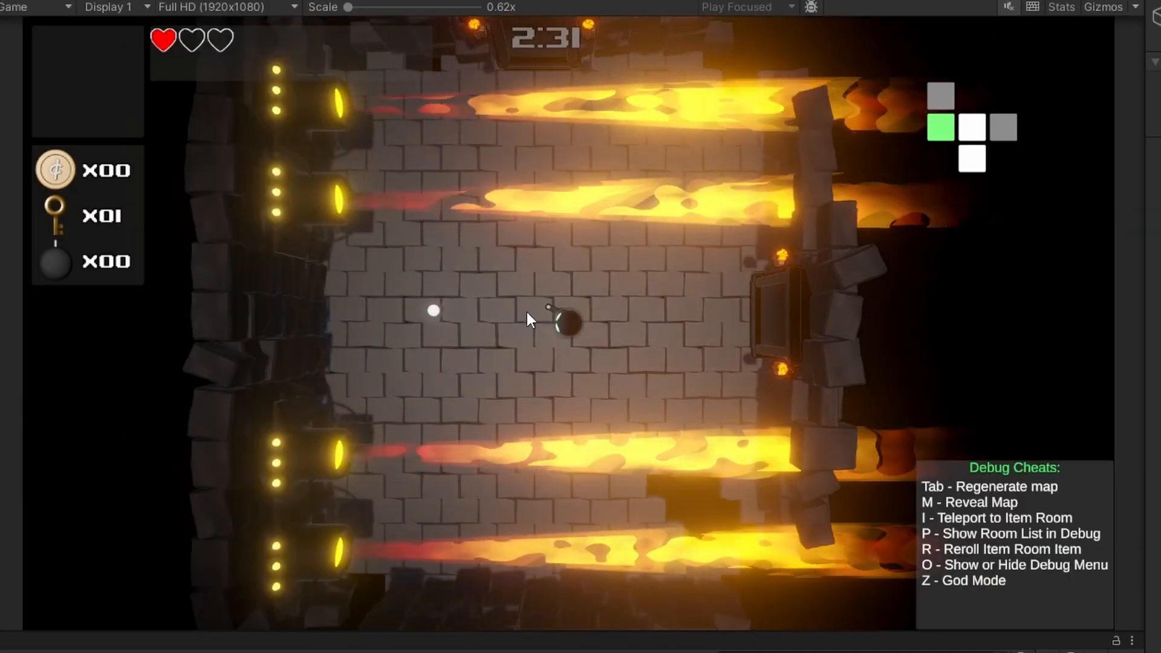
pyautogui.click(777, 318)
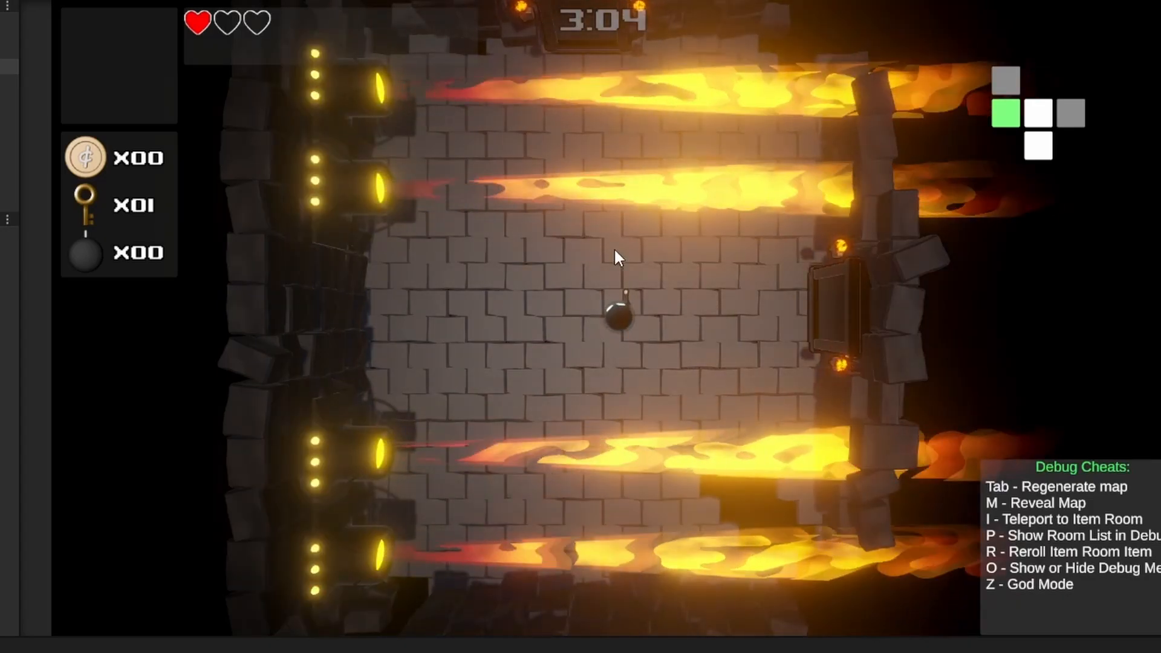
pyautogui.moveTo(635, 235)
pyautogui.mouseDown()
pyautogui.moveTo(643, 231)
pyautogui.moveTo(569, 238)
pyautogui.moveTo(685, 227)
pyautogui.moveTo(608, 219)
pyautogui.moveTo(525, 292)
pyautogui.moveTo(509, 282)
pyautogui.mouseUp()
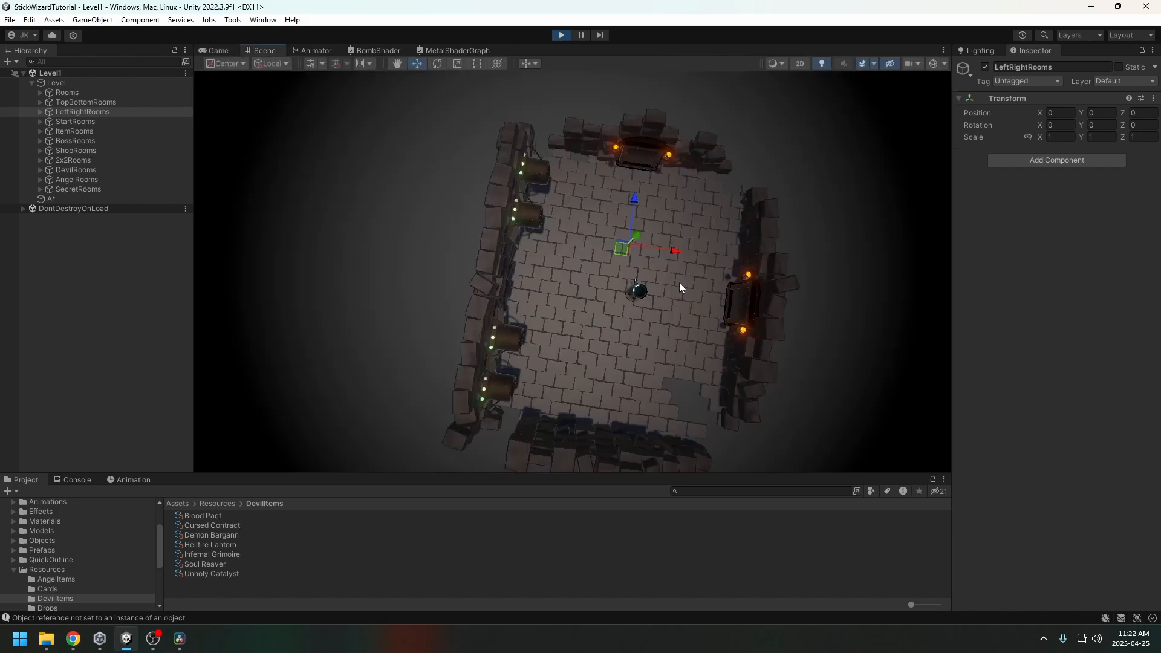
pyautogui.click(785, 377)
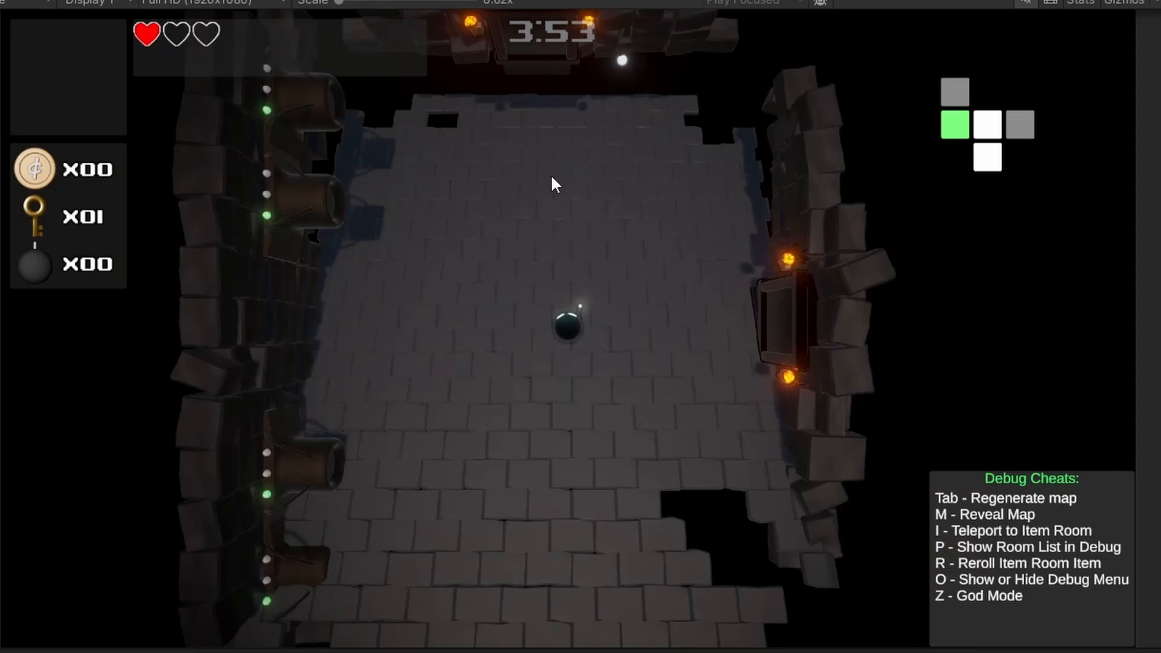
pyautogui.click(590, 208)
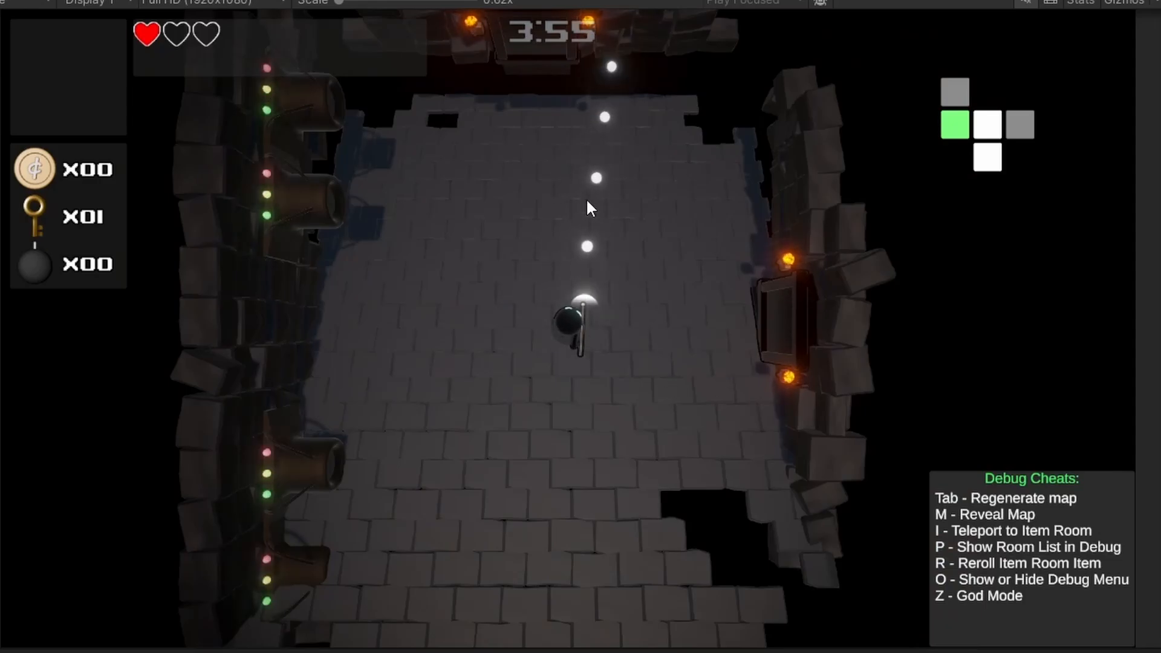
pyautogui.click(569, 508)
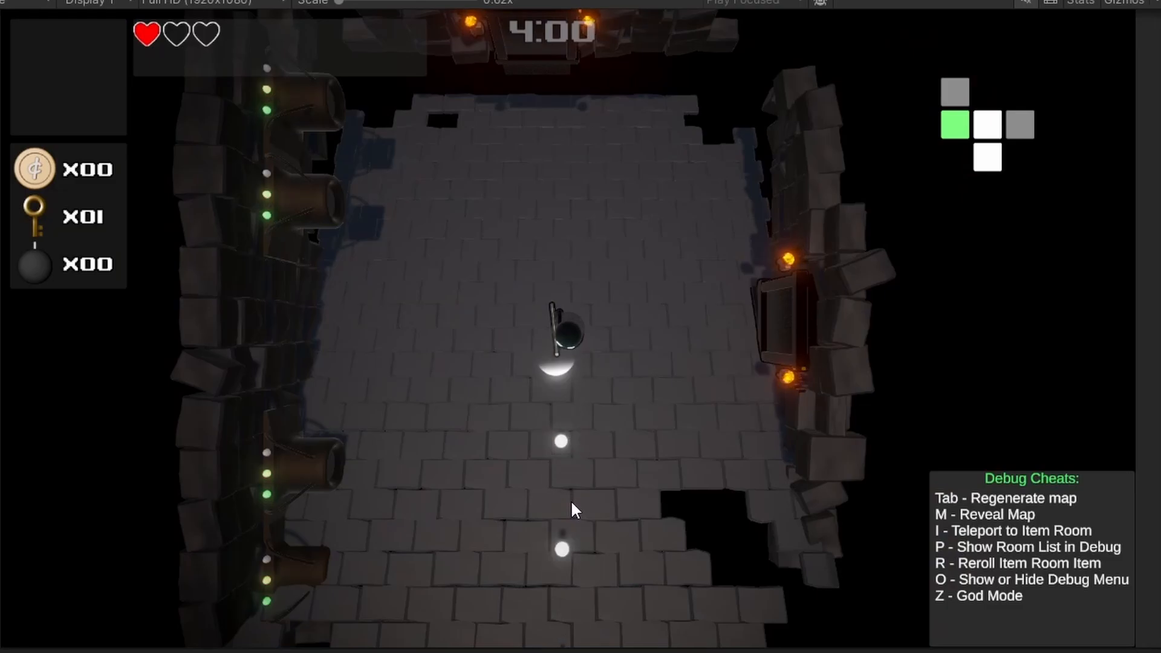
pyautogui.click(565, 255)
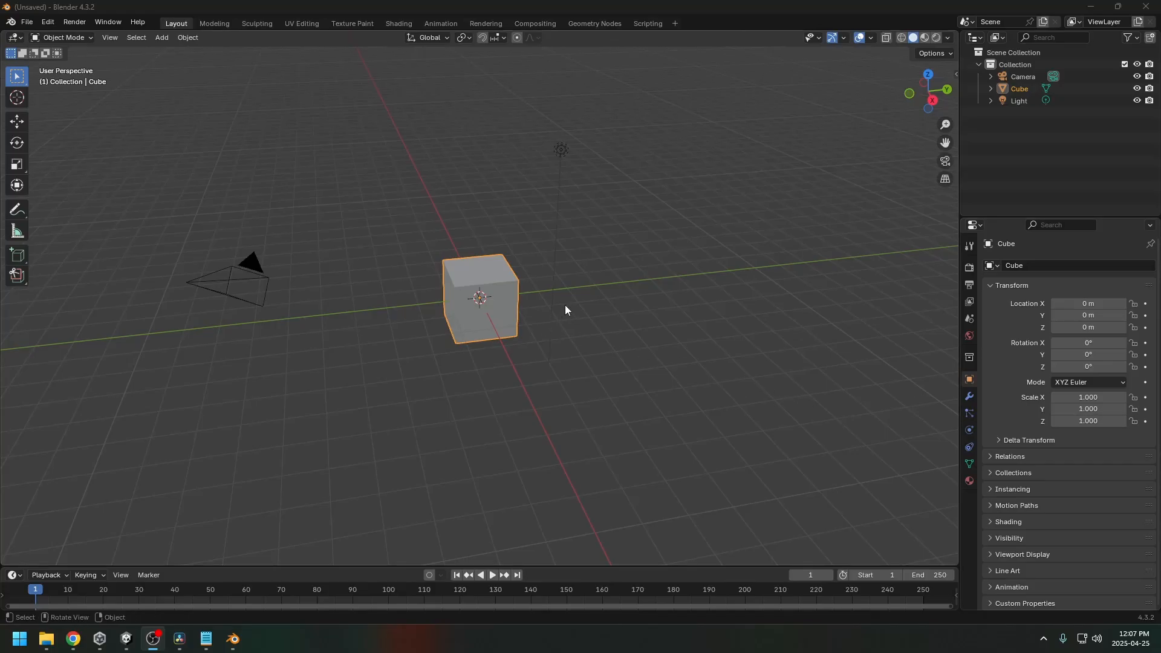
# Step: In Blender, delete the default light and camera from the new scene
pyautogui.moveTo(543, 169); pyautogui.dragTo(537, 173)
pyautogui.press('Delete')
pyautogui.moveTo(352, 210); pyautogui.dragTo(237, 330)
pyautogui.press('Delete')
# Step: Rename the default cube as Stairs
pyautogui.moveTo(521, 258); pyautogui.dragTo(462, 333)
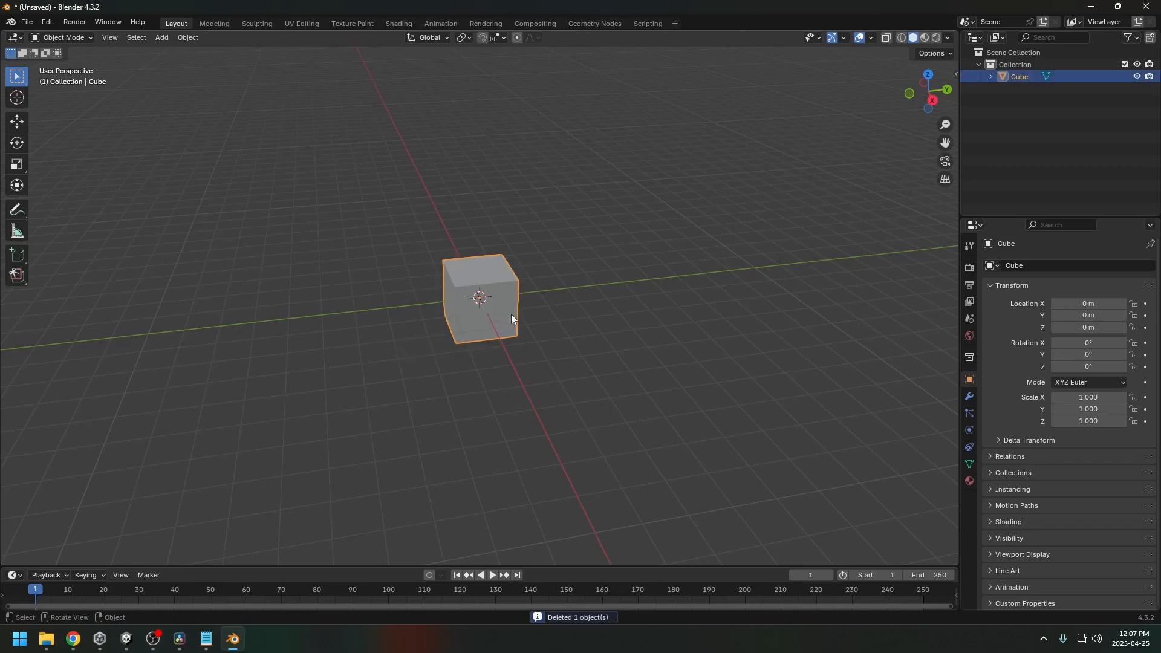
pyautogui.press('F2')
pyautogui.write('St')
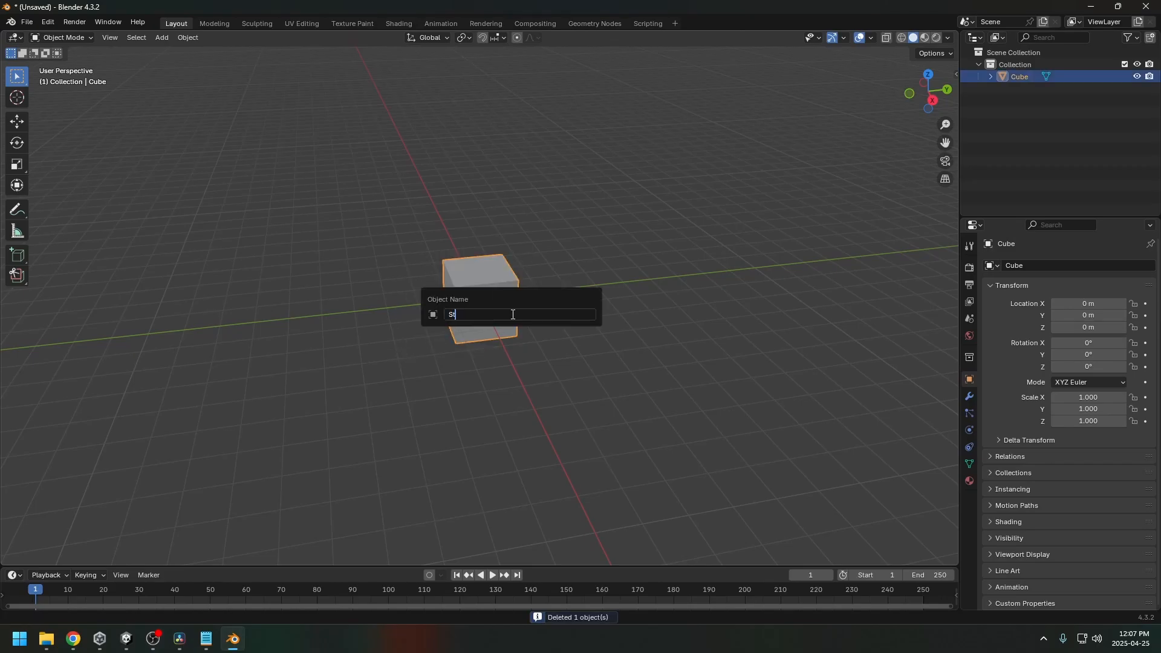
pyautogui.write('airs')
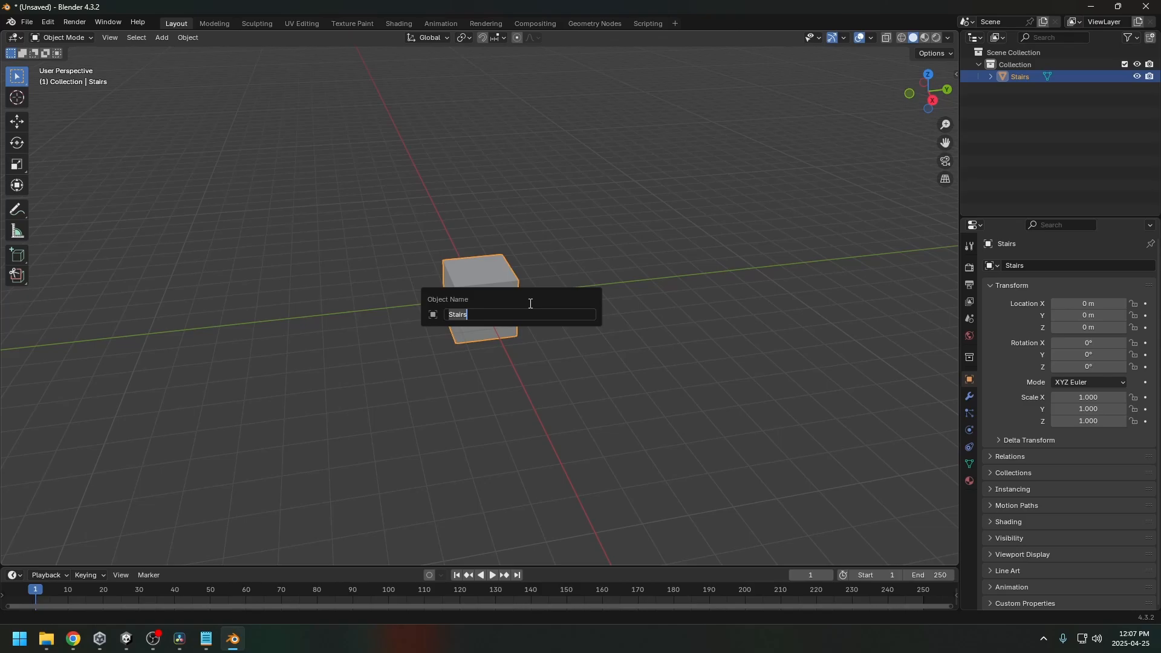
pyautogui.press('Return')
# Step: Scale the Stairs mesh along X in Edit Mode to about three times its width
pyautogui.press('Tab')
pyautogui.moveTo(530, 304); pyautogui.dragTo(499, 309, button='middle')
pyautogui.press('KP_7')
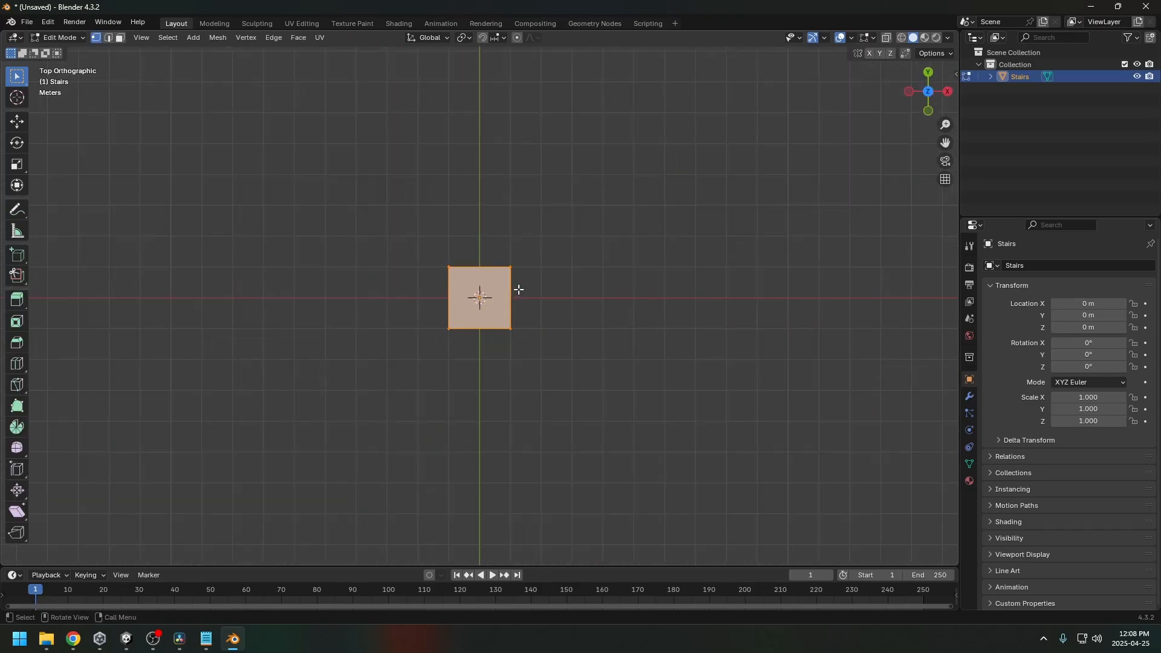
pyautogui.press('s')
pyautogui.press('x')
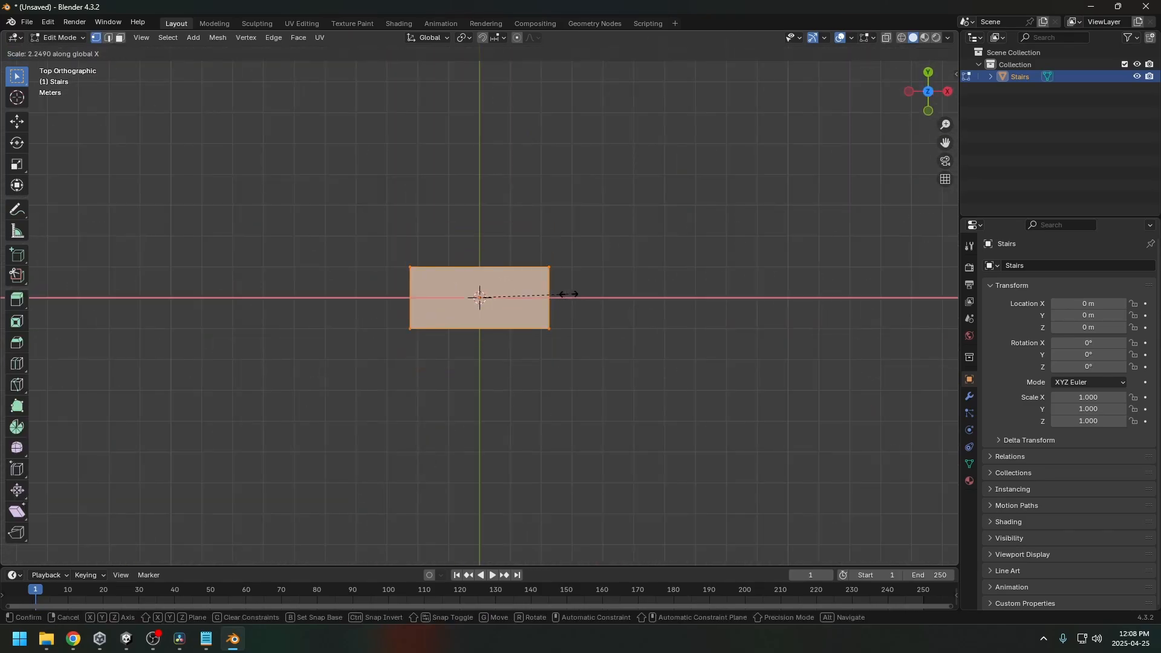
pyautogui.click(596, 297)
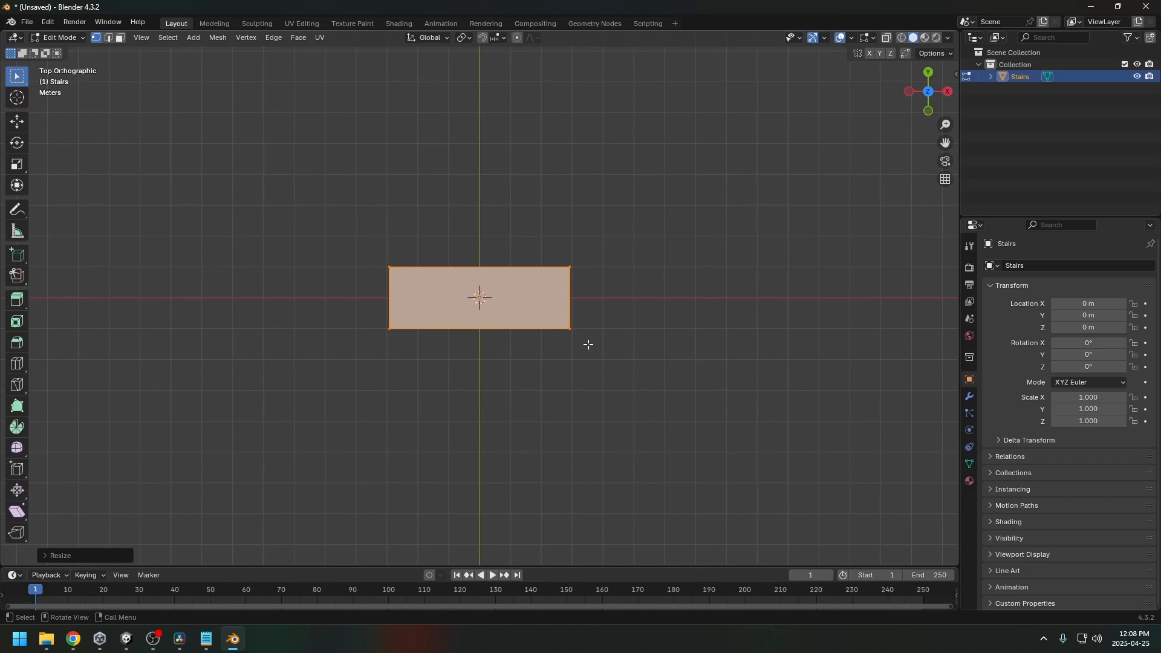
# Step: Flatten the mesh along Z to about a quarter of its height to form one step, and return to Object Mode
pyautogui.moveTo(588, 344); pyautogui.dragTo(654, 246, button='middle')
pyautogui.press('s')
pyautogui.press('z')
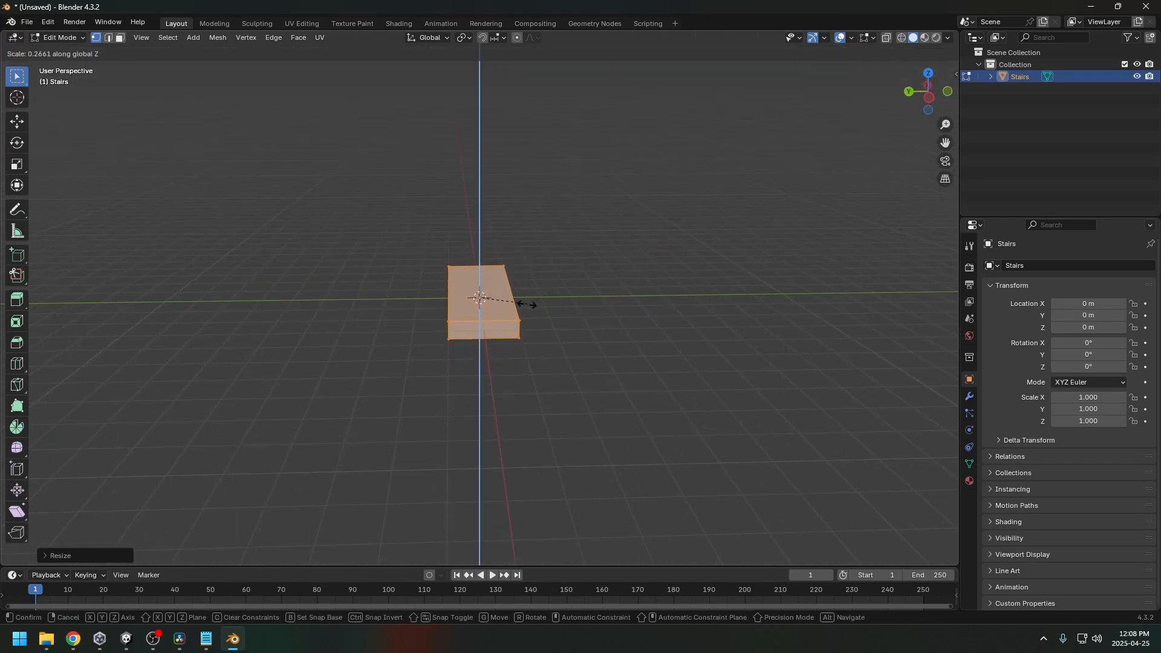
pyautogui.click(515, 307)
pyautogui.moveTo(596, 311); pyautogui.dragTo(435, 319, button='middle')
pyautogui.moveTo(517, 307); pyautogui.dragTo(575, 294, button='middle')
pyautogui.press('Tab')
pyautogui.scroll(4, 544, 297)
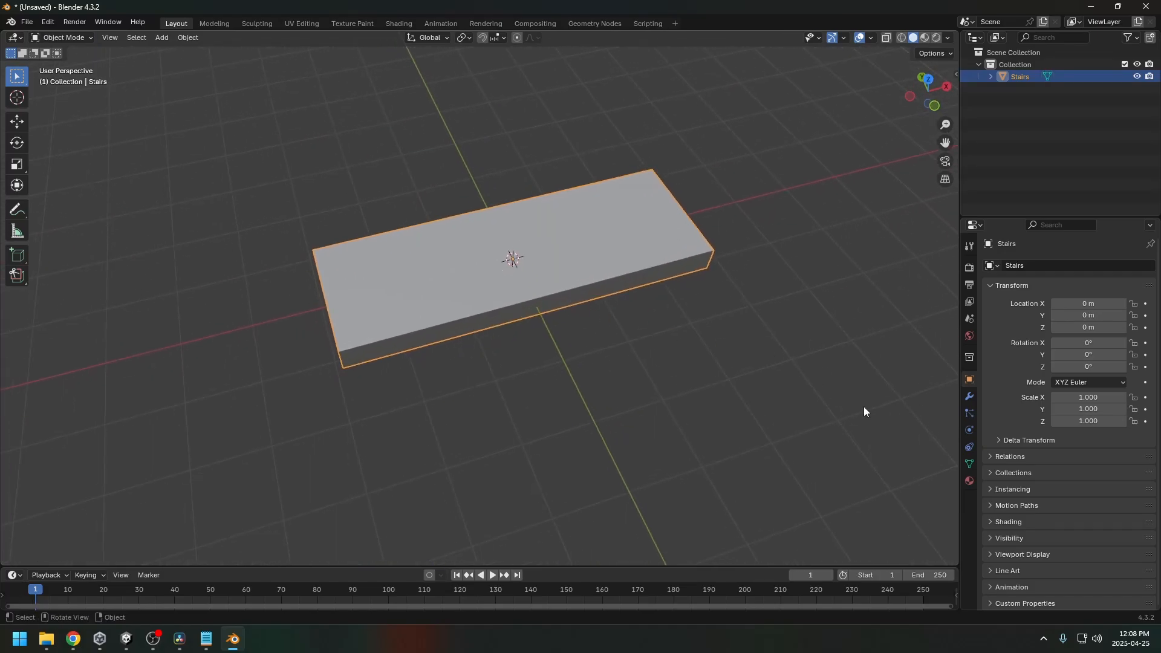
# Step: Add a Bevel modifier to the Stairs object
pyautogui.scroll(-3, 676, 356)
pyautogui.moveTo(719, 393); pyautogui.dragTo(667, 352, button='middle')
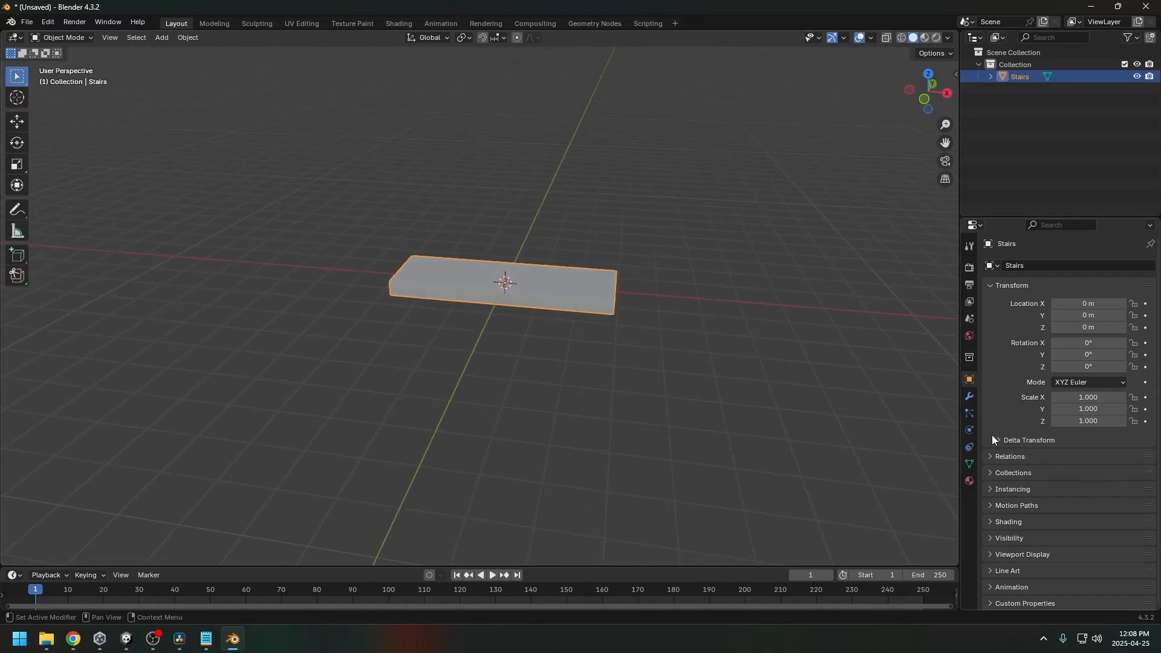
pyautogui.click(970, 398)
pyautogui.click(1061, 266)
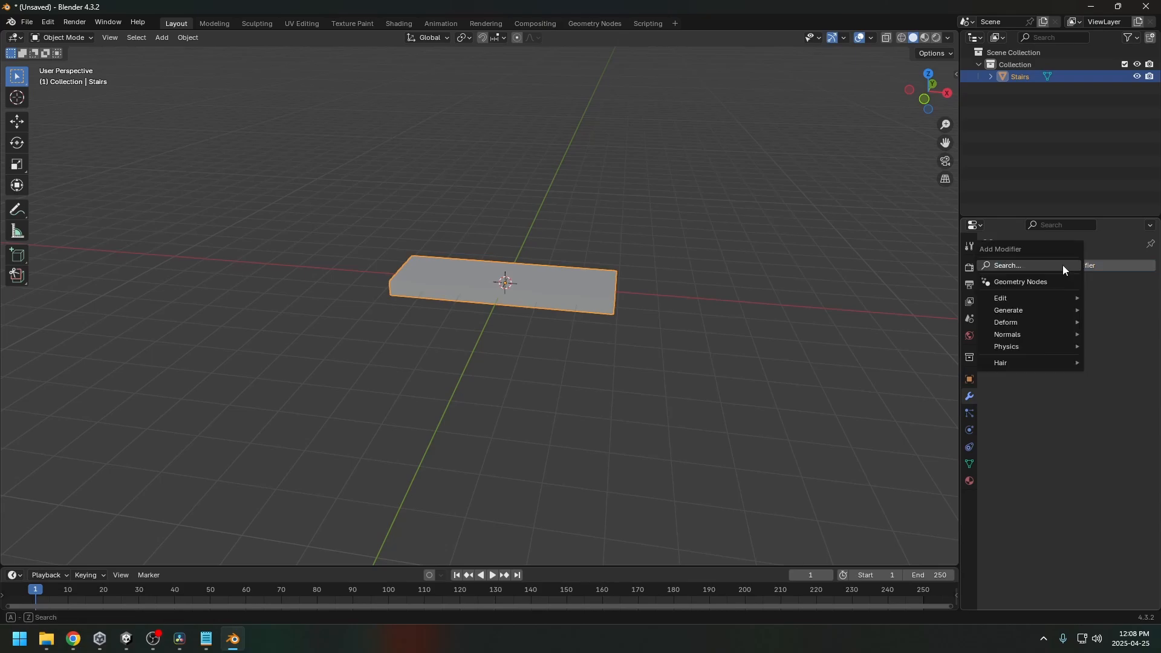
pyautogui.write('bev')
pyautogui.press('Return')
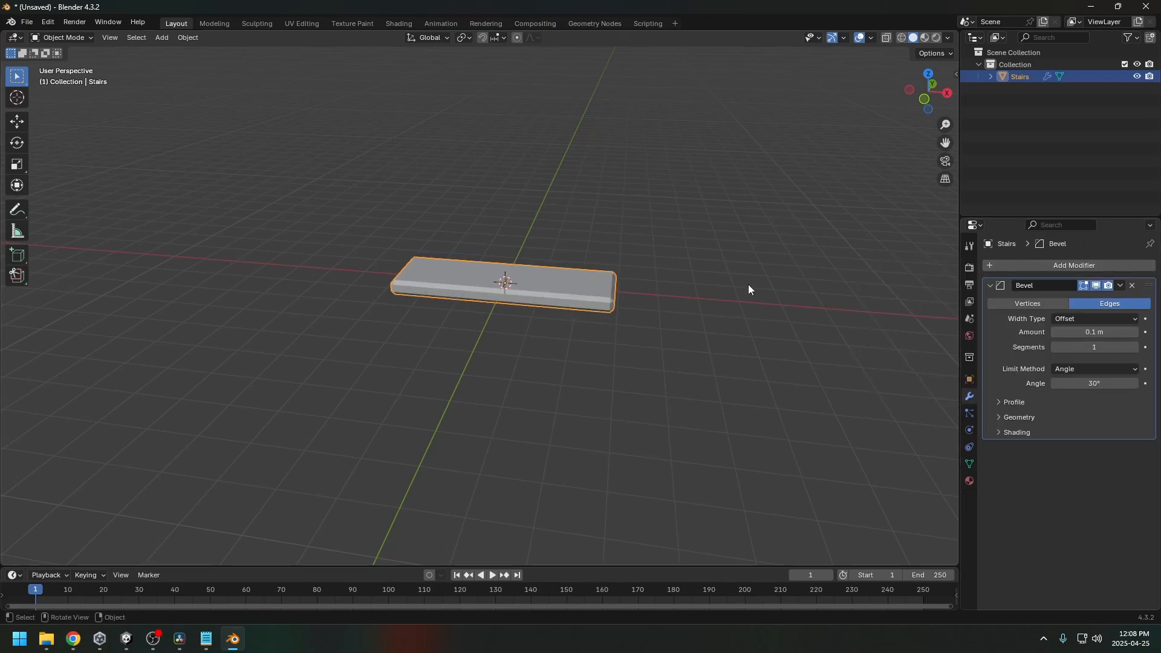
# Step: Set the Bevel modifier's amount to 0.03 m and its segments to 3
pyautogui.moveTo(749, 284); pyautogui.dragTo(604, 326, button='middle')
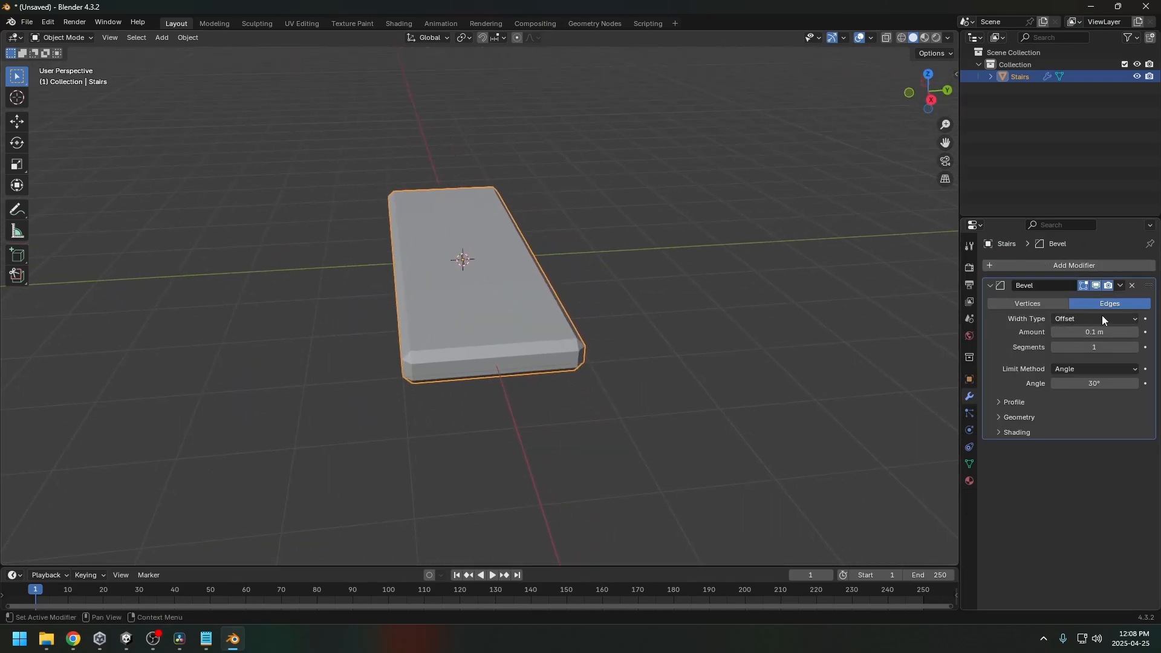
pyautogui.moveTo(1105, 332); pyautogui.dragTo(1074, 332)
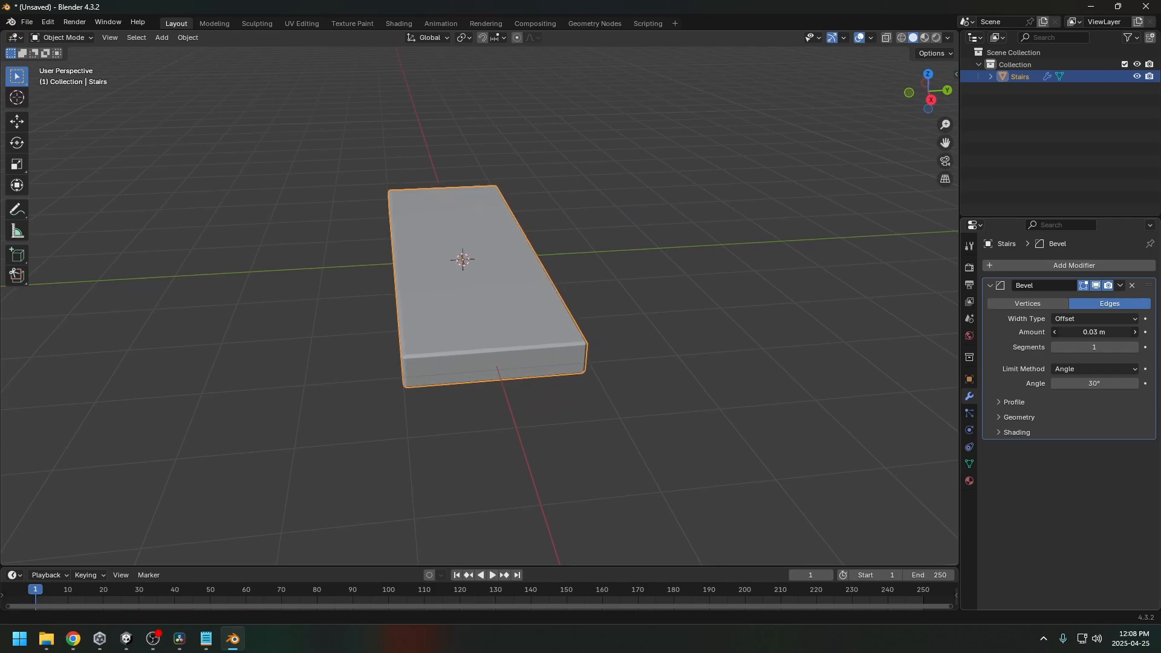
pyautogui.moveTo(734, 339); pyautogui.dragTo(675, 356, button='middle')
pyautogui.moveTo(1065, 345); pyautogui.dragTo(1082, 345)
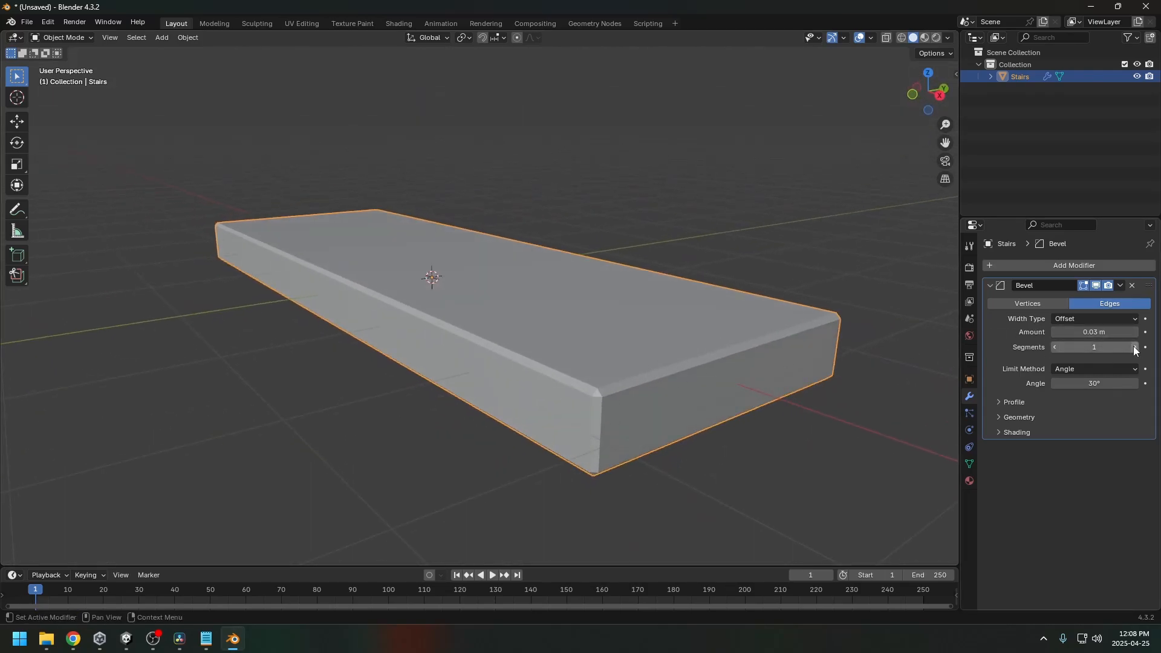
pyautogui.moveTo(770, 336); pyautogui.dragTo(734, 291, button='middle')
# Step: Add an Array modifier to the Stairs object after the bevel
pyautogui.click(1075, 264)
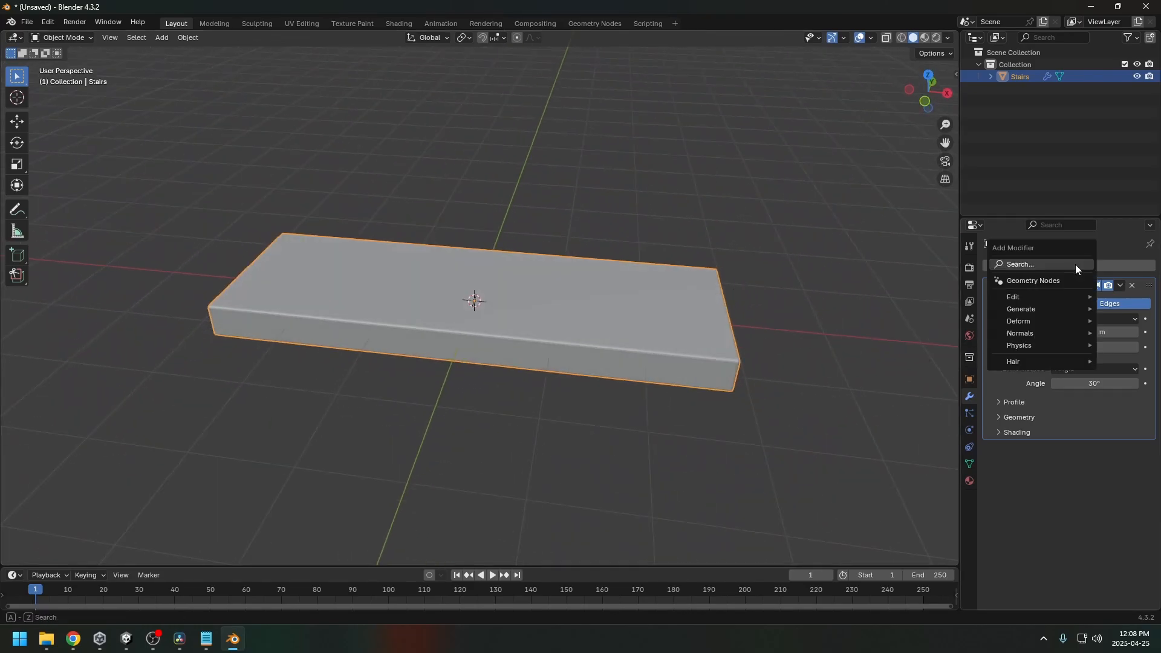
pyautogui.write('array')
pyautogui.press('Return')
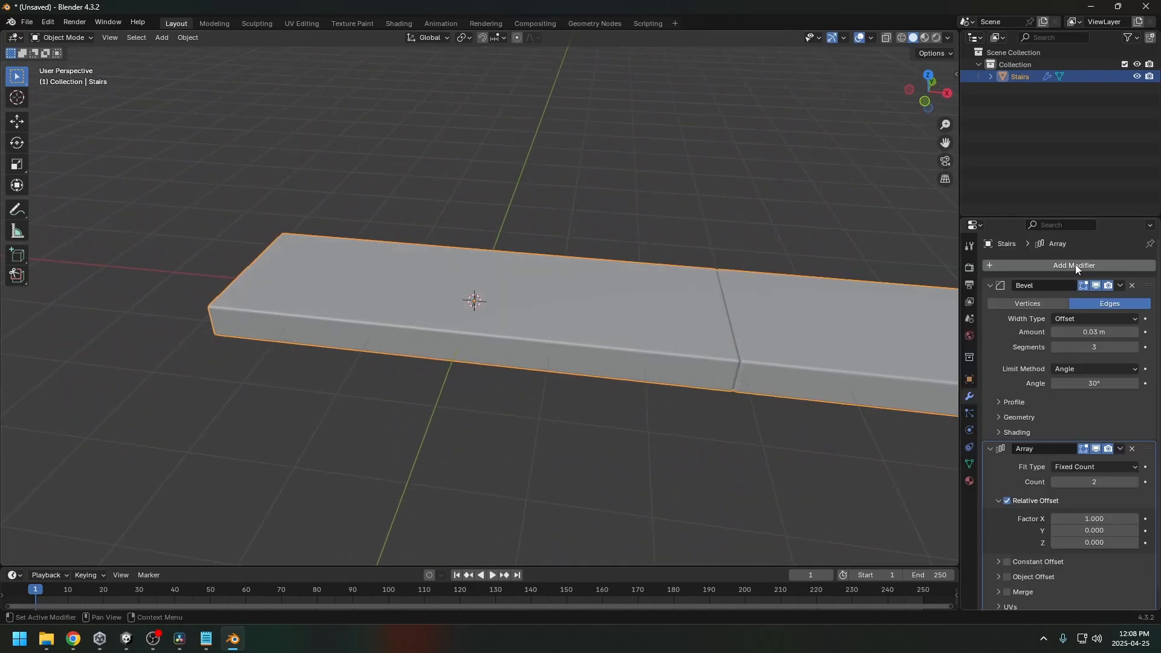
pyautogui.scroll(-1, 1082, 481)
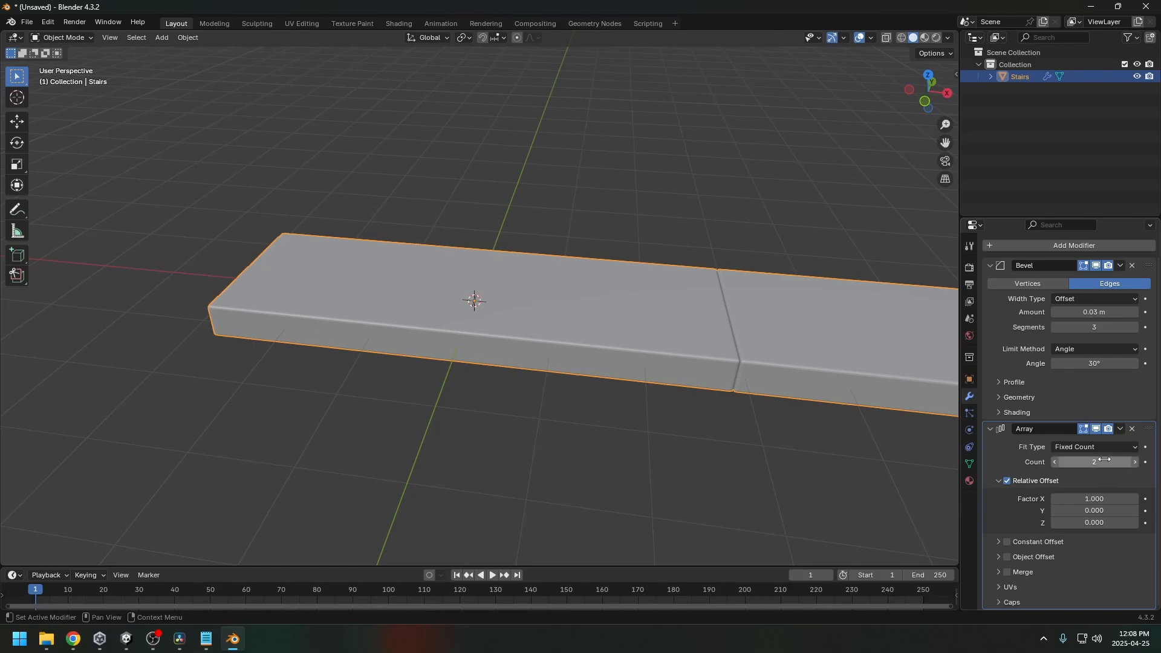
# Step: Set the array's relative offset factors to X 0, Y 1 and Z 1 so each copy steps back and up
pyautogui.click(1088, 499)
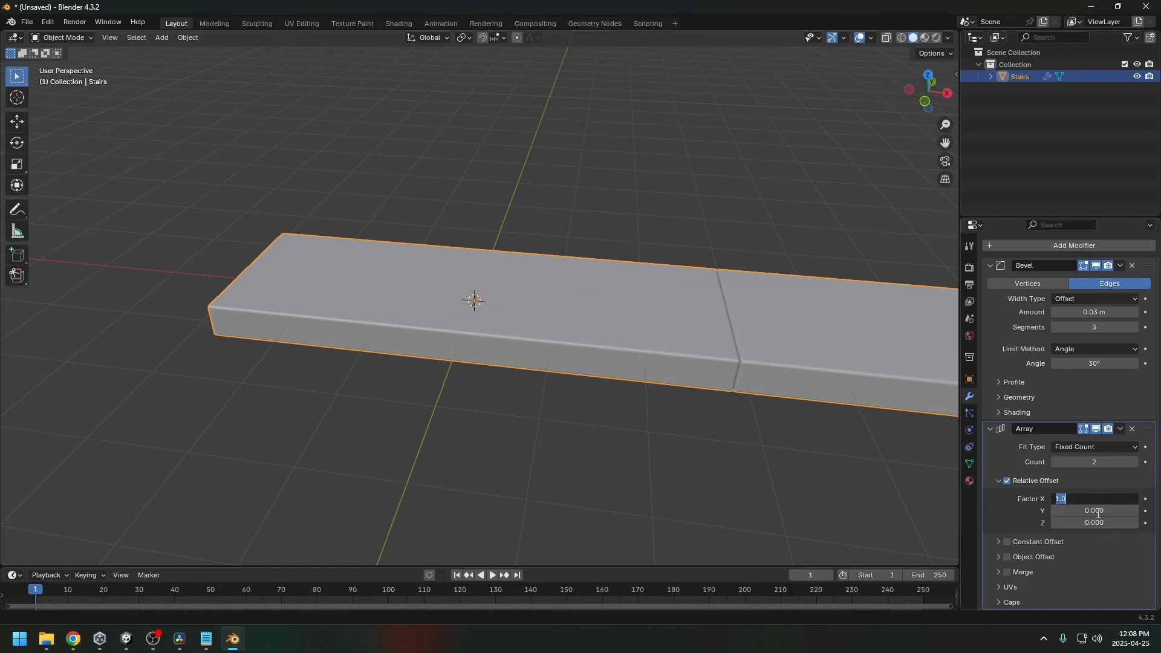
pyautogui.write('0')
pyautogui.press('Return')
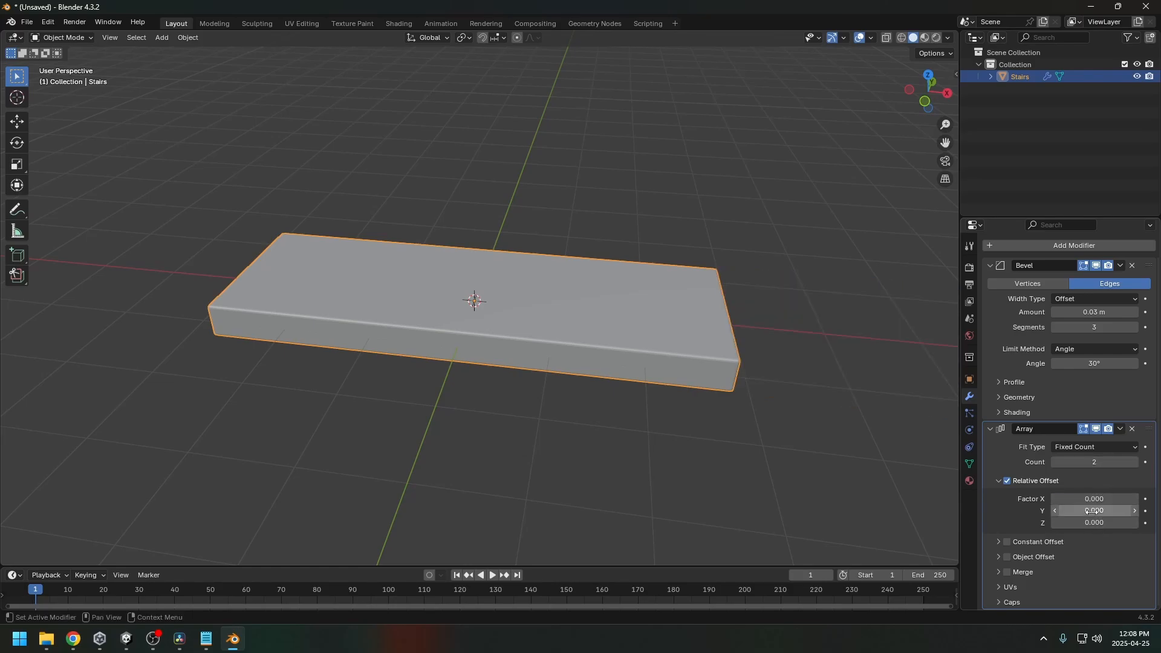
pyautogui.write('1')
pyautogui.press('Return')
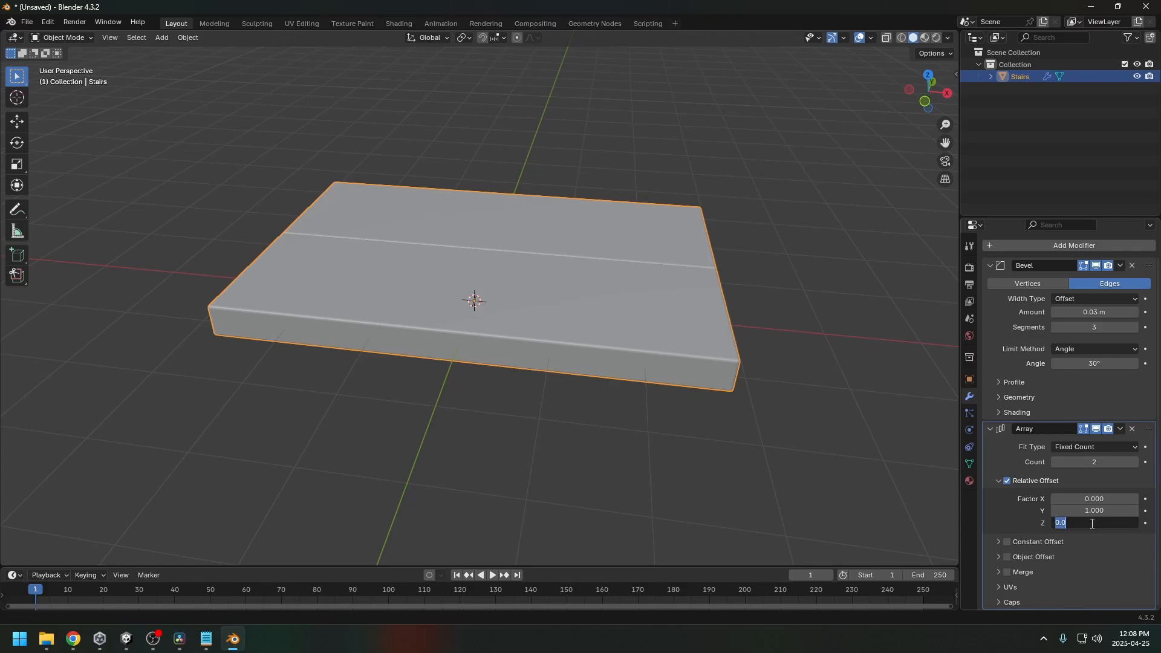
pyautogui.write('1')
pyautogui.press('Return')
# Step: Set the array count to 10 to build the full flight of stairs
pyautogui.moveTo(725, 404); pyautogui.dragTo(575, 332, button='middle')
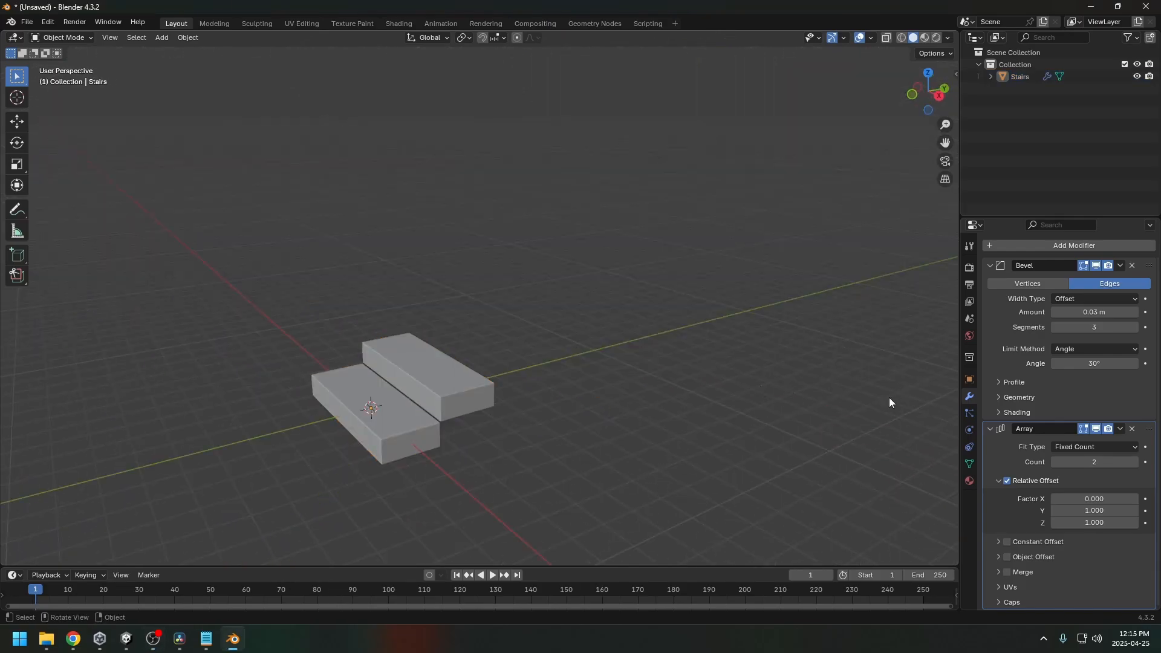
pyautogui.moveTo(1094, 462); pyautogui.dragTo(1142, 461)
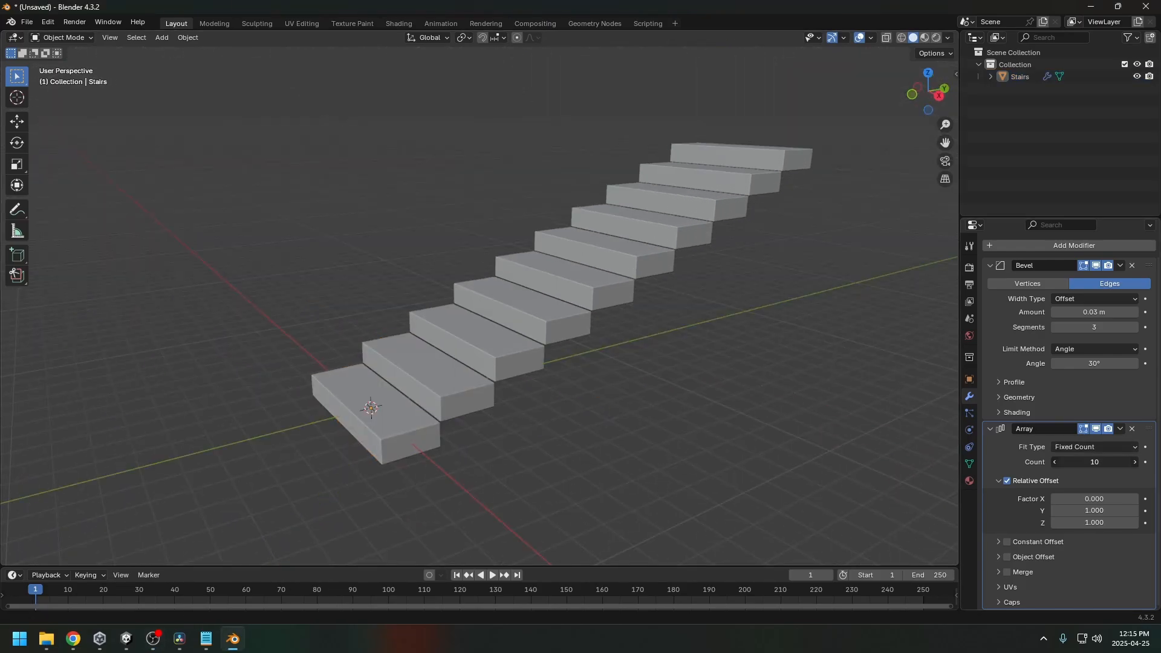
pyautogui.moveTo(735, 363); pyautogui.dragTo(459, 343, button='middle')
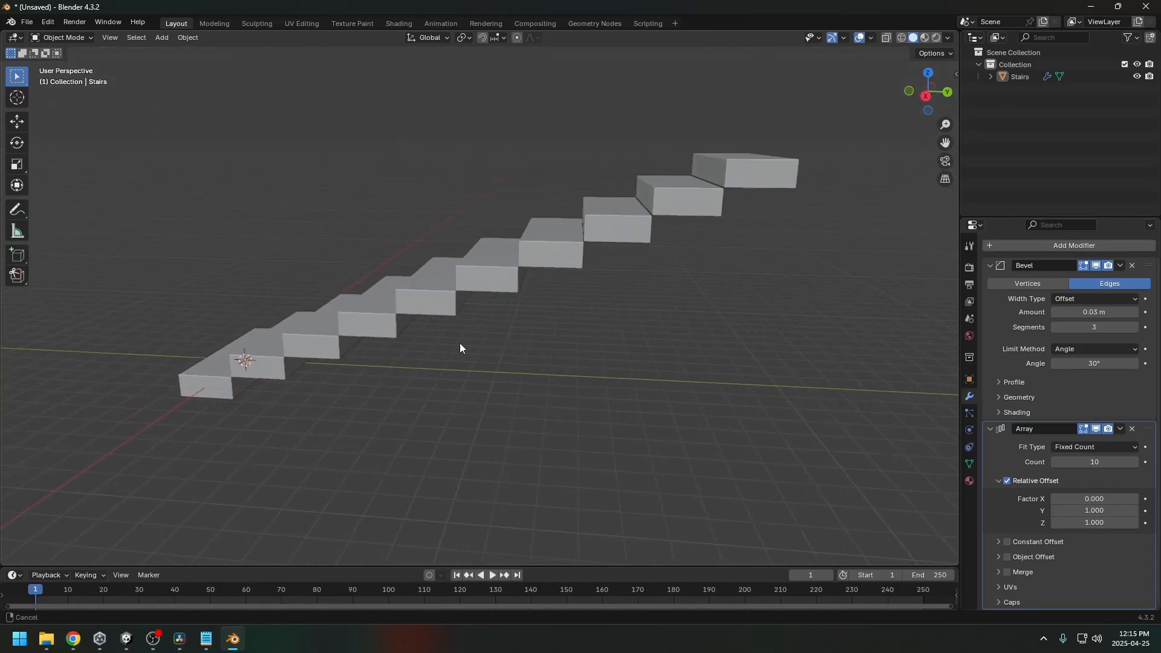
# Step: Scale the whole base step of the stairs taller along Z in Edit Mode
pyautogui.moveTo(367, 361); pyautogui.dragTo(492, 360, button='middle')
pyautogui.press('Tab')
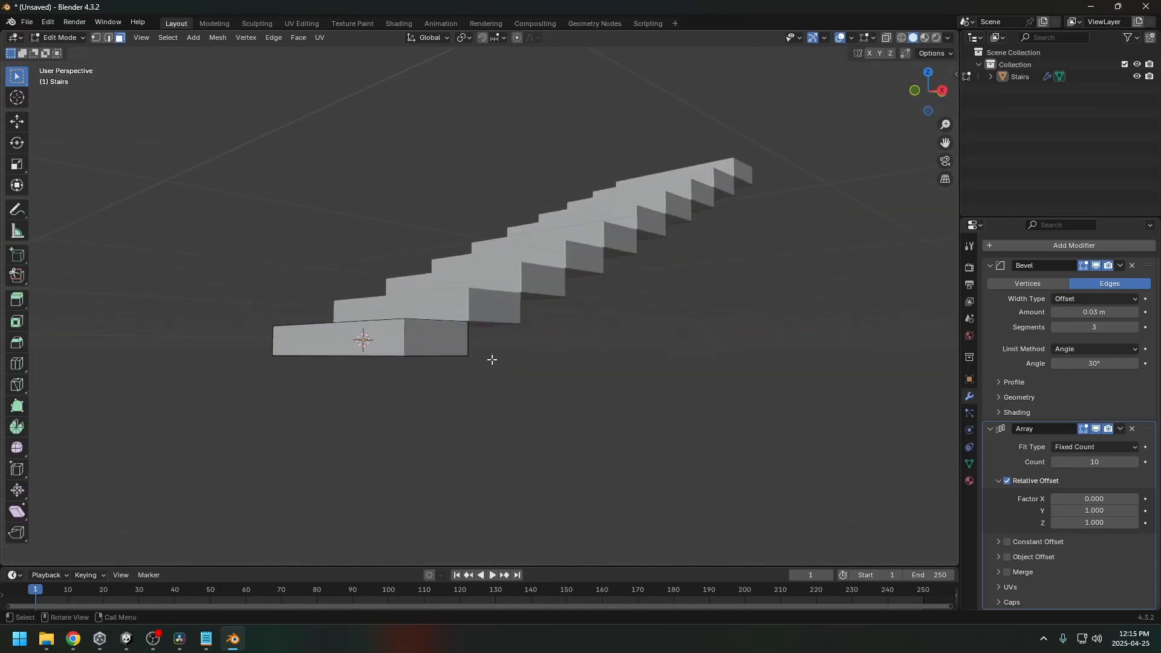
pyautogui.press('a')
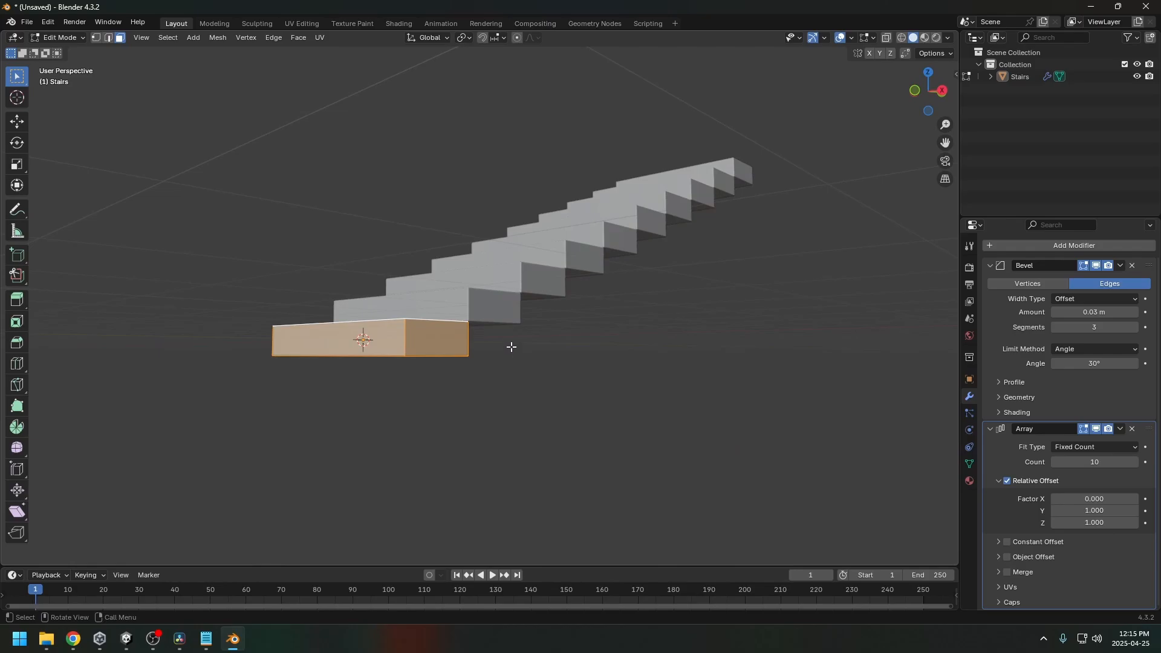
pyautogui.press('s')
pyautogui.press('z')
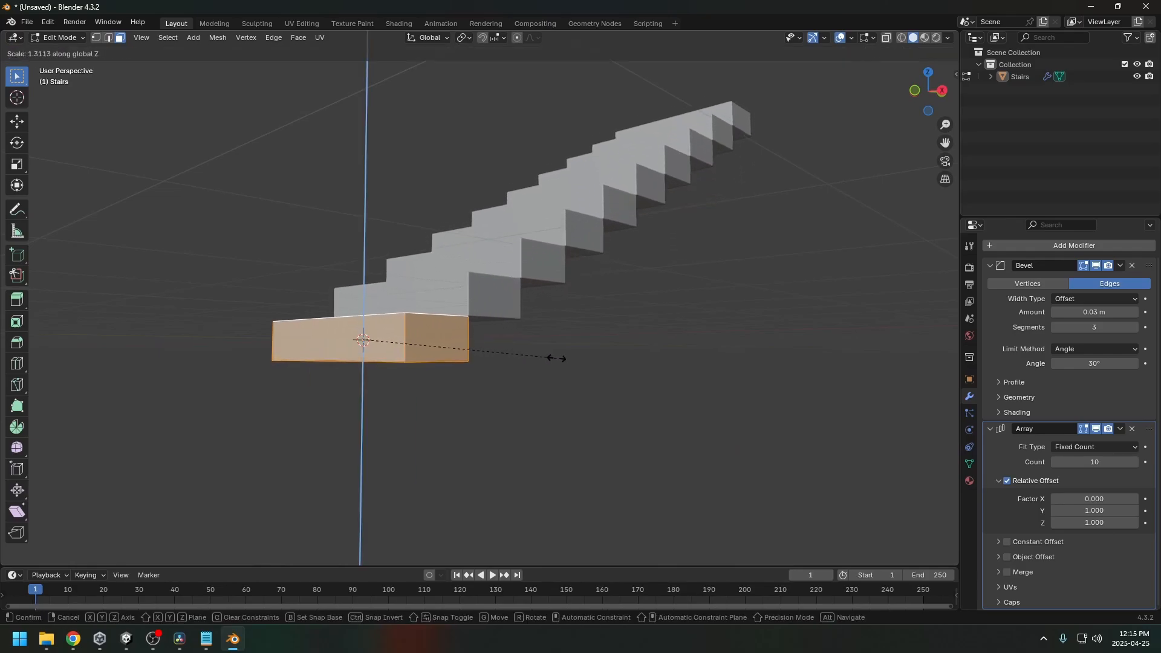
pyautogui.click(582, 363)
pyautogui.moveTo(582, 363); pyautogui.dragTo(500, 394, button='middle')
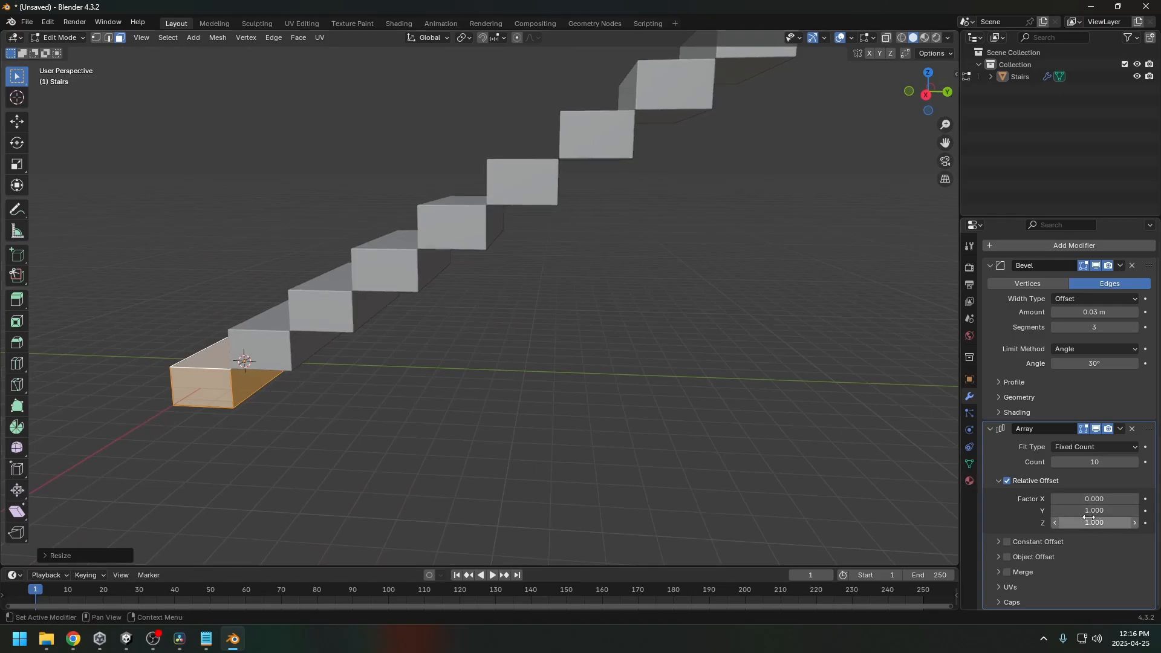
# Step: Try a relative offset Z factor of 1.3 on the stairs' array
pyautogui.click(1134, 524)
pyautogui.click(1135, 525)
pyautogui.click(1134, 524)
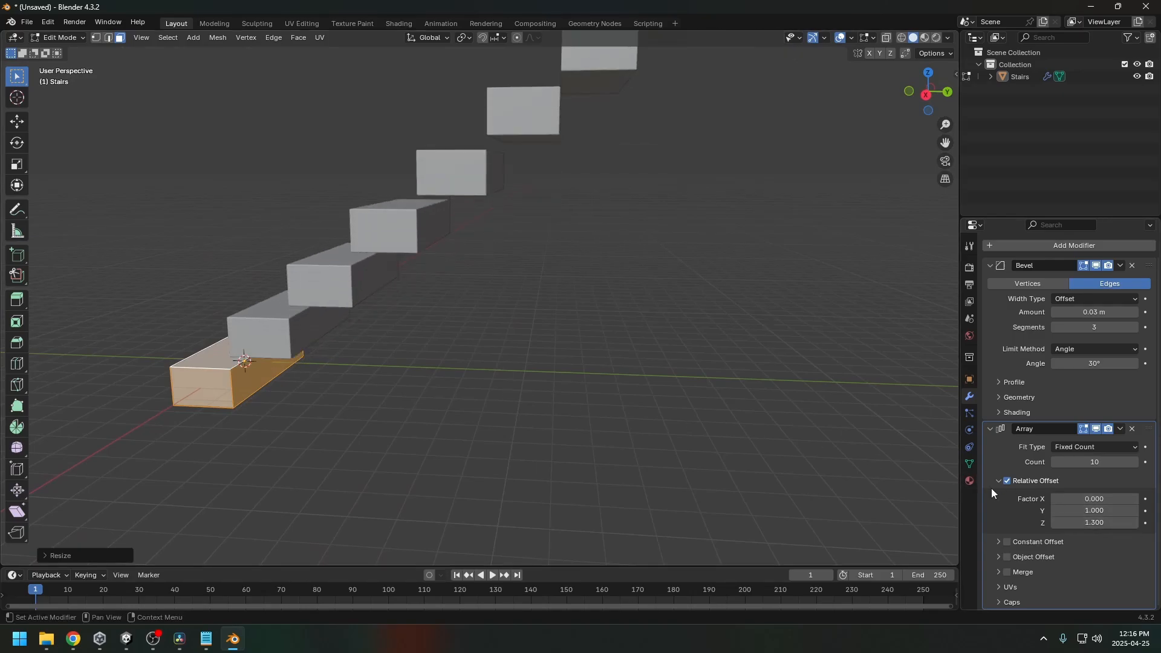
pyautogui.moveTo(656, 394); pyautogui.dragTo(735, 386, button='middle')
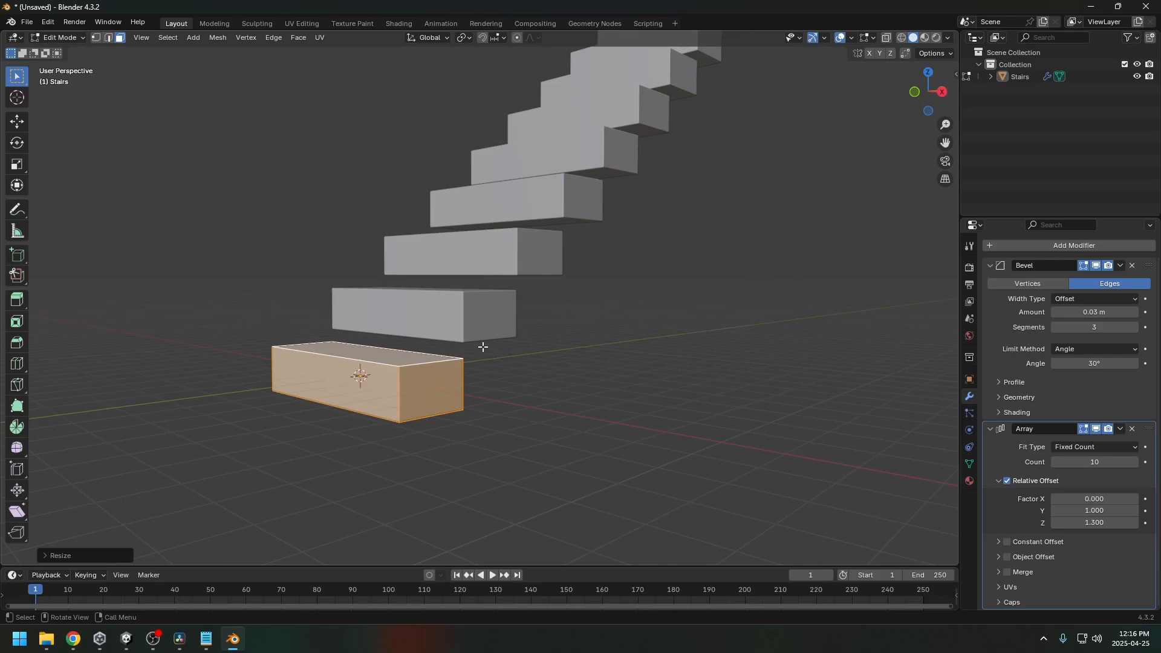
pyautogui.moveTo(483, 347); pyautogui.dragTo(850, 440, button='middle')
# Step: Set the array's relative offset Z factor to 0.9 so neighbouring steps overlap slightly
pyautogui.click(1055, 523)
pyautogui.click(1054, 523)
pyautogui.click(1054, 523)
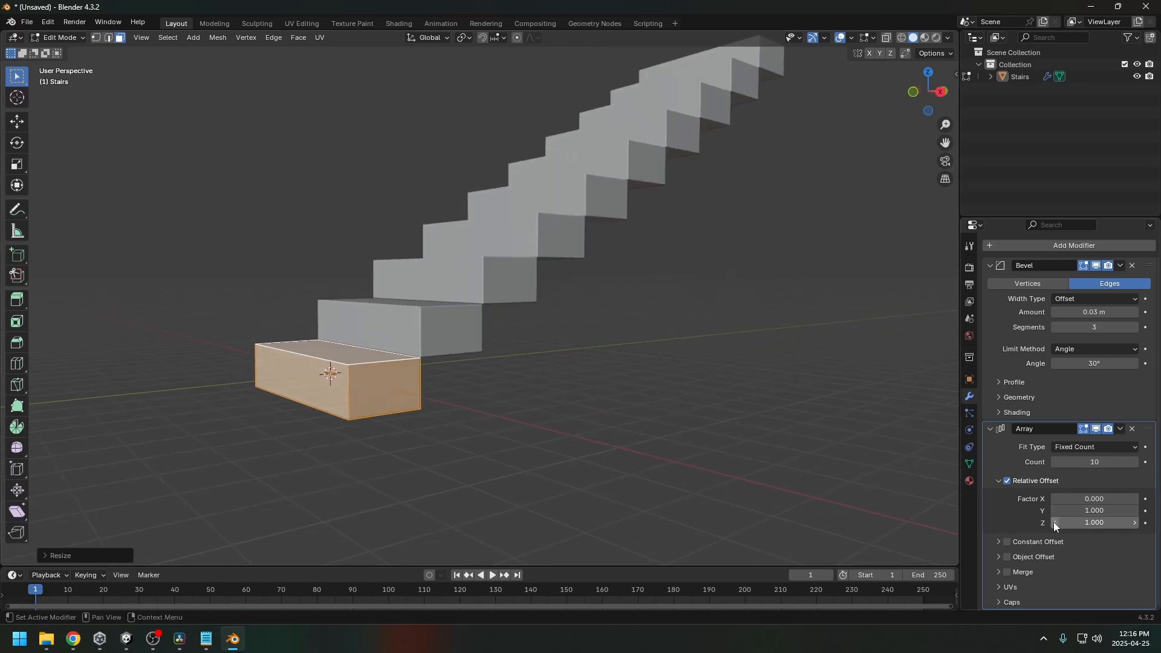
pyautogui.moveTo(630, 387); pyautogui.dragTo(646, 422, button='middle')
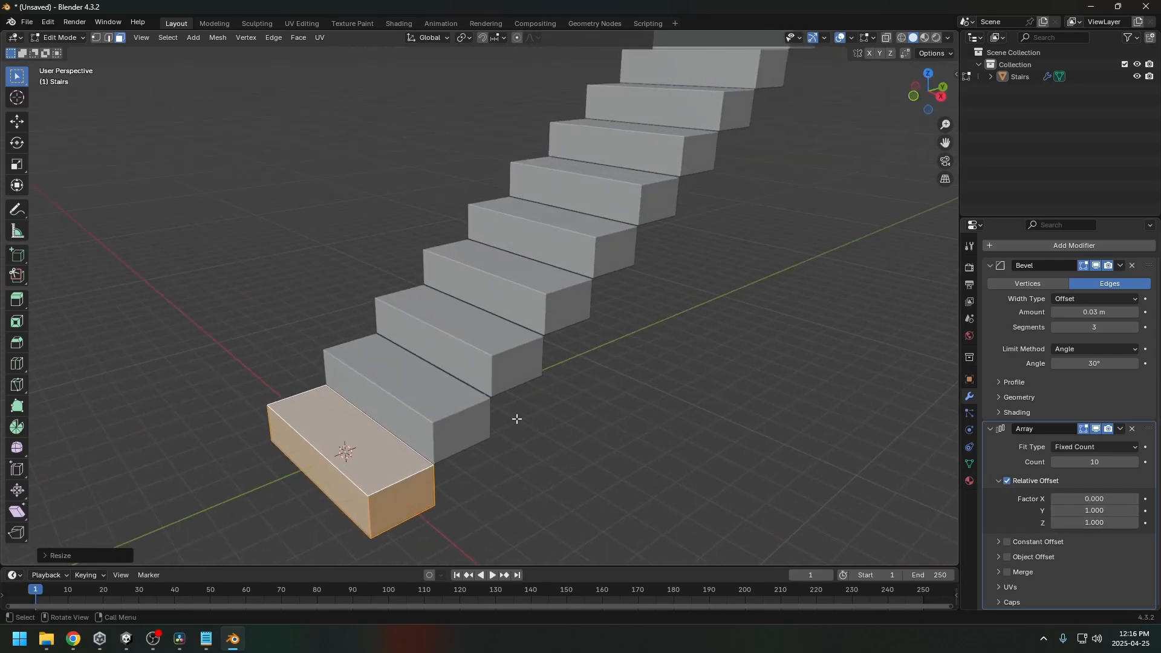
pyautogui.click(1054, 522)
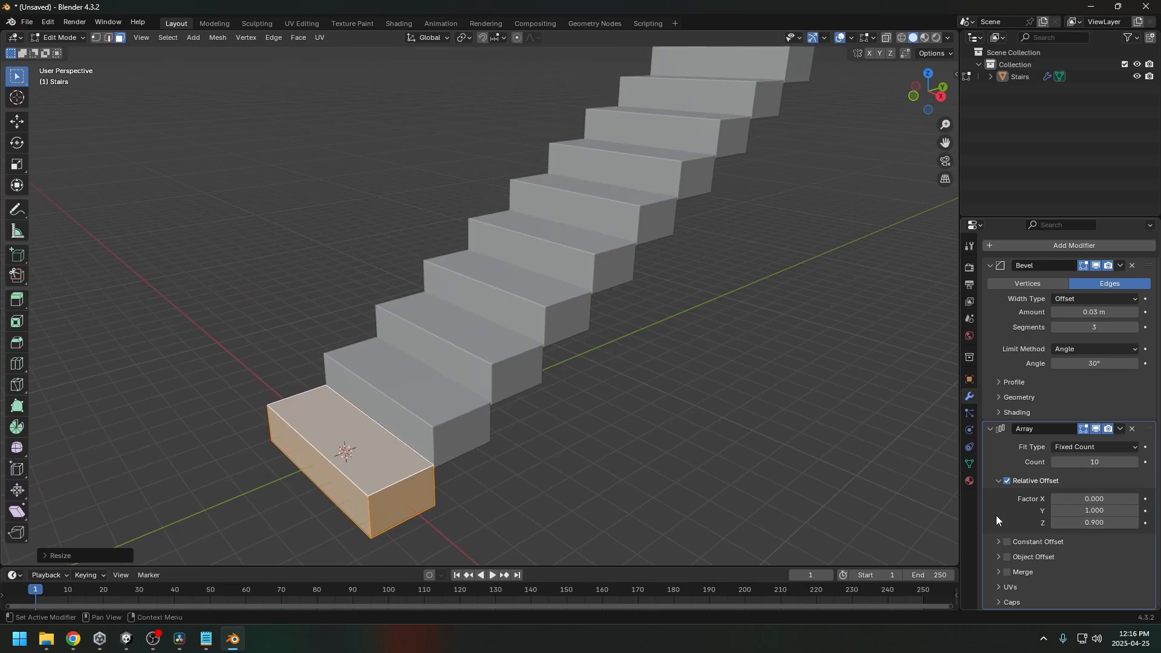
pyautogui.moveTo(847, 459)
pyautogui.mouseDown(button='middle')
pyautogui.moveTo(725, 457)
pyautogui.moveTo(580, 419)
pyautogui.moveTo(593, 435)
pyautogui.moveTo(629, 423)
pyautogui.mouseUp(button='middle')
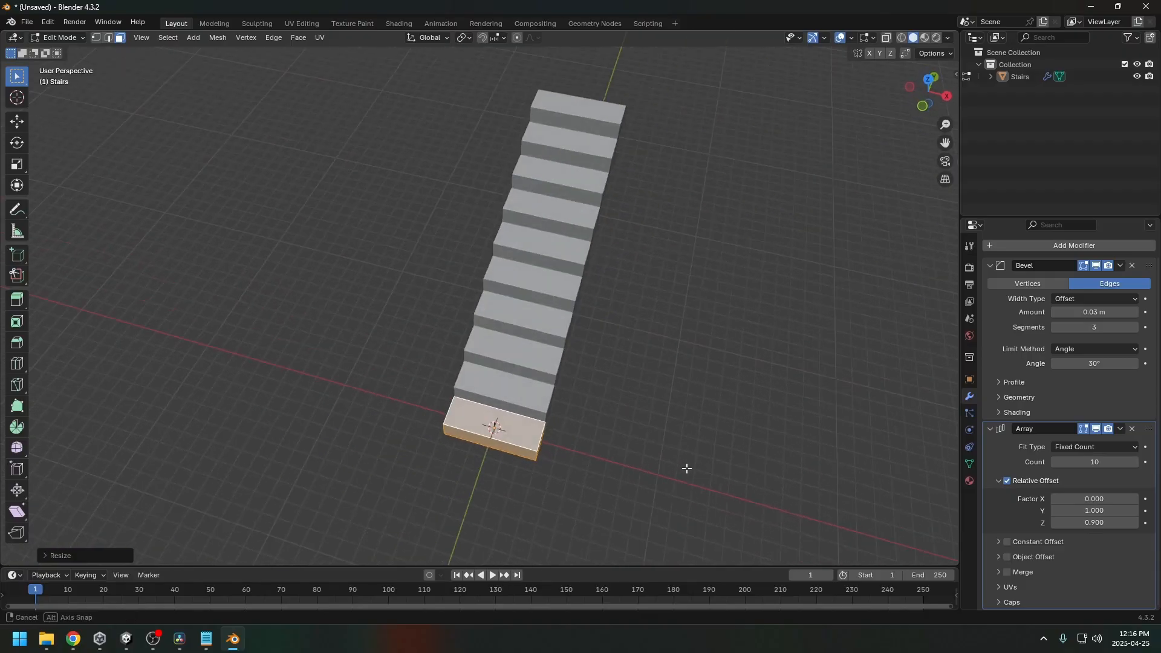
pyautogui.moveTo(686, 469); pyautogui.dragTo(543, 384, button='middle')
# Step: Return to Object Mode and add a cube at the 3D cursor placed in front of the bottom step
pyautogui.press('Tab')
pyautogui.click(599, 406)
pyautogui.moveTo(573, 390); pyautogui.dragTo(358, 412, button='middle')
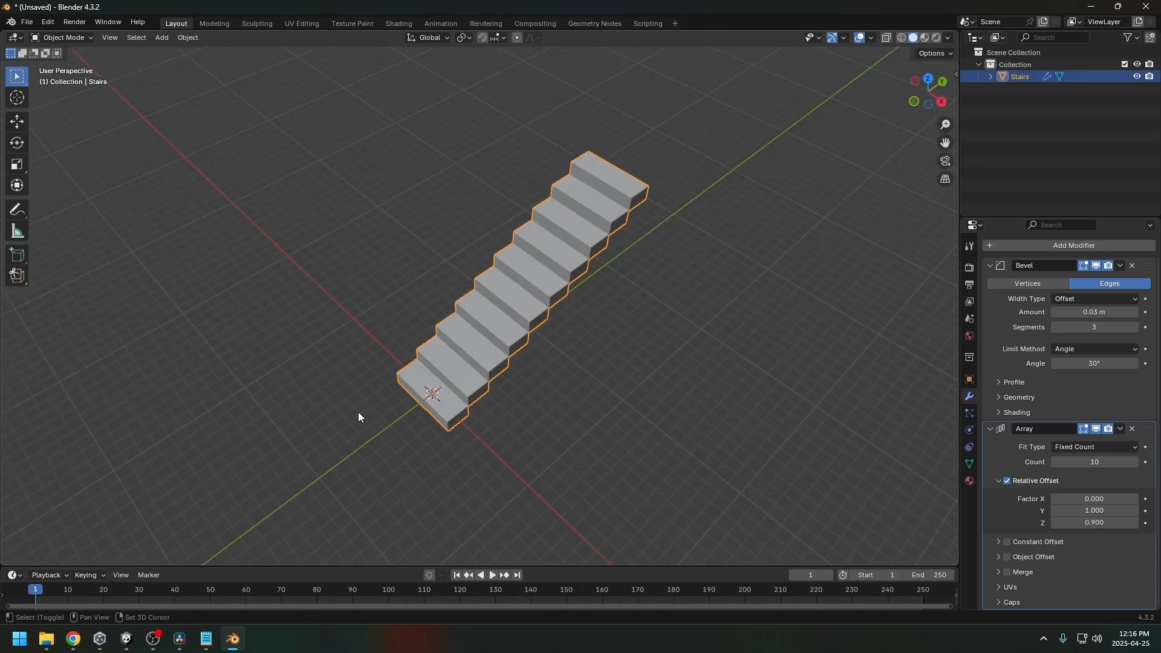
pyautogui.hotkey('shift', 'a')
pyautogui.moveTo(342, 385)
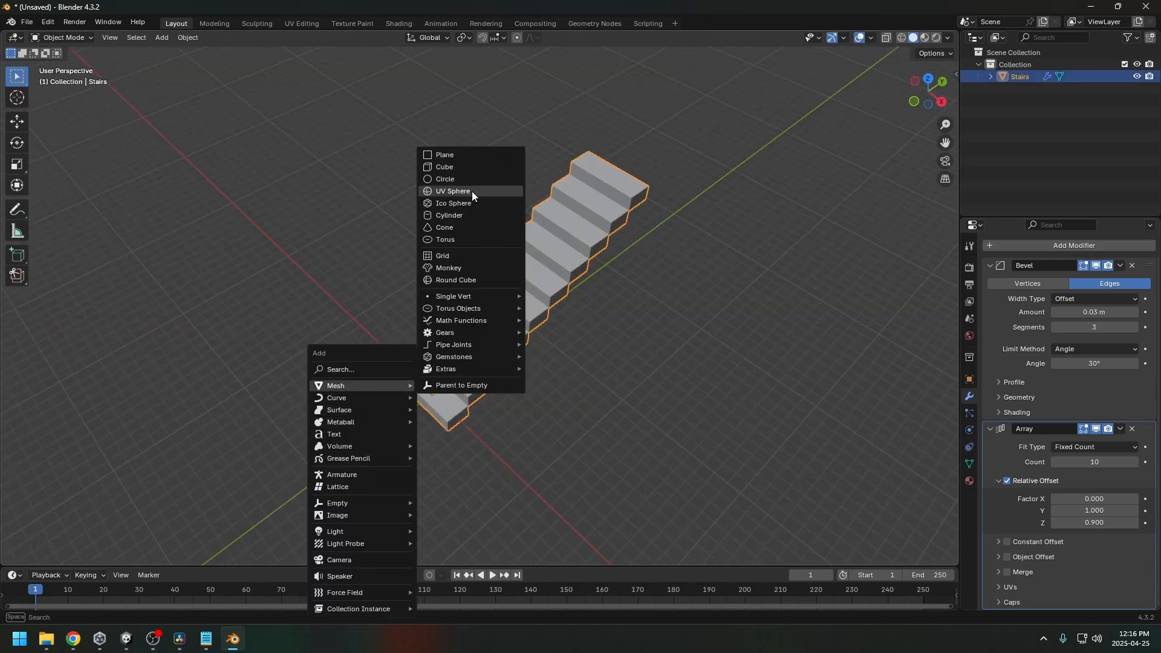
pyautogui.click(440, 166)
pyautogui.moveTo(558, 398); pyautogui.dragTo(469, 368, button='middle')
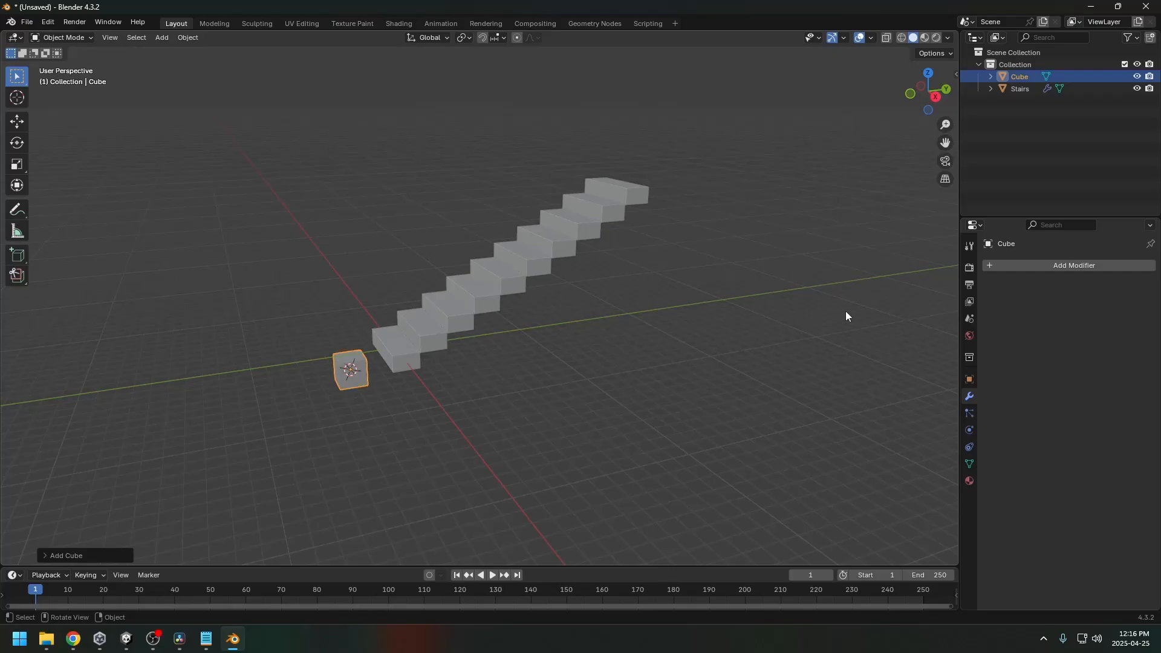
# Step: Try a Bevel modifier on the cube, and remove it again
pyautogui.moveTo(448, 328); pyautogui.dragTo(544, 329, button='middle')
pyautogui.click(1062, 266)
pyautogui.write('bevel')
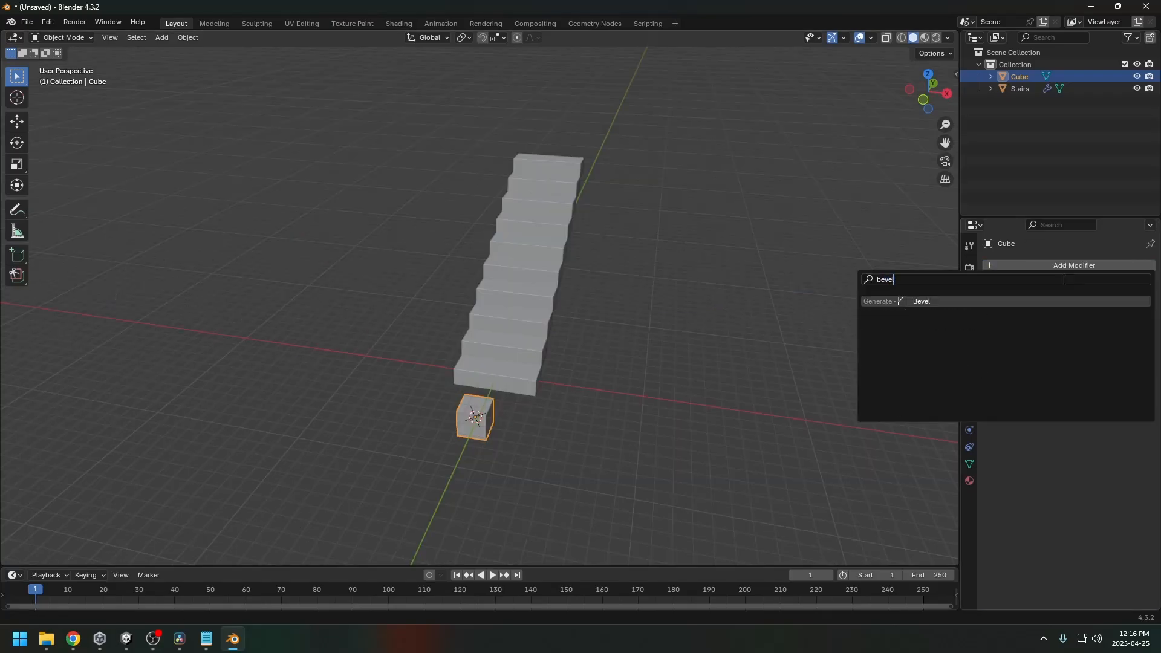
pyautogui.press('Return')
pyautogui.moveTo(544, 409); pyautogui.dragTo(418, 437)
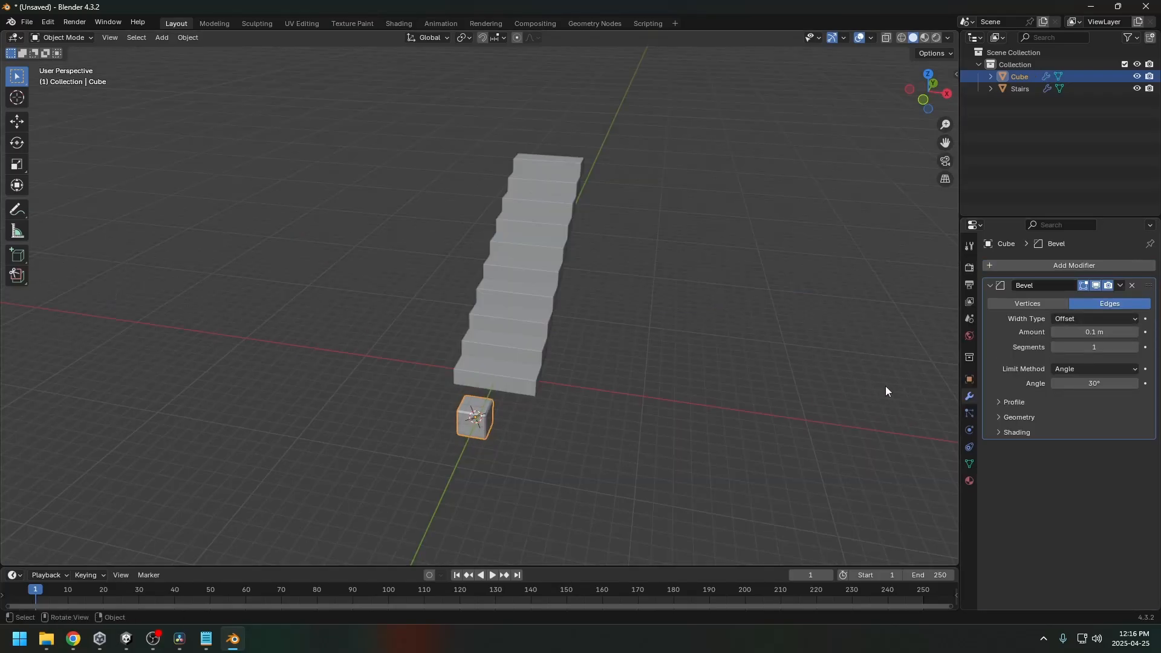
pyautogui.click(1132, 285)
# Step: Try copying the modifiers of the Stairs object to the cube, and undo the transfer
pyautogui.click(514, 361)
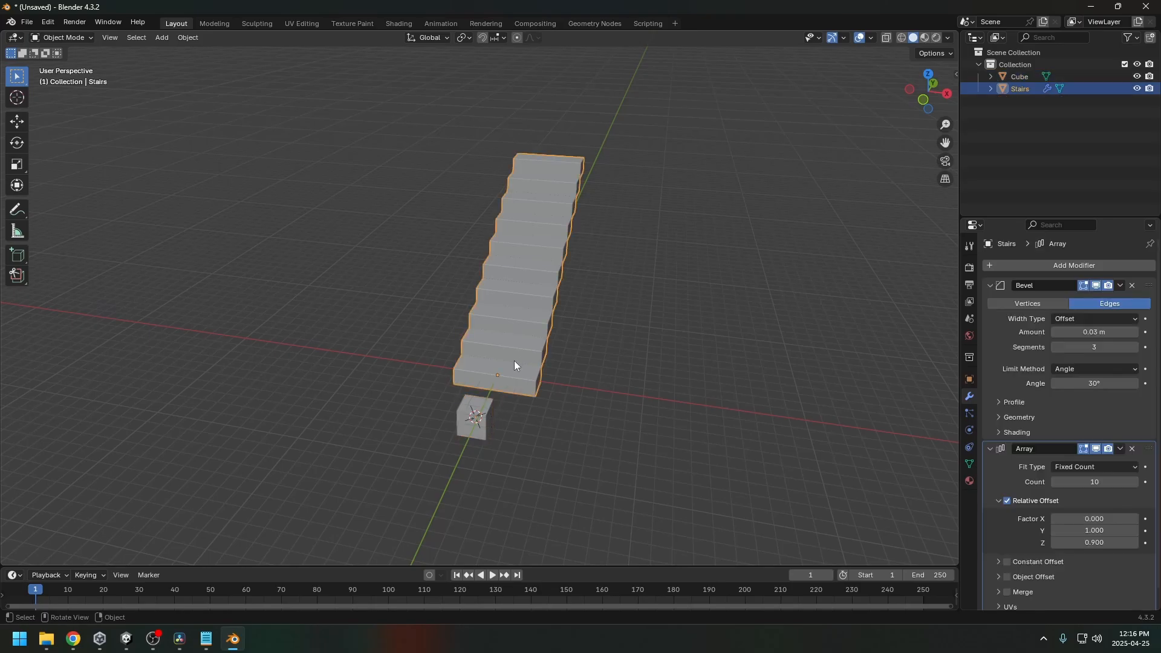
pyautogui.click(479, 401)
pyautogui.moveTo(494, 404); pyautogui.dragTo(519, 340, button='middle')
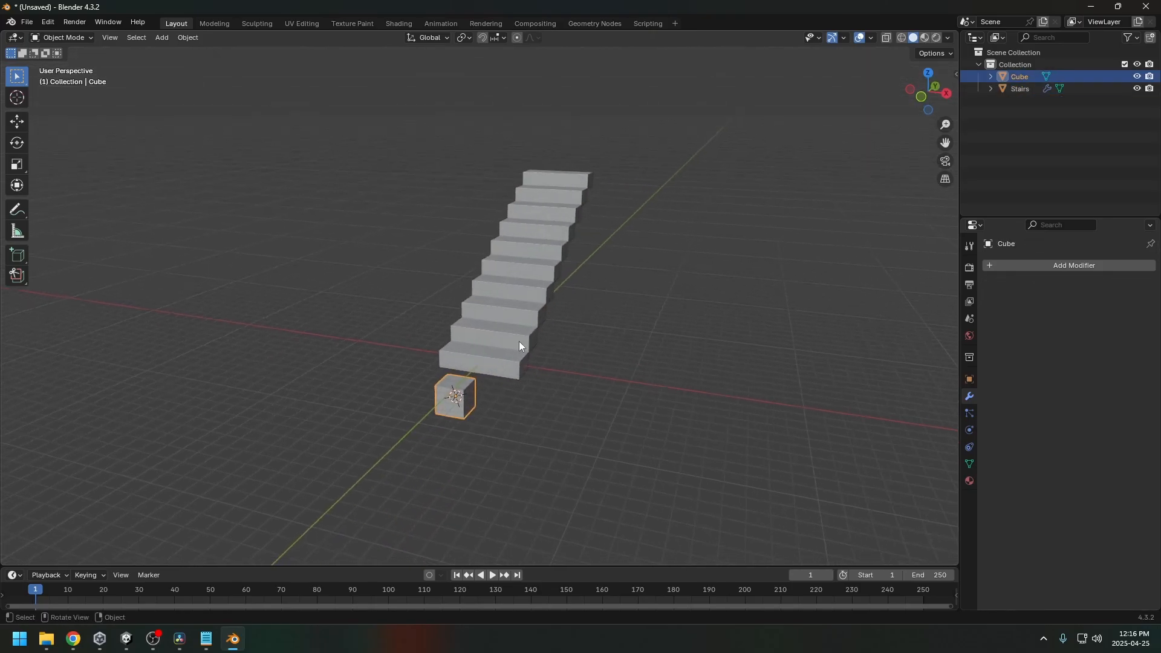
pyautogui.keyDown('shift'); pyautogui.click(509, 344); pyautogui.keyUp('shift')
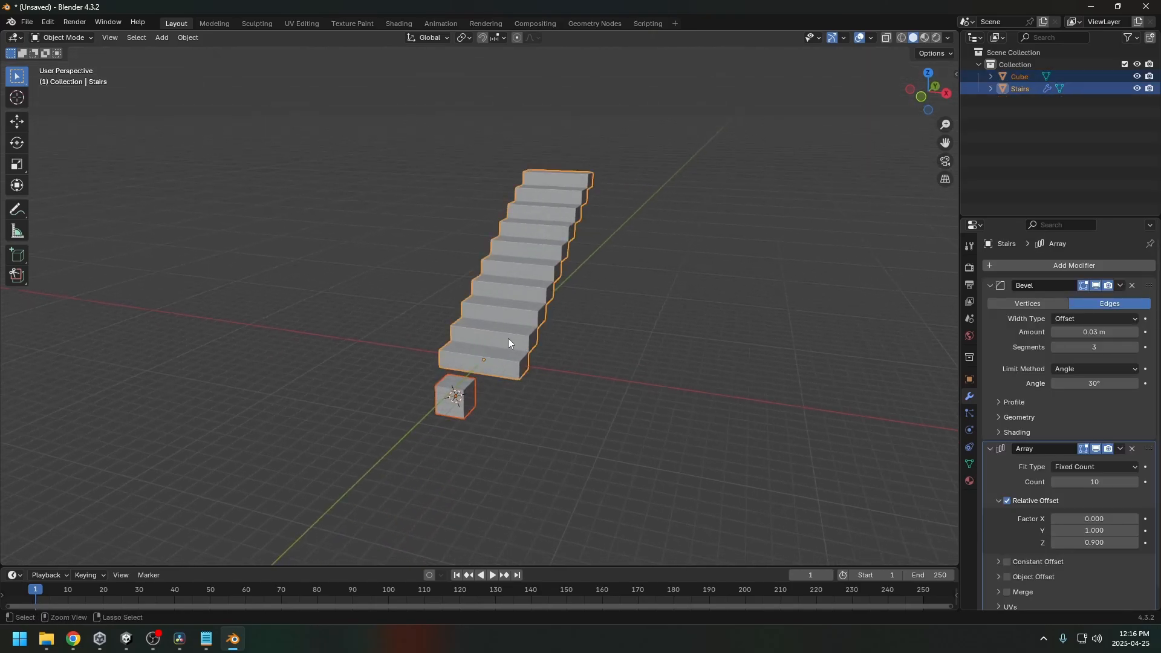
pyautogui.hotkey('ctrl', 'l')
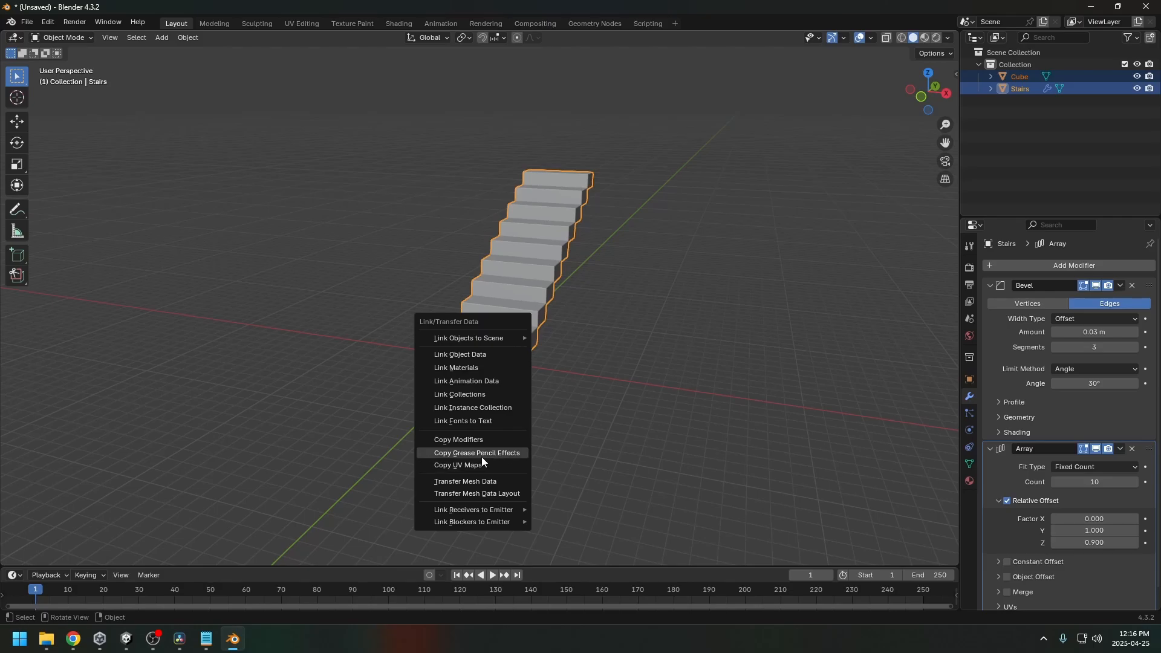
pyautogui.click(464, 440)
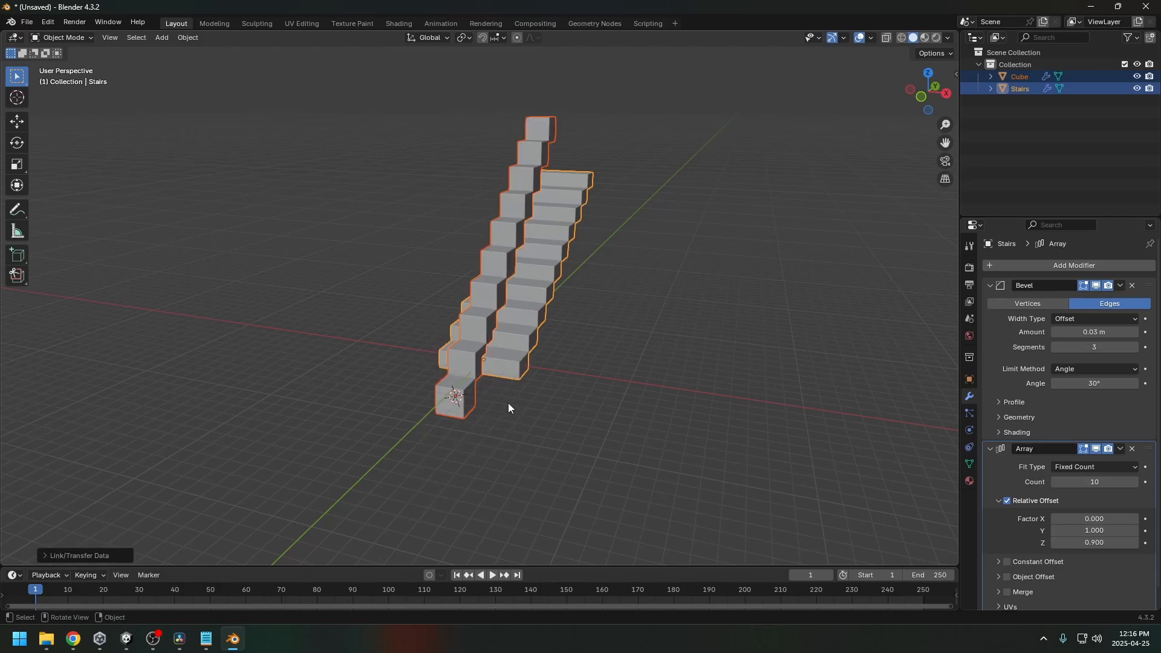
pyautogui.hotkey('ctrl', 'z')
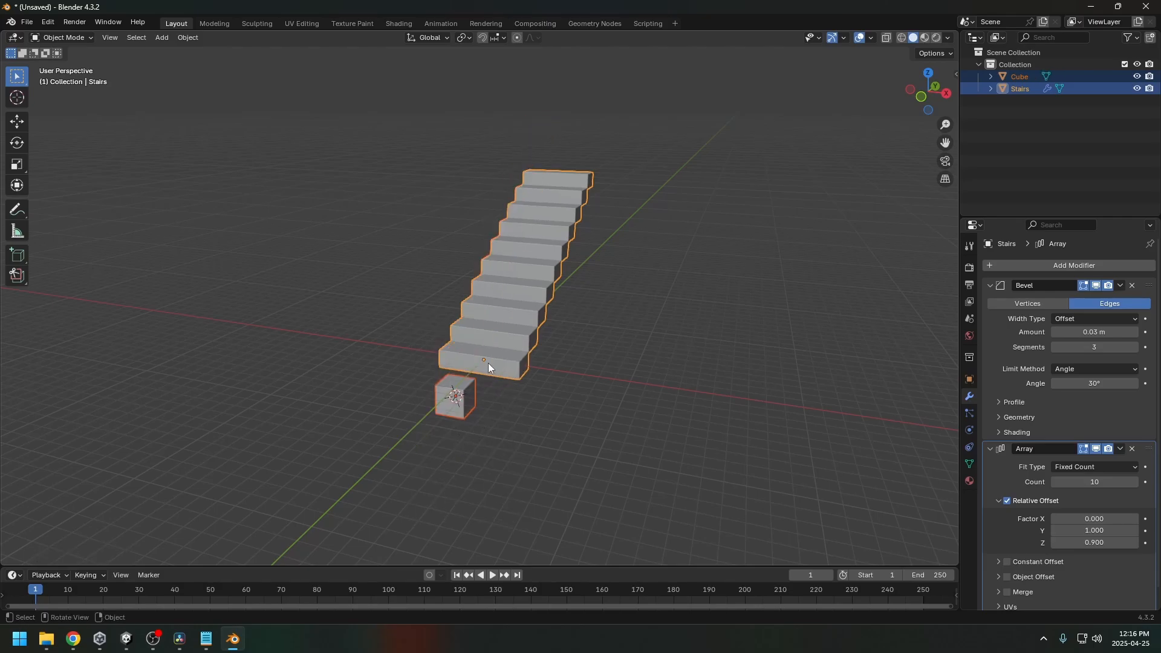
pyautogui.hotkey('ctrl', 'c')
pyautogui.moveTo(488, 362); pyautogui.dragTo(497, 326, button='middle')
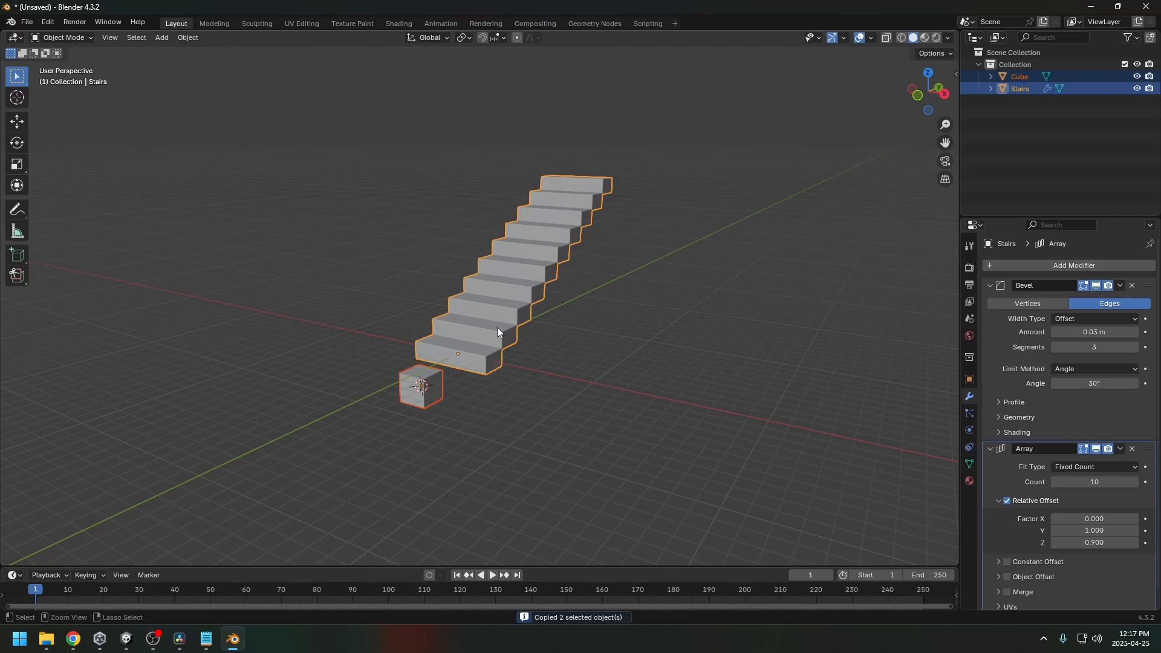
pyautogui.moveTo(496, 331); pyautogui.dragTo(477, 381, button='middle')
# Step: Add a Bevel modifier to the cube in front of the stairs
pyautogui.click(402, 392)
pyautogui.click(998, 267)
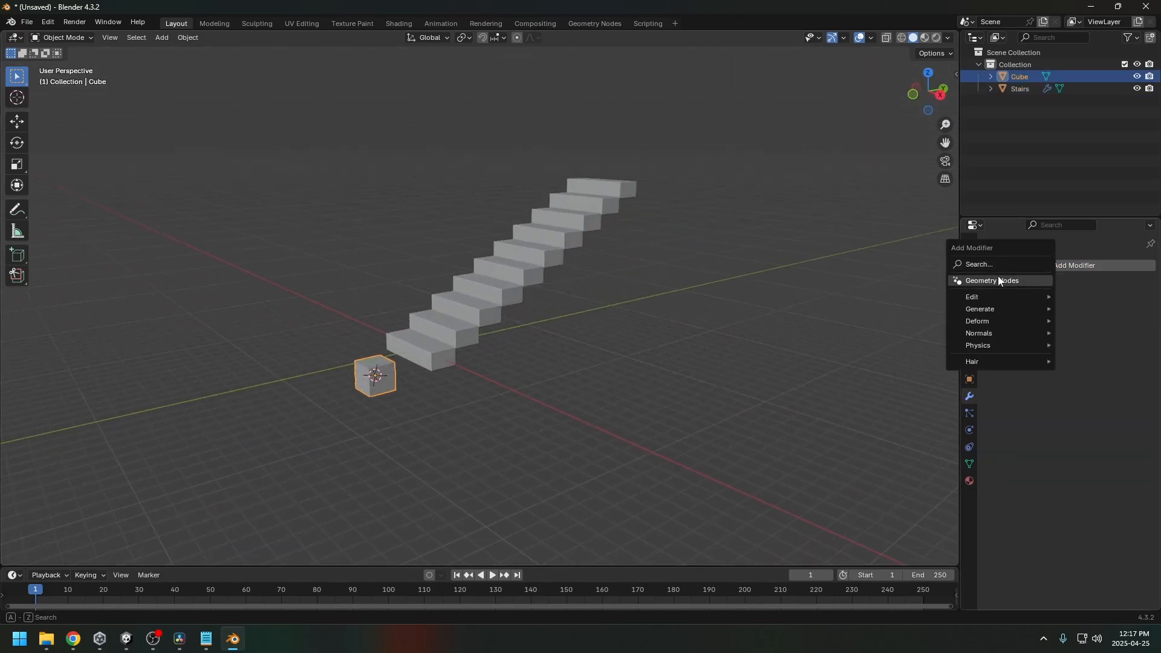
pyautogui.click(990, 265)
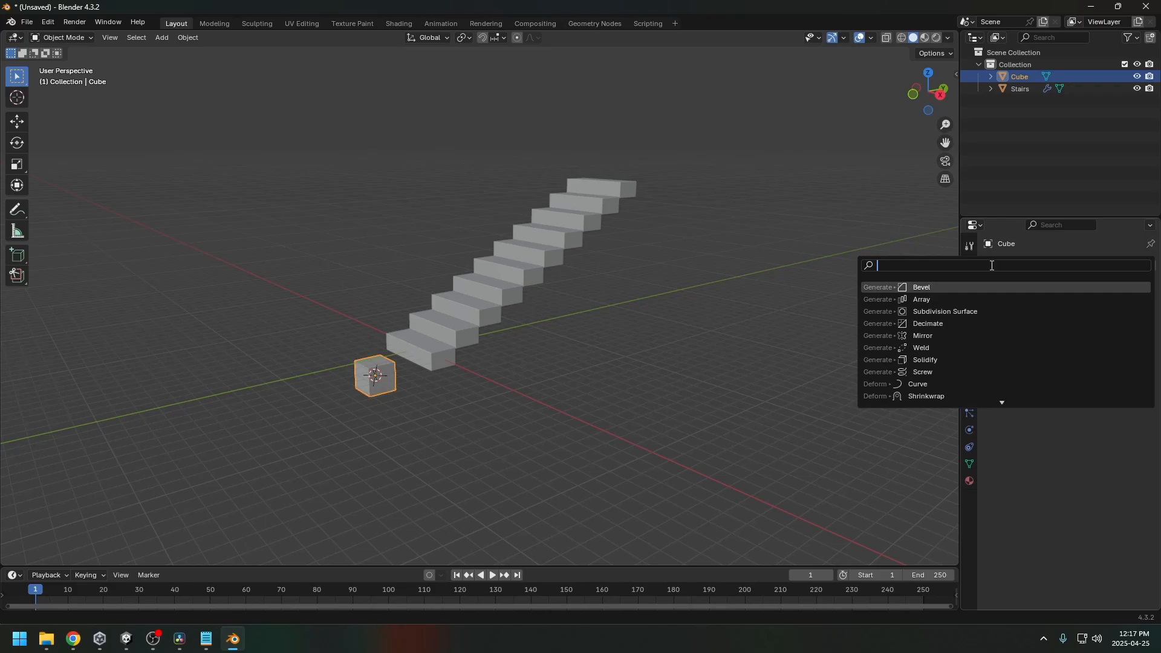
pyautogui.write('bevel')
pyautogui.press('Return')
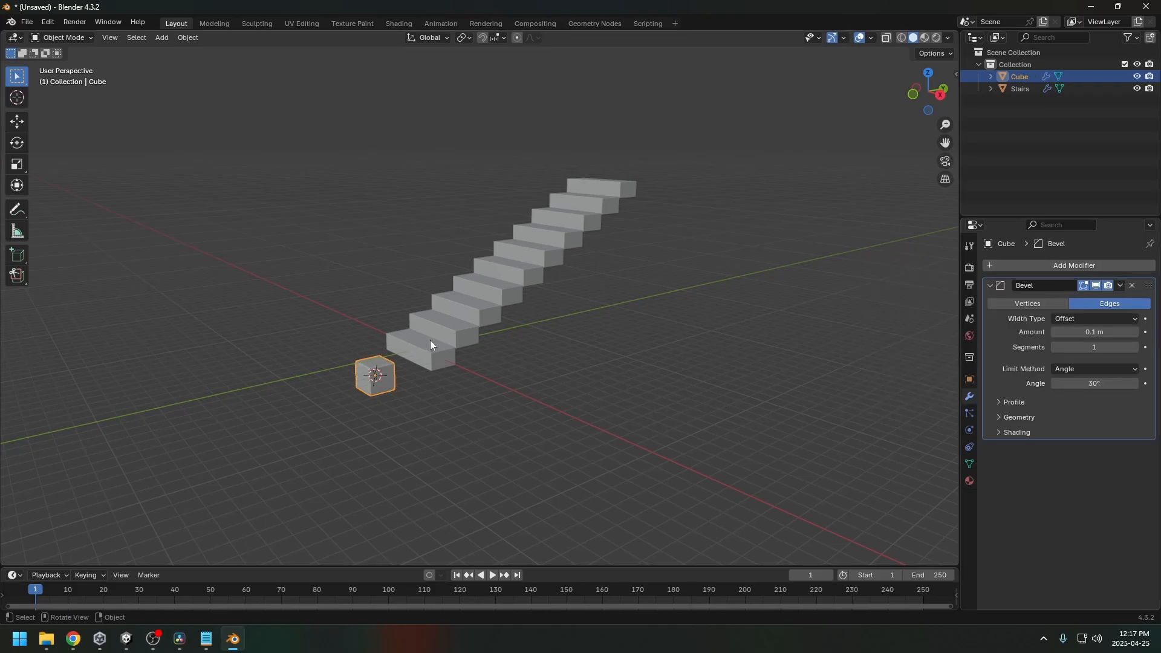
pyautogui.moveTo(483, 393); pyautogui.dragTo(425, 382, button='middle')
pyautogui.scroll(2, 426, 382)
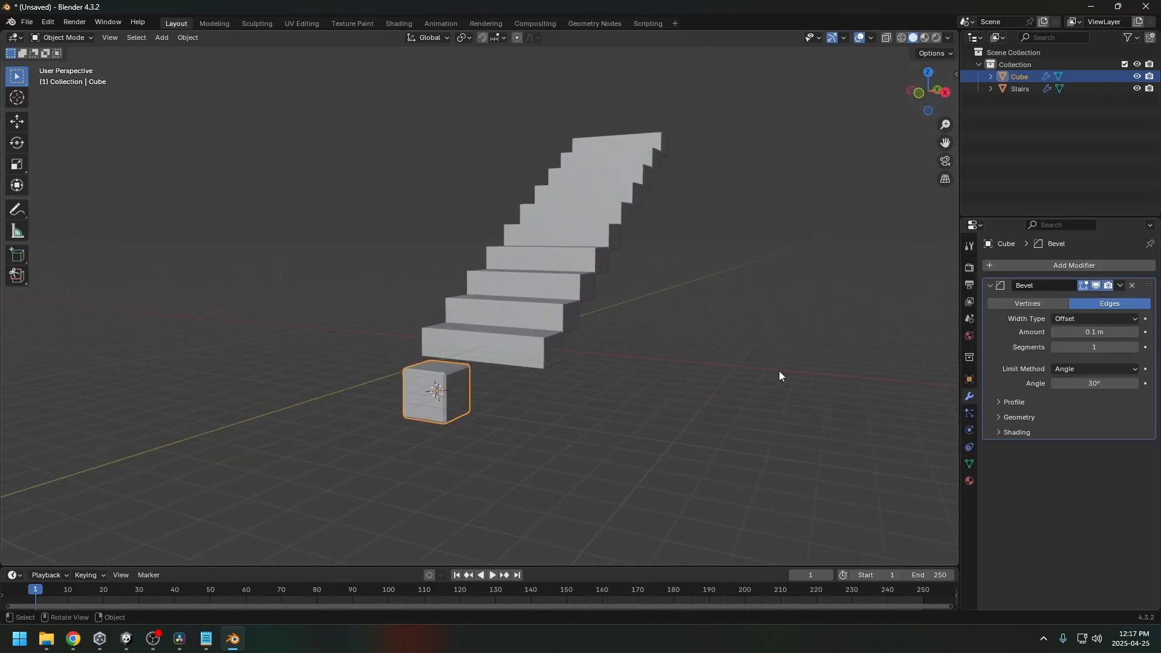
# Step: Match the cube's bevel to the stairs with an amount of 0.03 m and 3 segments
pyautogui.click(580, 322)
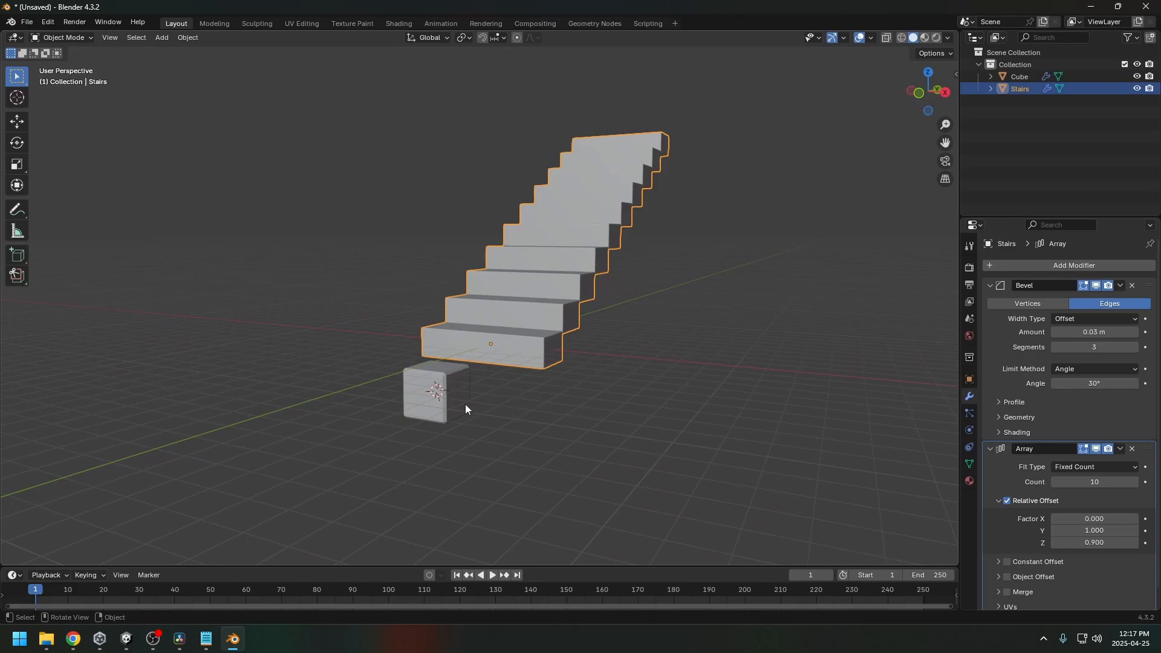
pyautogui.click(448, 383)
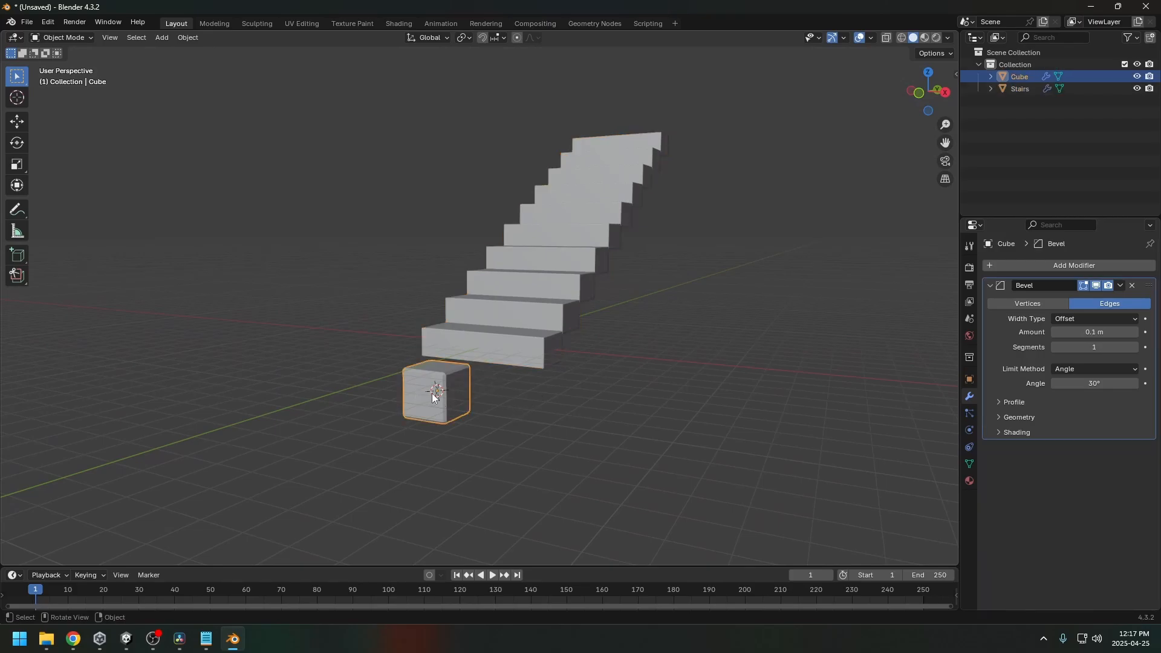
pyautogui.click(1085, 337)
pyautogui.write('.03')
pyautogui.press('Return')
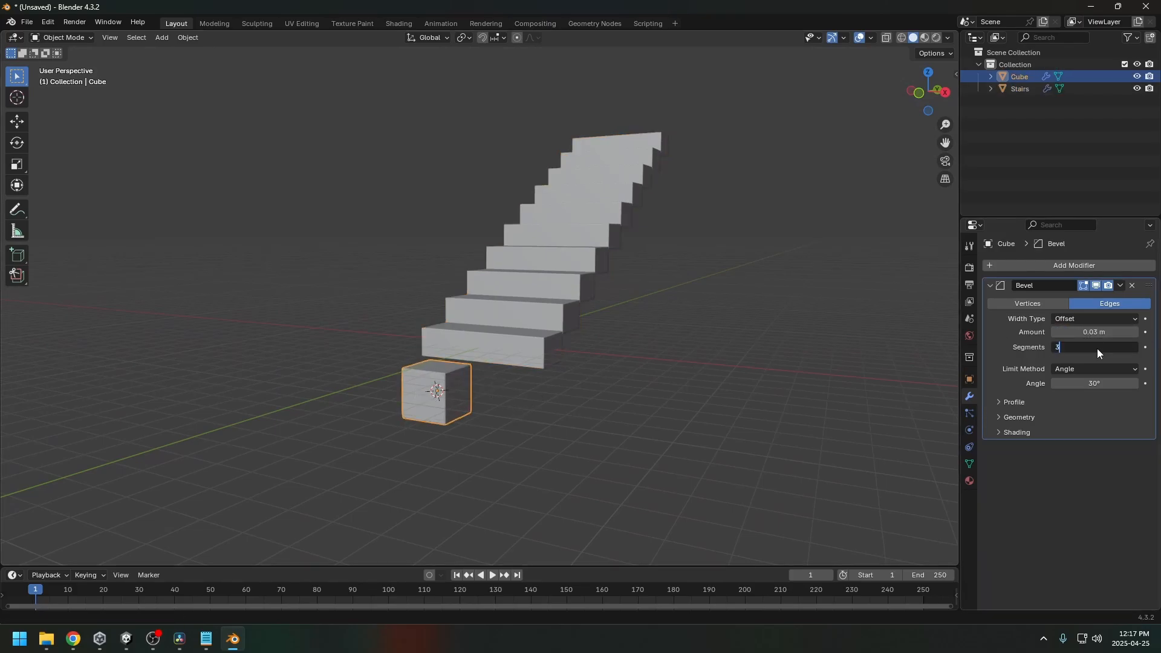
pyautogui.click(1098, 350)
pyautogui.write('3')
pyautogui.press('Return')
# Step: Scale the cube's mesh up to about the stairs' width and move it against the front of the bottom step
pyautogui.press('KP_7')
pyautogui.press('Tab')
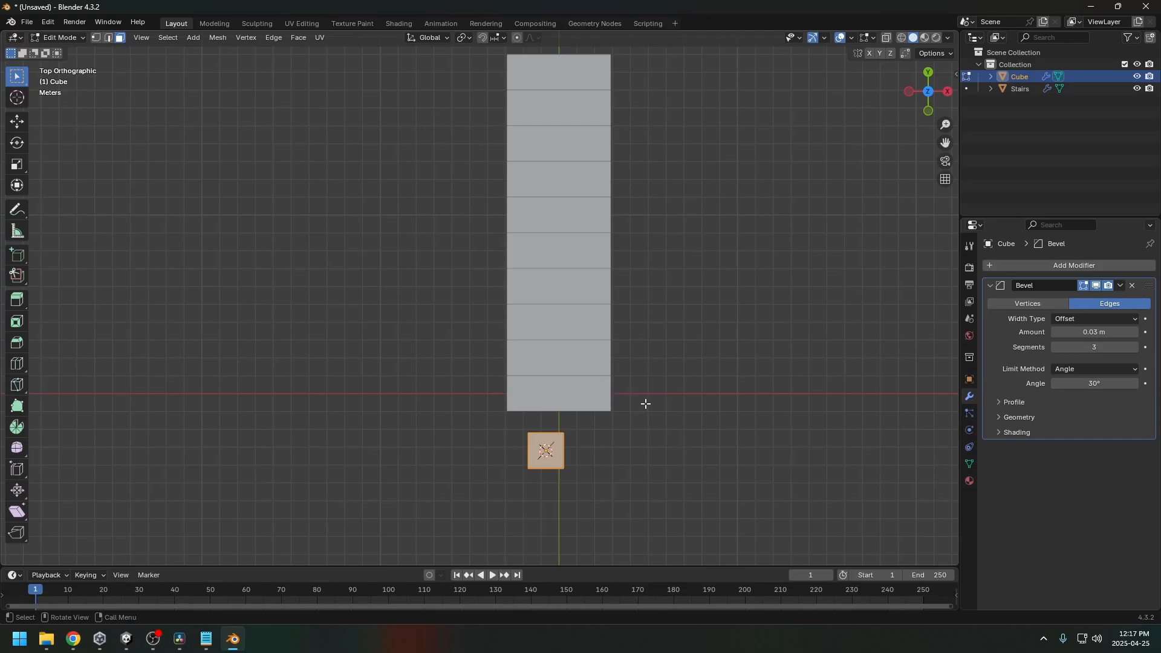
pyautogui.press('s')
pyautogui.click(842, 469)
pyautogui.moveTo(842, 469); pyautogui.dragTo(718, 433, button='middle')
pyautogui.press('g')
pyautogui.click(718, 393)
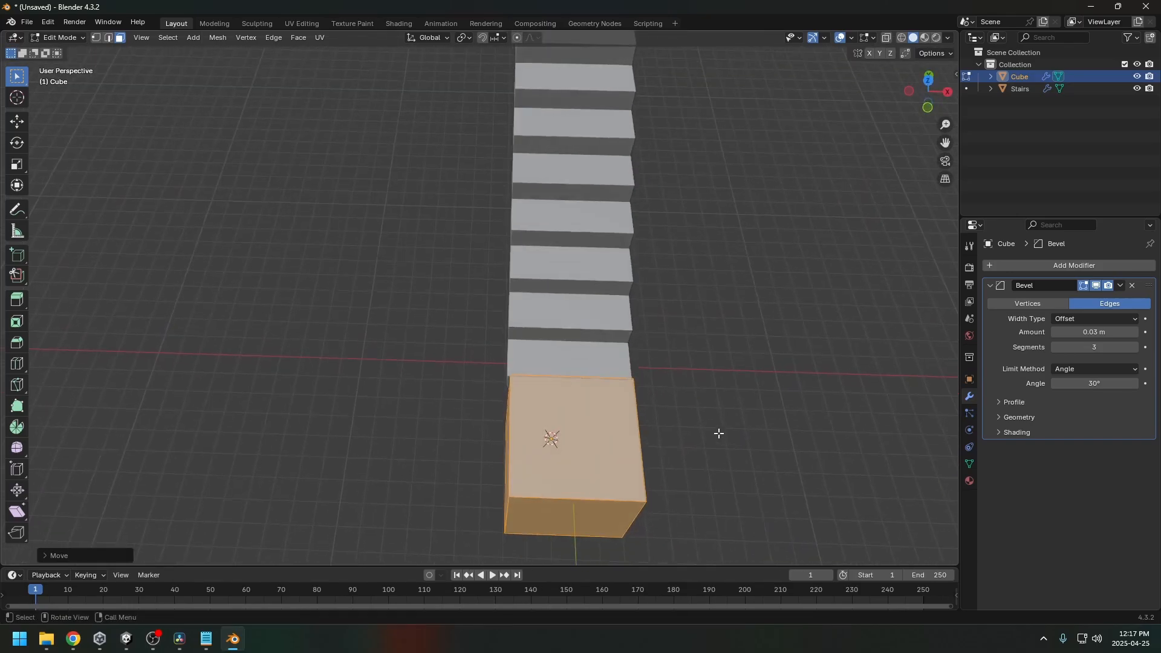
# Step: Centre the cube's mesh on the stairs and enlarge it in X and Y only, sliding it along Y to meet the bottom step
pyautogui.press('KP_7')
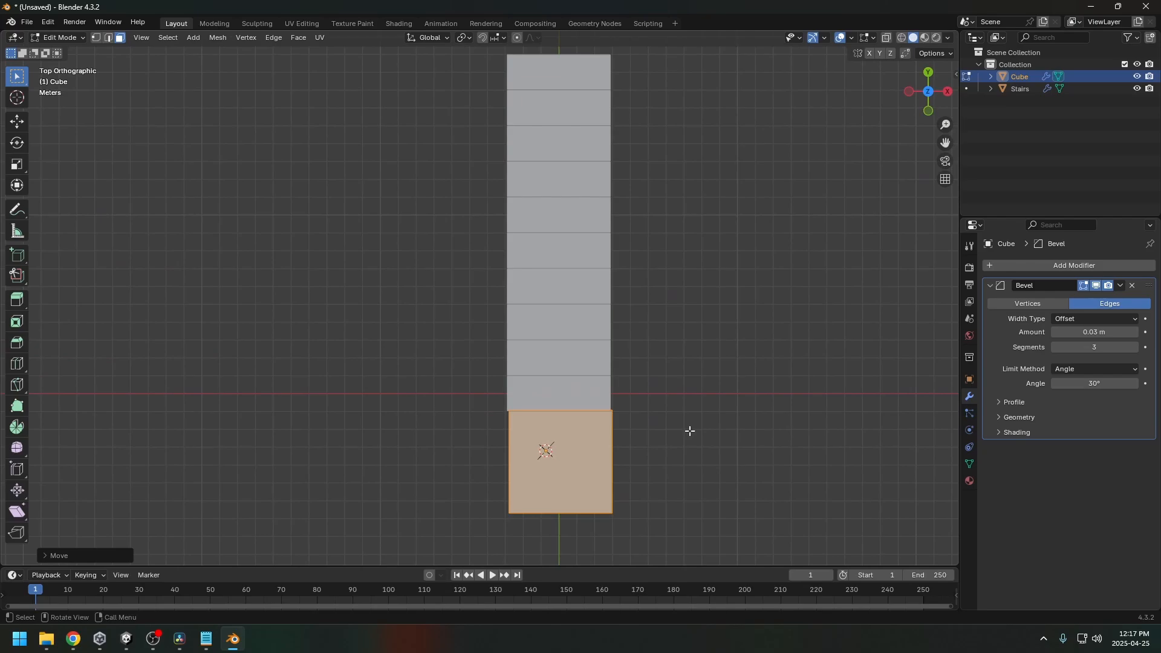
pyautogui.press('g')
pyautogui.click(716, 454)
pyautogui.press('s')
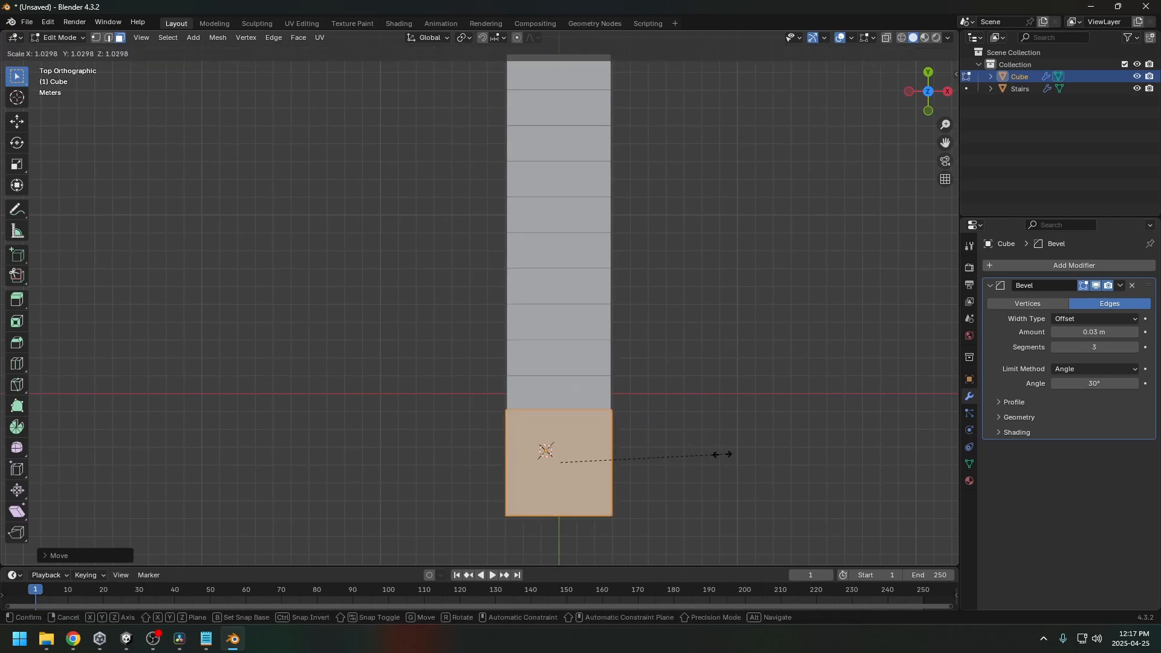
pyautogui.hotkey('shift', 'z')
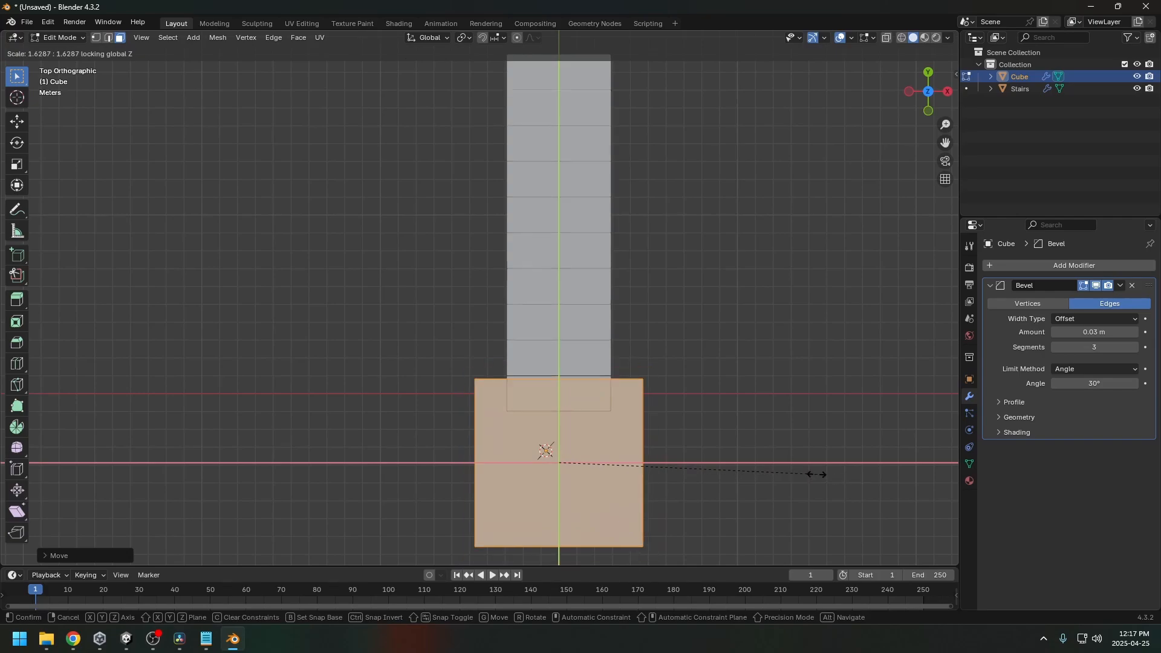
pyautogui.click(742, 463)
pyautogui.press('g')
pyautogui.press('y')
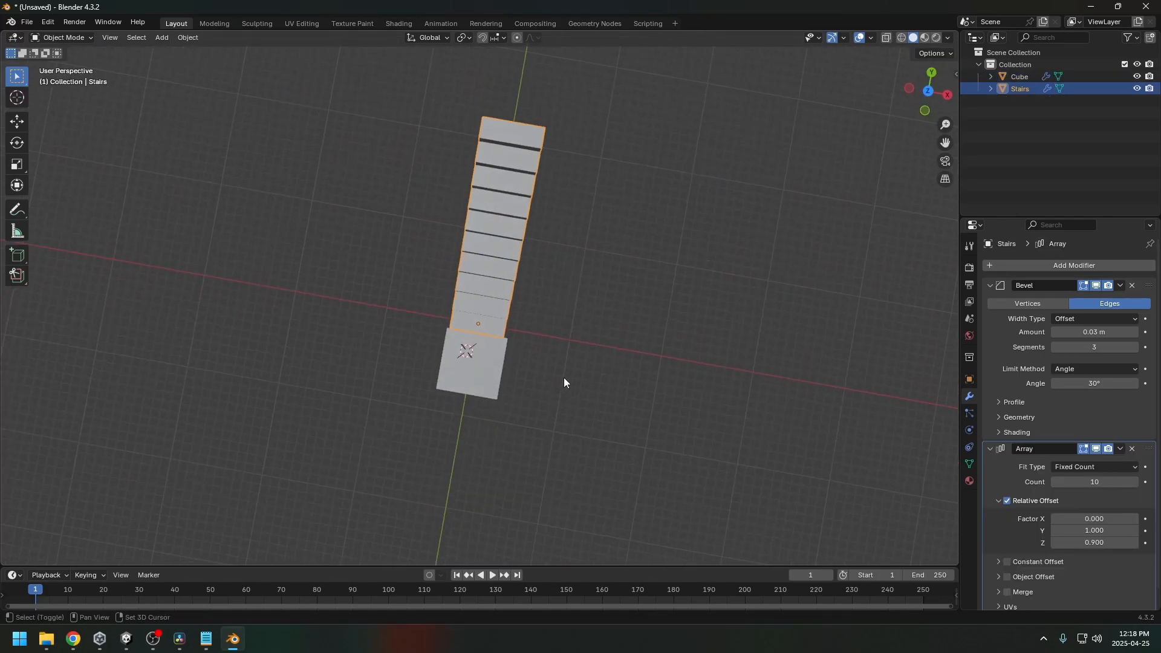
# Step: Duplicate the stairs, turn the copy 90 degrees and place it as a flight descending along X from the platform's side
pyautogui.hotkey('shift', 'd')
pyautogui.moveTo(508, 449); pyautogui.dragTo(524, 325, button='middle')
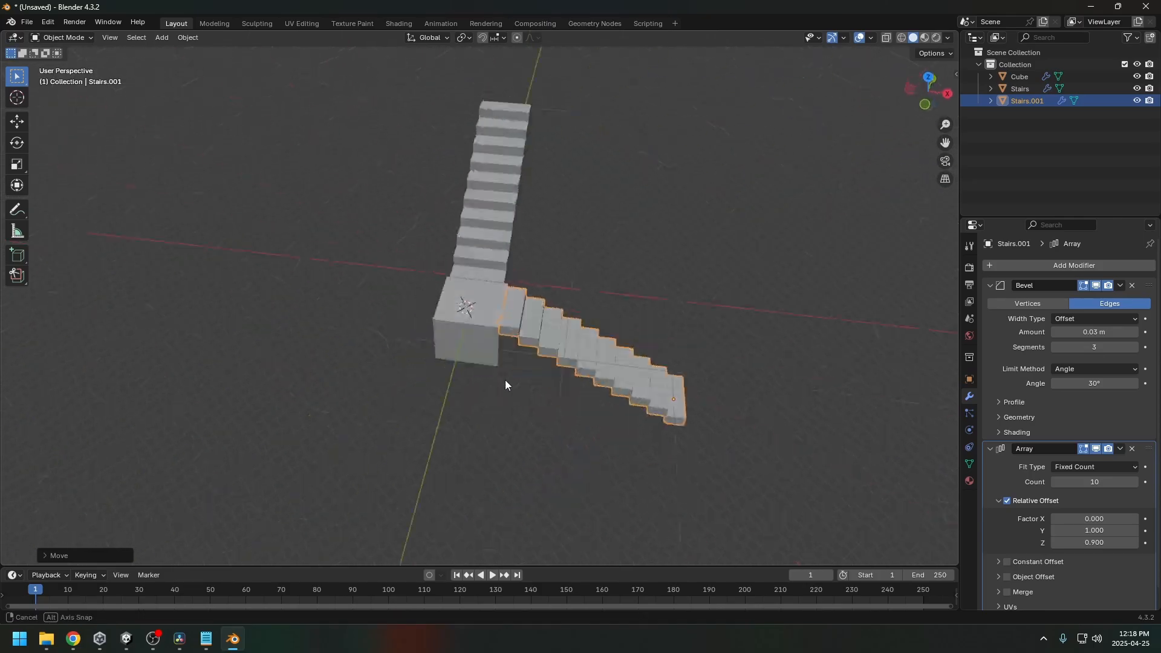
pyautogui.scroll(4, 526, 324)
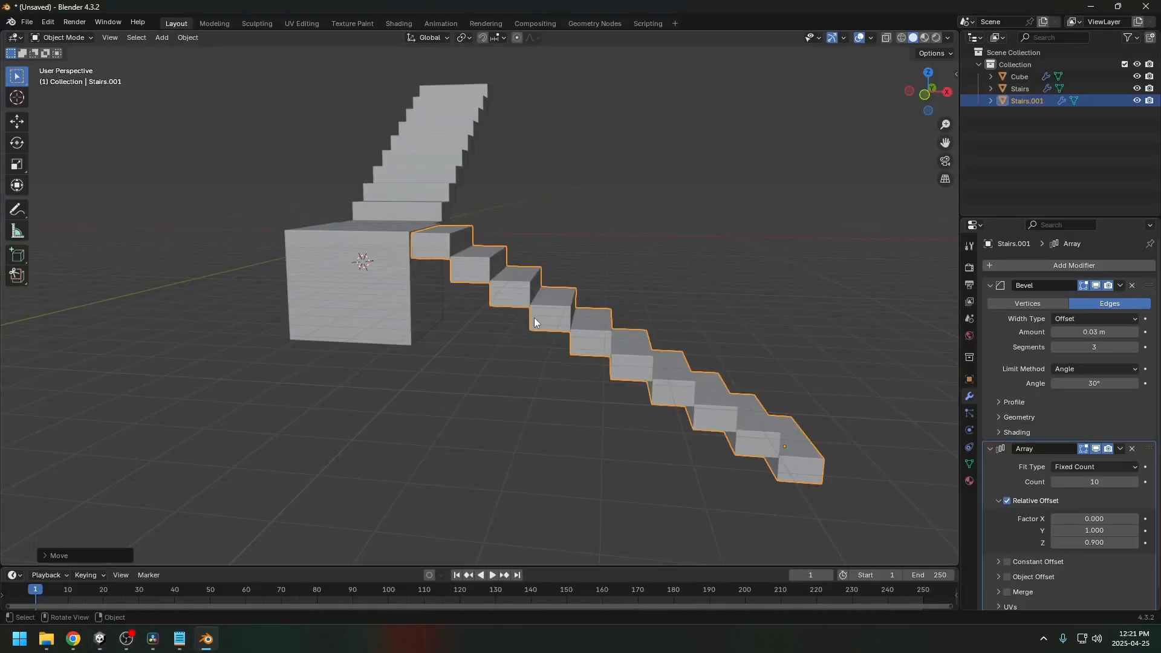
# Step: Add a cube and move it along Y and X to the inner corner between the platform and the two flights
pyautogui.moveTo(534, 321); pyautogui.dragTo(490, 416, button='middle')
pyautogui.hotkey('shift', 'a')
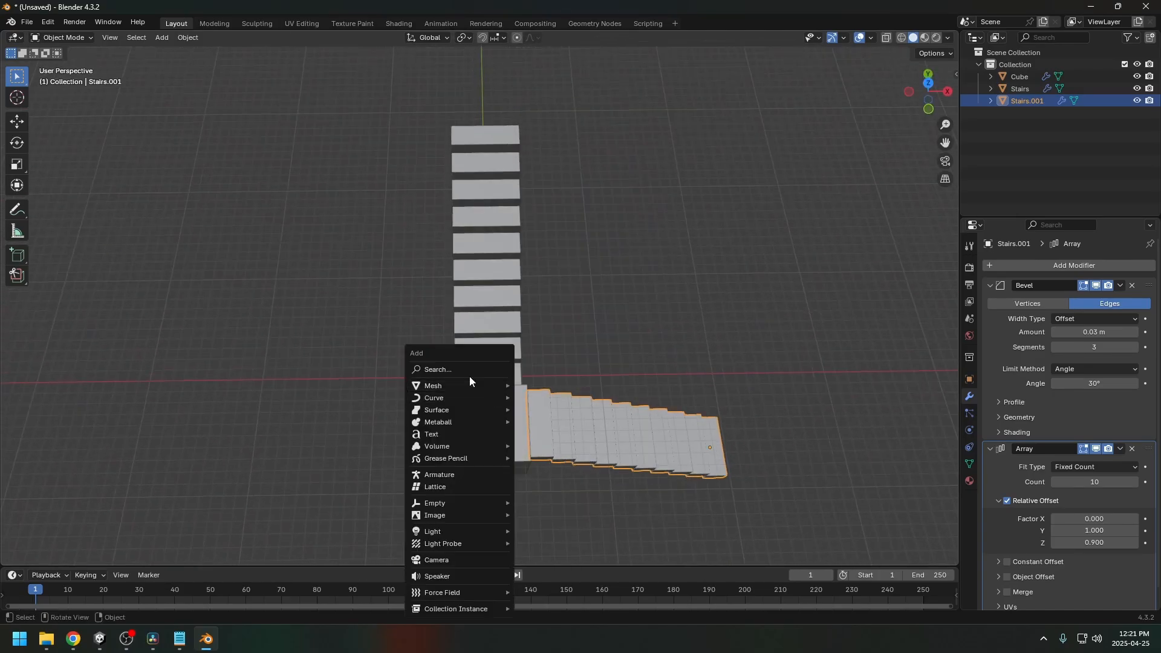
pyautogui.moveTo(484, 385)
pyautogui.click(542, 167)
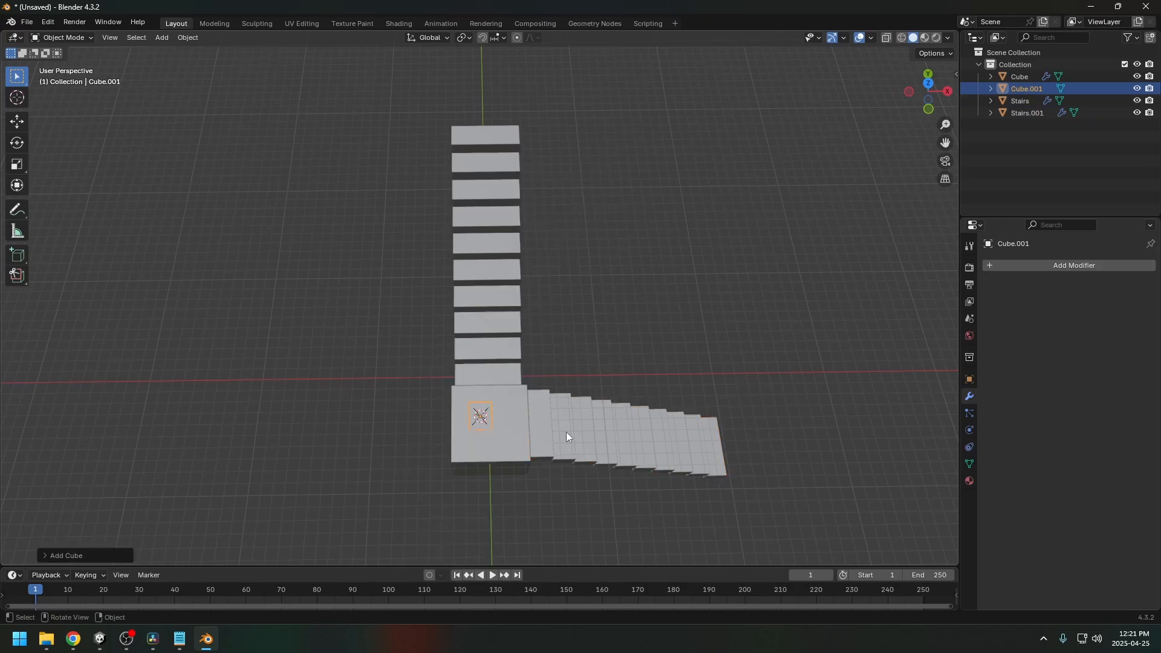
pyautogui.moveTo(566, 432); pyautogui.dragTo(427, 369, button='middle')
pyautogui.press('g')
pyautogui.press('x')
pyautogui.press('y')
pyautogui.click(502, 383)
pyautogui.press('g')
pyautogui.press('x')
pyautogui.click(597, 469)
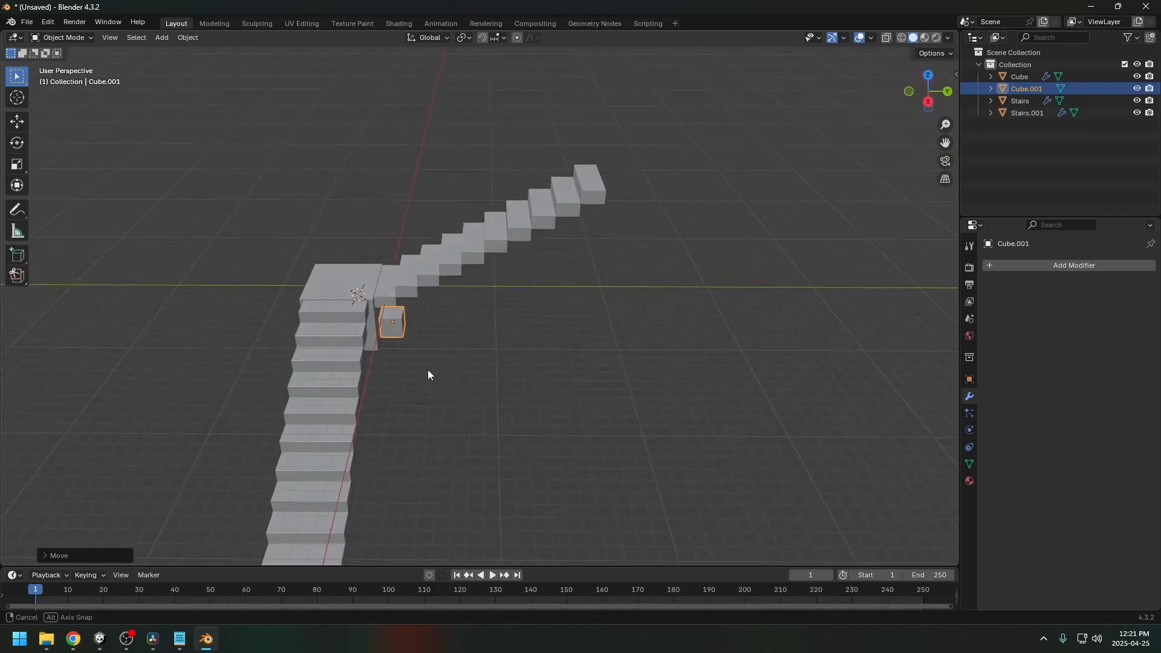
# Step: Stretch the new cube's mesh along Y to about the upper flight's length and shift it alongside that flight
pyautogui.press('Tab')
pyautogui.press('s')
pyautogui.press('x')
pyautogui.press('y')
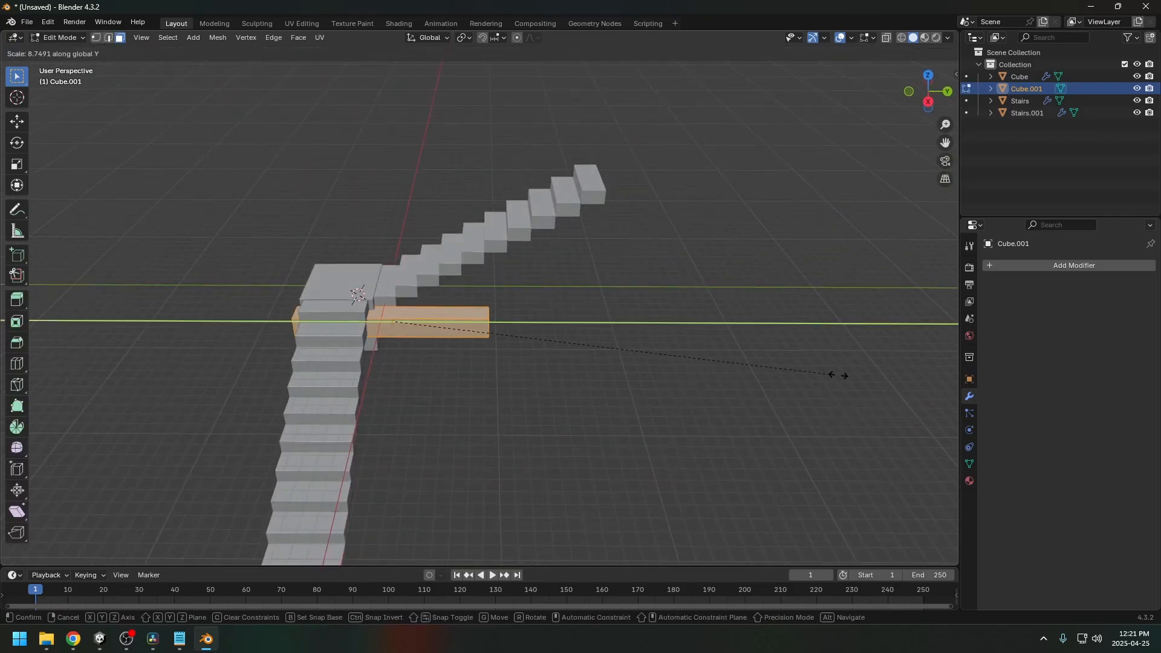
pyautogui.click(181, 399)
pyautogui.press('g')
pyautogui.press('y')
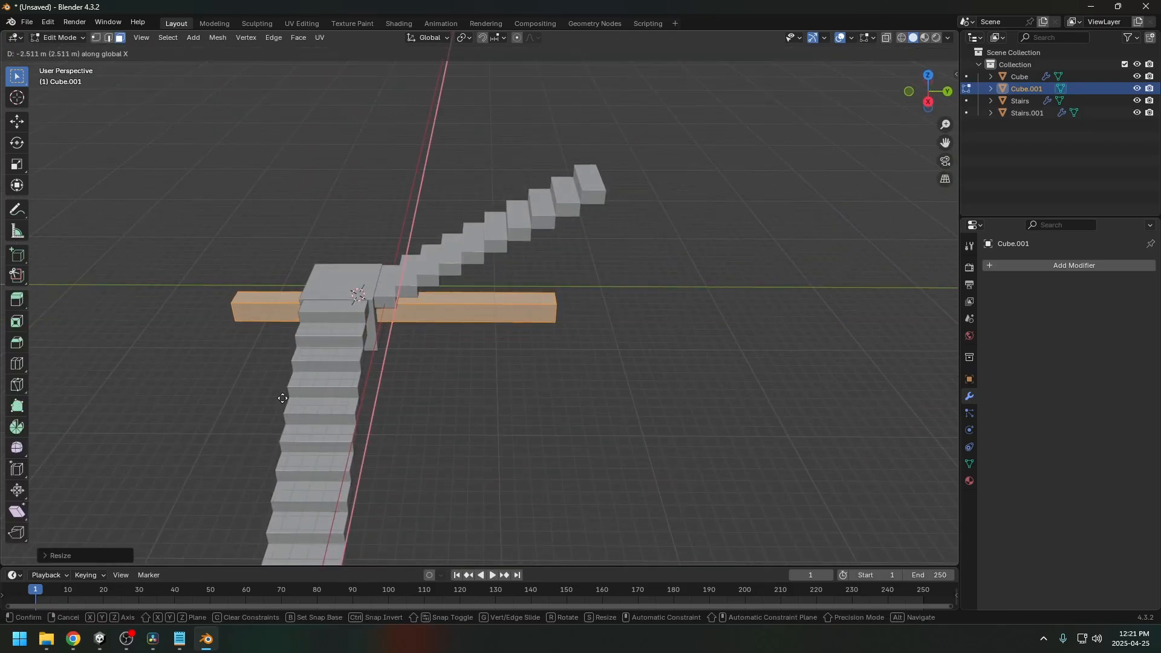
pyautogui.click(340, 395)
pyautogui.moveTo(340, 395); pyautogui.dragTo(497, 389, button='middle')
# Step: Raise the top face of the long block along Z to form a tall wall beside the upper flight
pyautogui.click(491, 313)
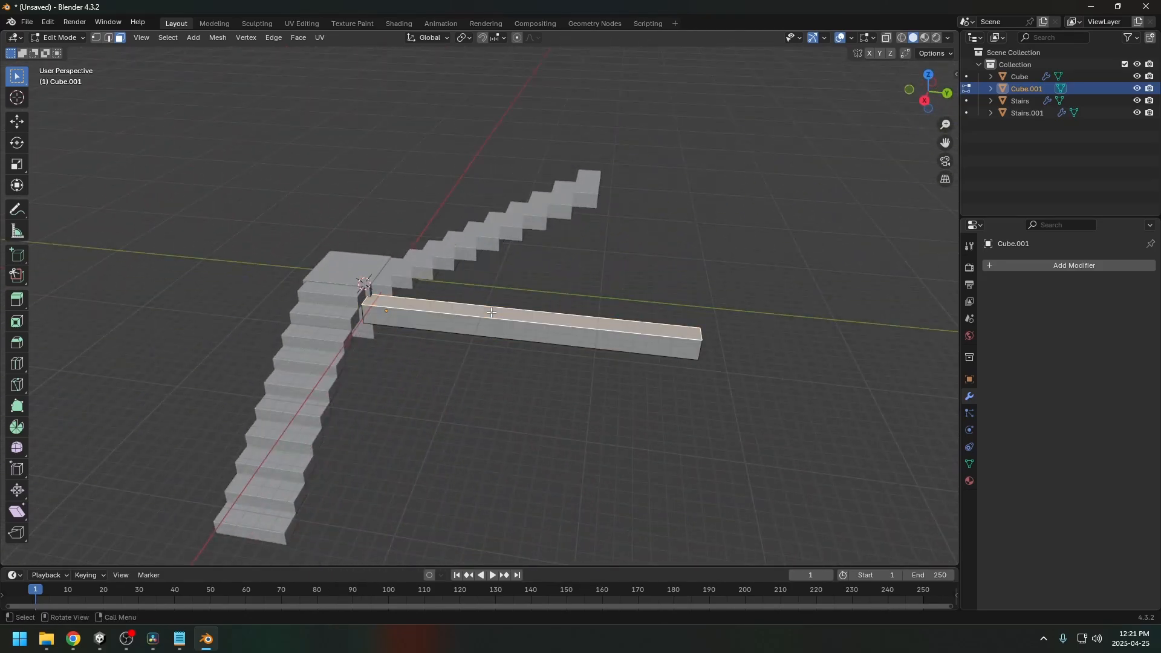
pyautogui.press('g')
pyautogui.press('z')
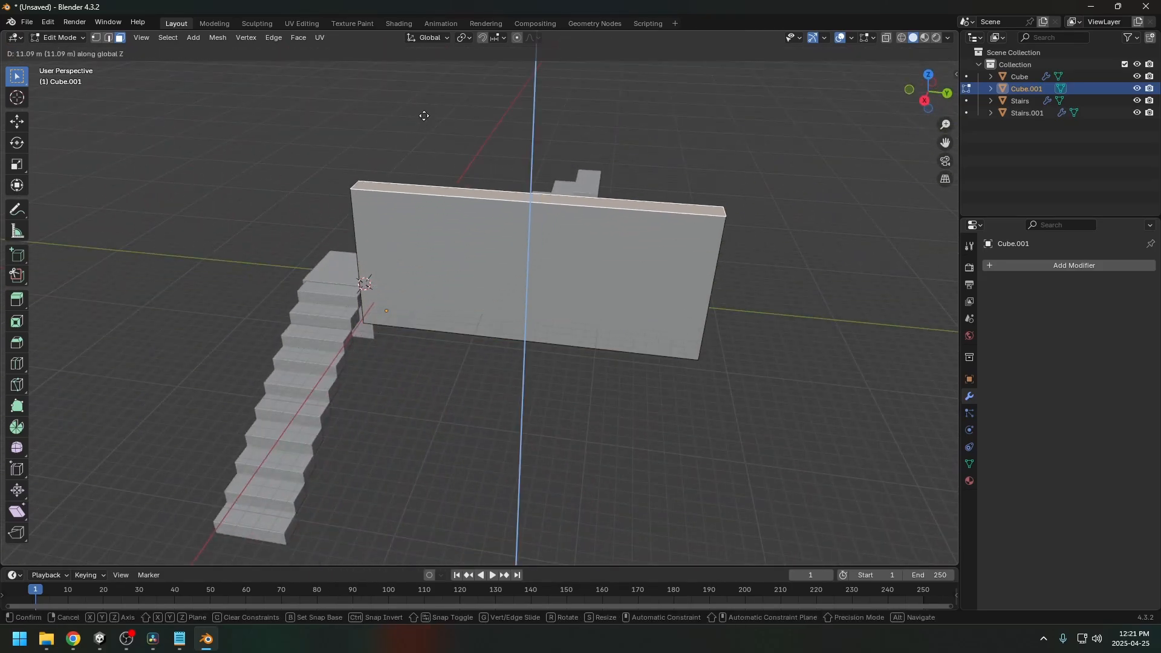
pyautogui.click(439, 554)
# Step: Slide the wall's far end face along Y so the wall ends just beyond the top of the upper flight
pyautogui.moveTo(695, 363); pyautogui.dragTo(664, 425, button='middle')
pyautogui.click(593, 323)
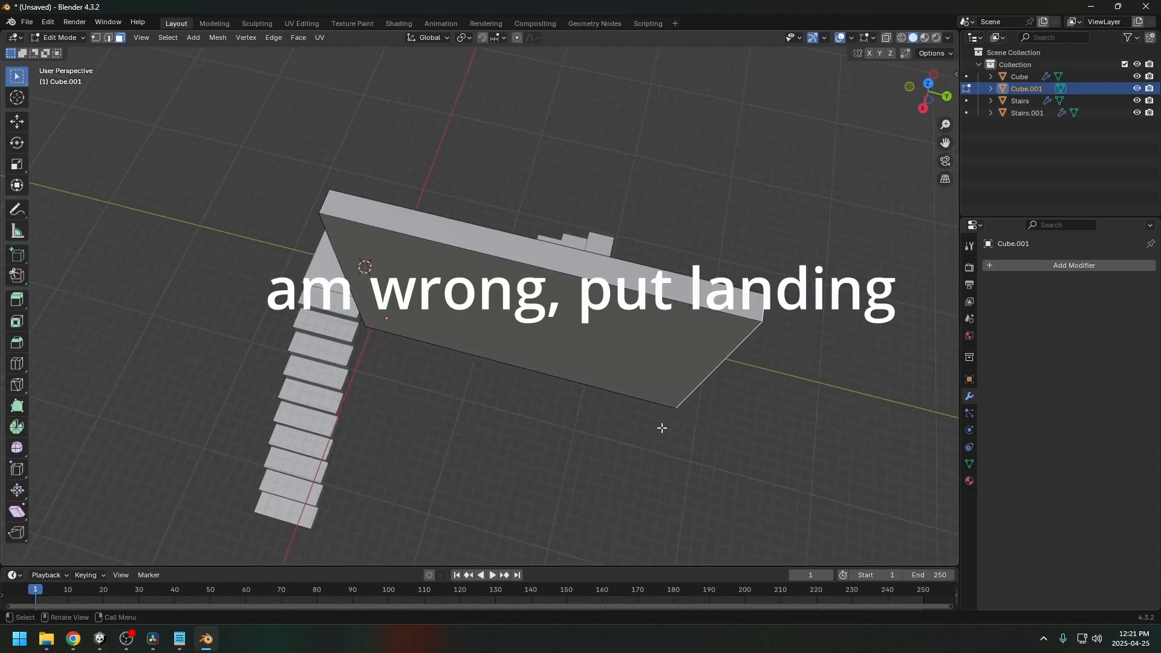
pyautogui.press('g')
pyautogui.press('y')
pyautogui.click(543, 402)
pyautogui.moveTo(542, 402); pyautogui.dragTo(373, 396, button='middle')
pyautogui.press('g')
pyautogui.press('y')
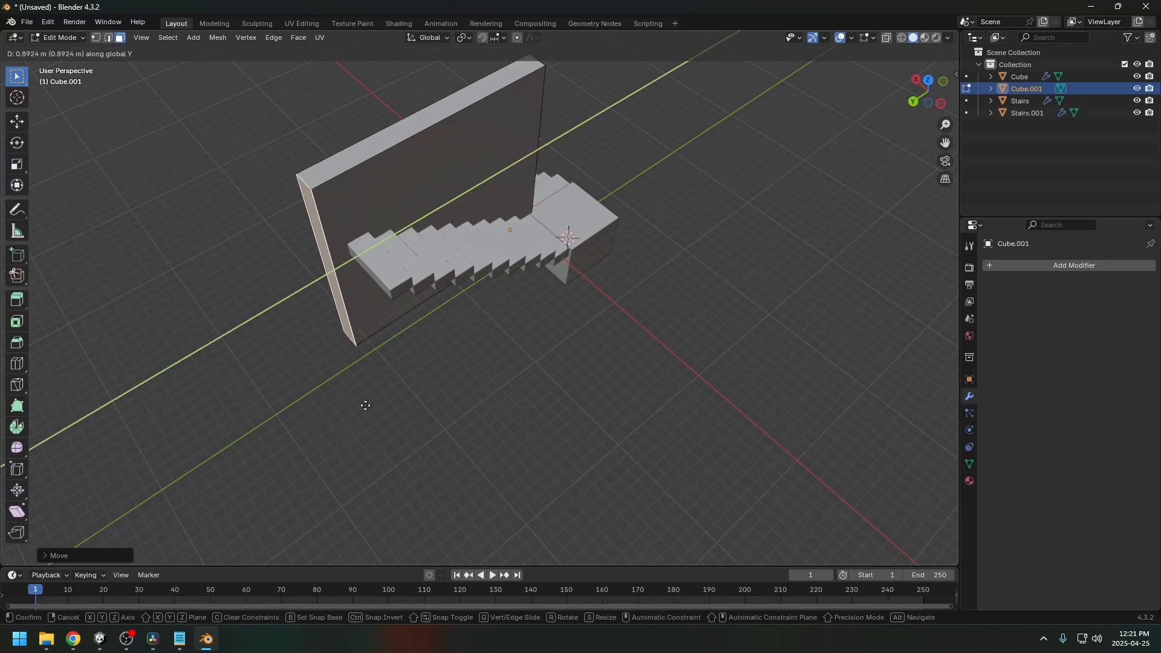
pyautogui.click(360, 405)
# Step: Add a vertical loop cut close to the wall's far end, about one wall thickness from the edge
pyautogui.hotkey('ctrl', 'r')
pyautogui.click(331, 184)
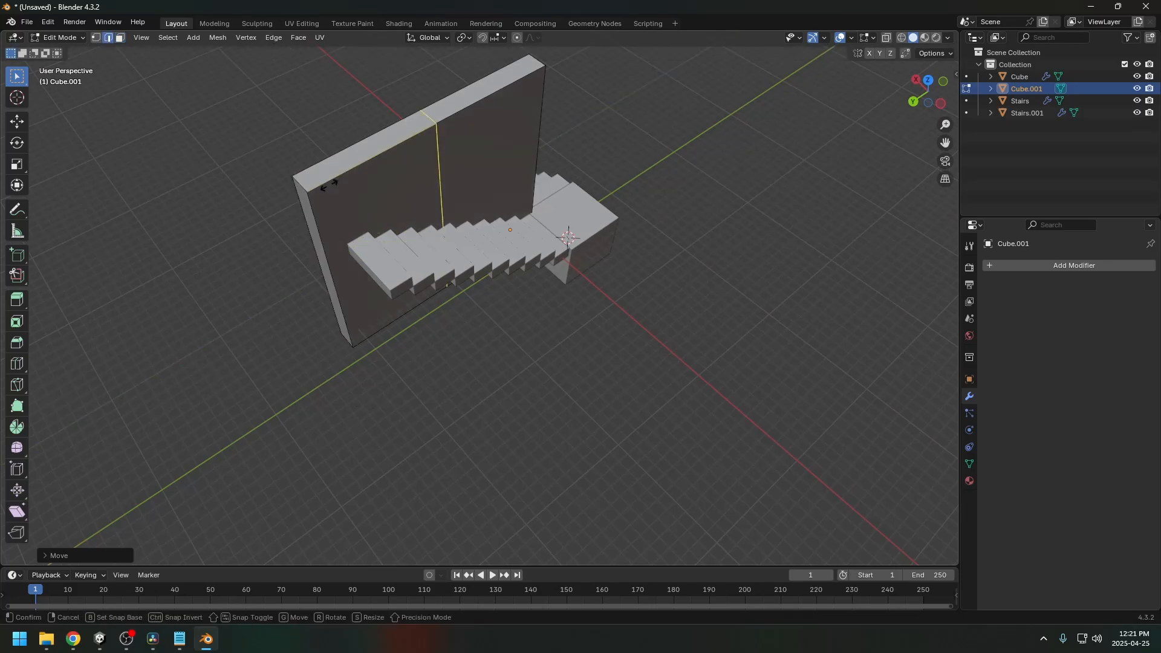
pyautogui.click(243, 259)
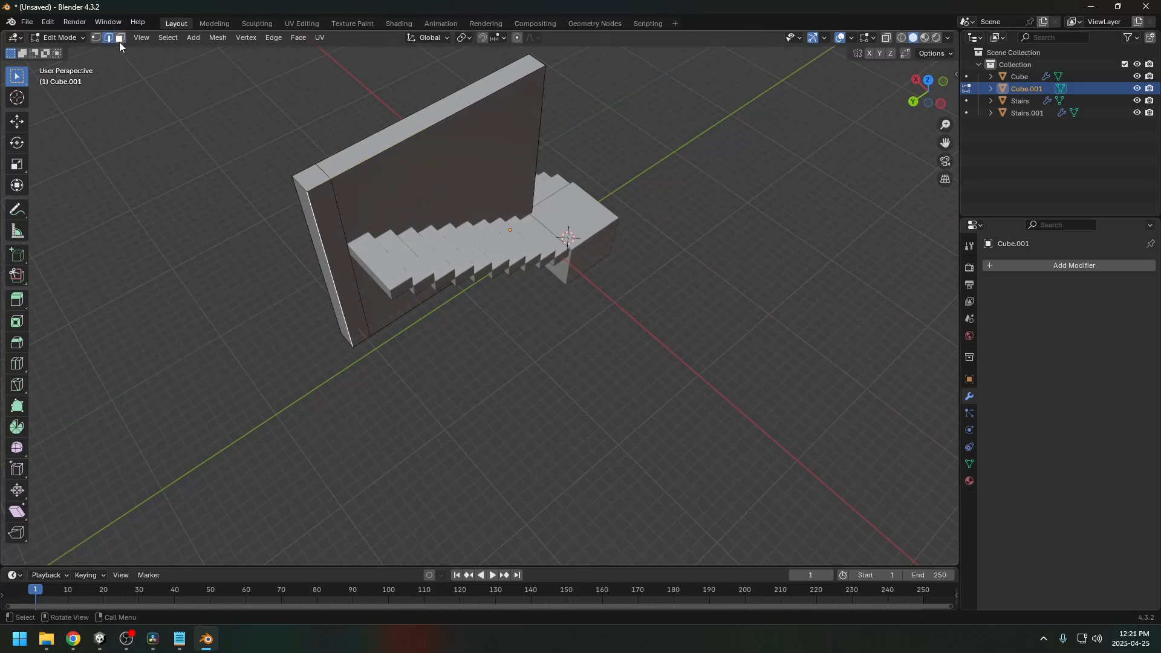
# Step: Extrude the inner face of the cut strip across the head of the stairs and adjust its end along X past their outer side
pyautogui.click(327, 214)
pyautogui.press('g')
pyautogui.press('x')
pyautogui.rightClick(328, 258)
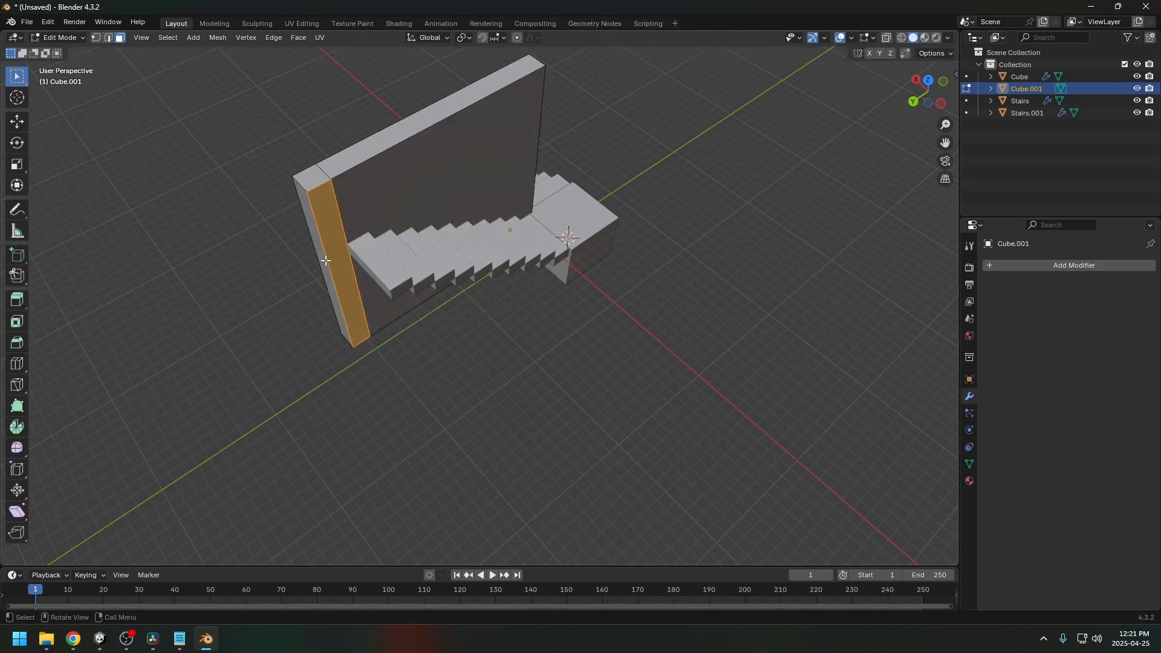
pyautogui.press('e')
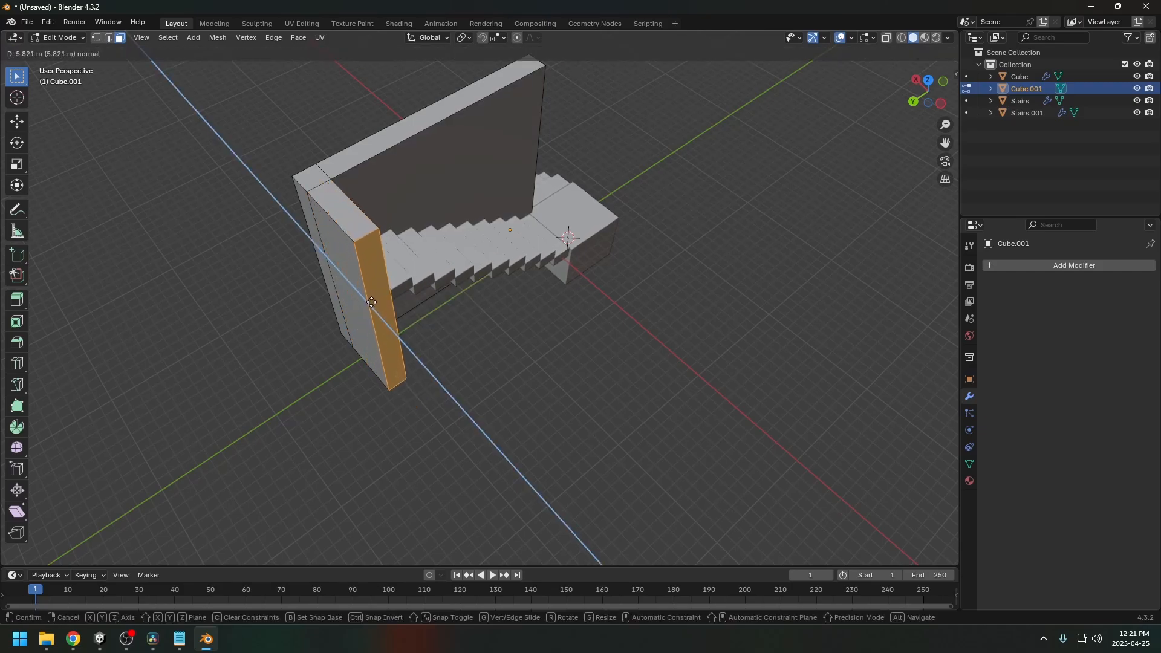
pyautogui.click(382, 312)
pyautogui.moveTo(382, 312); pyautogui.dragTo(331, 347, button='middle')
pyautogui.press('g')
pyautogui.press('y')
pyautogui.press('x')
pyautogui.click(368, 356)
# Step: Add a loop cut near the outer end of the cross wall behind the top step
pyautogui.hotkey('ctrl', 'r')
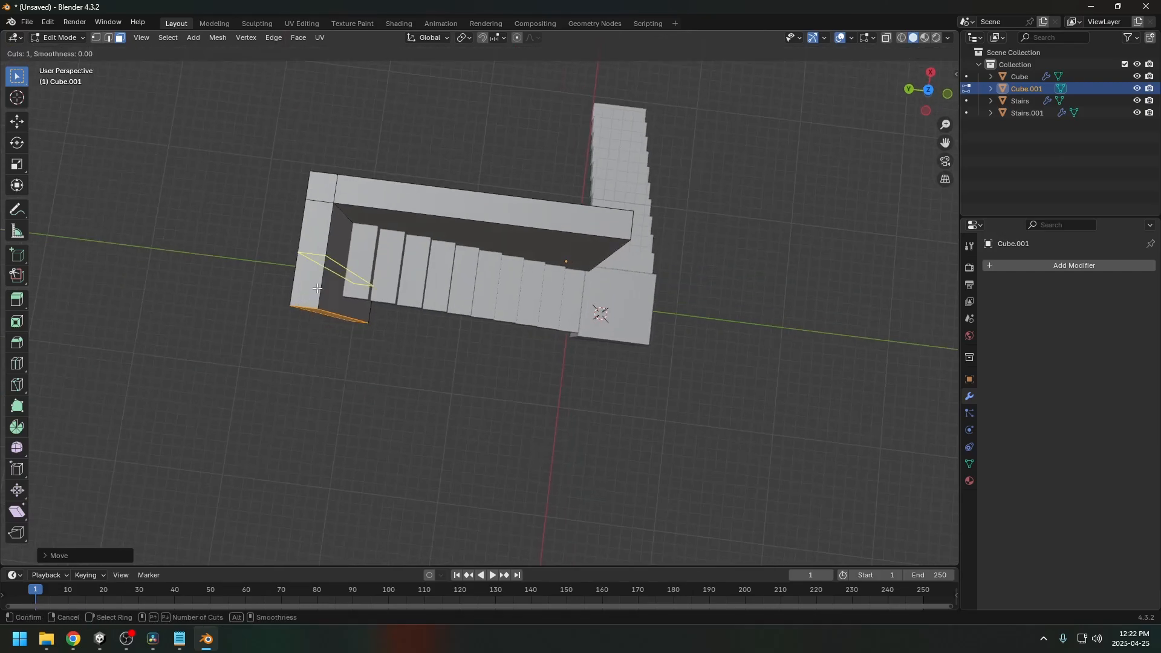
pyautogui.click(320, 287)
pyautogui.click(313, 317)
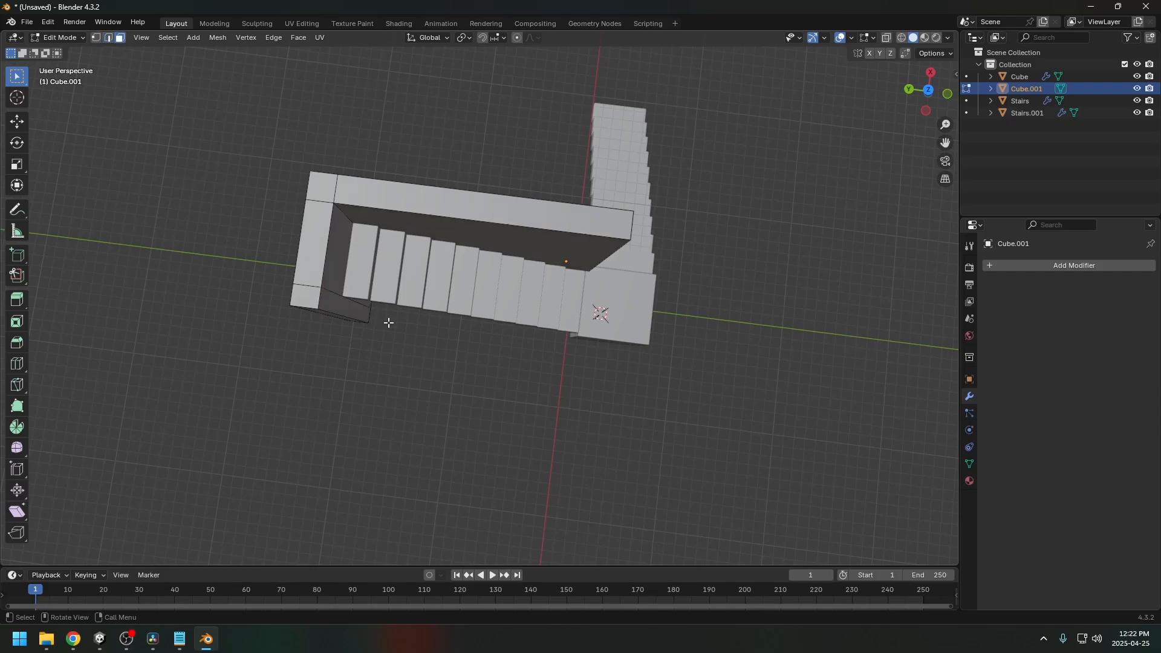
# Step: Extrude the cross wall's outer end strip along Y into a second side wall, extending its end about 7.2 m further beside the platform
pyautogui.moveTo(414, 331); pyautogui.dragTo(415, 306, button='middle')
pyautogui.press('e')
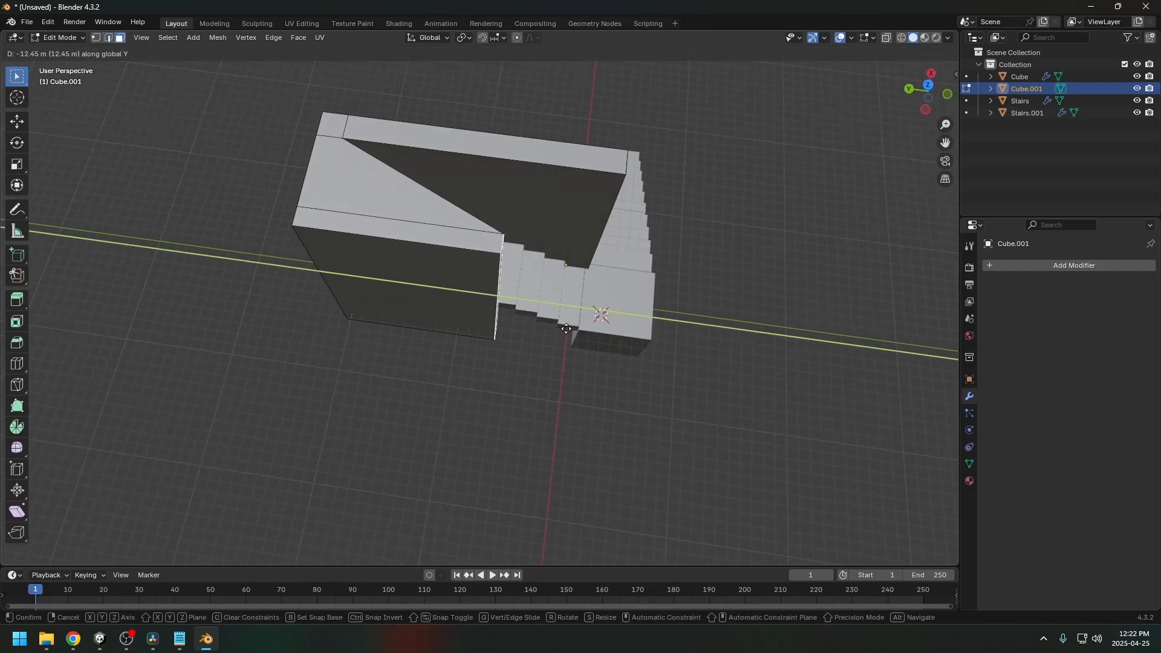
pyautogui.click(568, 328)
pyautogui.press('e')
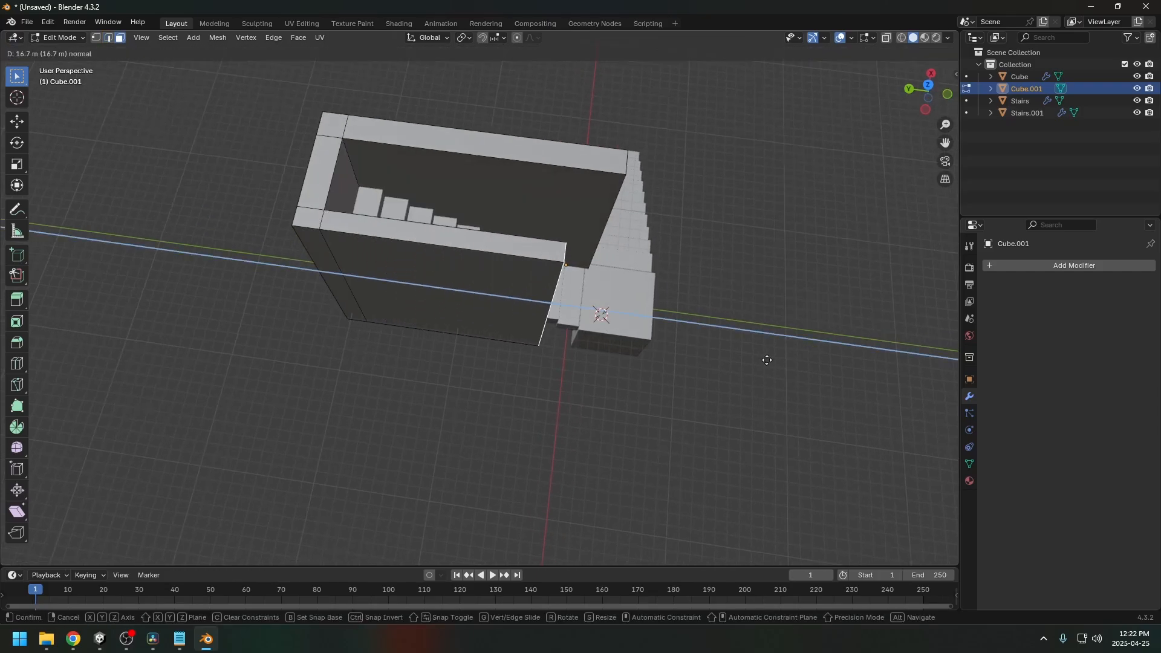
pyautogui.click(804, 365)
pyautogui.moveTo(805, 363); pyautogui.dragTo(705, 332, button='middle')
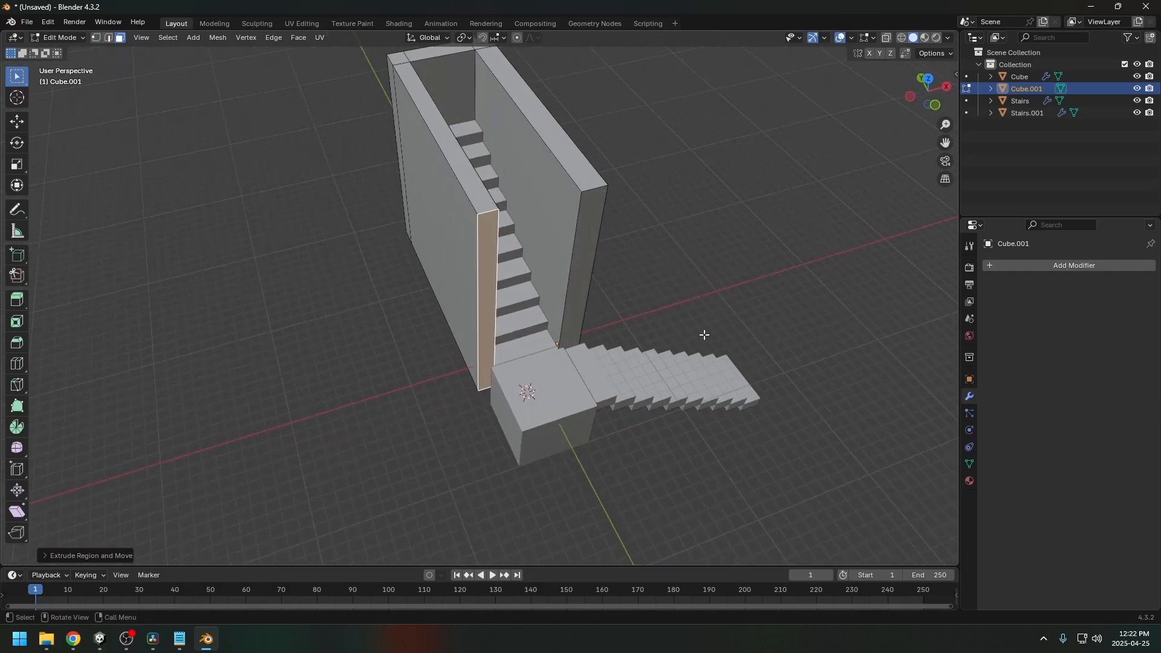
pyautogui.press('y')
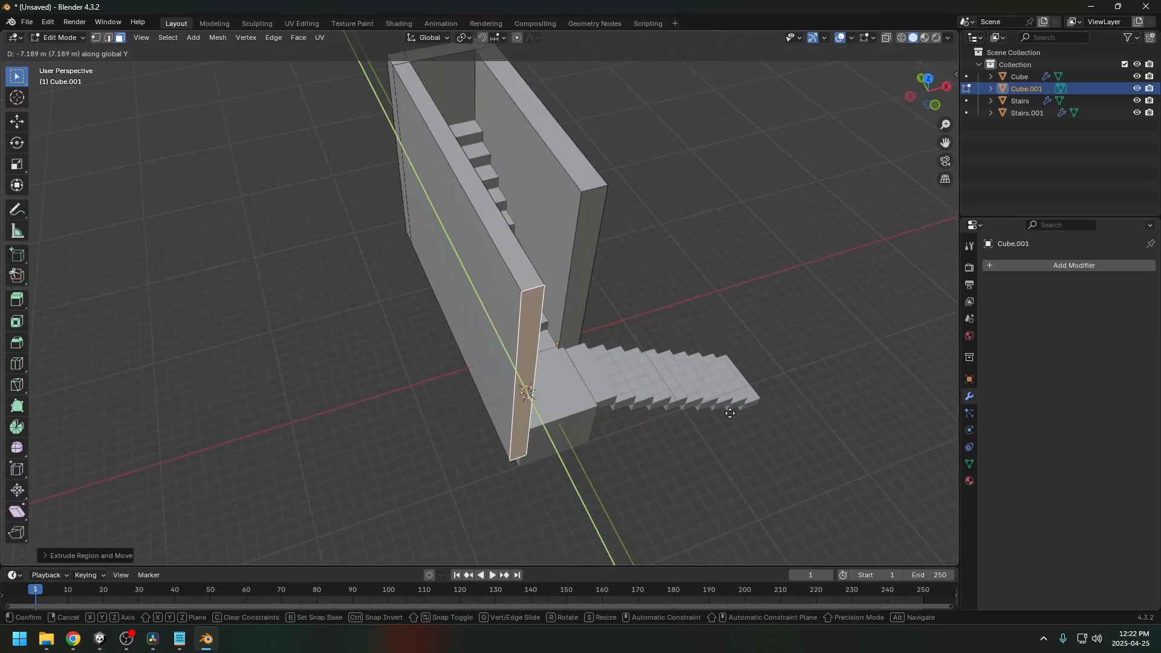
pyautogui.click(729, 413)
# Step: Select all bottom faces of the walls and lower them about 2.5 m along Z
pyautogui.moveTo(730, 412); pyautogui.dragTo(637, 290, button='middle')
pyautogui.click(543, 276)
pyautogui.moveTo(542, 277); pyautogui.dragTo(539, 258, button='middle')
pyautogui.click(520, 275)
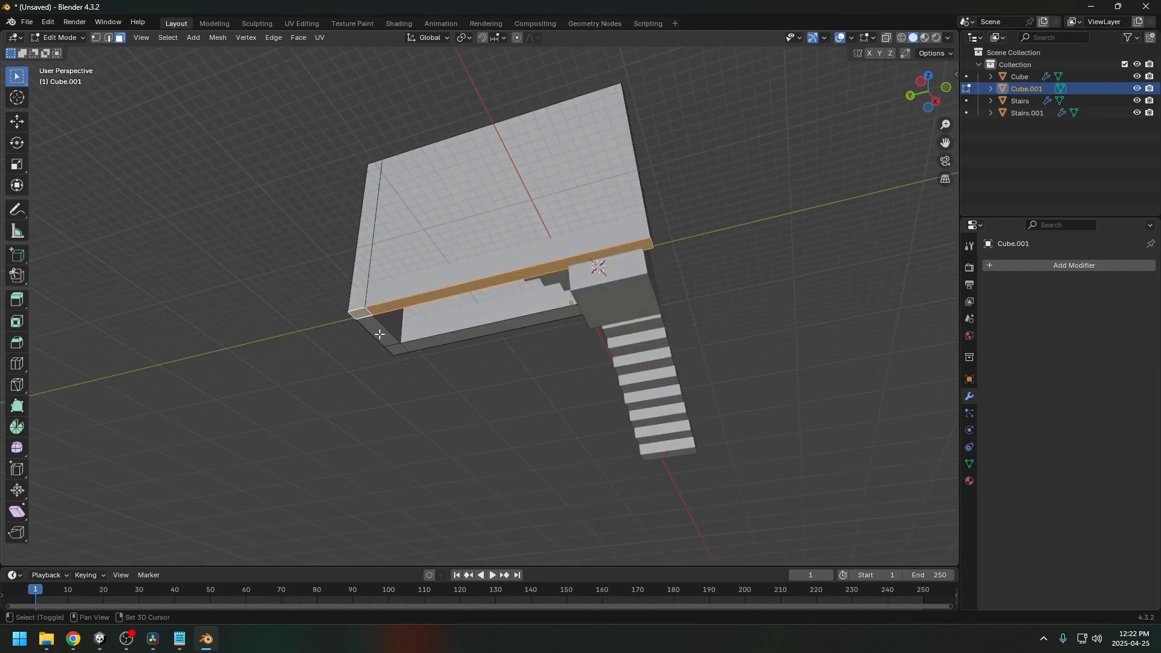
pyautogui.press('g')
pyautogui.press('z')
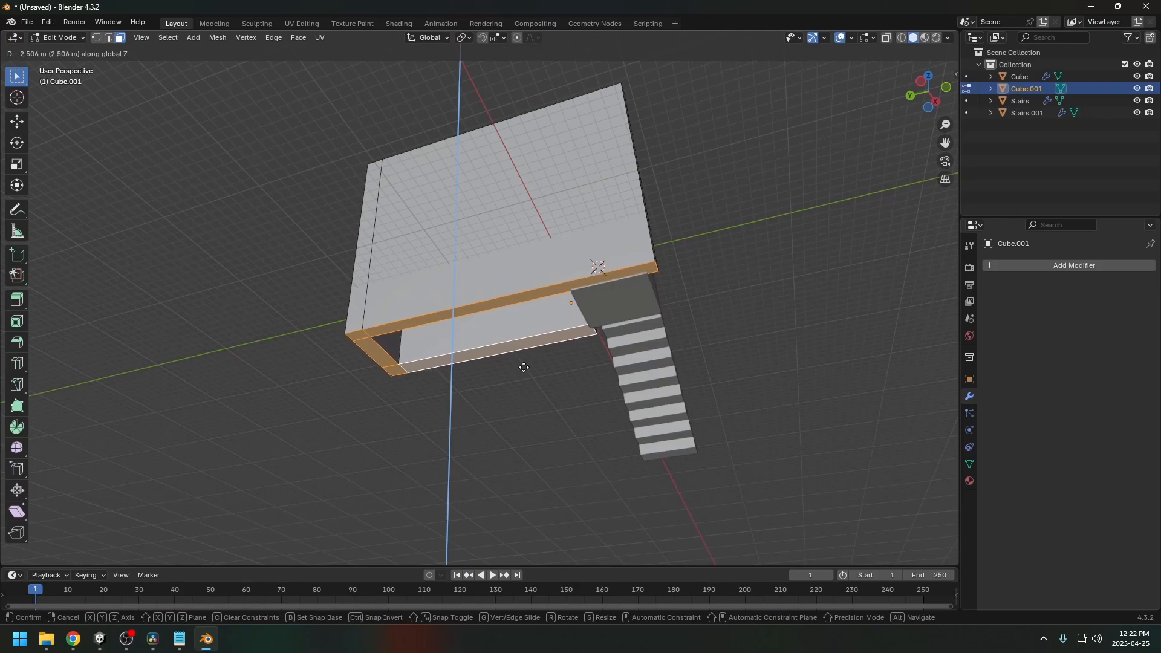
pyautogui.click(527, 366)
# Step: Move the outer side wall's end face along Y to sit slightly beyond the platform's front edge
pyautogui.moveTo(534, 363); pyautogui.dragTo(447, 318, button='middle')
pyautogui.click(343, 280)
pyautogui.moveTo(378, 292); pyautogui.dragTo(405, 296, button='middle')
pyautogui.press('g')
pyautogui.press('y')
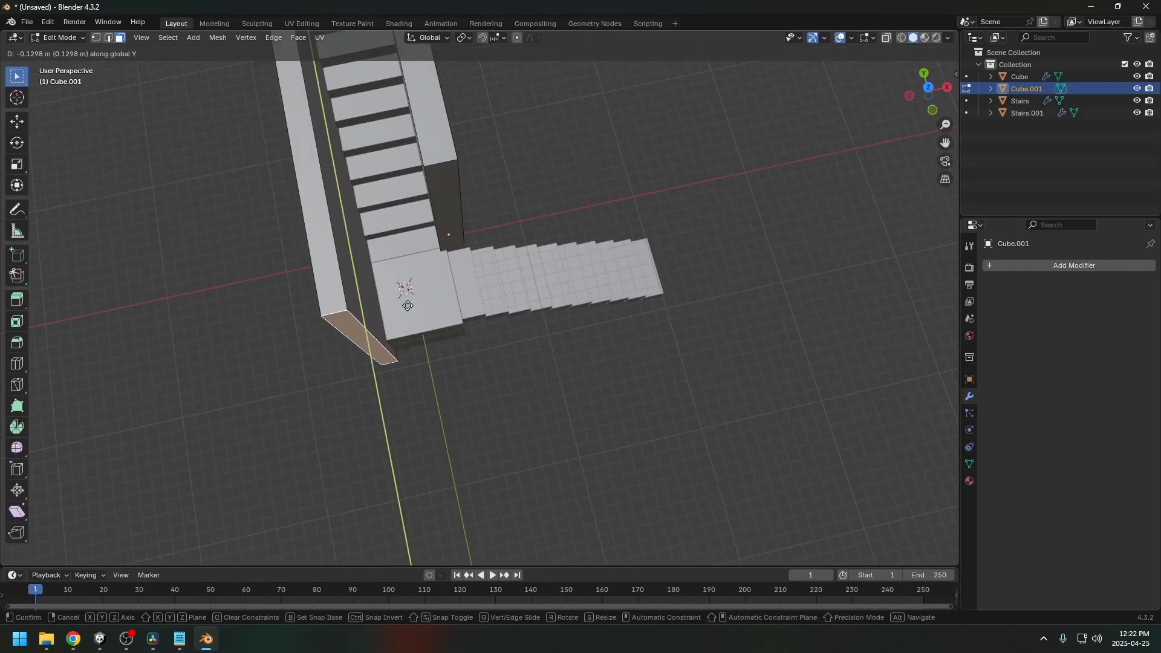
pyautogui.click(407, 308)
pyautogui.press('g')
pyautogui.press('y')
pyautogui.click(398, 318)
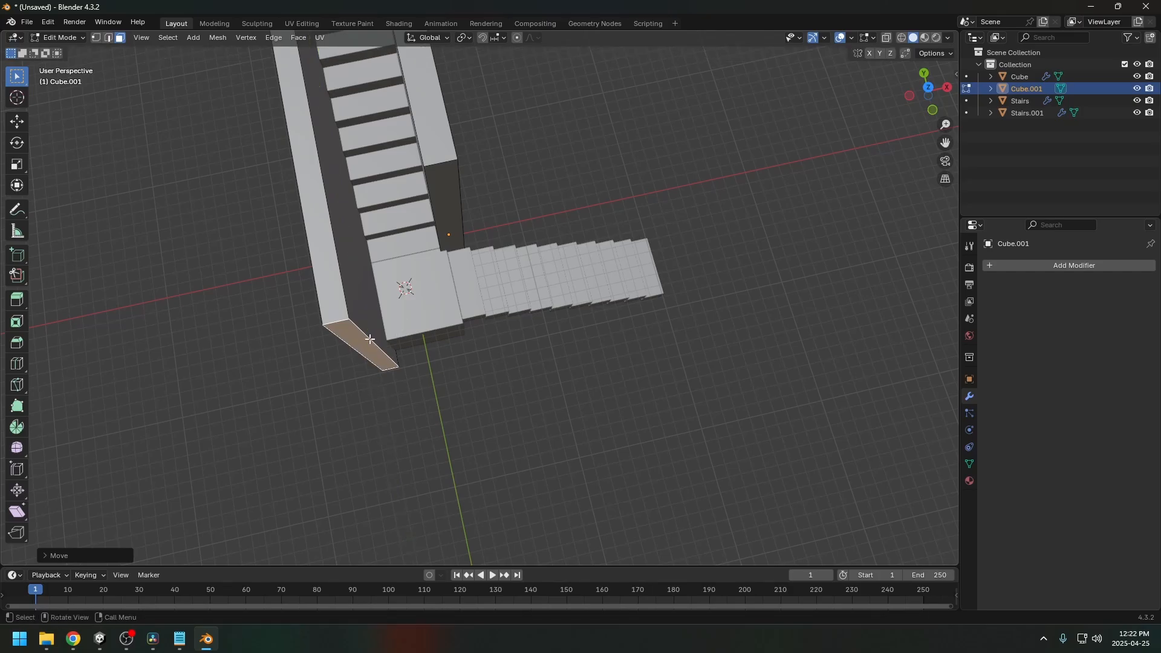
# Step: Add a loop cut near the outer wall's platform end and select the inner face of the resulting strip
pyautogui.hotkey('ctrl', 'r')
pyautogui.click(344, 279)
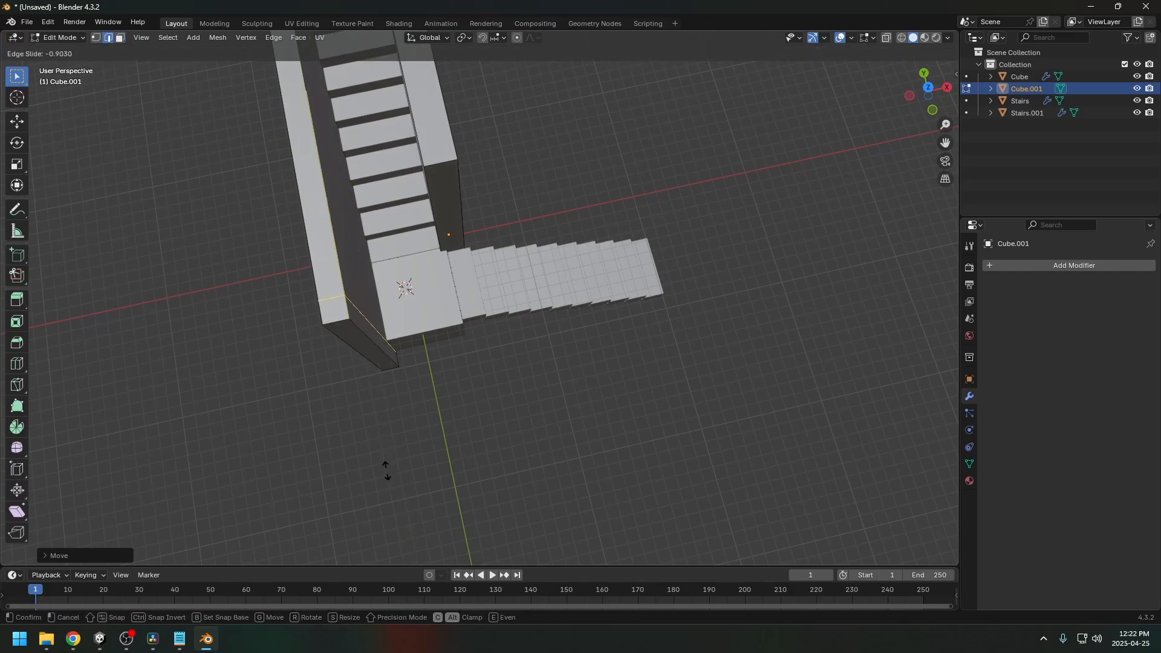
pyautogui.click(396, 461)
pyautogui.click(385, 346)
pyautogui.moveTo(445, 384); pyautogui.dragTo(396, 376, button='middle')
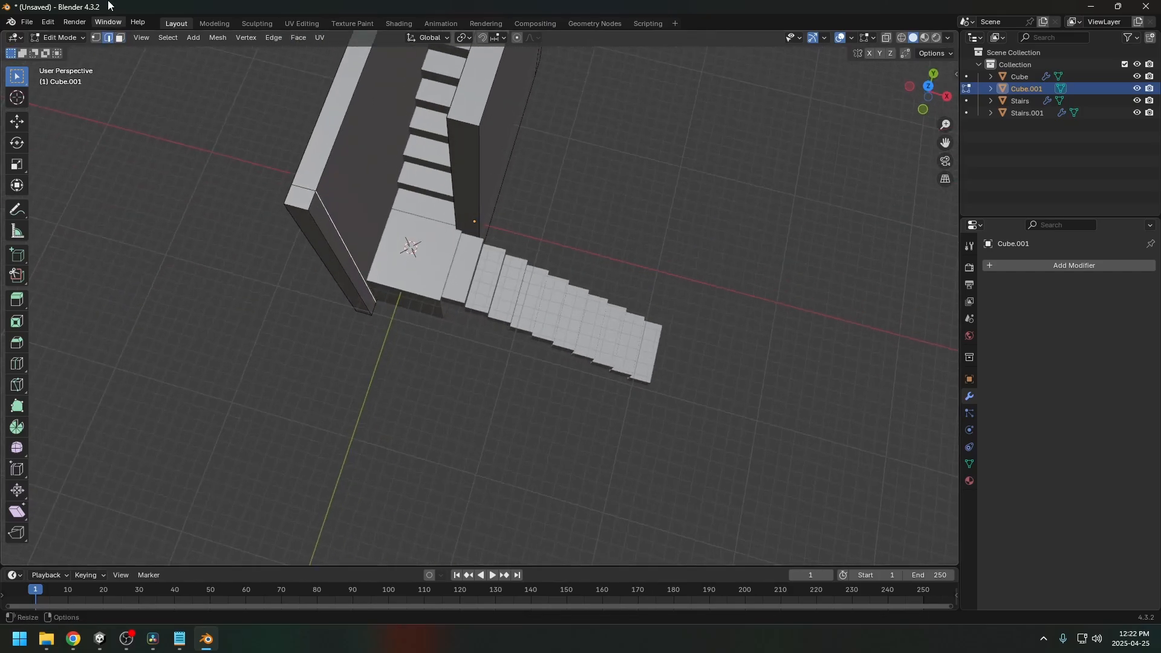
pyautogui.click(358, 271)
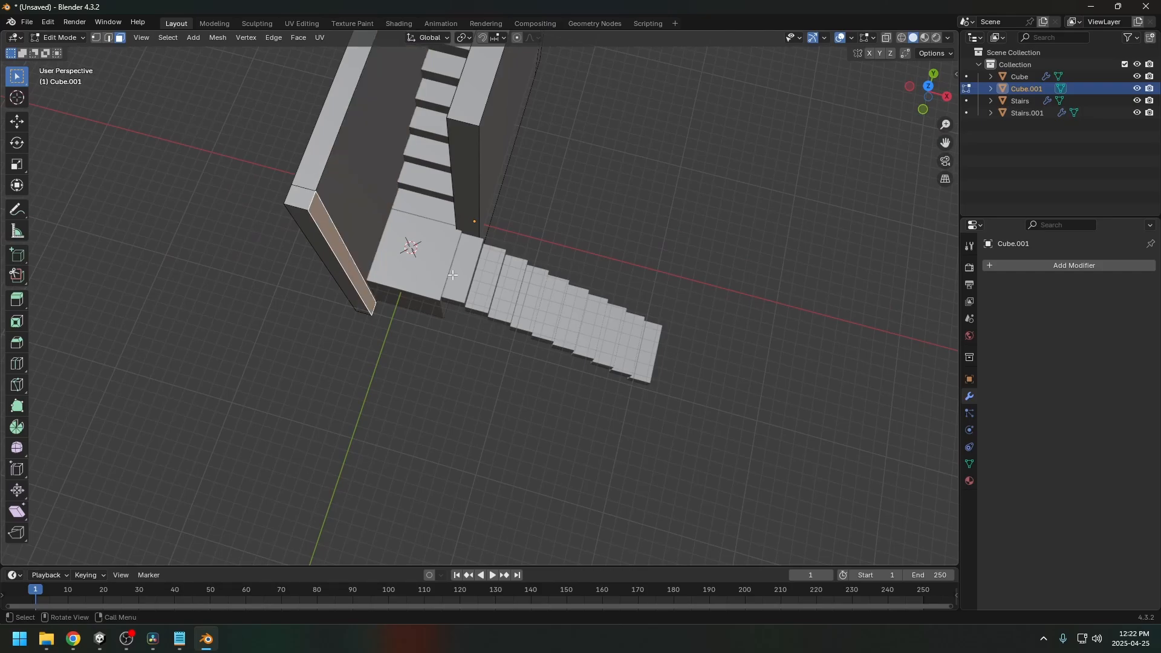
# Step: Try to move the strip's inner face along X toward the descending flight's end, and undo the move
pyautogui.moveTo(453, 276); pyautogui.dragTo(482, 214, button='middle')
pyautogui.press('g')
pyautogui.press('x')
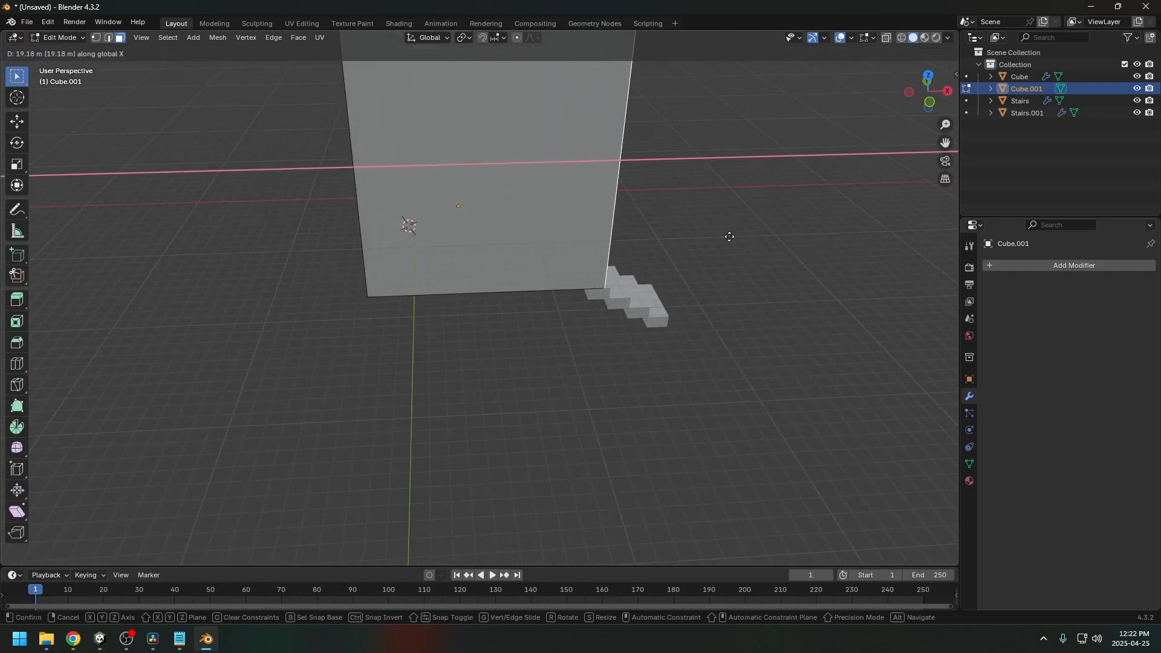
pyautogui.click(808, 246)
pyautogui.moveTo(619, 331); pyautogui.dragTo(603, 235, button='middle')
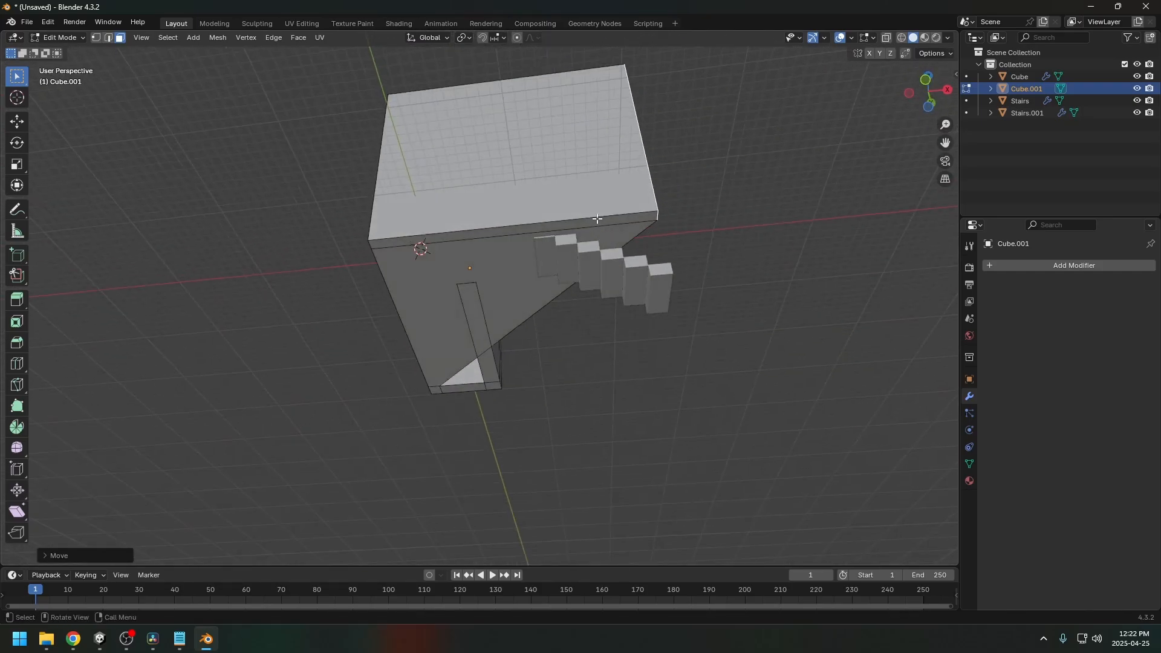
pyautogui.click(596, 219)
pyautogui.hotkey('ctrl', 'z')
pyautogui.hotkey('ctrl', 'z')
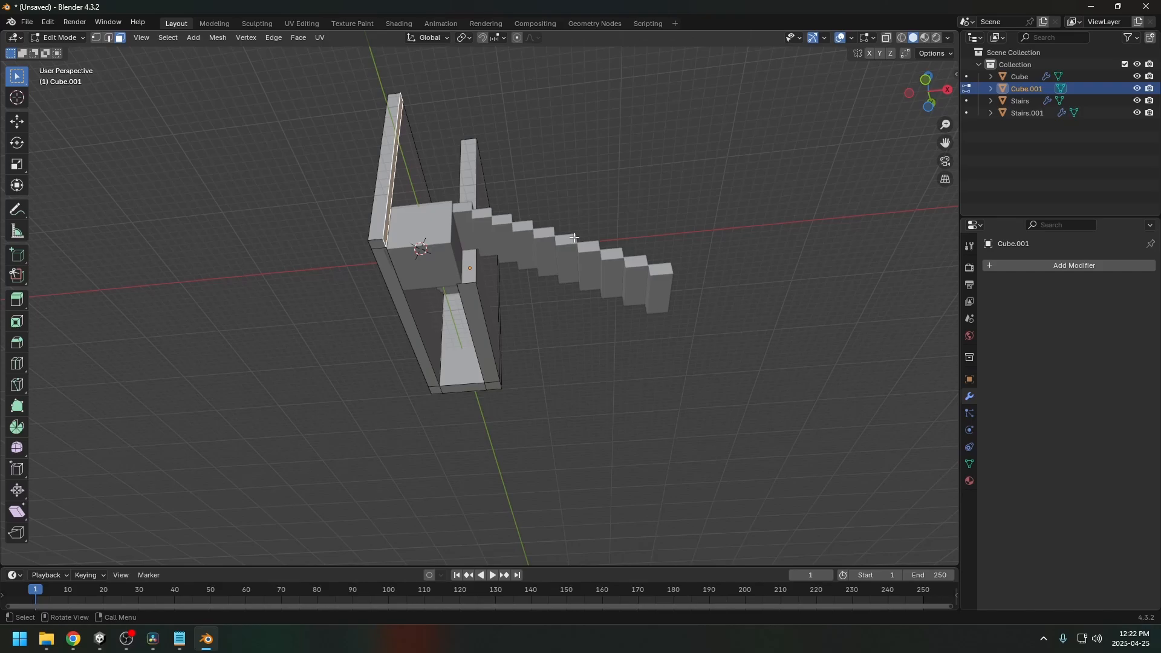
# Step: Extrude the strip's inner face alongside the descending flight to slightly past its last step, and extend the wall's bottom faces downward along Z
pyautogui.press('e')
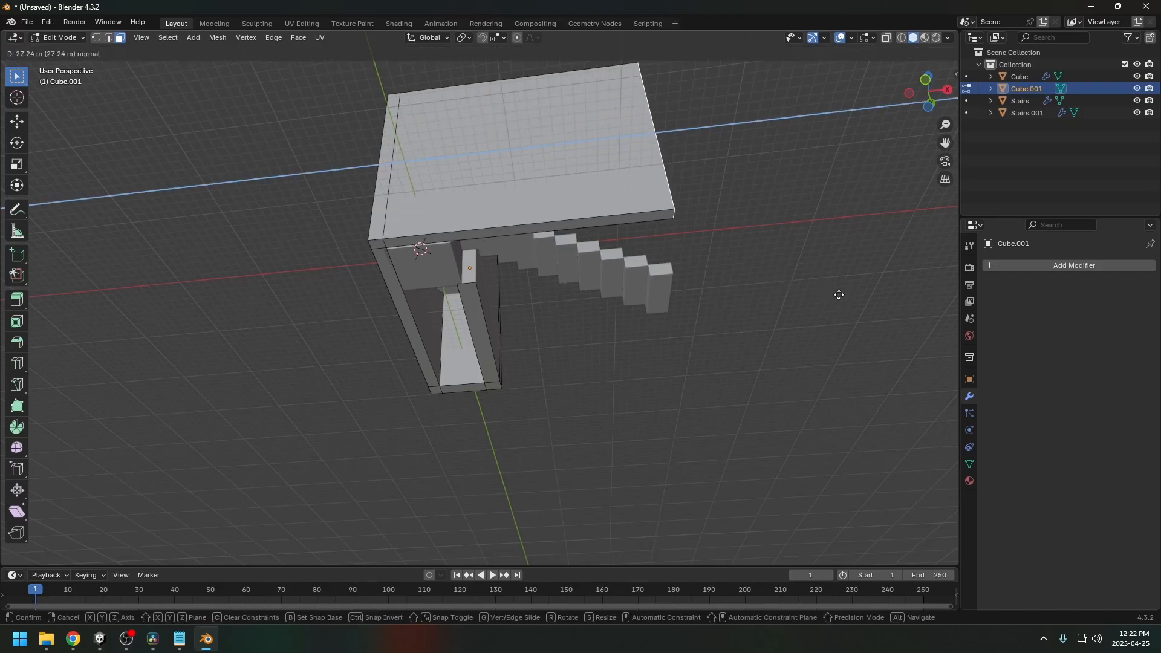
pyautogui.click(859, 298)
pyautogui.click(514, 218)
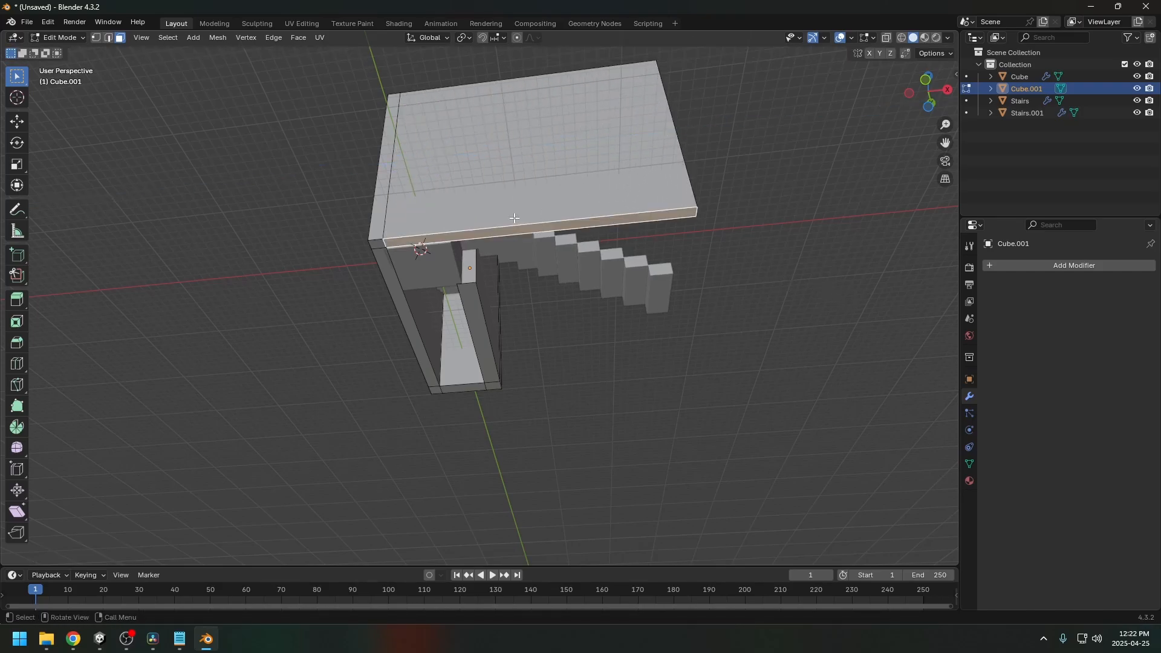
pyautogui.keyDown('shift'); pyautogui.click(375, 246); pyautogui.keyUp('shift')
pyautogui.press('g')
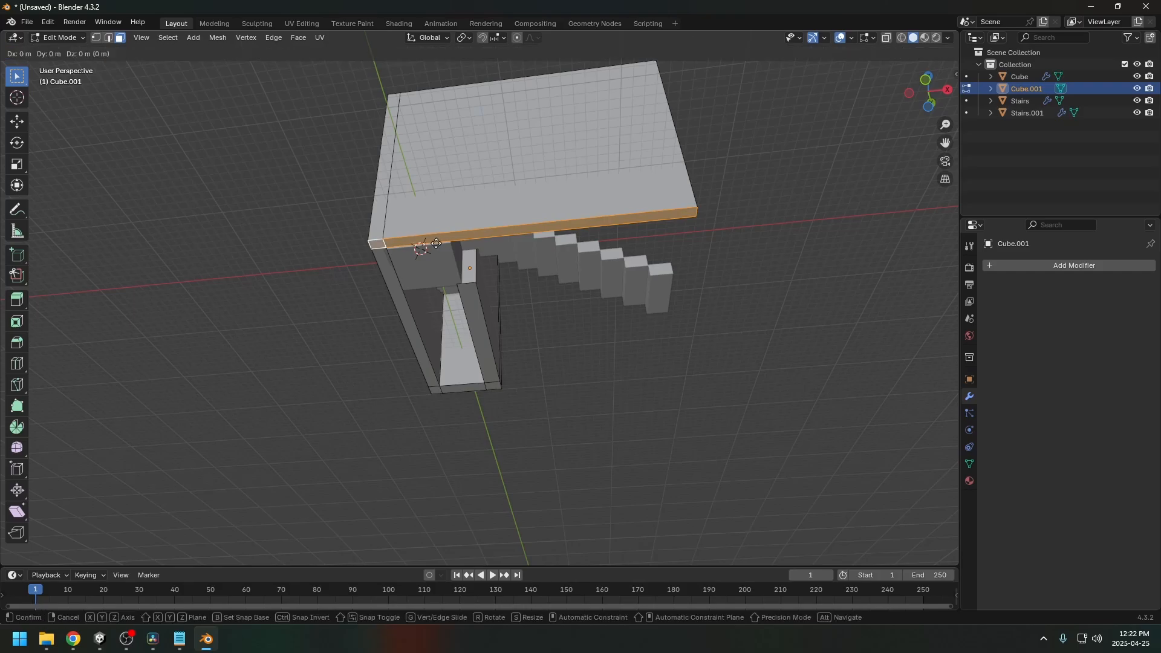
pyautogui.press('z')
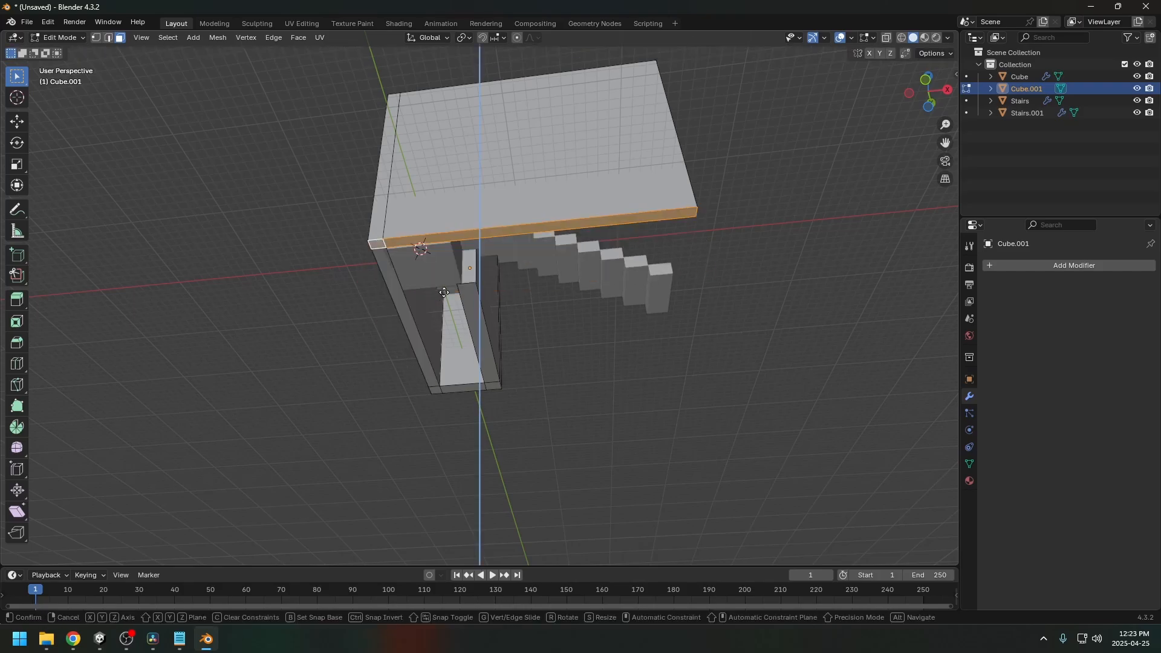
pyautogui.click(439, 344)
# Step: Move the descending stair flight about -0.23 m along Y, toward the outer wall
pyautogui.moveTo(605, 300); pyautogui.dragTo(511, 478, button='middle')
pyautogui.press('Tab')
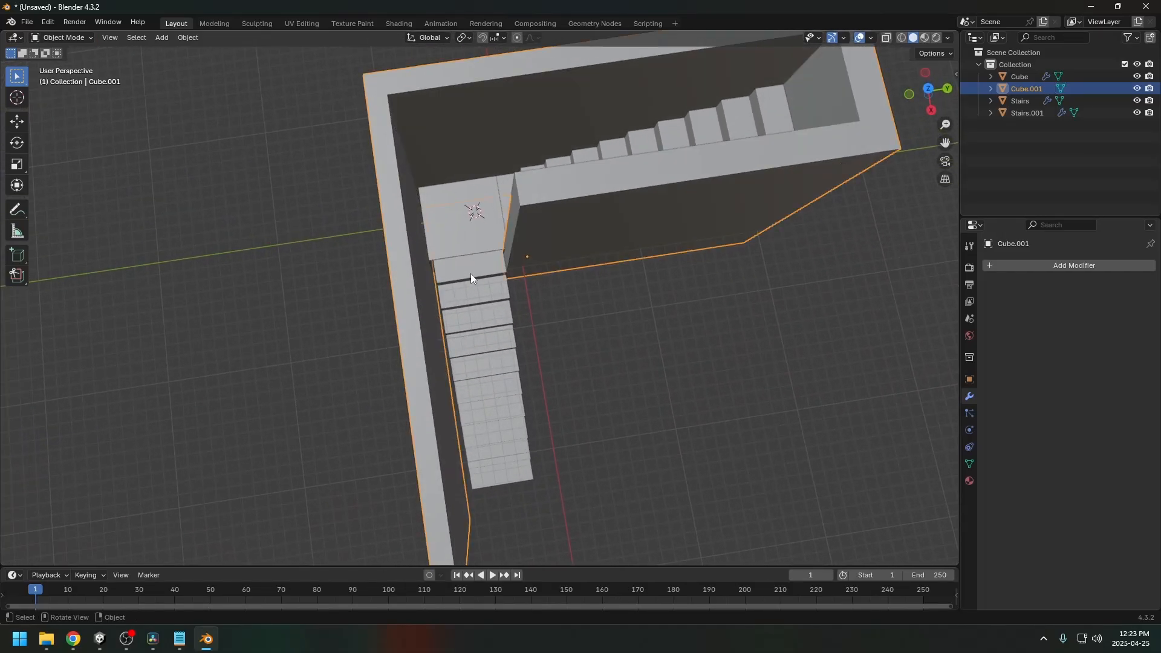
pyautogui.click(470, 273)
pyautogui.press('g')
pyautogui.press('y')
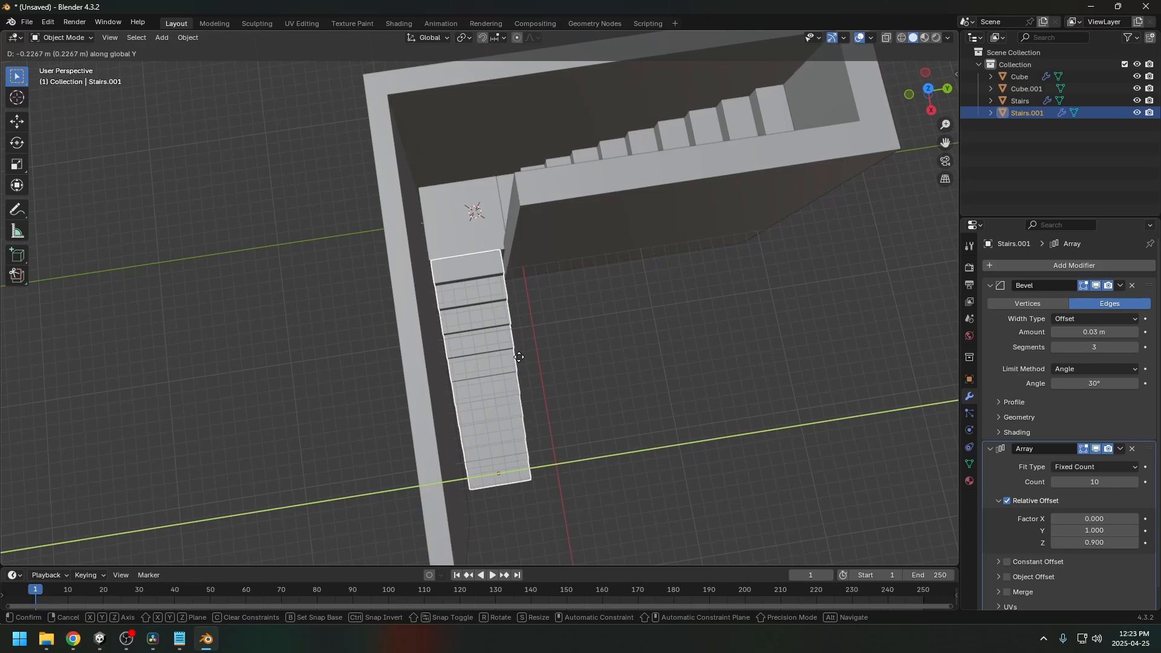
pyautogui.click(518, 357)
# Step: Scale the descending flight's step mesh along Y until the flight is about as wide as the corner platform
pyautogui.moveTo(539, 404); pyautogui.dragTo(520, 422, button='middle')
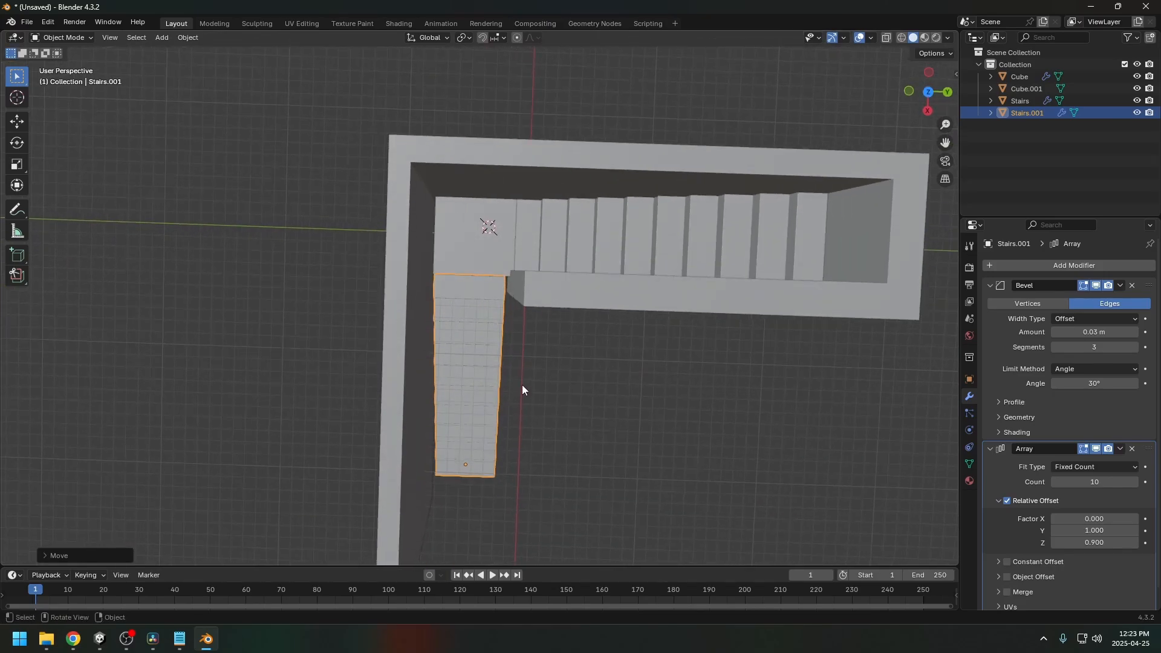
pyautogui.press('Tab')
pyautogui.press('s')
pyautogui.press('y')
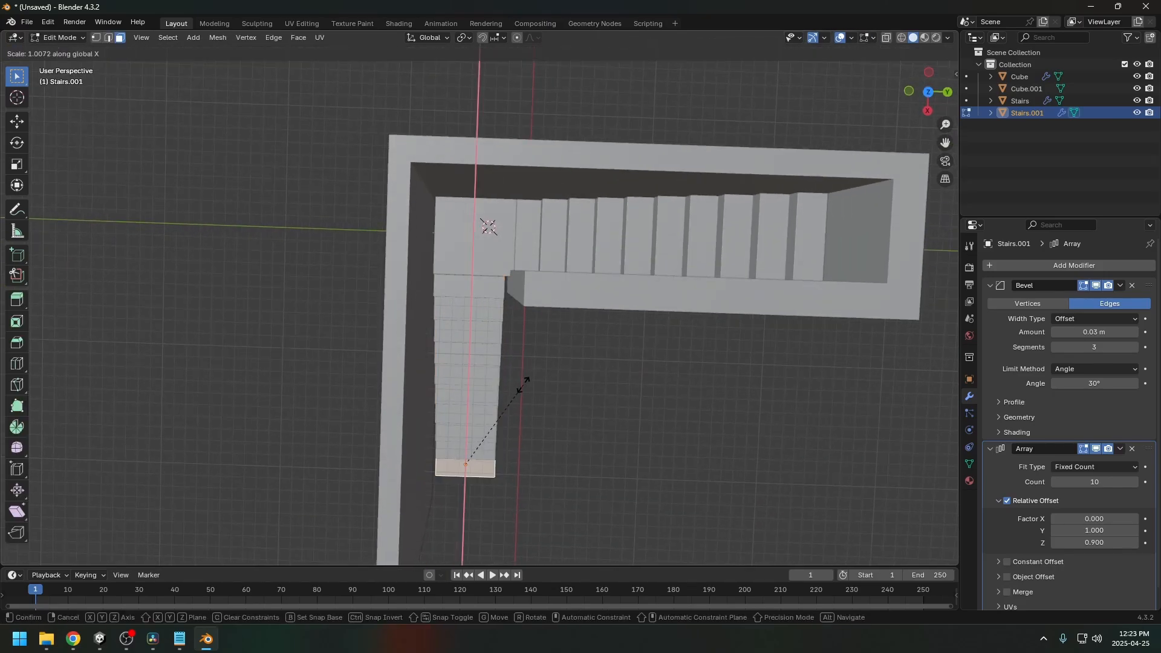
pyautogui.click(552, 397)
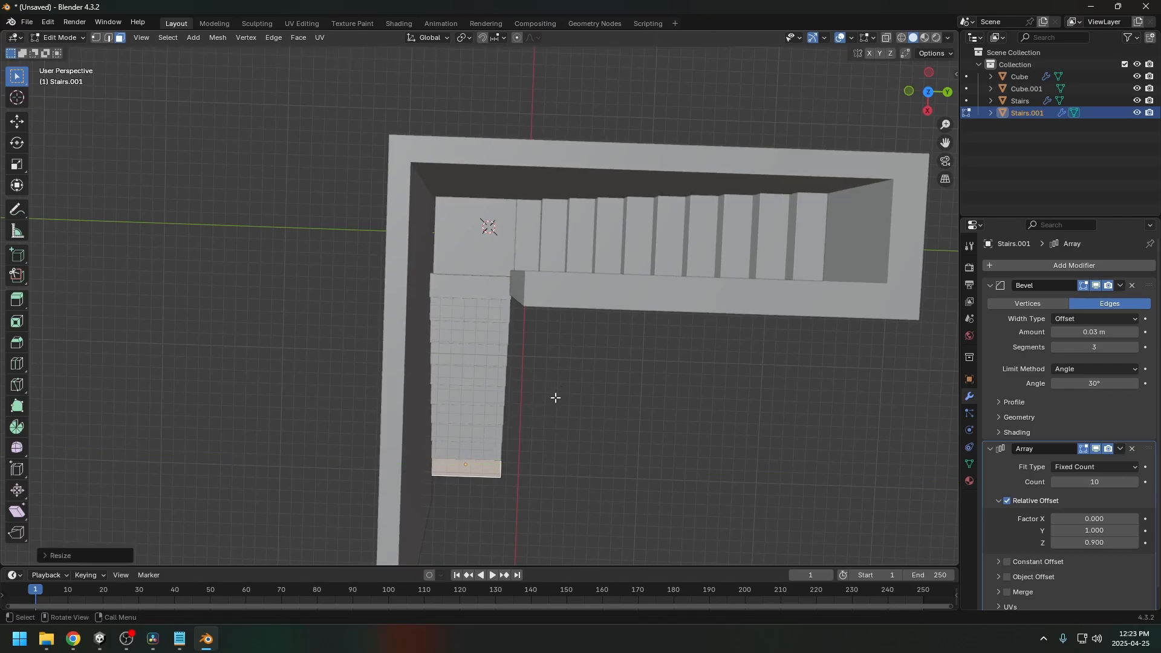
pyautogui.moveTo(552, 399); pyautogui.dragTo(570, 419, button='middle')
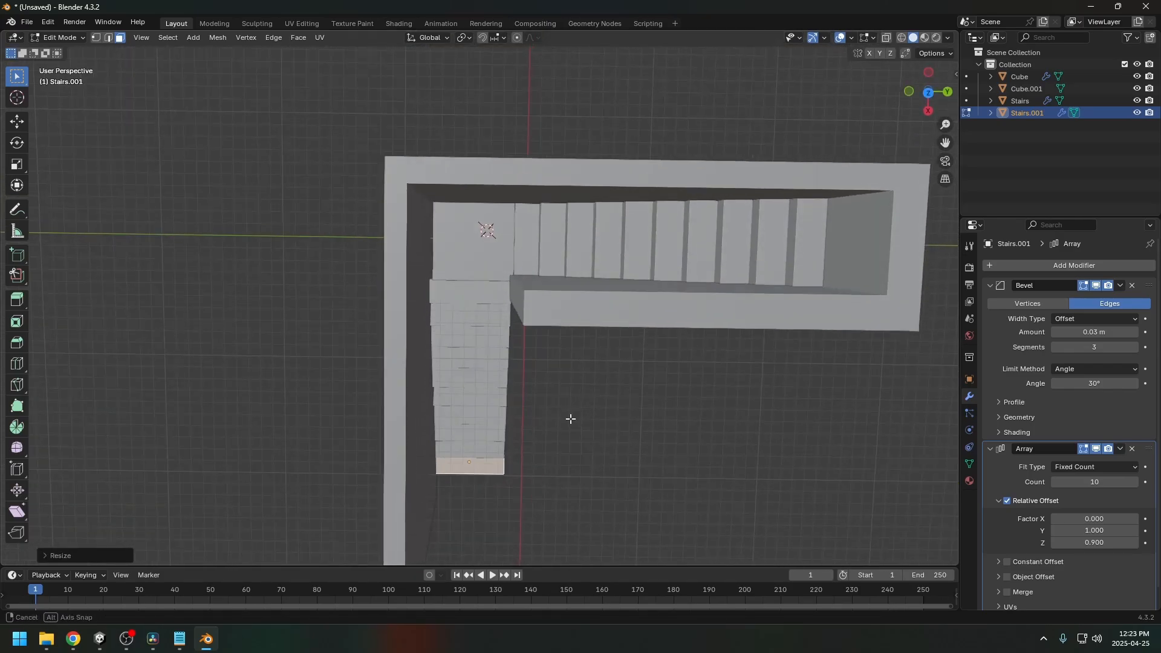
# Step: Move the corner platform slightly along Y to line it up with the widened descending flight
pyautogui.press('Tab')
pyautogui.click(453, 273)
pyautogui.press('g')
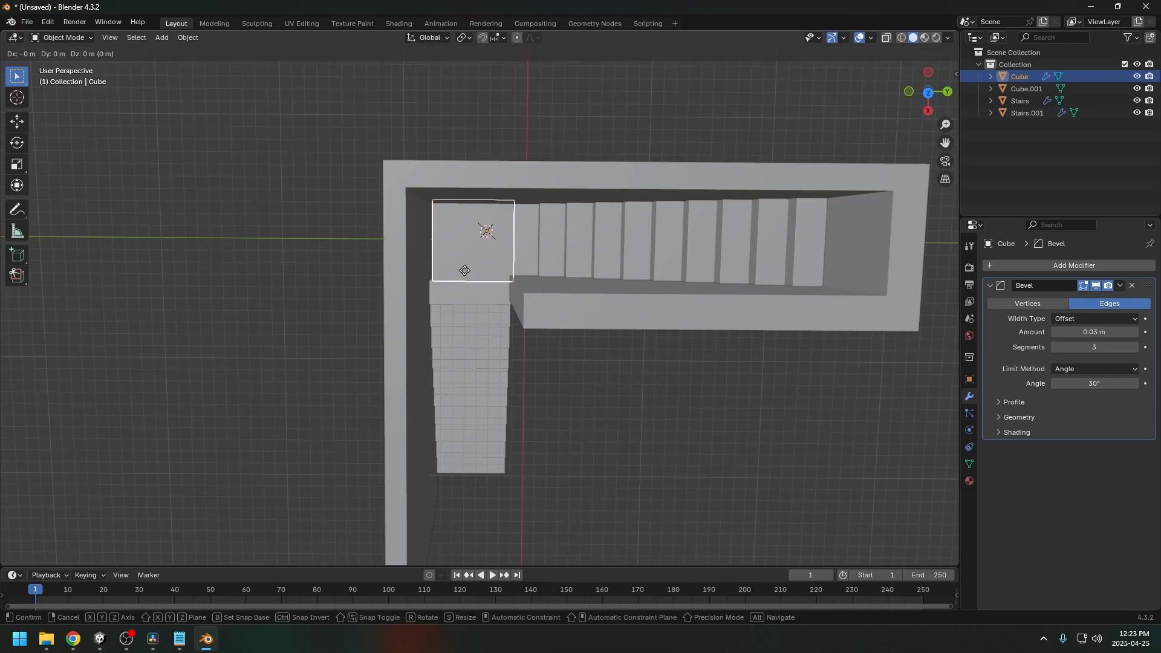
pyautogui.press('x')
pyautogui.press('y')
pyautogui.click(460, 270)
pyautogui.press('g')
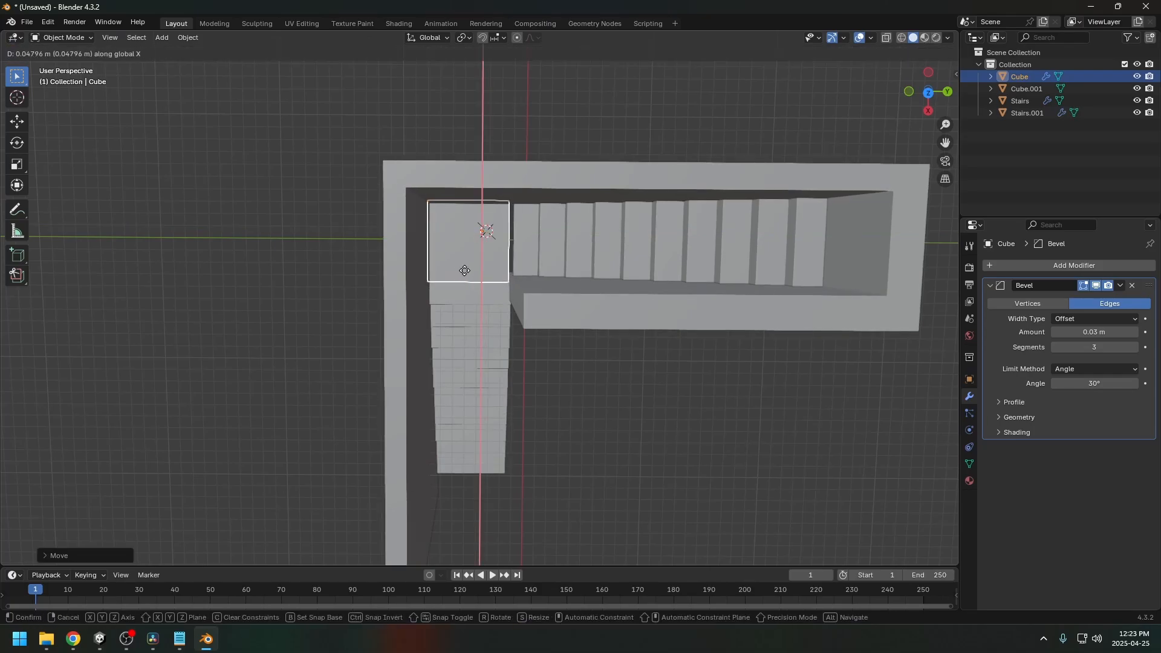
pyautogui.press('y')
pyautogui.click(462, 267)
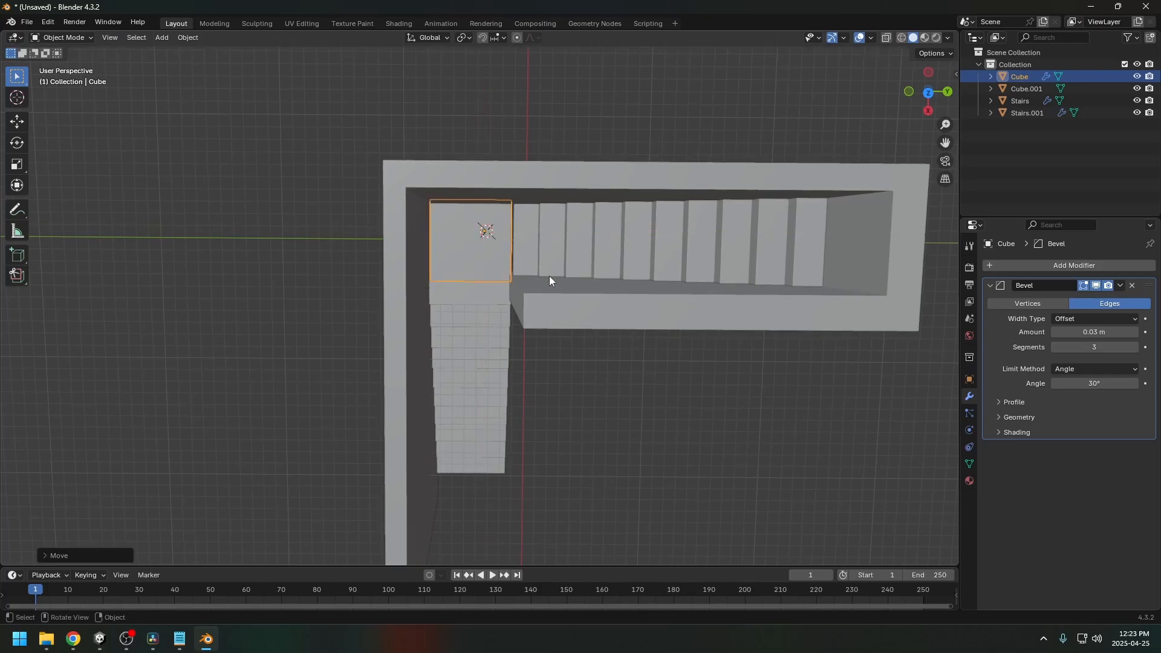
# Step: Scale the corner platform in X and Y only to fit against both stair flights, and deselect it
pyautogui.press('s')
pyautogui.hotkey('shift', 'z')
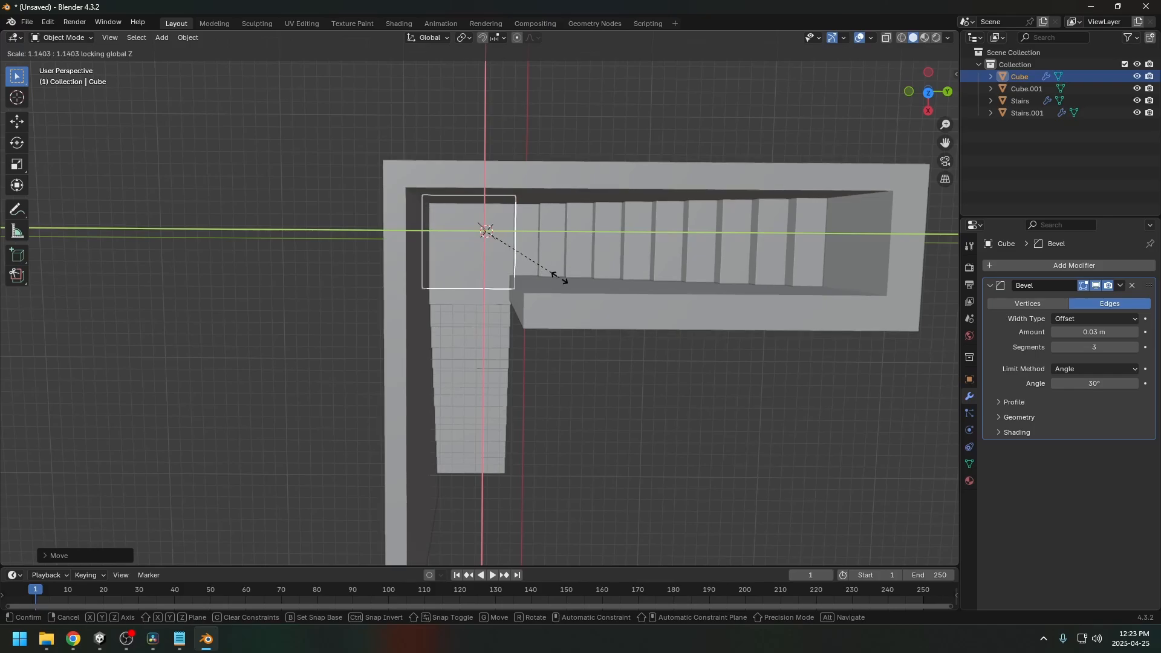
pyautogui.click(492, 310)
pyautogui.click(611, 378)
# Step: Add a vertical loop cut to the inner wall close to its end beside the platform
pyautogui.moveTo(611, 379); pyautogui.dragTo(598, 209, button='middle')
pyautogui.click(509, 281)
pyautogui.press('Tab')
pyautogui.hotkey('ctrl', 'r')
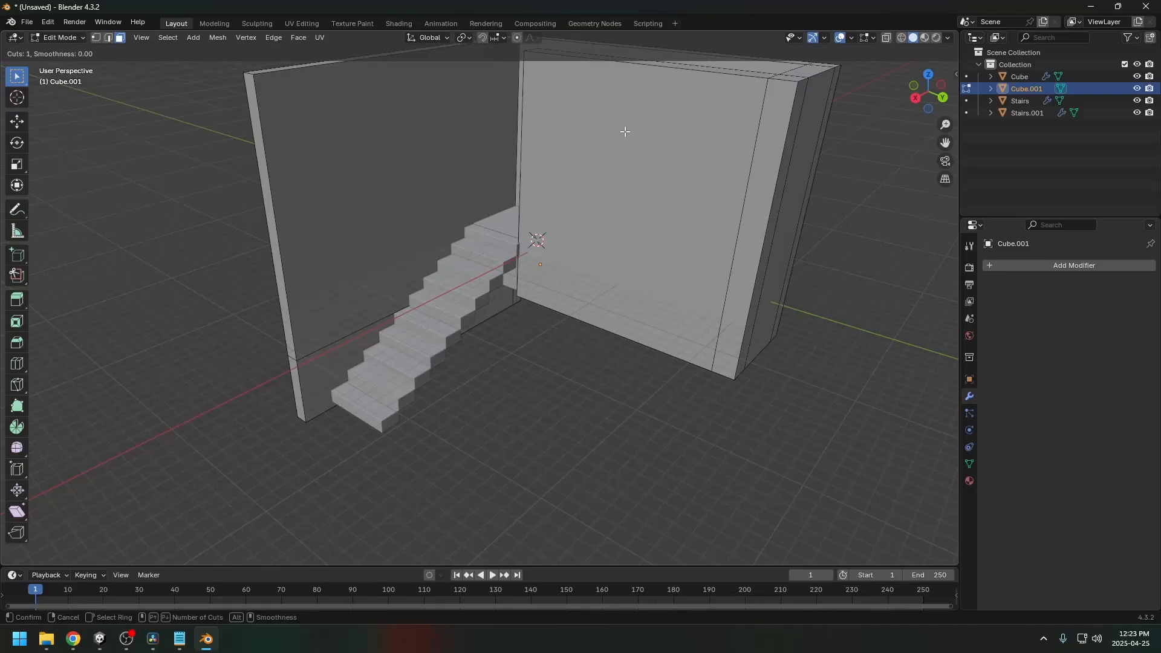
pyautogui.press('Escape')
pyautogui.moveTo(527, 169); pyautogui.dragTo(622, 137, button='middle')
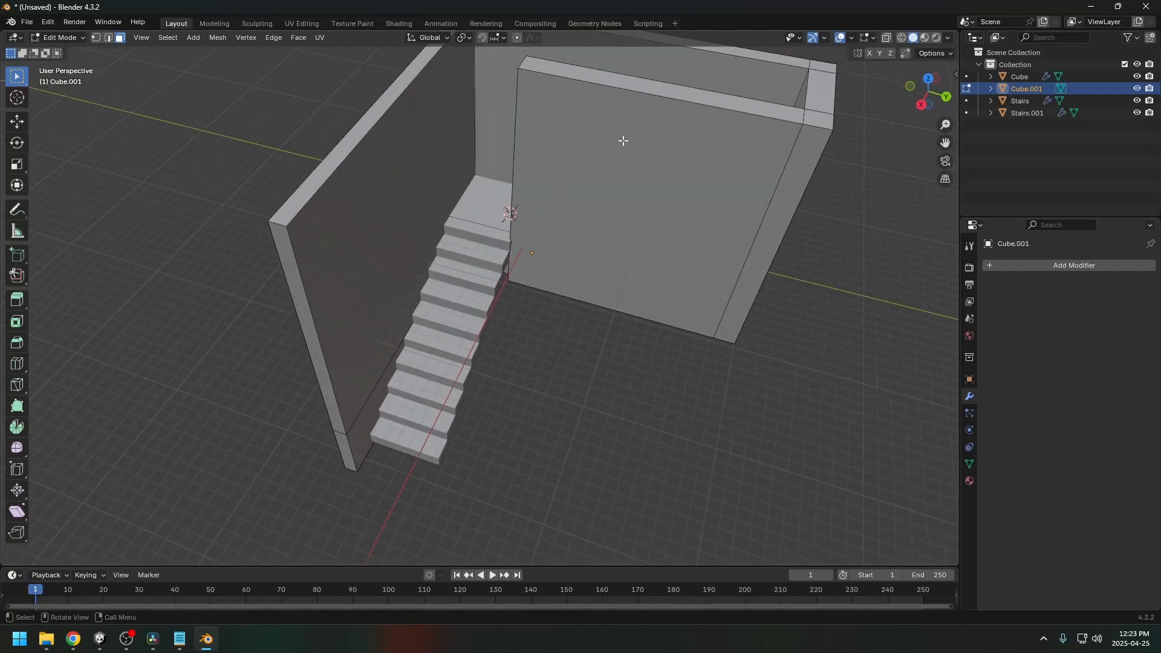
pyautogui.hotkey('ctrl', 'r')
pyautogui.click(639, 92)
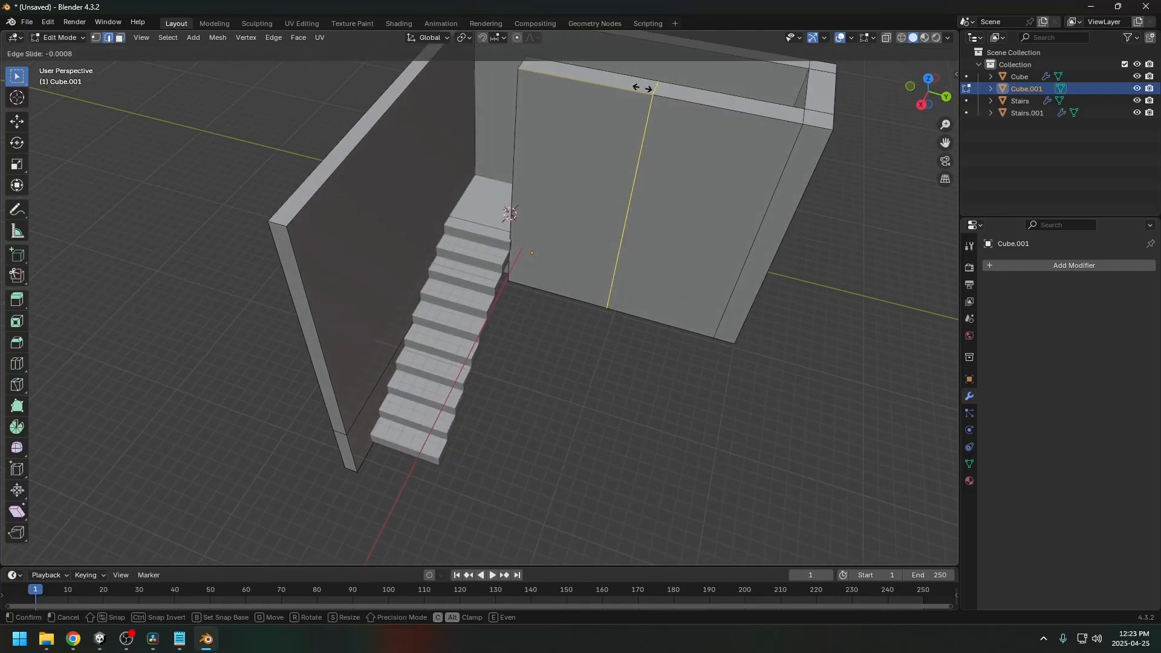
pyautogui.click(518, 91)
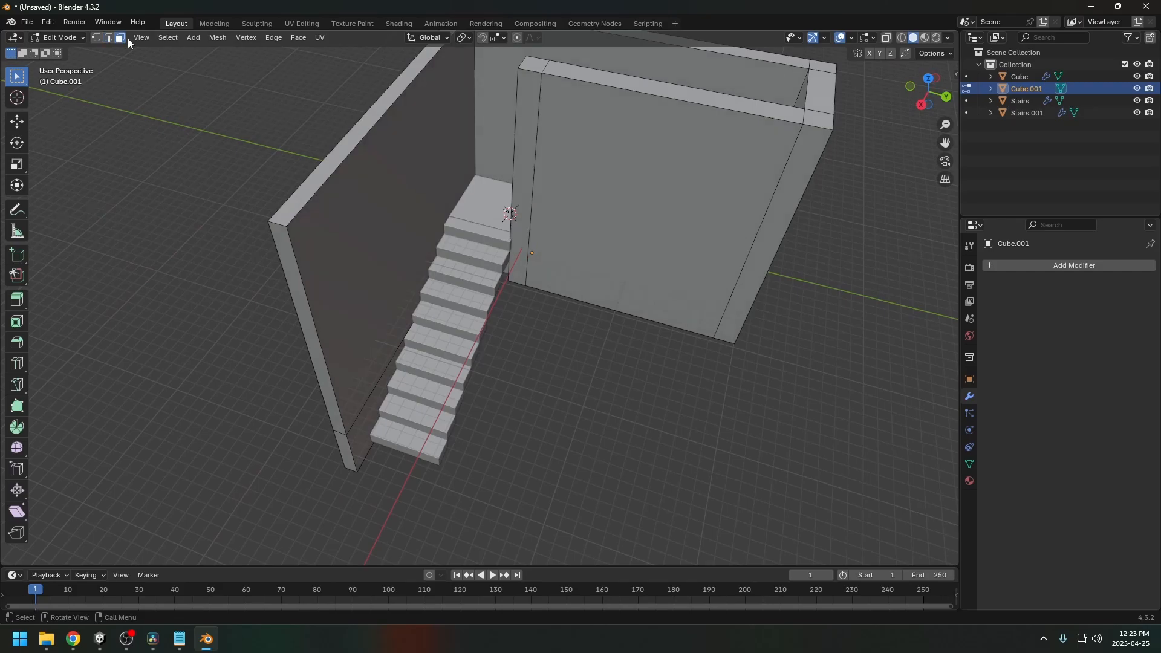
# Step: Extrude the inner wall's narrow end strip along X, parallel to the outer wall, to about the outer wall's end
pyautogui.moveTo(527, 132); pyautogui.dragTo(492, 176, button='middle')
pyautogui.press('e')
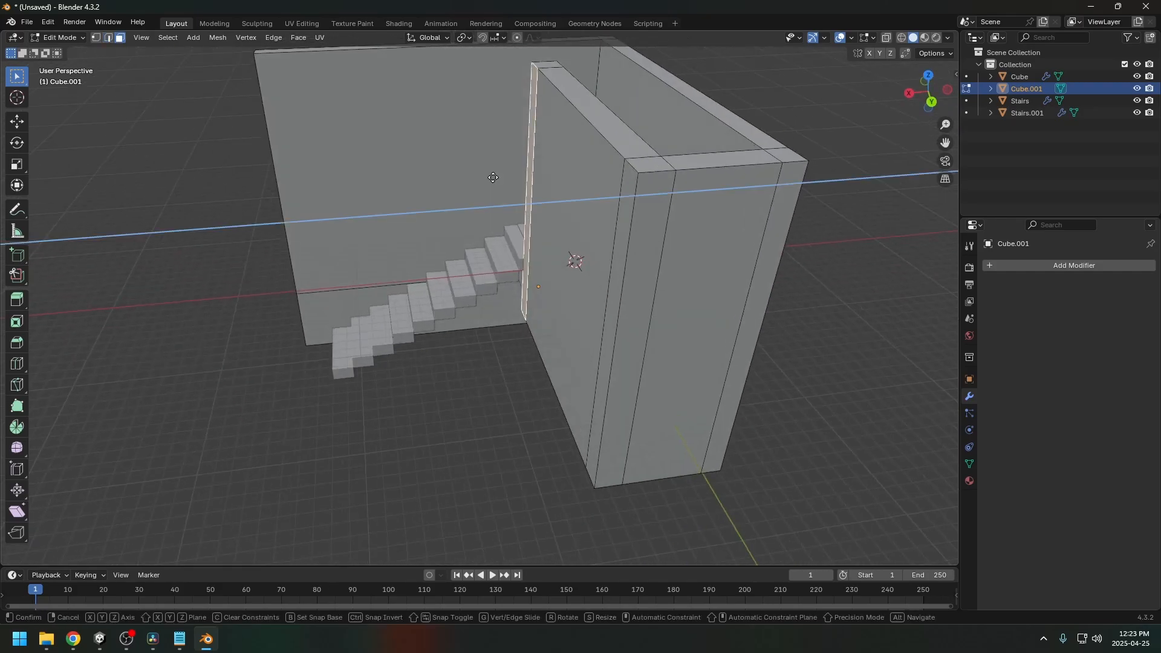
pyautogui.click(239, 188)
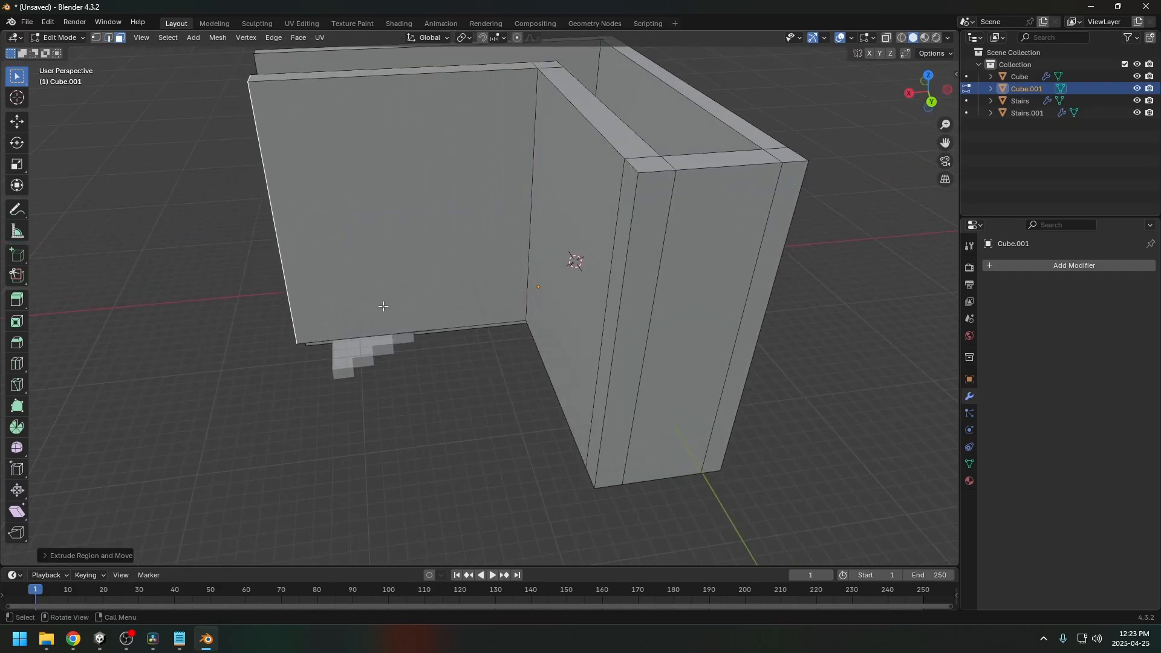
# Step: Try to lower the new inner wall's bottom face along Z by about 5.9 m
pyautogui.moveTo(383, 307); pyautogui.dragTo(407, 268, button='middle')
pyautogui.click(407, 268)
pyautogui.press('g')
pyautogui.press('z')
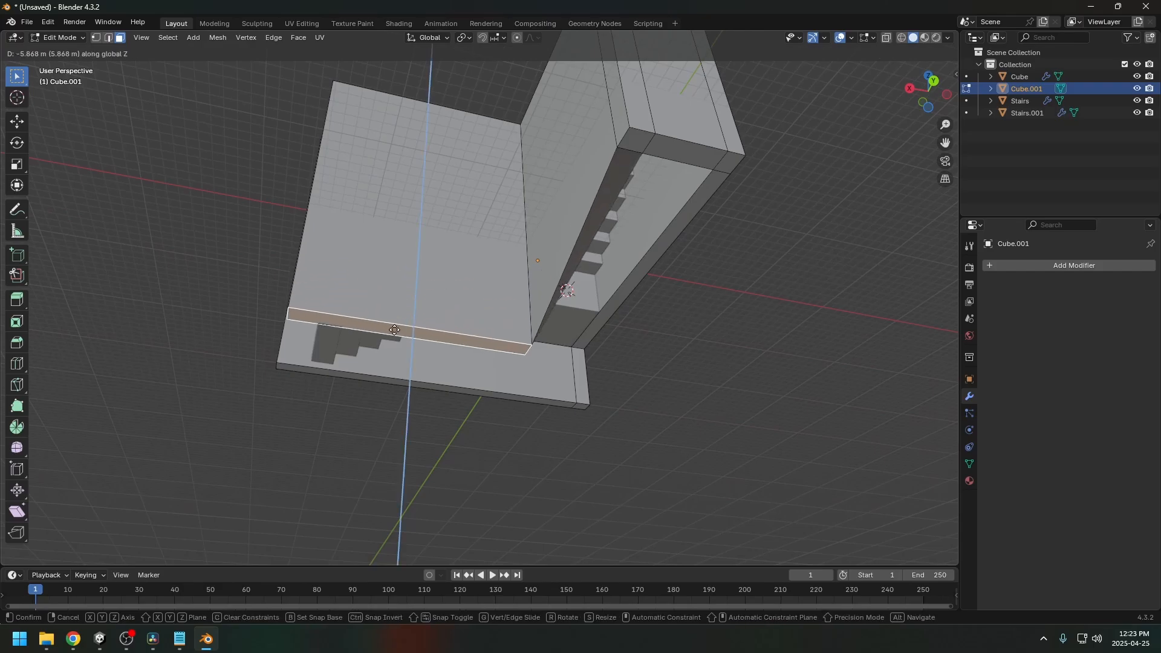
pyautogui.click(393, 331)
# Step: Extrude the new inner wall's bottom face downward about 6.35 m
pyautogui.moveTo(393, 331); pyautogui.dragTo(502, 339, button='middle')
pyautogui.press('e')
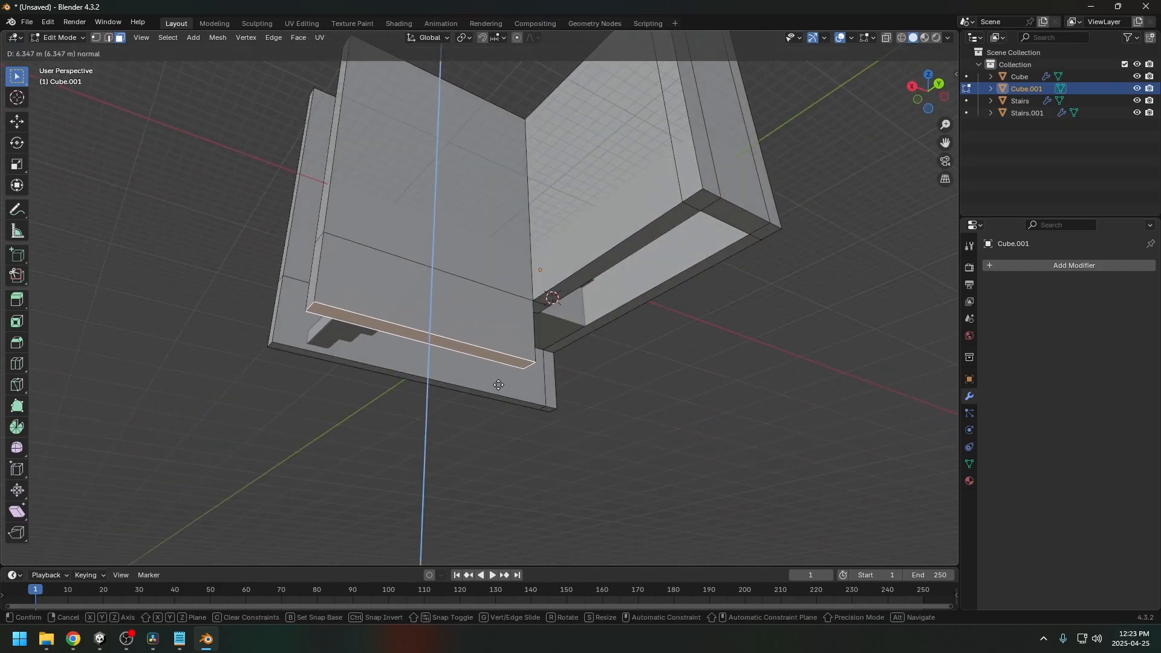
pyautogui.click(497, 385)
# Step: Add a vertical loop cut near the free end of each of the two walls flanking the descending flight
pyautogui.moveTo(497, 385); pyautogui.dragTo(451, 293, button='middle')
pyautogui.hotkey('ctrl', 'r')
pyautogui.click(454, 293)
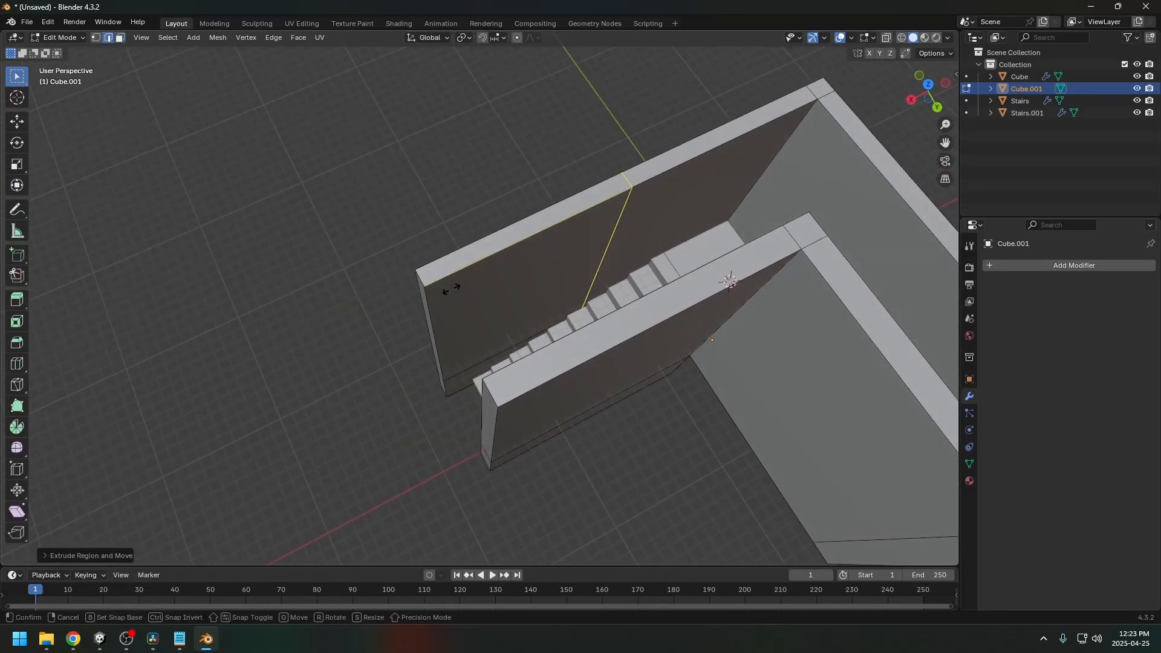
pyautogui.click(295, 376)
pyautogui.hotkey('ctrl', 'r')
pyautogui.click(477, 404)
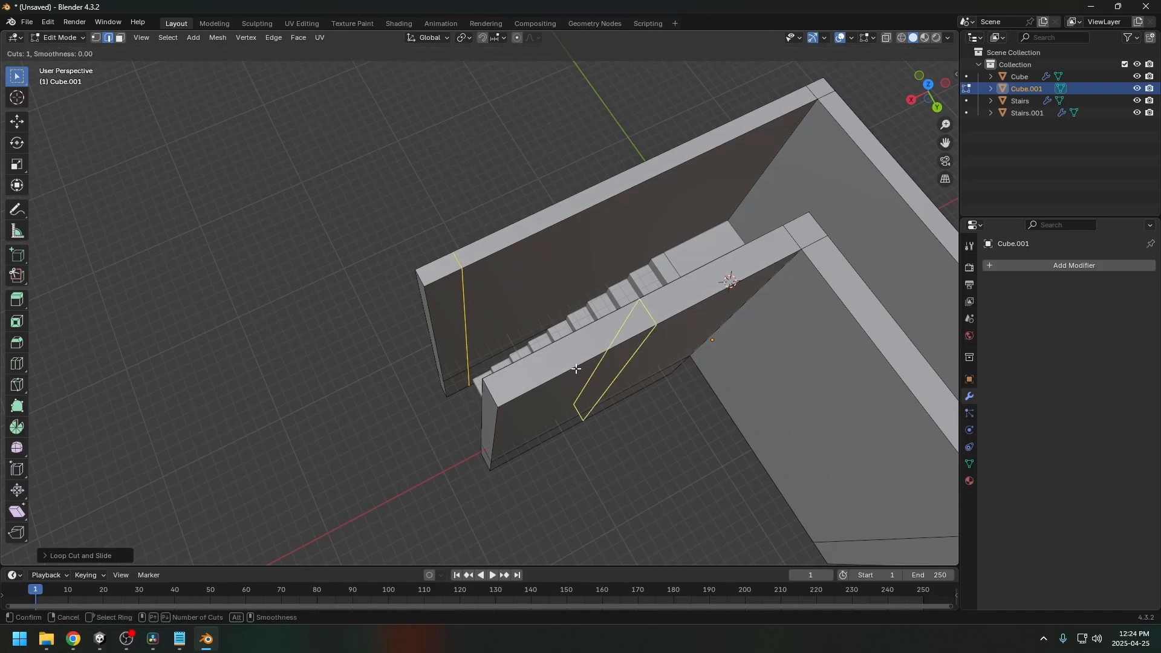
pyautogui.click(460, 425)
# Step: Select the facing upper end strips of the two walls and join them with Bridge Edge Loops
pyautogui.moveTo(461, 426); pyautogui.dragTo(495, 346, button='middle')
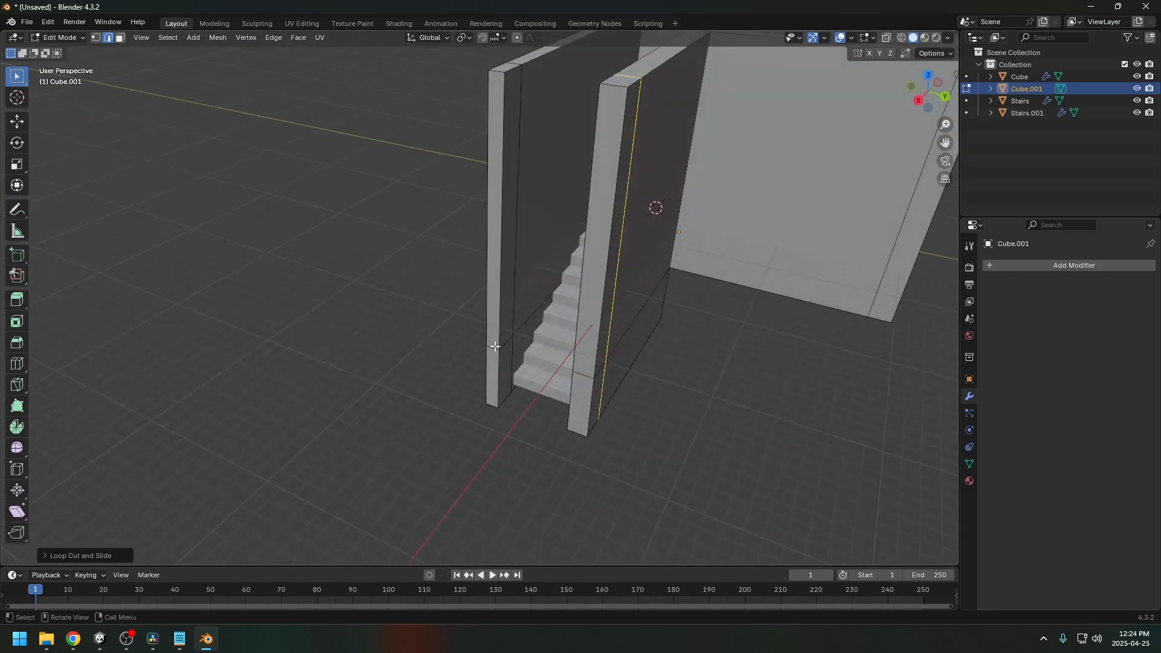
pyautogui.click(121, 39)
pyautogui.click(506, 260)
pyautogui.moveTo(506, 260); pyautogui.dragTo(605, 284, button='middle')
pyautogui.keyDown('shift'); pyautogui.click(623, 260); pyautogui.keyUp('shift')
pyautogui.click(273, 37)
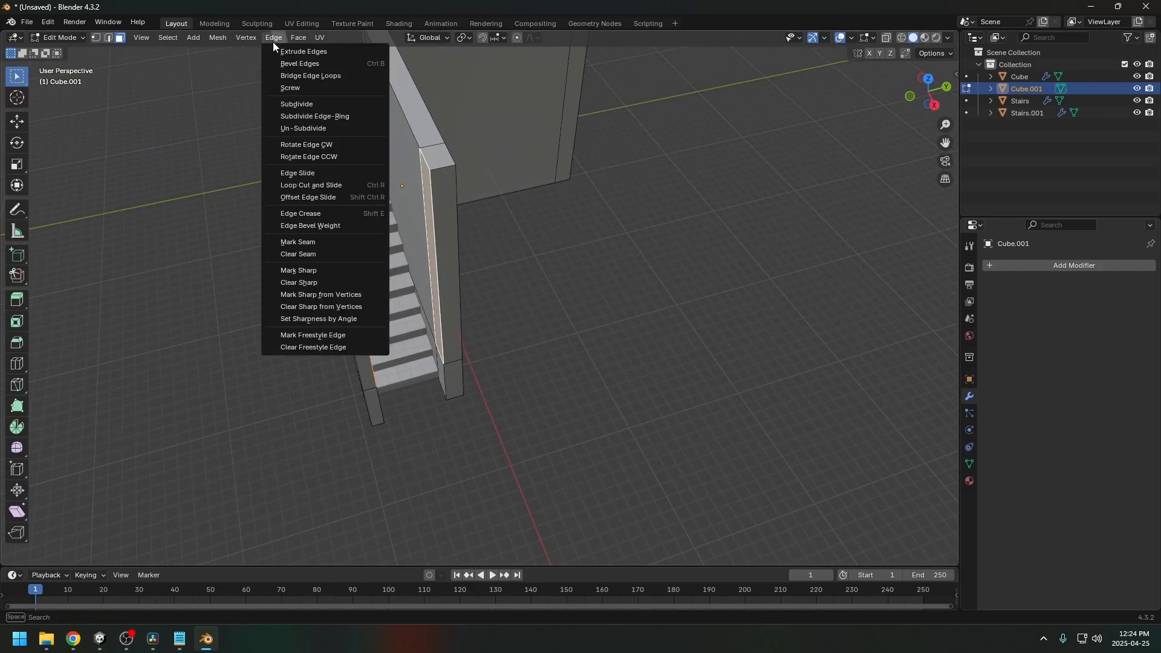
pyautogui.click(311, 77)
# Step: Select the facing lower end strips below the new end wall and join them with Bridge Edge Loops
pyautogui.moveTo(528, 271); pyautogui.dragTo(453, 375, button='middle')
pyautogui.click(371, 331)
pyautogui.keyDown('shift'); pyautogui.click(440, 365); pyautogui.keyUp('shift')
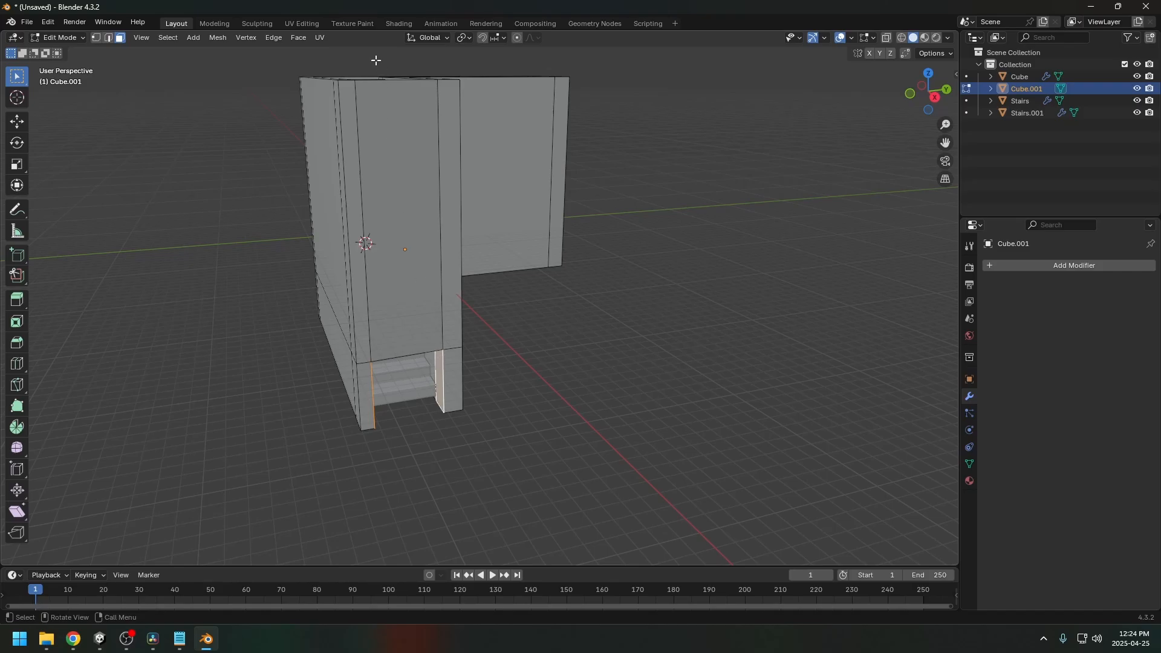
pyautogui.click(275, 38)
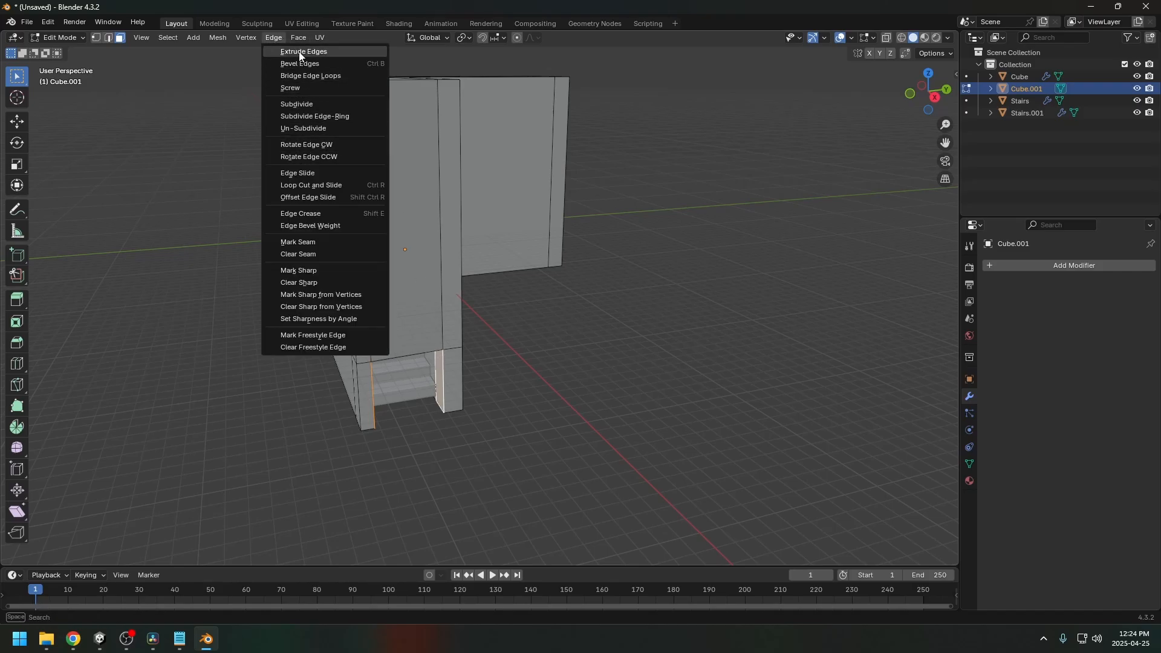
pyautogui.click(302, 63)
pyautogui.rightClick(408, 190)
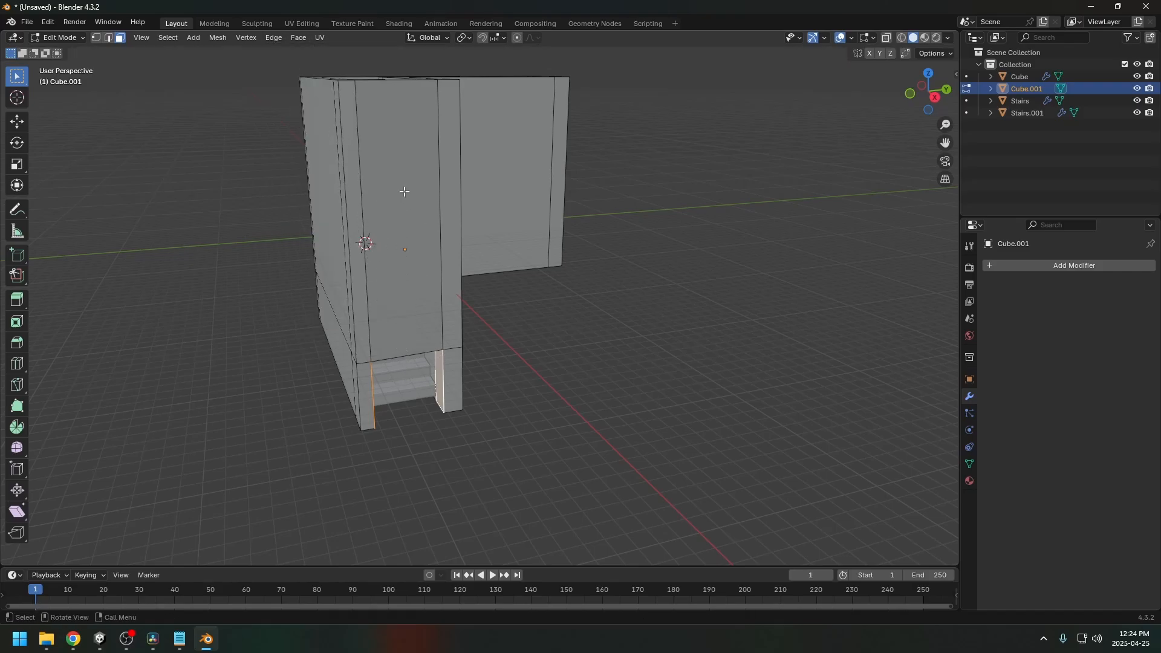
pyautogui.click(274, 40)
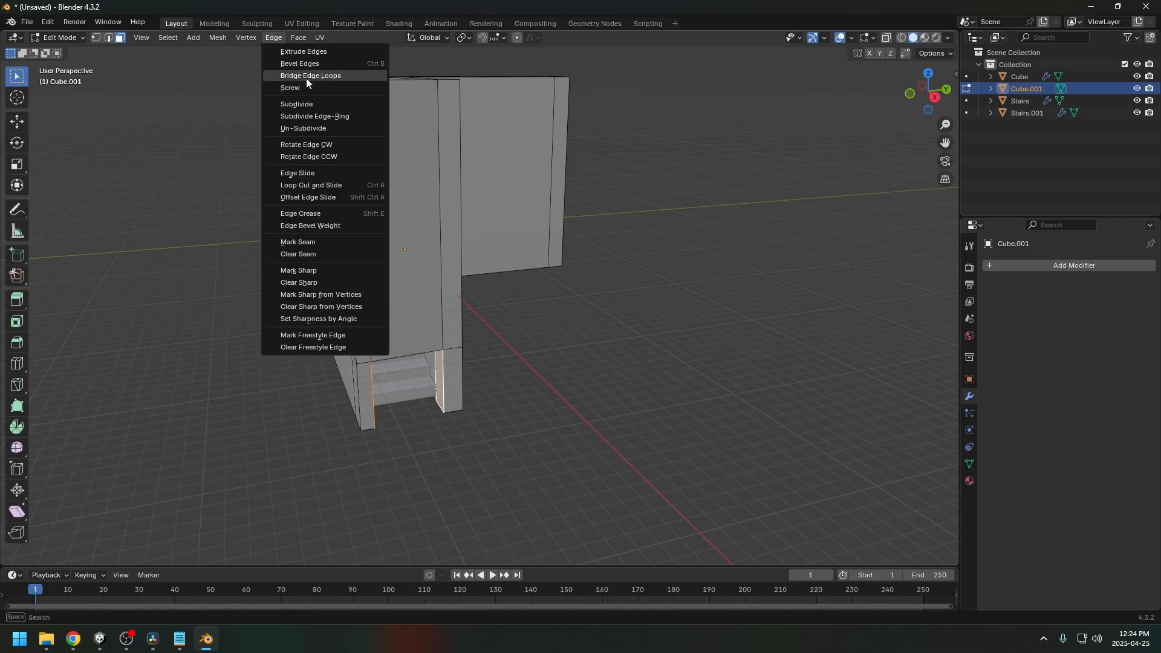
pyautogui.click(306, 78)
pyautogui.moveTo(435, 260); pyautogui.dragTo(450, 361, button='middle')
pyautogui.click(557, 324)
pyautogui.moveTo(557, 324); pyautogui.dragTo(506, 335, button='middle')
pyautogui.moveTo(554, 364); pyautogui.dragTo(522, 370, button='middle')
pyautogui.press('Tab')
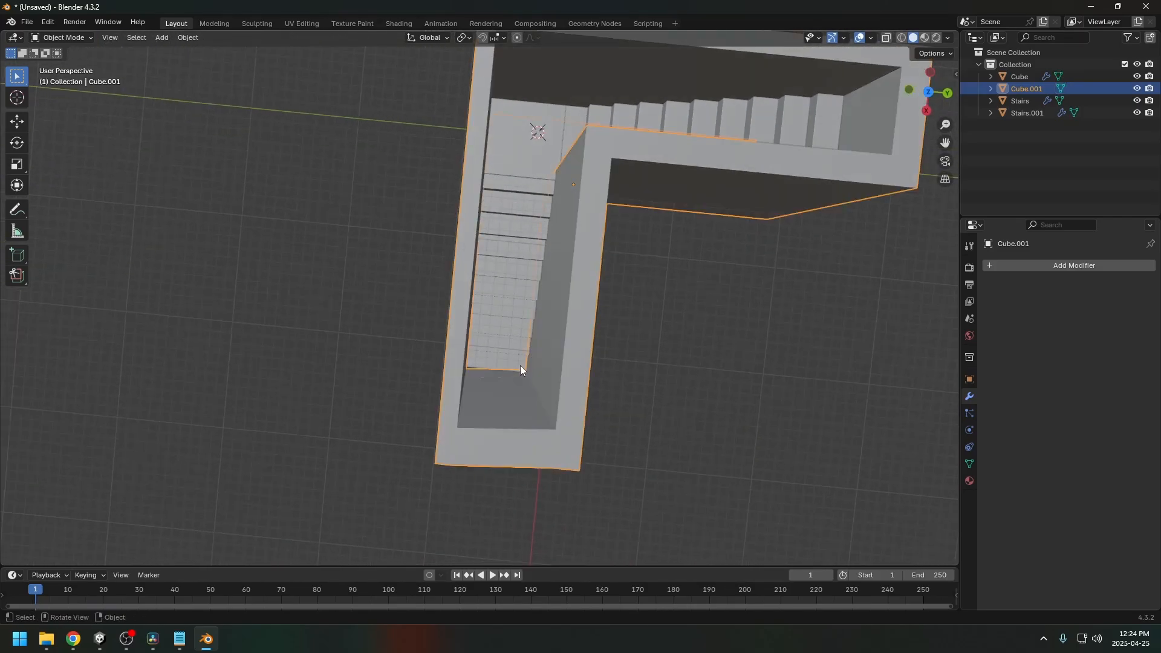
pyautogui.press('Tab')
# Step: Select the edge loop near the outer wall's free end and move it along X toward the stairs to straighten the end wall's inner side
pyautogui.moveTo(566, 430); pyautogui.dragTo(568, 423, button='middle')
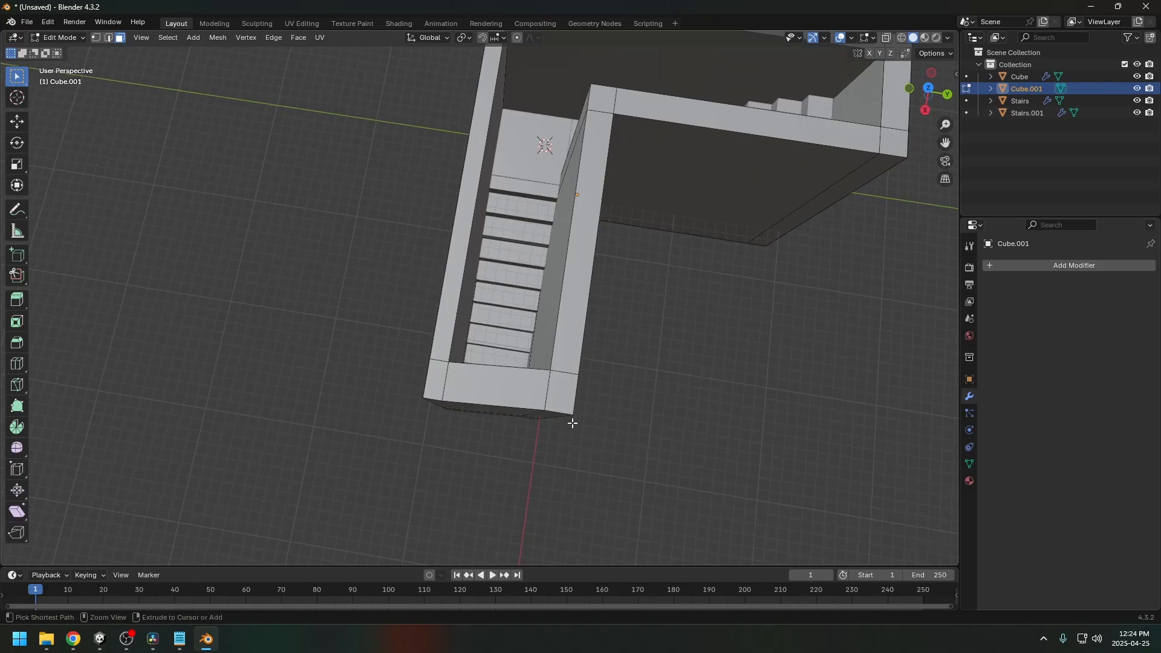
pyautogui.keyDown('alt'); pyautogui.click(435, 362); pyautogui.keyUp('alt')
pyautogui.moveTo(437, 363); pyautogui.dragTo(579, 362, button='middle')
pyautogui.click(108, 38)
pyautogui.click(545, 312)
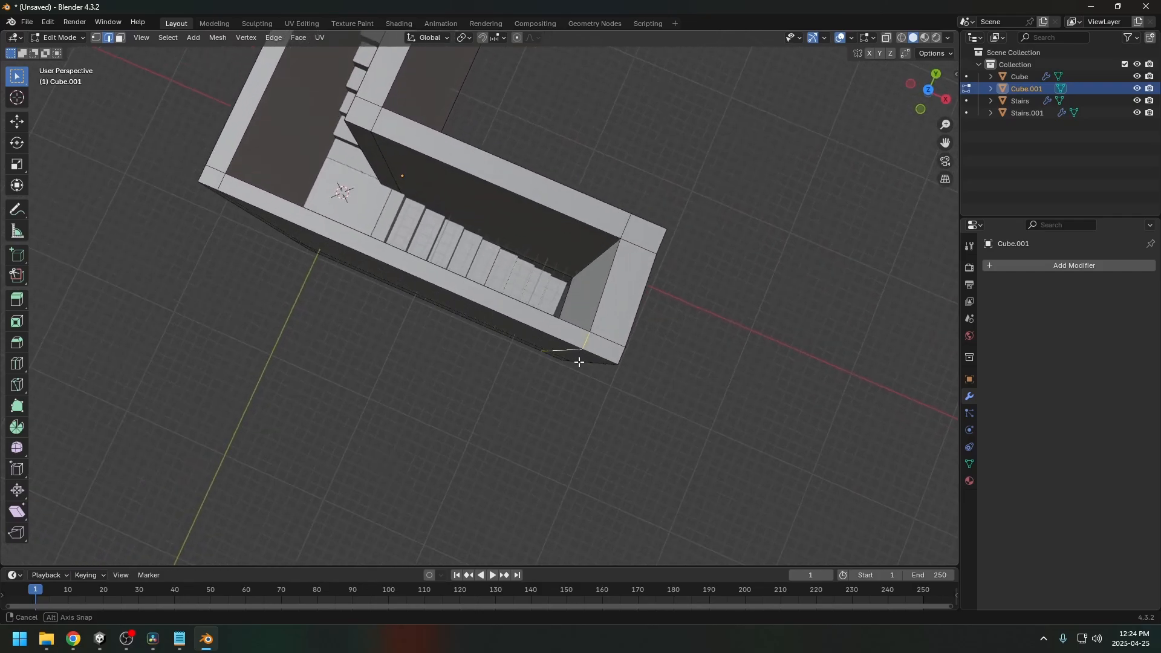
pyautogui.press('g')
pyautogui.press('x')
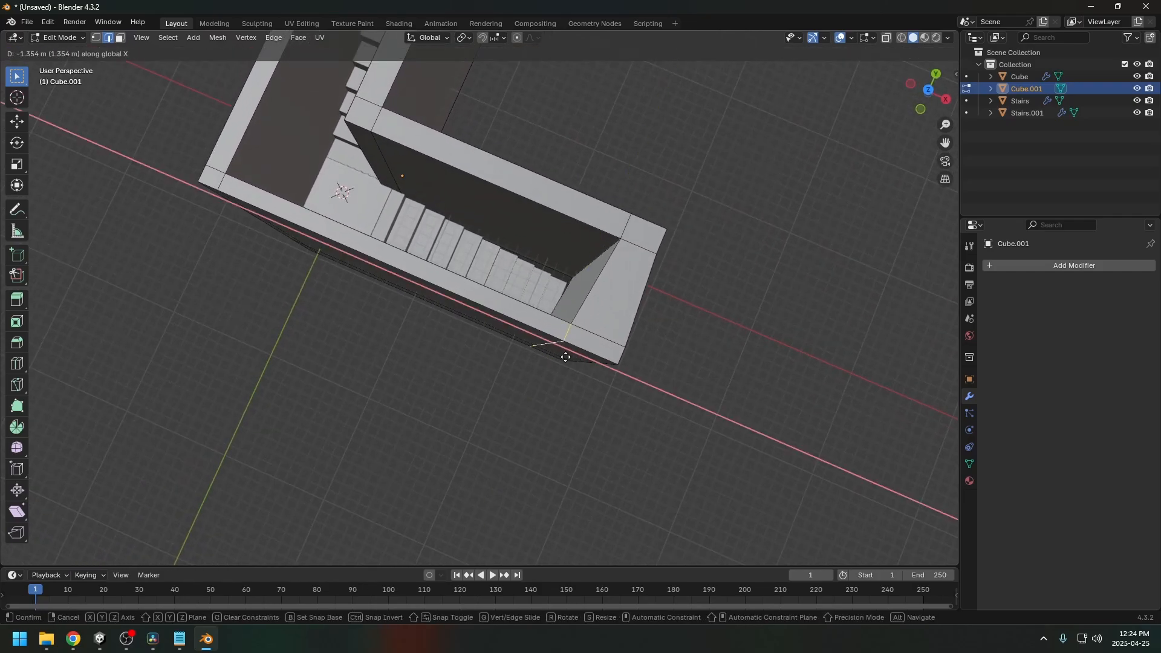
pyautogui.click(572, 358)
pyautogui.moveTo(570, 358); pyautogui.dragTo(538, 379, button='middle')
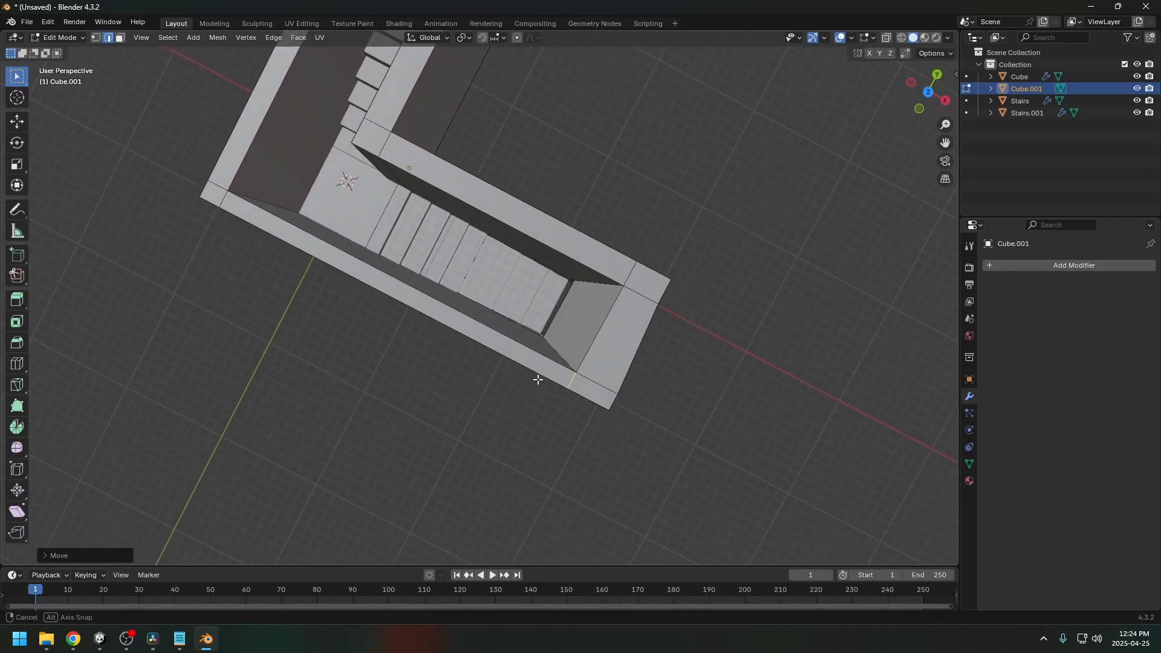
# Step: Try to move the outer wall's end edge along X toward the stairs in top view
pyautogui.press('KP_7')
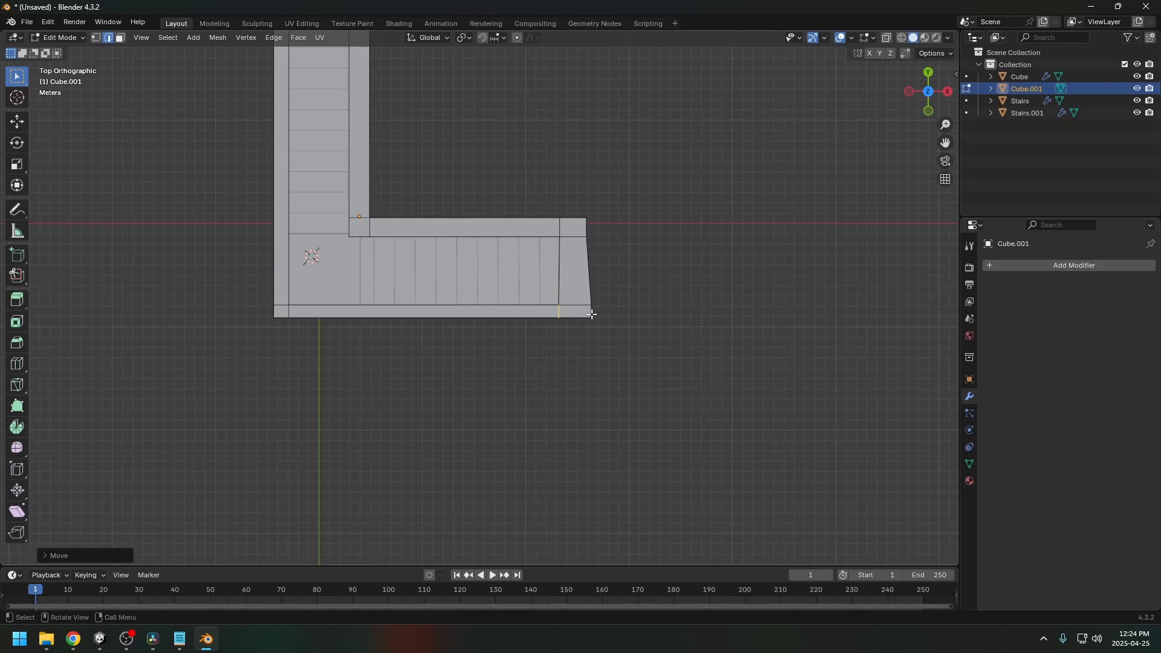
pyautogui.moveTo(592, 313); pyautogui.dragTo(522, 182, button='middle')
pyautogui.keyDown('shift'); pyautogui.click(526, 230); pyautogui.keyUp('shift')
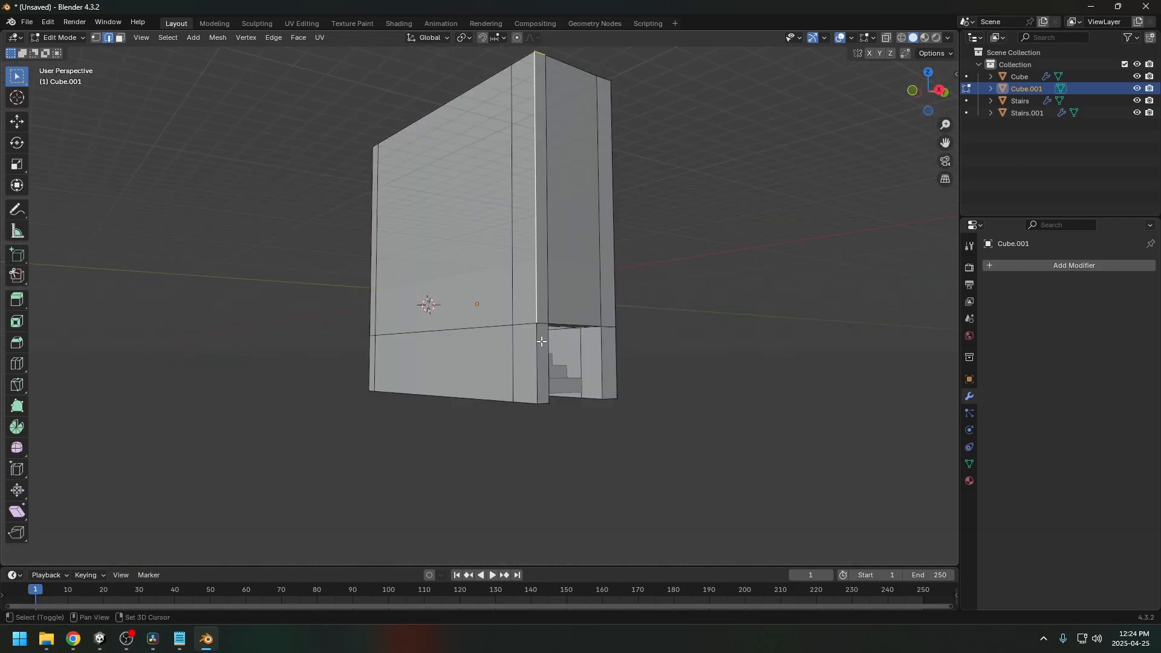
pyautogui.moveTo(543, 404); pyautogui.dragTo(566, 444, button='middle')
pyautogui.press('KP_7')
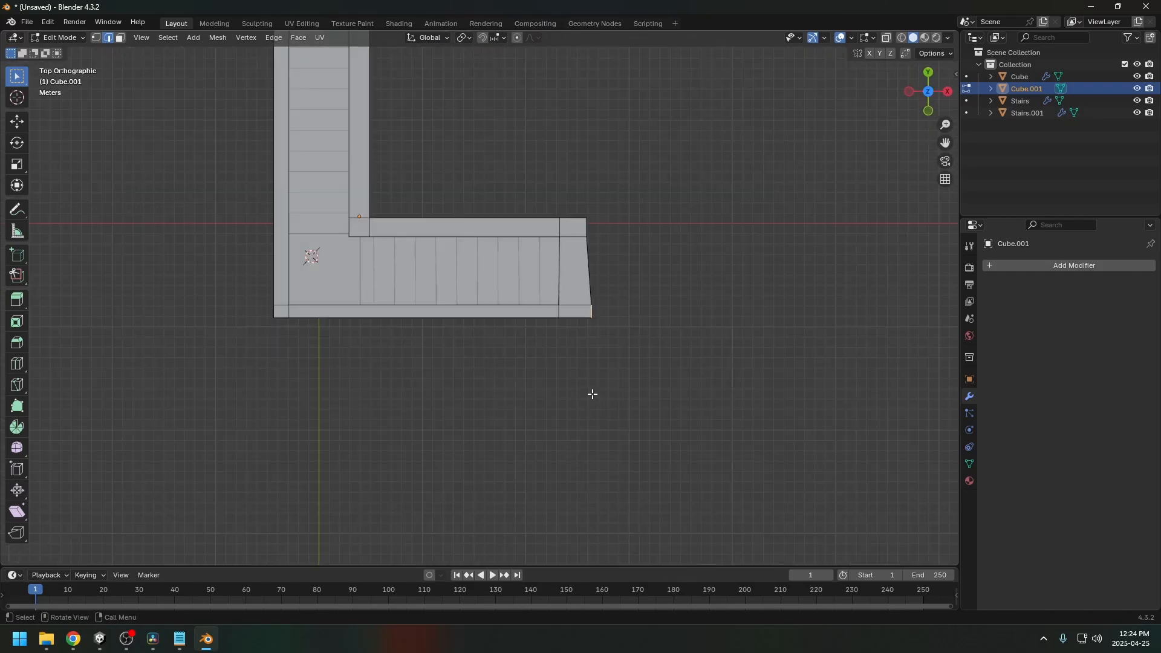
pyautogui.press('g')
pyautogui.press('x')
pyautogui.click(591, 384)
# Step: With X-ray on, box-select the outer wall's end edges and move them about 0.53 m along X toward the stairs to square the end
pyautogui.hotkey('alt', 'z')
pyautogui.moveTo(614, 280); pyautogui.dragTo(574, 348)
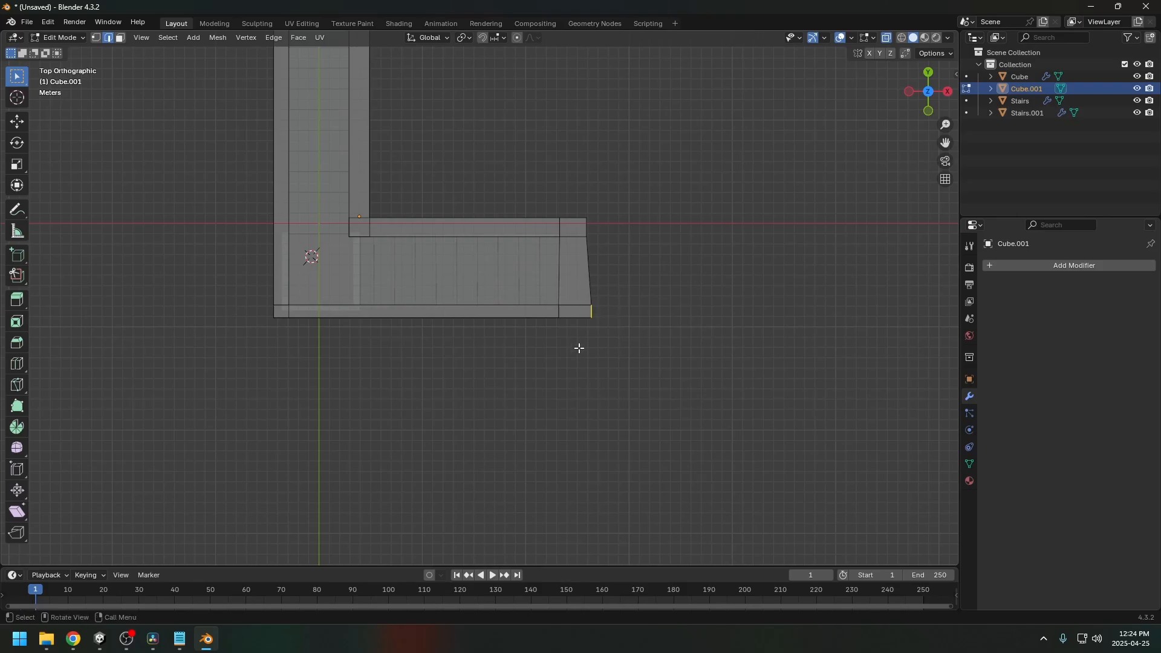
pyautogui.press('g')
pyautogui.press('x')
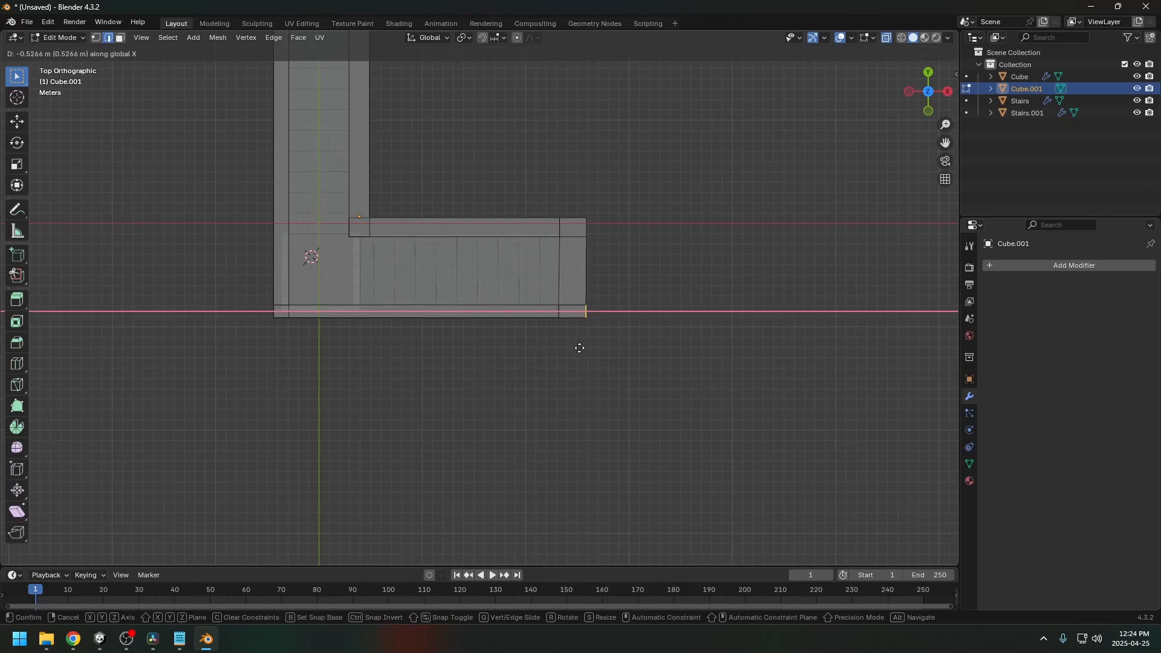
pyautogui.click(580, 349)
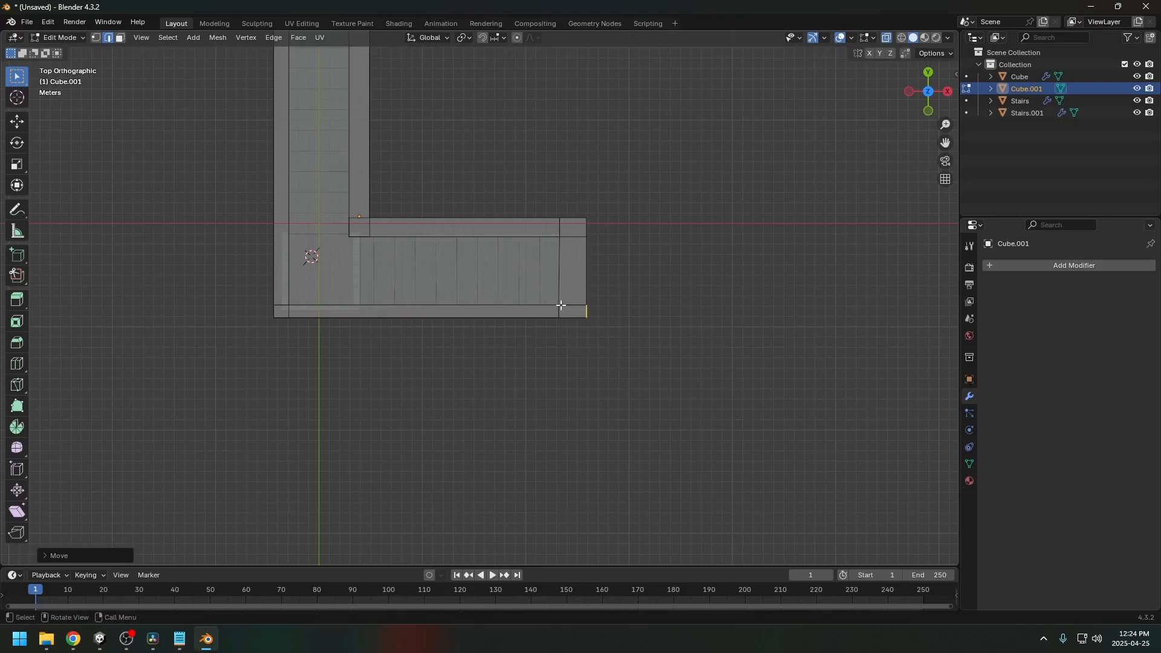
# Step: Try to move the inner edge loop near the outer wall's free end
pyautogui.moveTo(551, 332); pyautogui.dragTo(550, 329)
pyautogui.press('g')
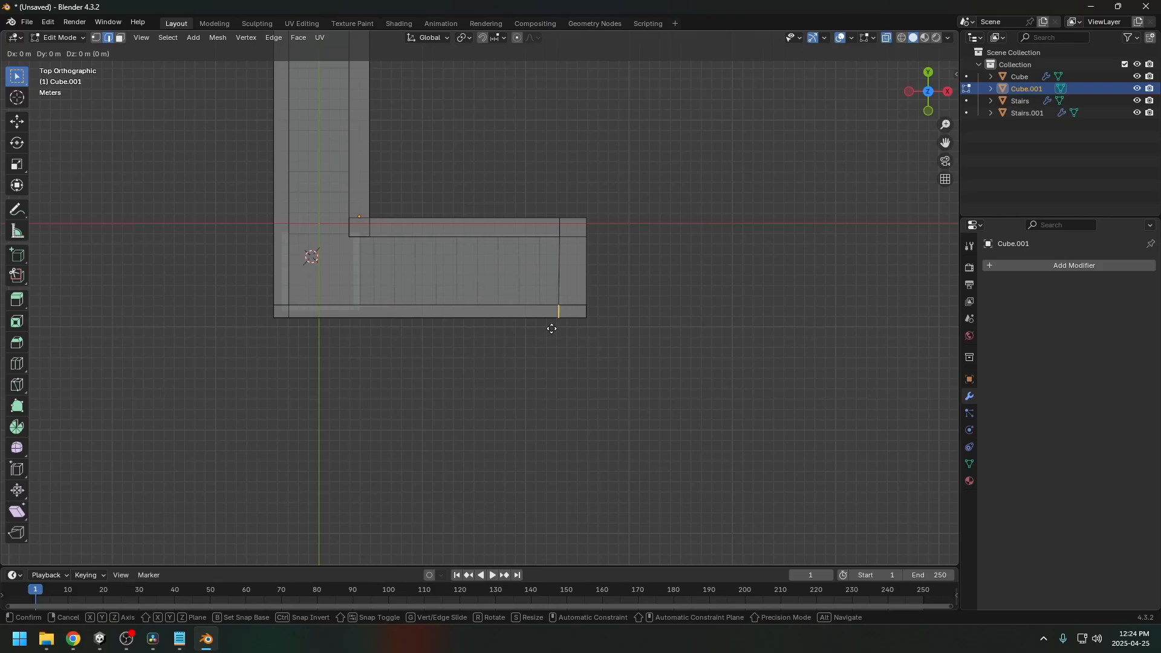
pyautogui.moveTo(507, 417)
pyautogui.mouseDown(button='middle')
pyautogui.moveTo(509, 400)
pyautogui.moveTo(511, 427)
pyautogui.moveTo(507, 413)
pyautogui.mouseUp(button='middle')
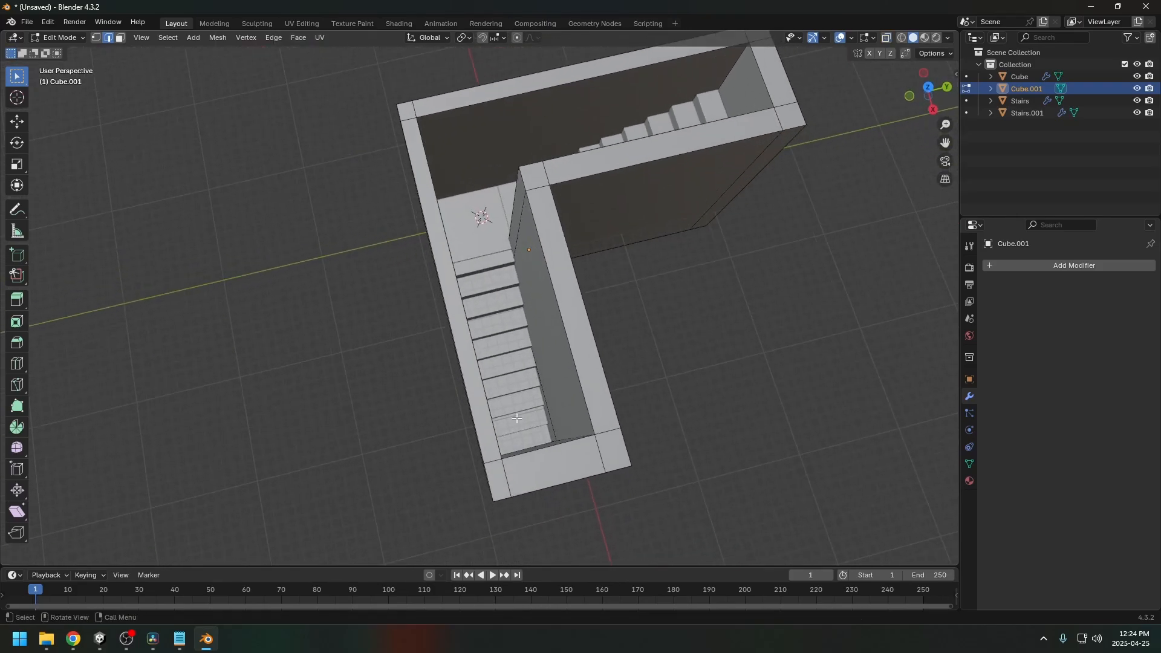
# Step: Leave mesh editing and move the descending stair flight about 0.71 m along X toward the new end wall
pyautogui.press('Tab')
pyautogui.click(506, 396)
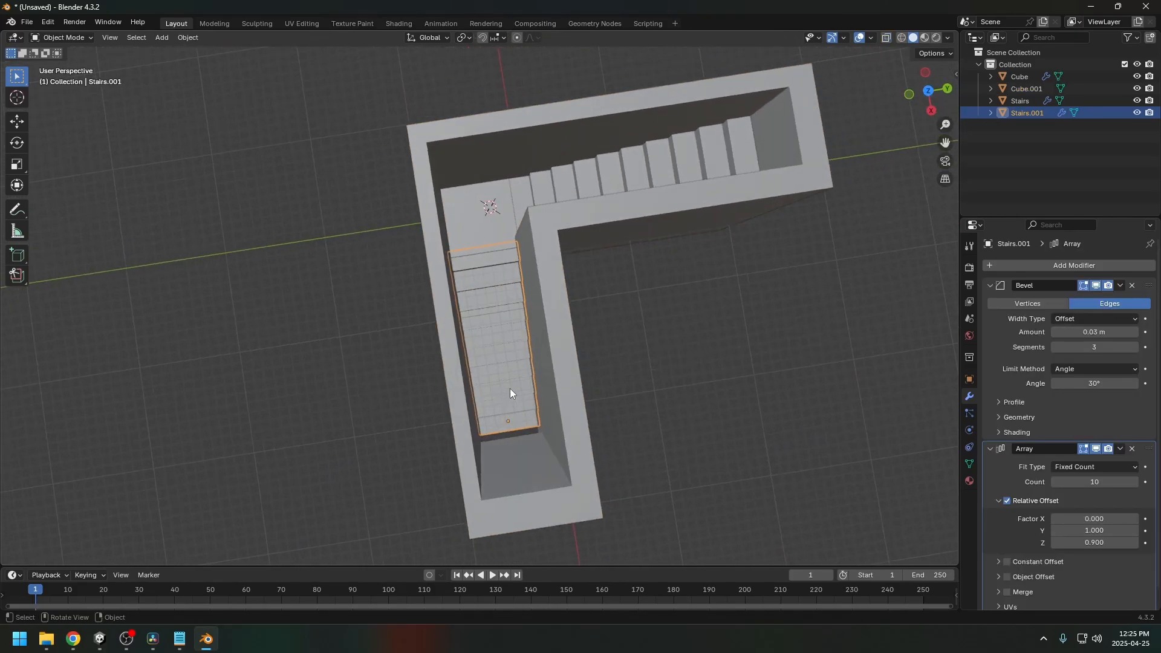
pyautogui.press('g')
pyautogui.press('y')
pyautogui.press('x')
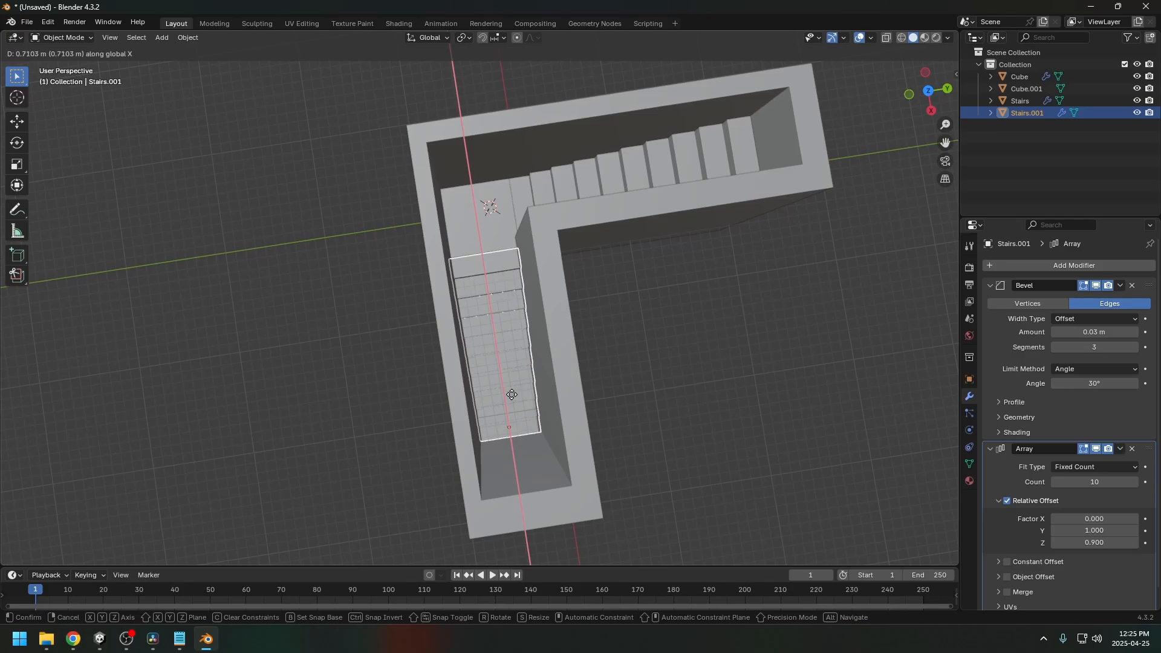
pyautogui.click(511, 394)
pyautogui.moveTo(511, 394); pyautogui.dragTo(507, 357, button='middle')
# Step: Stretch the descending flight slightly along X and nudge it along X to fit between the platform and the end wall
pyautogui.press('Tab')
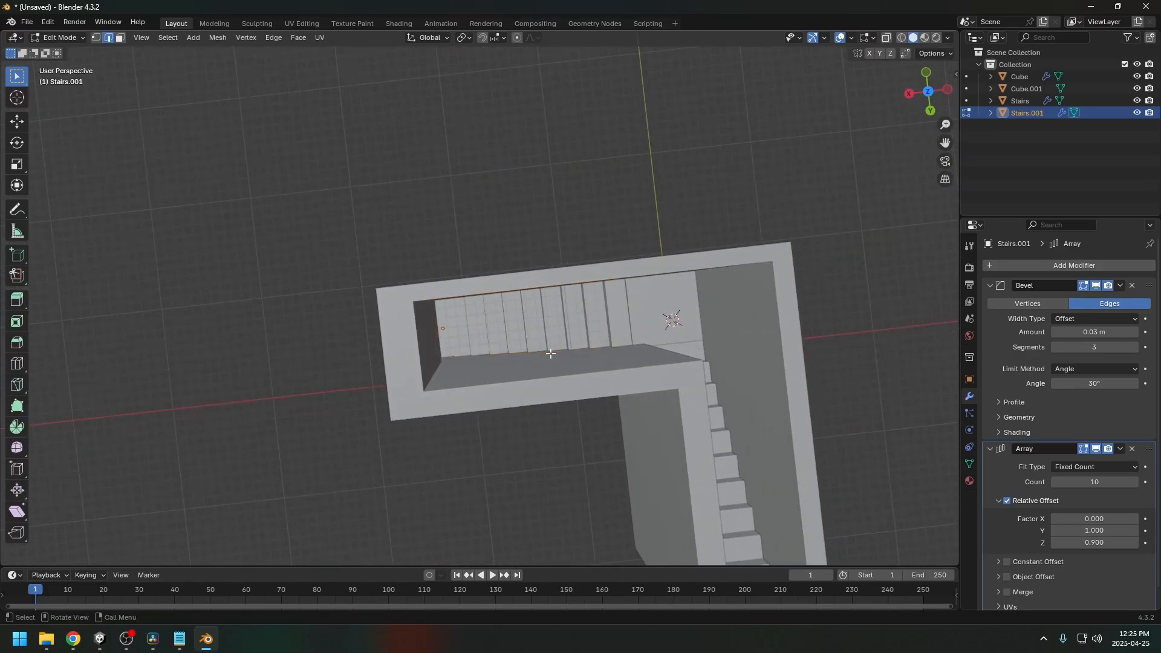
pyautogui.press('Tab')
pyautogui.press('s')
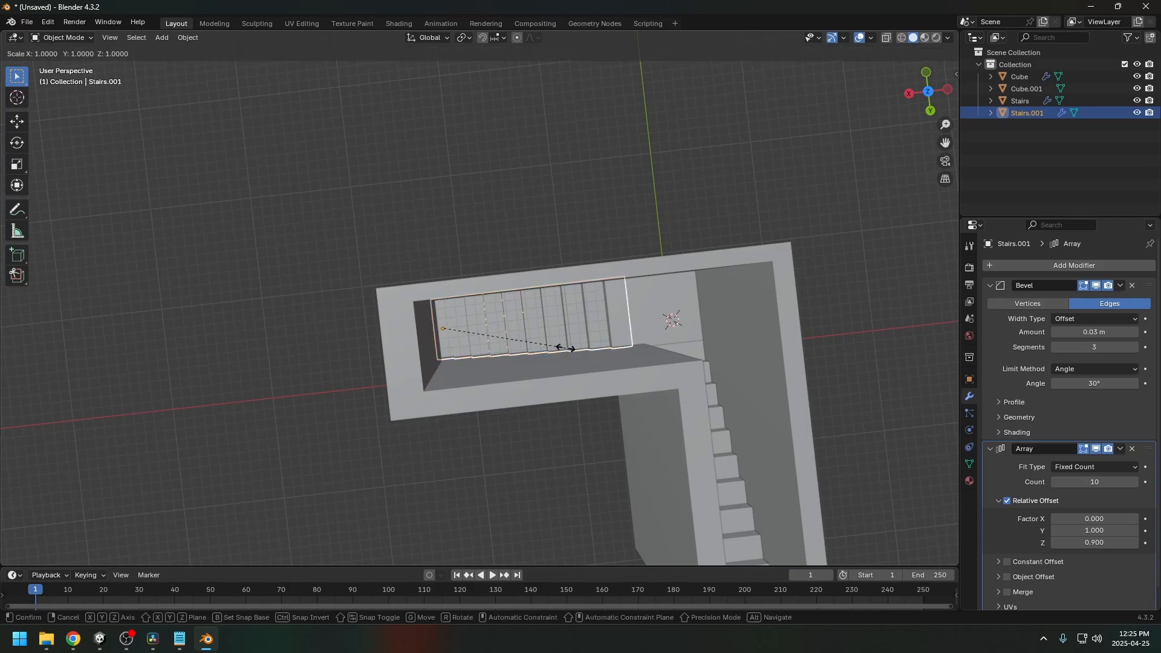
pyautogui.press('x')
pyautogui.click(569, 350)
pyautogui.press('g')
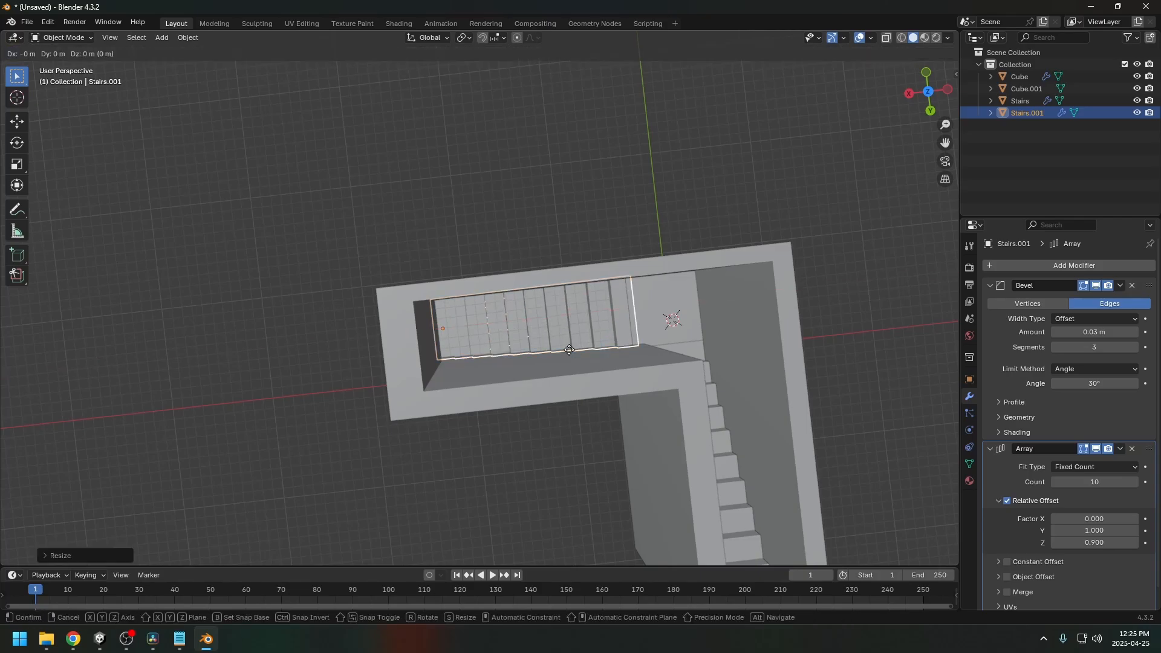
pyautogui.press('x')
pyautogui.click(564, 351)
pyautogui.moveTo(508, 365); pyautogui.dragTo(344, 332, button='middle')
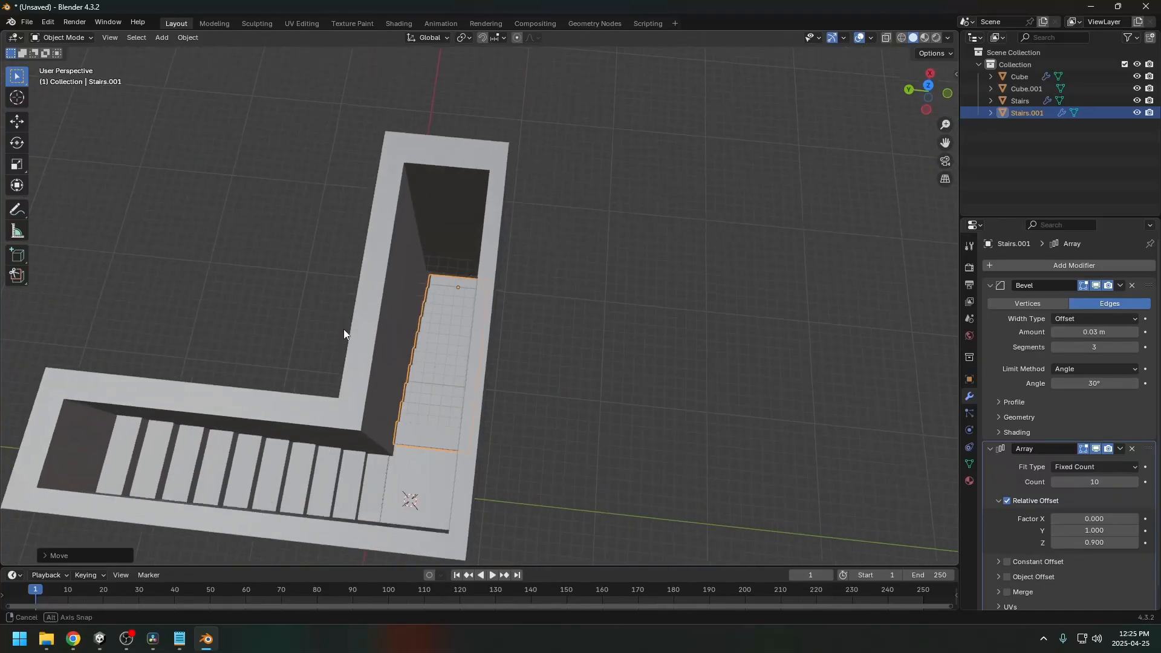
# Step: Select the underside face of the end wall above the lower opening and extrude it
pyautogui.scroll(2, 465, 245)
pyautogui.moveTo(465, 245); pyautogui.dragTo(427, 283, button='middle')
pyautogui.click(540, 298)
pyautogui.press('Tab')
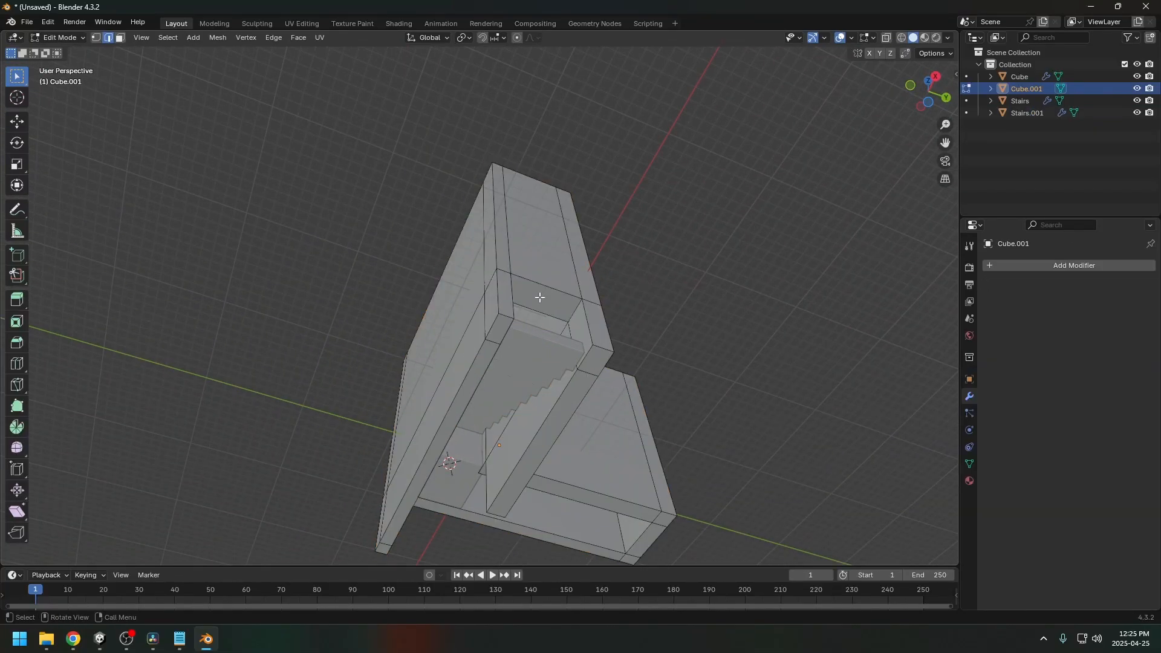
pyautogui.click(553, 293)
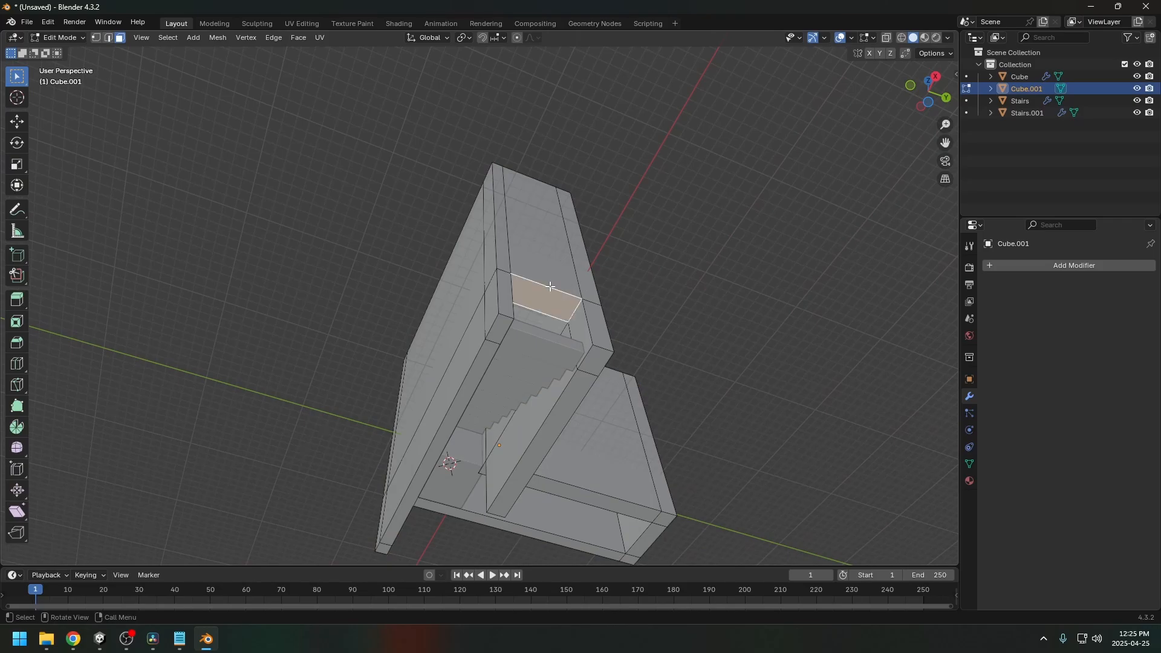
pyautogui.press('g')
pyautogui.press('z')
pyautogui.rightClick(560, 312)
pyautogui.press('e')
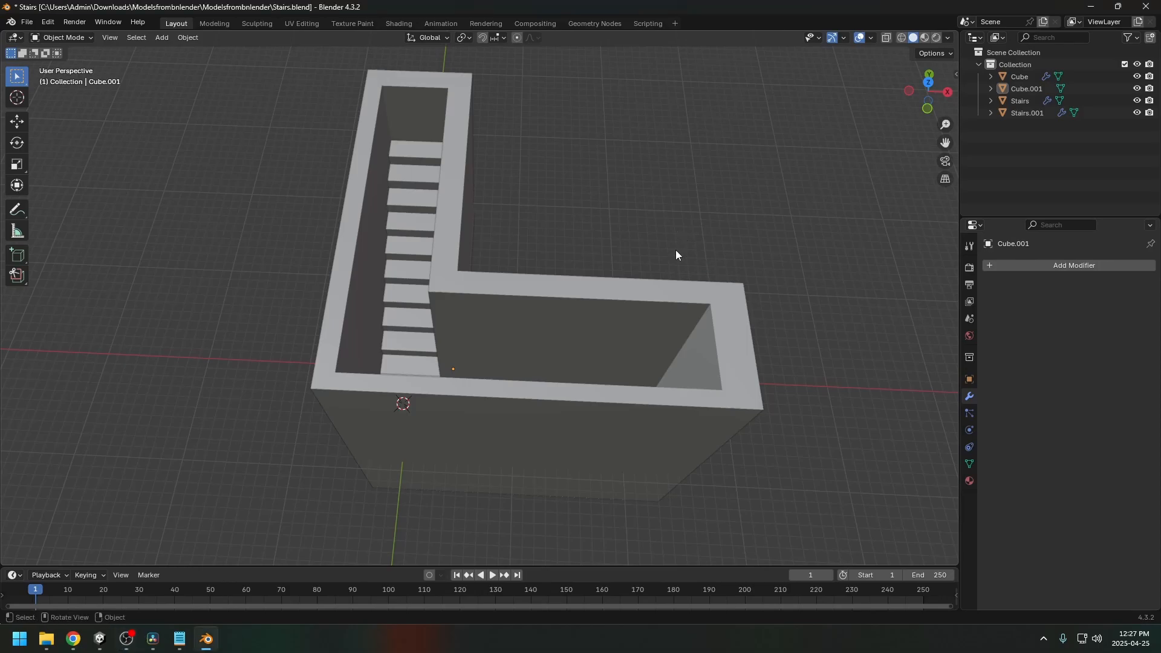
# Step: Try to join the walls and the ascending stair flight into one object
pyautogui.moveTo(676, 254); pyautogui.dragTo(645, 269, button='middle')
pyautogui.click(557, 358)
pyautogui.moveTo(558, 358); pyautogui.dragTo(430, 377, button='middle')
pyautogui.keyDown('shift'); pyautogui.click(420, 349); pyautogui.keyUp('shift')
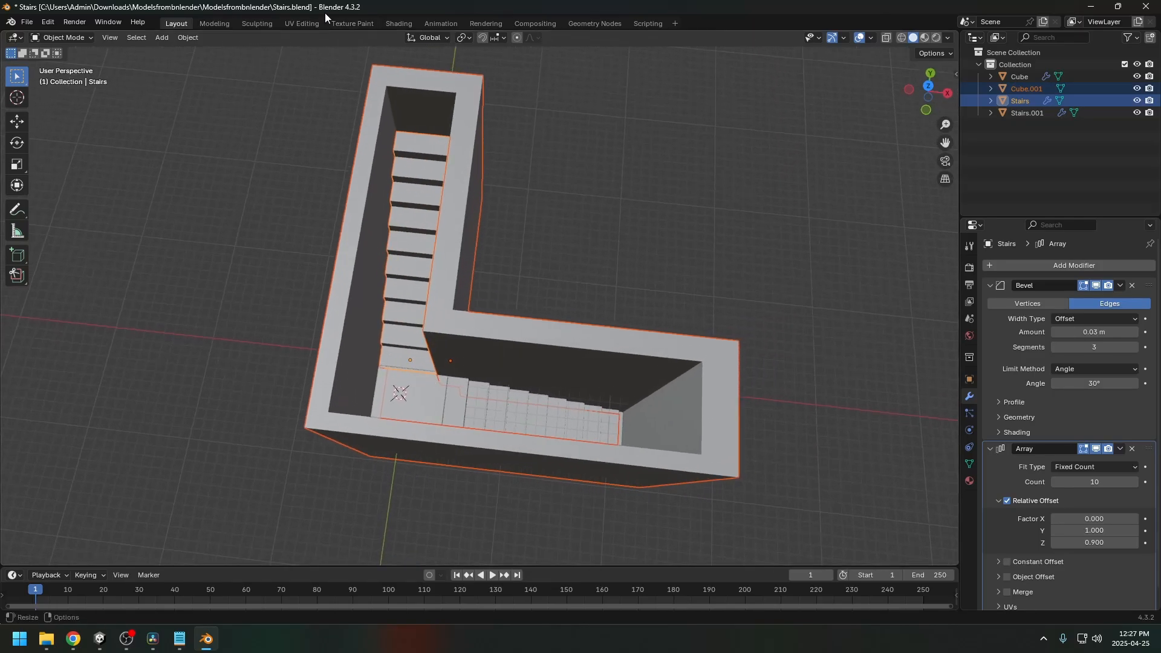
pyautogui.moveTo(538, 293); pyautogui.dragTo(455, 346, button='middle')
pyautogui.press('Delete')
pyautogui.hotkey('ctrl', 'z')
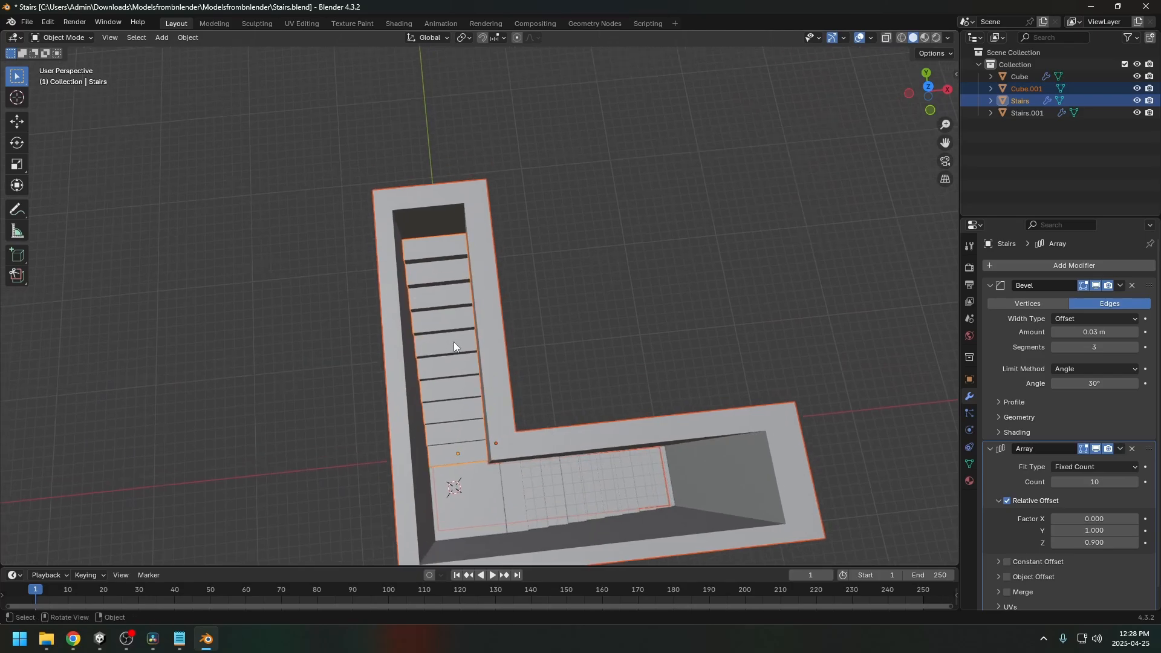
pyautogui.click(454, 342)
pyautogui.hotkey('ctrl', 'a')
pyautogui.press('Escape')
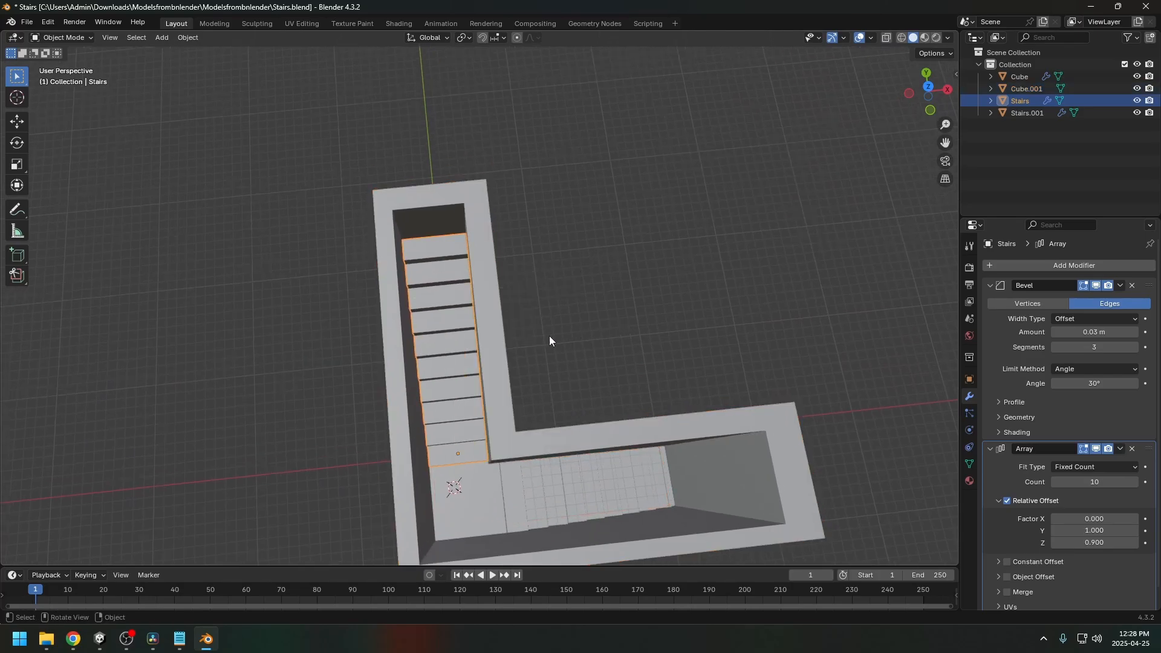
pyautogui.press('a')
pyautogui.moveTo(437, 467); pyautogui.dragTo(467, 393, button='middle')
pyautogui.hotkey('ctrl', 'a')
pyautogui.click(443, 370)
pyautogui.click(470, 411)
# Step: Select all four objects and convert them to meshes so their bevel and array modifiers are applied
pyautogui.press('a')
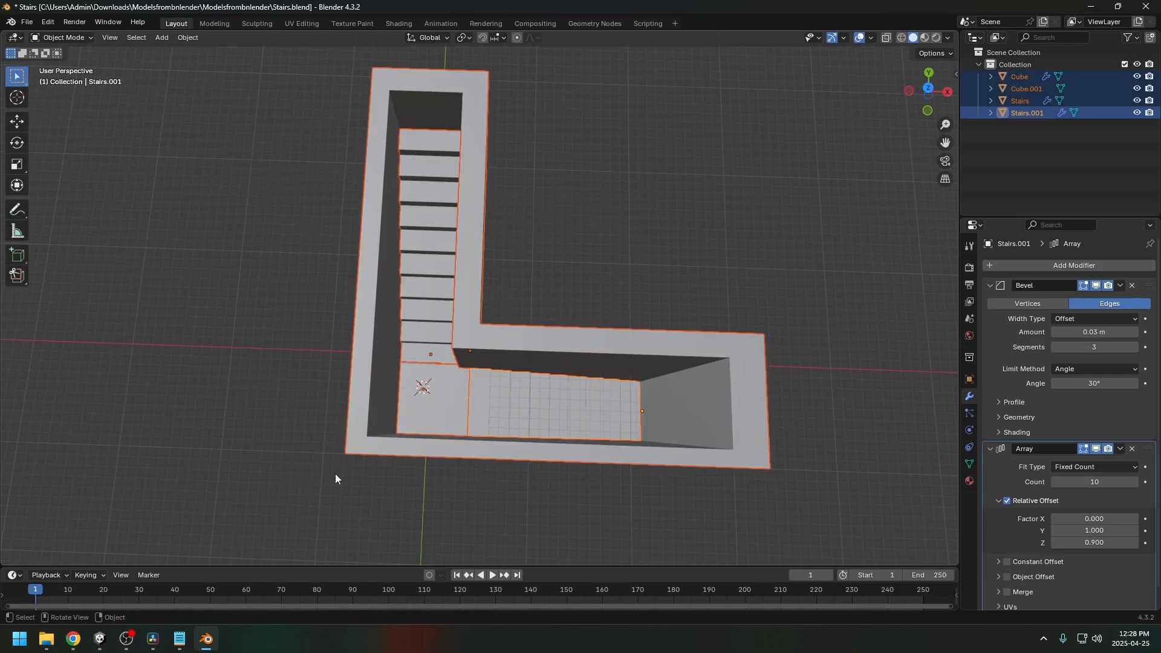
pyautogui.moveTo(387, 481); pyautogui.dragTo(445, 407, button='middle')
pyautogui.rightClick(445, 407)
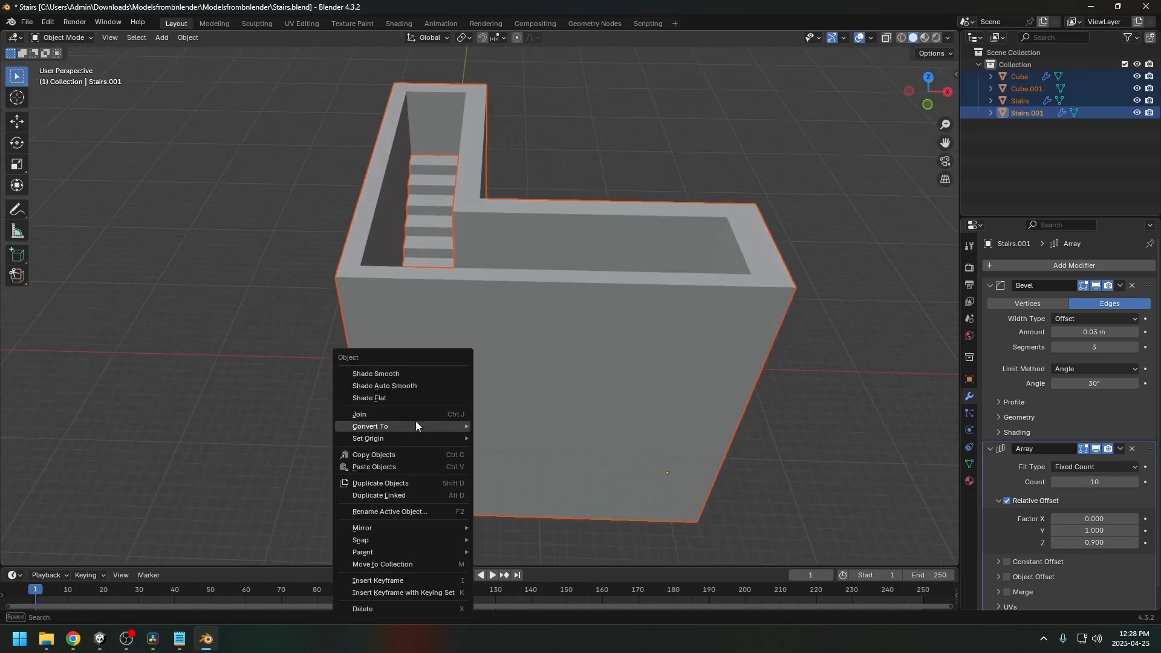
pyautogui.moveTo(415, 426)
pyautogui.click(517, 430)
pyautogui.moveTo(517, 432)
pyautogui.mouseDown(button='middle')
pyautogui.moveTo(522, 484)
pyautogui.moveTo(510, 449)
pyautogui.mouseUp(button='middle')
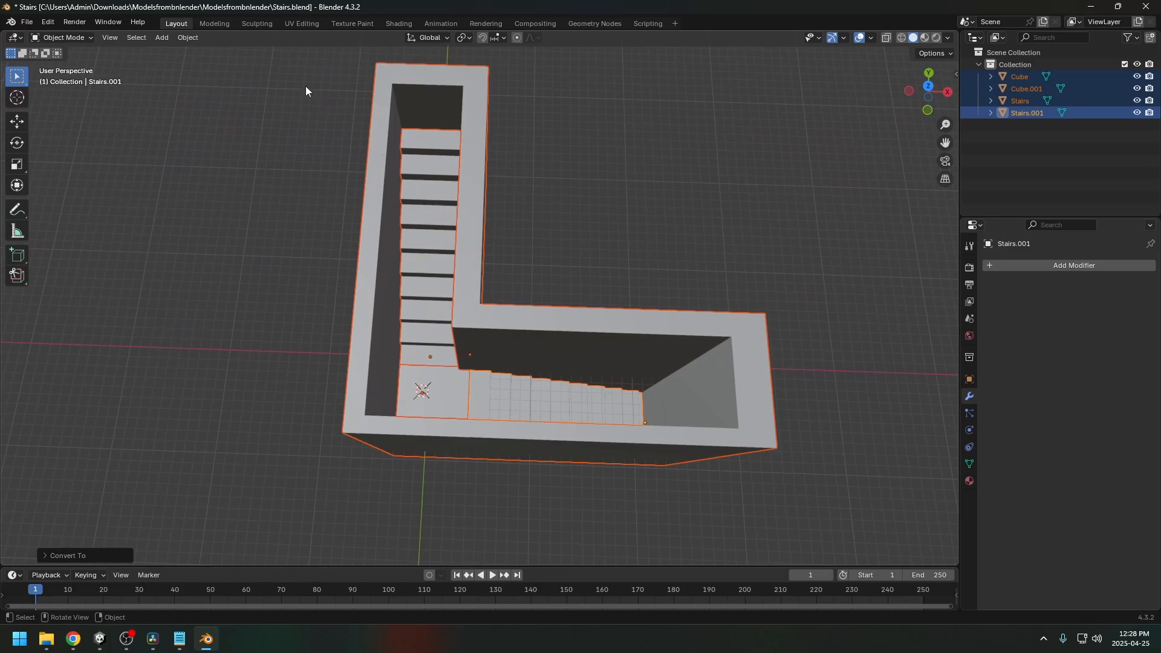
# Step: Switch to the Sculpting workspace, frame the stairwell and open the Remesh options
pyautogui.click(254, 24)
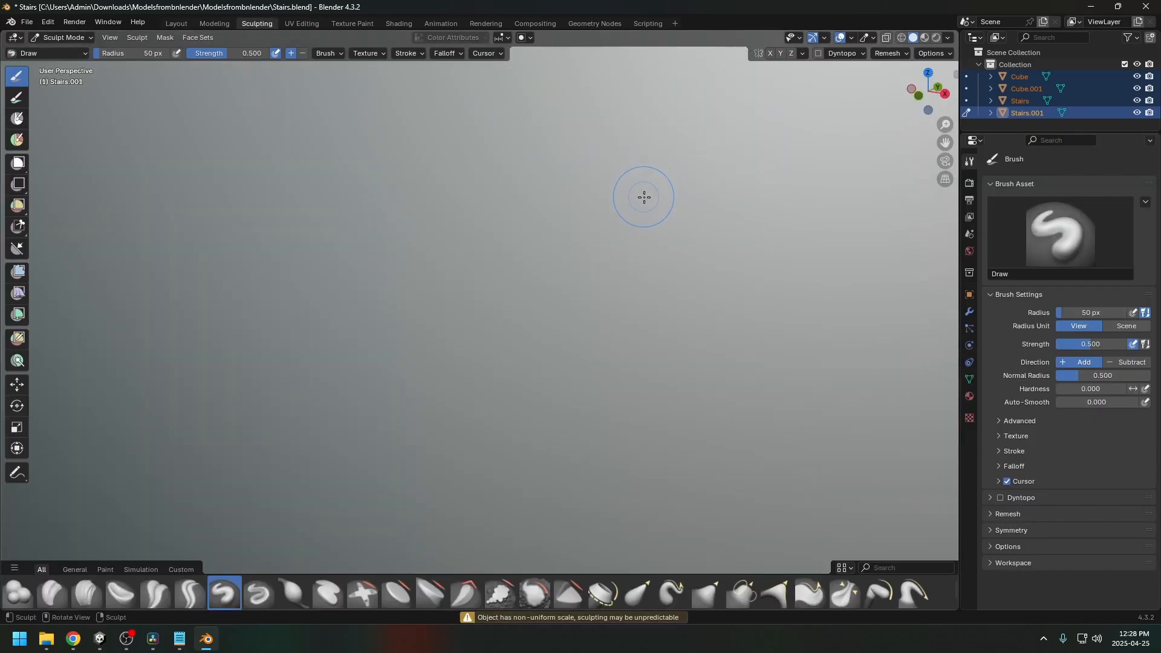
pyautogui.moveTo(643, 197); pyautogui.dragTo(622, 280, button='middle')
pyautogui.scroll(-8, 655, 220)
pyautogui.scroll(3, 639, 272)
pyautogui.scroll(-3, 640, 272)
pyautogui.scroll(2, 643, 271)
pyautogui.scroll(-1, 644, 271)
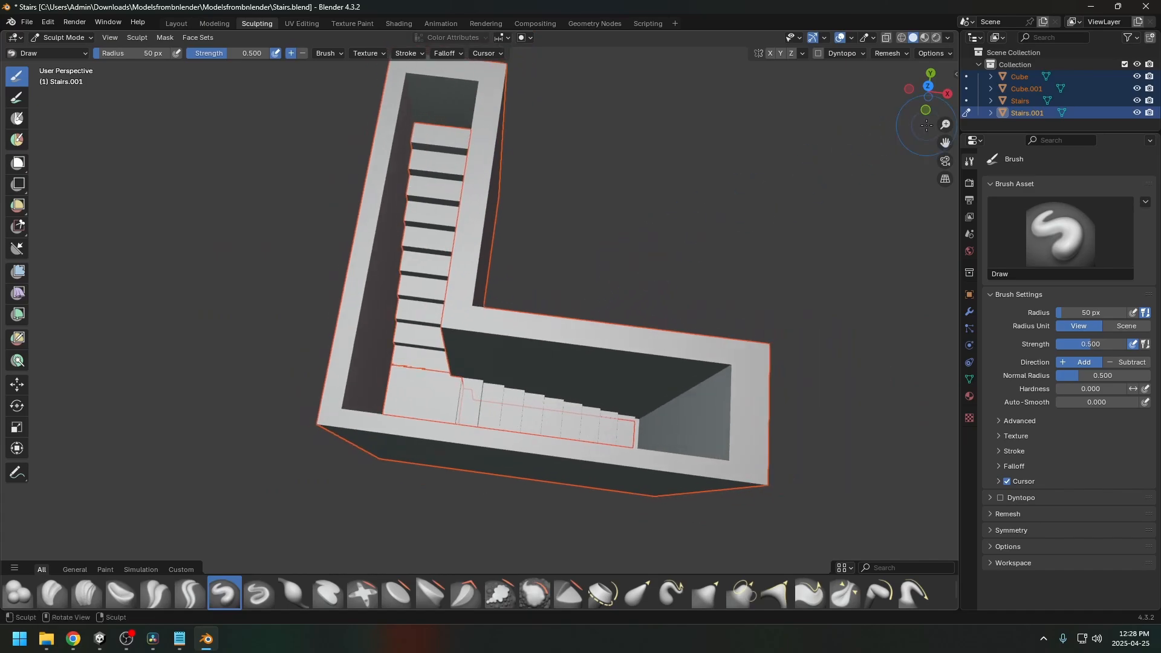
pyautogui.click(893, 54)
pyautogui.press('Tab')
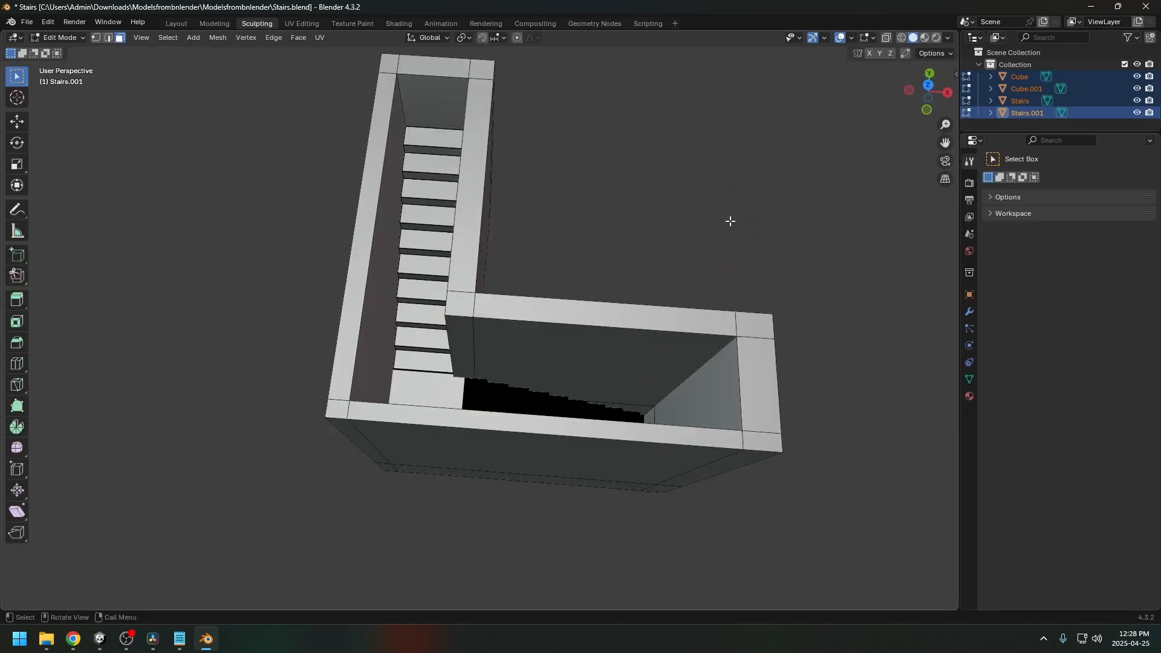
pyautogui.press('a')
pyautogui.scroll(3, 723, 239)
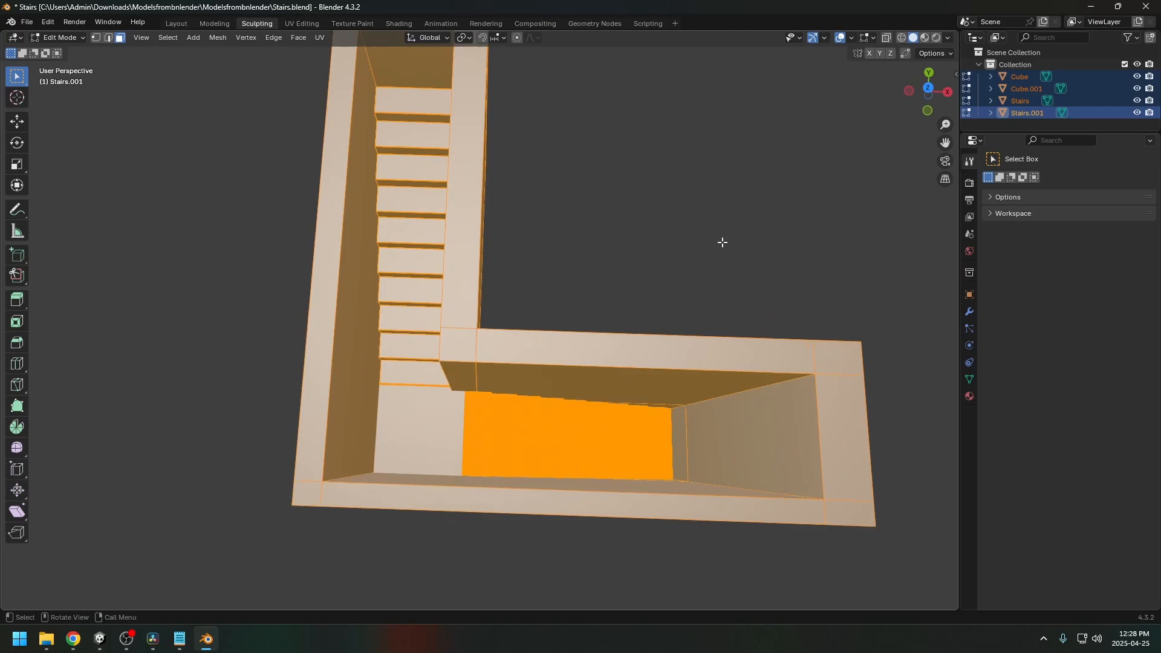
pyautogui.press('Tab')
pyautogui.moveTo(609, 304); pyautogui.dragTo(609, 287, button='middle')
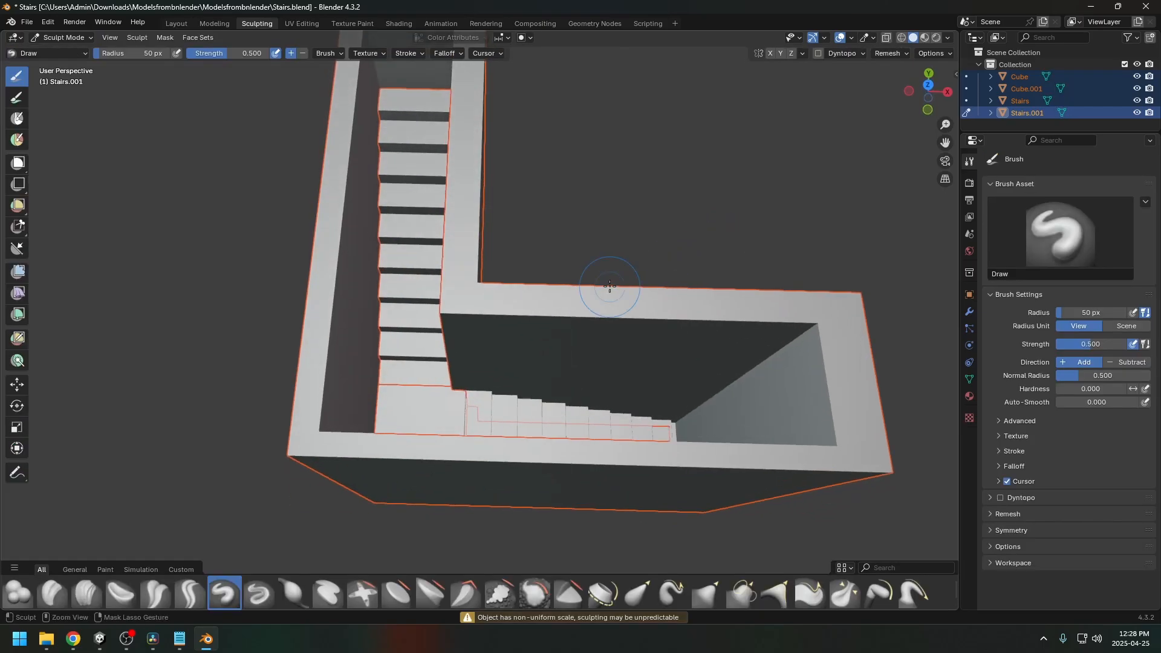
pyautogui.press('Tab')
pyautogui.press('Tab')
pyautogui.press('Tab')
pyautogui.press('Tab')
pyautogui.press('q')
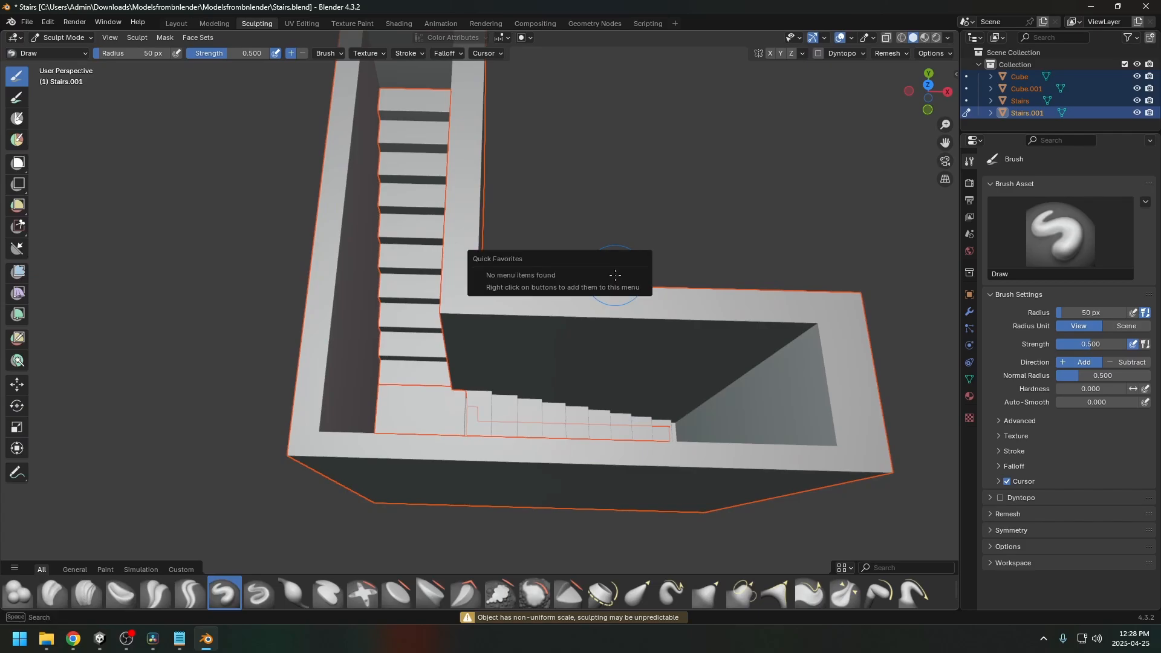
pyautogui.click(165, 23)
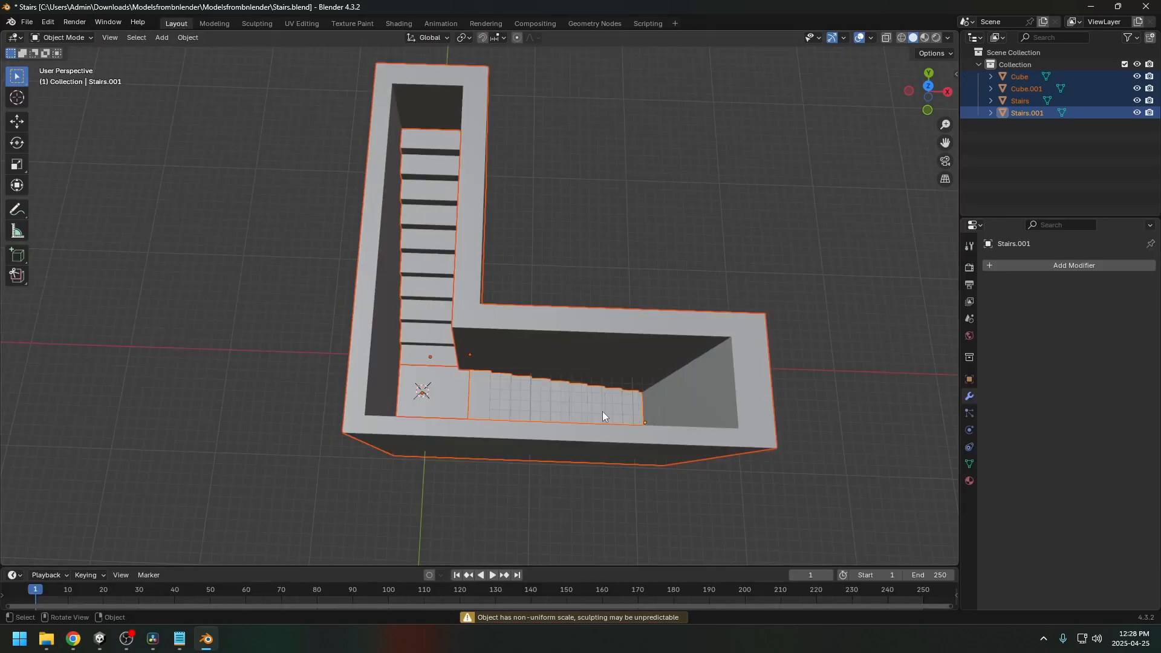
# Step: Select the ascending flight, the walls and the corner platform and join them into one object
pyautogui.press('Tab')
pyautogui.click(440, 292)
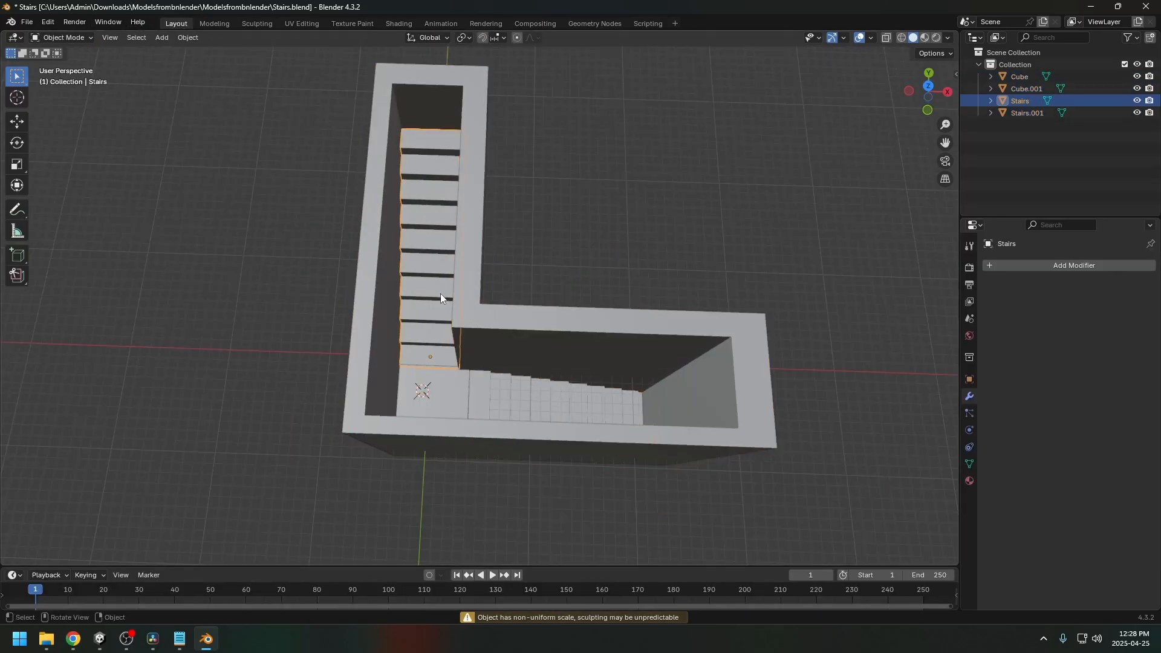
pyautogui.keyDown('shift'); pyautogui.click(453, 368); pyautogui.keyUp('shift')
pyautogui.keyDown('shift'); pyautogui.click(461, 395); pyautogui.keyUp('shift')
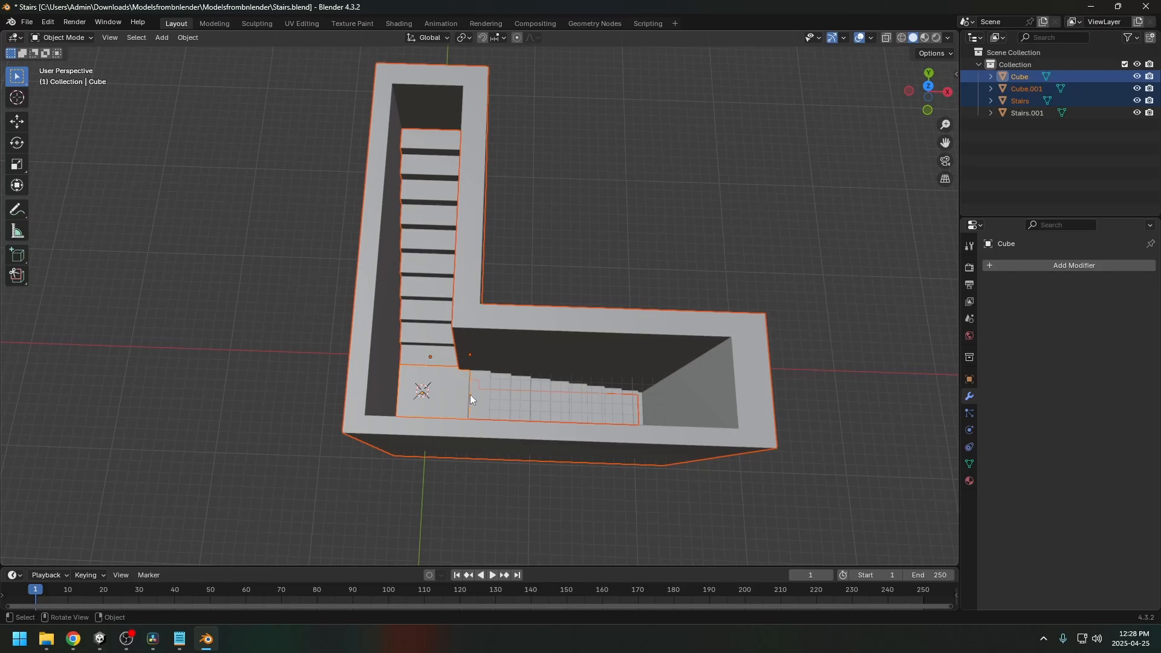
pyautogui.hotkey('ctrl', 'j')
# Step: Join the descending stair flight with the combined walls and platform into a single object
pyautogui.moveTo(529, 366); pyautogui.dragTo(555, 385, button='middle')
pyautogui.moveTo(816, 190); pyautogui.dragTo(524, 397, button='middle')
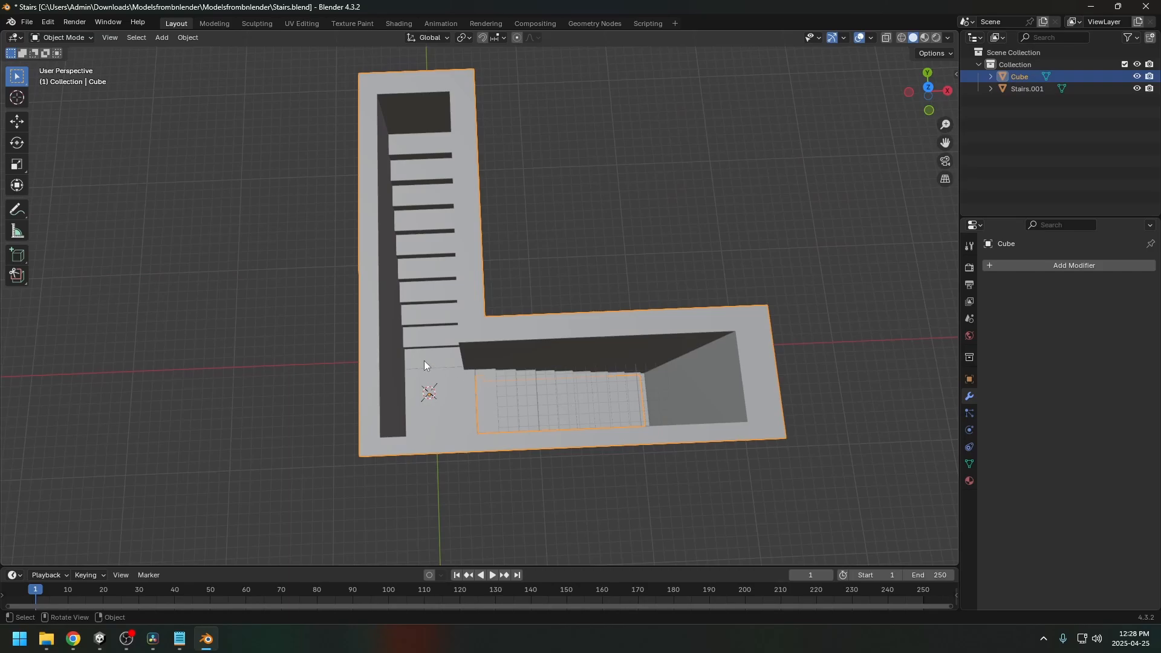
pyautogui.press('Delete')
pyautogui.click(556, 402)
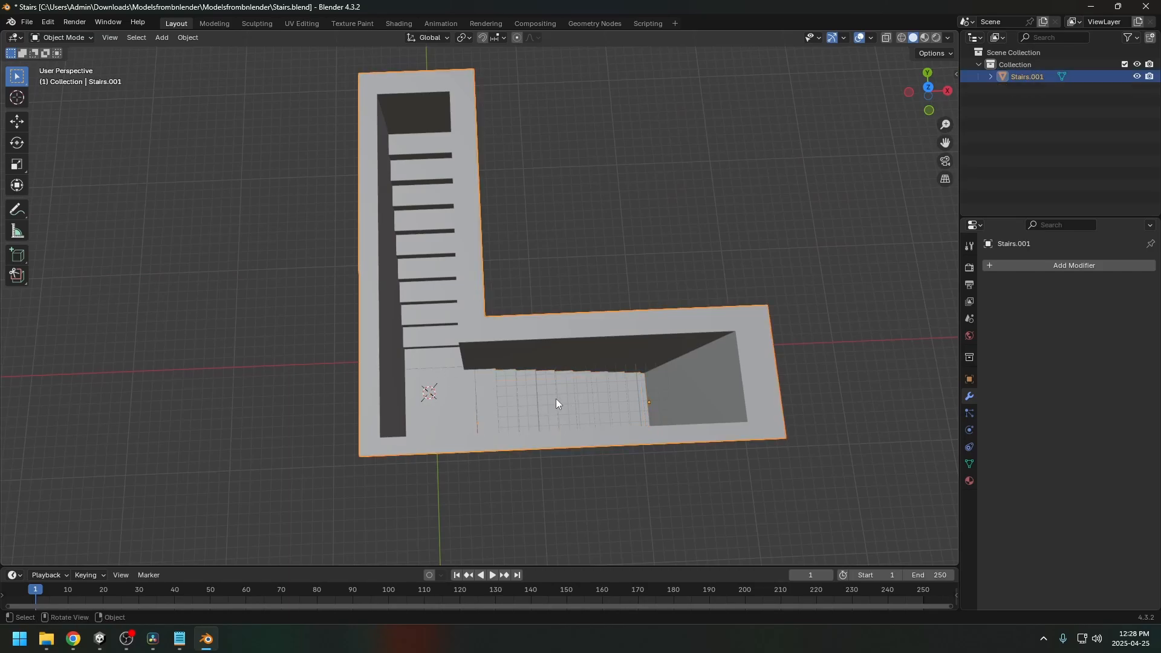
# Step: Rename the joined stairwell object to Stairs
pyautogui.moveTo(628, 362); pyautogui.dragTo(615, 333, button='middle')
pyautogui.press('F2')
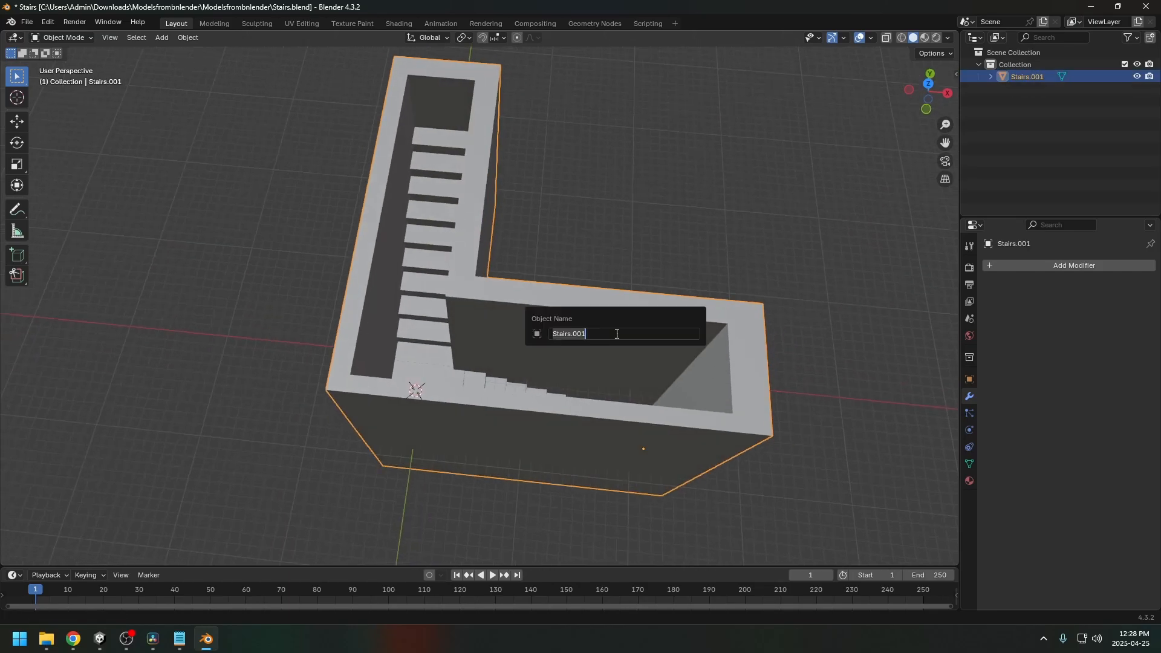
pyautogui.write('Stairs')
pyautogui.press('Return')
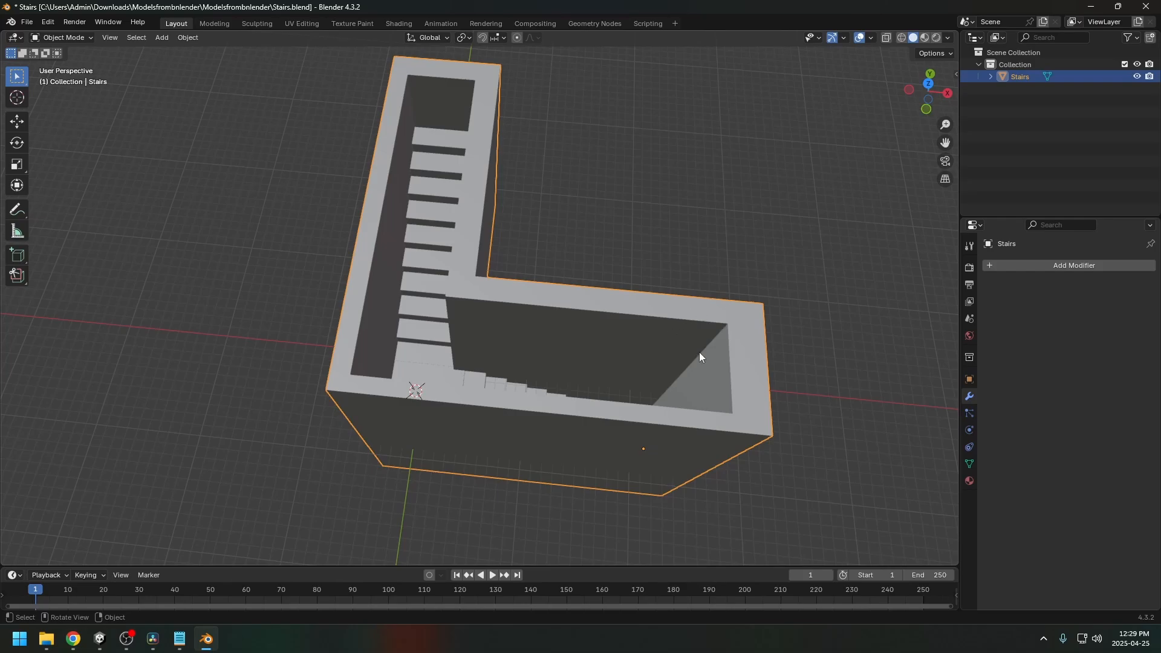
# Step: Switch to the Sculpting workspace and remesh the stairwell with a 0.04 m voxel size, preserving volume and attributes
pyautogui.press('KP_7')
pyautogui.click(257, 23)
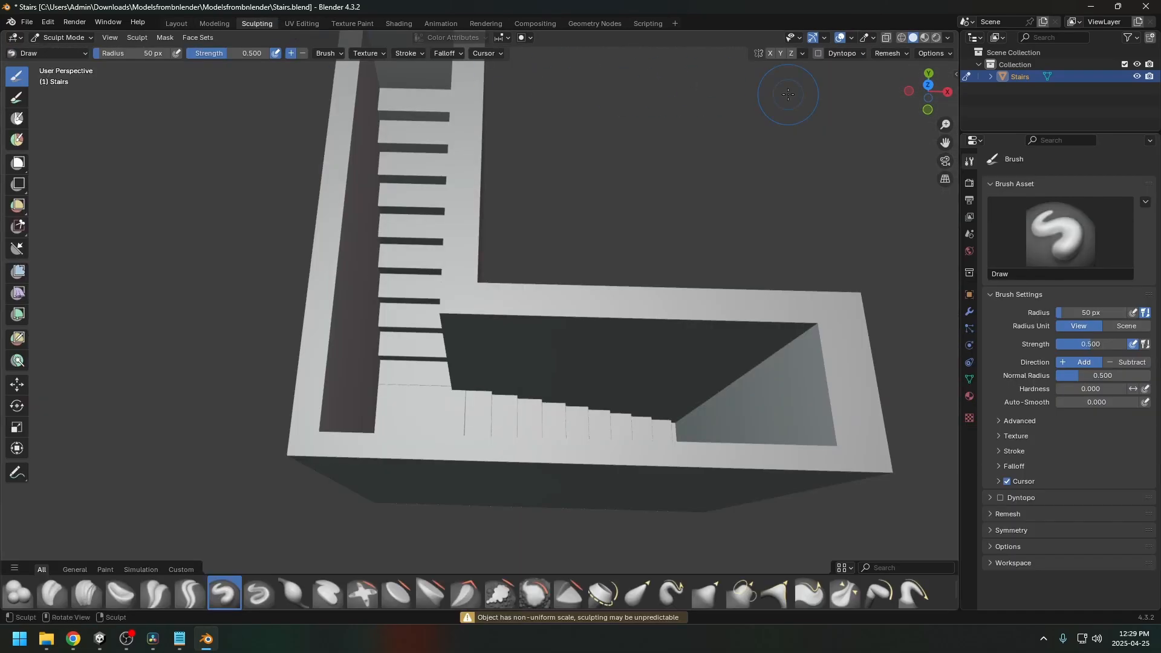
pyautogui.click(888, 53)
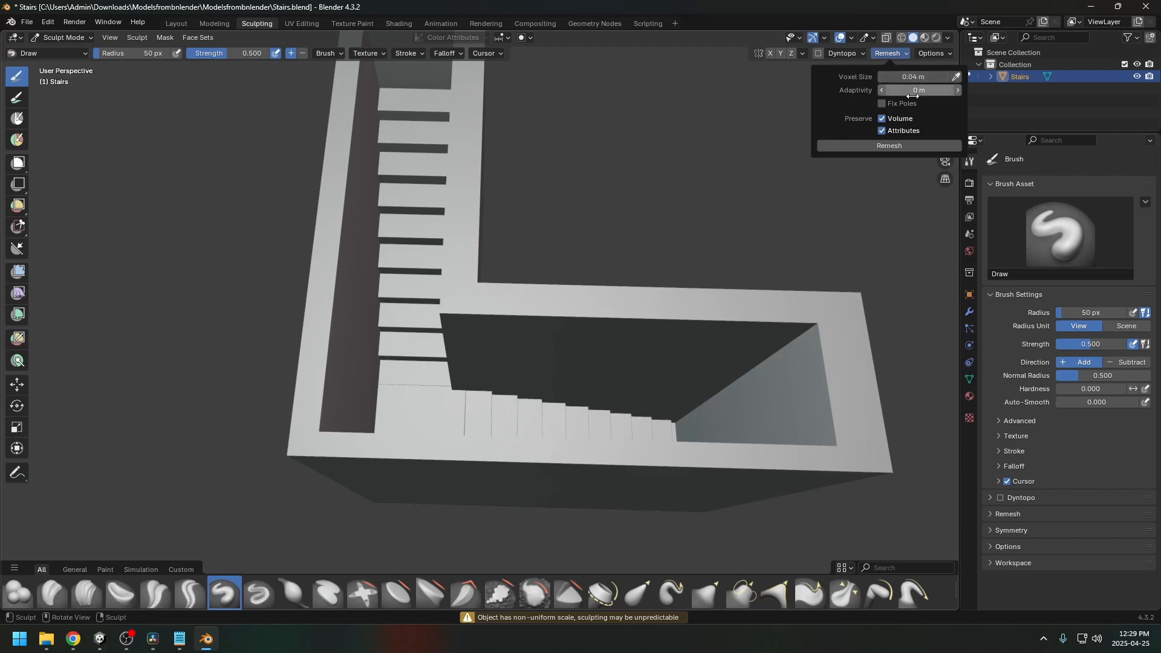
pyautogui.click(903, 146)
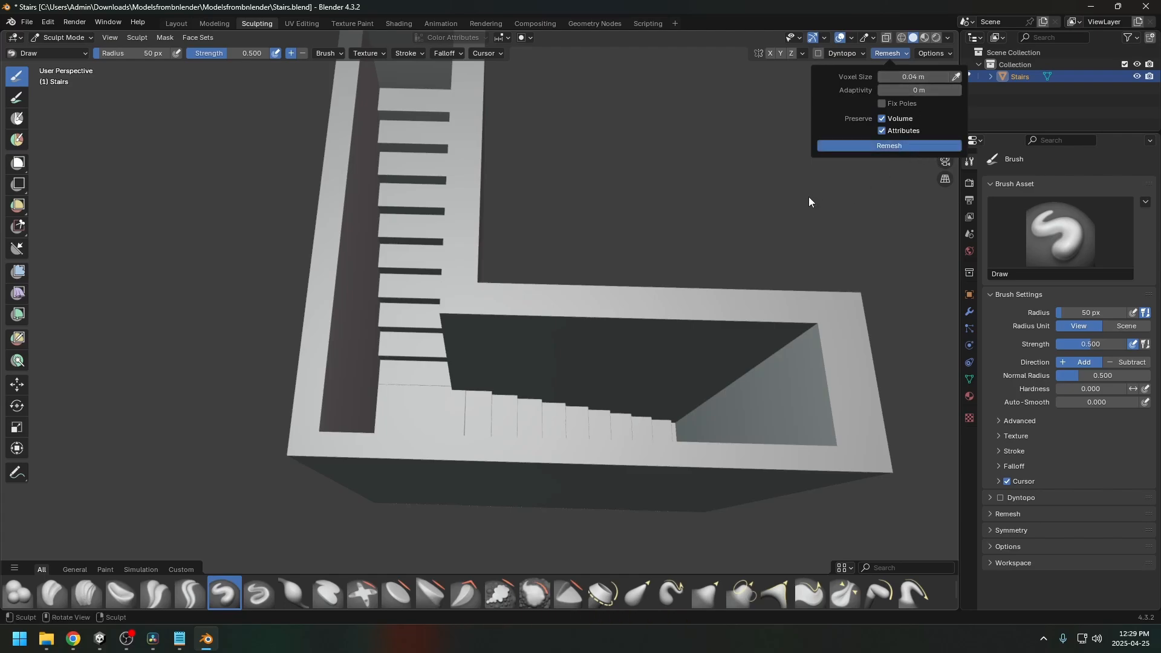
# Step: Inspect the remeshed stairwell's geometry in Edit Mode, then return to Sculpt Mode
pyautogui.moveTo(699, 194); pyautogui.dragTo(715, 194, button='middle')
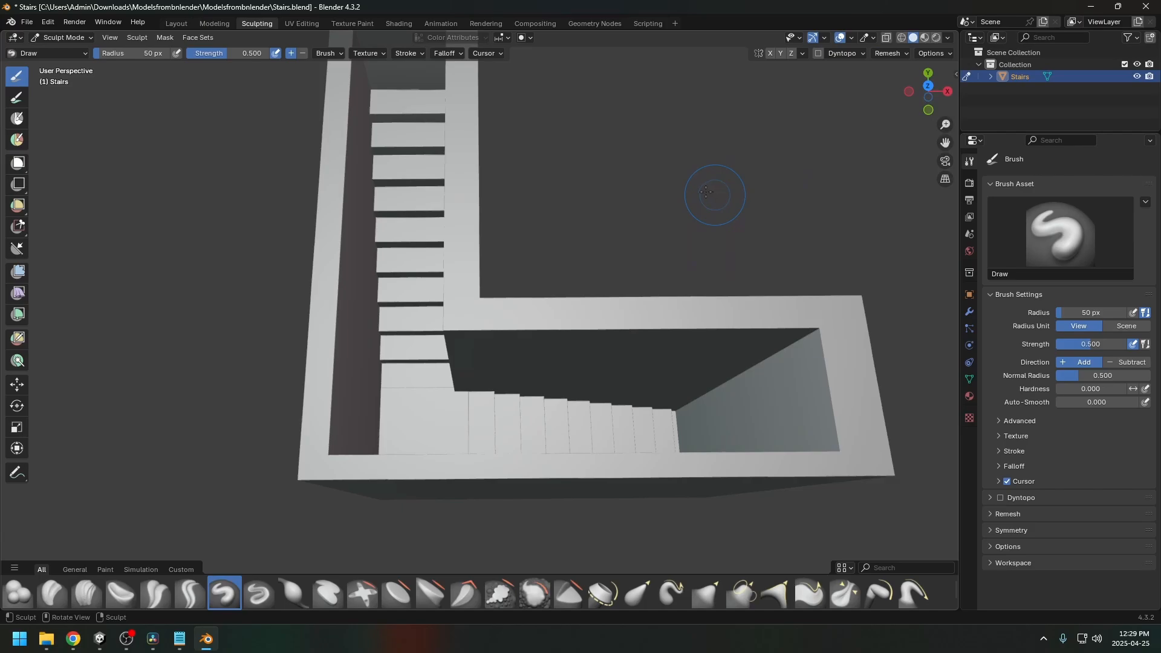
pyautogui.press('Tab')
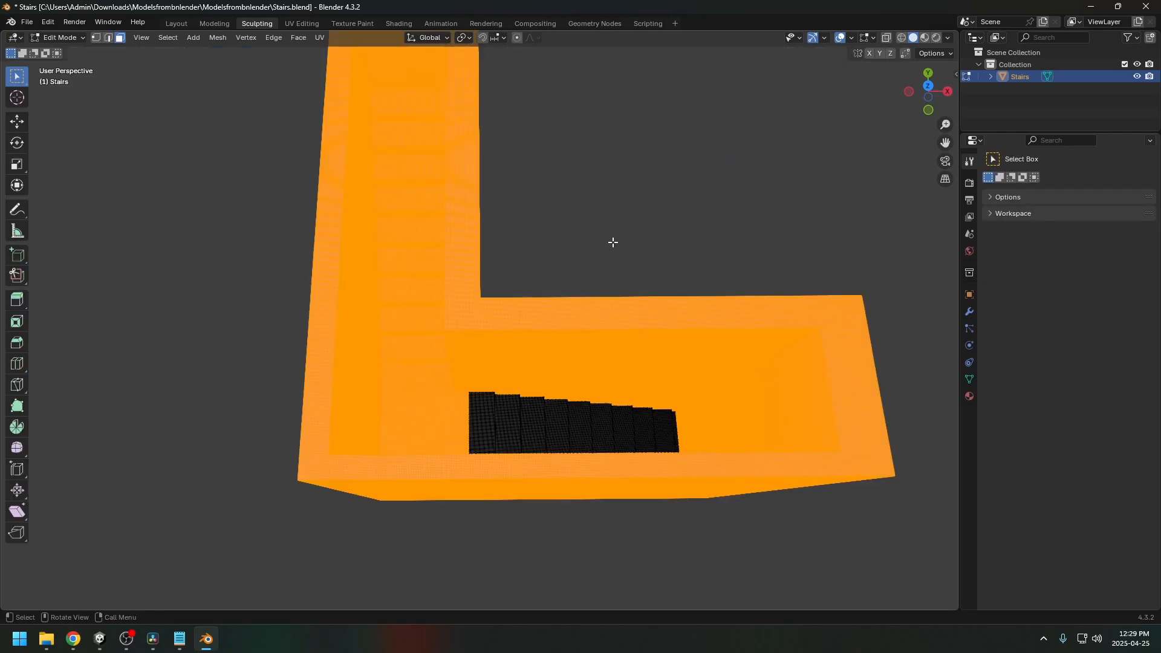
pyautogui.moveTo(612, 241)
pyautogui.mouseDown(button='middle')
pyautogui.moveTo(635, 218)
pyautogui.moveTo(653, 238)
pyautogui.moveTo(637, 259)
pyautogui.moveTo(627, 244)
pyautogui.mouseUp(button='middle')
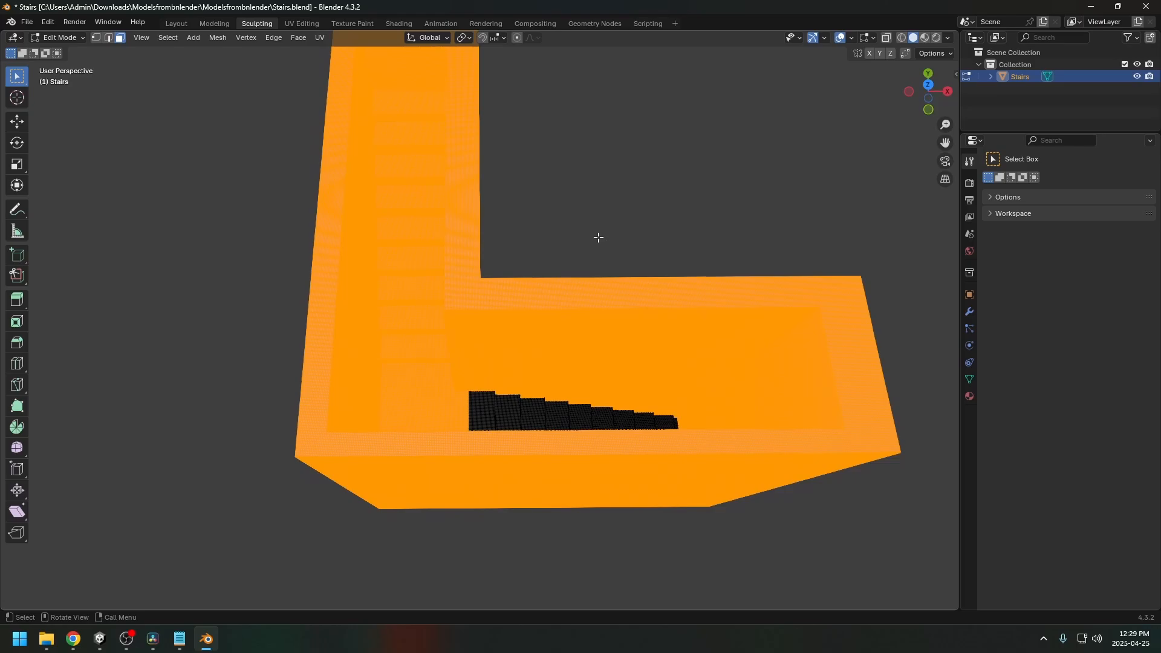
pyautogui.press('Tab')
pyautogui.moveTo(705, 259); pyautogui.dragTo(658, 236, button='middle')
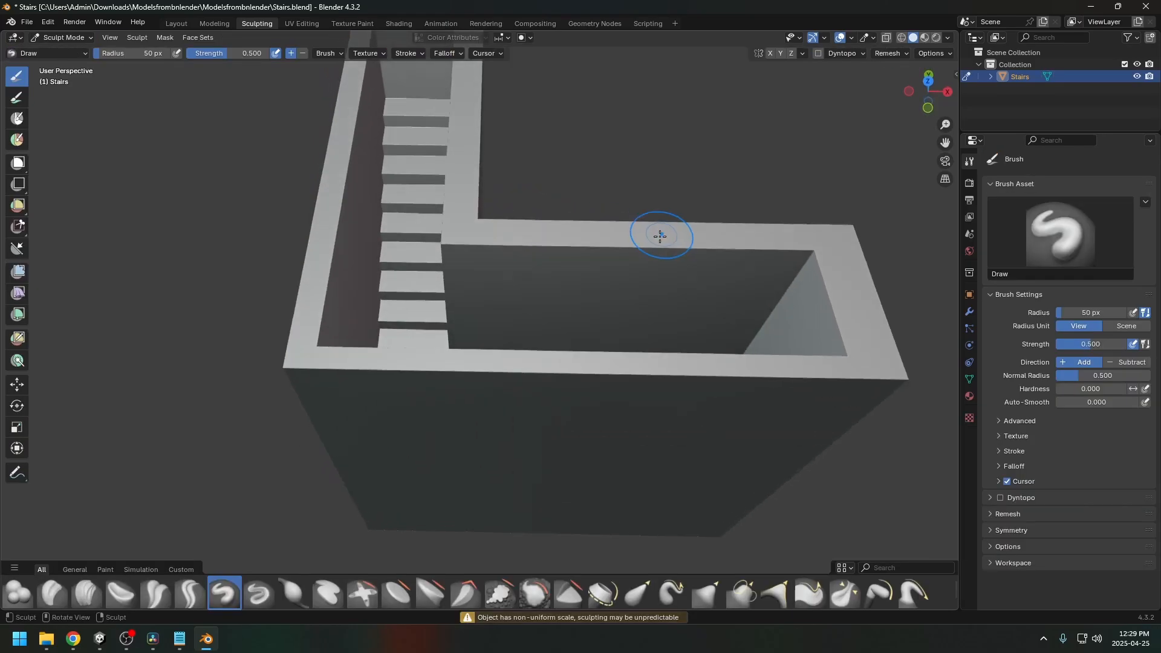
# Step: Choose the custom Bricks brush, try a stroke on the long outer wall and undo it
pyautogui.click(181, 569)
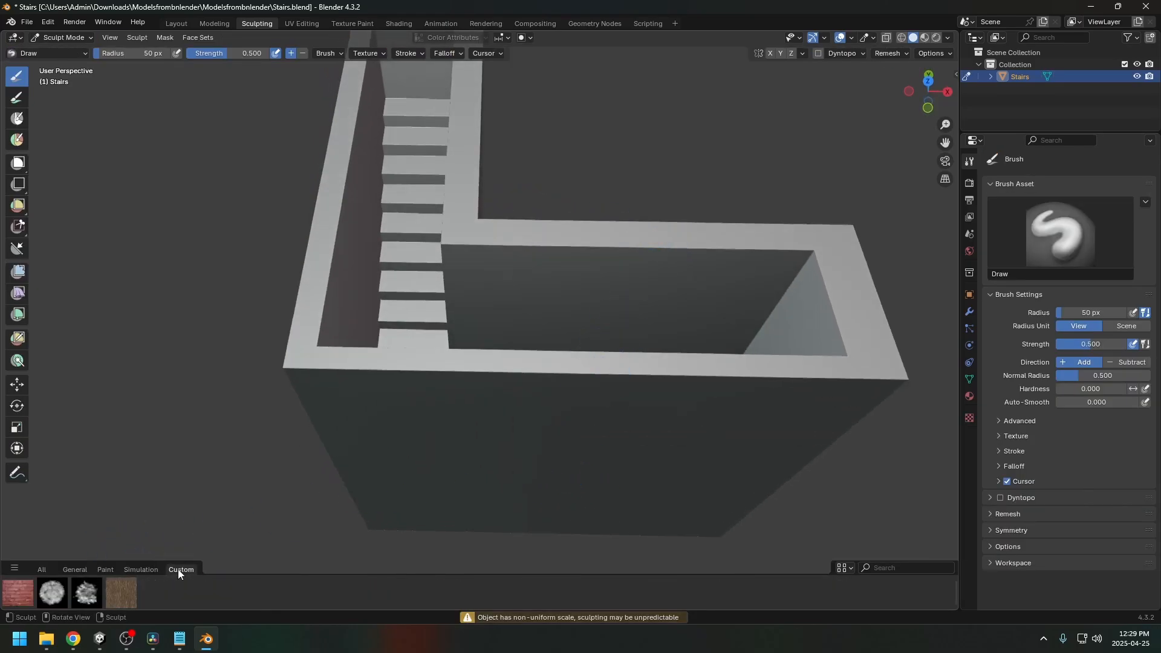
pyautogui.click(23, 589)
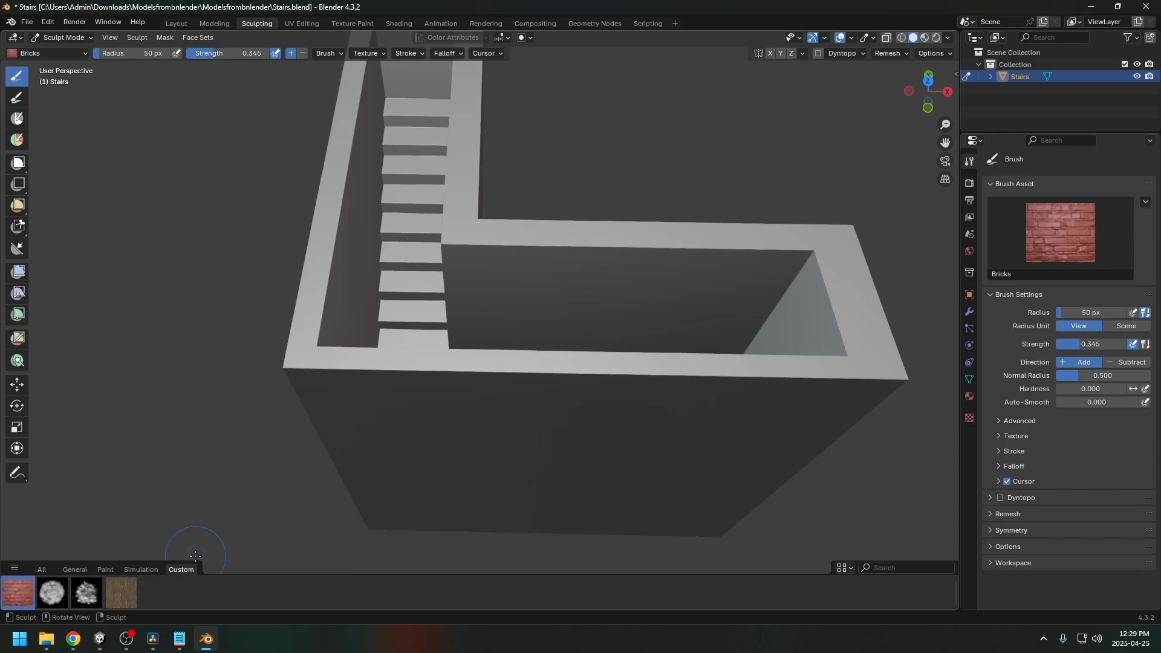
pyautogui.moveTo(390, 254); pyautogui.dragTo(444, 277, button='middle')
pyautogui.scroll(-4, 424, 299)
pyautogui.moveTo(475, 345)
pyautogui.mouseDown()
pyautogui.moveTo(453, 354)
pyautogui.moveTo(544, 363)
pyautogui.moveTo(435, 387)
pyautogui.moveTo(507, 488)
pyautogui.moveTo(495, 493)
pyautogui.mouseUp()
pyautogui.hotkey('ctrl', 'z')
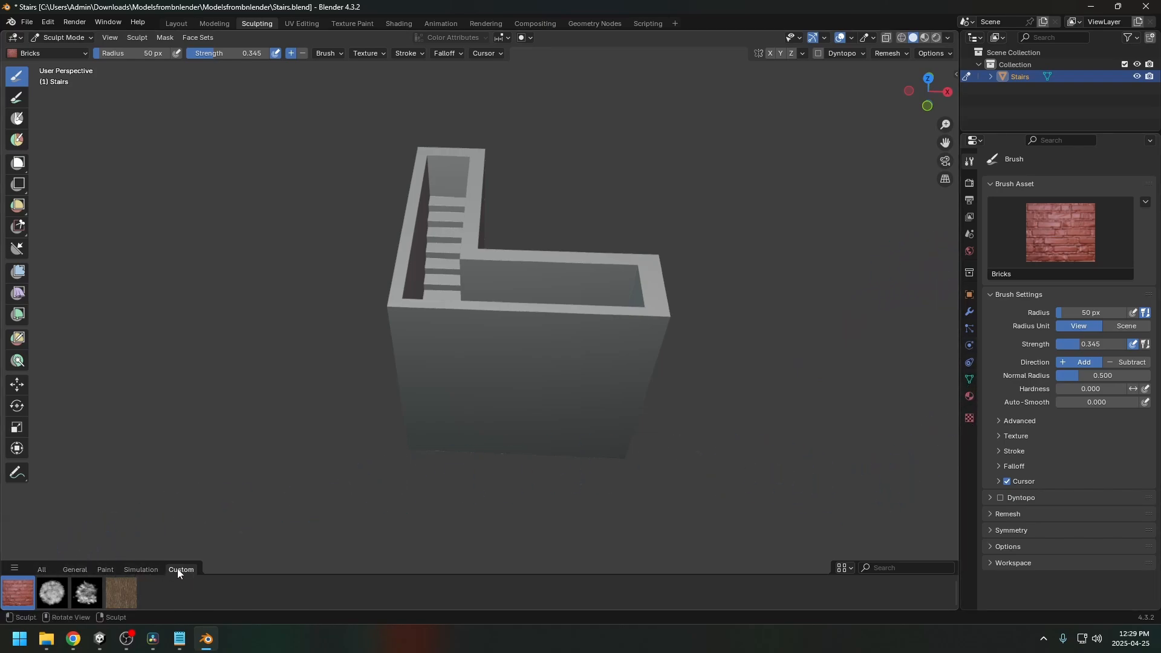
# Step: Open the duplication options for the Bricks brush asset and review the available target libraries, without saving a copy
pyautogui.click(970, 182)
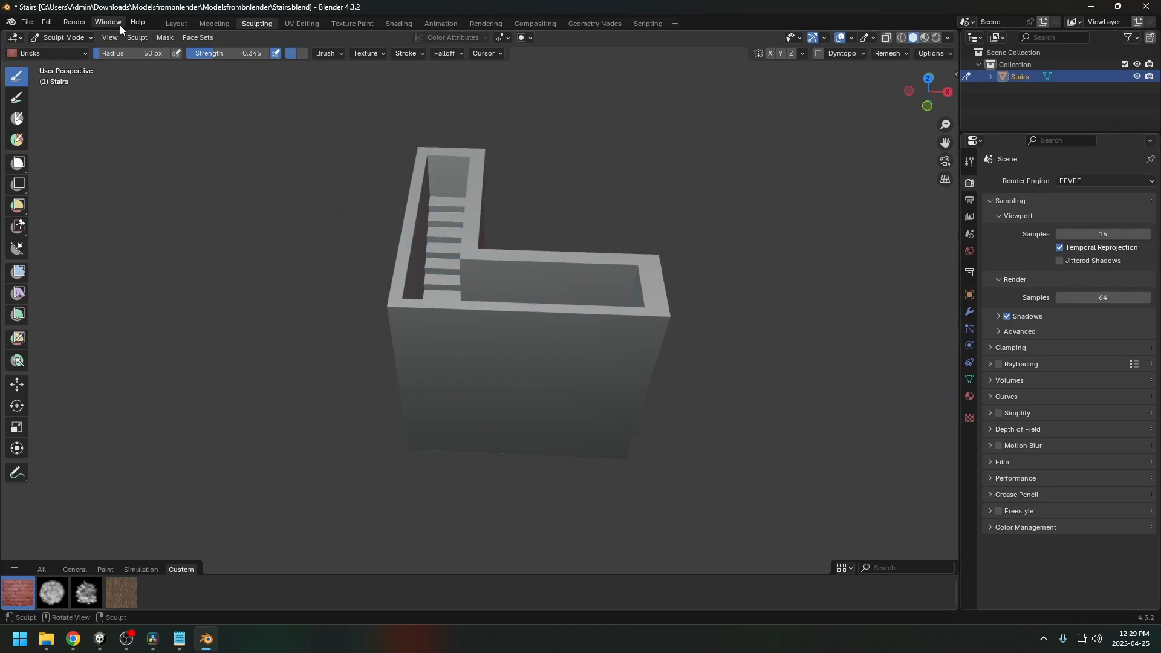
pyautogui.click(969, 161)
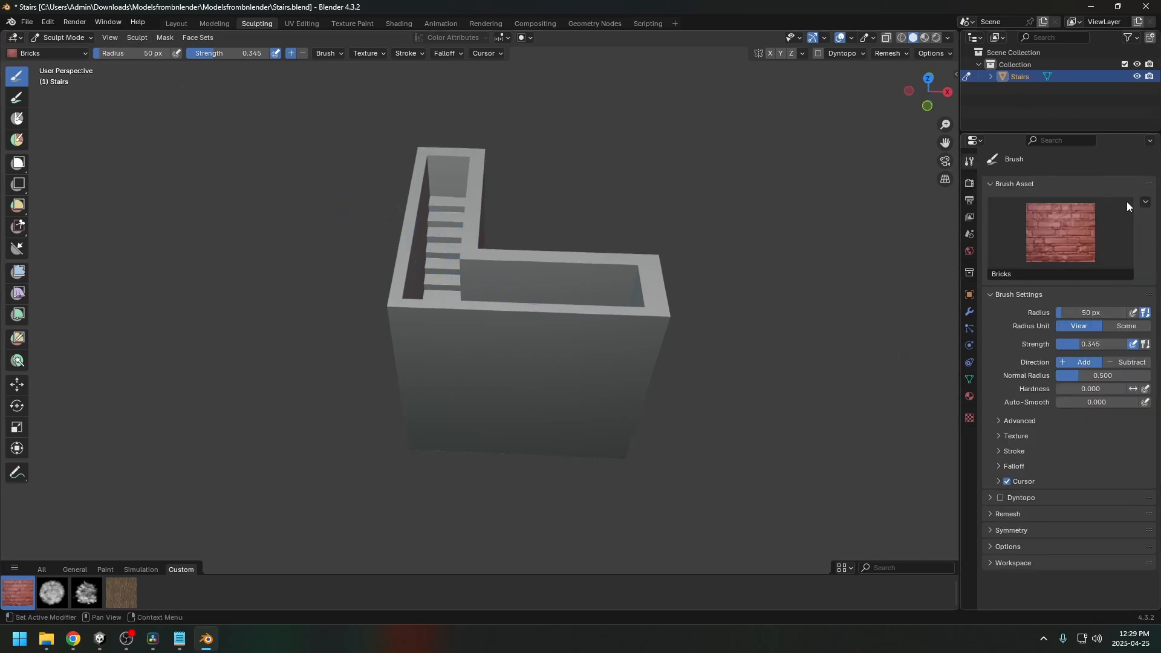
pyautogui.click(1145, 203)
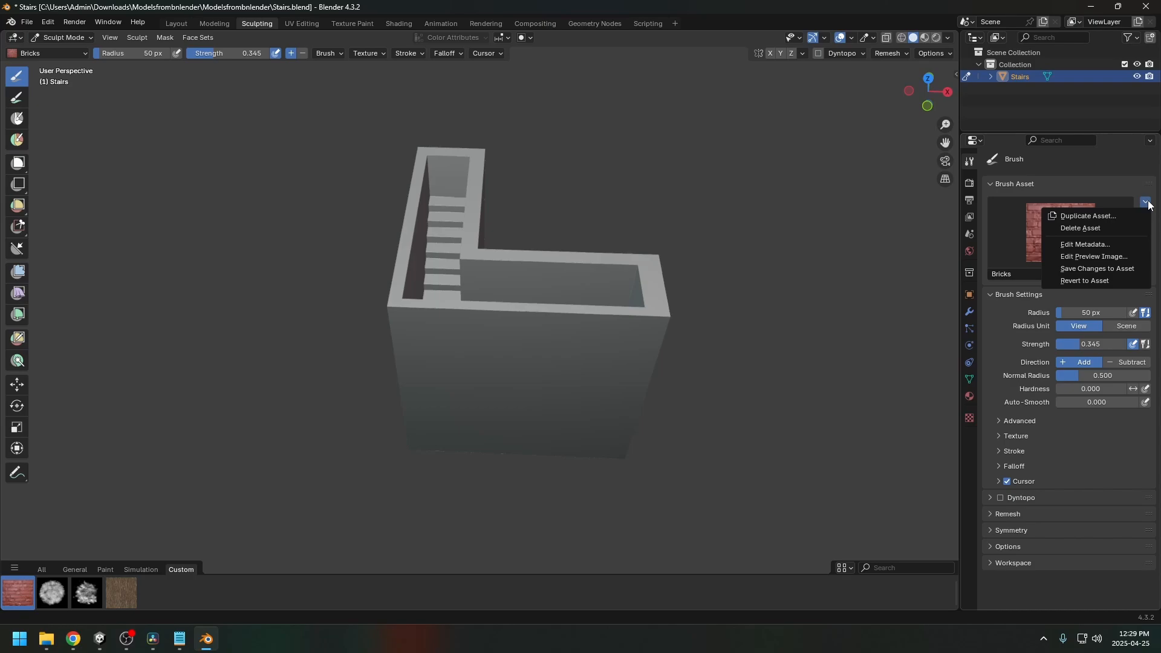
pyautogui.click(1093, 219)
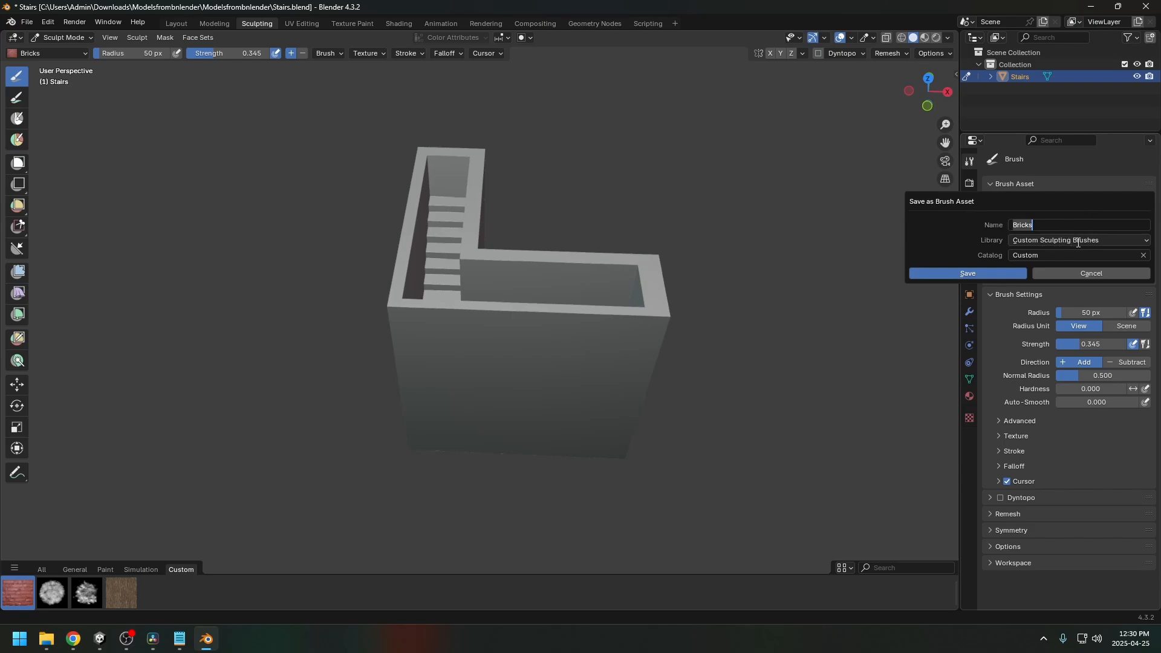
pyautogui.click(1145, 240)
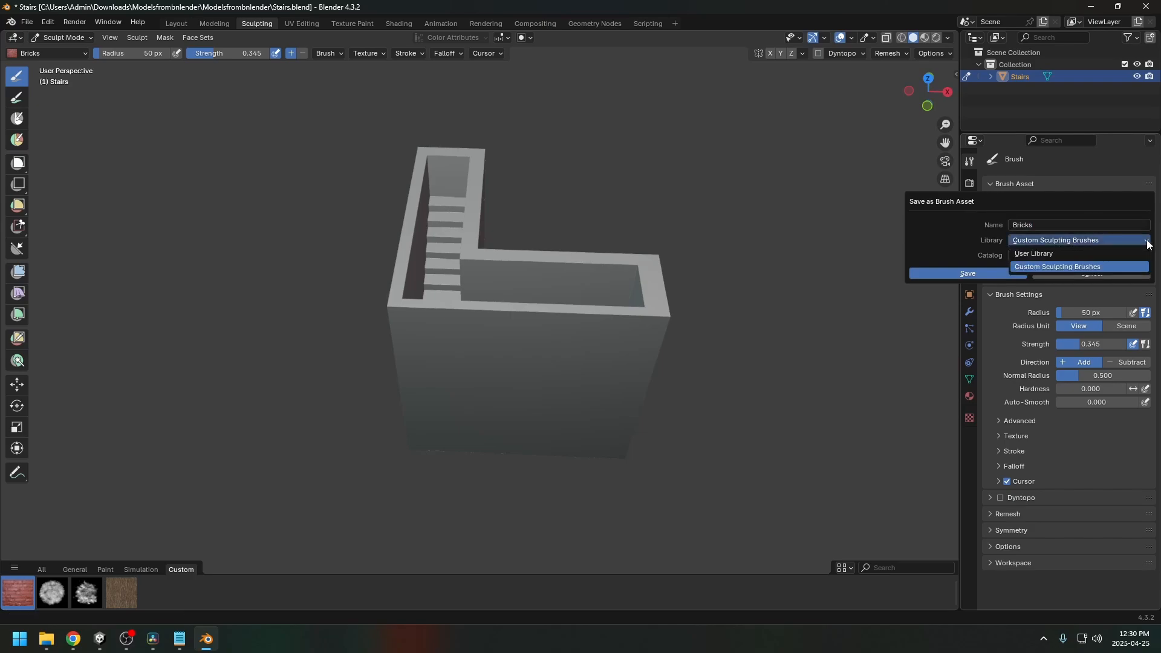
pyautogui.click(1070, 267)
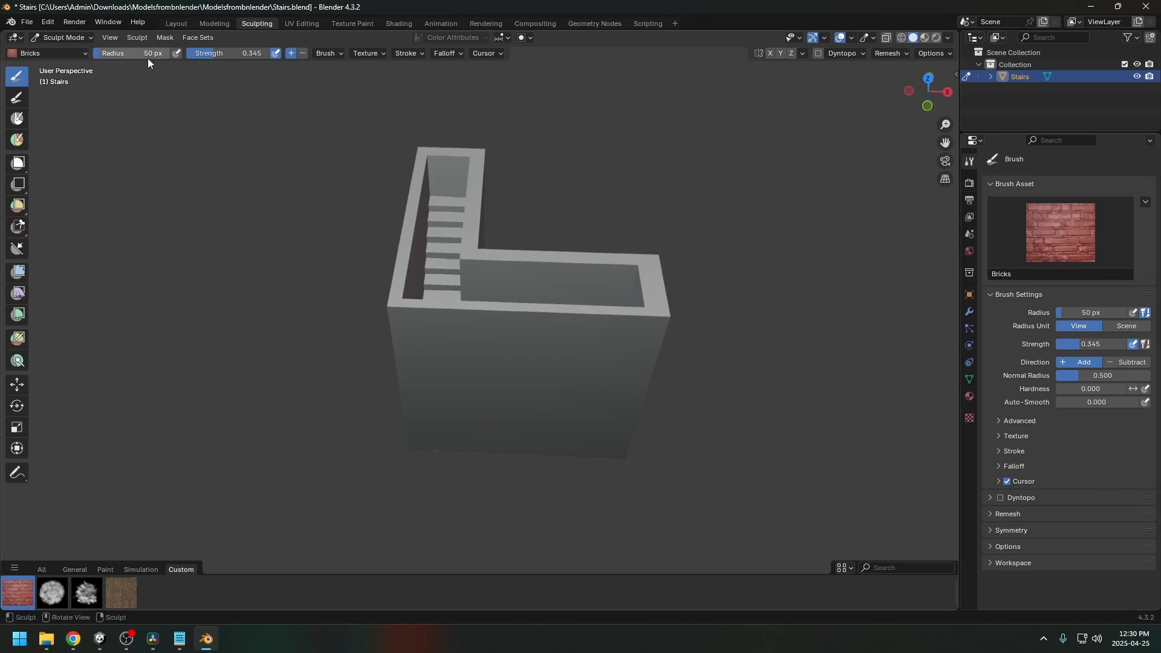
# Step: Review the asset library file paths in the preferences, then close the preferences
pyautogui.click(27, 22)
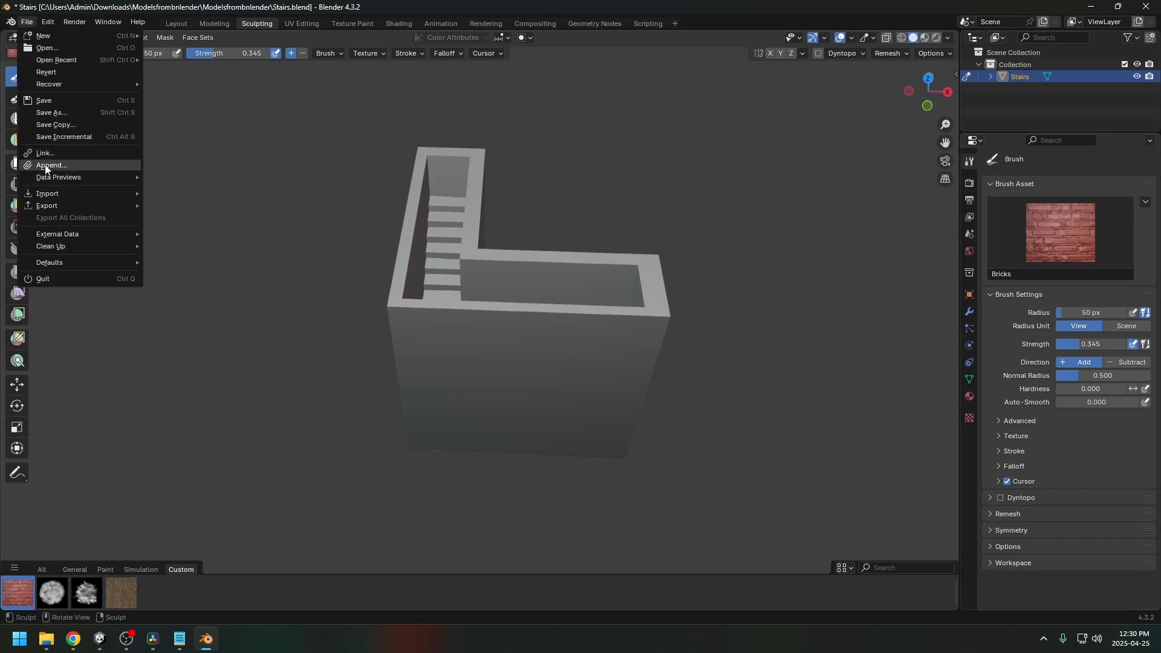
pyautogui.moveTo(51, 21)
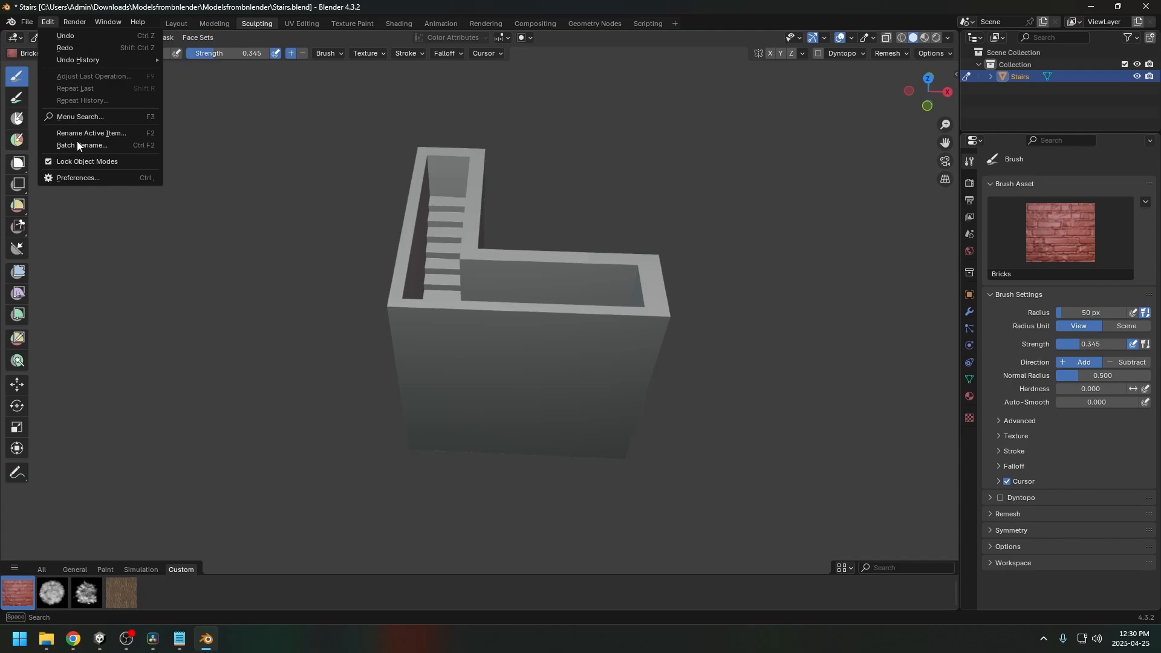
pyautogui.click(78, 177)
pyautogui.click(24, 256)
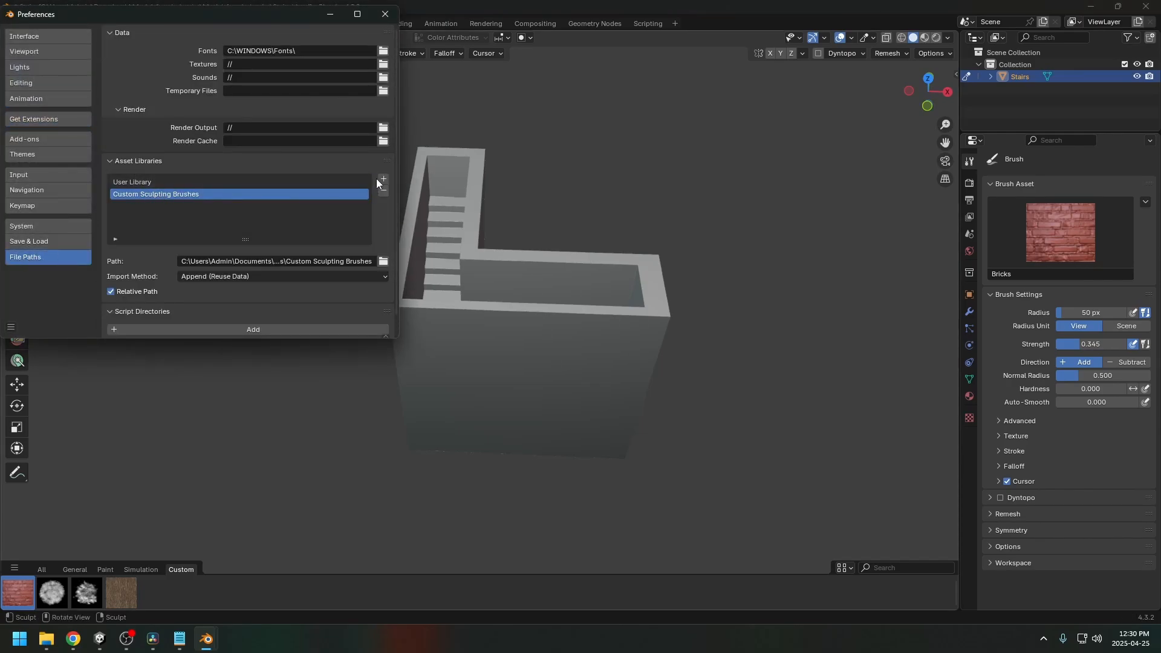
pyautogui.click(386, 14)
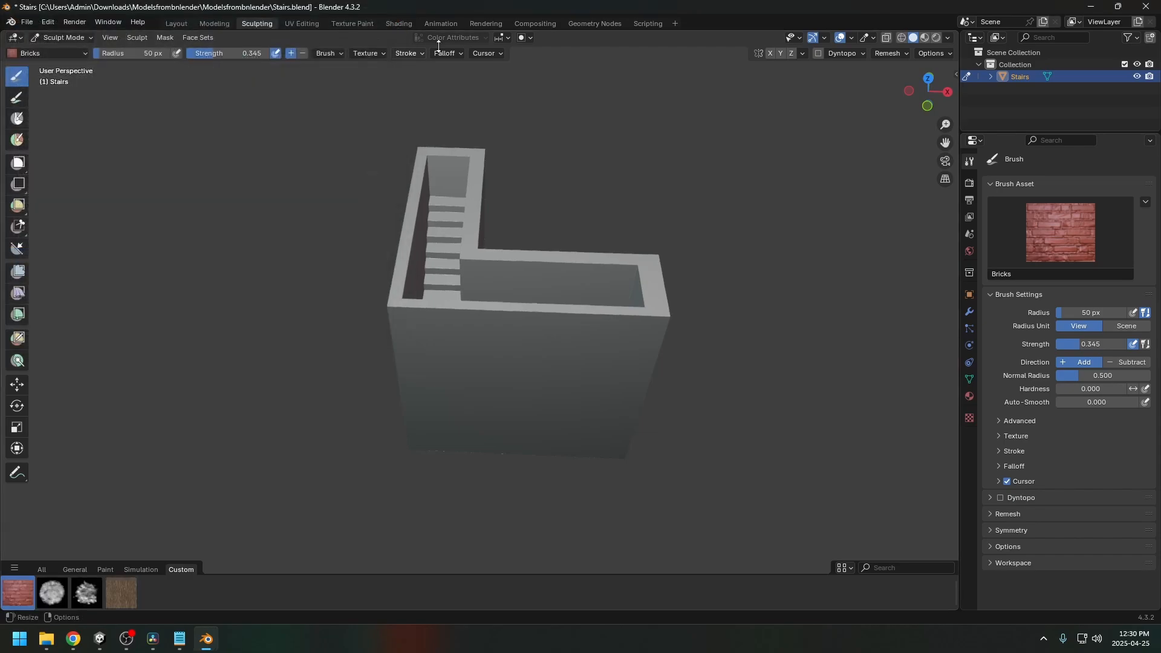
# Step: Check the catalog setting for duplicating the Bricks brush asset, then cancel the duplication
pyautogui.click(1144, 199)
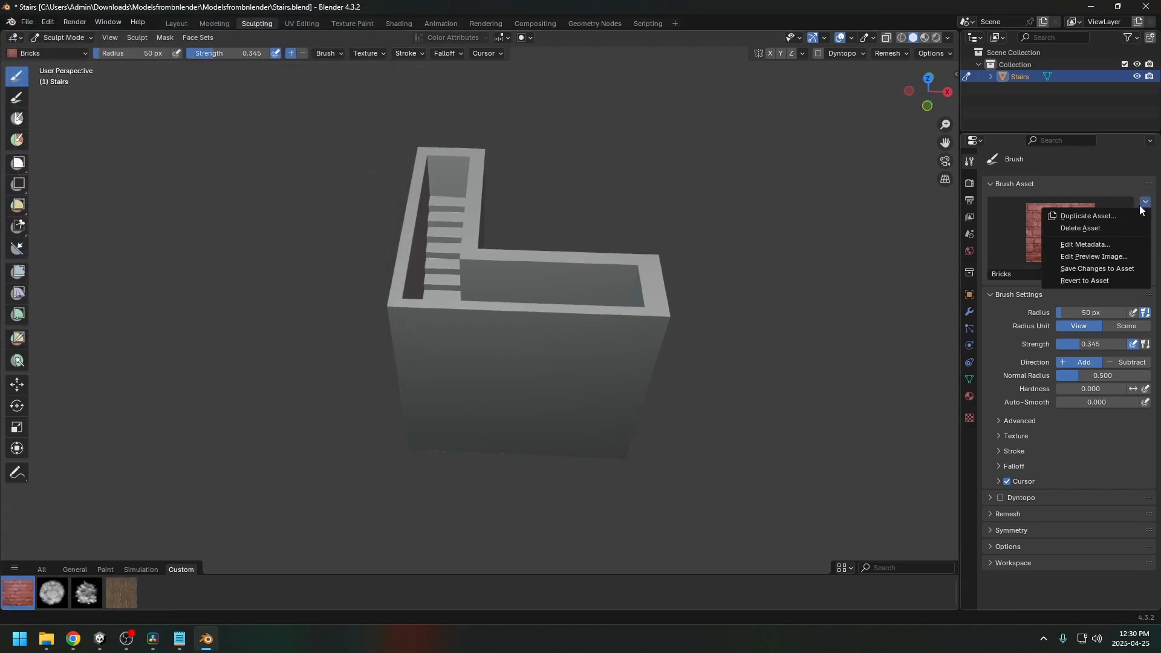
pyautogui.click(1093, 219)
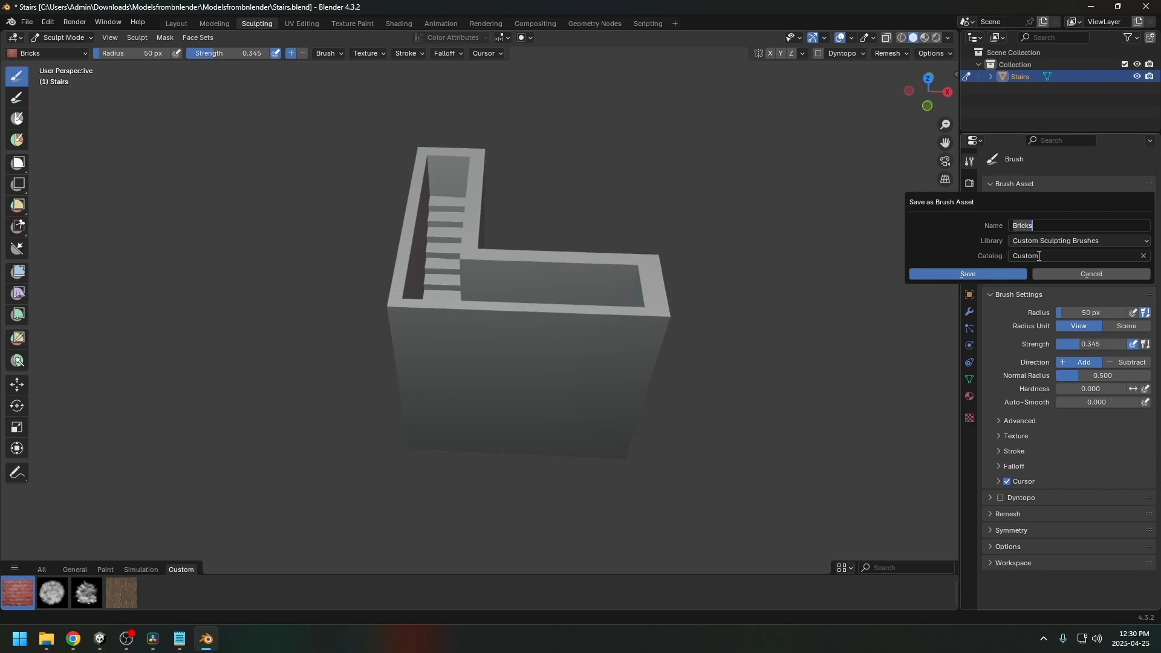
pyautogui.click(1071, 257)
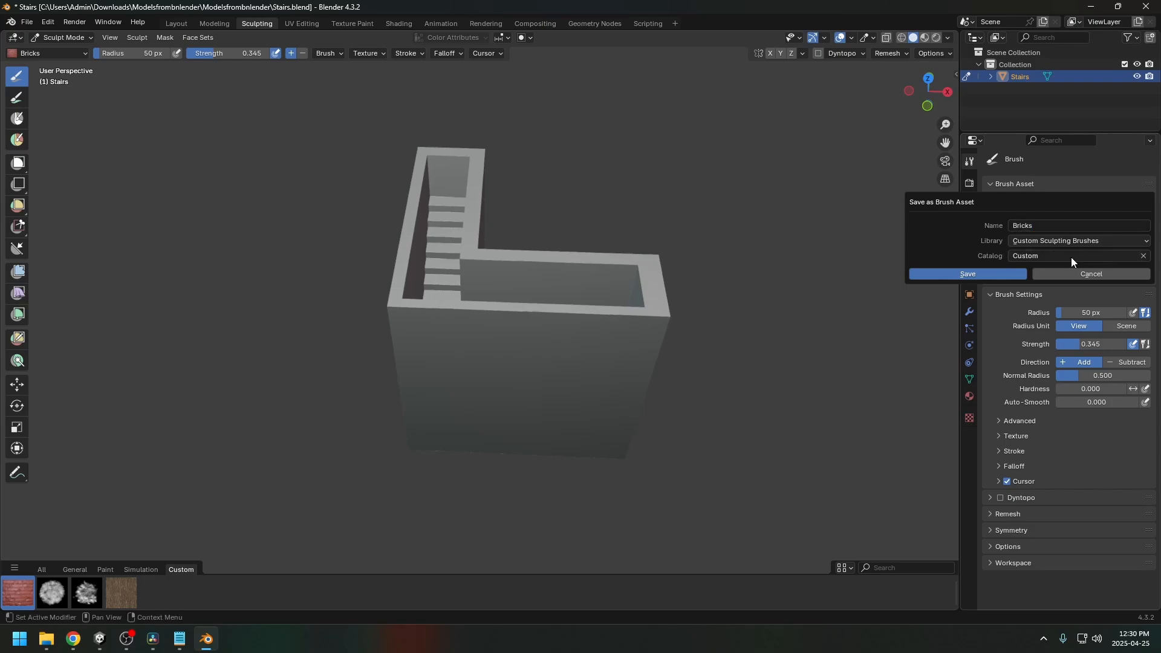
pyautogui.click(1104, 275)
# Step: Examine the Bricks brush's texture image and its mapping settings
pyautogui.click(969, 418)
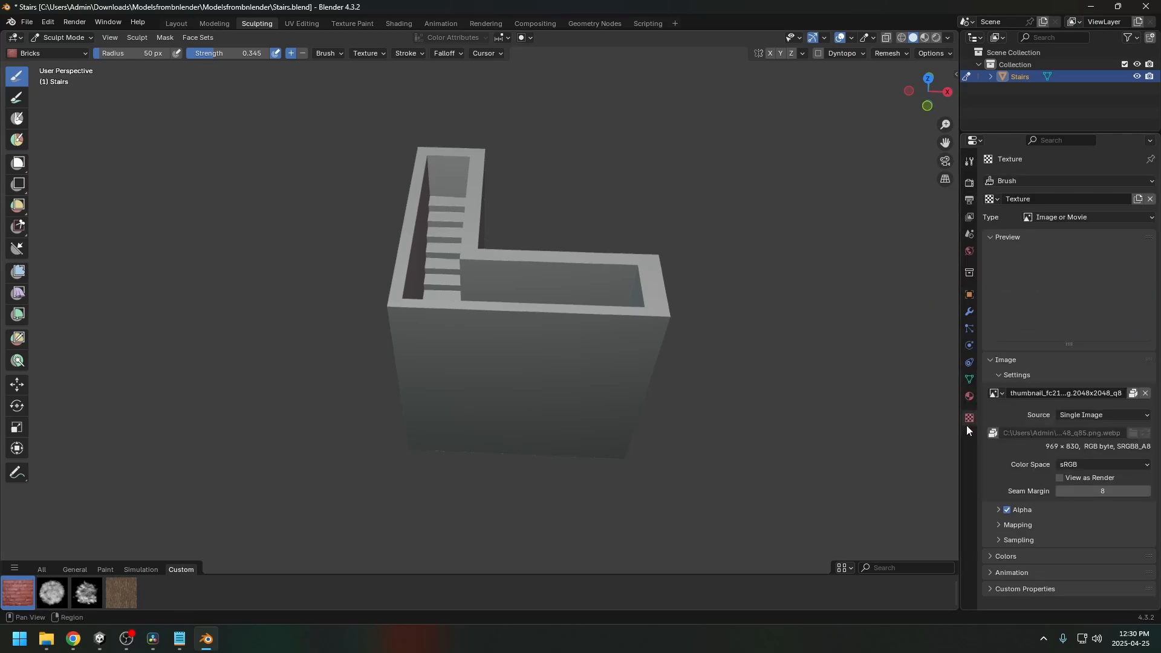
pyautogui.click(971, 163)
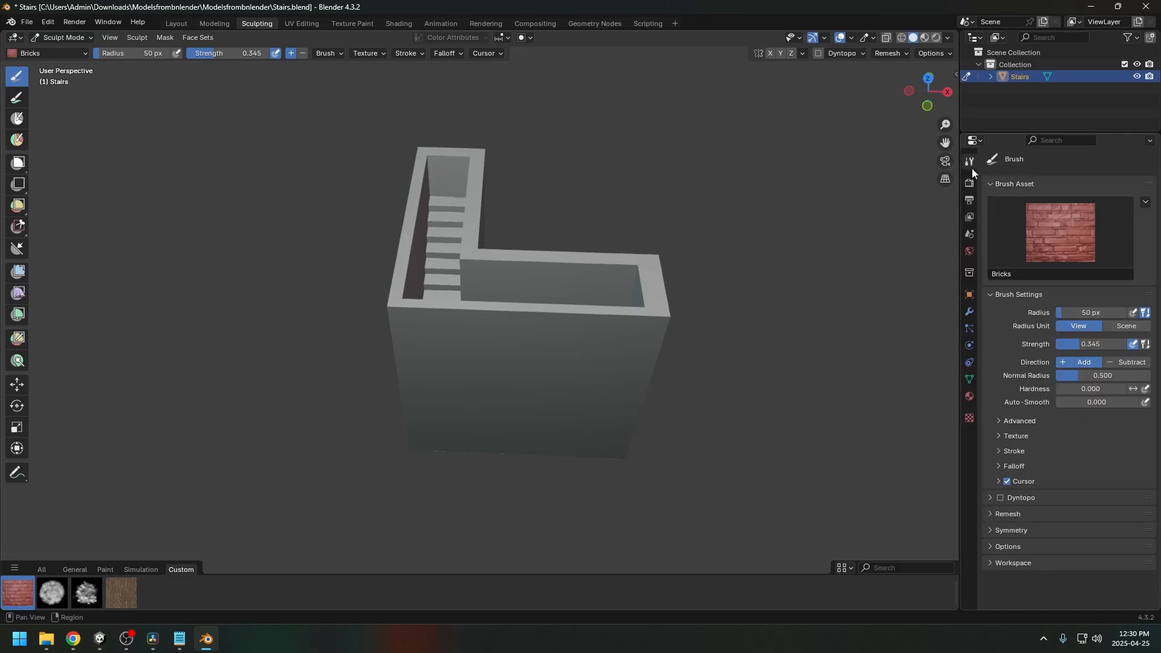
pyautogui.click(1006, 435)
pyautogui.scroll(-1, 1001, 454)
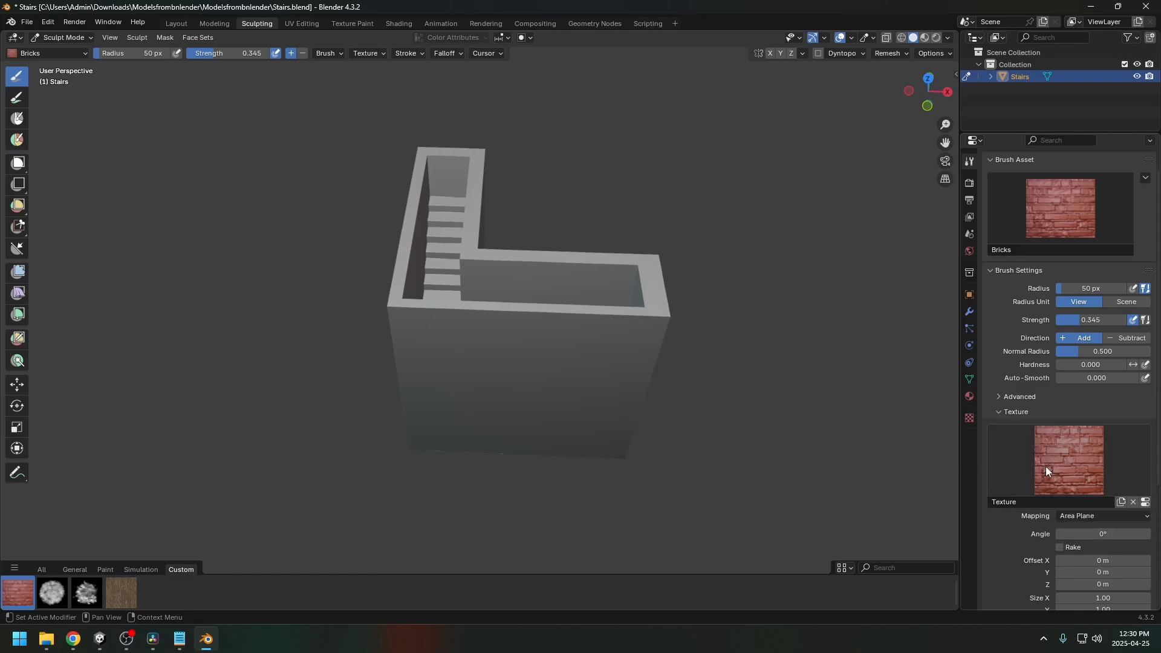
pyautogui.scroll(-2, 1032, 456)
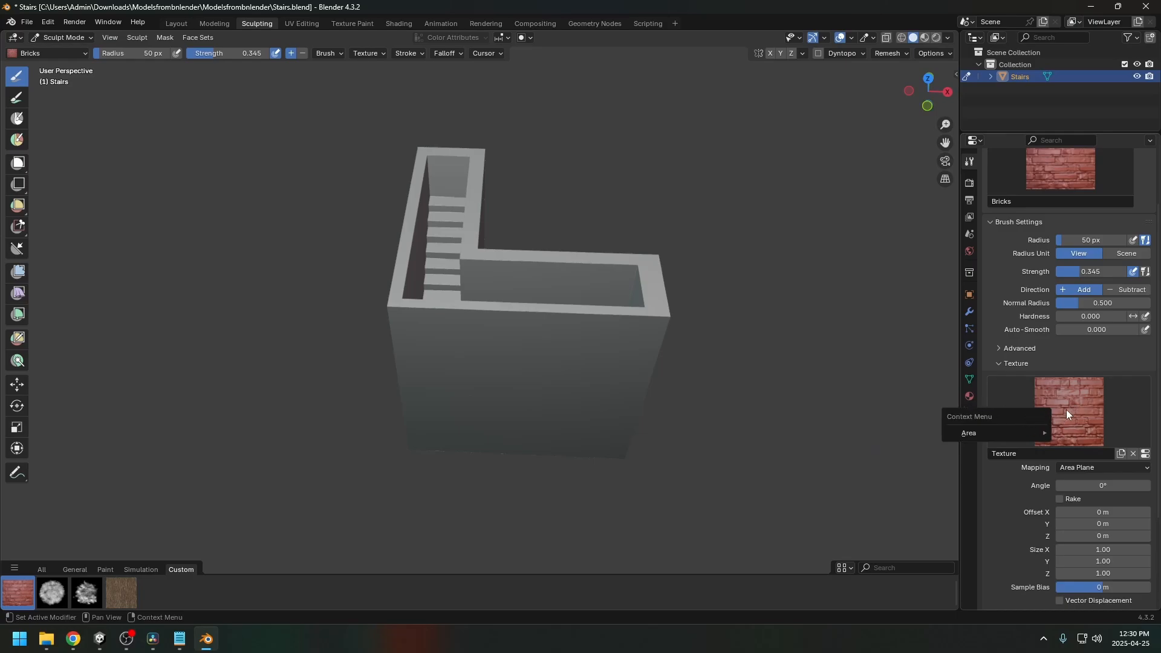
pyautogui.click(1088, 404)
pyautogui.click(1021, 444)
pyautogui.scroll(-5, 1008, 477)
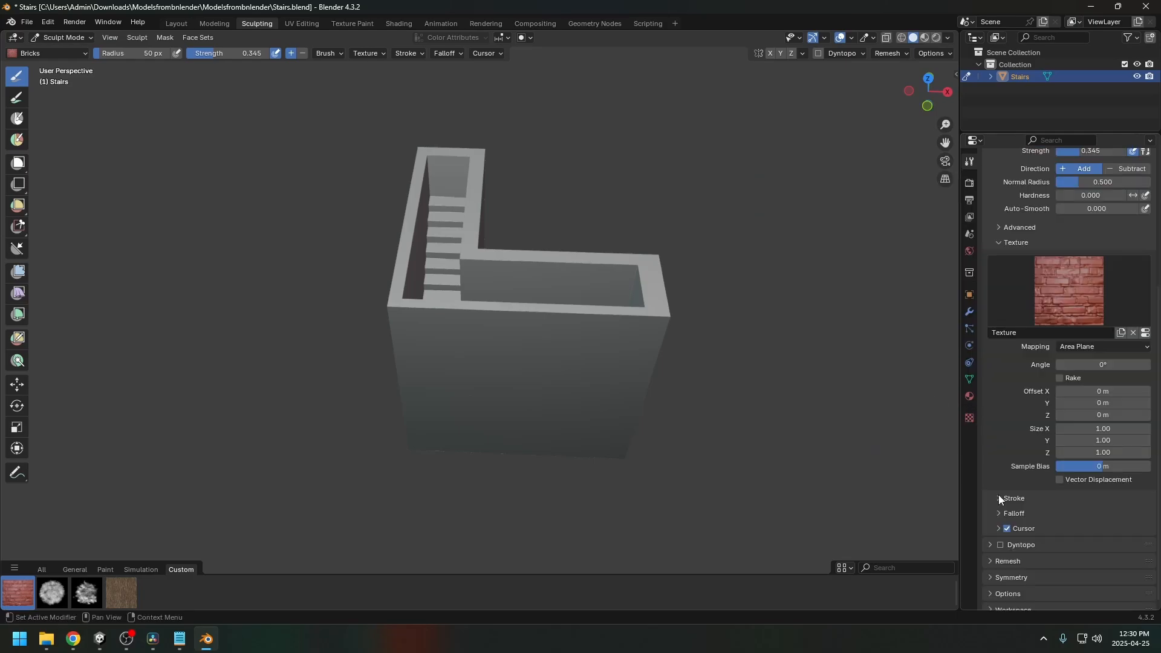
# Step: Expand the Bricks brush's stroke settings and choose Anchored as the stroke method
pyautogui.click(1000, 496)
pyautogui.scroll(-2, 1005, 501)
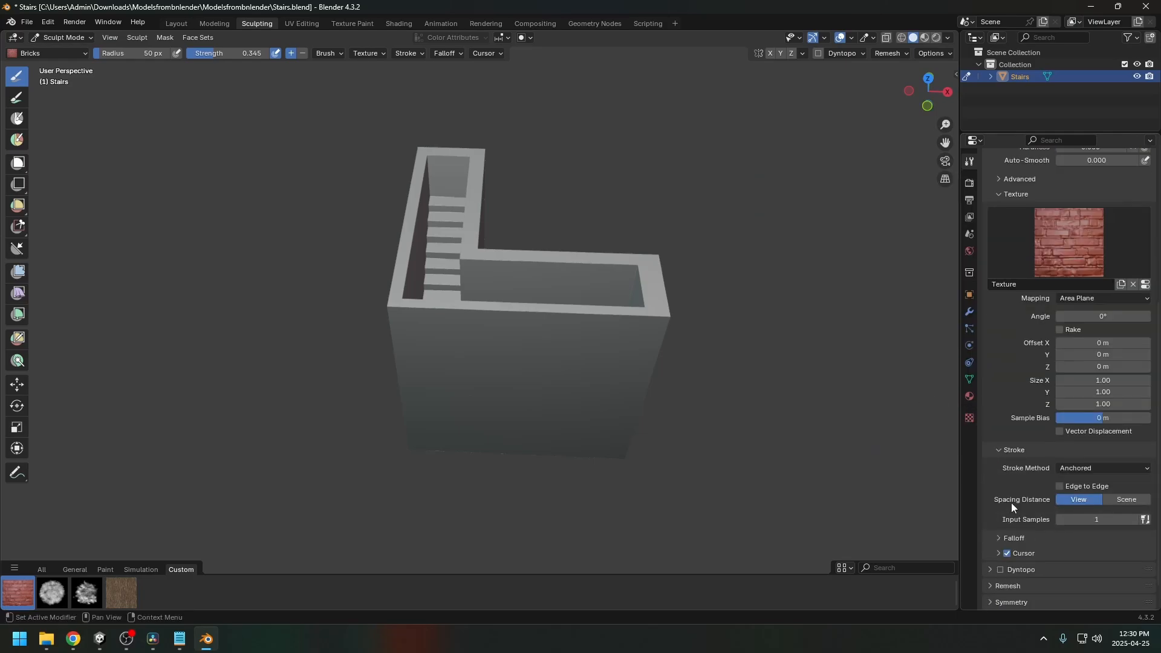
pyautogui.click(1089, 466)
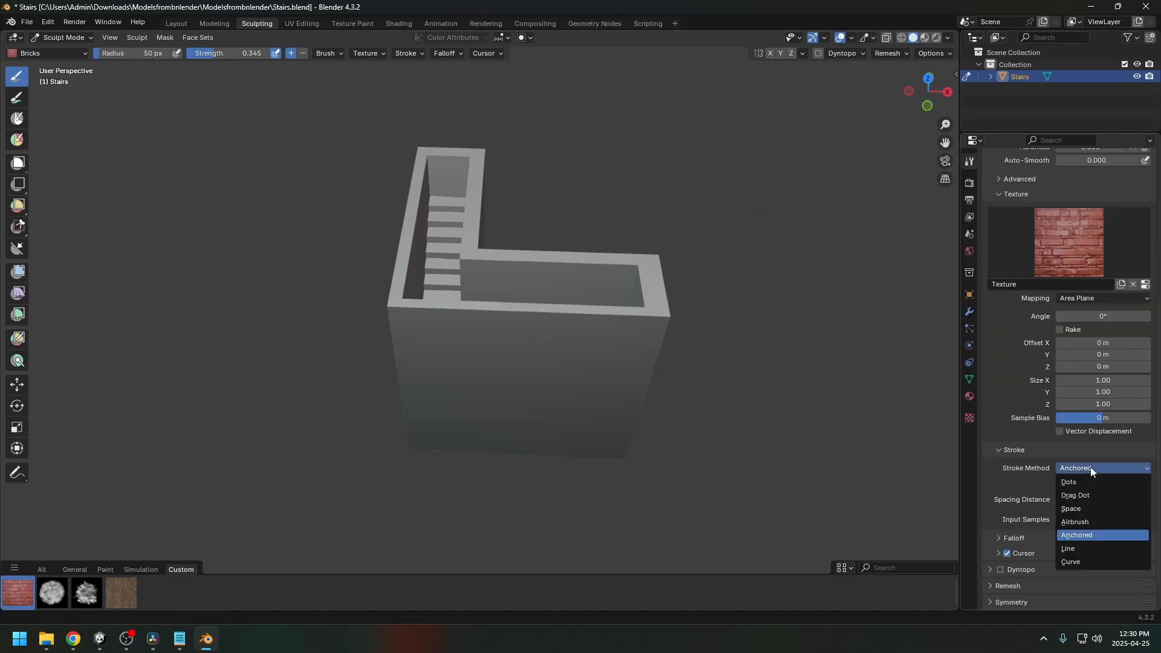
pyautogui.click(1078, 534)
# Step: Try stamping the brick pattern across the long outer wall with the Bricks brush
pyautogui.moveTo(536, 381); pyautogui.dragTo(617, 335, button='middle')
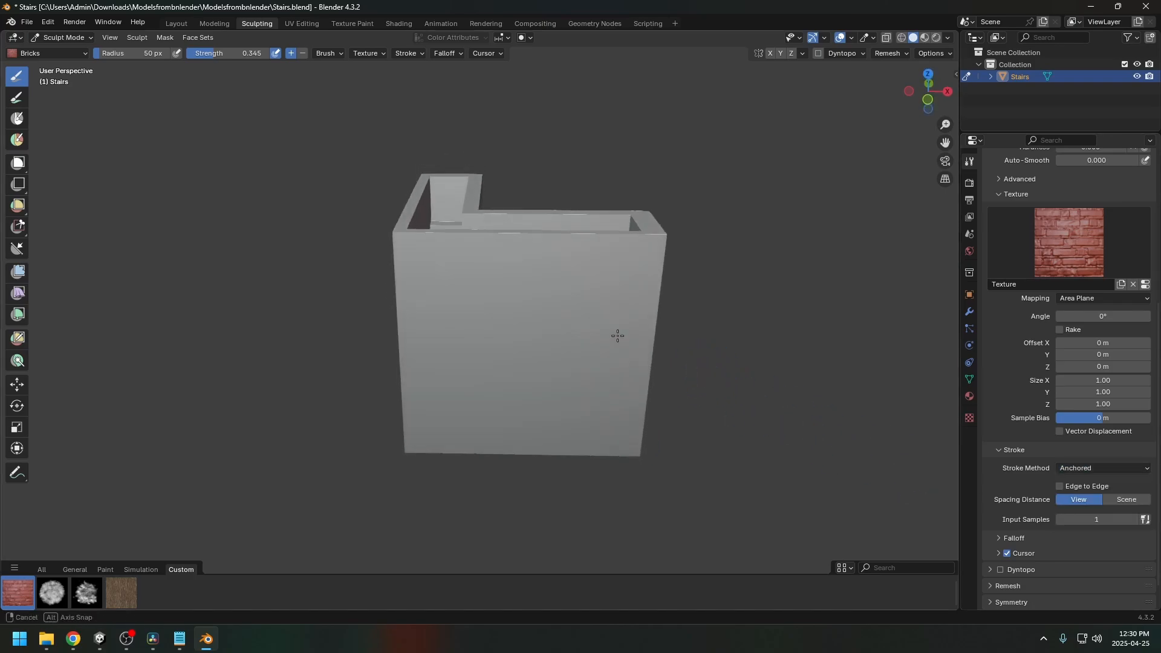
pyautogui.moveTo(507, 328)
pyautogui.mouseDown()
pyautogui.moveTo(605, 387)
pyautogui.moveTo(611, 333)
pyautogui.moveTo(518, 396)
pyautogui.mouseUp()
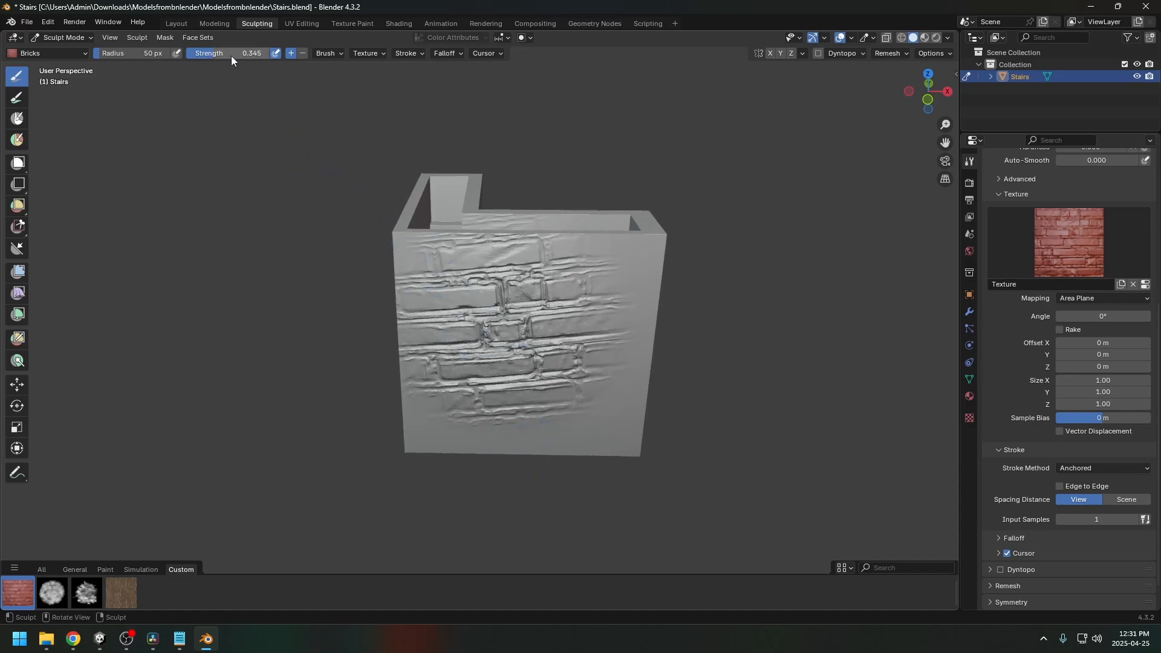
pyautogui.moveTo(583, 259); pyautogui.dragTo(584, 327, button='middle')
# Step: Frame the stairwell more closely and lower the Bricks brush's strength to about 0.193
pyautogui.scroll(4, 466, 336)
pyautogui.moveTo(443, 337)
pyautogui.mouseDown(button='middle')
pyautogui.moveTo(396, 322)
pyautogui.moveTo(357, 290)
pyautogui.moveTo(544, 267)
pyautogui.moveTo(445, 285)
pyautogui.moveTo(513, 308)
pyautogui.mouseUp(button='middle')
pyautogui.moveTo(244, 55); pyautogui.dragTo(235, 55)
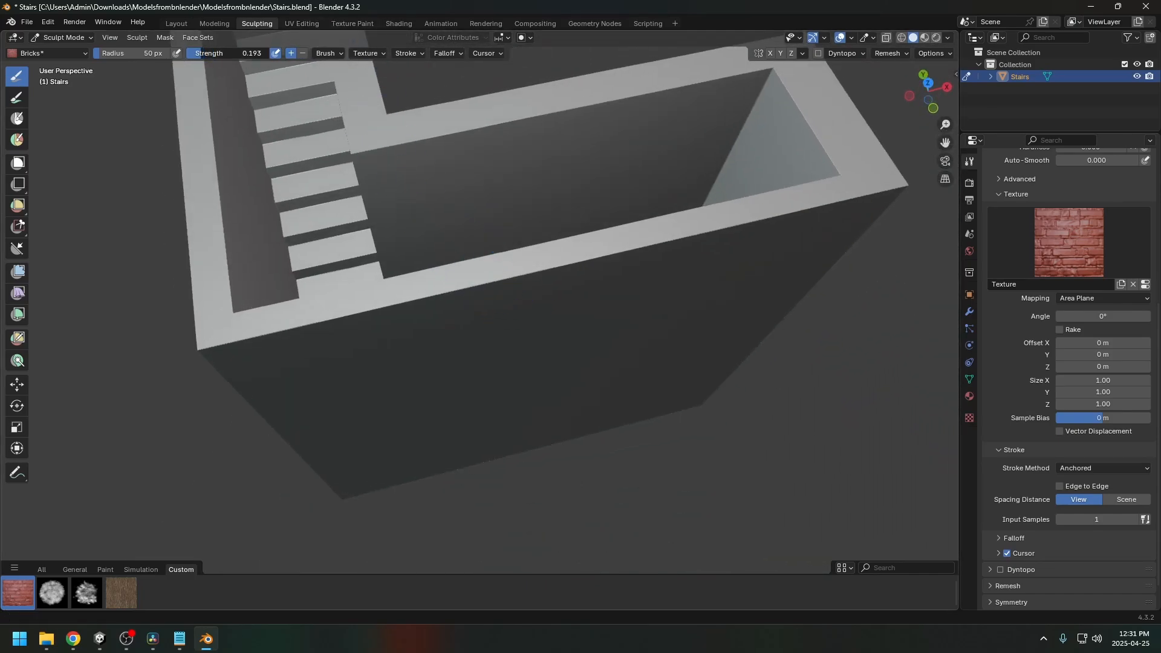
# Step: Stamp the brick pattern over the upper and lower parts of the stairwell's front outer wall with the Bricks brush
pyautogui.moveTo(453, 220)
pyautogui.mouseDown(button='middle')
pyautogui.moveTo(438, 212)
pyautogui.moveTo(488, 215)
pyautogui.moveTo(453, 260)
pyautogui.mouseUp(button='middle')
pyautogui.moveTo(454, 259)
pyautogui.mouseDown()
pyautogui.moveTo(510, 344)
pyautogui.moveTo(451, 389)
pyautogui.mouseUp()
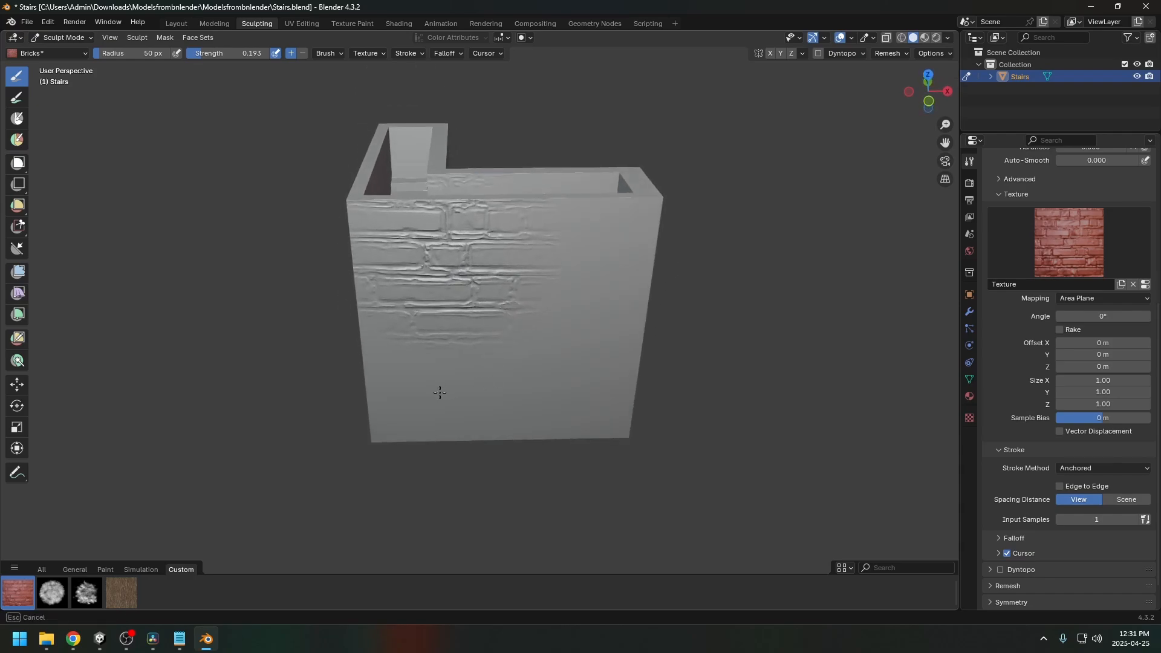
pyautogui.keyDown('shift'); pyautogui.moveTo(443, 393); pyautogui.dragTo(495, 281, button='middle'); pyautogui.keyUp('shift')
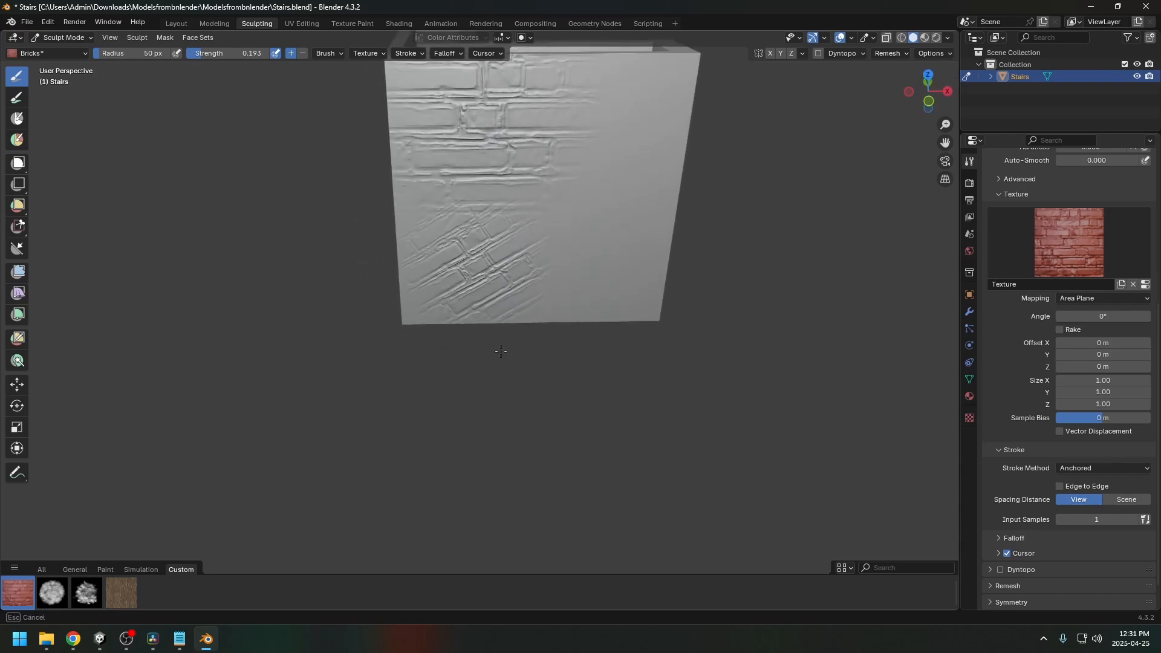
pyautogui.moveTo(471, 371); pyautogui.dragTo(458, 275, button='middle')
pyautogui.moveTo(452, 152)
pyautogui.mouseDown()
pyautogui.moveTo(485, 194)
pyautogui.moveTo(464, 292)
pyautogui.moveTo(441, 300)
pyautogui.moveTo(446, 315)
pyautogui.moveTo(428, 288)
pyautogui.moveTo(469, 369)
pyautogui.mouseUp()
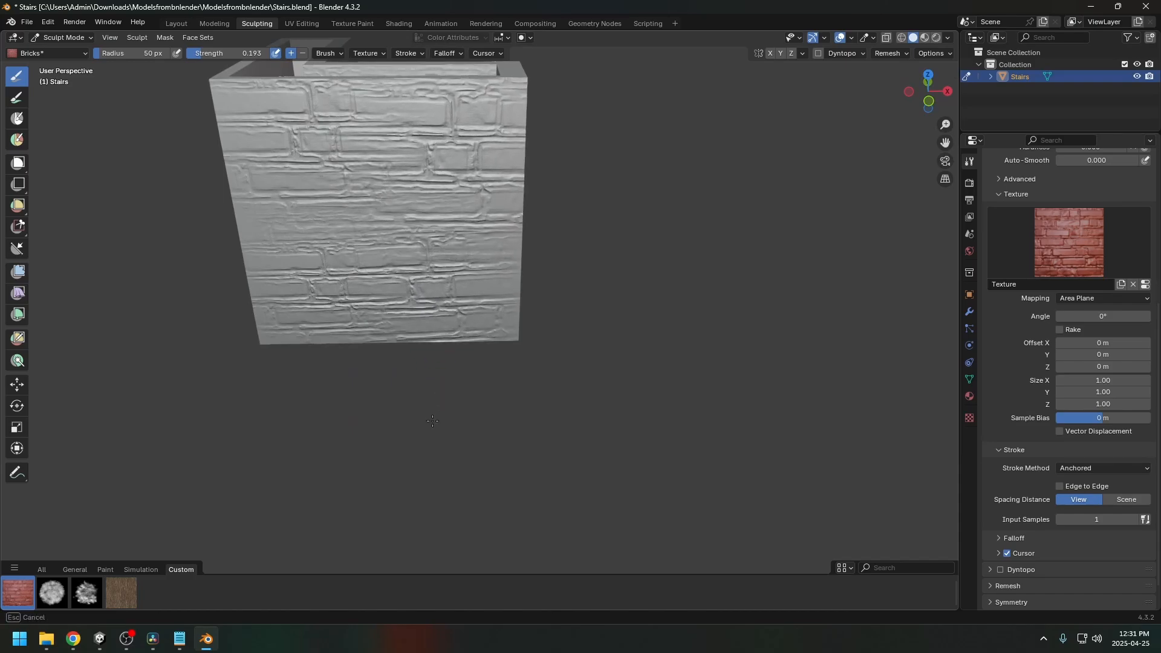
pyautogui.moveTo(433, 421); pyautogui.dragTo(430, 418)
# Step: Cover the long outer side wall with overlapping brick stamps, filling the gaps down to its lower edge
pyautogui.moveTo(431, 418)
pyautogui.mouseDown(button='middle')
pyautogui.moveTo(448, 350)
pyautogui.moveTo(493, 319)
pyautogui.moveTo(430, 264)
pyautogui.mouseUp(button='middle')
pyautogui.moveTo(430, 264)
pyautogui.mouseDown()
pyautogui.moveTo(534, 373)
pyautogui.moveTo(430, 430)
pyautogui.moveTo(448, 436)
pyautogui.moveTo(262, 278)
pyautogui.moveTo(270, 433)
pyautogui.moveTo(257, 446)
pyautogui.moveTo(268, 447)
pyautogui.mouseUp()
pyautogui.moveTo(506, 450); pyautogui.dragTo(509, 553)
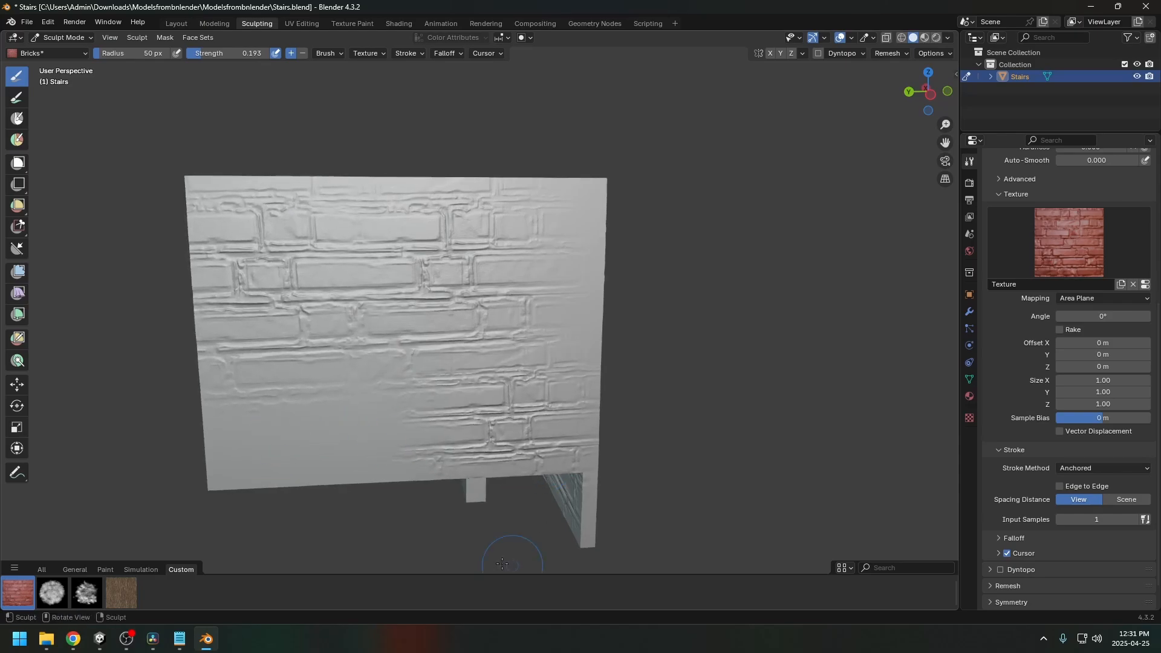
pyautogui.moveTo(303, 450); pyautogui.dragTo(312, 553)
pyautogui.keyDown('shift'); pyautogui.moveTo(515, 331); pyautogui.dragTo(455, 303, button='middle'); pyautogui.keyUp('shift')
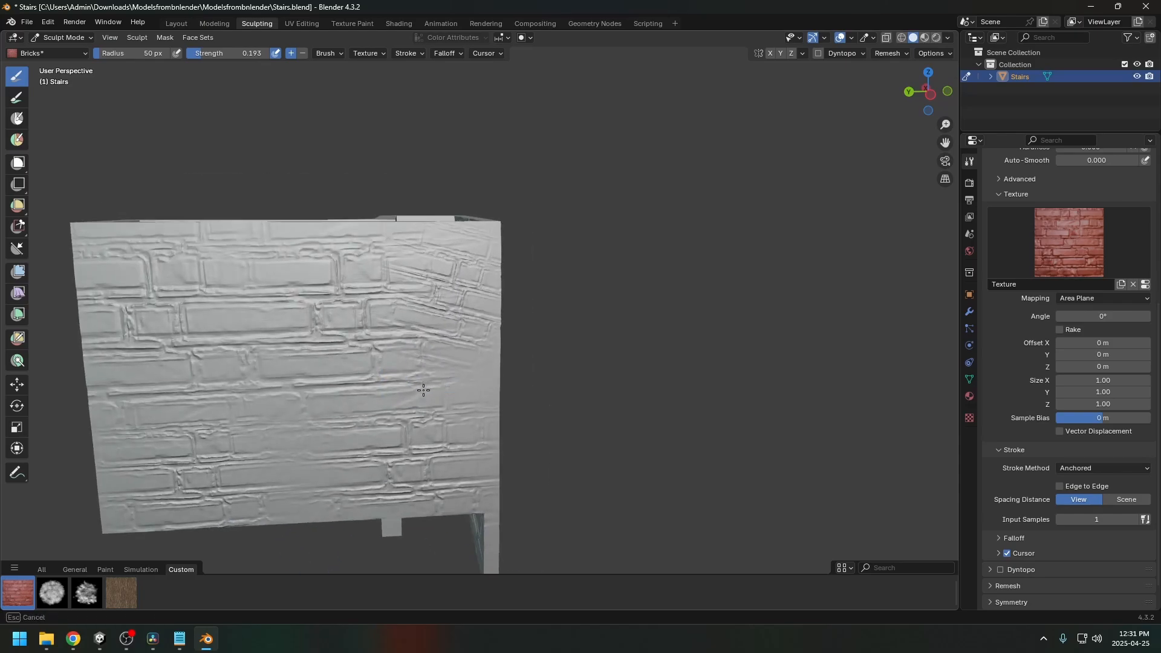
pyautogui.moveTo(449, 434); pyautogui.dragTo(453, 478)
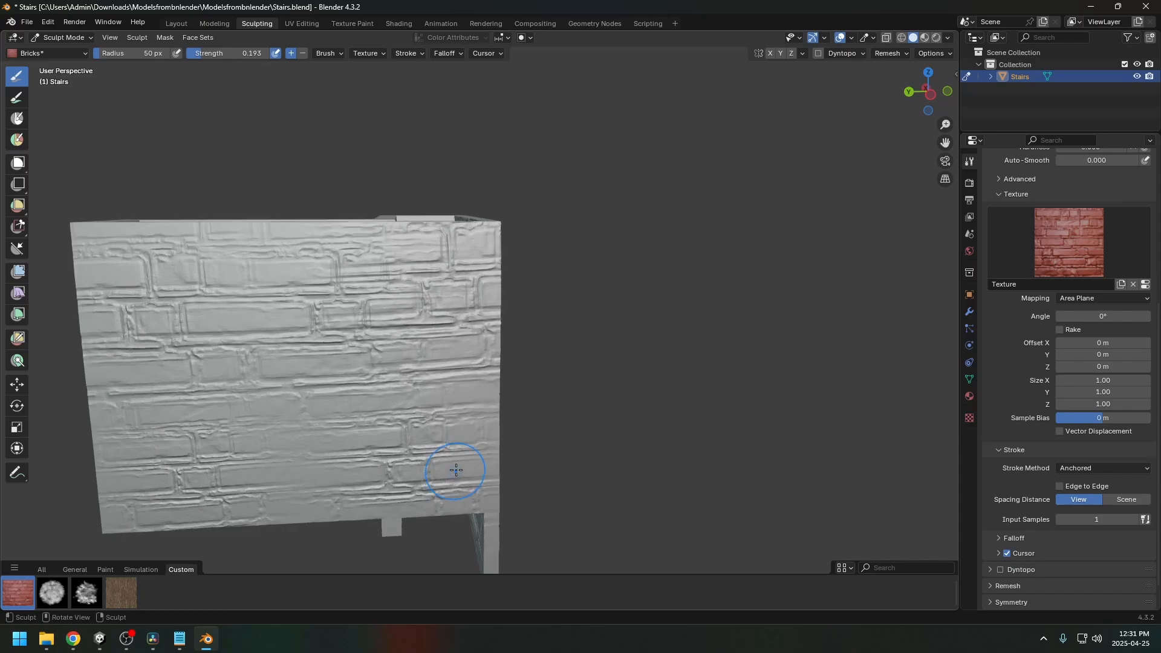
# Step: Continue the brick stamps on the next outer wall faces around the stairwell
pyautogui.moveTo(454, 478); pyautogui.dragTo(515, 310, button='middle')
pyautogui.moveTo(517, 258); pyautogui.dragTo(532, 399)
pyautogui.moveTo(531, 402); pyautogui.dragTo(535, 457)
pyautogui.moveTo(444, 284); pyautogui.dragTo(580, 262, button='middle')
pyautogui.moveTo(548, 266); pyautogui.dragTo(532, 473)
# Step: Stamp bricks over the outer wall face at the L's inner corner, including its lower corners
pyautogui.moveTo(482, 334); pyautogui.dragTo(467, 329, button='middle')
pyautogui.moveTo(472, 314); pyautogui.dragTo(460, 461)
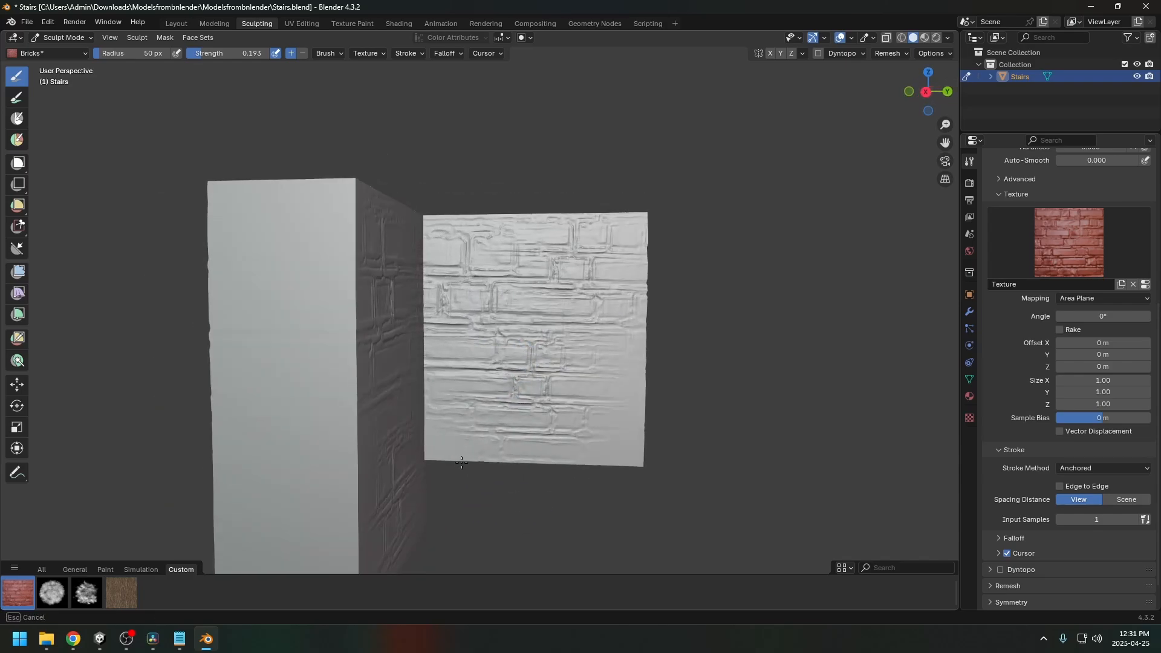
pyautogui.moveTo(468, 401); pyautogui.dragTo(484, 464)
pyautogui.moveTo(618, 421); pyautogui.dragTo(605, 471)
# Step: Switch to the top view and stamp the brick pattern on both halves of the first tread in the Y-direction flight
pyautogui.moveTo(550, 396); pyautogui.dragTo(426, 505, button='middle')
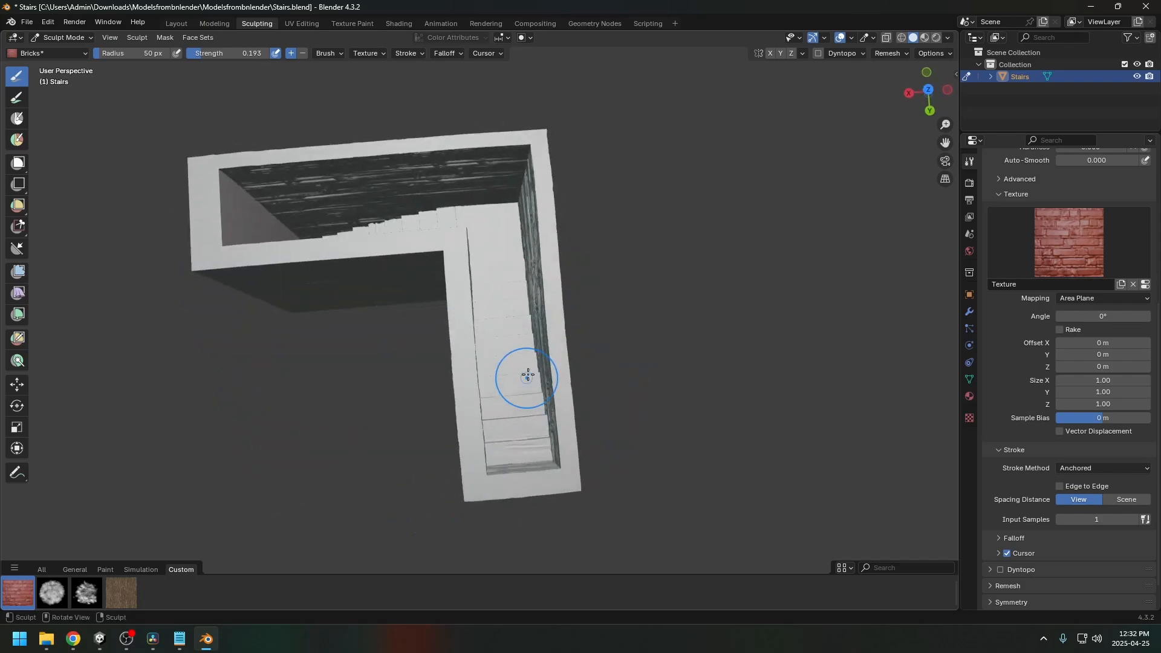
pyautogui.keyDown('shift'); pyautogui.moveTo(526, 377); pyautogui.dragTo(464, 320, button='middle'); pyautogui.keyUp('shift')
pyautogui.scroll(7, 464, 389)
pyautogui.keyDown('shift'); pyautogui.moveTo(443, 382); pyautogui.dragTo(464, 355, button='middle'); pyautogui.keyUp('shift')
pyautogui.scroll(3, 464, 355)
pyautogui.keyDown('shift'); pyautogui.moveTo(483, 263); pyautogui.dragTo(497, 234, button='middle'); pyautogui.keyUp('shift')
pyautogui.press('KP_7')
pyautogui.moveTo(526, 224)
pyautogui.mouseDown()
pyautogui.moveTo(556, 254)
pyautogui.moveTo(523, 319)
pyautogui.mouseUp()
pyautogui.moveTo(415, 230)
pyautogui.mouseDown()
pyautogui.moveTo(446, 267)
pyautogui.moveTo(415, 310)
pyautogui.mouseUp()
# Step: Stamp bricks on the next three treads of the Y-direction flight, using two stamps per tread
pyautogui.keyDown('shift'); pyautogui.moveTo(450, 321); pyautogui.dragTo(454, 255, button='middle'); pyautogui.keyUp('shift')
pyautogui.moveTo(551, 249)
pyautogui.mouseDown()
pyautogui.moveTo(569, 311)
pyautogui.moveTo(548, 332)
pyautogui.mouseUp()
pyautogui.moveTo(427, 255)
pyautogui.mouseDown()
pyautogui.moveTo(451, 301)
pyautogui.moveTo(423, 328)
pyautogui.mouseUp()
pyautogui.moveTo(559, 341)
pyautogui.mouseDown()
pyautogui.moveTo(580, 403)
pyautogui.moveTo(566, 412)
pyautogui.mouseUp()
pyautogui.moveTo(429, 346)
pyautogui.mouseDown()
pyautogui.moveTo(465, 391)
pyautogui.moveTo(434, 433)
pyautogui.mouseUp()
pyautogui.keyDown('shift'); pyautogui.moveTo(501, 428); pyautogui.dragTo(512, 339, button='middle'); pyautogui.keyUp('shift')
pyautogui.moveTo(552, 340); pyautogui.dragTo(556, 435)
pyautogui.moveTo(429, 424); pyautogui.dragTo(441, 426)
# Step: Continue stamping bricks side by side on the middle treads of the Y-direction flight
pyautogui.keyDown('shift'); pyautogui.moveTo(517, 443); pyautogui.dragTo(525, 310, button='middle'); pyautogui.keyUp('shift')
pyautogui.moveTo(554, 293); pyautogui.dragTo(556, 381)
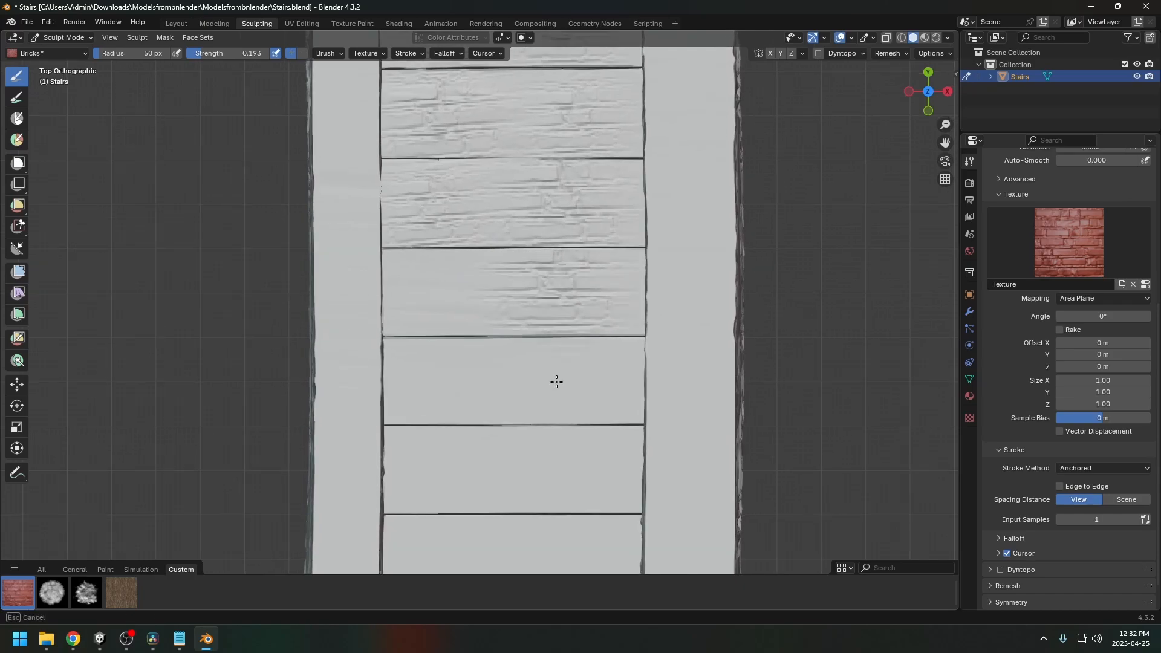
pyautogui.moveTo(440, 365); pyautogui.dragTo(435, 369)
pyautogui.keyDown('shift'); pyautogui.moveTo(492, 408); pyautogui.dragTo(481, 336, button='middle'); pyautogui.keyUp('shift')
pyautogui.moveTo(546, 308)
pyautogui.mouseDown()
pyautogui.moveTo(583, 350)
pyautogui.moveTo(552, 394)
pyautogui.mouseUp()
pyautogui.moveTo(437, 312)
pyautogui.mouseDown()
pyautogui.moveTo(445, 388)
pyautogui.moveTo(420, 365)
pyautogui.moveTo(438, 353)
pyautogui.mouseUp()
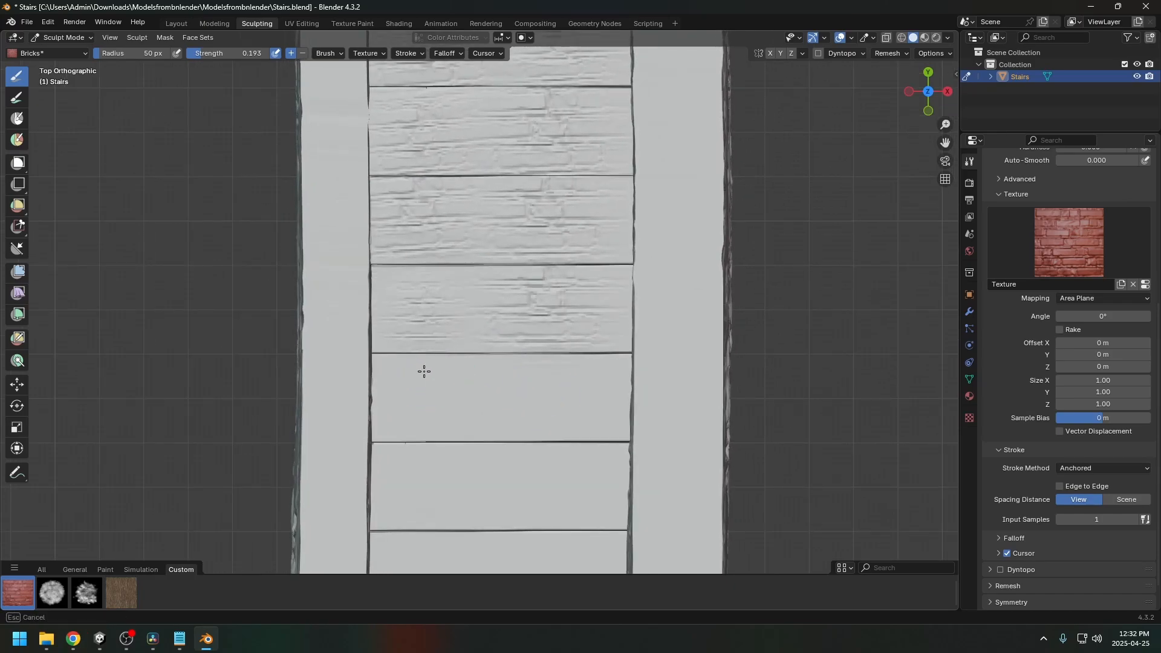
pyautogui.moveTo(423, 392); pyautogui.dragTo(422, 394)
# Step: Stamp bricks on the remaining treads of the Y-direction flight and one large brick stamp on the corner landing
pyautogui.keyDown('shift'); pyautogui.moveTo(464, 433); pyautogui.dragTo(474, 336, button='middle'); pyautogui.keyUp('shift')
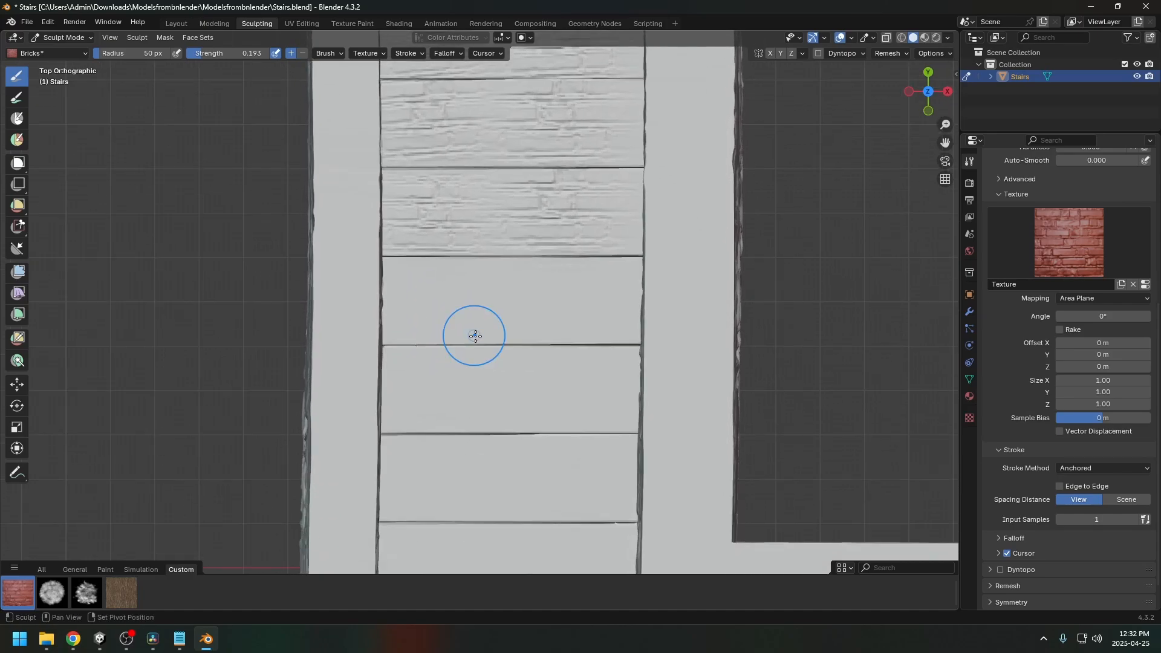
pyautogui.moveTo(552, 292)
pyautogui.mouseDown()
pyautogui.moveTo(586, 393)
pyautogui.moveTo(550, 399)
pyautogui.mouseUp()
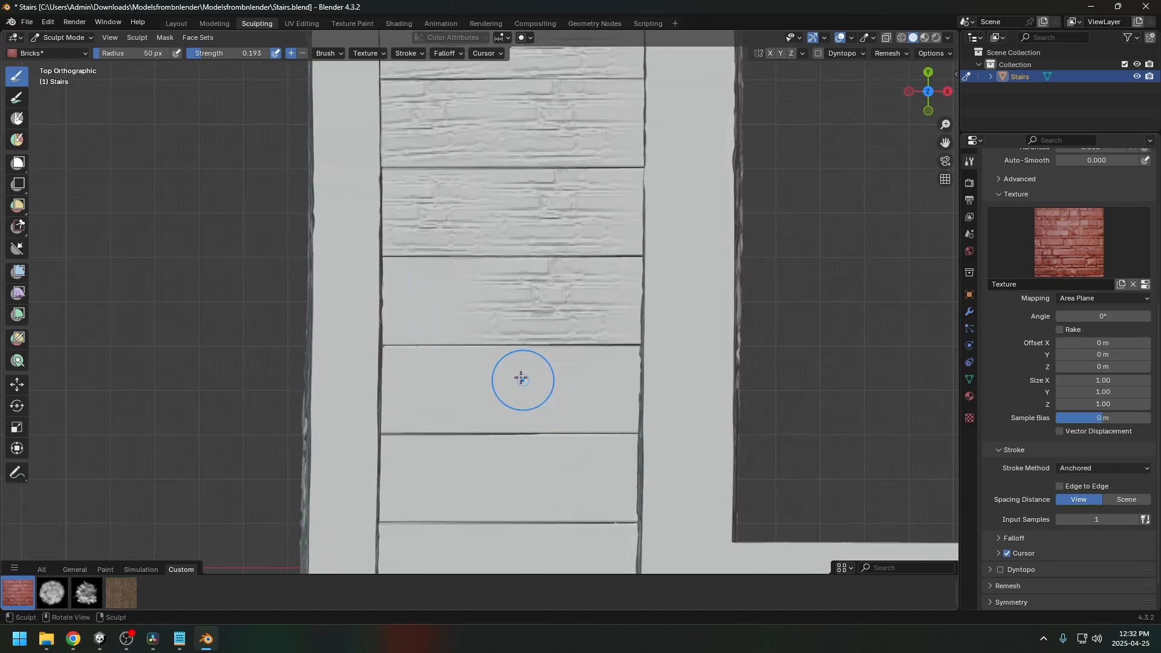
pyautogui.moveTo(431, 302); pyautogui.dragTo(476, 354)
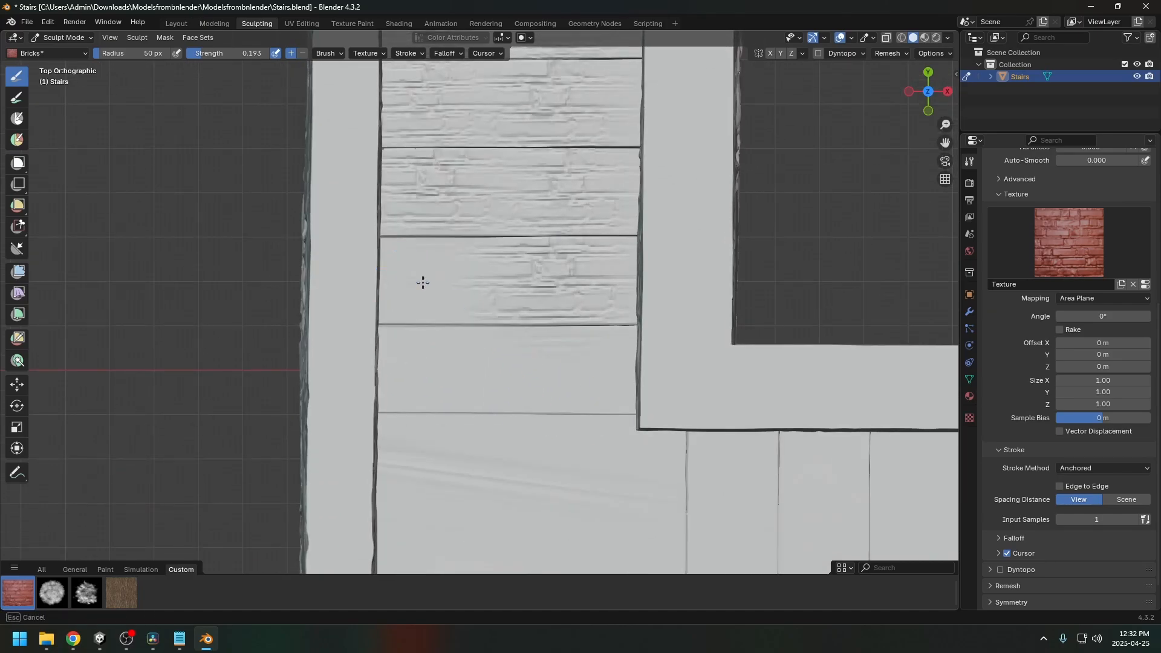
pyautogui.moveTo(544, 299); pyautogui.dragTo(713, 308)
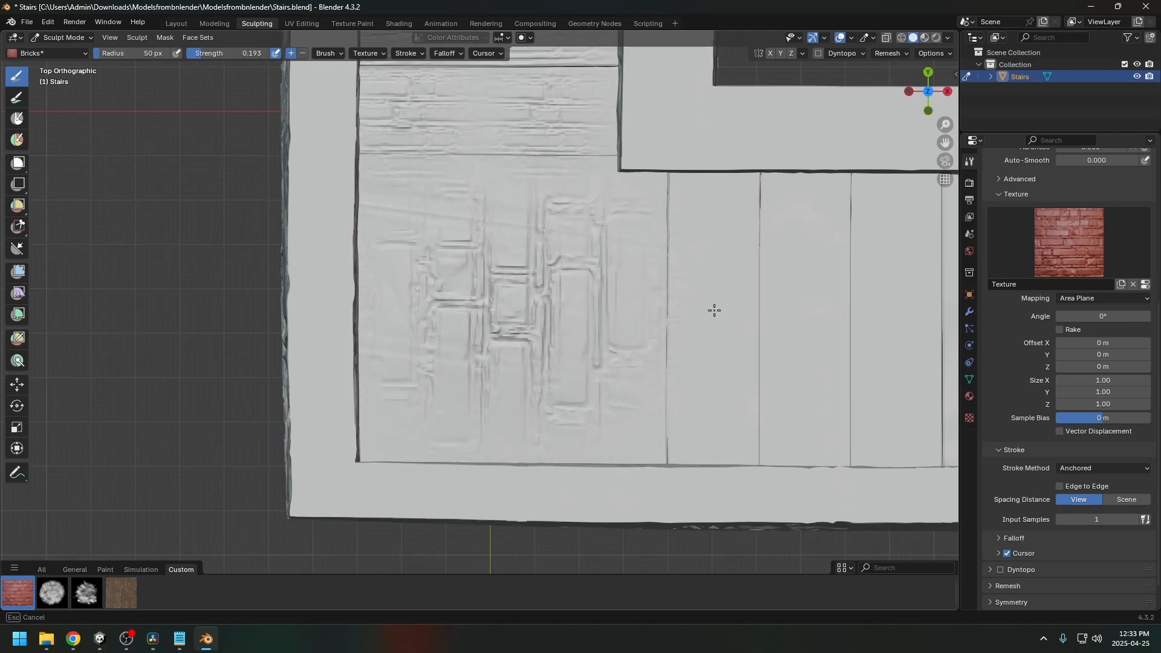
# Step: Stamp the brick pattern on the first treads of the X-direction flight, starting beside the corner landing
pyautogui.keyDown('shift'); pyautogui.moveTo(712, 308); pyautogui.dragTo(570, 241, button='middle'); pyautogui.keyUp('shift')
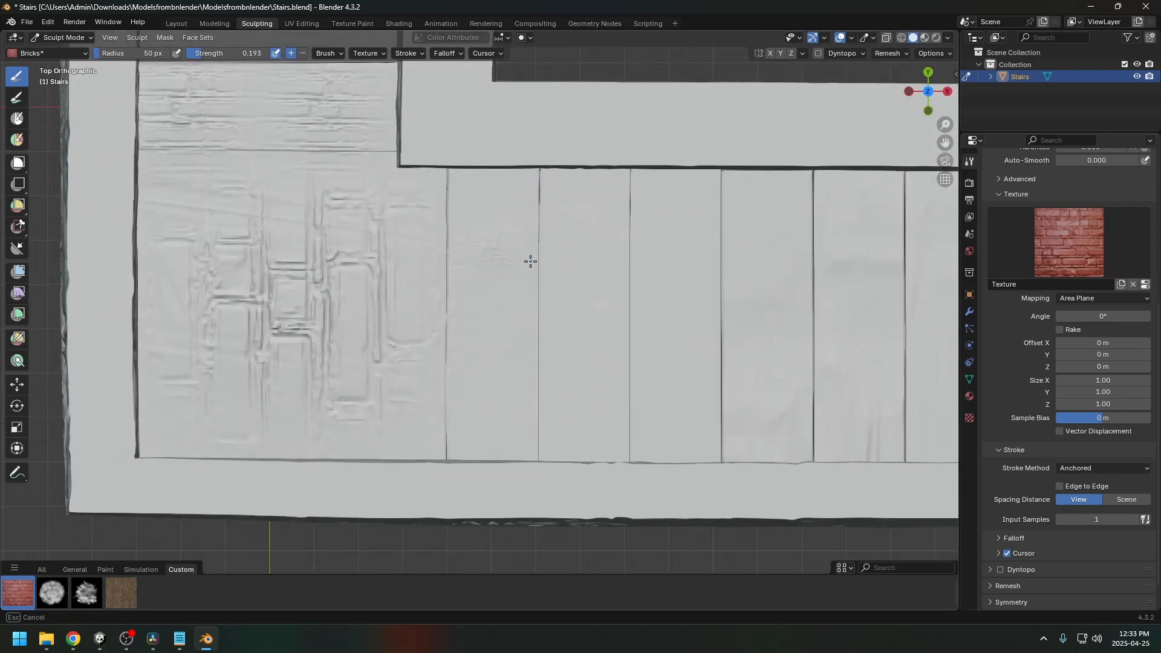
pyautogui.moveTo(530, 261); pyautogui.dragTo(583, 264)
pyautogui.moveTo(496, 373); pyautogui.dragTo(597, 381)
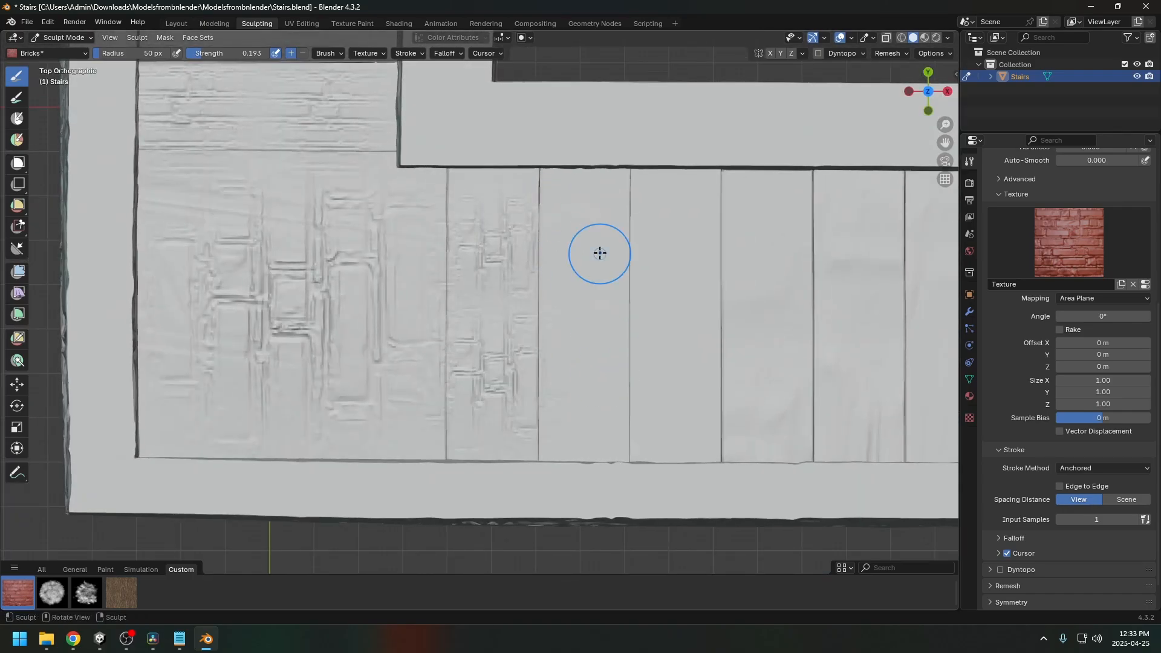
pyautogui.moveTo(579, 217); pyautogui.dragTo(660, 226)
pyautogui.moveTo(578, 340); pyautogui.dragTo(694, 353)
pyautogui.moveTo(672, 230); pyautogui.dragTo(764, 242)
pyautogui.keyDown('shift'); pyautogui.moveTo(765, 254); pyautogui.dragTo(614, 217, button='middle'); pyautogui.keyUp('shift')
pyautogui.moveTo(517, 327); pyautogui.dragTo(704, 345)
# Step: Add paired brick stamps to the middle treads of the X-direction flight
pyautogui.keyDown('shift'); pyautogui.moveTo(710, 269); pyautogui.dragTo(535, 280, button='middle'); pyautogui.keyUp('shift')
pyautogui.moveTo(529, 207)
pyautogui.mouseDown()
pyautogui.moveTo(619, 264)
pyautogui.moveTo(617, 212)
pyautogui.mouseUp()
pyautogui.moveTo(532, 339); pyautogui.dragTo(622, 349)
pyautogui.keyDown('shift'); pyautogui.moveTo(629, 303); pyautogui.dragTo(521, 255, button='middle'); pyautogui.keyUp('shift')
pyautogui.moveTo(511, 167); pyautogui.dragTo(608, 172)
pyautogui.moveTo(514, 332); pyautogui.dragTo(585, 336)
pyautogui.moveTo(634, 234); pyautogui.dragTo(636, 235)
pyautogui.moveTo(535, 382); pyautogui.dragTo(616, 387)
# Step: Stamp bricks on the last treads at the far end of the X-direction flight
pyautogui.keyDown('shift'); pyautogui.moveTo(626, 245); pyautogui.dragTo(541, 281, button='middle'); pyautogui.keyUp('shift')
pyautogui.moveTo(539, 274); pyautogui.dragTo(626, 278)
pyautogui.moveTo(541, 396); pyautogui.dragTo(629, 399)
pyautogui.moveTo(630, 240); pyautogui.dragTo(723, 241)
pyautogui.moveTo(633, 376); pyautogui.dragTo(722, 381)
# Step: Stamp bricks along the top rim of the X-direction arm's inner wall, back to the L's inner corner
pyautogui.scroll(-3, 653, 399)
pyautogui.moveTo(643, 253); pyautogui.dragTo(723, 259)
pyautogui.keyDown('shift'); pyautogui.moveTo(653, 242); pyautogui.dragTo(775, 265, button='middle'); pyautogui.keyUp('shift')
pyautogui.moveTo(650, 234); pyautogui.dragTo(723, 241)
pyautogui.keyDown('shift'); pyautogui.moveTo(755, 243); pyautogui.dragTo(860, 255, button='middle'); pyautogui.keyUp('shift')
pyautogui.moveTo(639, 248); pyautogui.dragTo(737, 262)
pyautogui.keyDown('shift'); pyautogui.moveTo(662, 242); pyautogui.dragTo(776, 254, button='middle'); pyautogui.keyUp('shift')
pyautogui.moveTo(776, 254); pyautogui.dragTo(865, 260)
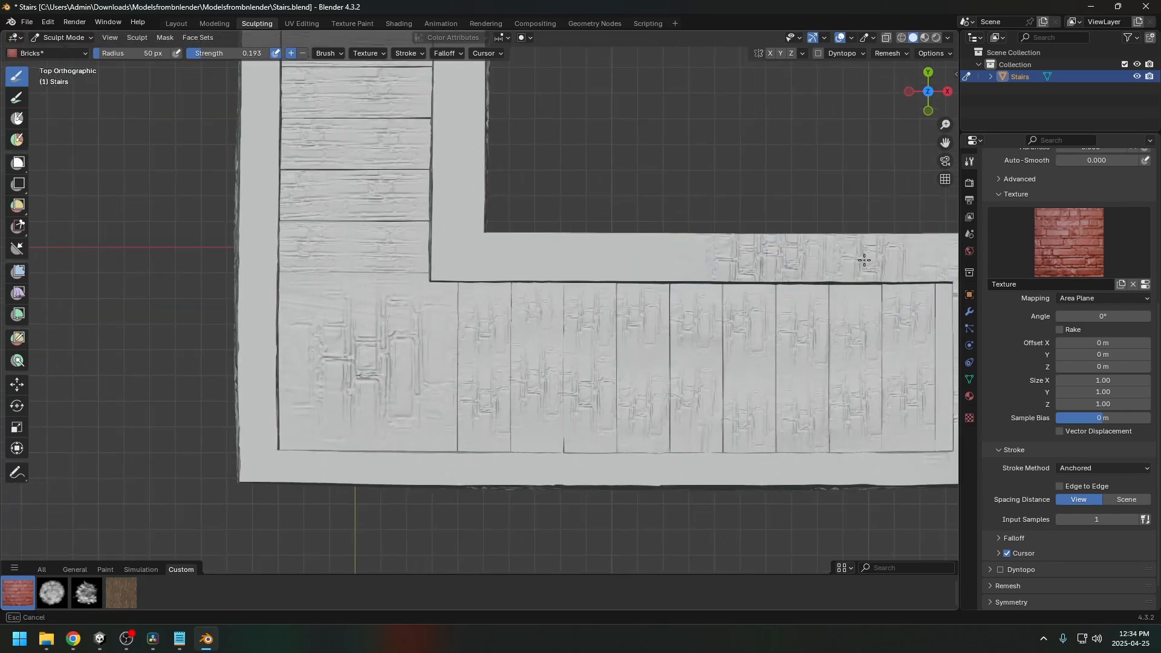
pyautogui.keyDown('shift'); pyautogui.moveTo(677, 261); pyautogui.dragTo(755, 261, button='middle'); pyautogui.keyUp('shift')
pyautogui.moveTo(734, 260); pyautogui.dragTo(804, 266)
pyautogui.keyDown('shift'); pyautogui.moveTo(656, 266); pyautogui.dragTo(731, 274, button='middle'); pyautogui.keyUp('shift')
pyautogui.moveTo(719, 269); pyautogui.dragTo(750, 278)
# Step: Stamp bricks along the top rim of the Y-direction arm's inner wall, away from the inner corner
pyautogui.keyDown('shift'); pyautogui.moveTo(616, 118); pyautogui.dragTo(639, 240, button='middle'); pyautogui.keyUp('shift')
pyautogui.moveTo(631, 238); pyautogui.dragTo(701, 242)
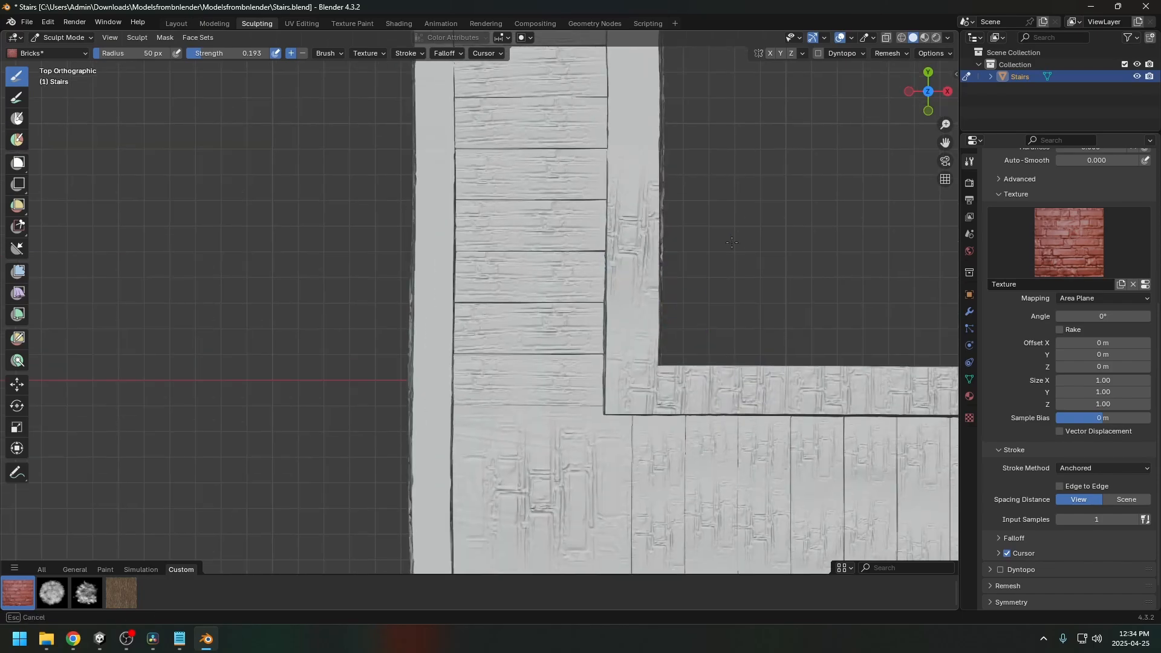
pyautogui.keyDown('shift'); pyautogui.moveTo(640, 115); pyautogui.dragTo(666, 242, button='middle'); pyautogui.keyUp('shift')
pyautogui.moveTo(657, 225); pyautogui.dragTo(725, 231)
pyautogui.keyDown('shift'); pyautogui.moveTo(656, 127); pyautogui.dragTo(681, 227, button='middle'); pyautogui.keyUp('shift')
pyautogui.moveTo(679, 223); pyautogui.dragTo(741, 230)
pyautogui.moveTo(683, 142)
pyautogui.keyDown('shift'); pyautogui.mouseDown(button='middle')
pyautogui.moveTo(703, 229)
pyautogui.moveTo(773, 243)
pyautogui.mouseUp(button='middle'); pyautogui.keyUp('shift')
# Step: Stamp bricks along the far half of the top rim on the Y-direction arm's long outer wall
pyautogui.keyDown('shift'); pyautogui.moveTo(711, 346); pyautogui.dragTo(738, 248, button='middle'); pyautogui.keyUp('shift')
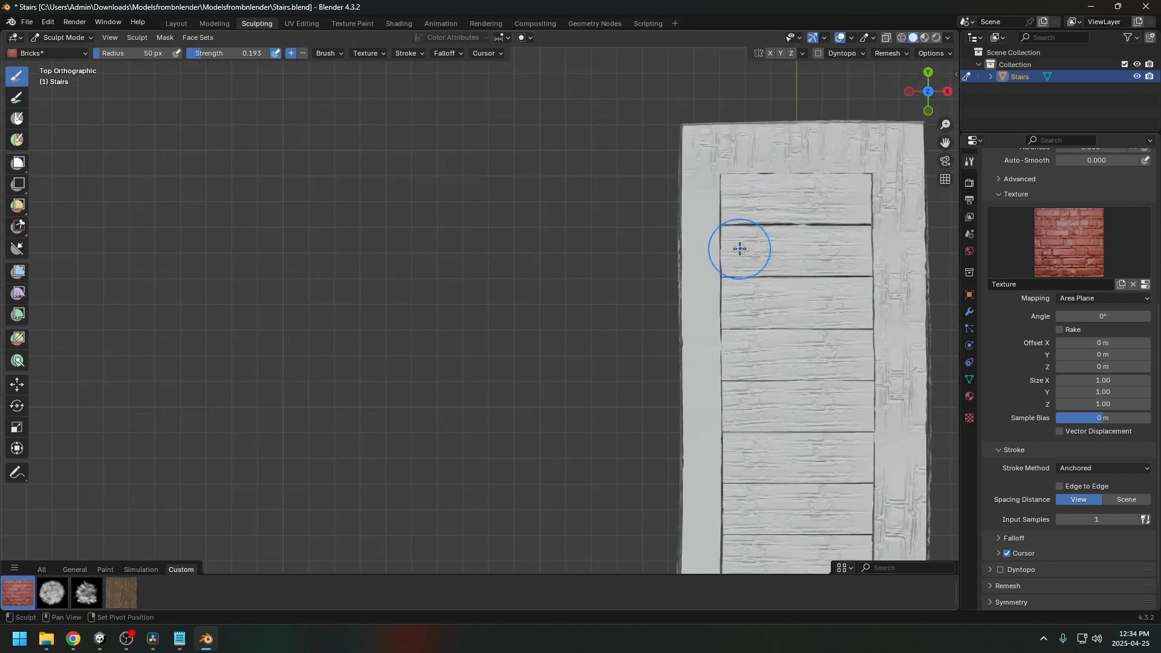
pyautogui.moveTo(697, 239); pyautogui.dragTo(751, 243)
pyautogui.keyDown('shift'); pyautogui.moveTo(742, 354); pyautogui.dragTo(733, 270, button='middle'); pyautogui.keyUp('shift')
pyautogui.moveTo(691, 245); pyautogui.dragTo(748, 249)
pyautogui.keyDown('shift'); pyautogui.moveTo(741, 323); pyautogui.dragTo(730, 244, button='middle'); pyautogui.keyUp('shift')
pyautogui.moveTo(683, 233); pyautogui.dragTo(742, 243)
pyautogui.keyDown('shift'); pyautogui.moveTo(726, 308); pyautogui.dragTo(725, 241, button='middle'); pyautogui.keyUp('shift')
pyautogui.moveTo(683, 238); pyautogui.dragTo(752, 242)
# Step: Finish the brick stamps along the Y-direction outer wall's top rim down to the outer corner
pyautogui.keyDown('shift'); pyautogui.moveTo(739, 305); pyautogui.dragTo(736, 245, button='middle'); pyautogui.keyUp('shift')
pyautogui.moveTo(680, 249); pyautogui.dragTo(741, 263)
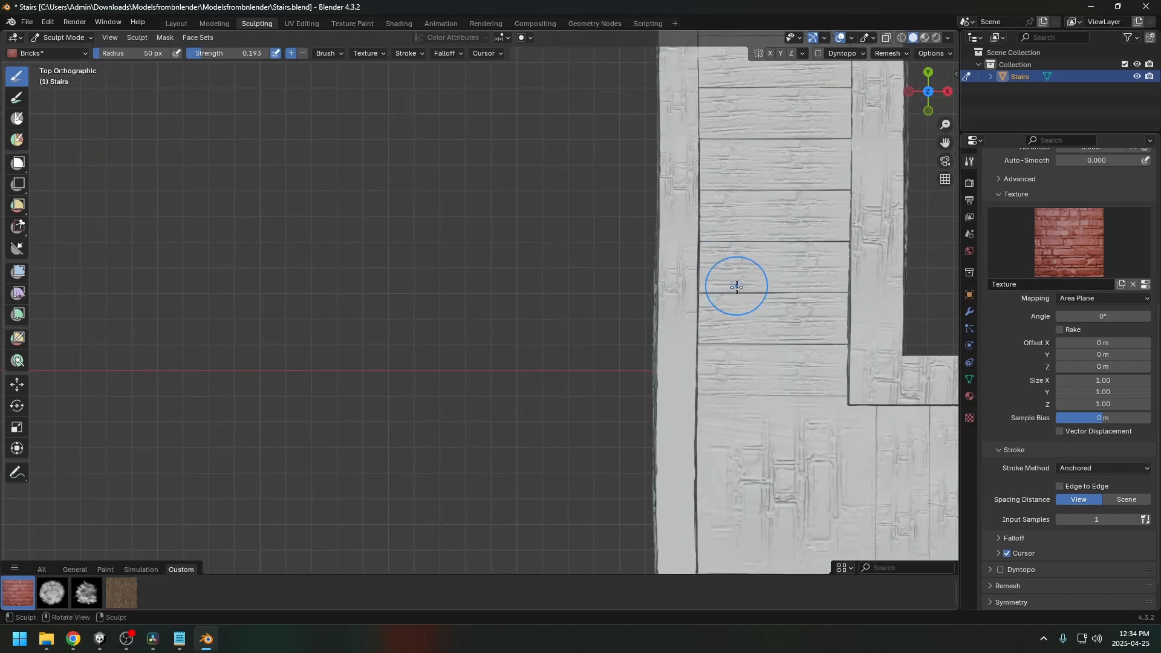
pyautogui.keyDown('shift'); pyautogui.moveTo(733, 405); pyautogui.dragTo(737, 252, button='middle'); pyautogui.keyUp('shift')
pyautogui.moveTo(685, 275); pyautogui.dragTo(743, 279)
pyautogui.keyDown('shift'); pyautogui.moveTo(734, 339); pyautogui.dragTo(730, 240, button='middle'); pyautogui.keyUp('shift')
pyautogui.moveTo(678, 236); pyautogui.dragTo(723, 239)
# Step: Stamp bricks along the top rim of the X-direction arm's outer wall, from the outer corner to its far end
pyautogui.keyDown('shift'); pyautogui.moveTo(773, 329); pyautogui.dragTo(615, 249, button='middle'); pyautogui.keyUp('shift')
pyautogui.moveTo(557, 259); pyautogui.dragTo(633, 272)
pyautogui.keyDown('shift'); pyautogui.moveTo(665, 269); pyautogui.dragTo(578, 273, button='middle'); pyautogui.keyUp('shift')
pyautogui.moveTo(556, 262); pyautogui.dragTo(604, 267)
pyautogui.keyDown('shift'); pyautogui.moveTo(653, 269); pyautogui.dragTo(568, 272, button='middle'); pyautogui.keyUp('shift')
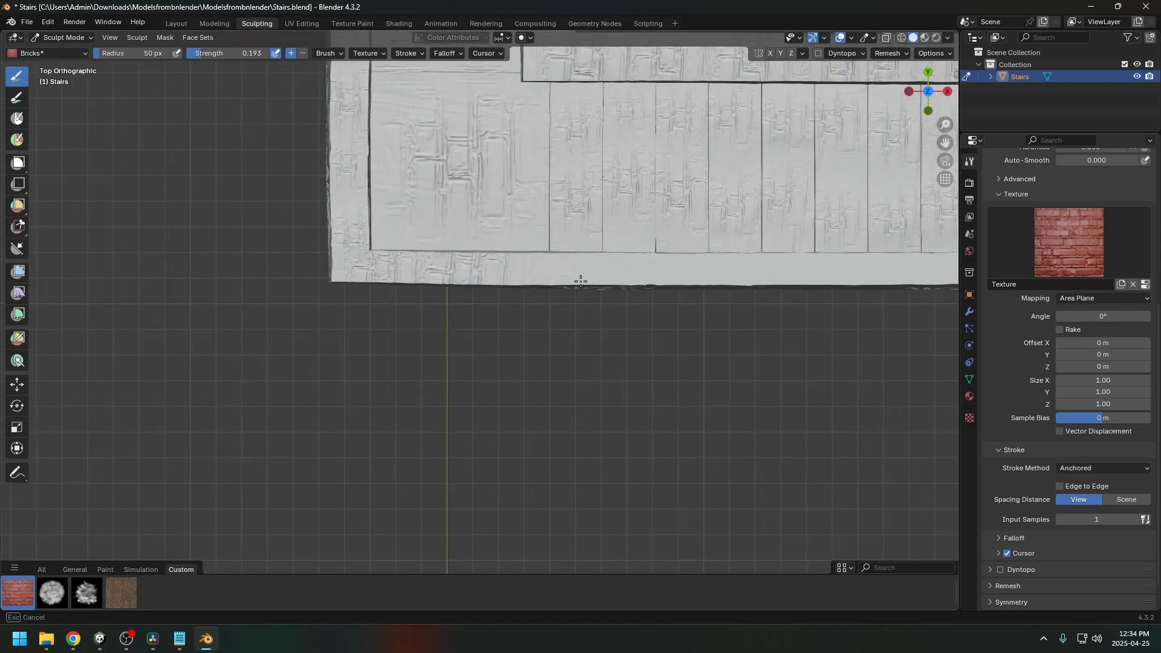
pyautogui.moveTo(558, 266); pyautogui.dragTo(610, 273)
pyautogui.keyDown('shift'); pyautogui.moveTo(658, 257); pyautogui.dragTo(433, 279, button='middle'); pyautogui.keyUp('shift')
pyautogui.moveTo(505, 292); pyautogui.dragTo(556, 296)
pyautogui.keyDown('shift'); pyautogui.moveTo(659, 287); pyautogui.dragTo(540, 300, button='middle'); pyautogui.keyUp('shift')
pyautogui.moveTo(662, 305); pyautogui.dragTo(704, 310)
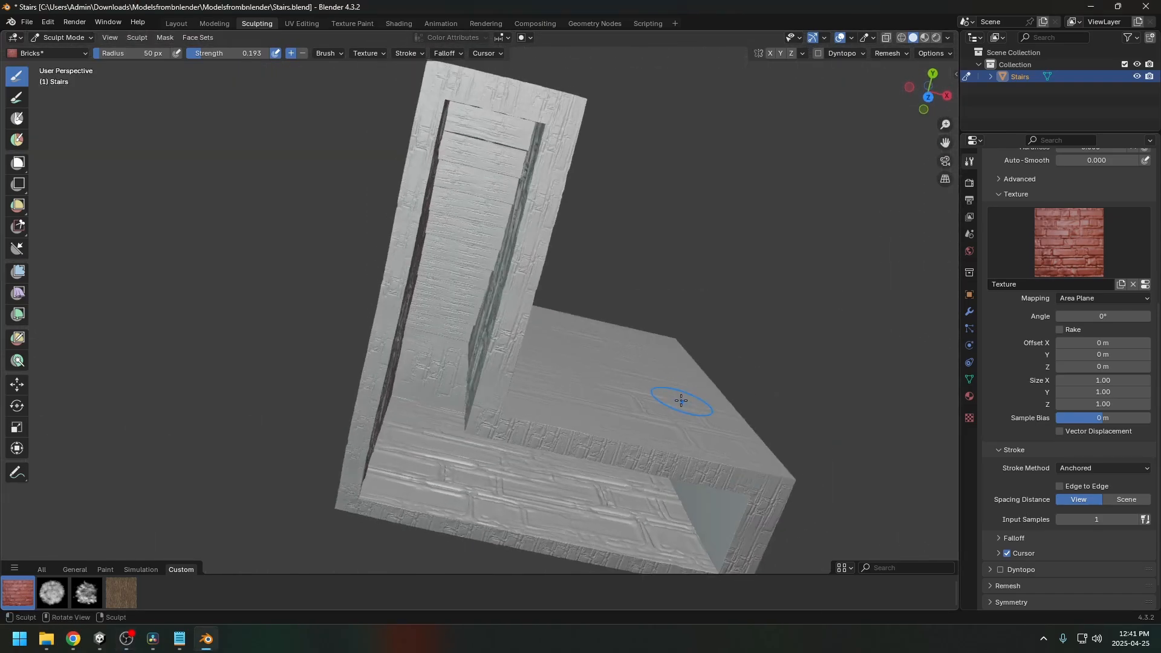
# Step: Smooth away the brick relief on all top rims in top view with the Draw brush at strength 0.169 and radius 27 px
pyautogui.click(42, 569)
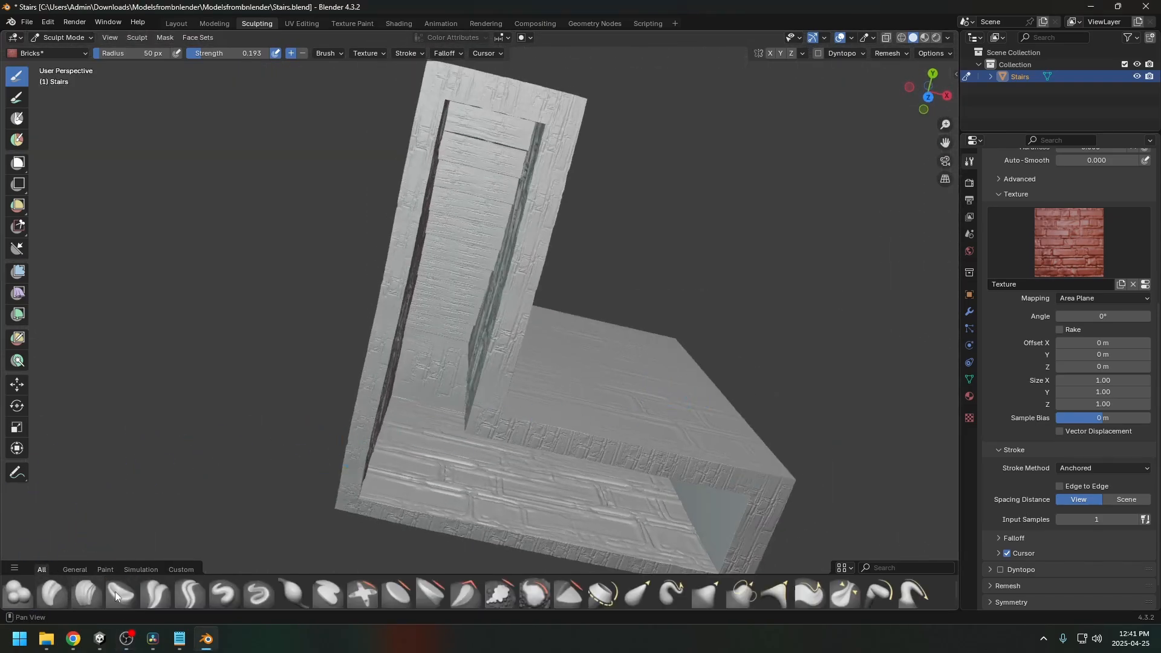
pyautogui.click(224, 592)
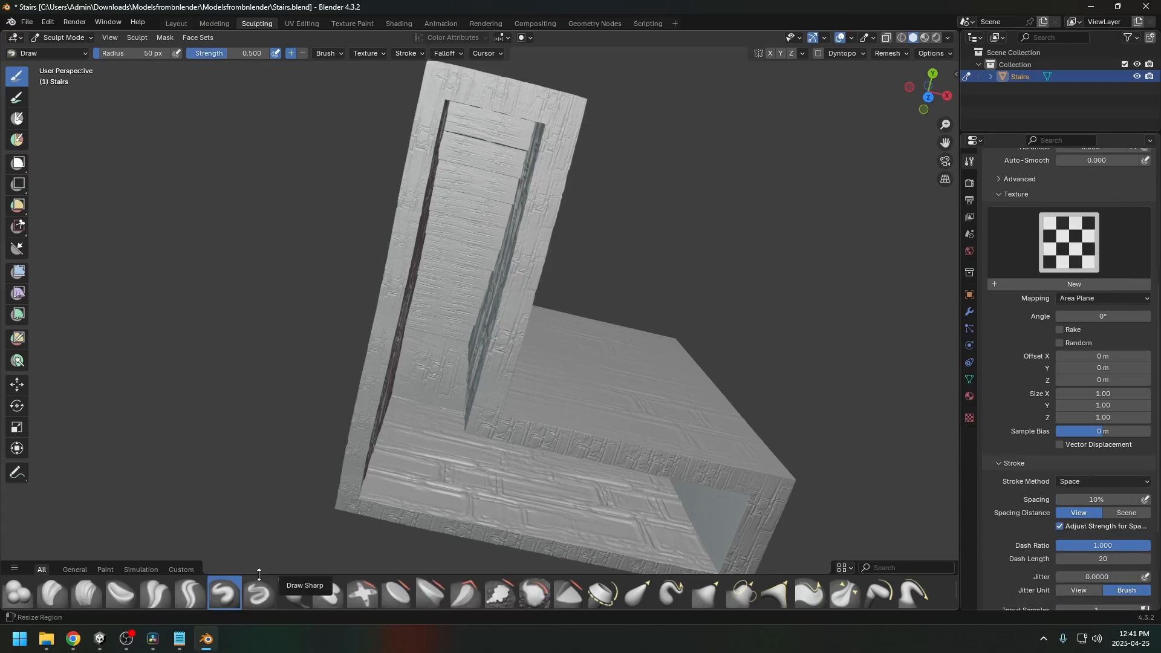
pyautogui.press('KP_7')
pyautogui.moveTo(249, 55); pyautogui.dragTo(217, 55)
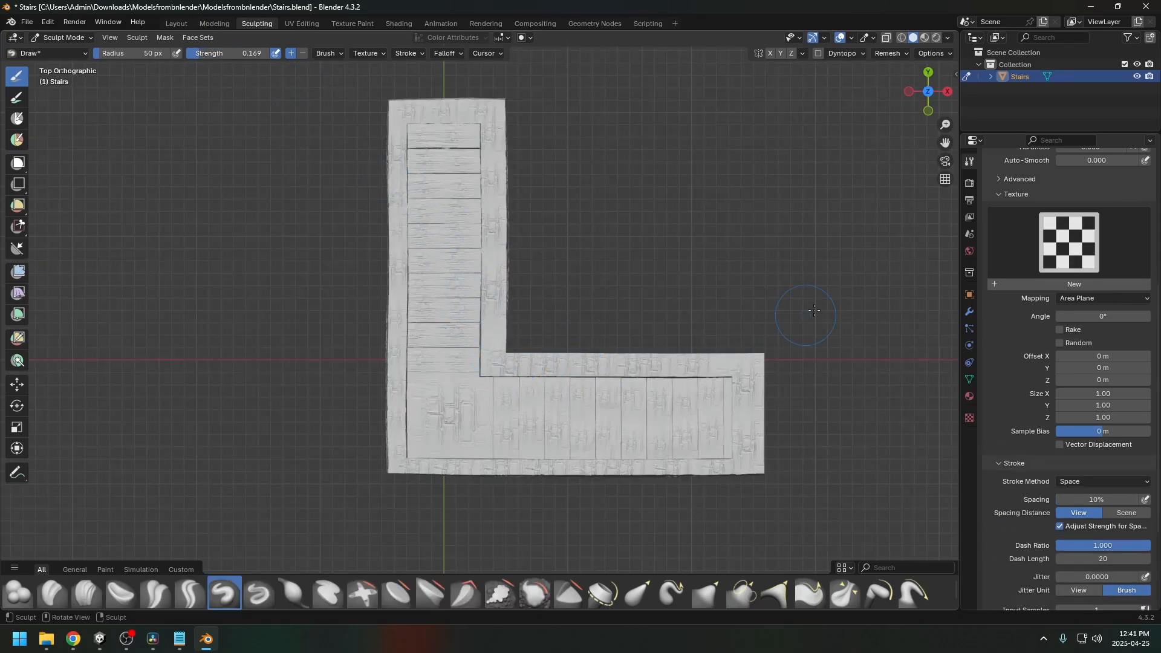
pyautogui.moveTo(139, 54); pyautogui.dragTo(125, 53)
pyautogui.moveTo(503, 364)
pyautogui.mouseDown()
pyautogui.moveTo(737, 362)
pyautogui.moveTo(754, 399)
pyautogui.moveTo(751, 466)
pyautogui.moveTo(423, 466)
pyautogui.moveTo(387, 438)
pyautogui.moveTo(405, 109)
pyautogui.moveTo(480, 109)
pyautogui.moveTo(495, 126)
pyautogui.moveTo(487, 347)
pyautogui.mouseUp()
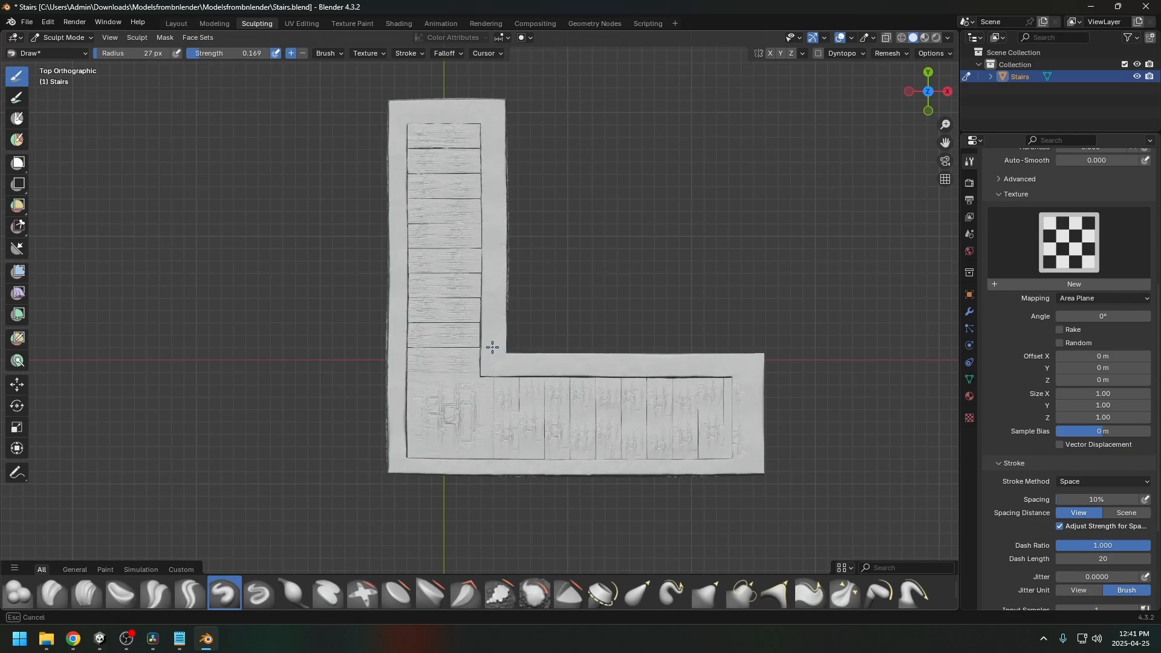
# Step: Switch to the Layout workspace and add a Decimate modifier to the Stairs object
pyautogui.moveTo(540, 331); pyautogui.dragTo(604, 275, button='middle')
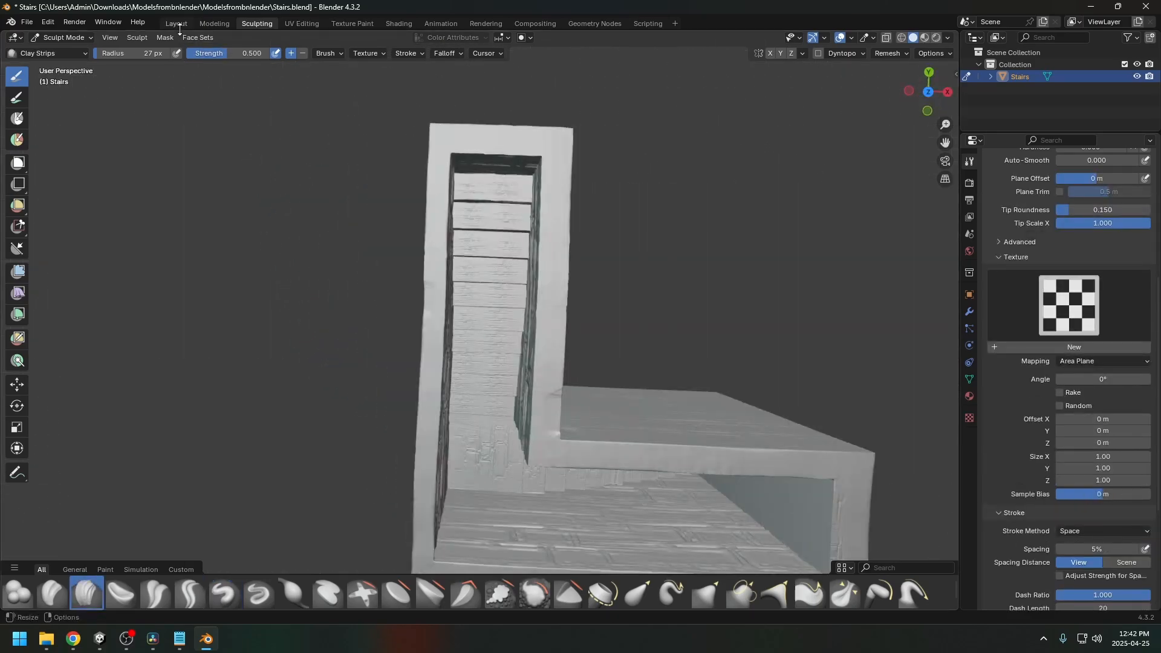
pyautogui.click(180, 27)
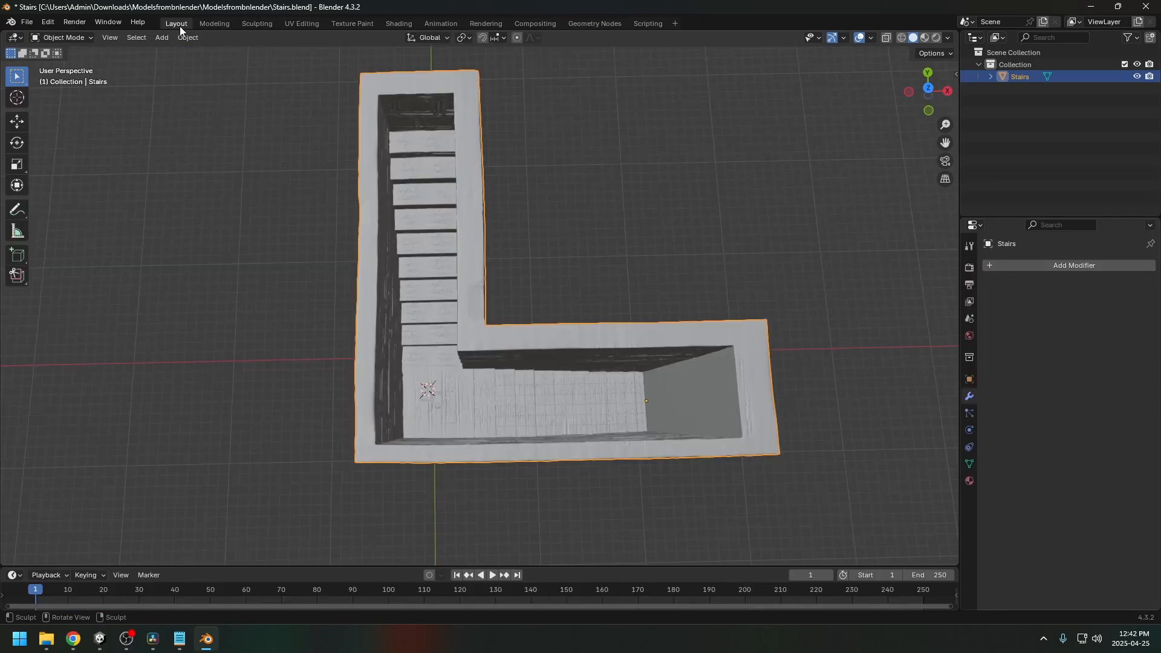
pyautogui.moveTo(671, 185); pyautogui.dragTo(715, 213, button='middle')
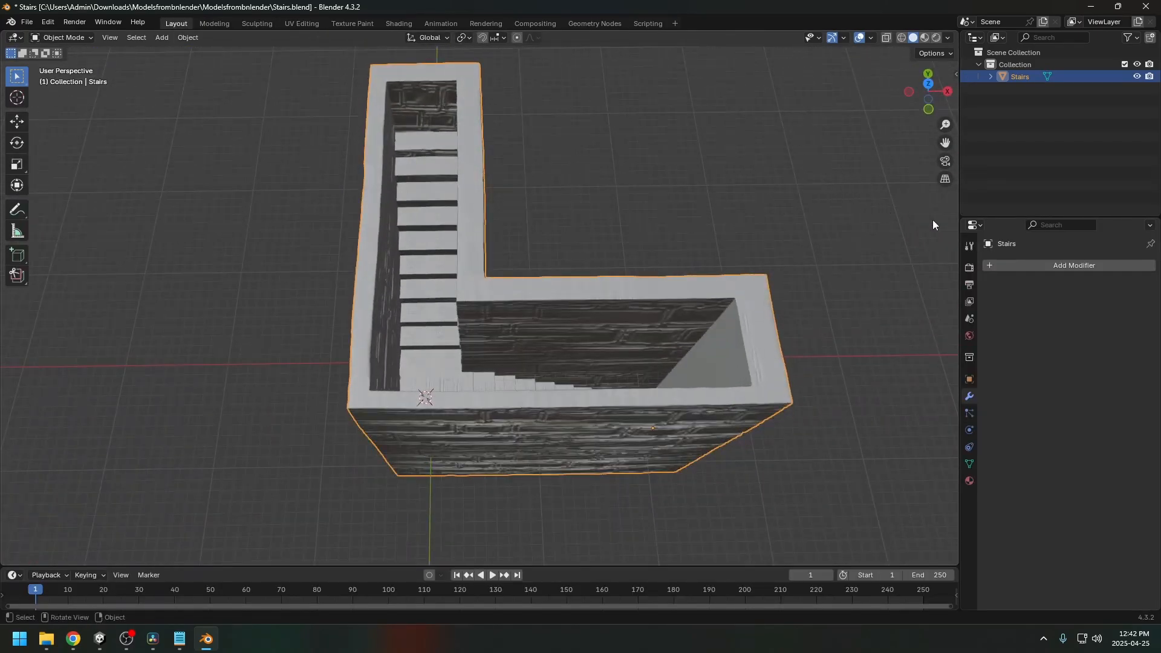
pyautogui.click(1053, 265)
pyautogui.click(1006, 266)
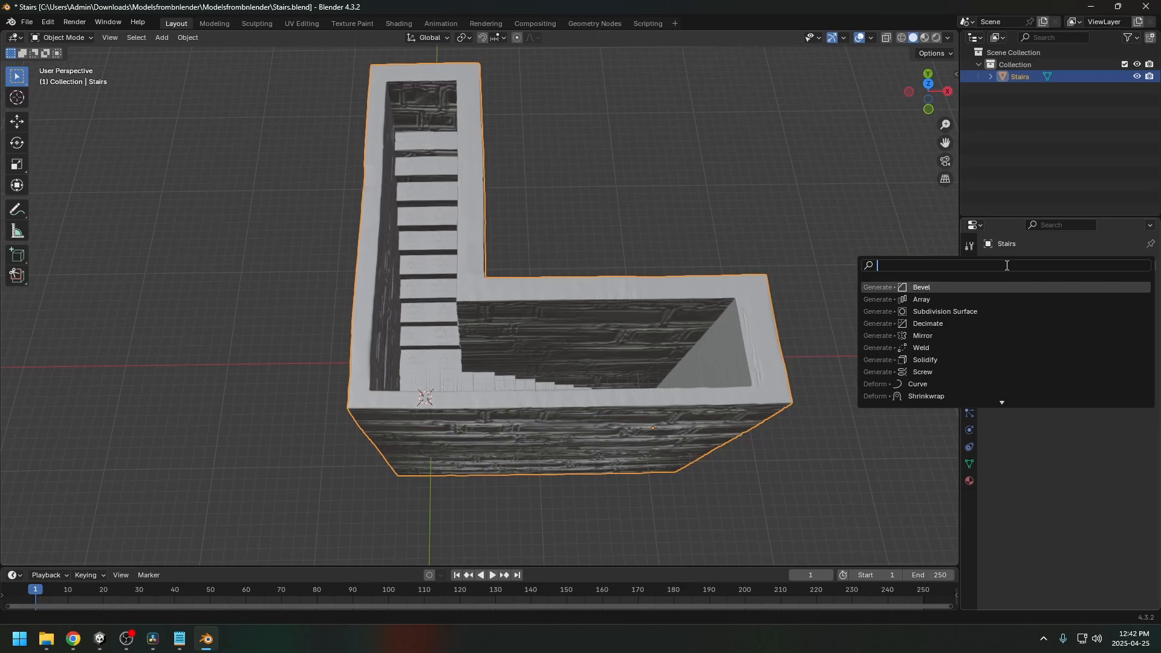
pyautogui.write('de')
pyautogui.press('Return')
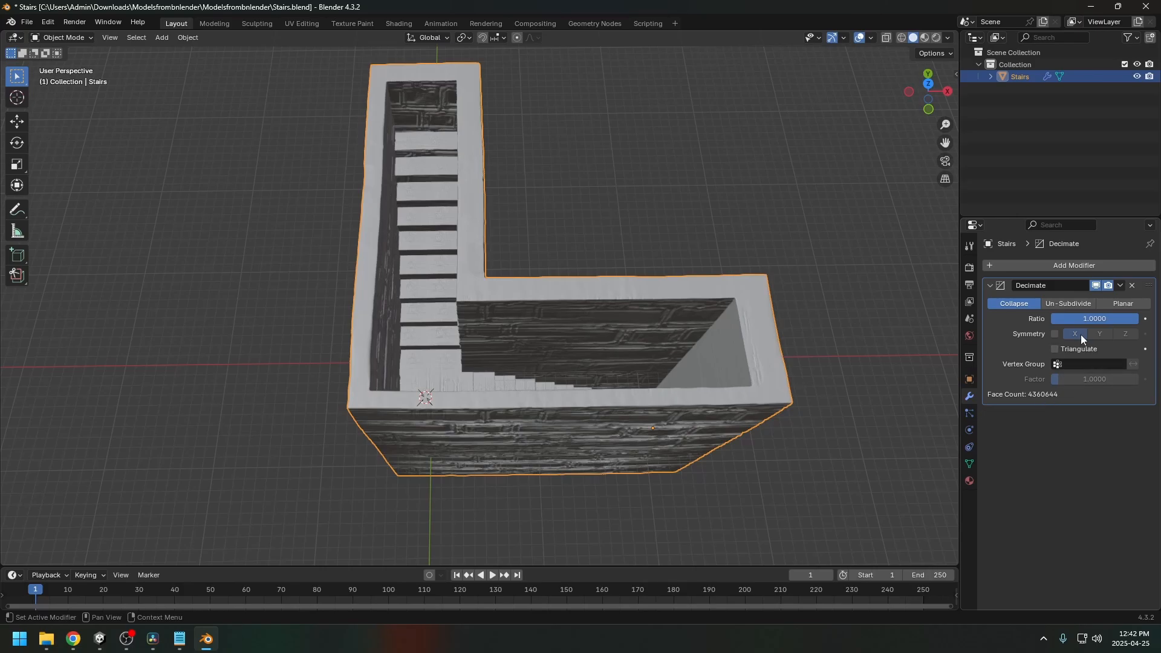
# Step: Set the Decimate modifier's collapse ratio to 0.05 and view the reduced stairwell from several angles
pyautogui.click(1086, 320)
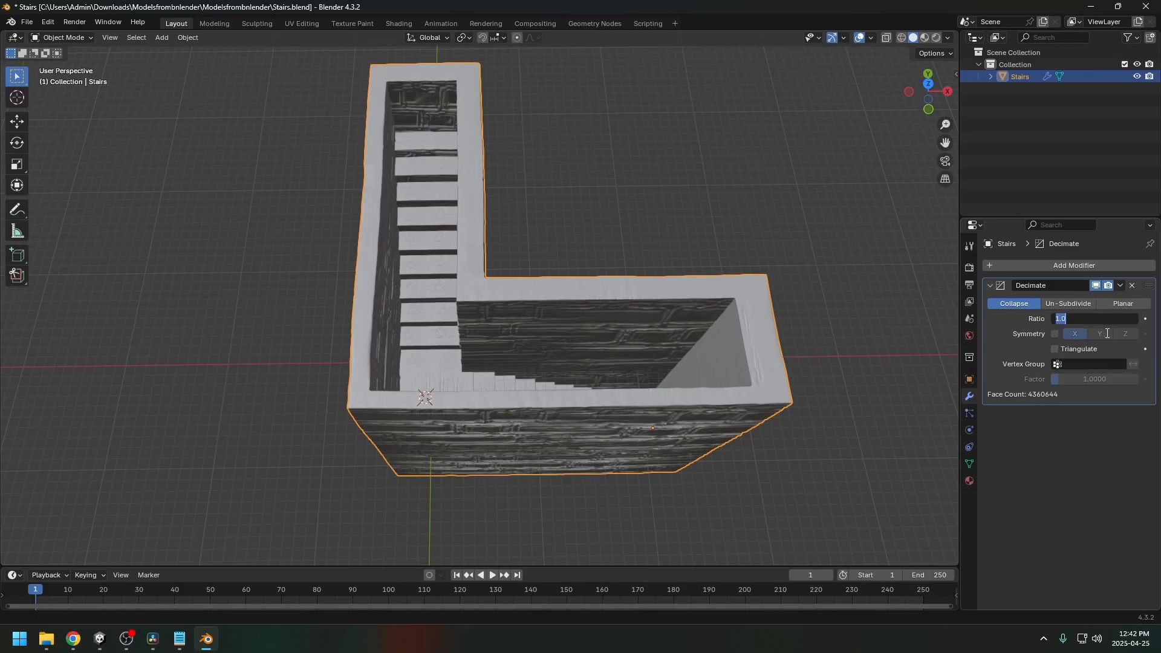
pyautogui.write('.05')
pyautogui.press('Return')
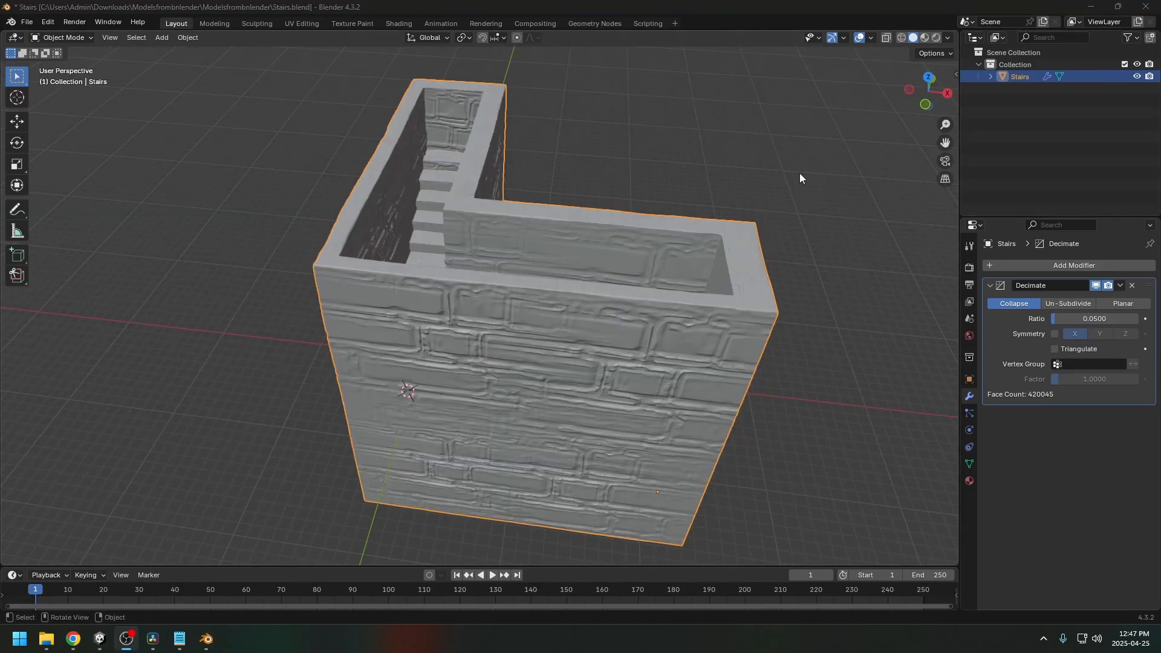
pyautogui.moveTo(800, 173); pyautogui.dragTo(595, 288, button='middle')
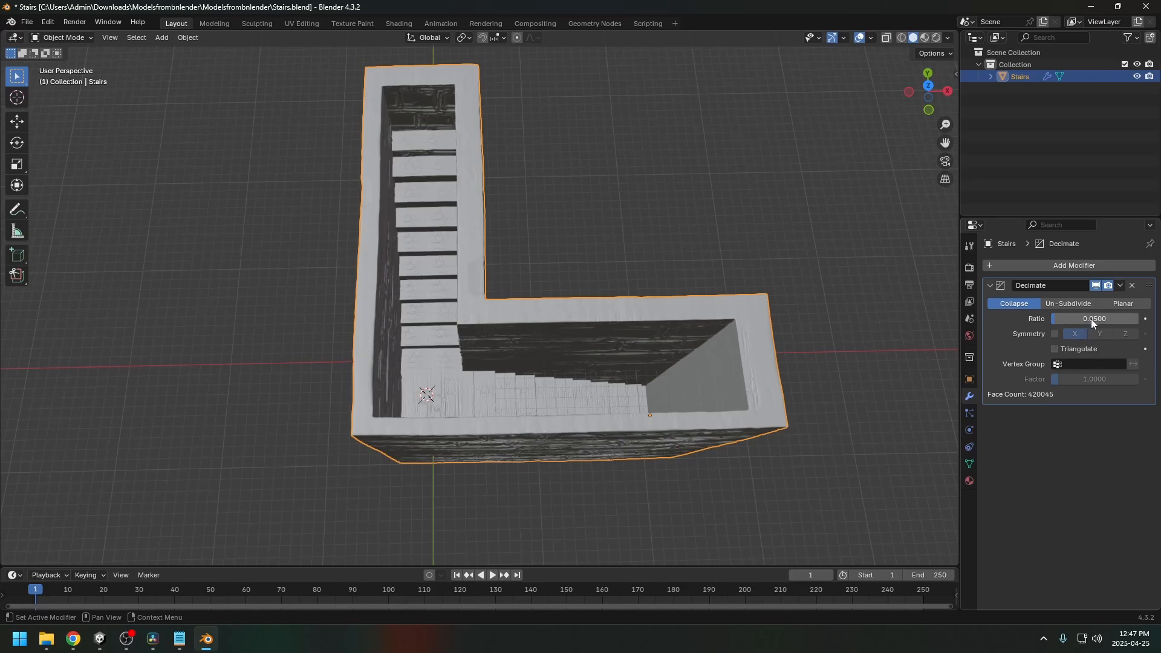
pyautogui.moveTo(778, 338); pyautogui.dragTo(888, 326, button='middle')
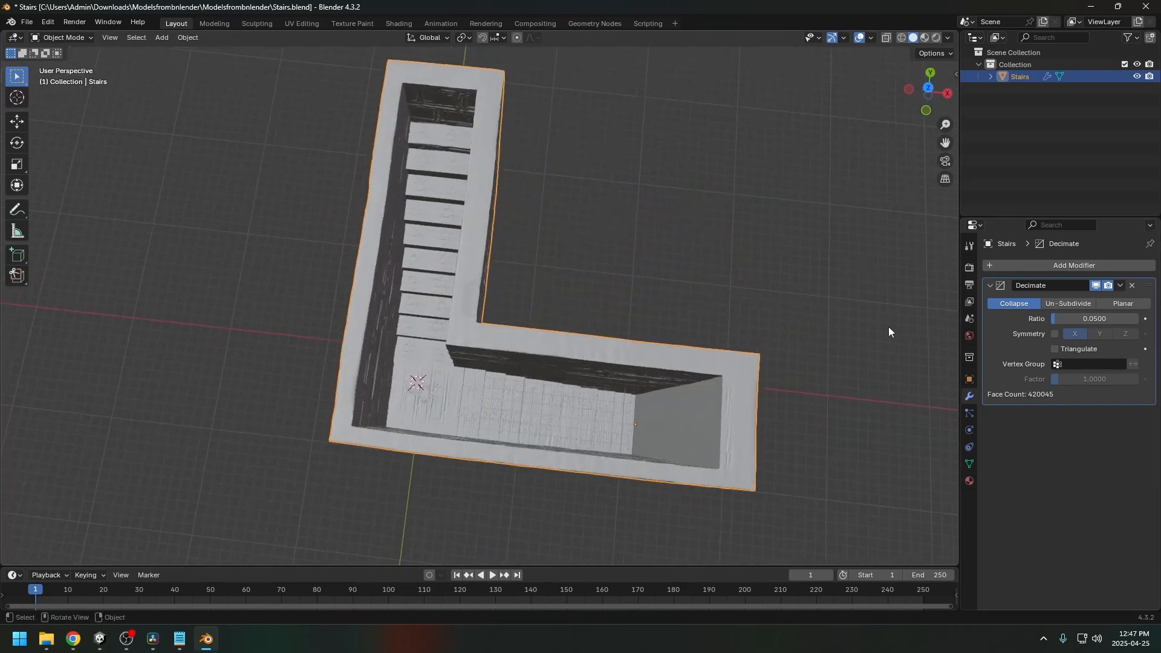
# Step: Set the Decimate modifier's collapse ratio on the stairwell to 0.02
pyautogui.click(1099, 319)
pyautogui.click(1066, 320)
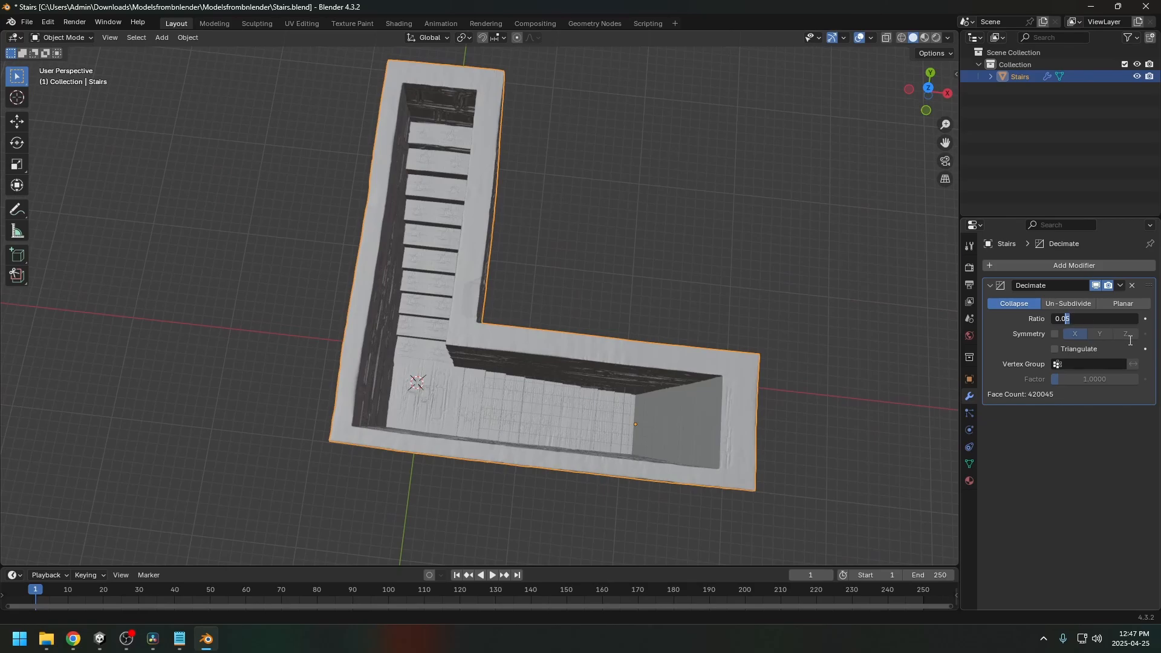
pyautogui.write('250')
pyautogui.press('Left')
pyautogui.press('BackSpace')
pyautogui.write('0')
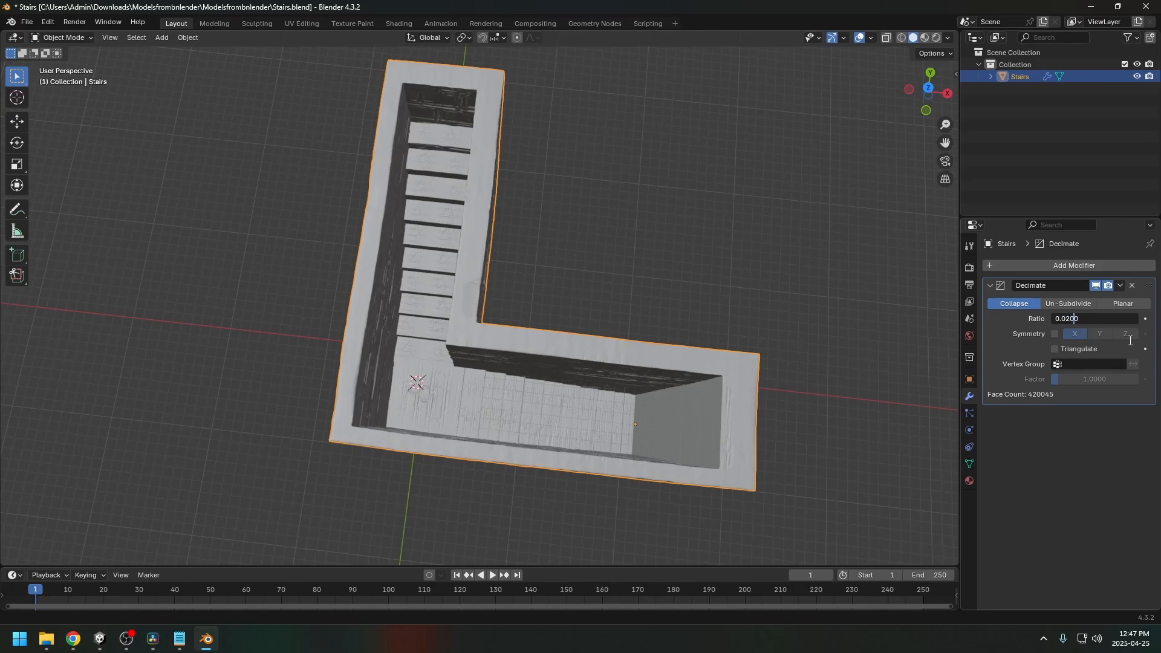
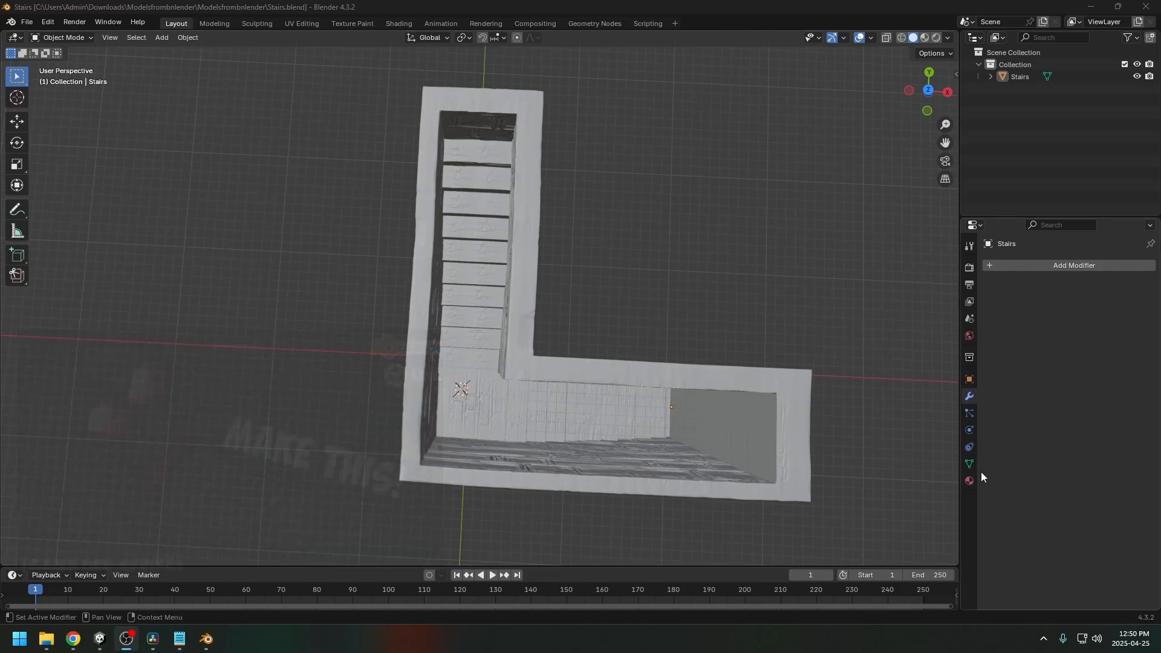
# Step: Set the roughness of the stairwell's material to 1.0
pyautogui.click(969, 480)
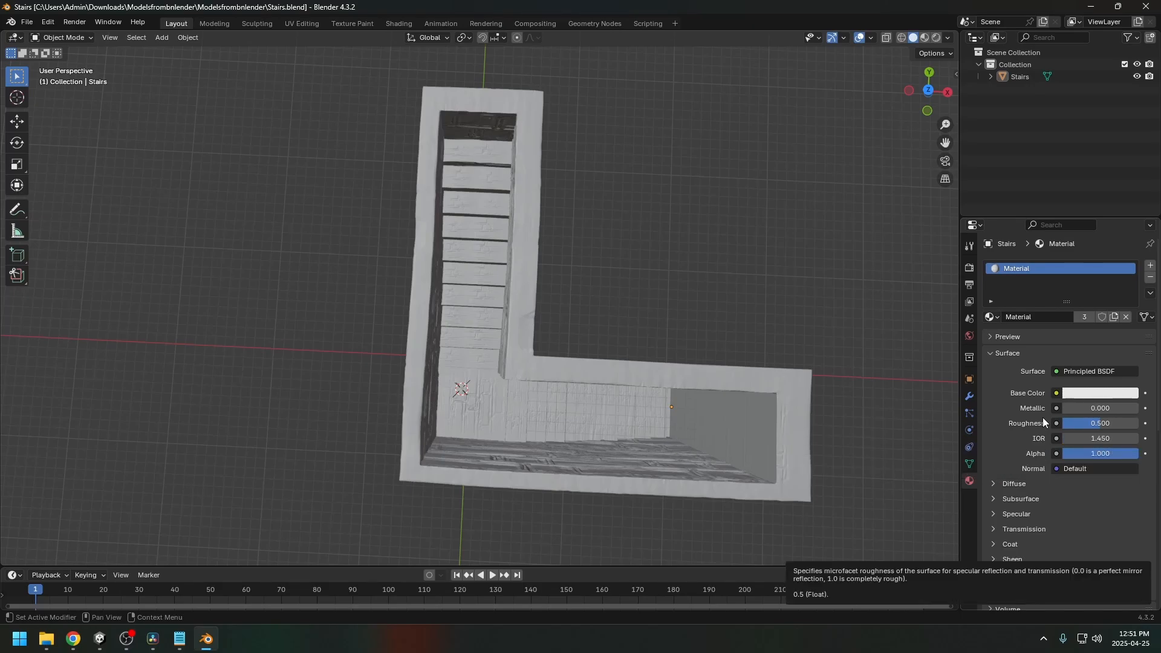
pyautogui.click(480, 418)
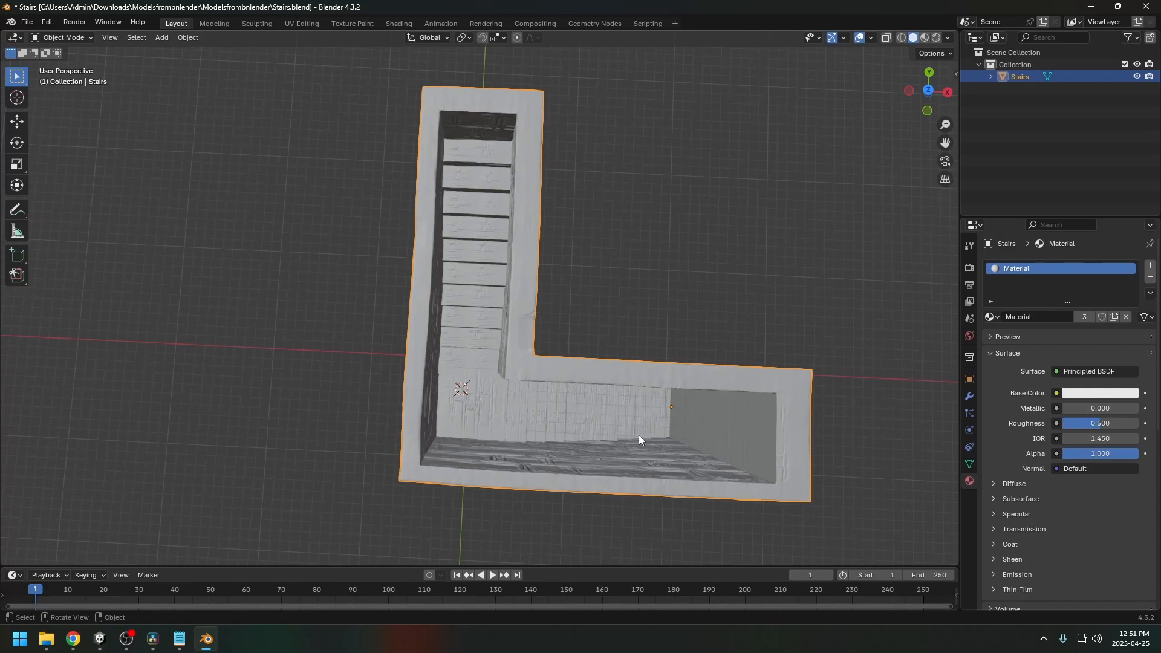
pyautogui.moveTo(638, 434); pyautogui.dragTo(473, 328, button='middle')
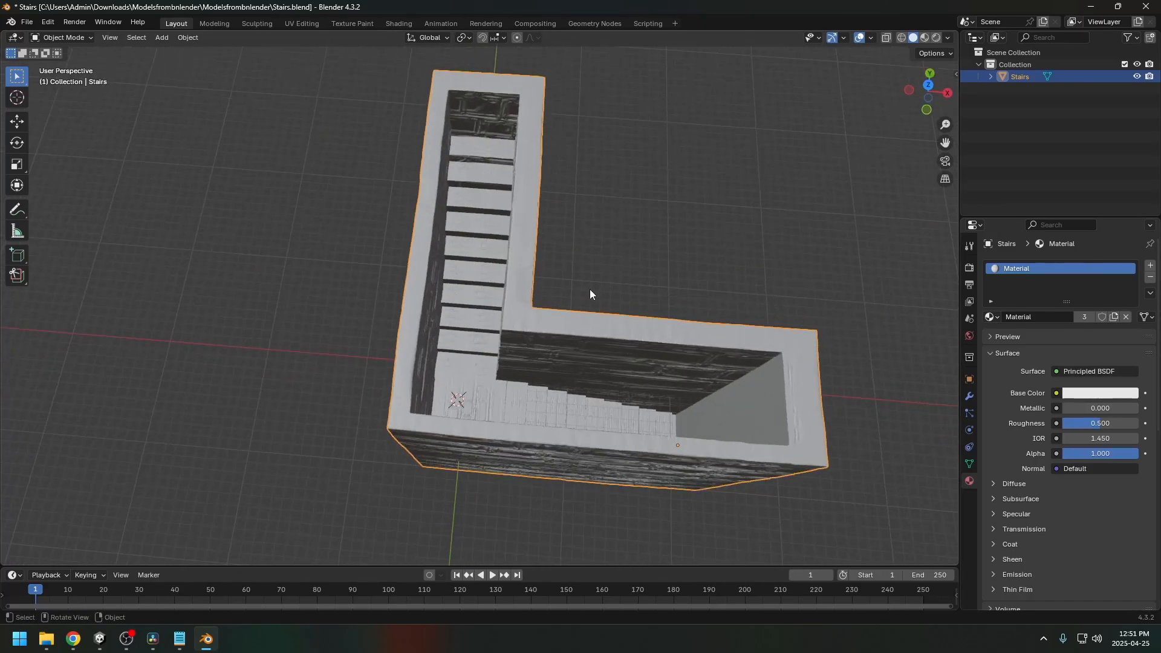
pyautogui.press('KP_7')
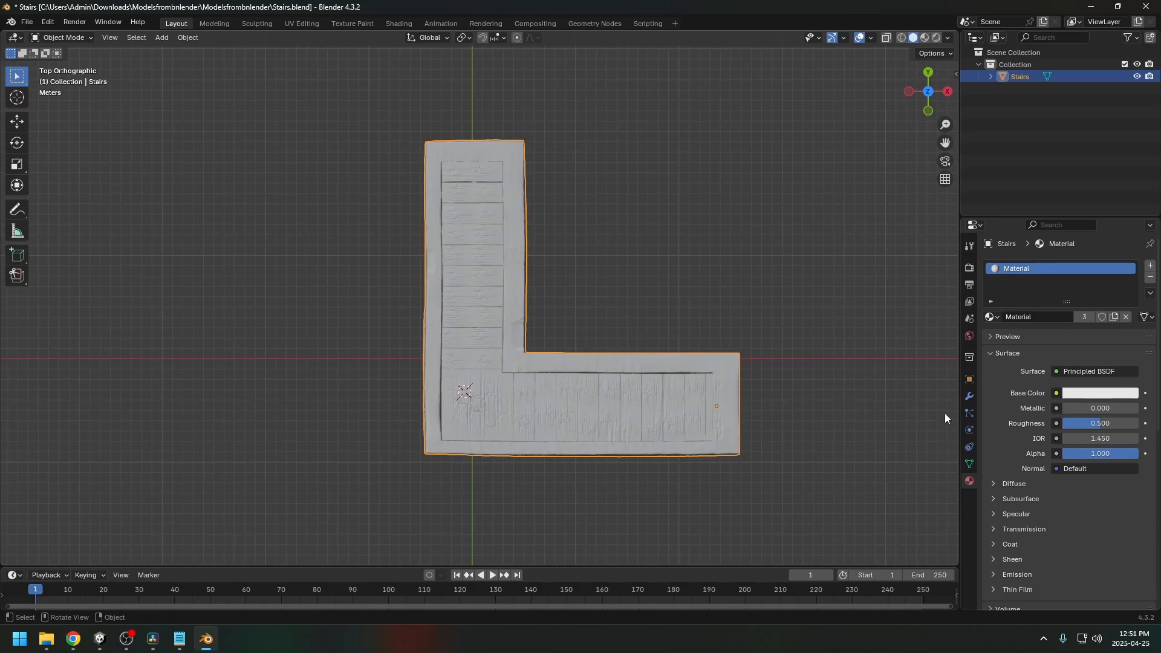
pyautogui.moveTo(1101, 426); pyautogui.dragTo(1139, 426)
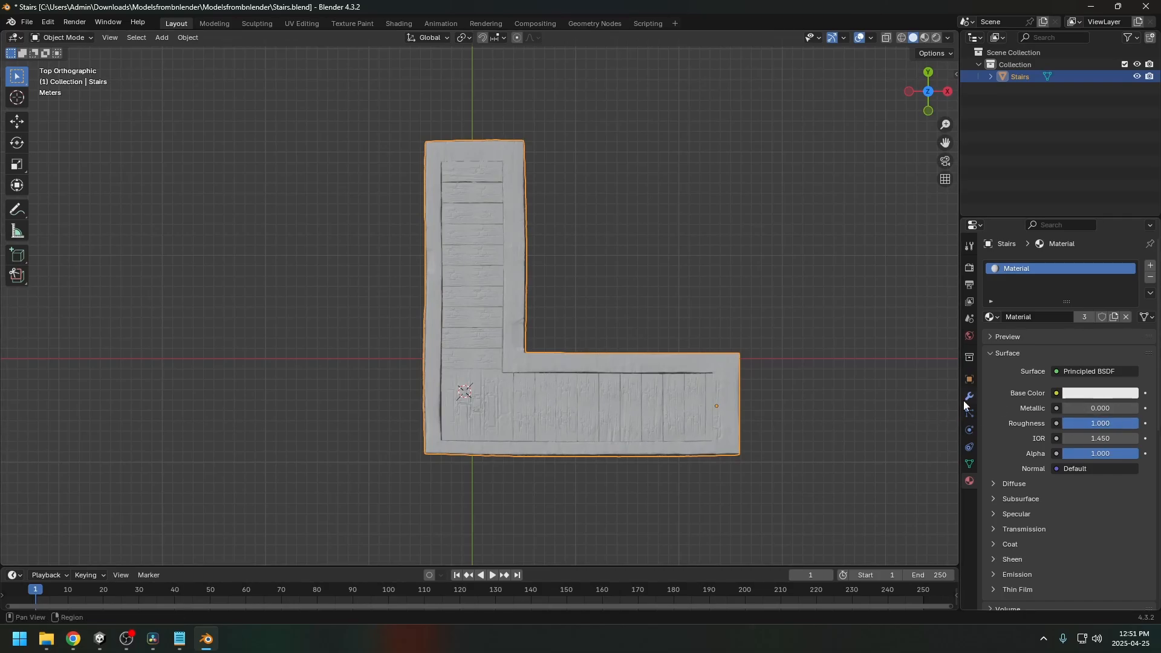
pyautogui.moveTo(895, 393); pyautogui.dragTo(777, 376, button='middle')
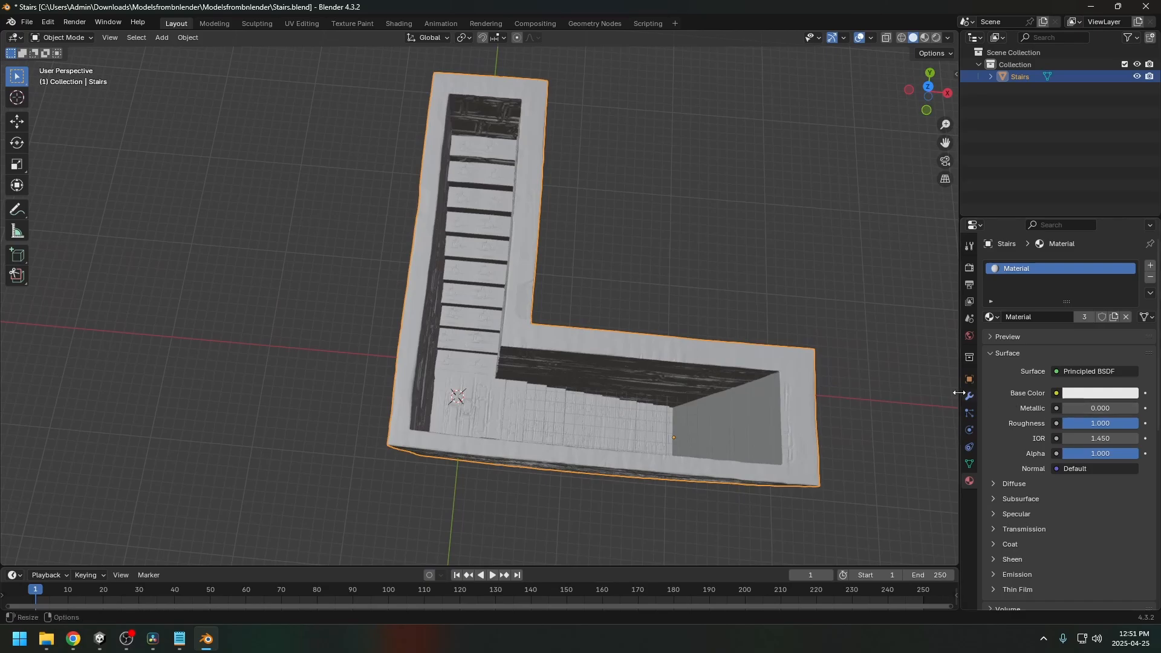
# Step: Set the material's base color to dark grey #4A4A4A and display the viewport in Material Preview shading
pyautogui.click(1118, 393)
pyautogui.moveTo(1129, 257); pyautogui.dragTo(1129, 266)
pyautogui.click(741, 311)
pyautogui.press('z')
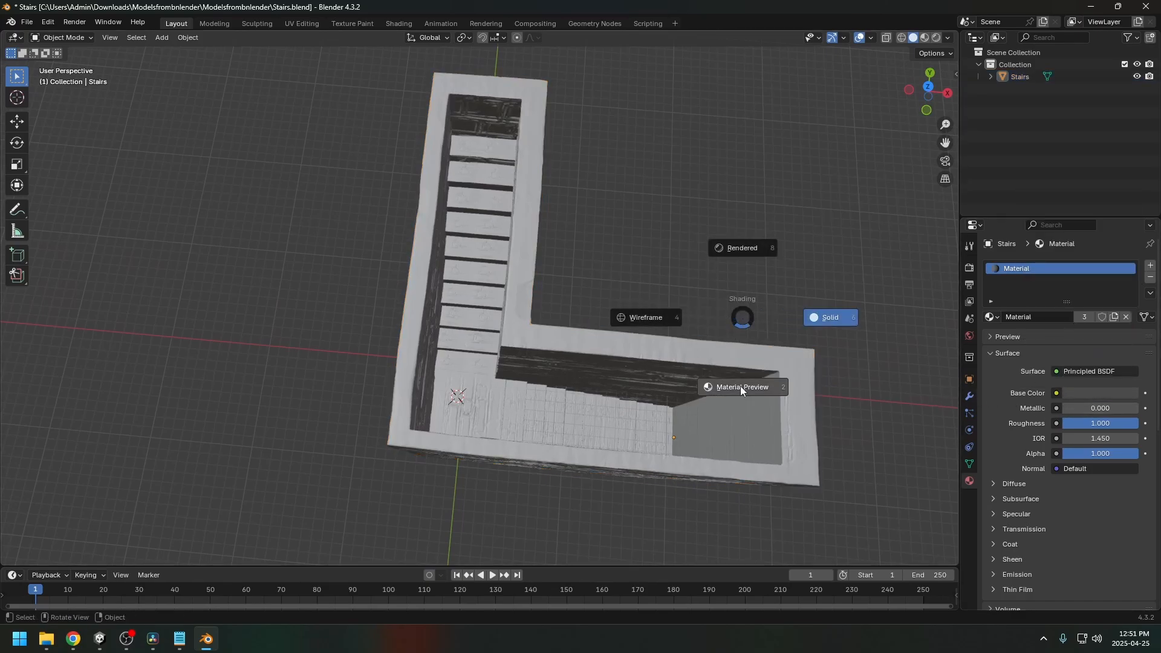
pyautogui.click(739, 385)
pyautogui.moveTo(753, 370); pyautogui.dragTo(781, 389, button='middle')
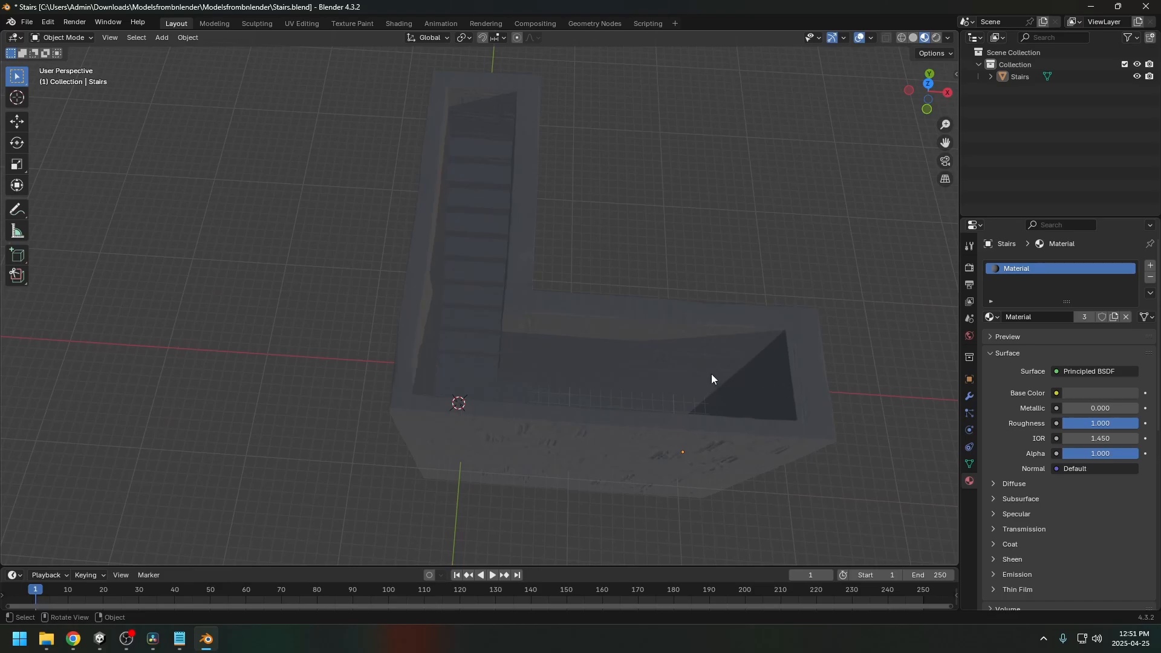
# Step: Darken the Stairs material's base color to #323232 and view the stairwell from another angle
pyautogui.moveTo(712, 379); pyautogui.dragTo(630, 382, button='middle')
pyautogui.click(629, 383)
pyautogui.click(1098, 396)
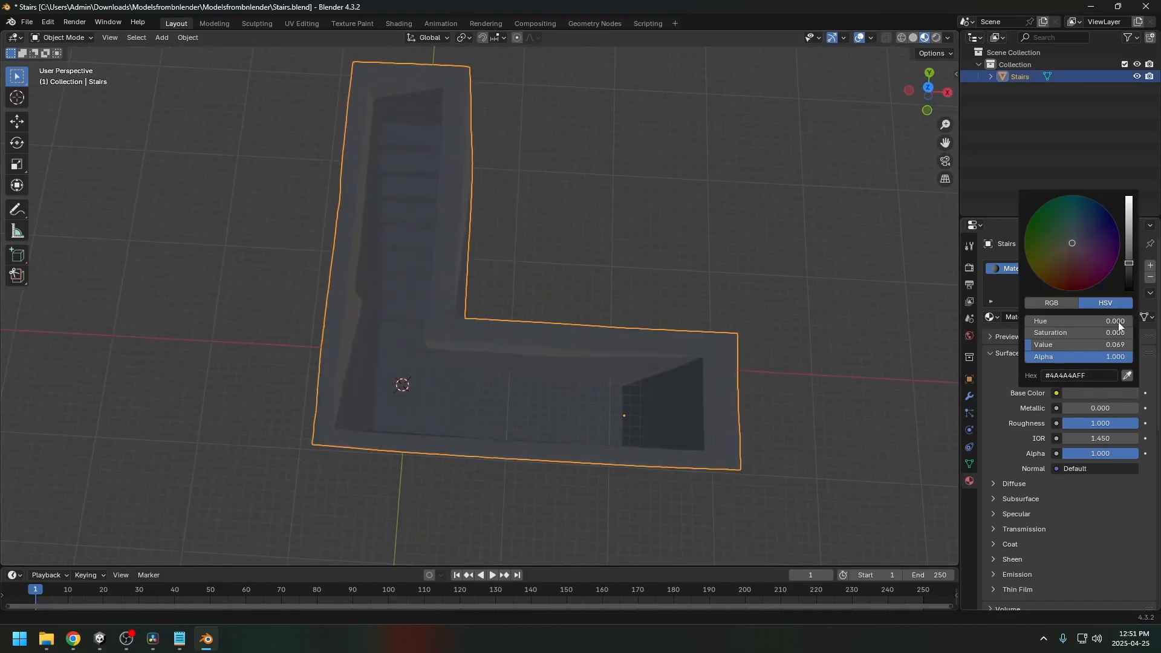
pyautogui.moveTo(1128, 266); pyautogui.dragTo(1128, 274)
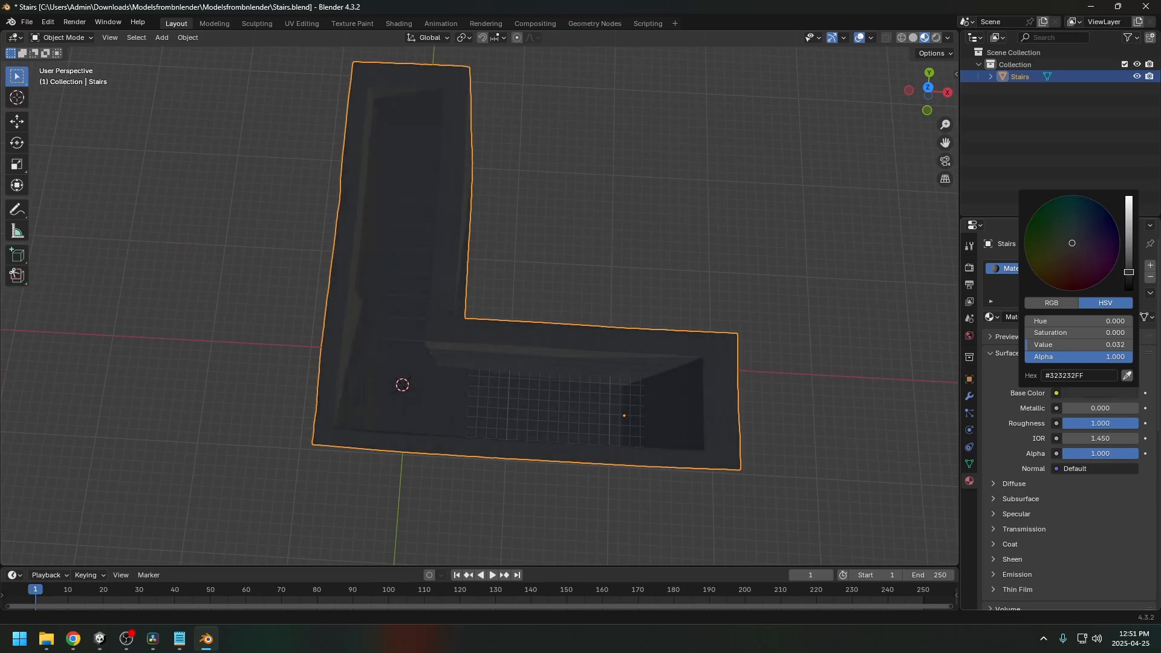
pyautogui.moveTo(695, 326); pyautogui.dragTo(617, 306, button='middle')
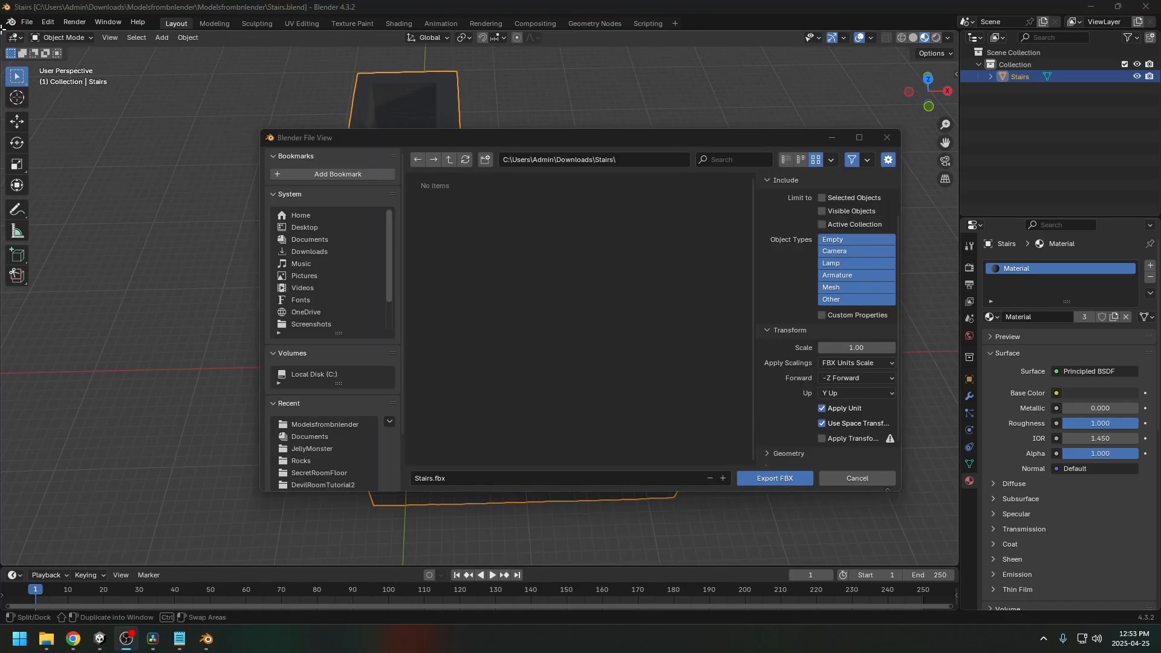
# Step: Export the model as Stairs.fbx to the Downloads\Stairs folder, with scalings applied as FBX Units Scale
pyautogui.moveTo(382, 146); pyautogui.dragTo(342, 144)
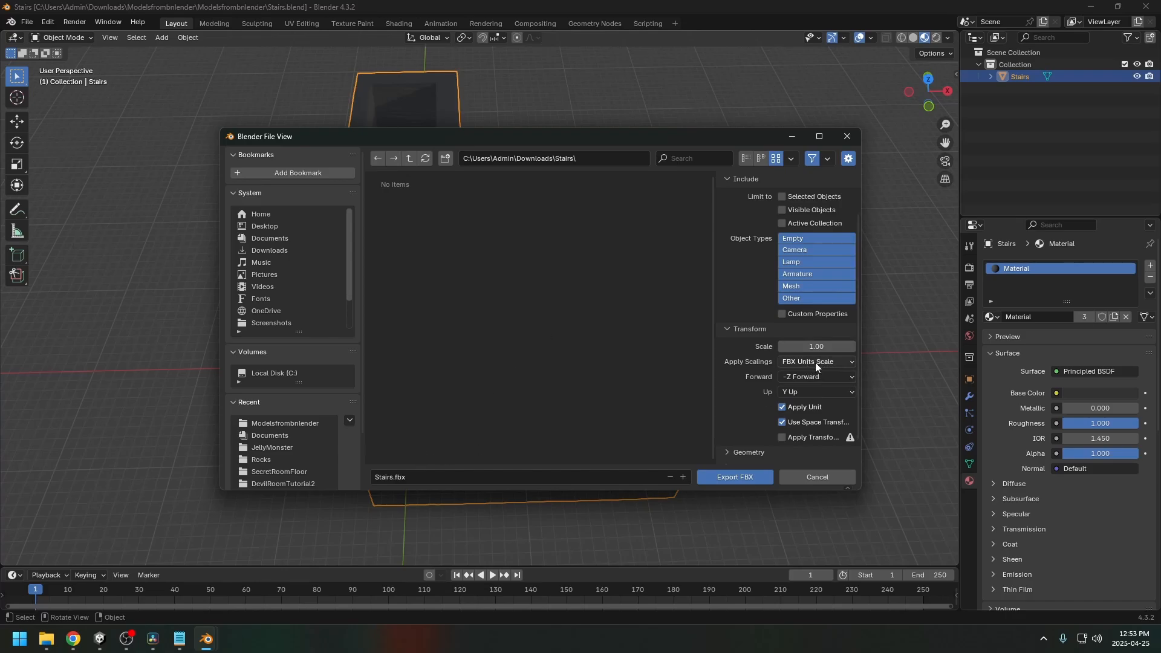
pyautogui.scroll(-1, 815, 361)
pyautogui.click(732, 478)
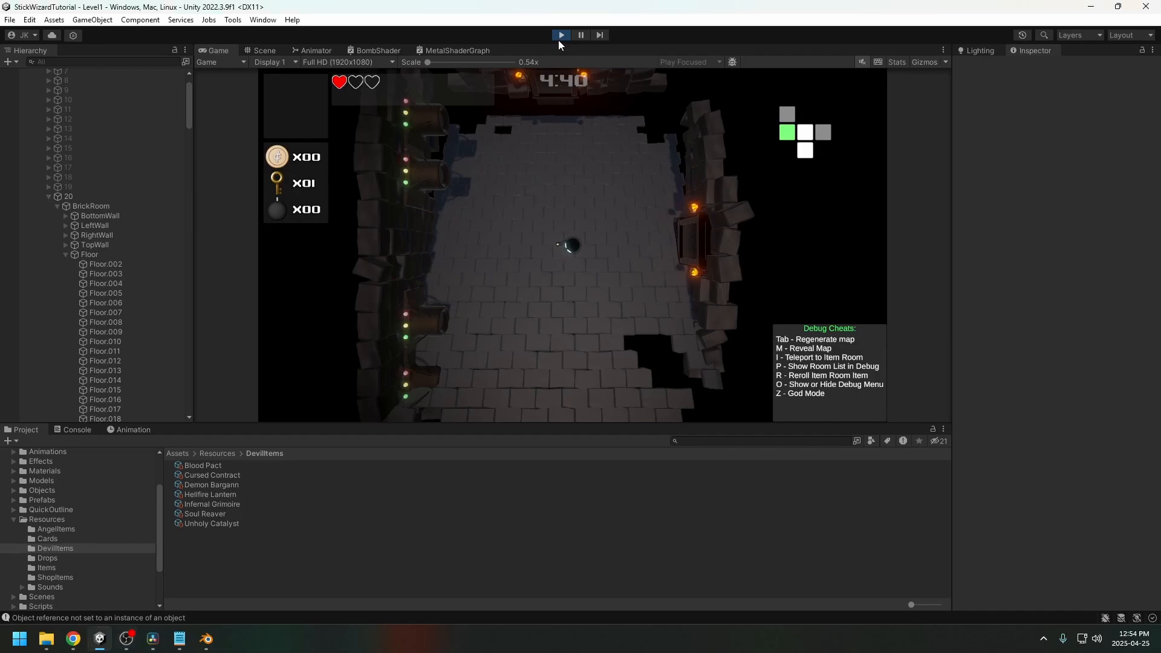
# Step: Switch to Unity, stop the running game, and collapse room 20 and the Rooms group in the hierarchy
pyautogui.click(558, 37)
pyautogui.click(55, 217)
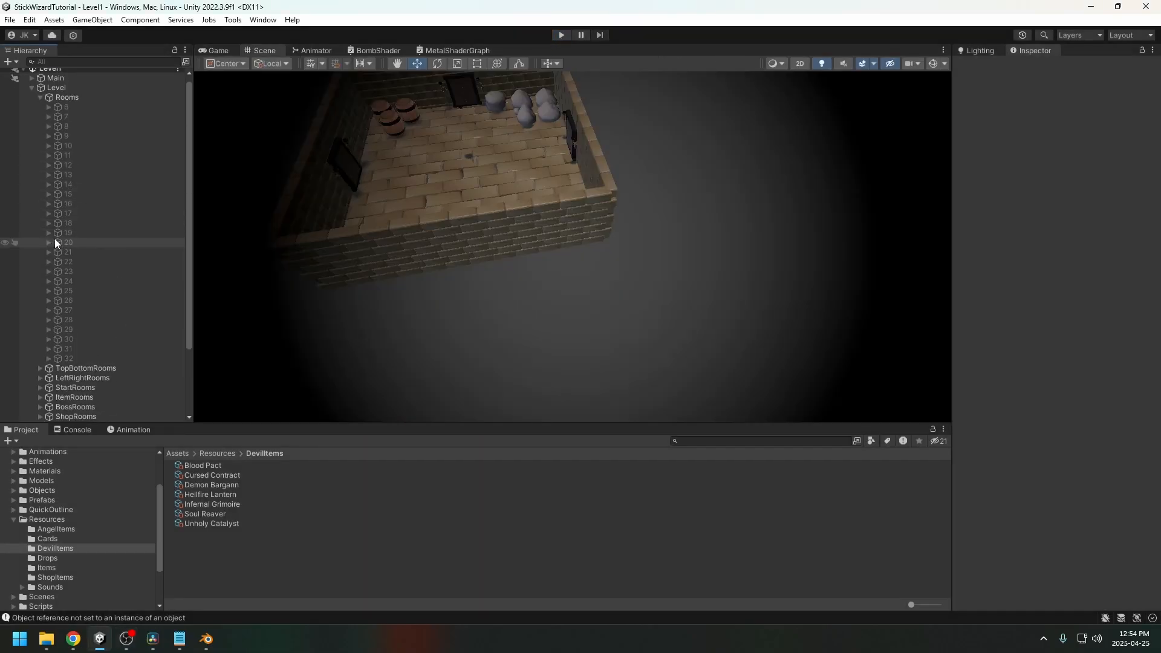
pyautogui.scroll(5, 56, 241)
pyautogui.click(40, 103)
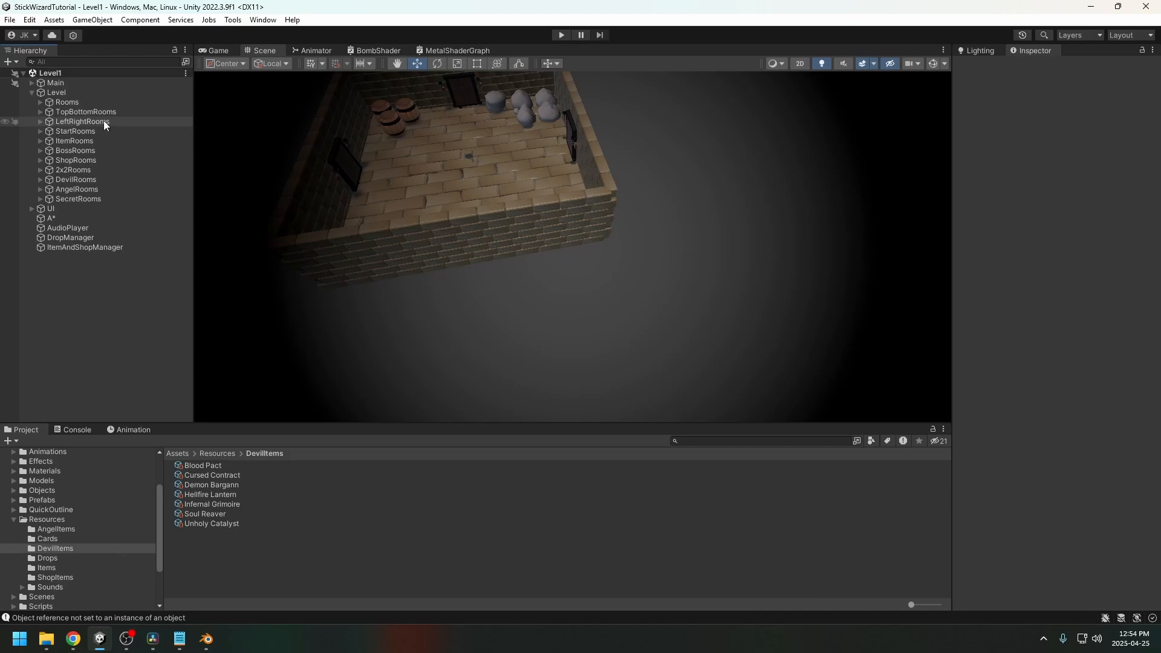
# Step: Create an empty child object under Level and name it RightTopRooms
pyautogui.click(68, 103)
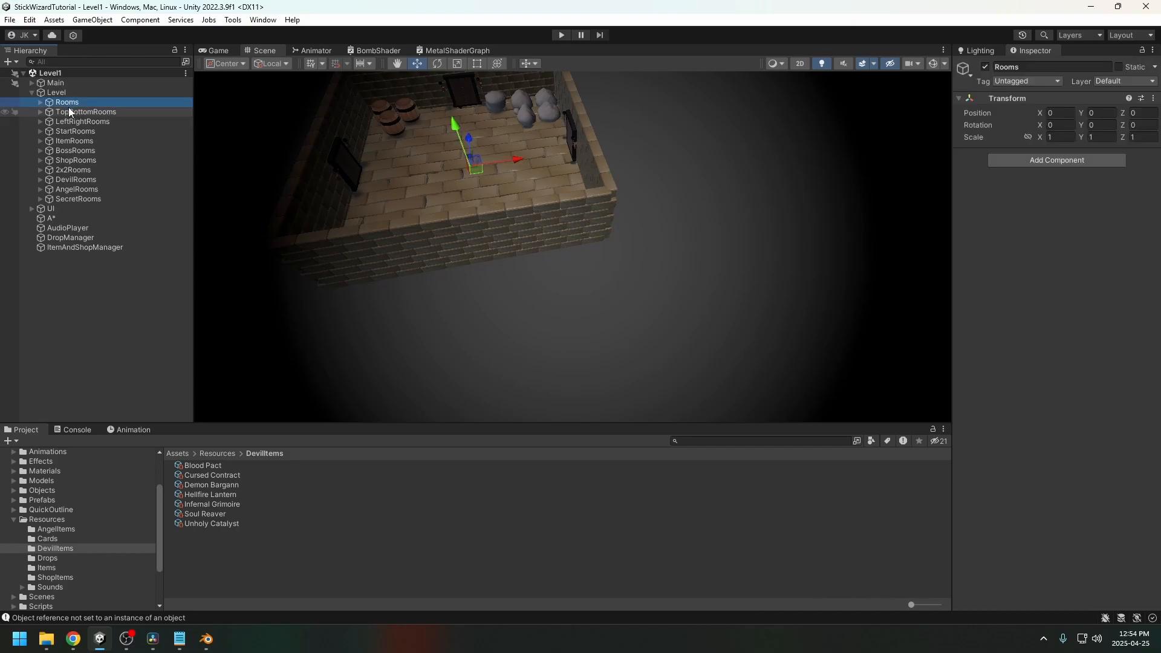
pyautogui.click(55, 94)
pyautogui.rightClick(53, 96)
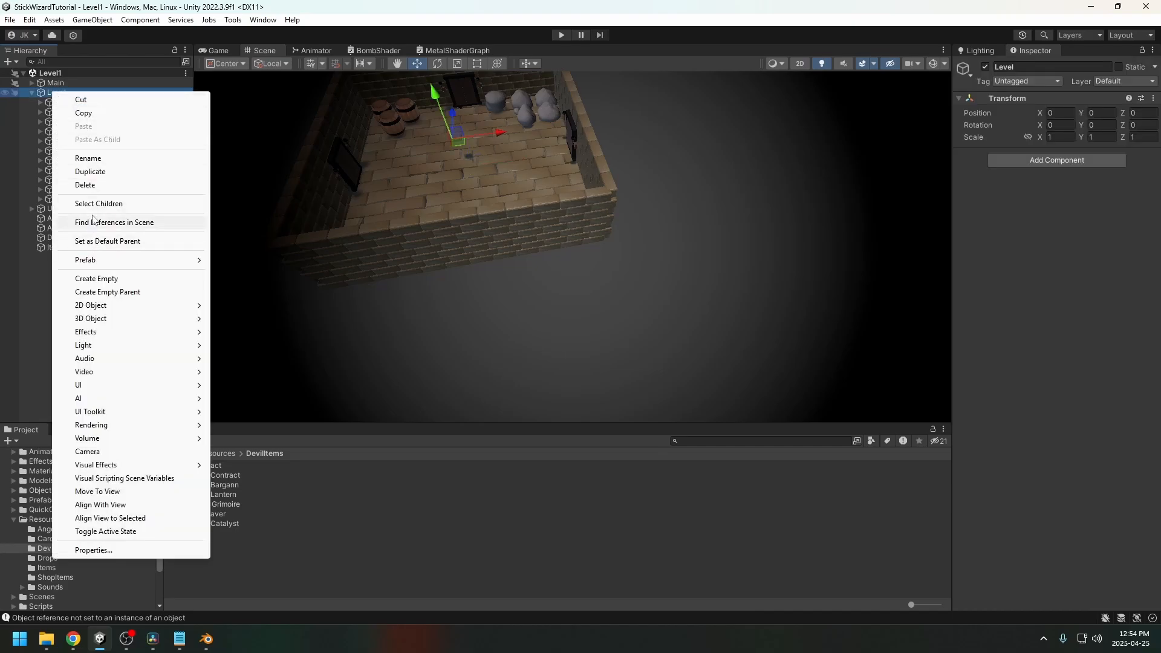
pyautogui.click(95, 279)
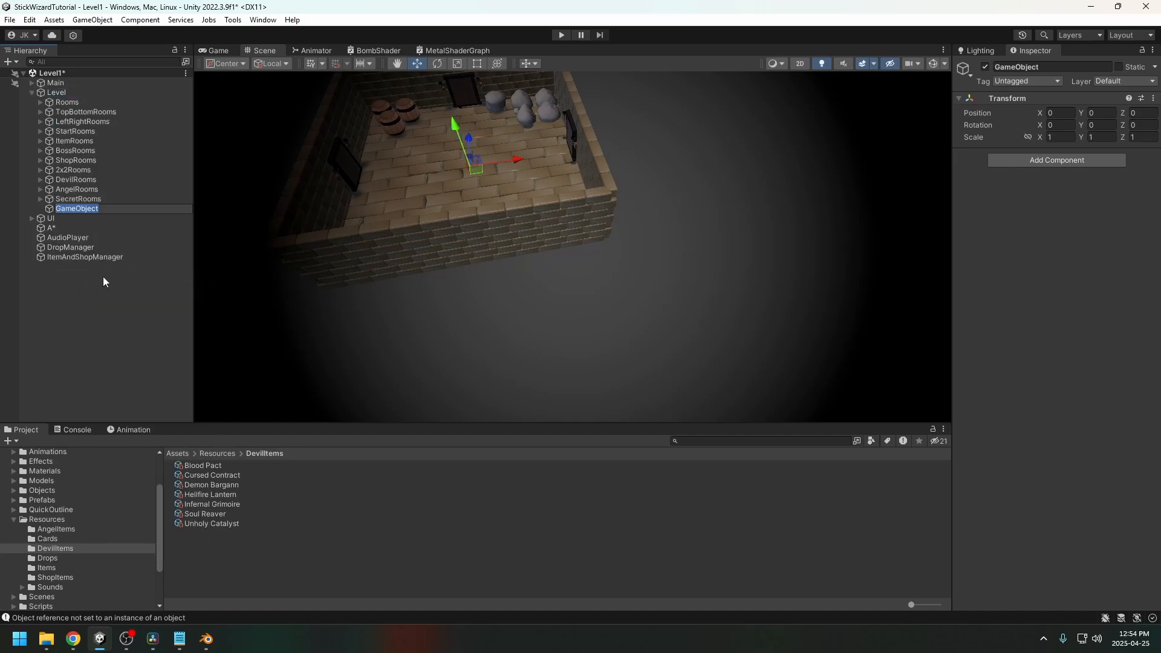
pyautogui.write('RightTop')
pyautogui.write('Rooms')
pyautogui.press('Return')
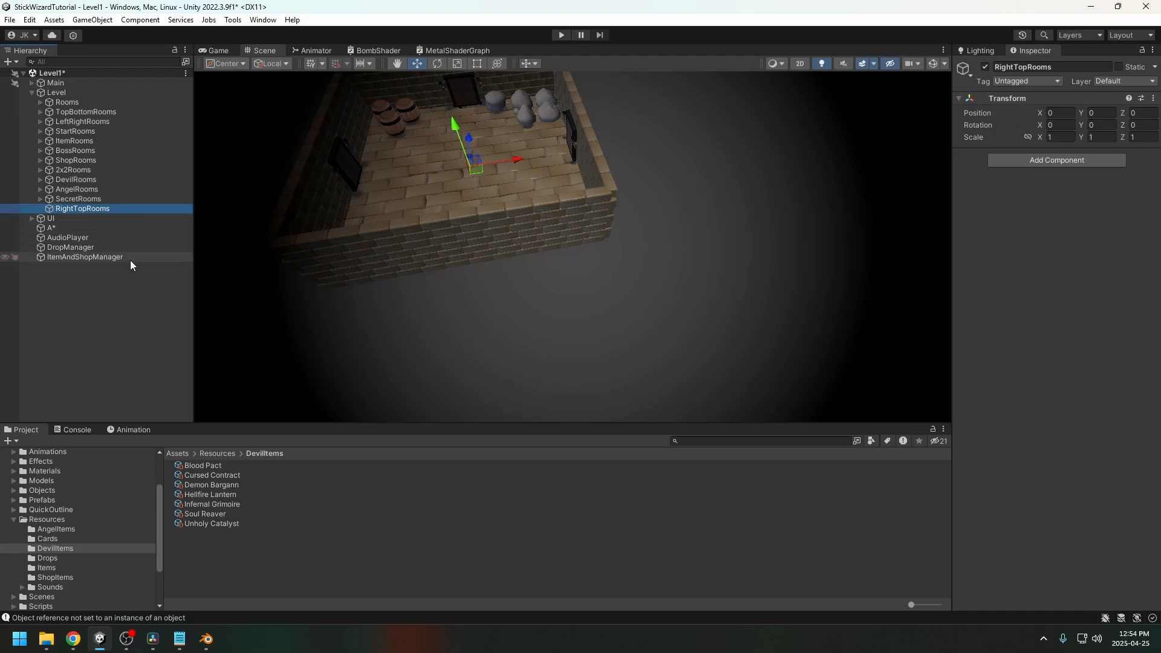
# Step: Create an empty child object named 1 under RightTopRooms
pyautogui.rightClick(79, 211)
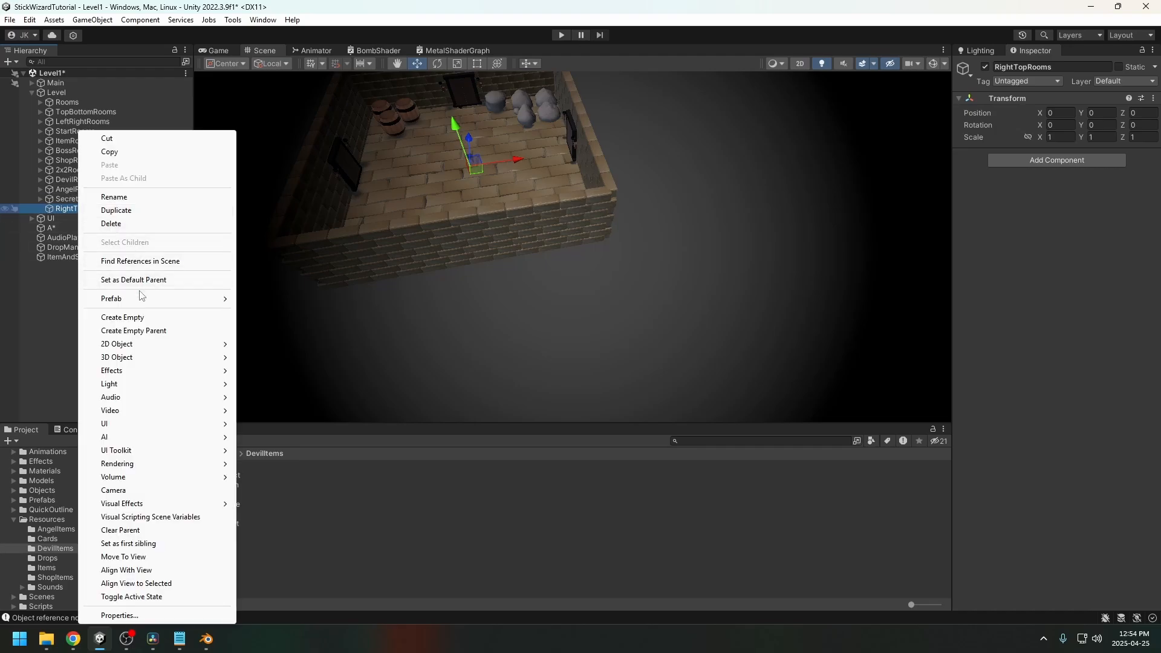
pyautogui.click(125, 321)
pyautogui.write('1')
pyautogui.press('Return')
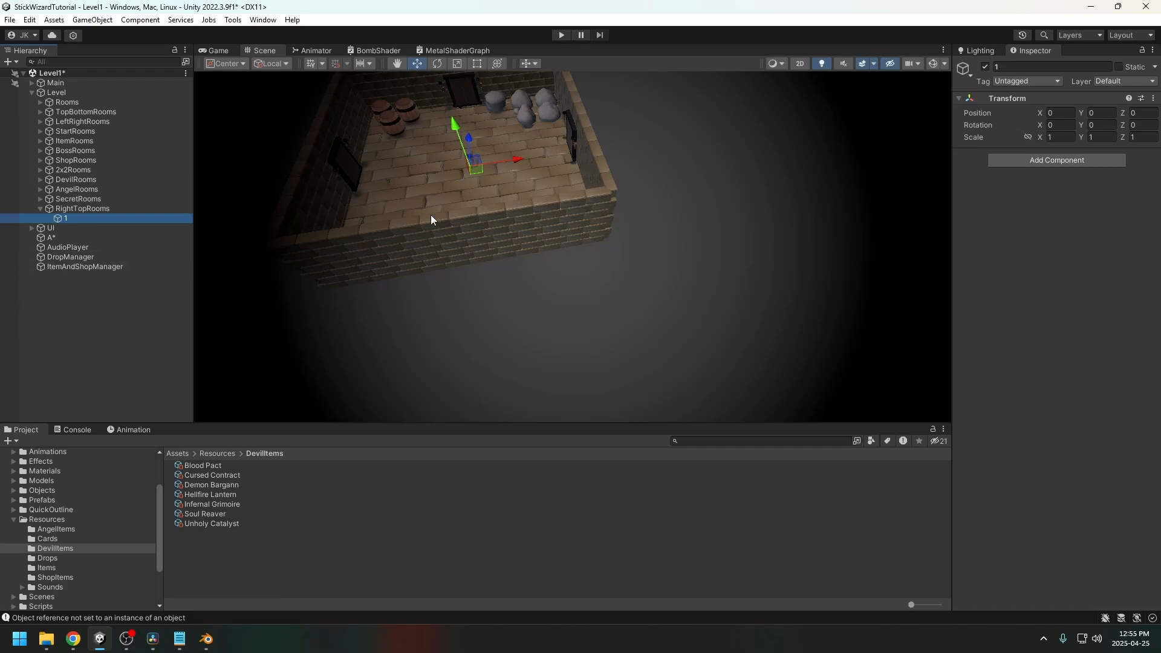
# Step: Deactivate room 0 under StartRooms and select object 1 under RightTopRooms
pyautogui.scroll(-3, 430, 215)
pyautogui.click(37, 132)
pyautogui.click(40, 132)
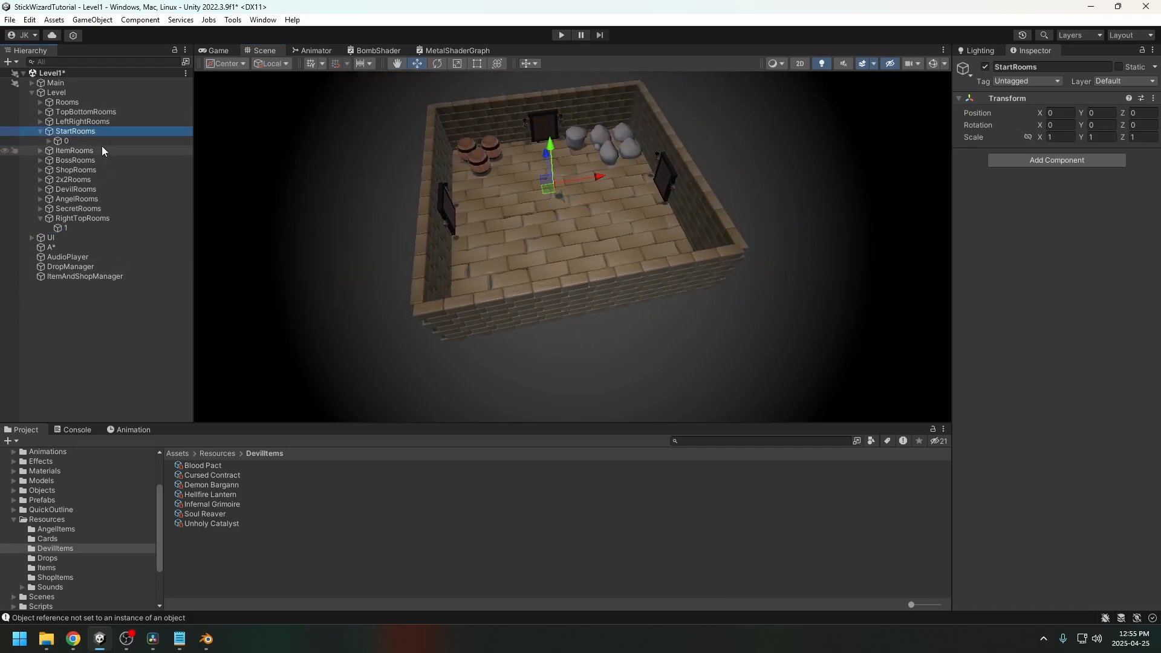
pyautogui.click(102, 141)
pyautogui.click(984, 67)
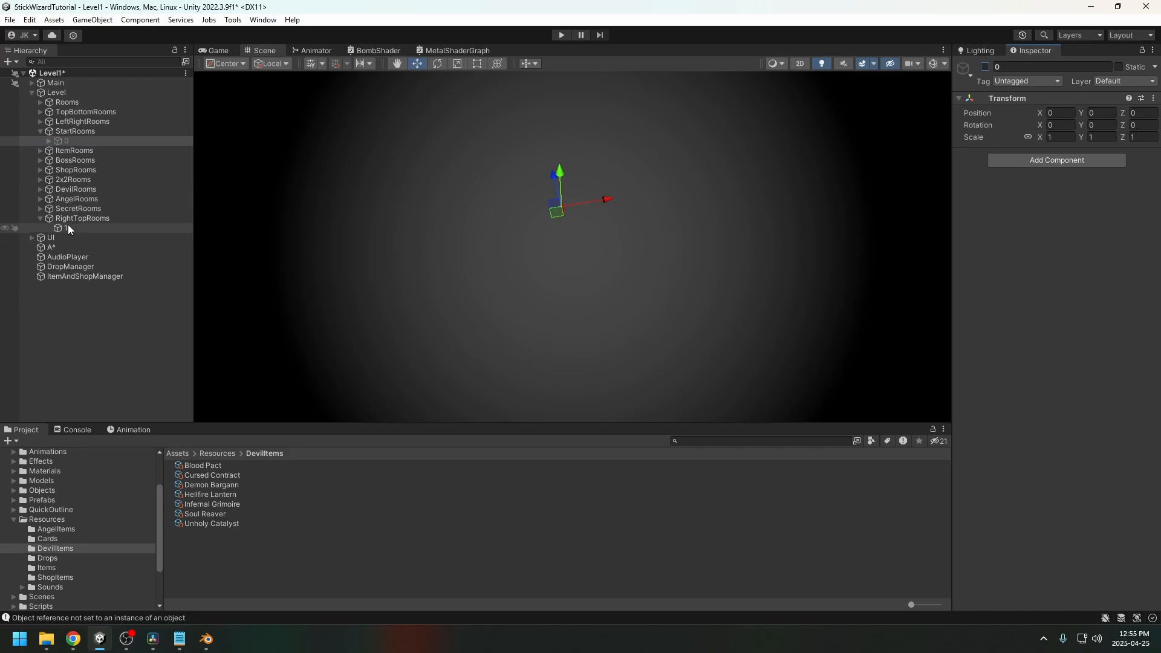
pyautogui.click(67, 227)
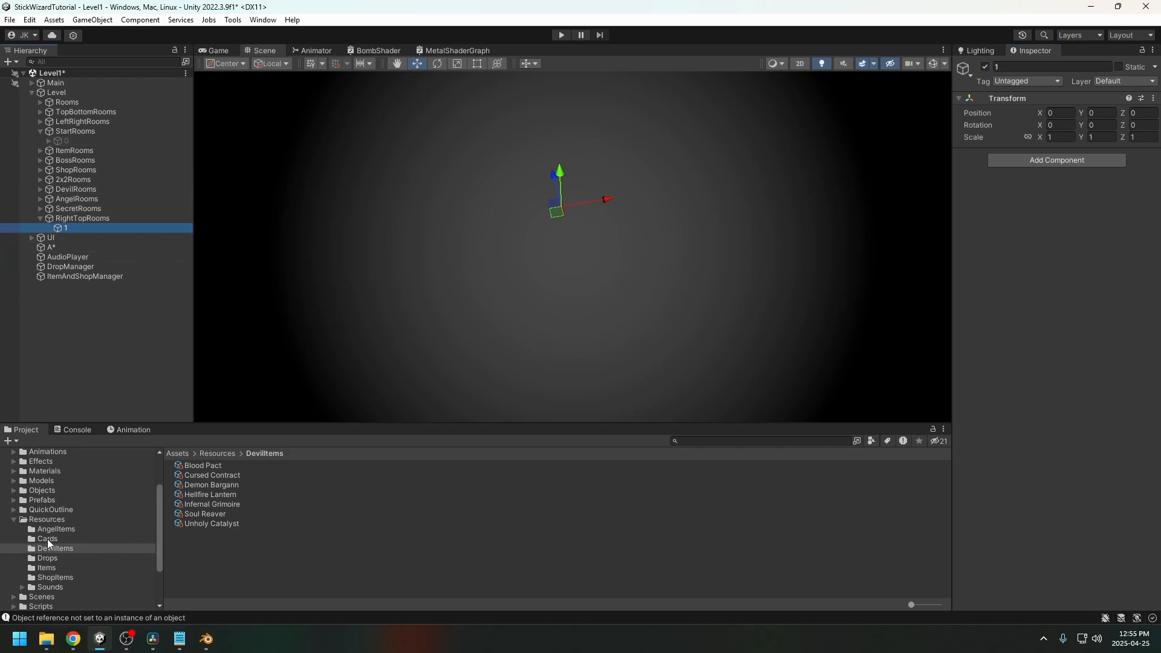
# Step: Create a folder named CornerRooms inside Assets/Prefabs/Rooms and open it
pyautogui.click(14, 520)
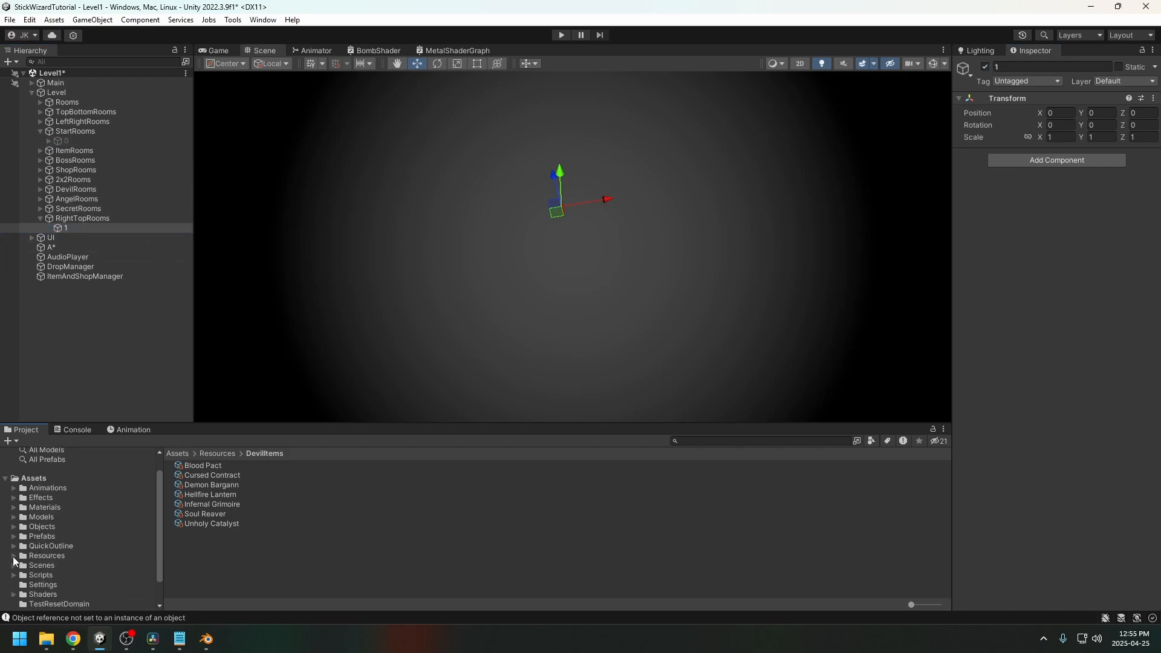
pyautogui.click(13, 507)
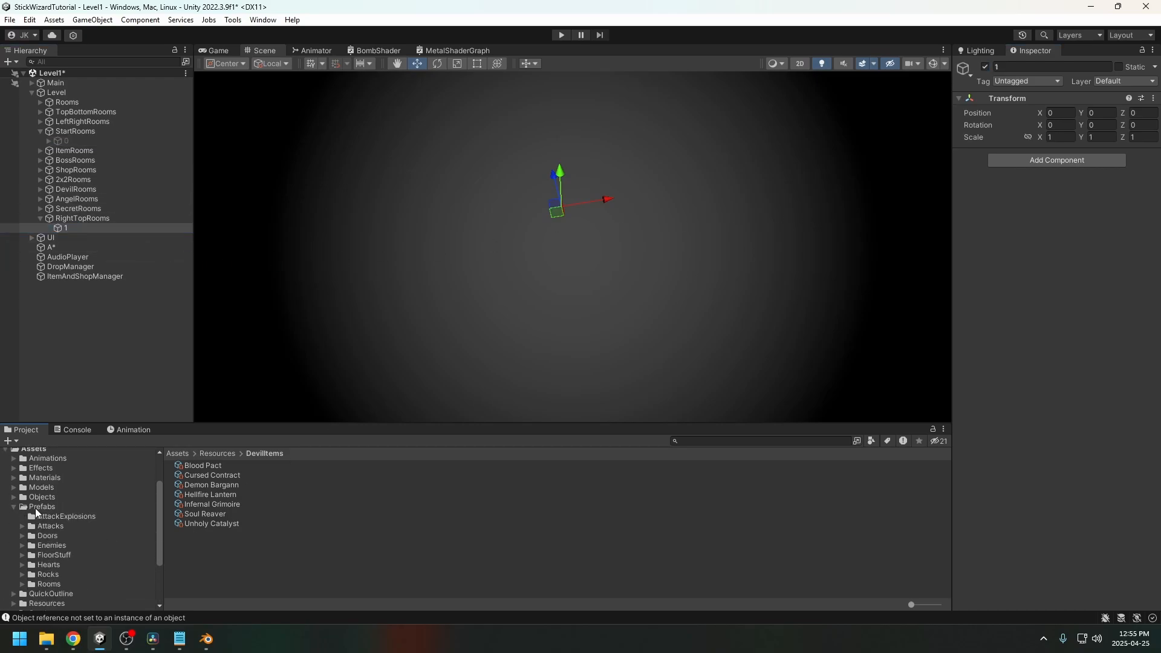
pyautogui.click(26, 584)
pyautogui.rightClick(227, 572)
pyautogui.moveTo(266, 236)
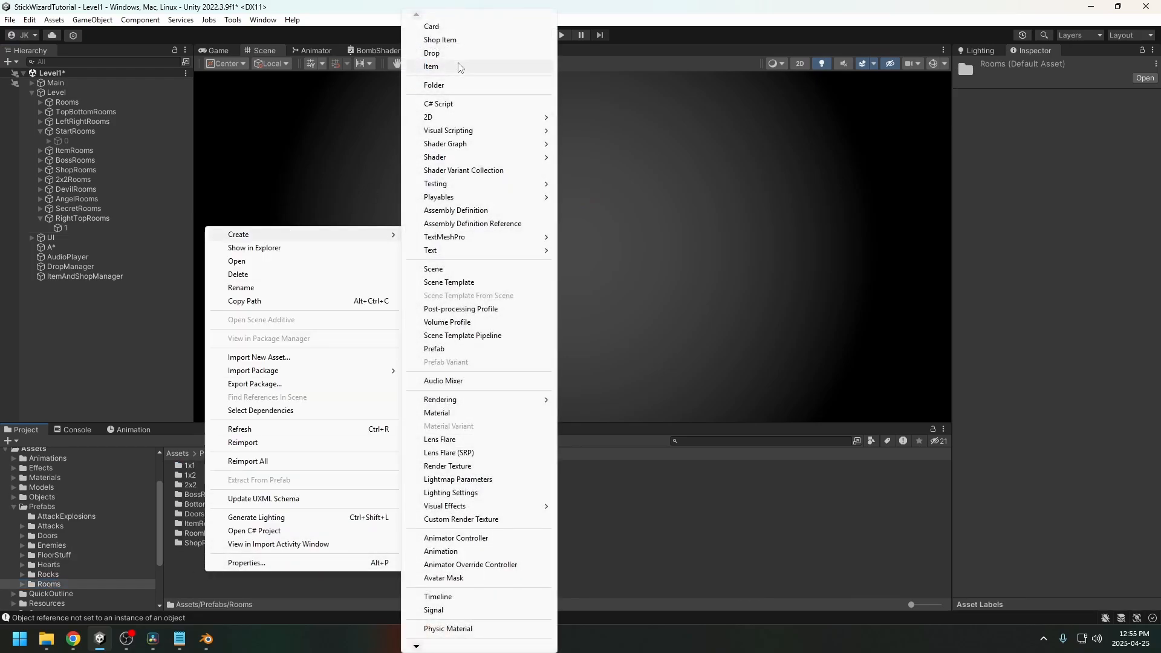
pyautogui.click(437, 85)
pyautogui.write('Coins')
pyautogui.press('Return')
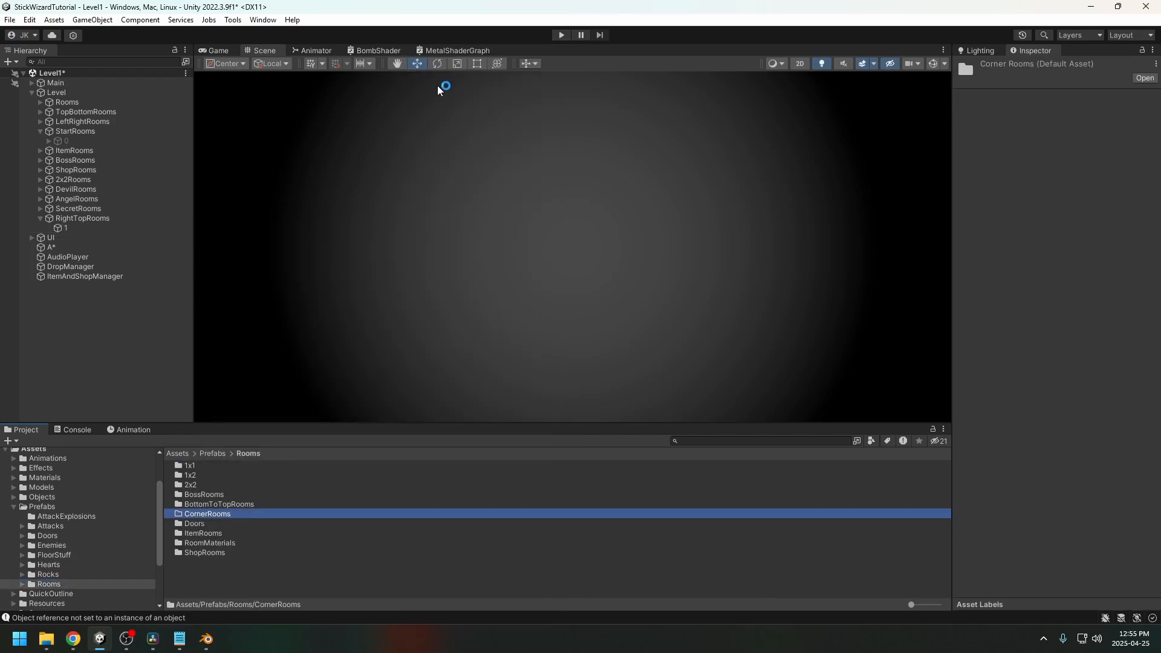
pyautogui.doubleClick(225, 516)
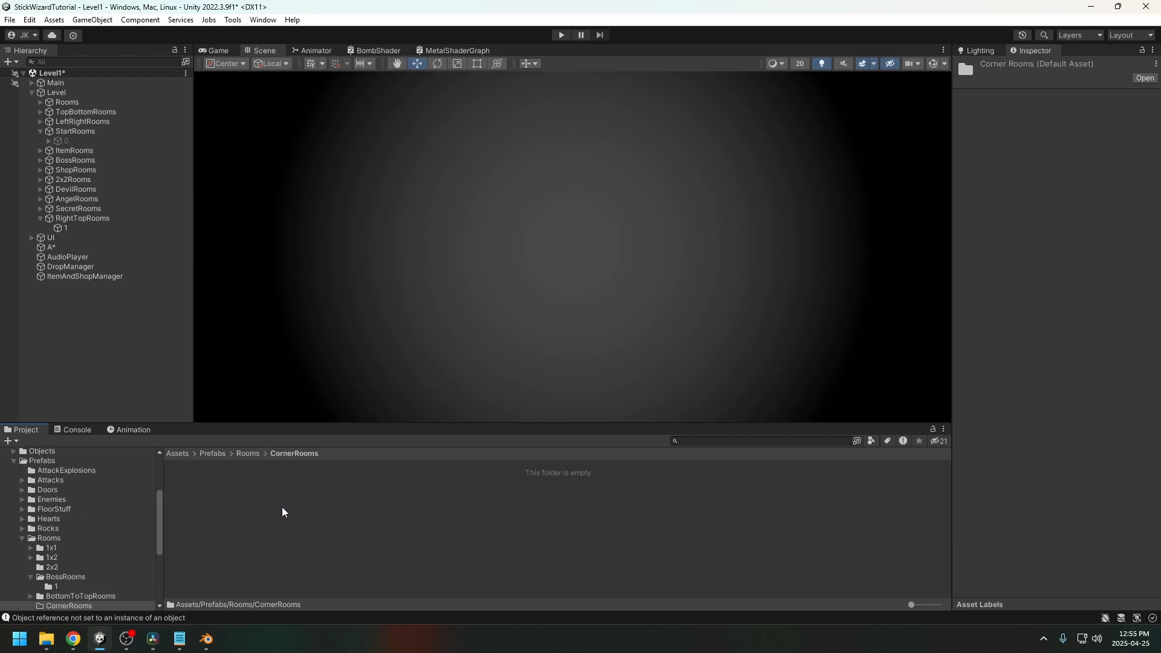
# Step: Import the Stairs model file into the CornerRooms folder and enable Read/Write in its import settings
pyautogui.click(47, 639)
pyautogui.moveTo(568, 308); pyautogui.dragTo(197, 469)
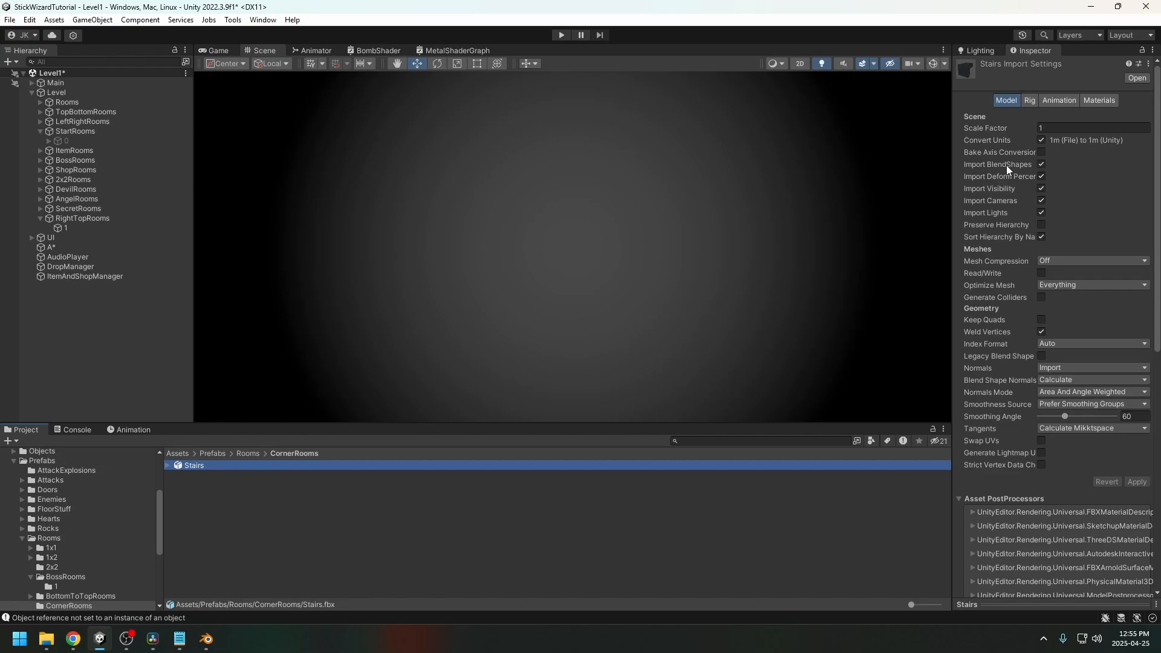
pyautogui.click(1041, 273)
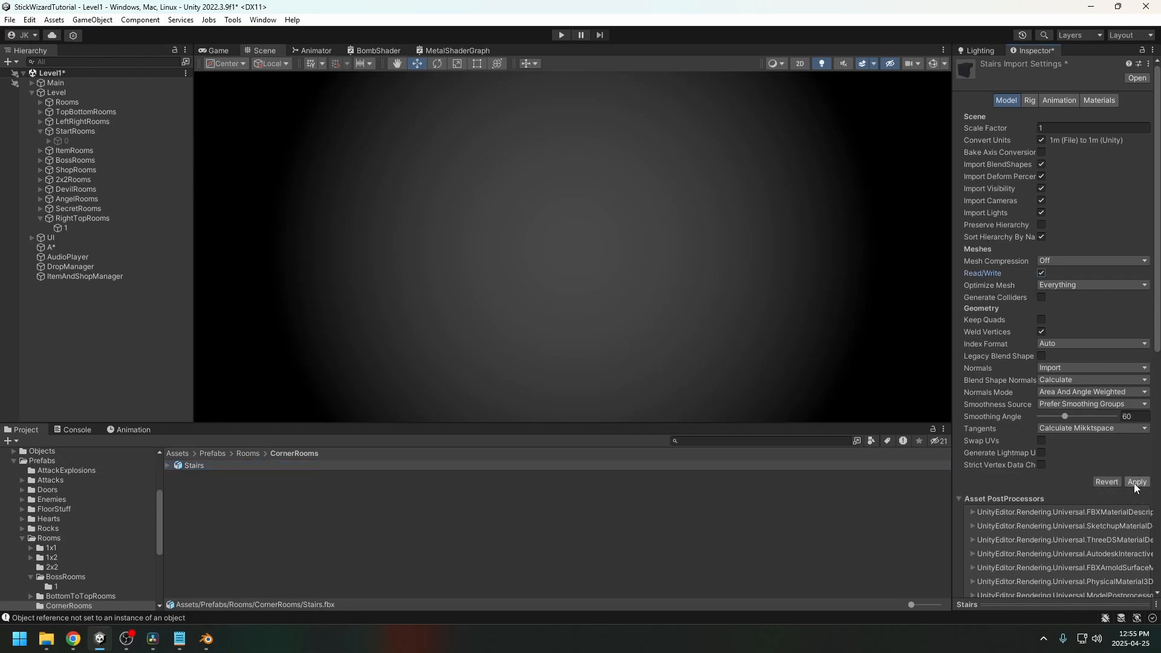
pyautogui.click(1136, 481)
# Step: Place the Stairs model under room 1 of RightTopRooms and activate start room 0 for reference
pyautogui.moveTo(200, 466); pyautogui.dragTo(67, 226)
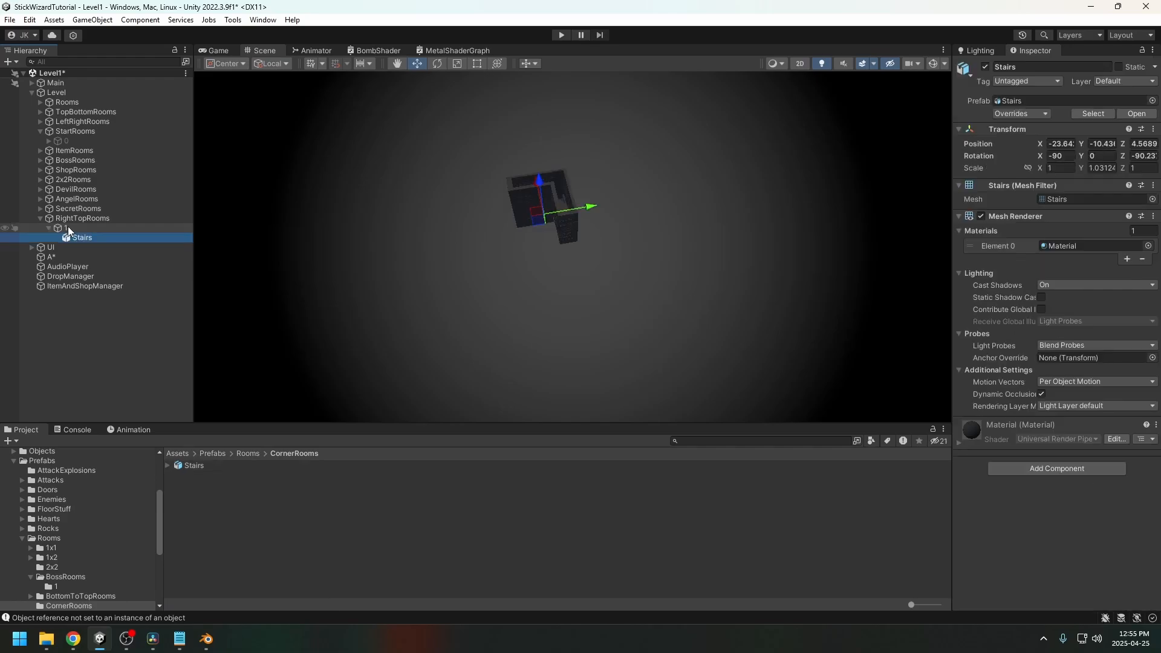
pyautogui.click(69, 141)
pyautogui.click(985, 66)
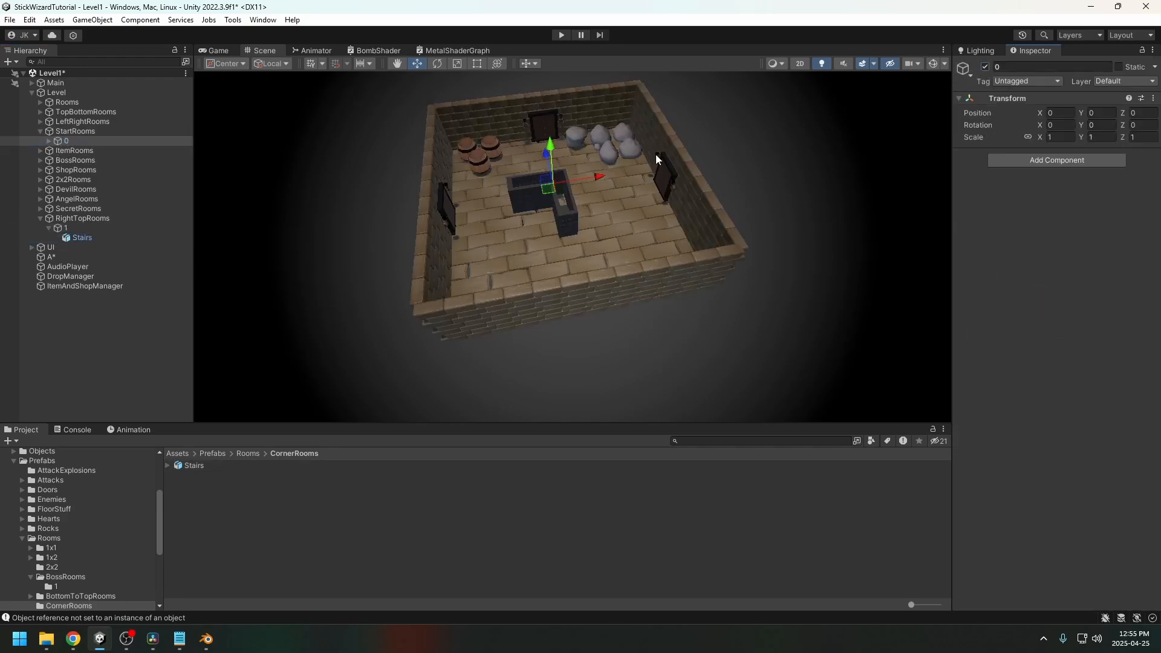
# Step: Unpack the Stairs prefab instance under room 1
pyautogui.click(75, 238)
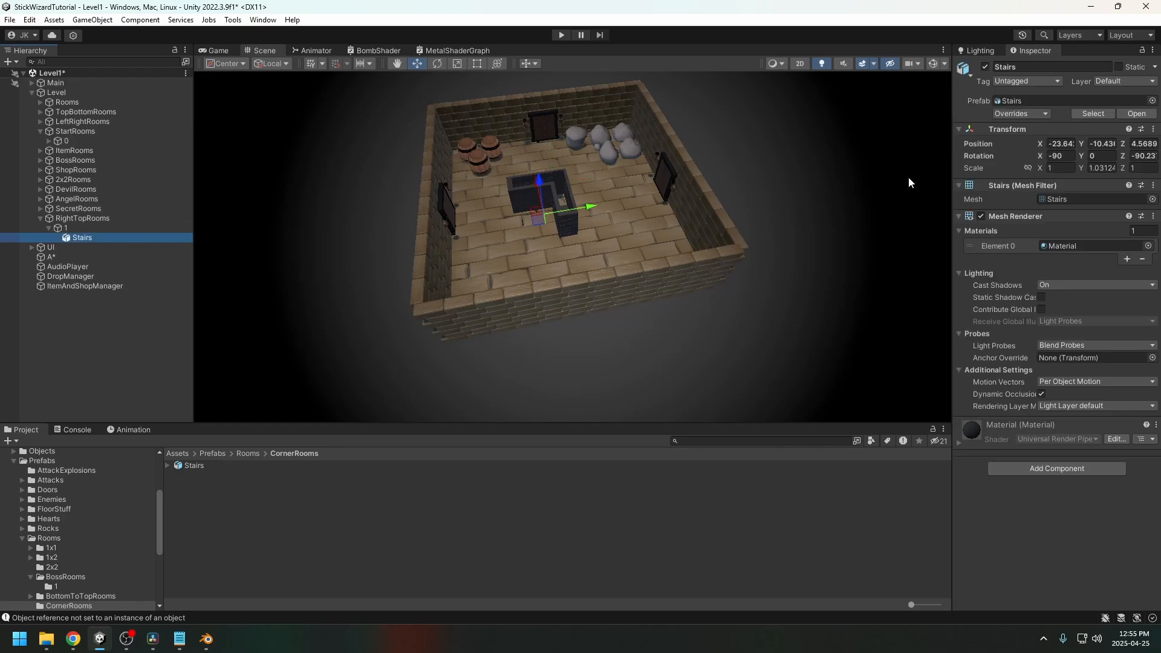
pyautogui.rightClick(72, 239)
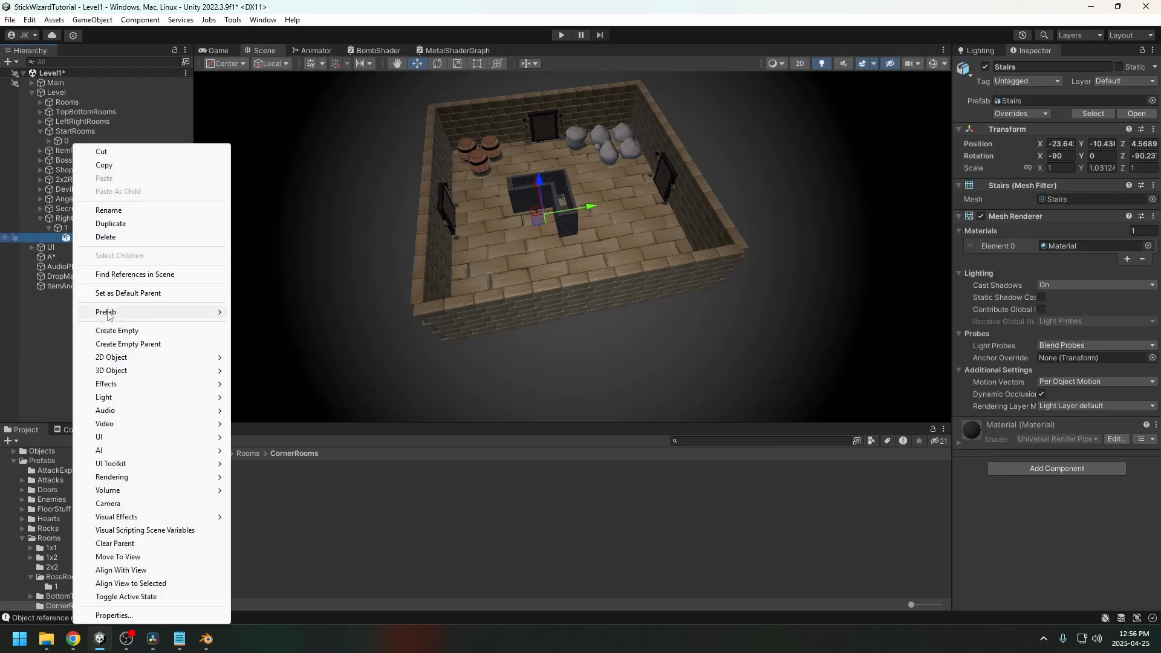
pyautogui.moveTo(115, 306)
pyautogui.click(282, 394)
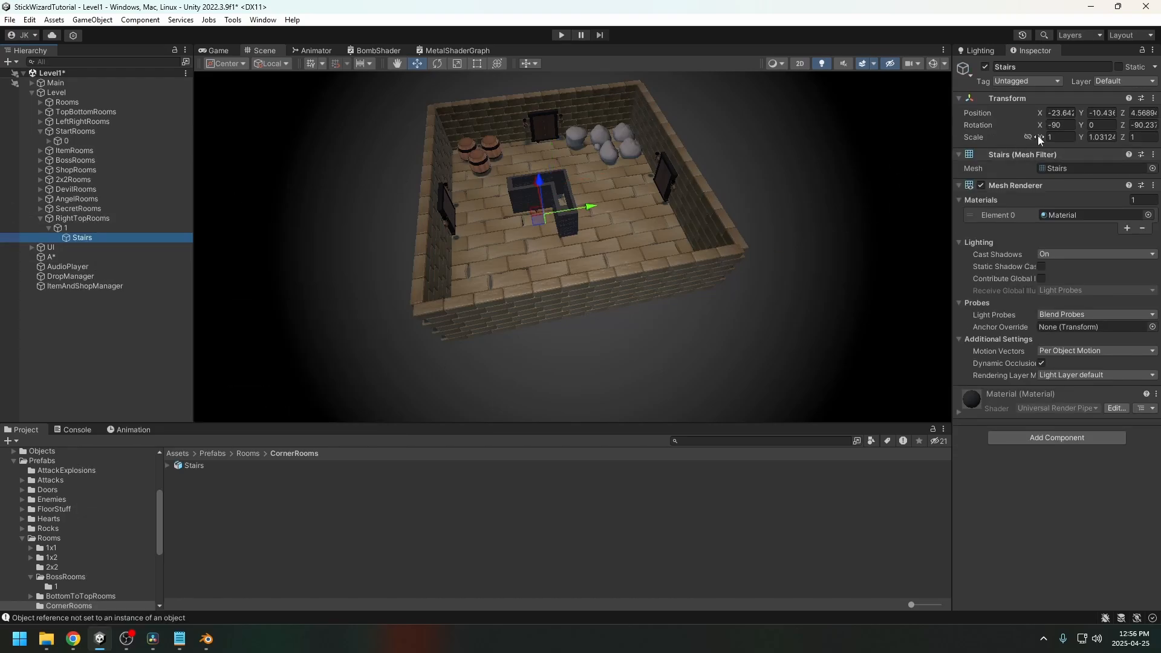
# Step: Link the scale axes of the Stairs object and reset its transform
pyautogui.click(1036, 136)
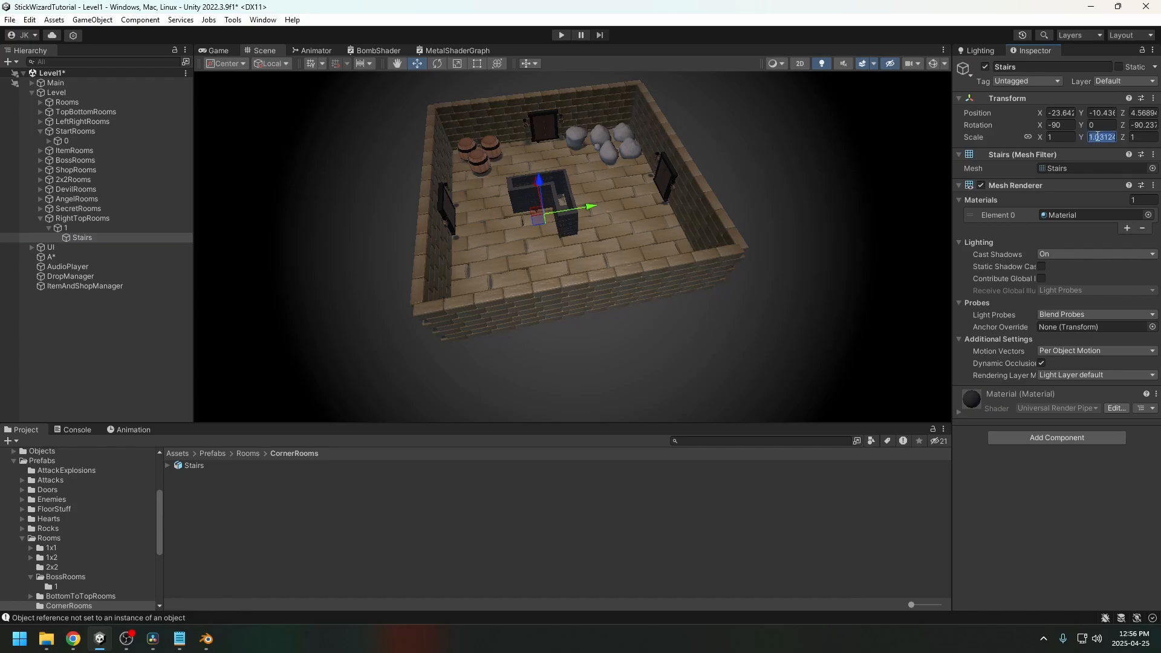
pyautogui.write('1')
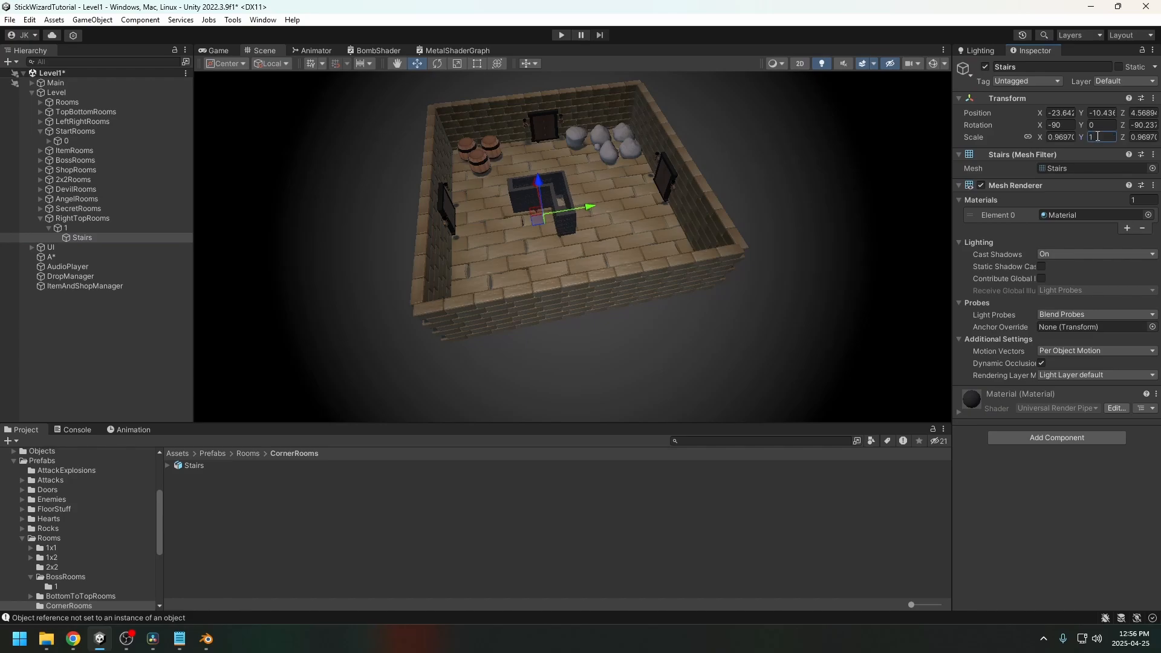
pyautogui.rightClick(1134, 99)
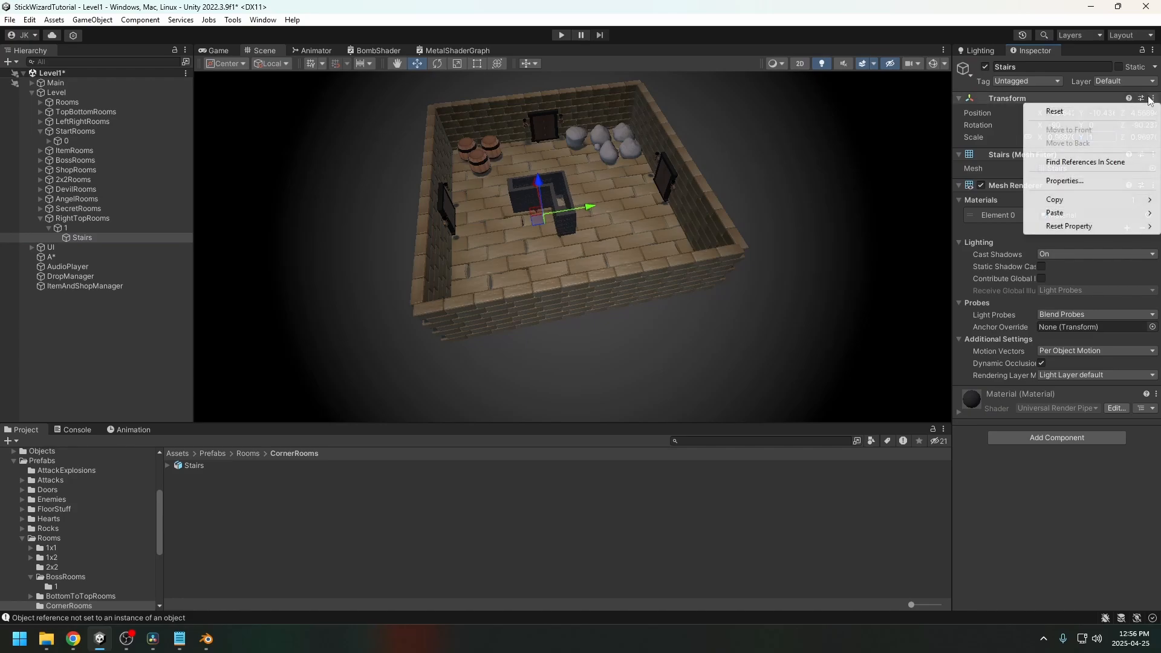
pyautogui.click(1055, 111)
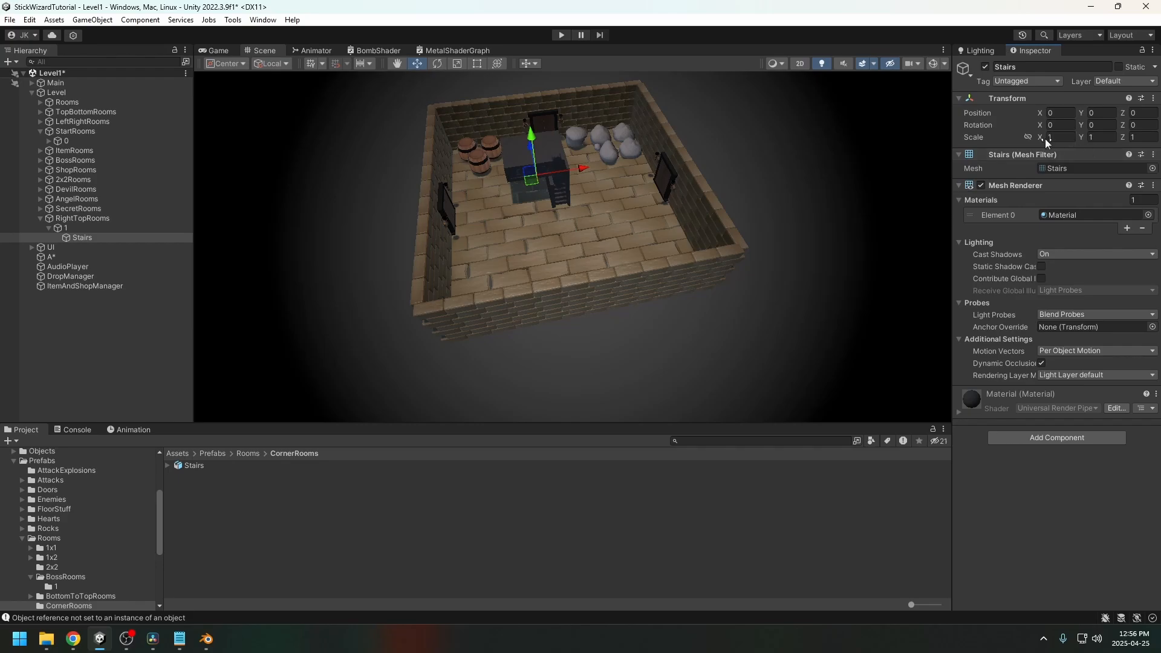
# Step: Scale the Stairs object uniformly to 6.97 on all axes
pyautogui.moveTo(1039, 137); pyautogui.dragTo(1156, 158)
pyautogui.scroll(-5, 484, 219)
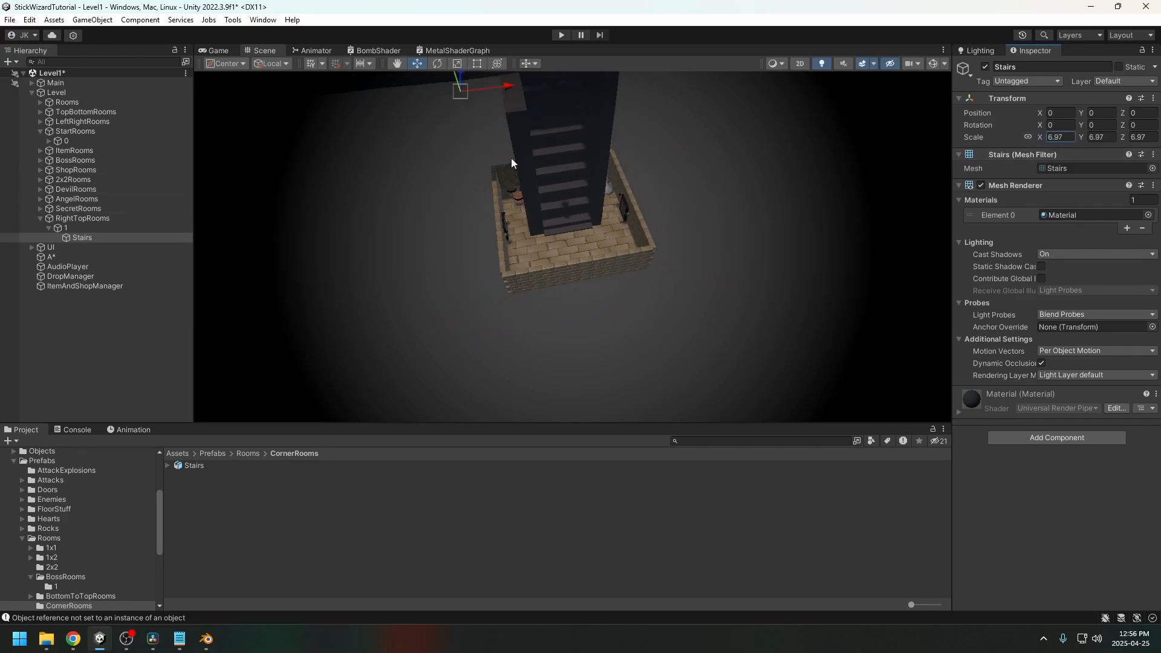
pyautogui.moveTo(510, 158); pyautogui.dragTo(522, 181, button='middle')
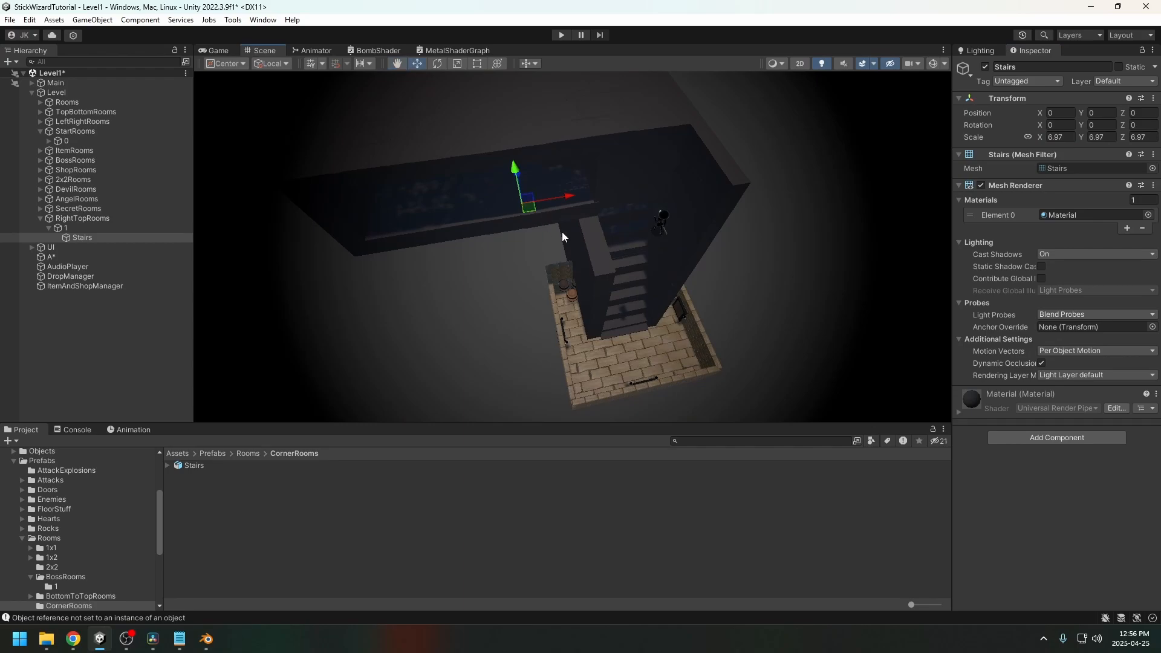
pyautogui.moveTo(562, 232); pyautogui.dragTo(559, 227, button='middle')
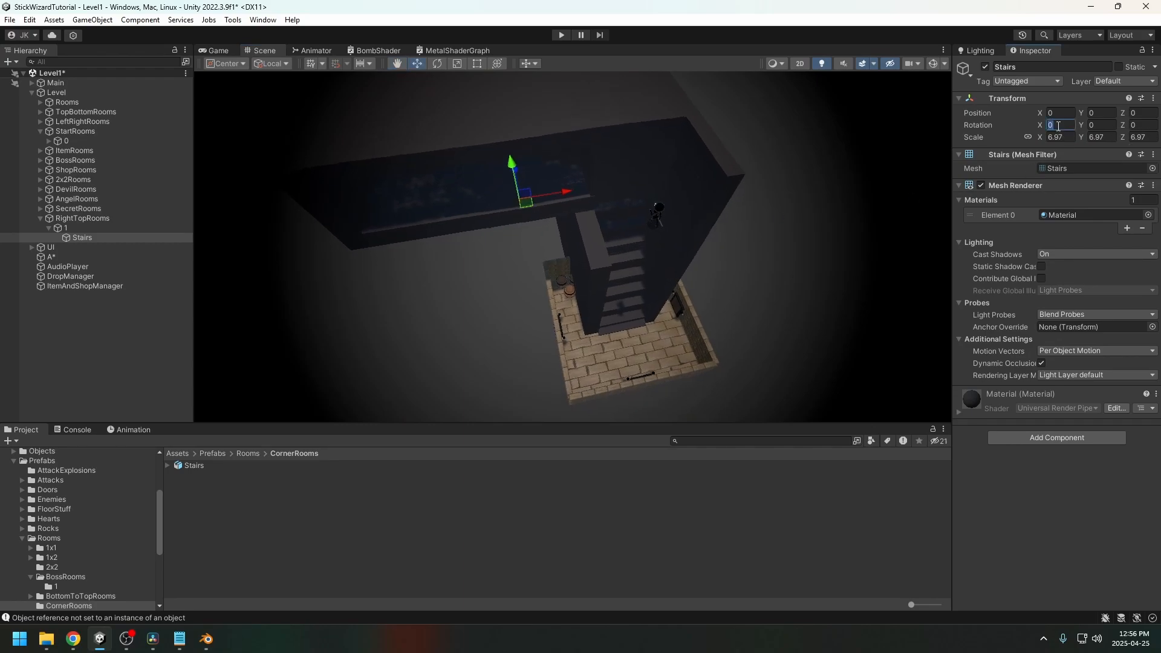
# Step: Set the X rotation of the Stairs object to 90
pyautogui.write('180')
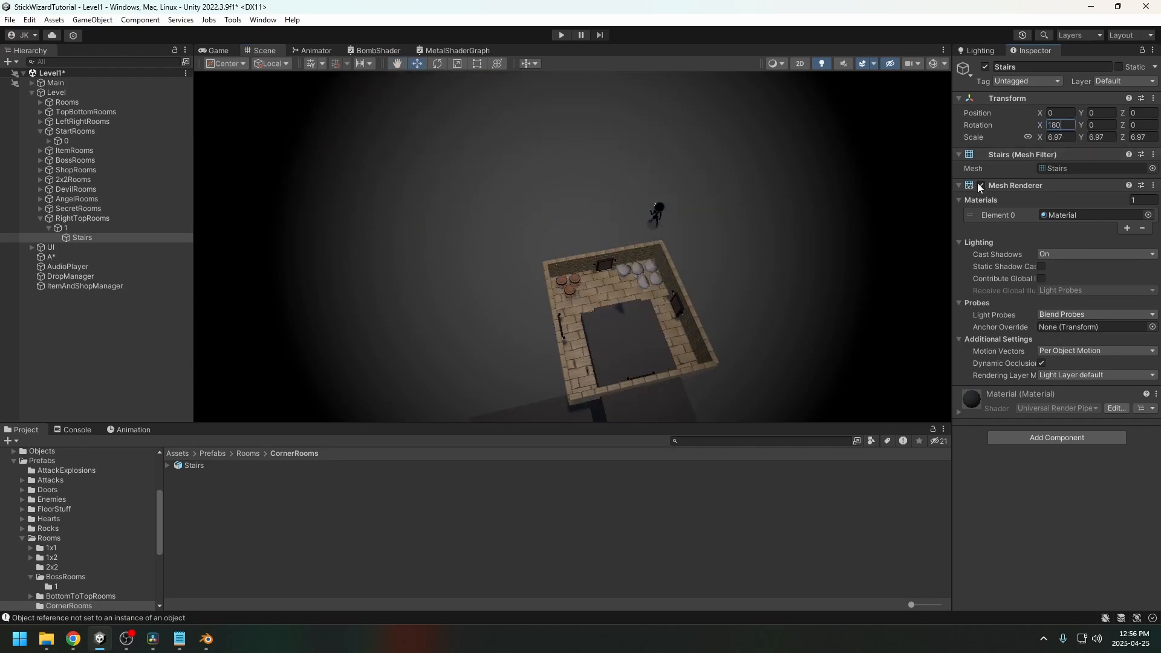
pyautogui.moveTo(740, 347); pyautogui.dragTo(724, 262, button='middle')
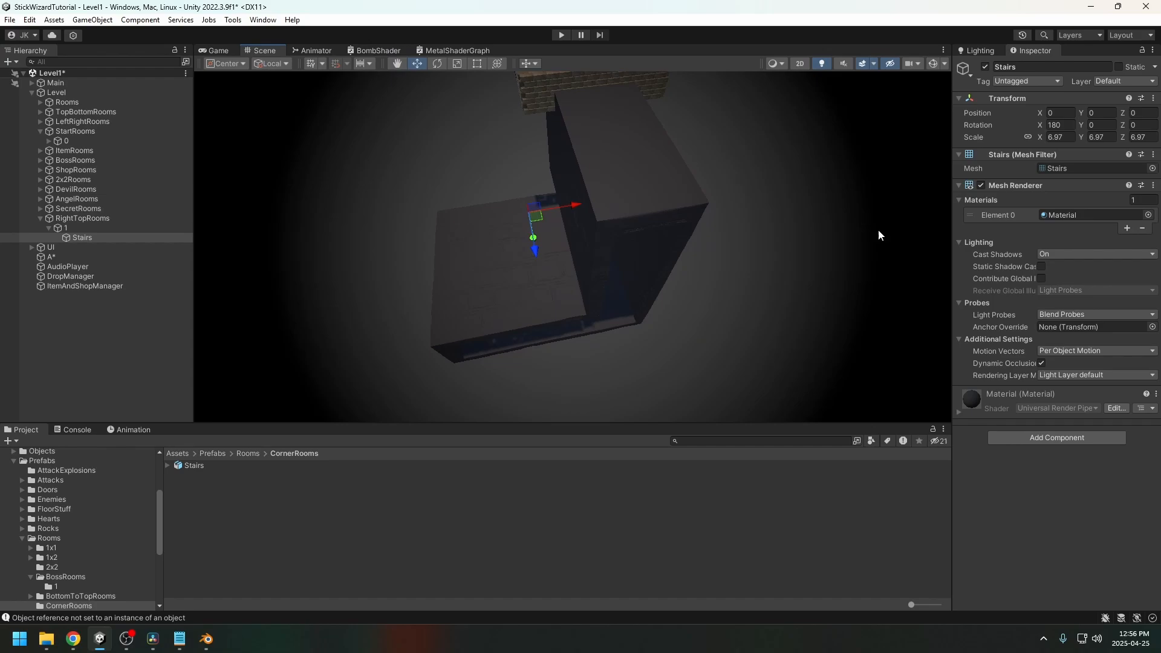
pyautogui.click(1058, 125)
pyautogui.write('90')
pyautogui.press('Return')
# Step: Move the Stairs object to about X 10.2, Z -77.3 and raise it to line up with the start room
pyautogui.moveTo(718, 128); pyautogui.dragTo(733, 255, button='middle')
pyautogui.moveTo(541, 259); pyautogui.dragTo(593, 313)
pyautogui.moveTo(598, 260); pyautogui.dragTo(693, 130, button='right')
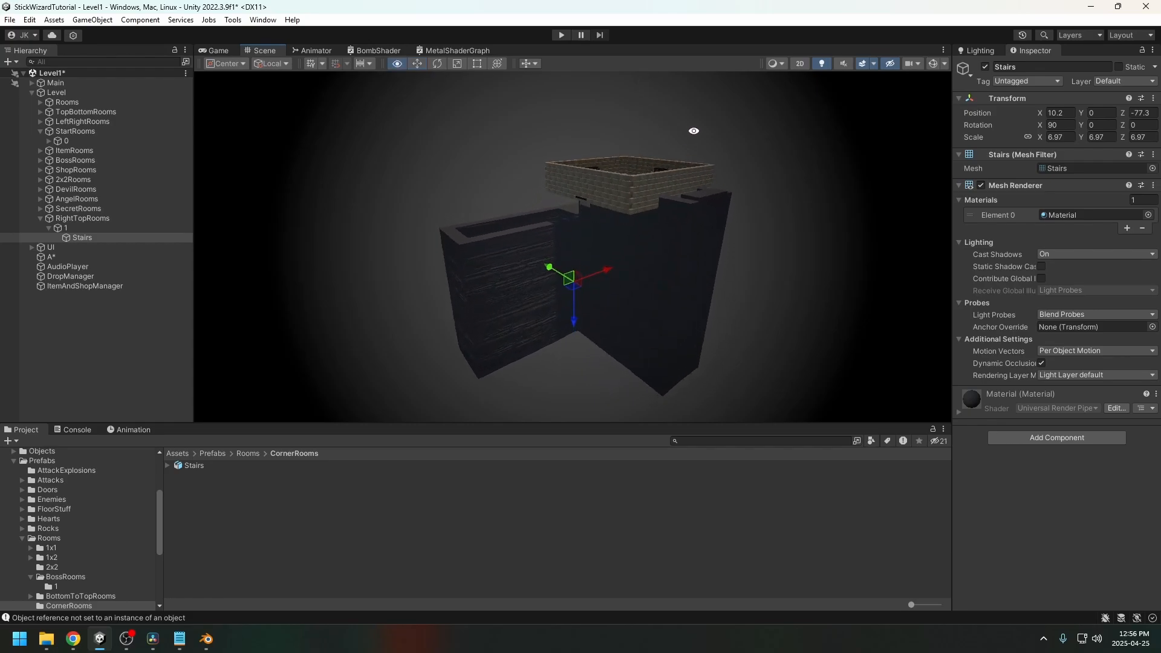
pyautogui.moveTo(572, 311); pyautogui.dragTo(579, 253)
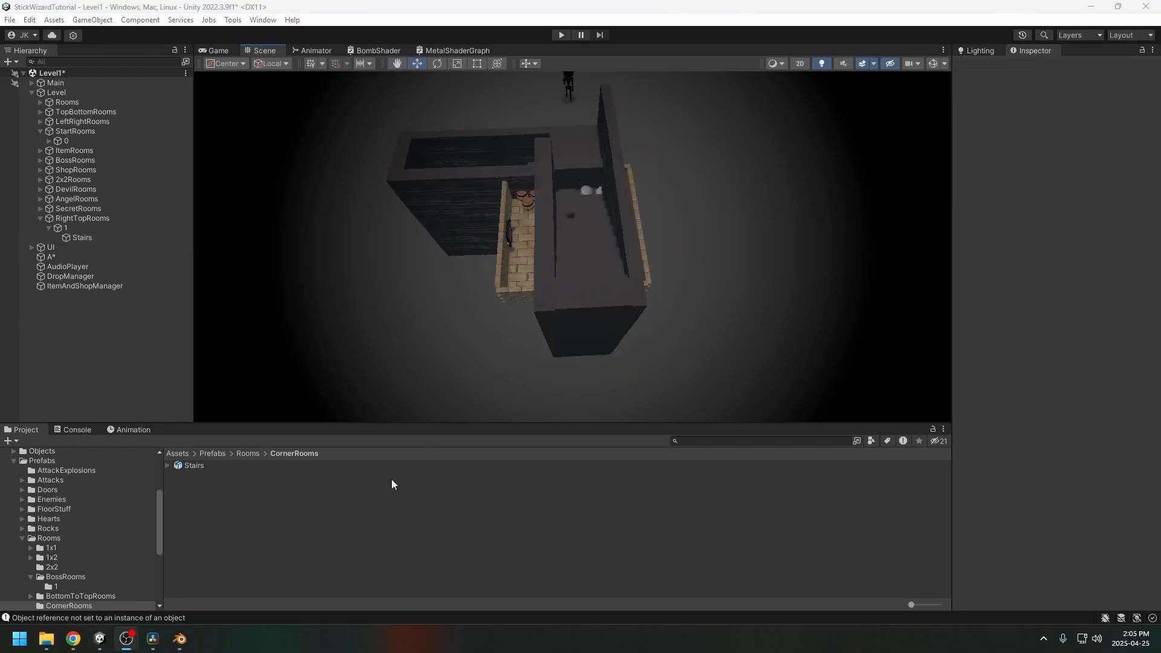
# Step: Create a material named StairMaterial in the CornerRooms folder and apply it to the stairs model
pyautogui.click(238, 508)
pyautogui.rightClick(238, 508)
pyautogui.moveTo(270, 166)
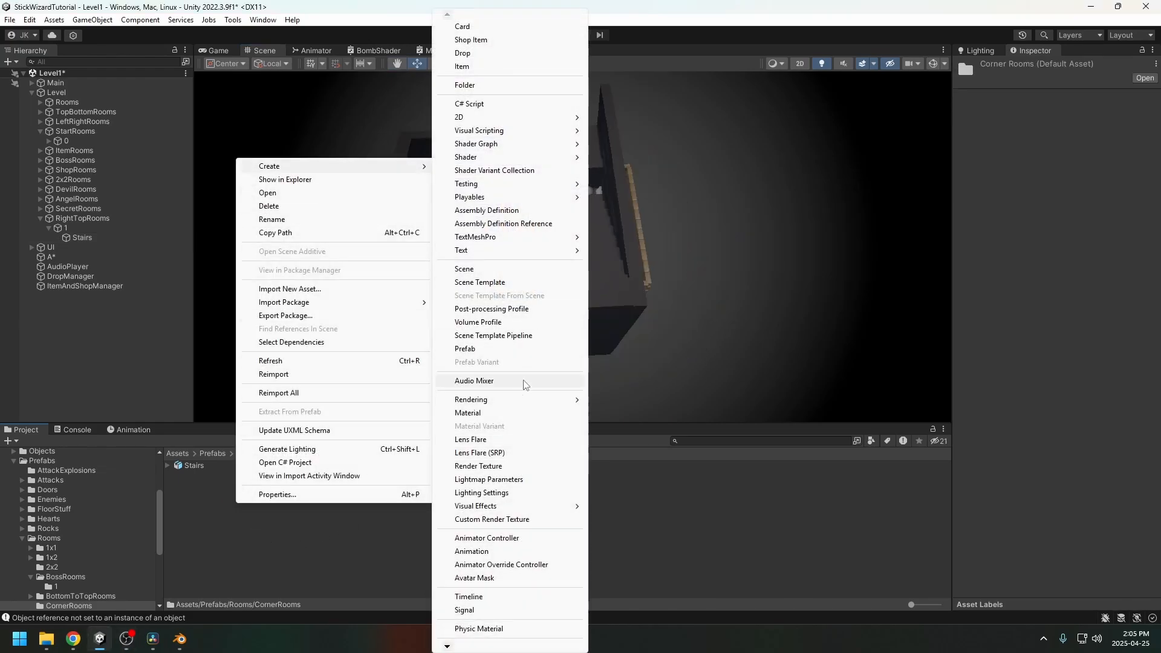
pyautogui.click(521, 401)
pyautogui.write('Stair')
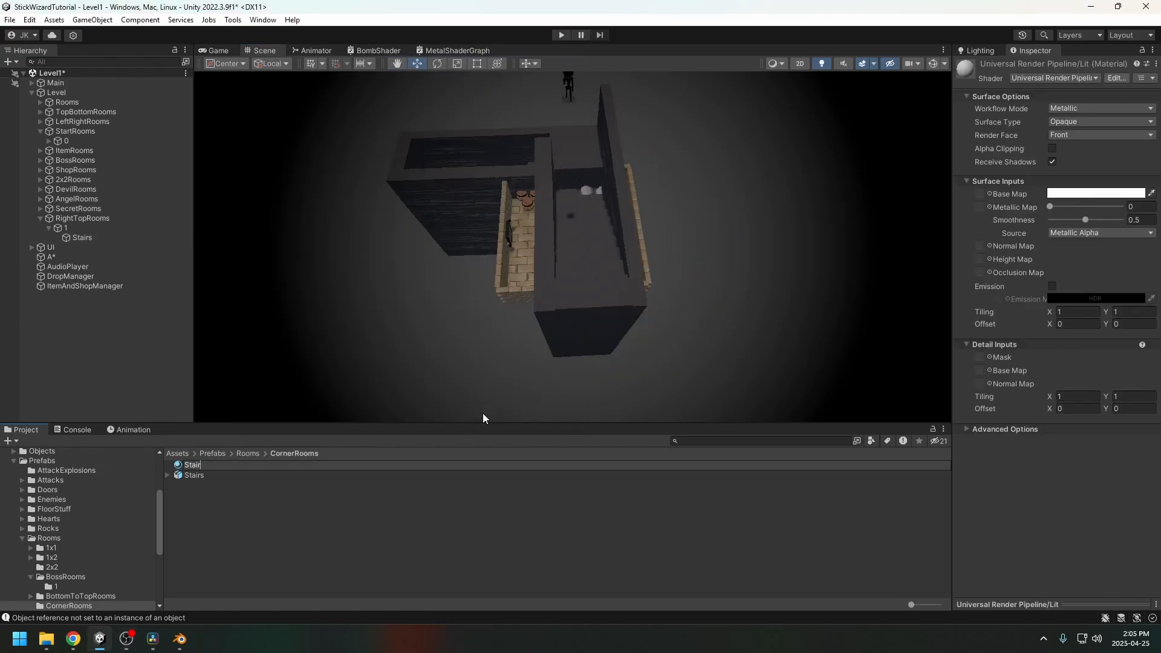
pyautogui.write('Material')
pyautogui.press('Return')
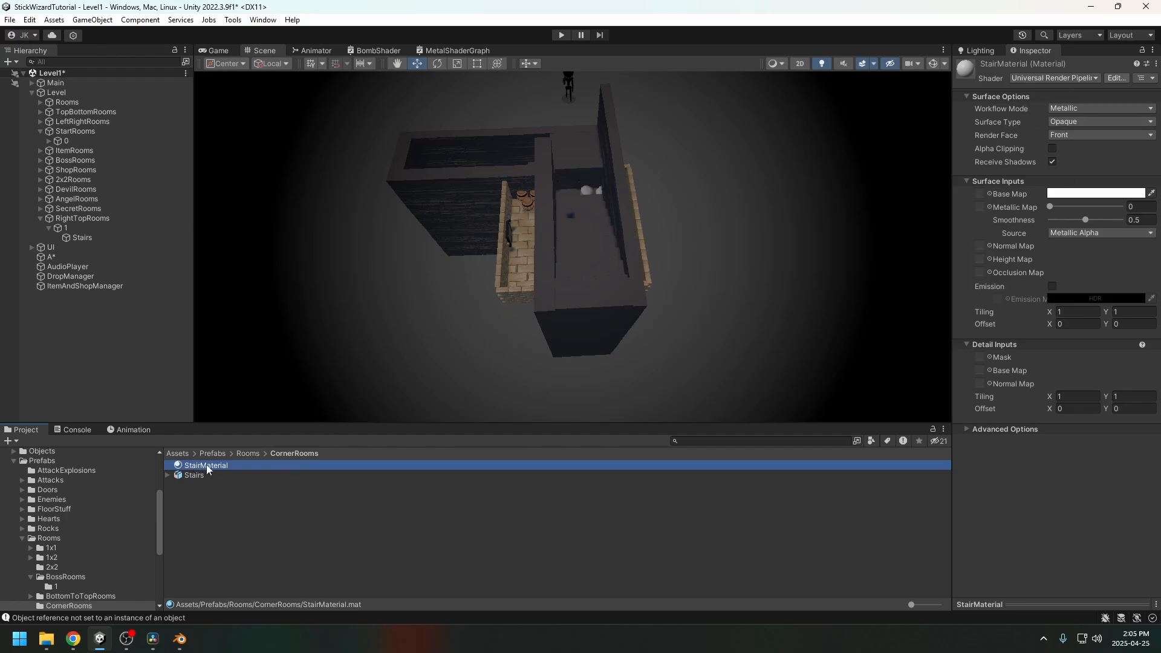
pyautogui.moveTo(208, 470); pyautogui.dragTo(606, 320)
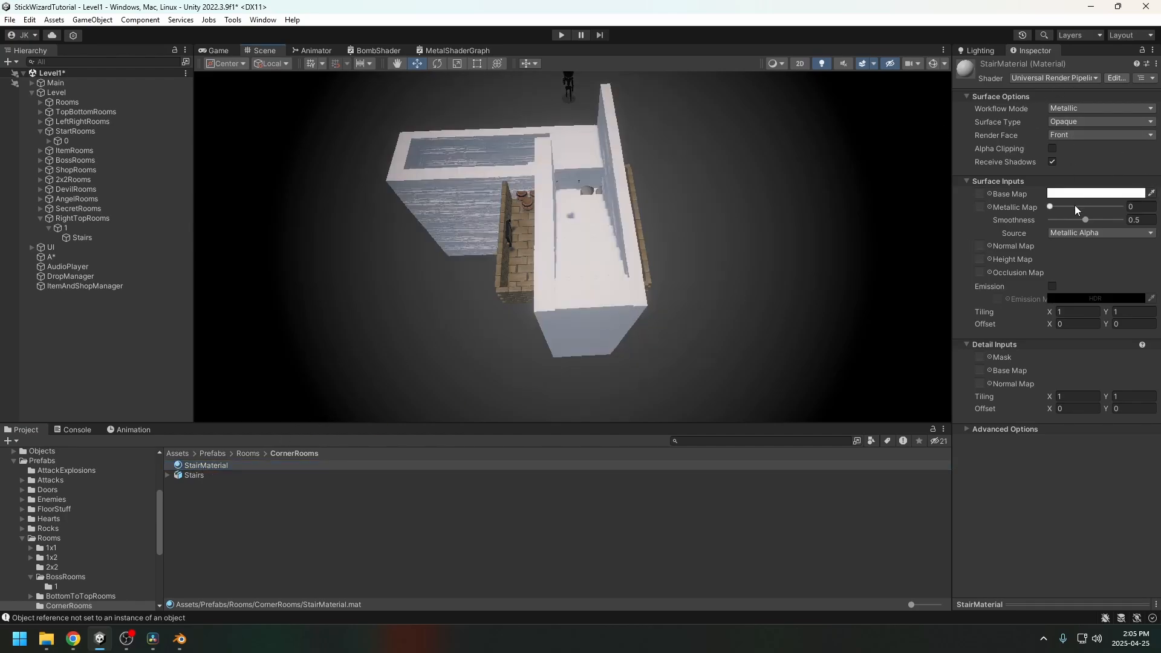
# Step: Set StairMaterial's smoothness to 0 and darken its base map colour to near black
pyautogui.moveTo(1092, 218); pyautogui.dragTo(1040, 218)
pyautogui.click(1089, 193)
pyautogui.moveTo(1062, 271); pyautogui.dragTo(1043, 302)
pyautogui.moveTo(672, 262); pyautogui.dragTo(676, 262, button='middle')
pyautogui.keyDown('alt'); pyautogui.moveTo(676, 261); pyautogui.dragTo(589, 294); pyautogui.keyUp('alt')
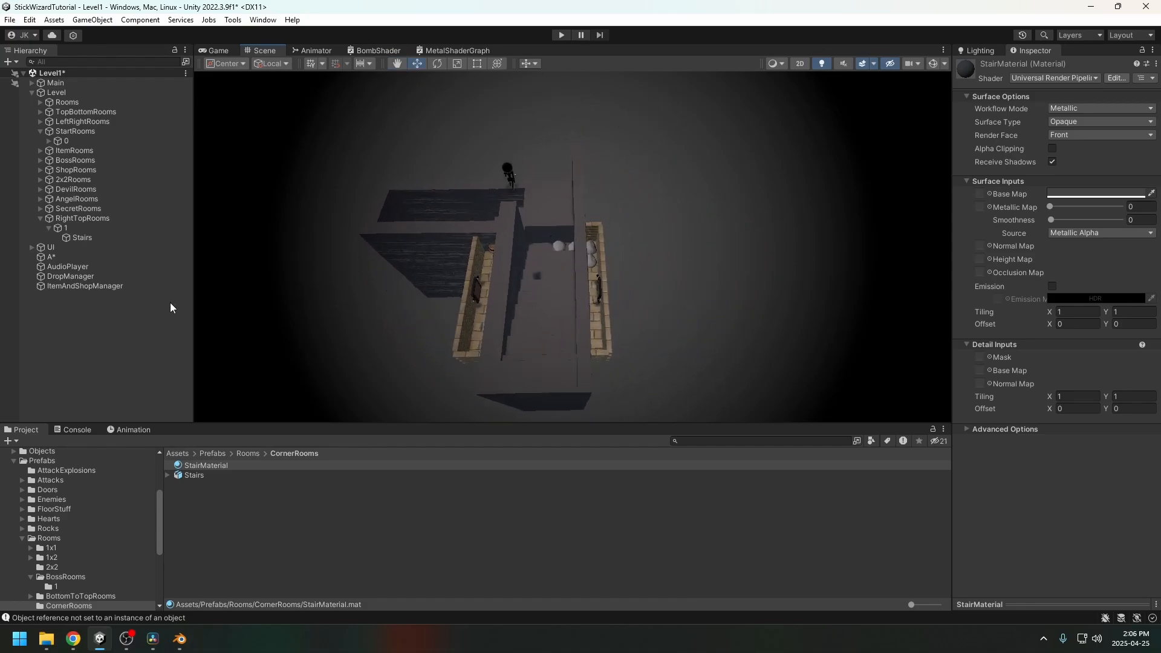
# Step: Copy the BottomDoor object from the Doors group of start room 0
pyautogui.click(48, 141)
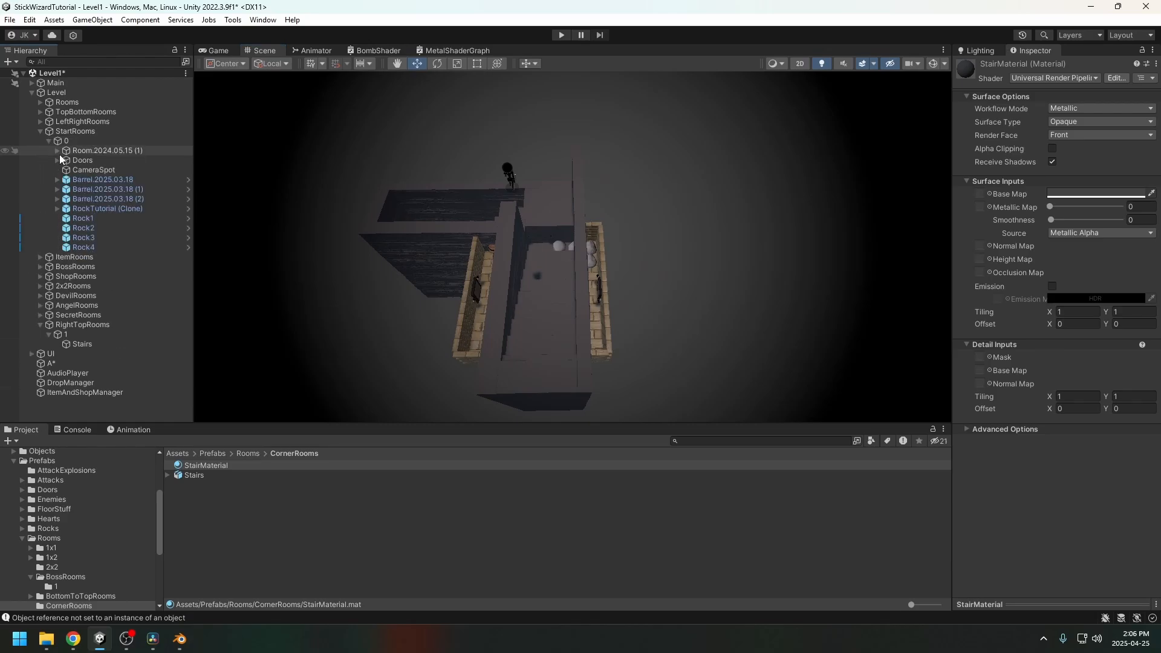
pyautogui.click(57, 160)
pyautogui.click(82, 160)
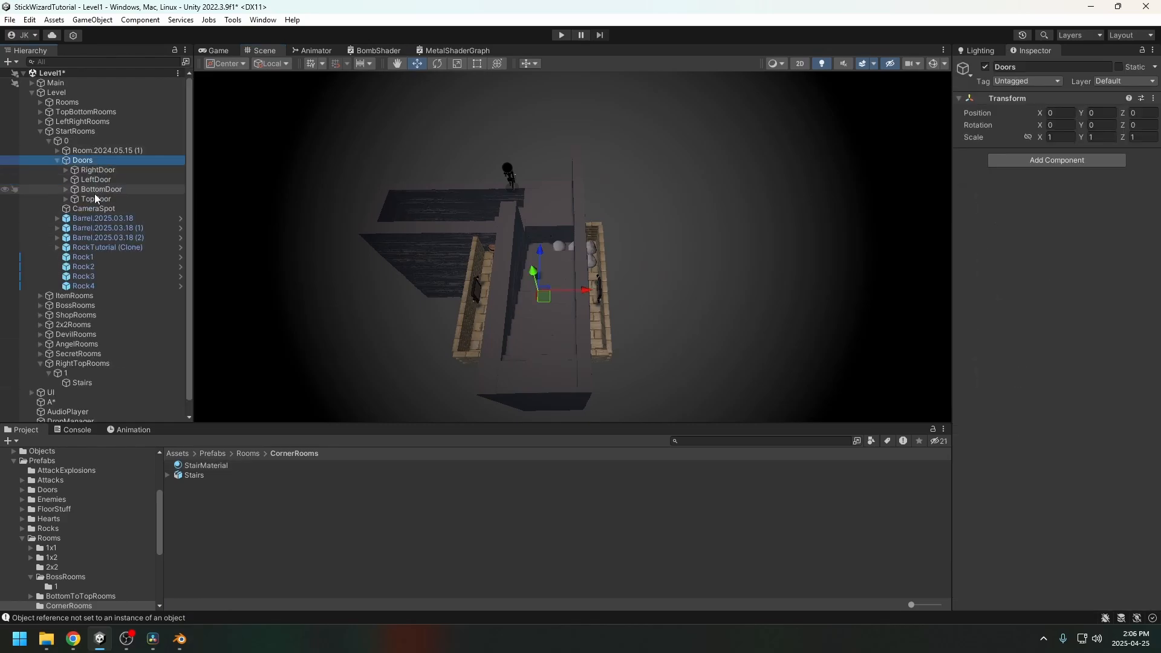
pyautogui.click(95, 188)
pyautogui.scroll(1, 278, 224)
pyautogui.scroll(-1, 147, 274)
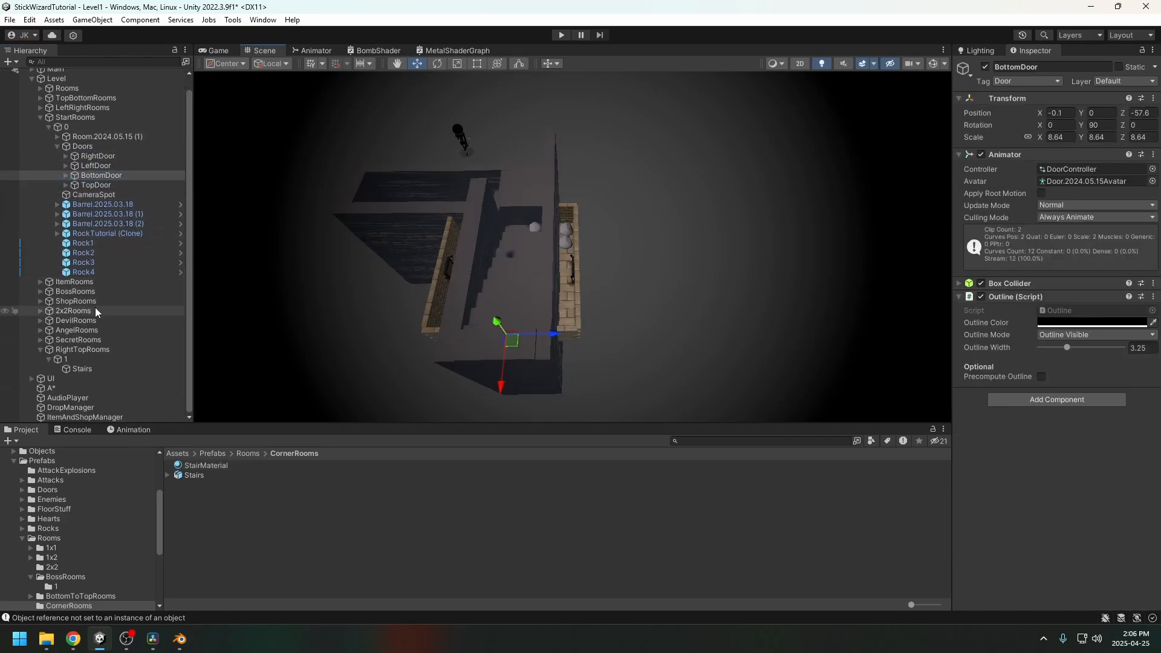
# Step: Create an empty child object named Doors under room 1 of RightTopRooms
pyautogui.rightClick(64, 359)
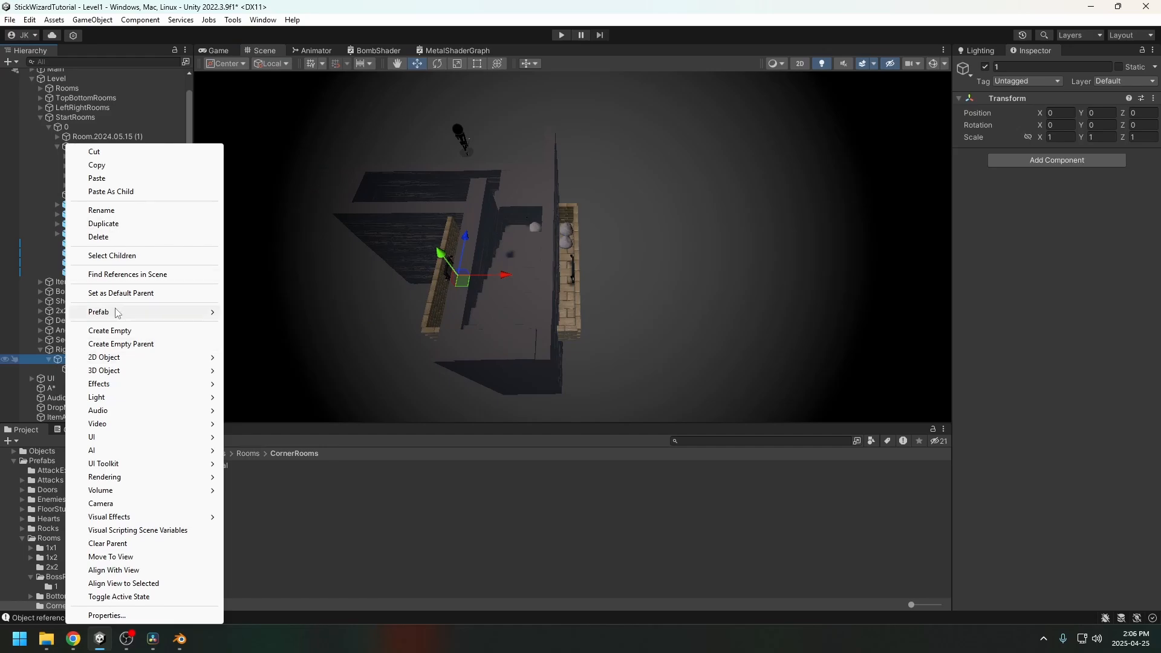
pyautogui.click(109, 331)
pyautogui.write('Doors')
pyautogui.press('Return')
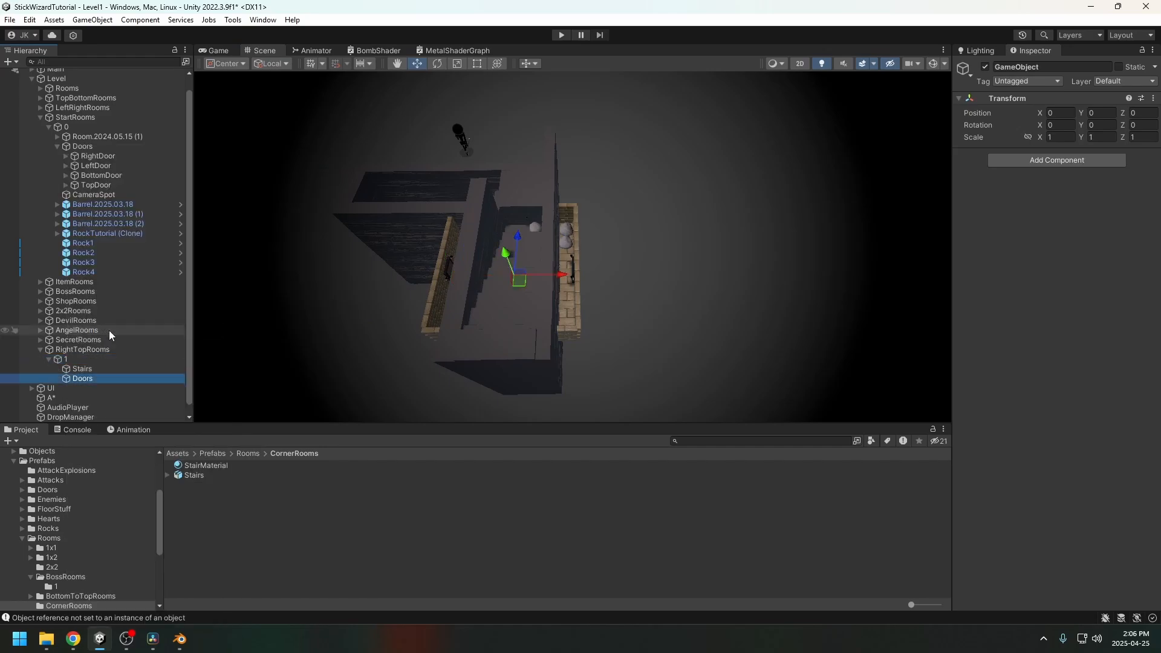
# Step: Paste the BottomDoor as a child of room 1's Doors object and raise it to Y 79.2
pyautogui.rightClick(87, 378)
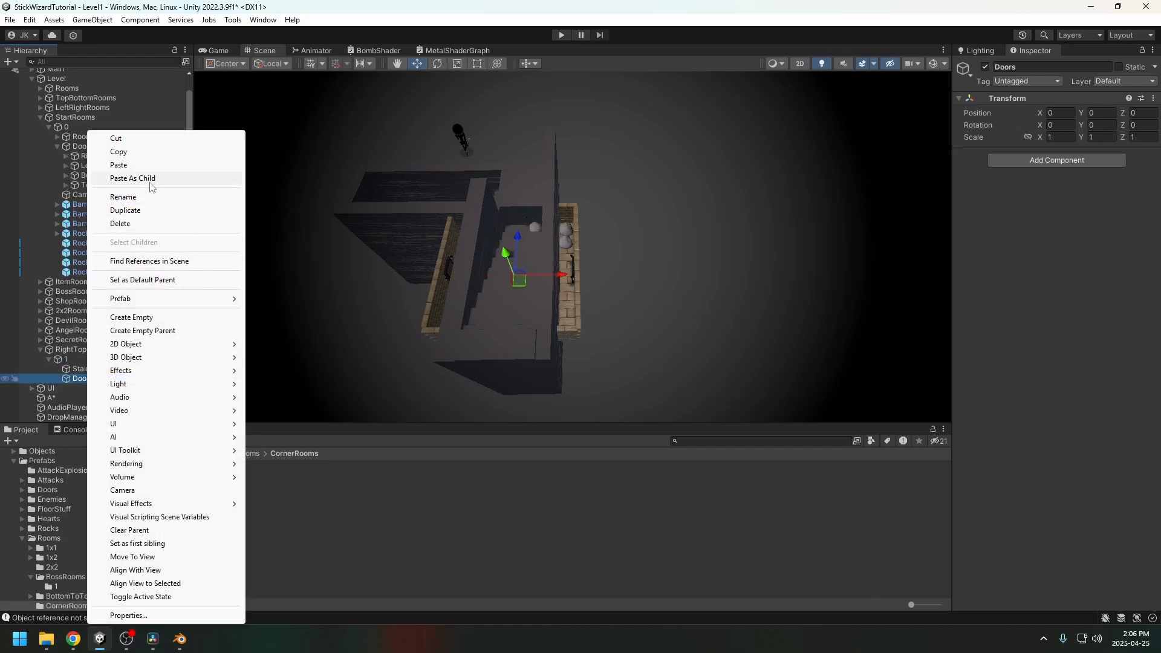
pyautogui.click(150, 180)
pyautogui.moveTo(702, 278); pyautogui.dragTo(606, 247, button='middle')
pyautogui.moveTo(390, 283); pyautogui.dragTo(554, 396)
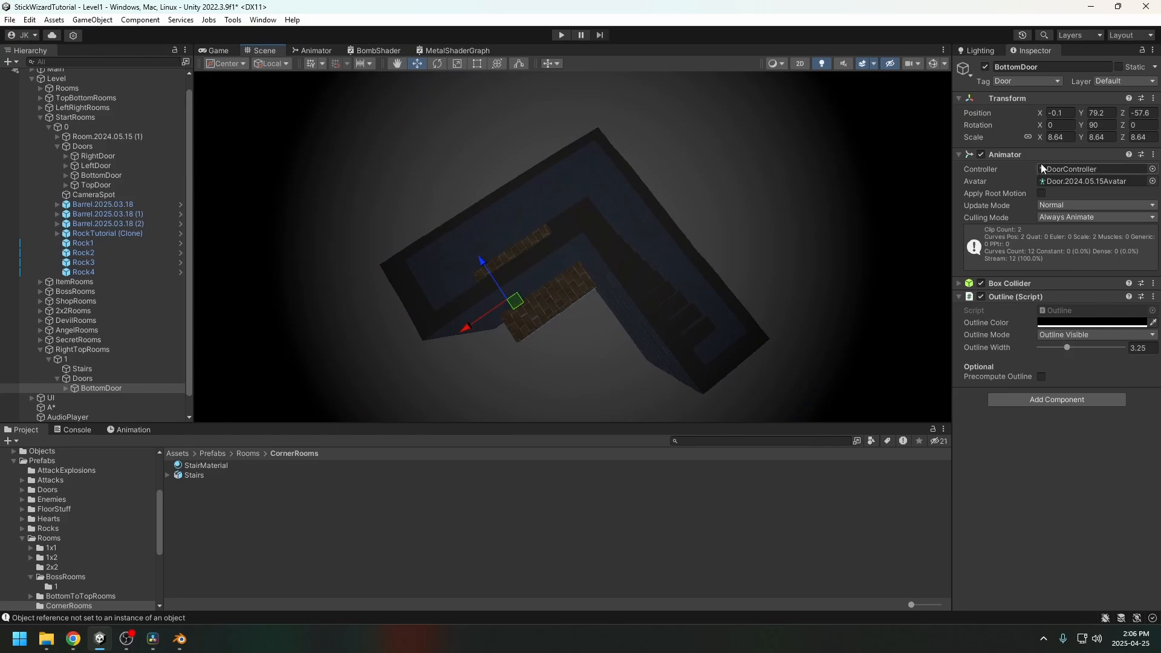
pyautogui.click(1100, 125)
pyautogui.write('-90')
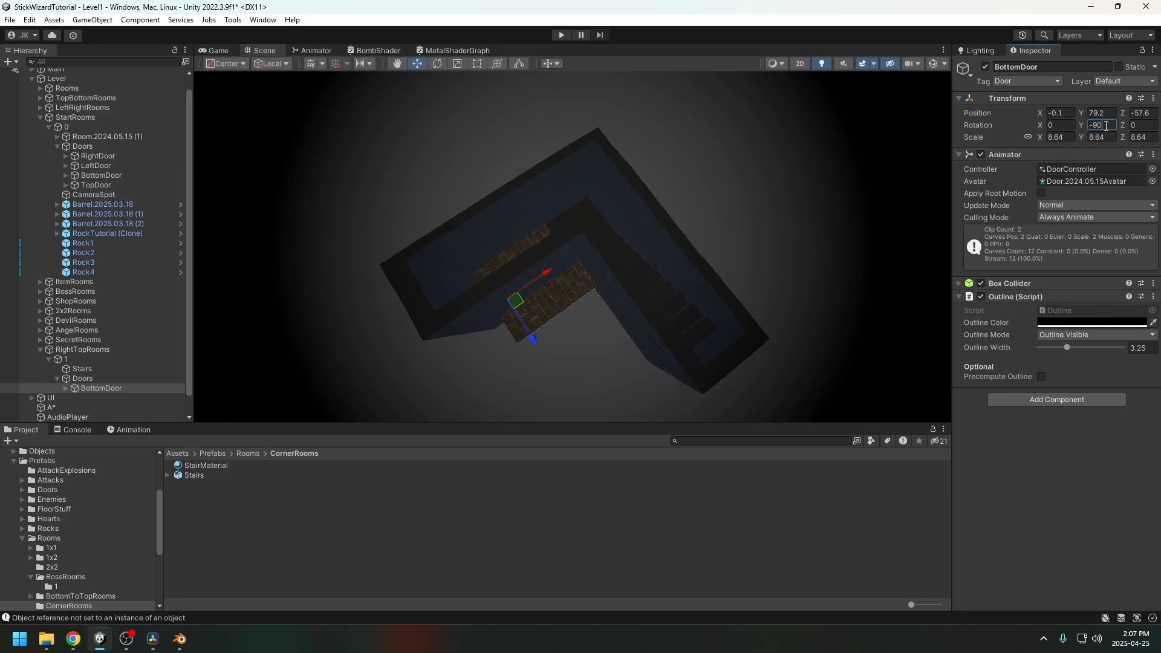
pyautogui.press('Escape')
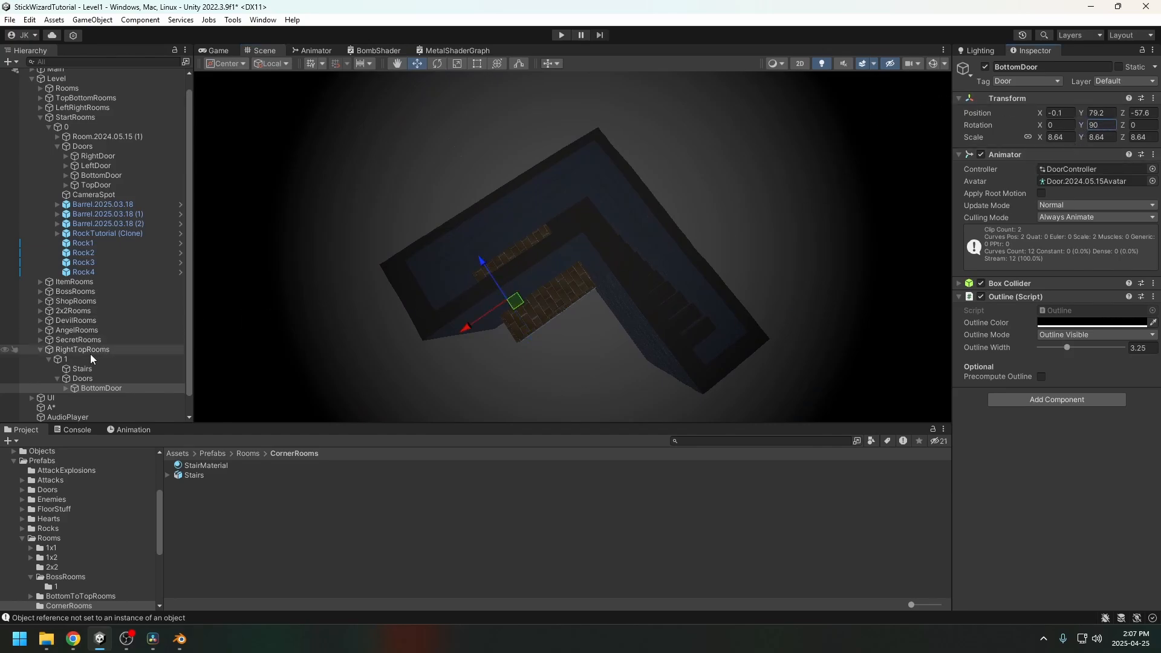
# Step: Set the X rotation of room 1's Stairs object to -90
pyautogui.click(71, 351)
pyautogui.click(443, 333)
pyautogui.click(987, 123)
pyautogui.write('-90')
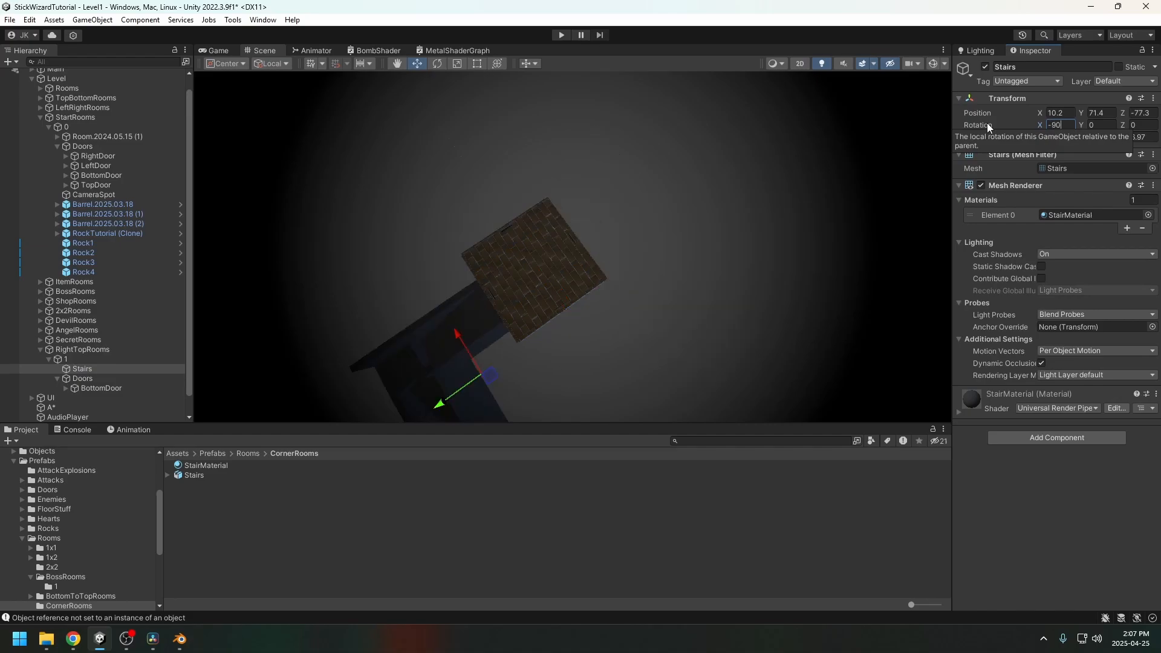
# Step: Move the Stairs over to the start room, at about X 15.1, Y -75.7, Z 79.4
pyautogui.keyDown('alt'); pyautogui.moveTo(554, 178); pyautogui.dragTo(462, 9); pyautogui.keyUp('alt')
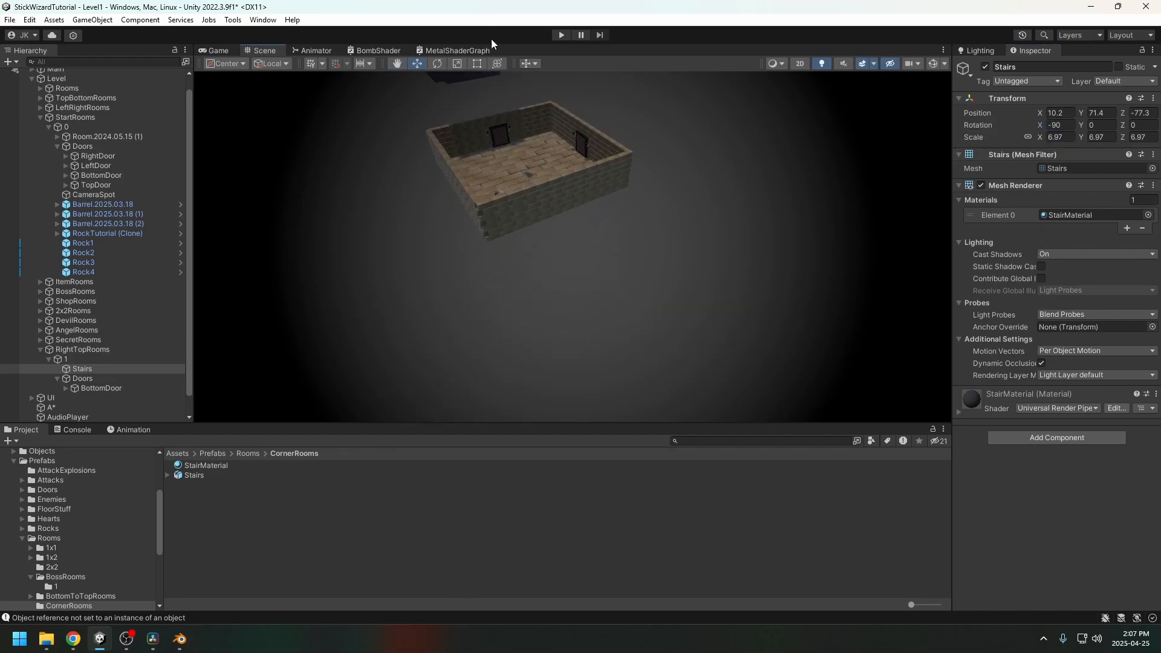
pyautogui.moveTo(487, 157); pyautogui.dragTo(577, 313, button='middle')
pyautogui.keyDown('alt'); pyautogui.moveTo(577, 313); pyautogui.dragTo(578, 303); pyautogui.keyUp('alt')
pyautogui.scroll(-5, 604, 341)
pyautogui.moveTo(577, 303); pyautogui.dragTo(612, 309, button='middle')
pyautogui.moveTo(612, 172); pyautogui.dragTo(656, 258)
pyautogui.keyDown('alt'); pyautogui.moveTo(657, 257); pyautogui.dragTo(537, 115); pyautogui.keyUp('alt')
pyautogui.moveTo(626, 121); pyautogui.dragTo(648, 350)
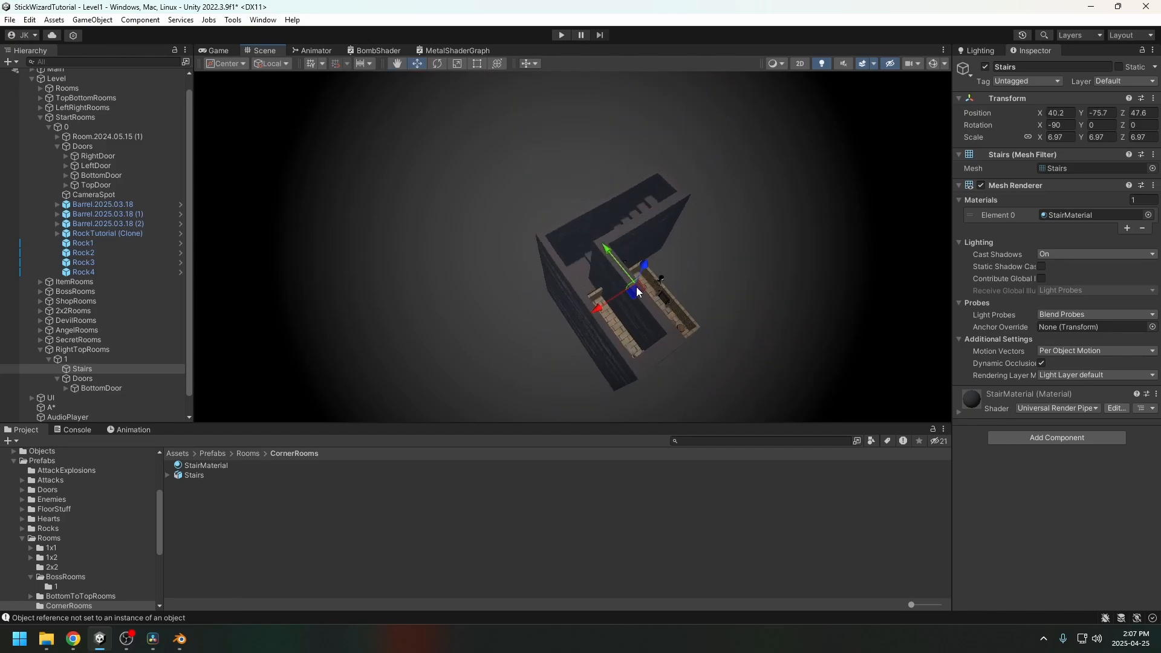
pyautogui.moveTo(635, 291); pyautogui.dragTo(662, 300)
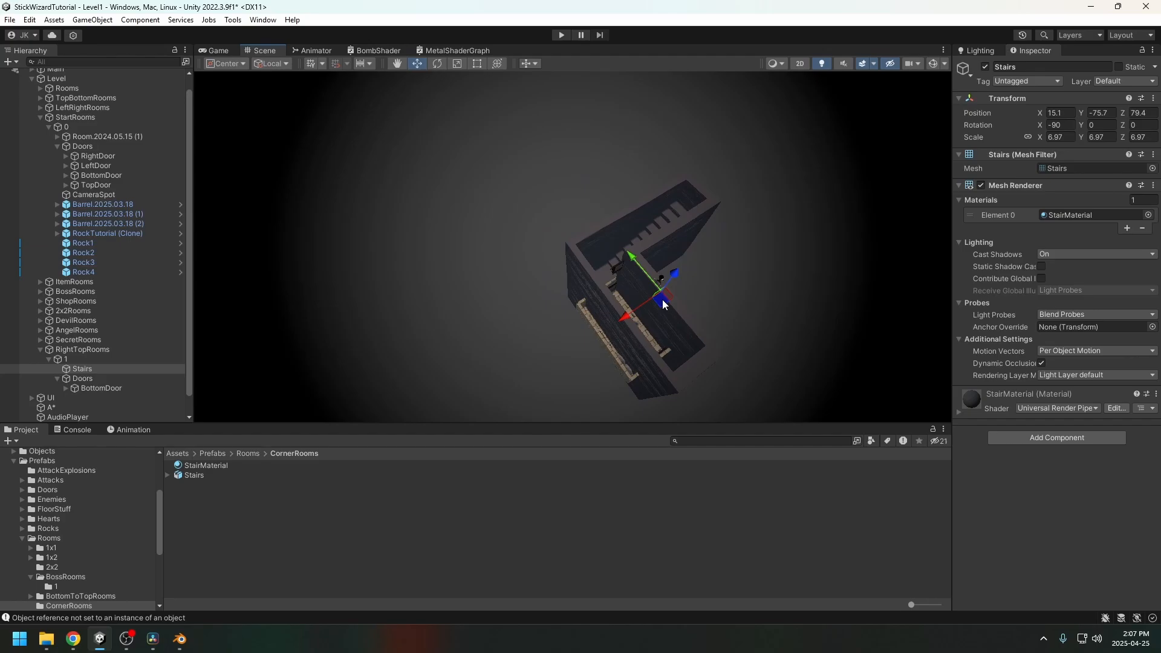
# Step: Raise the Stairs to about Y 22.3 relative to the start room
pyautogui.keyDown('alt'); pyautogui.moveTo(676, 282); pyautogui.dragTo(554, 294); pyautogui.keyUp('alt')
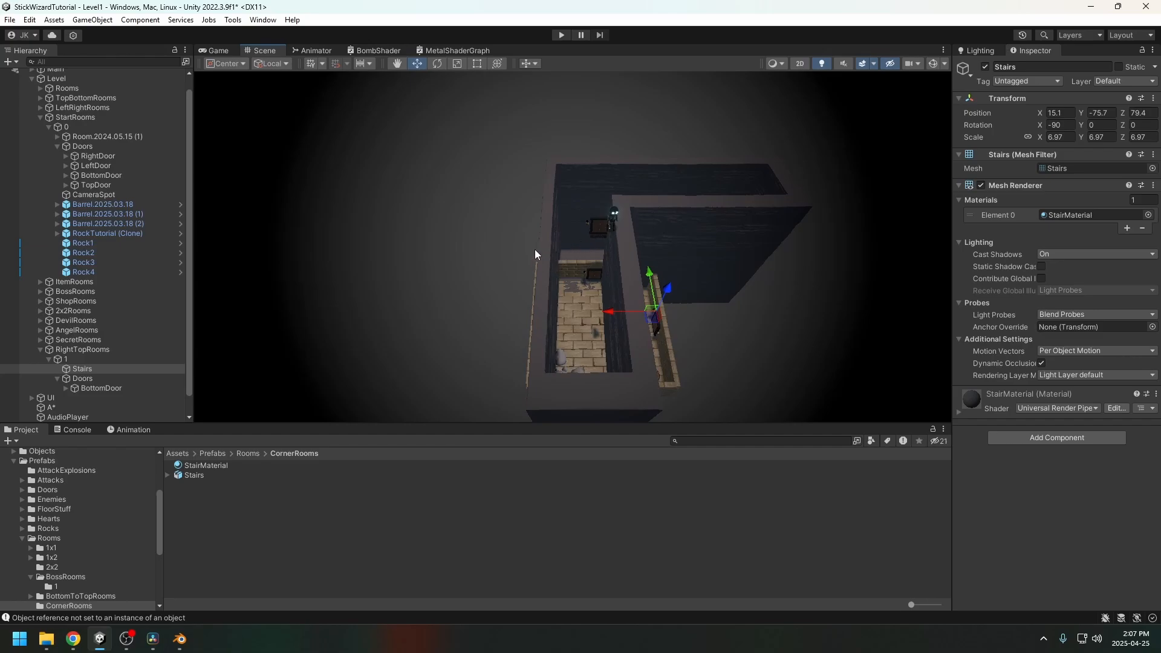
pyautogui.keyDown('alt'); pyautogui.moveTo(546, 284); pyautogui.dragTo(513, 254); pyautogui.keyUp('alt')
pyautogui.moveTo(582, 275); pyautogui.dragTo(598, 320)
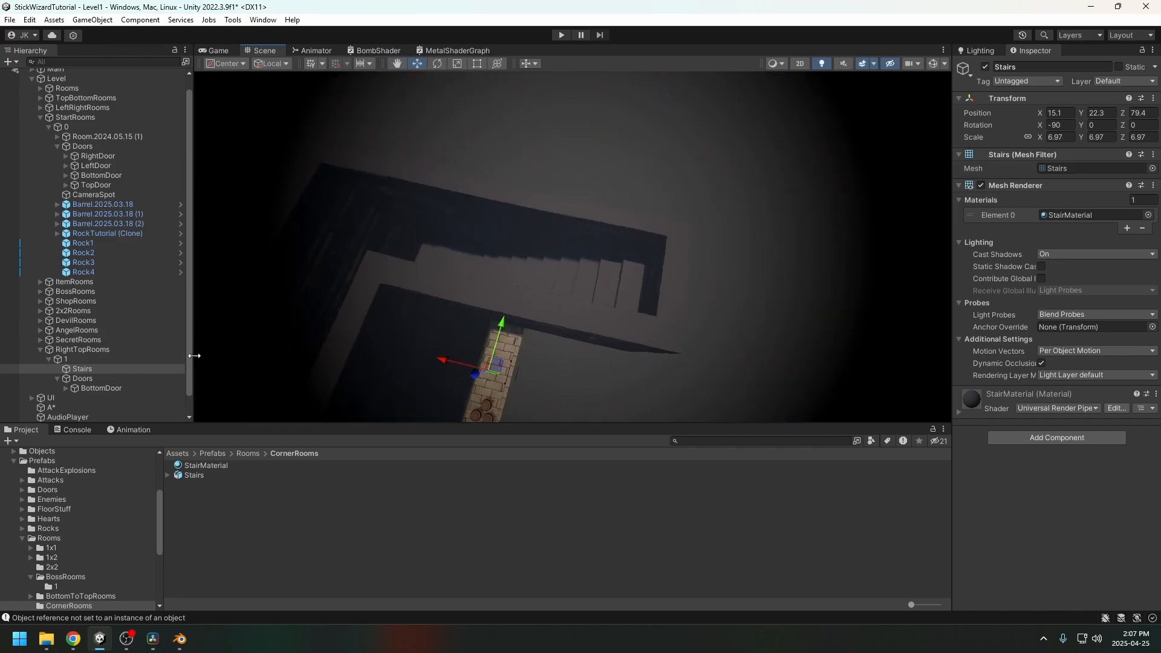
# Step: Replace the BottomDoor in room 1's Doors group by deleting it and pasting the copied door as a child again
pyautogui.click(86, 388)
pyautogui.press('Delete')
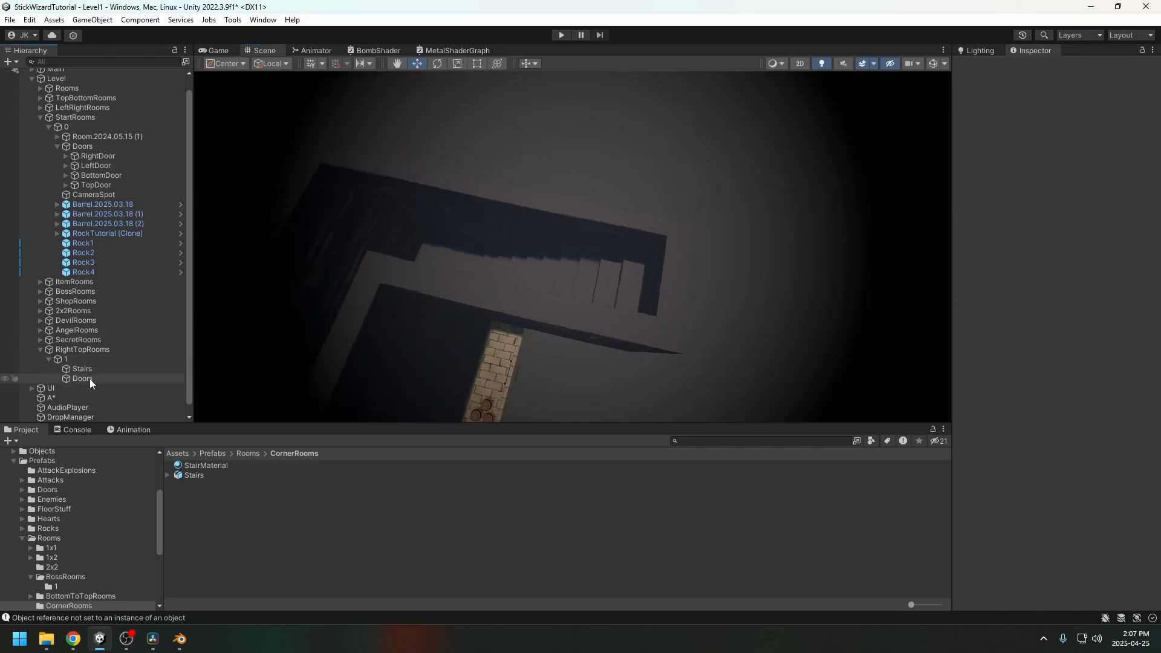
pyautogui.keyDown('alt'); pyautogui.moveTo(314, 355); pyautogui.dragTo(405, 314); pyautogui.keyUp('alt')
pyautogui.click(79, 378)
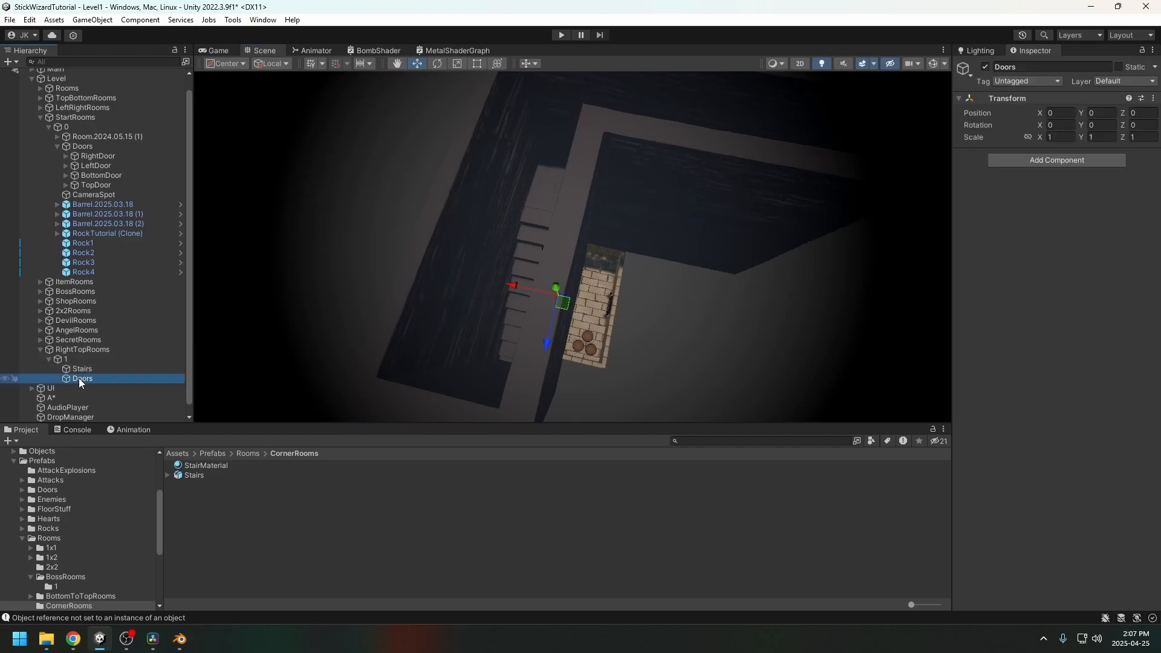
pyautogui.rightClick(79, 378)
pyautogui.click(108, 178)
# Step: Raise the pasted door to about Y 228 near the stairs and set its Y rotation to 180
pyautogui.keyDown('alt'); pyautogui.moveTo(477, 306); pyautogui.dragTo(560, 172); pyautogui.keyUp('alt')
pyautogui.moveTo(532, 78); pyautogui.dragTo(532, 73)
pyautogui.keyDown('alt'); pyautogui.moveTo(532, 73); pyautogui.dragTo(387, 338); pyautogui.keyUp('alt')
pyautogui.click(1099, 125)
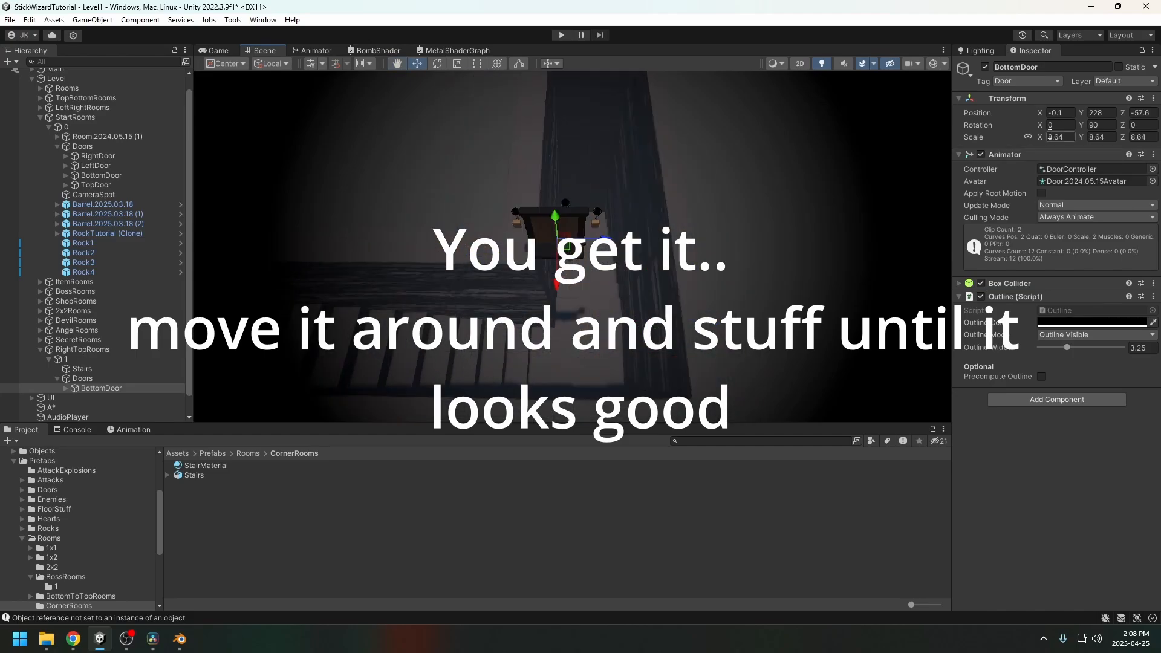
pyautogui.write('180')
# Step: Rename the pasted door in room 1 as LeftDoor
pyautogui.keyDown('alt'); pyautogui.moveTo(581, 181); pyautogui.dragTo(669, 176); pyautogui.keyUp('alt')
pyautogui.click(1051, 67)
pyautogui.write('LeftDoor')
# Step: Turn a copy of LeftDoor into TopDoor with Y rotation -90, placed at the other end of the stairs at about X 17.3, Y 26.3, Z 78.3
pyautogui.moveTo(423, 289); pyautogui.dragTo(385, 280)
pyautogui.keyDown('alt'); pyautogui.moveTo(386, 279); pyautogui.dragTo(567, 201); pyautogui.keyUp('alt')
pyautogui.keyDown('alt'); pyautogui.moveTo(567, 201); pyautogui.dragTo(556, 229); pyautogui.keyUp('alt')
pyautogui.write('-90')
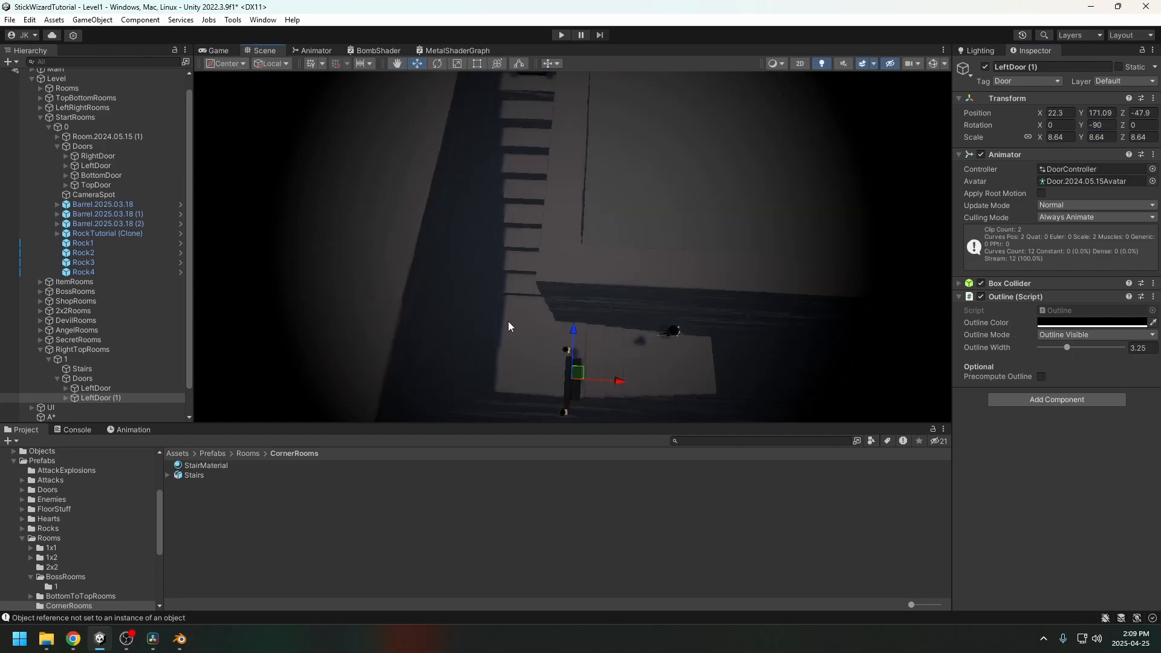
pyautogui.moveTo(510, 327); pyautogui.dragTo(632, 272, button='right')
pyautogui.moveTo(590, 241); pyautogui.dragTo(592, 202)
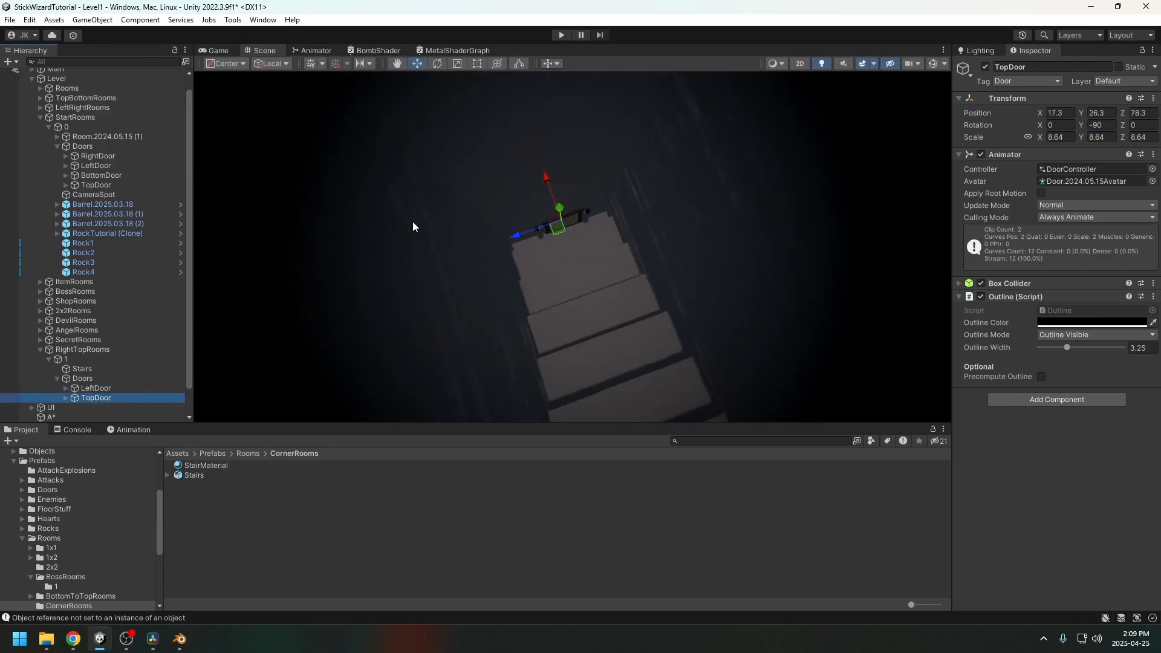
# Step: Place Torch.006 in a Torches group under room 1 and move it along the stair wall to about Y 202, Z -65.2
pyautogui.moveTo(409, 225); pyautogui.dragTo(254, 339, button='right')
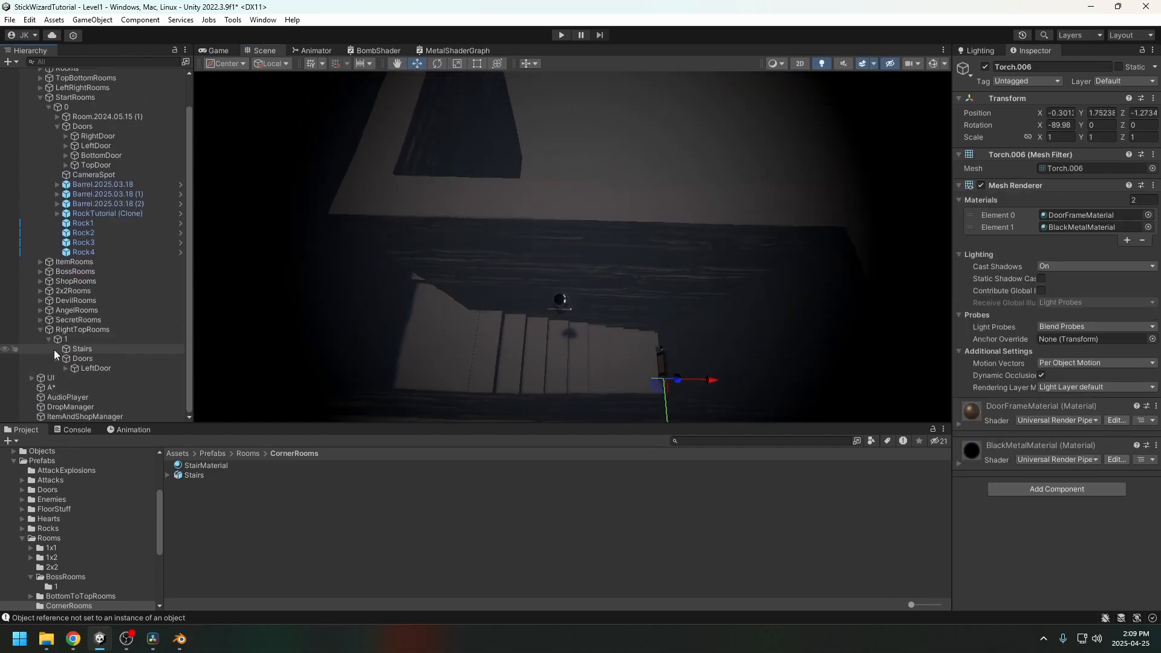
pyautogui.click(115, 332)
pyautogui.doubleClick(90, 342)
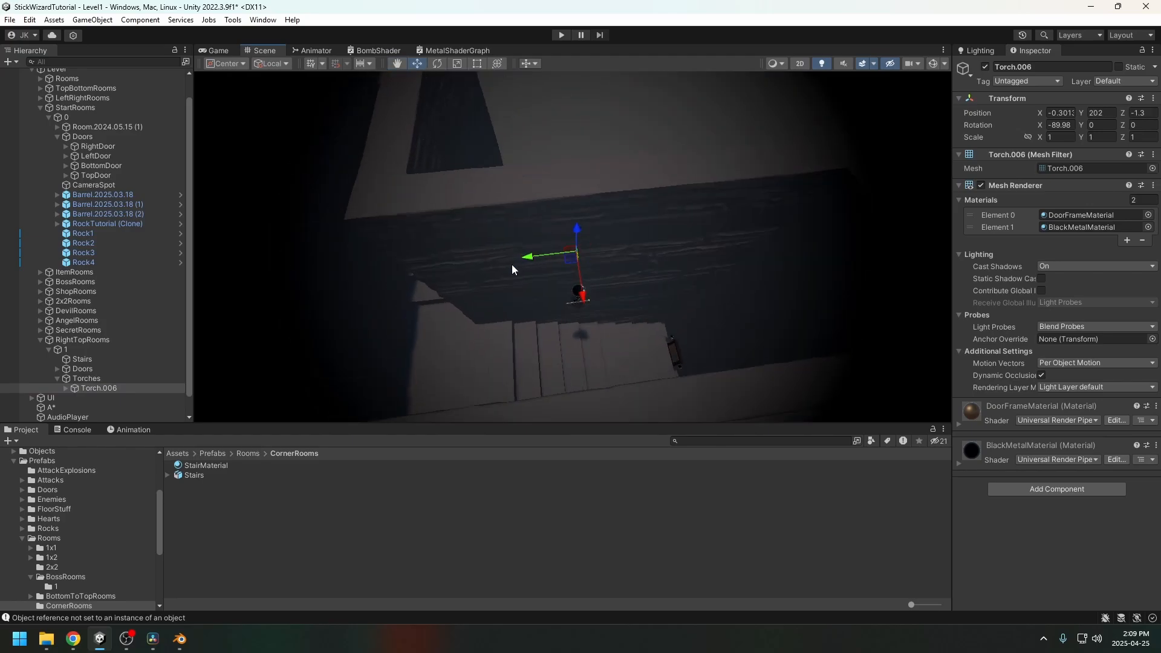
pyautogui.moveTo(527, 257); pyautogui.dragTo(447, 266)
pyautogui.moveTo(511, 263); pyautogui.dragTo(633, 264, button='right')
pyautogui.press('f')
pyautogui.moveTo(578, 310); pyautogui.dragTo(556, 326, button='right')
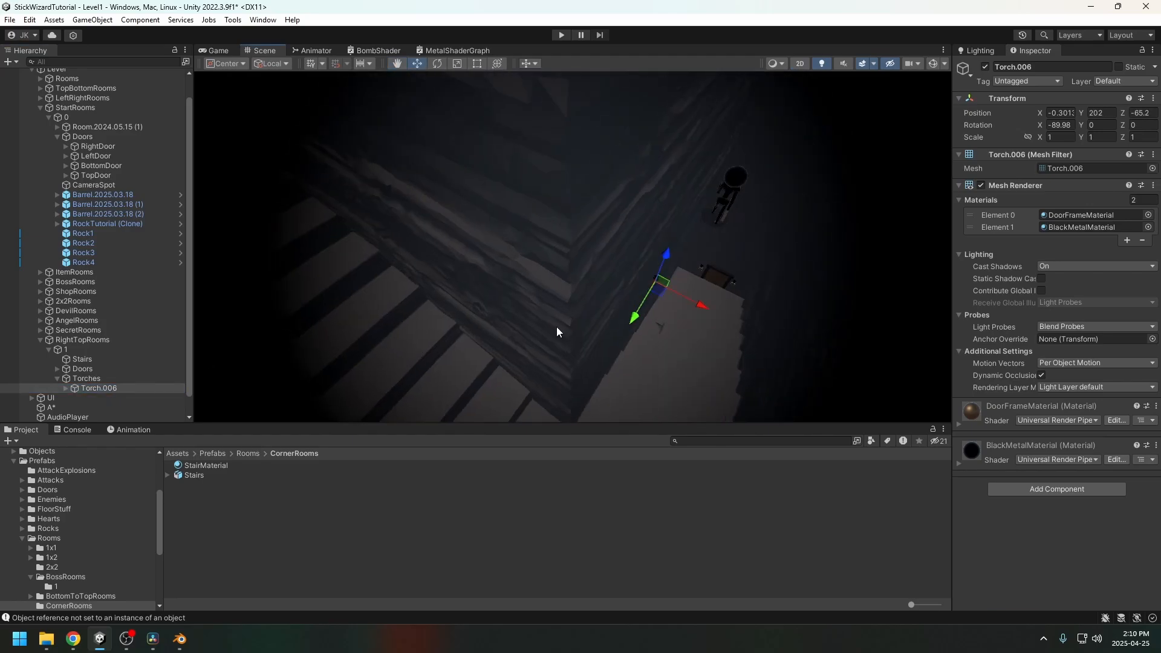
# Step: Scale the Stairs uniformly to 2.58 and move them to about X 17.7, Z 39.5, checking the fit in the Game view
pyautogui.click(218, 50)
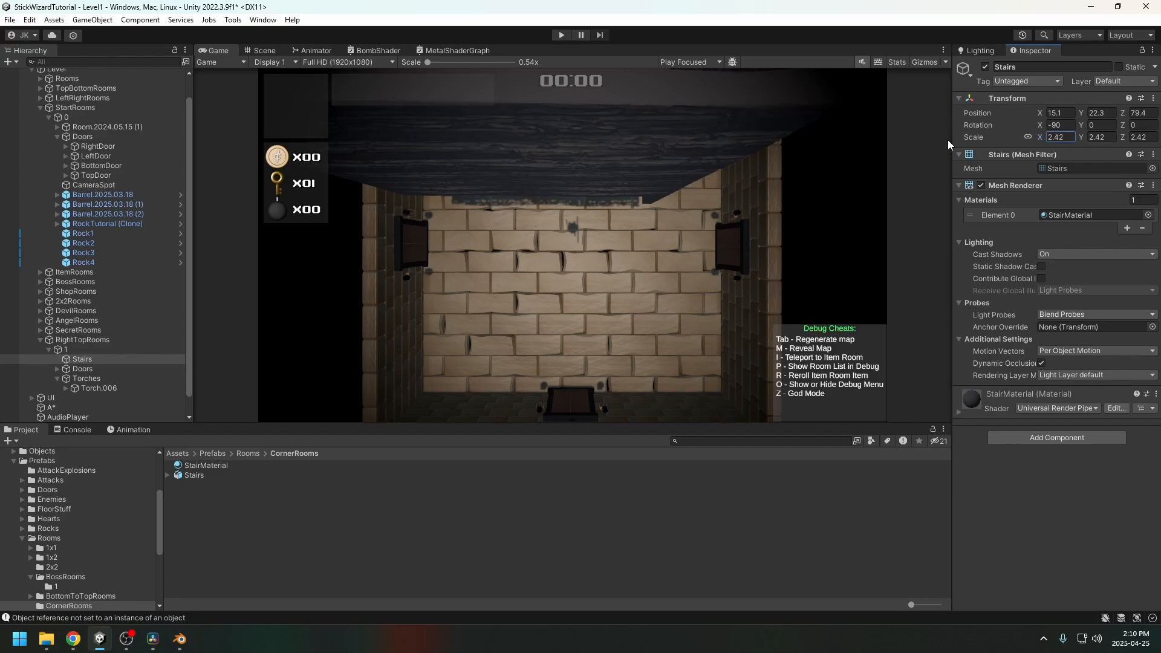
pyautogui.doubleClick(82, 359)
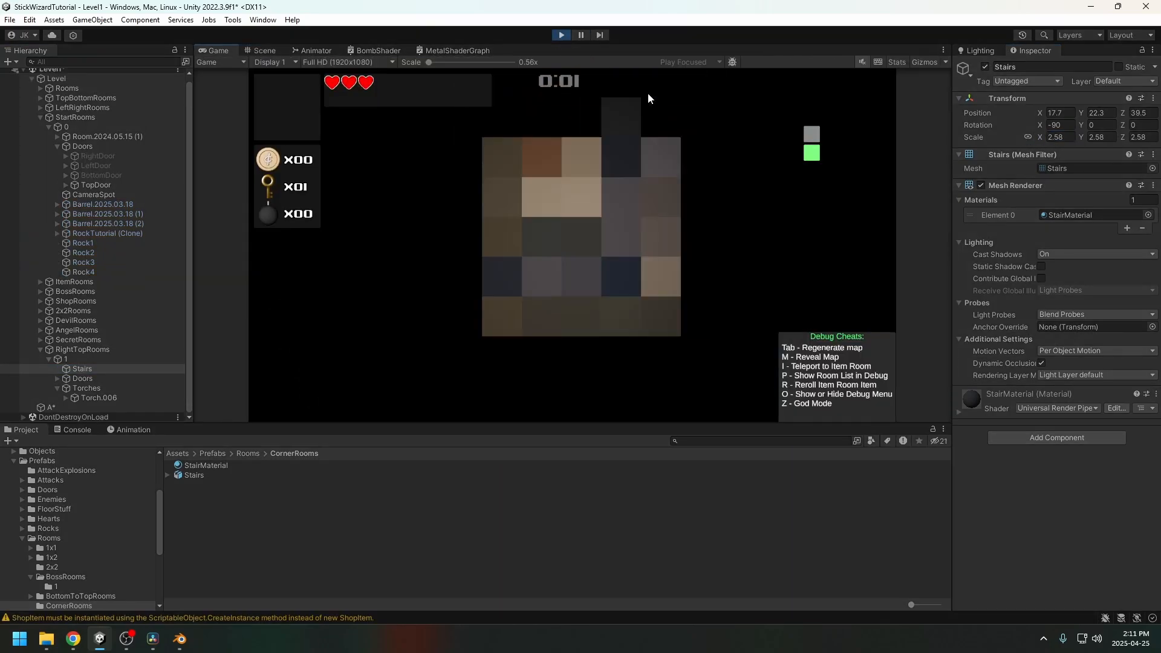
# Step: Stop the playtest and add a Mesh Collider to the Stairs
pyautogui.click(560, 35)
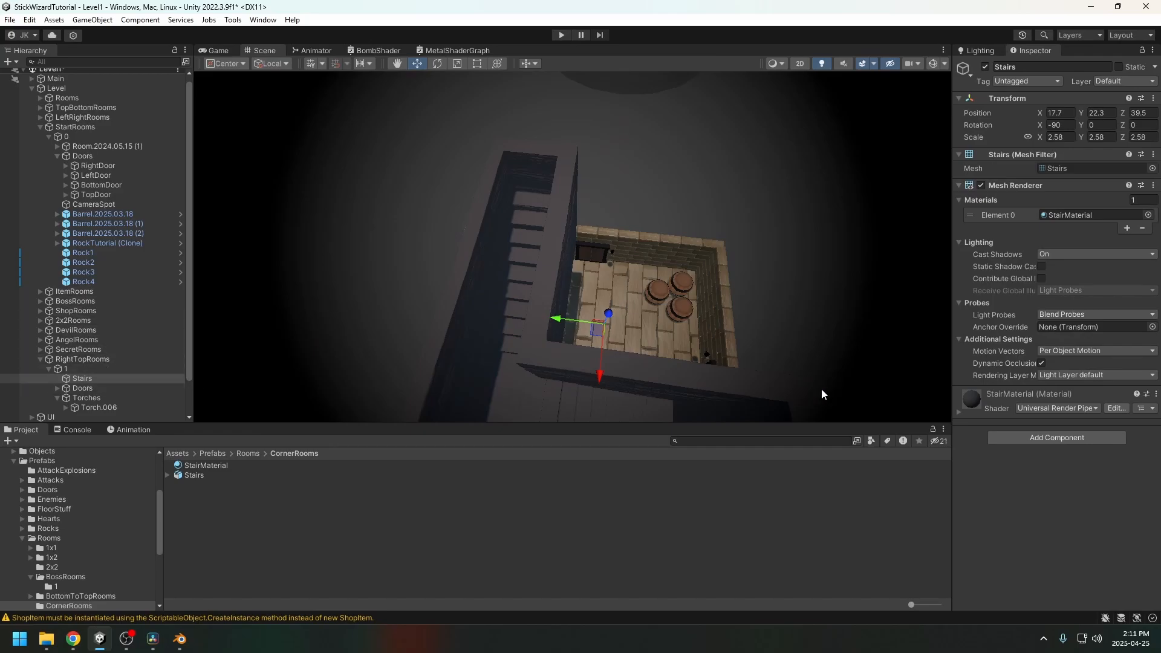
pyautogui.press('BackSpace')
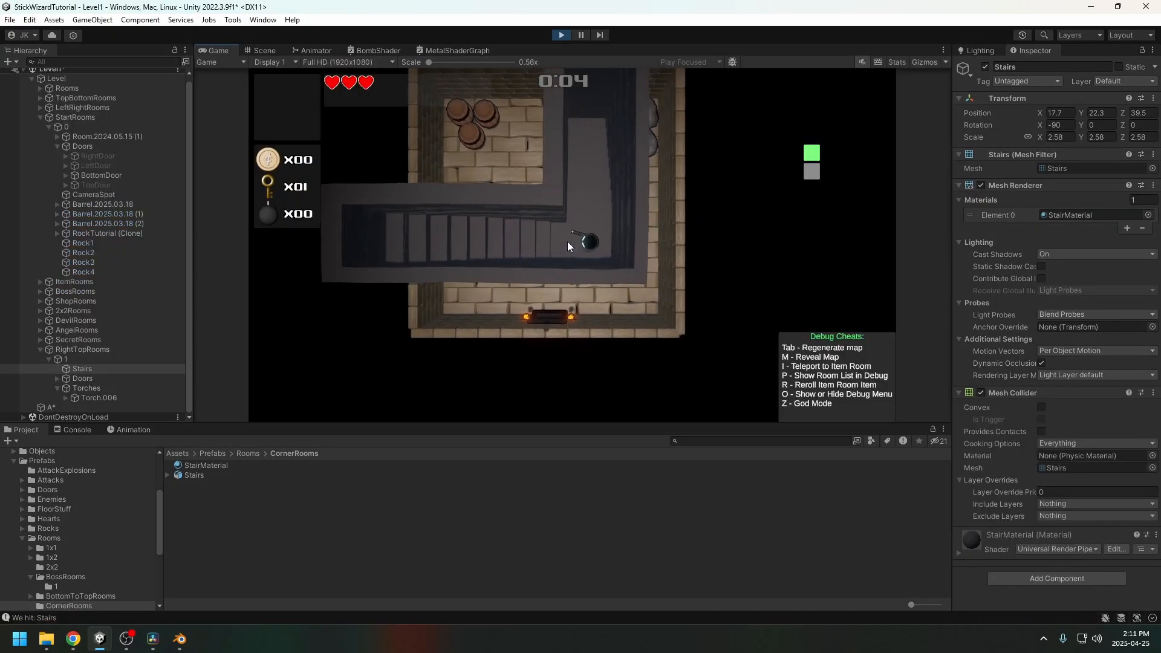
# Step: Walk the player up and down the stairs in play mode, comparing a character controller Step Offset of 2 and 1
pyautogui.press('s')
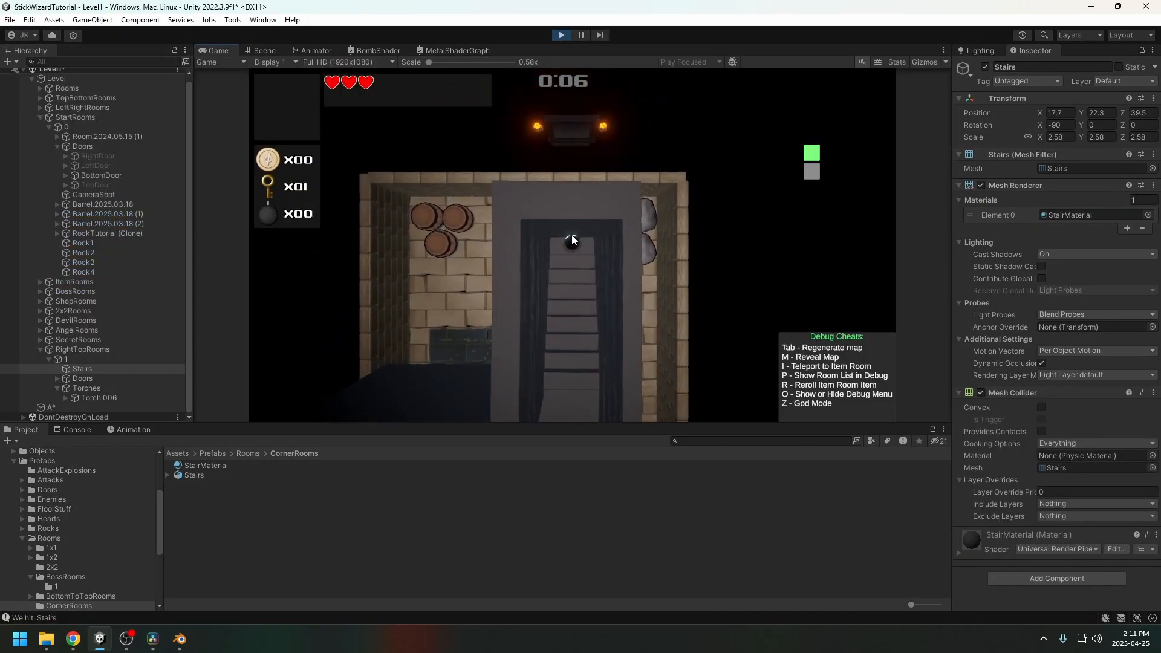
pyautogui.press('s')
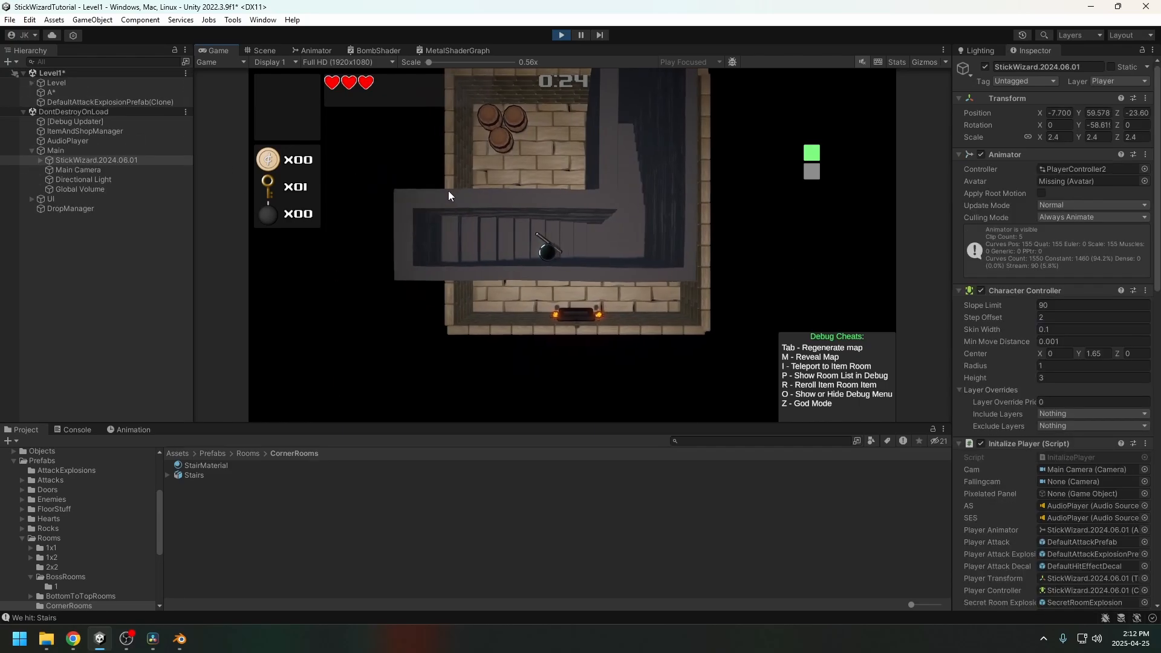
pyautogui.press('d')
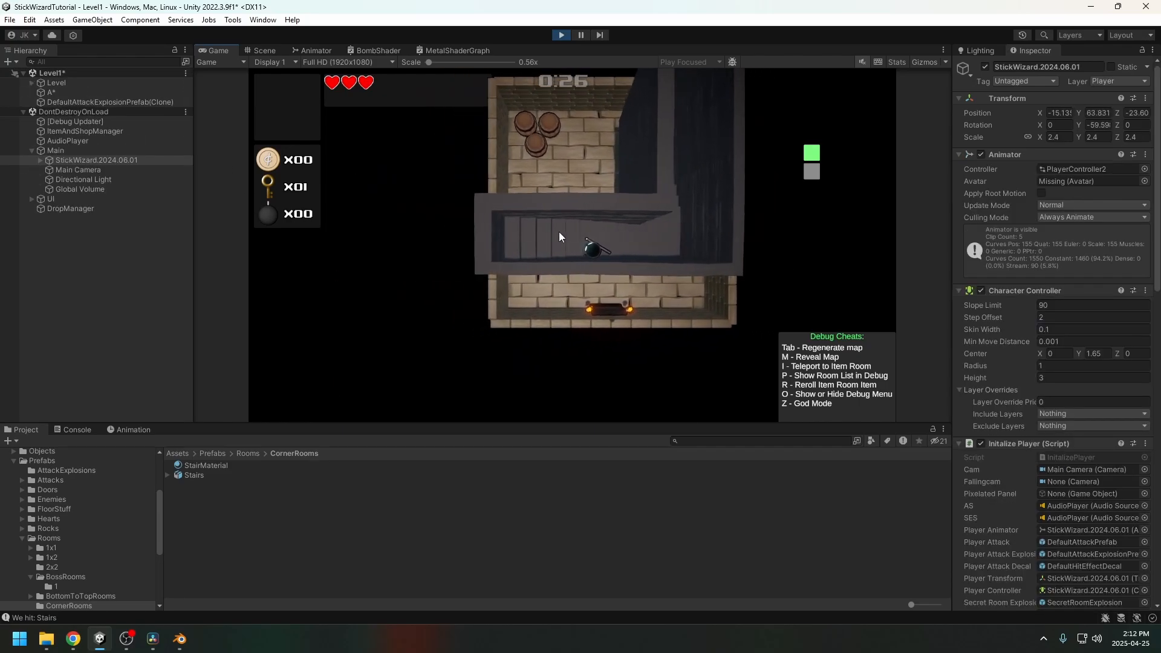
pyautogui.press('w')
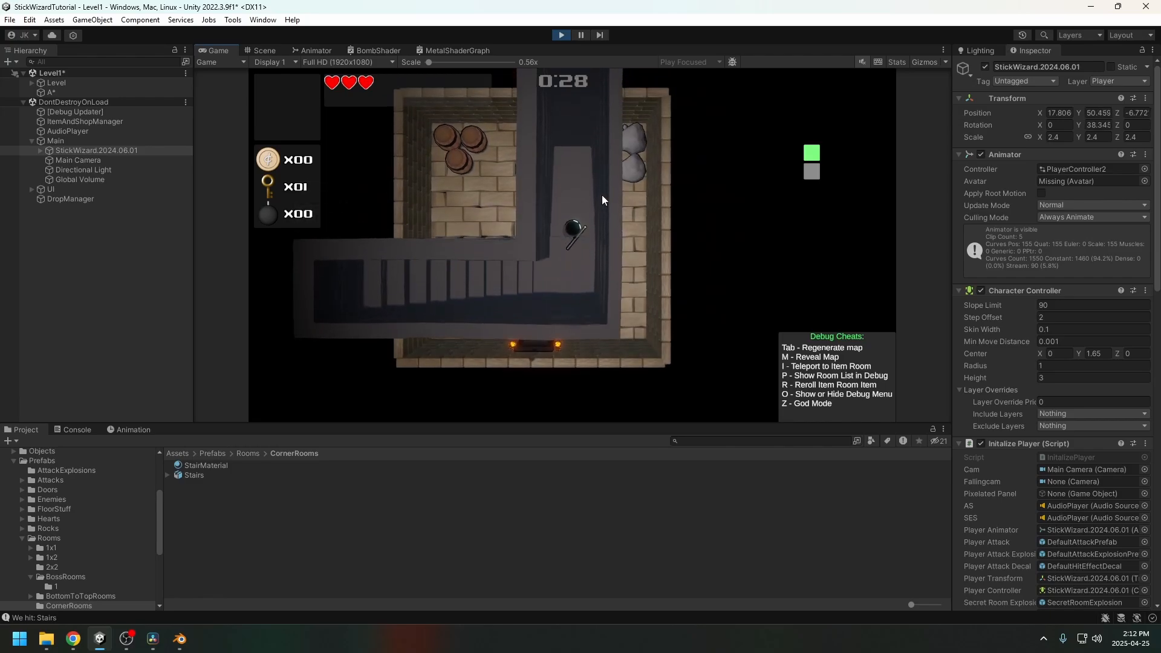
pyautogui.press('s')
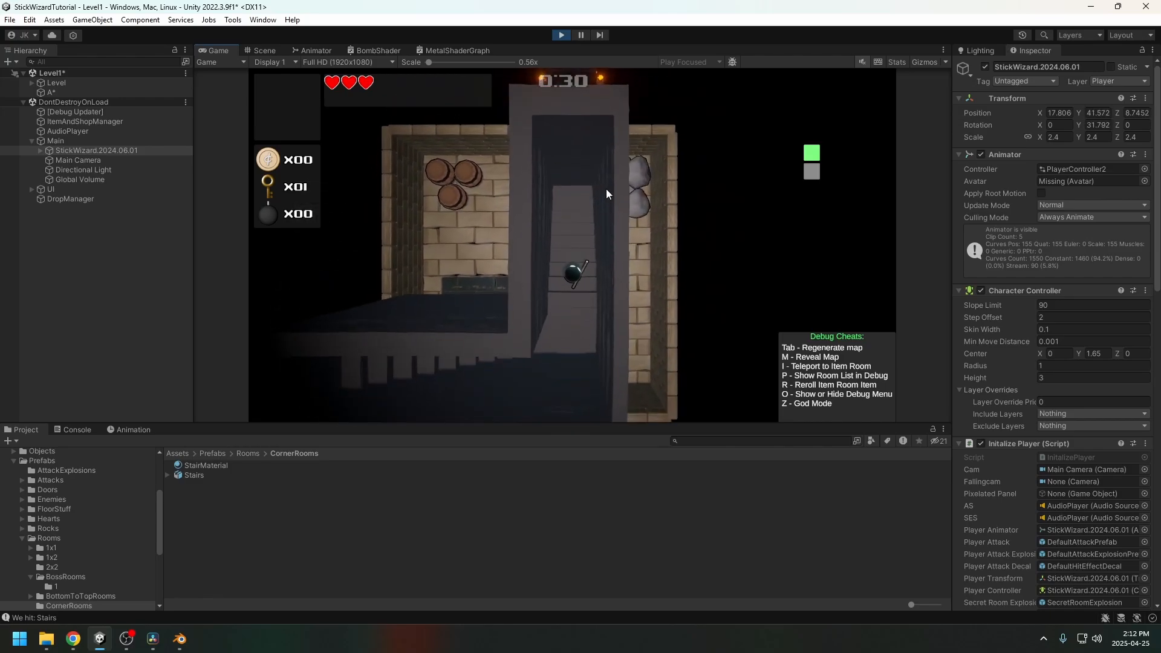
pyautogui.press('s')
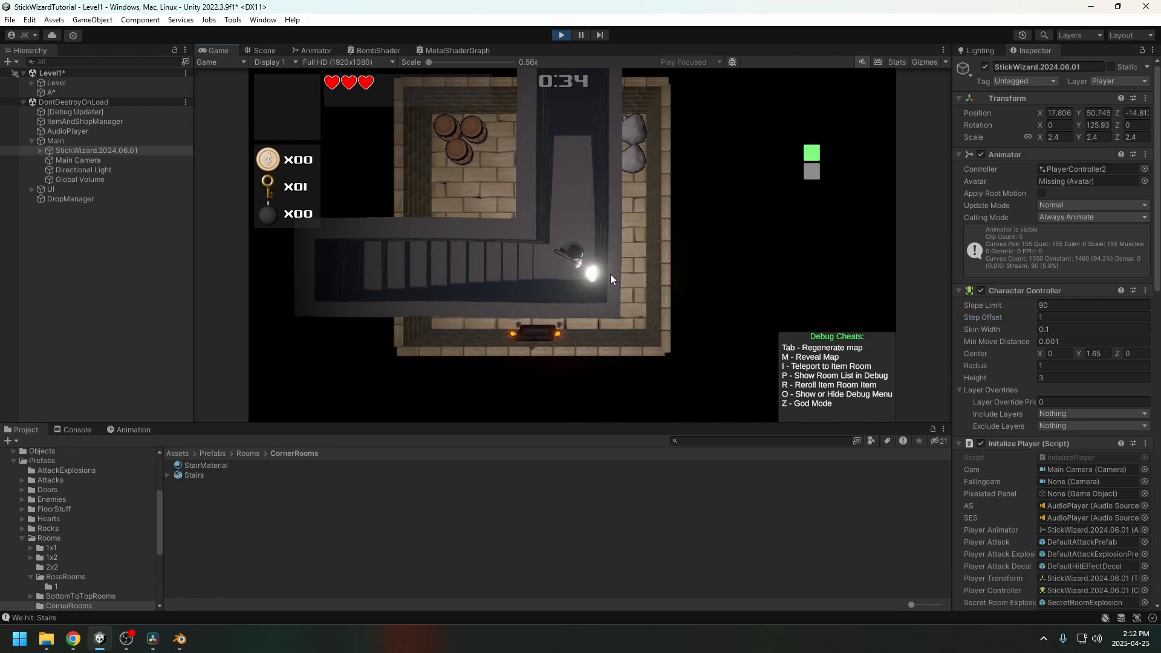
pyautogui.press('a')
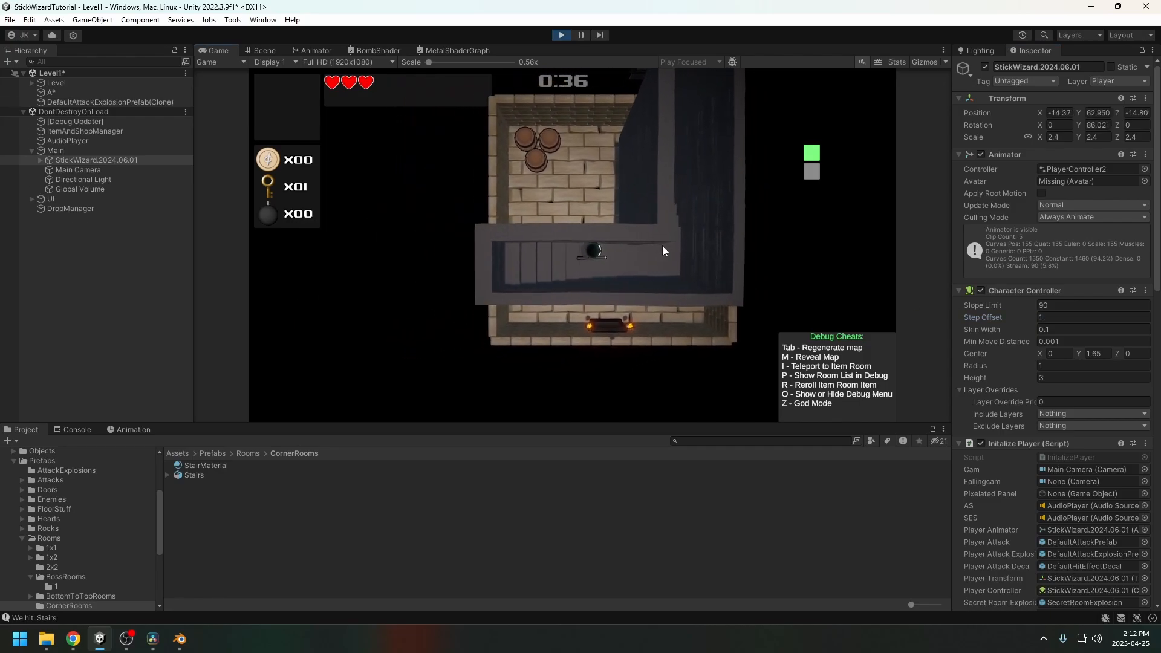
pyautogui.press('d')
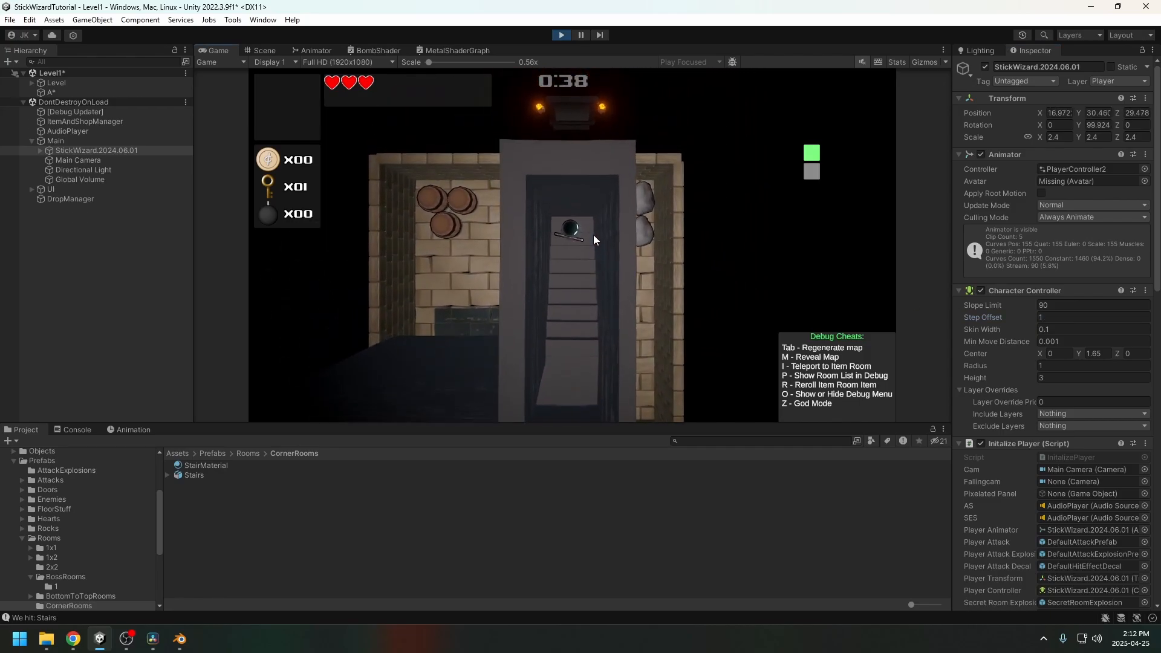
pyautogui.press('s')
# Step: Deactivate room 1 of RightTopRooms while the game is running
pyautogui.click(989, 317)
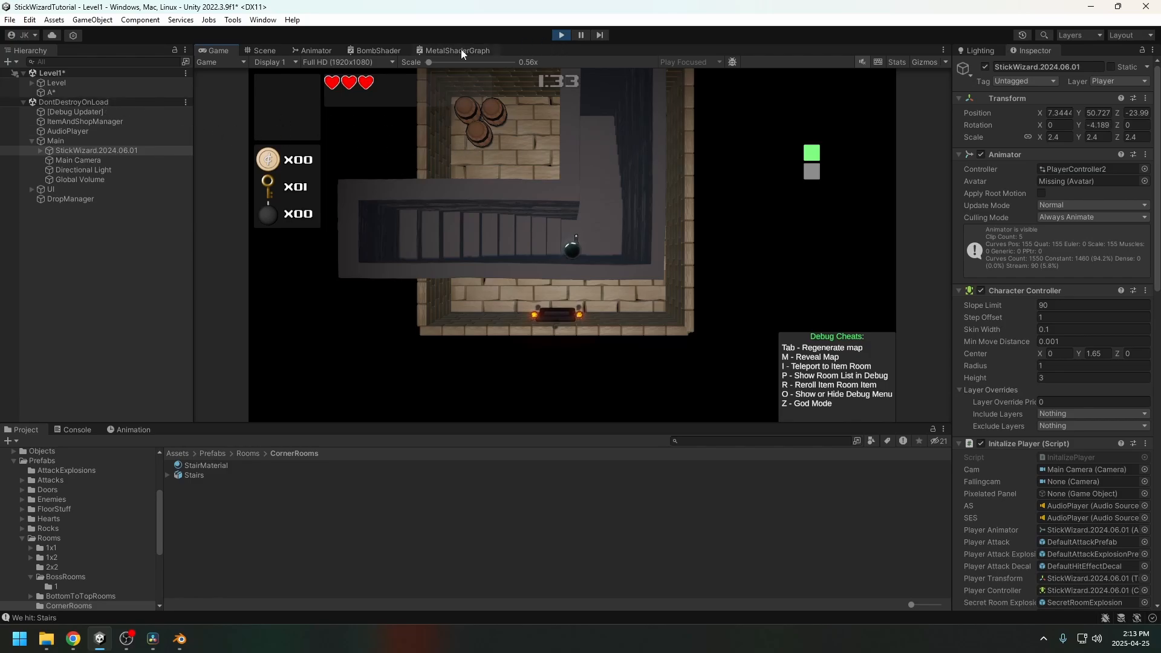
pyautogui.click(23, 103)
pyautogui.click(29, 80)
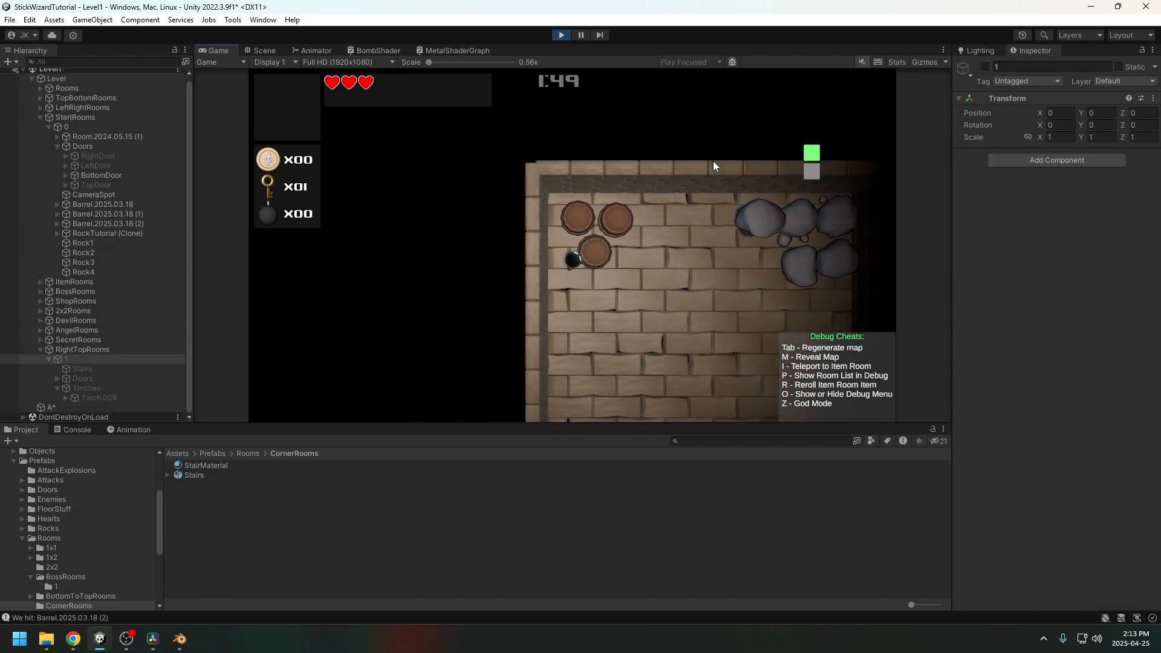
# Step: Walk the player across the start room and out through its bottom door
pyautogui.press('s')
pyautogui.press('d')
pyautogui.press('s')
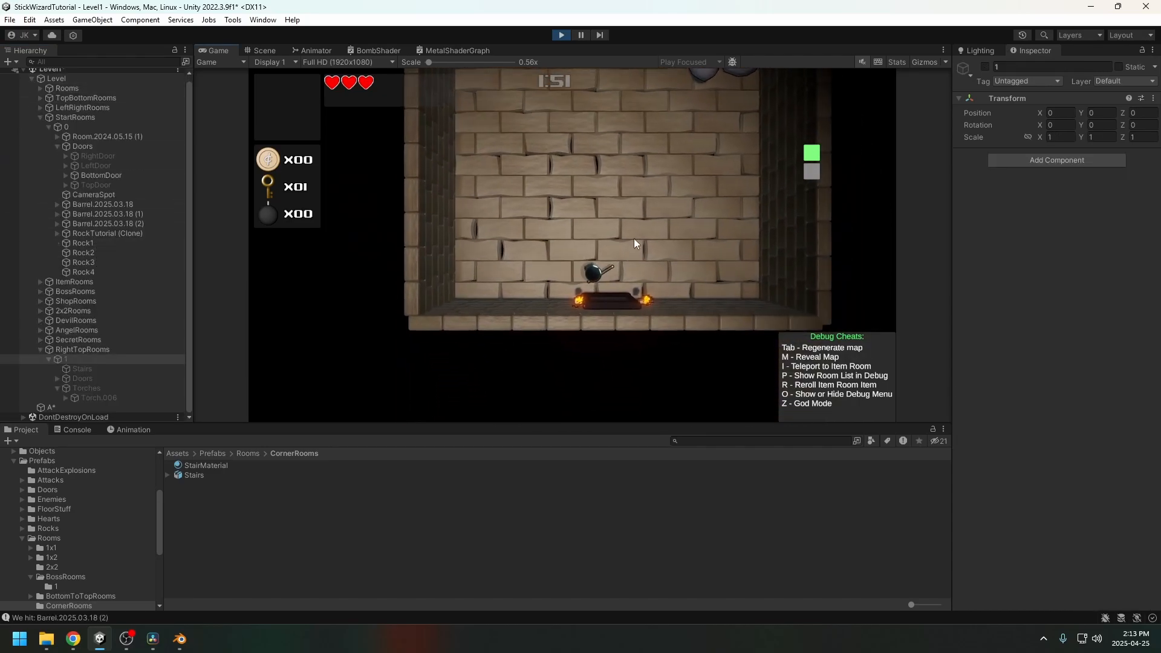
pyautogui.press('s')
pyautogui.press('a')
# Step: Shoot the enemies in the earth-floored room and move the player around it to test movement
pyautogui.click(617, 253)
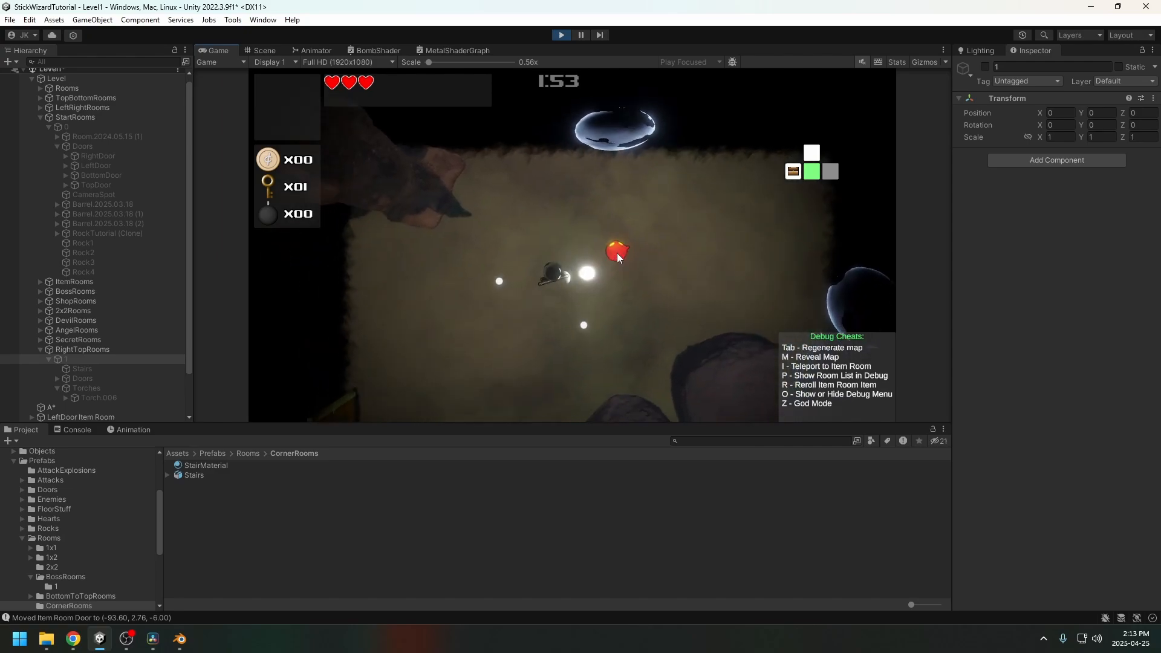
pyautogui.click(596, 183)
pyautogui.press('w')
pyautogui.click(636, 227)
pyautogui.press('s')
pyautogui.press('d')
pyautogui.click(633, 226)
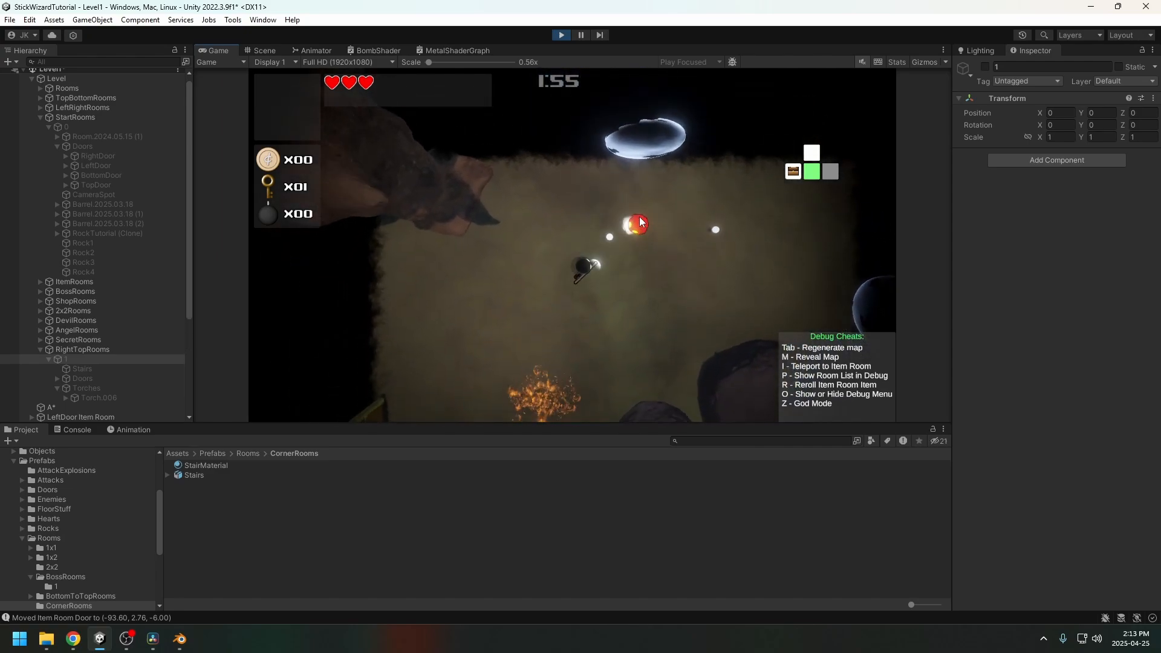
pyautogui.click(580, 203)
pyautogui.press('w')
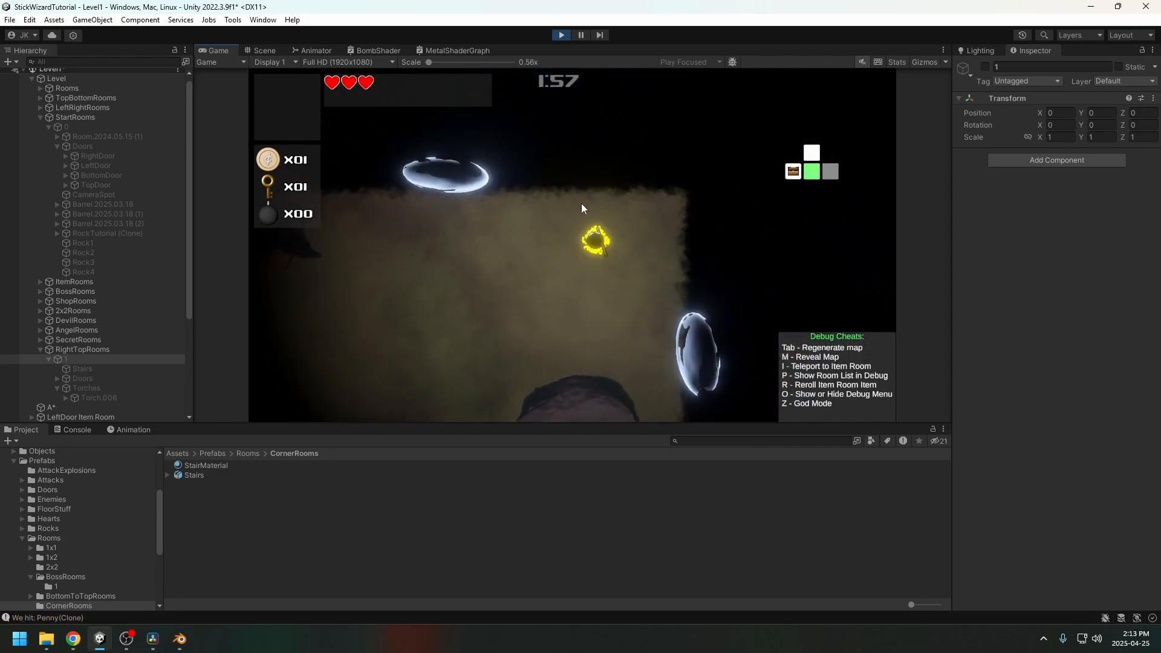
pyautogui.press('s')
pyautogui.press('a')
pyautogui.press('w')
pyautogui.press('a')
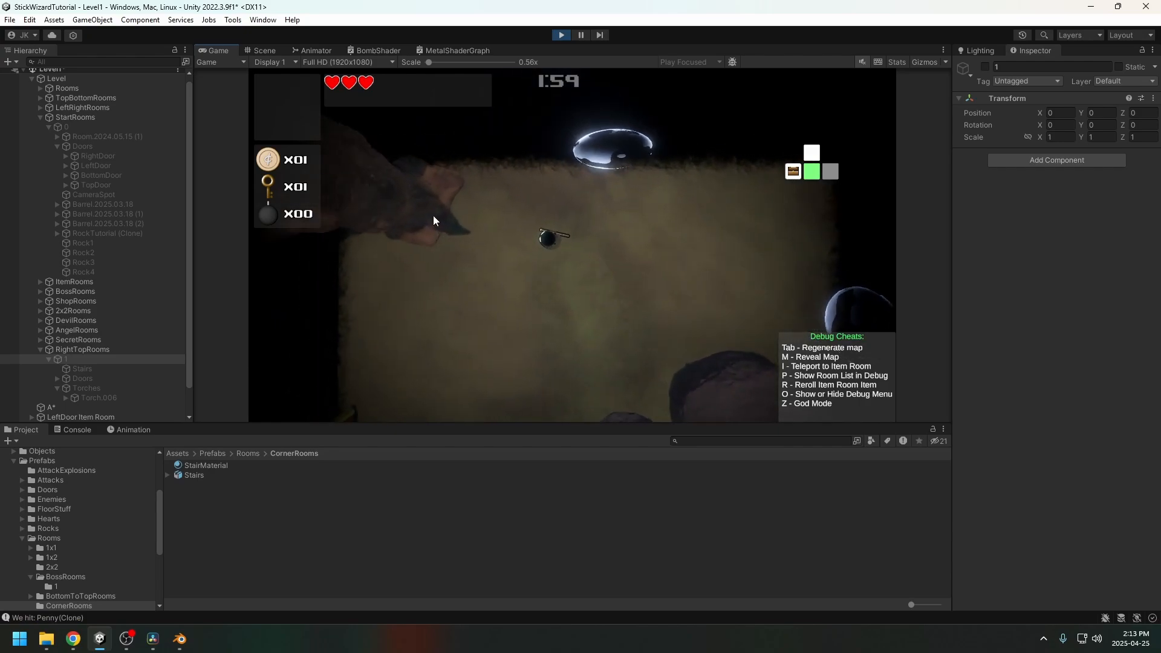
# Step: Walk the player around and over the rocks in the earth-floored room to test how movement handles them
pyautogui.press('s')
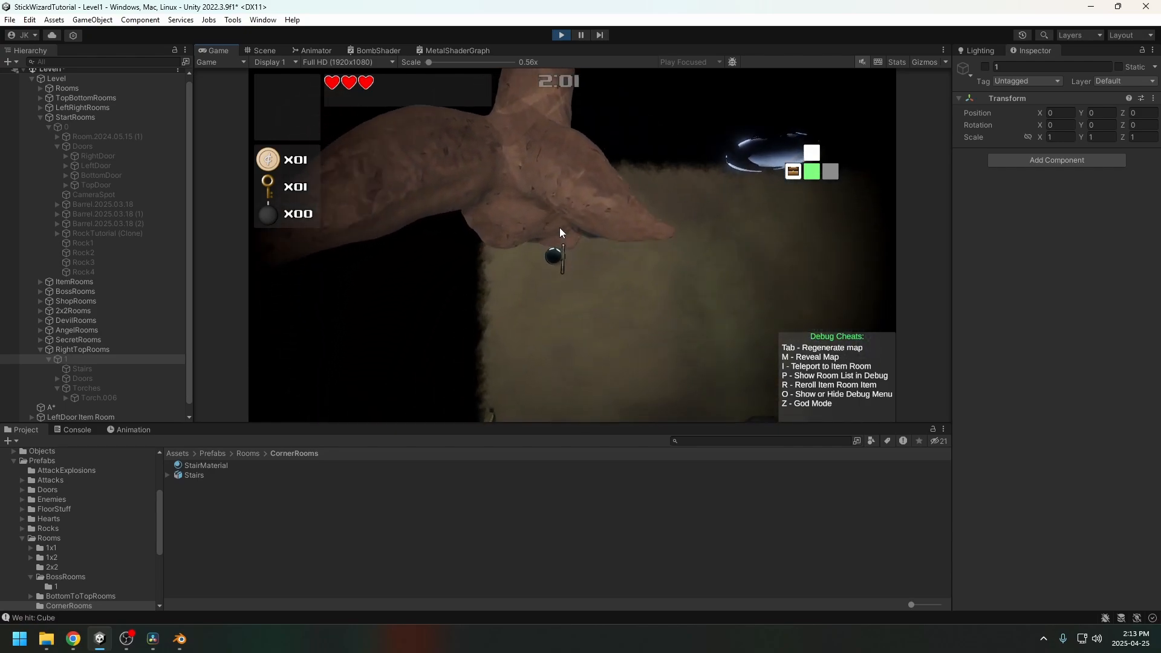
pyautogui.press('d')
pyautogui.press('s')
pyautogui.press('d')
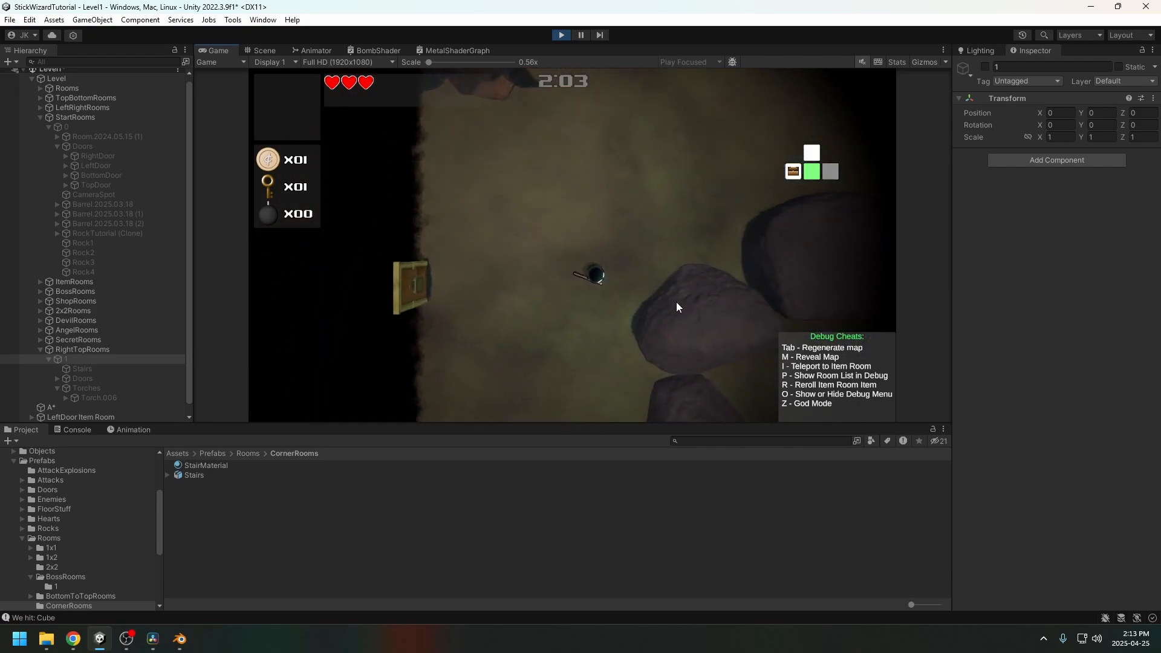
pyautogui.press('s')
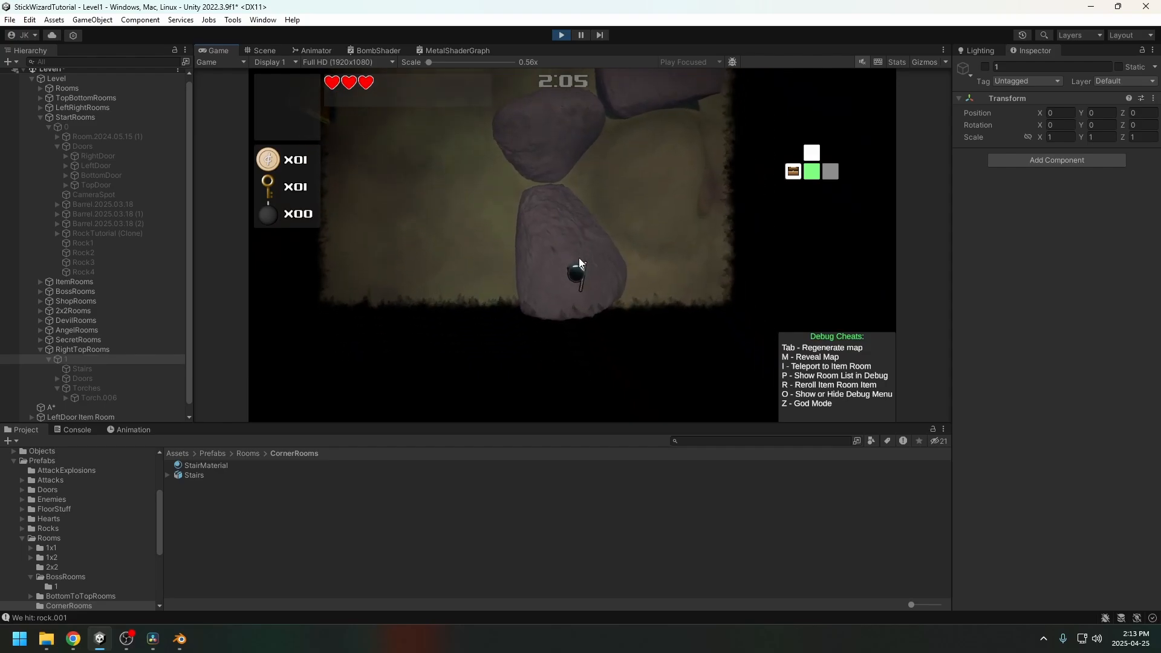
pyautogui.press('w')
pyautogui.press('d')
pyautogui.press('d')
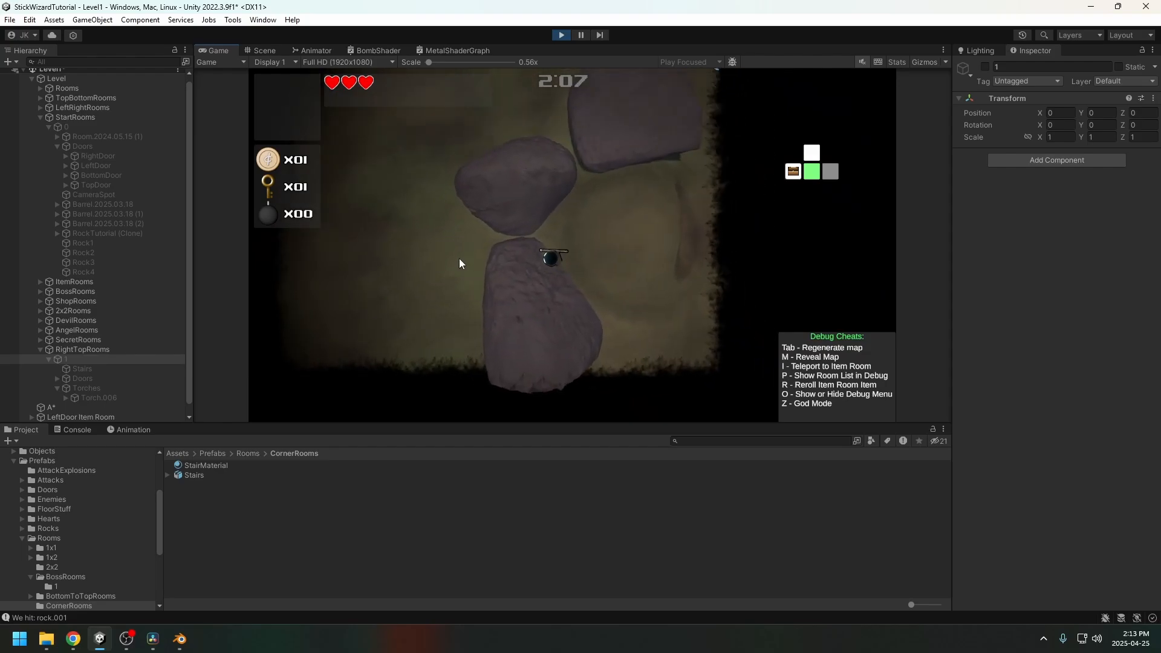
pyautogui.press('w')
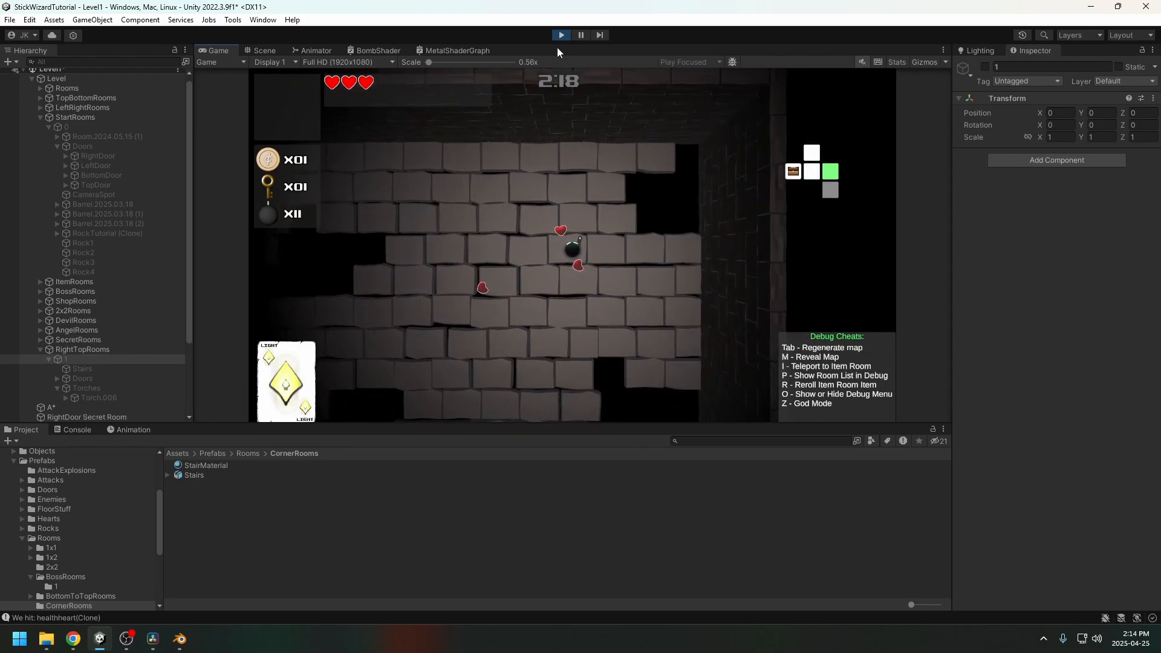
# Step: Stop the game, set the StickWizard player's character controller Step Offset to 1, and save the scene
pyautogui.click(560, 35)
pyautogui.click(81, 89)
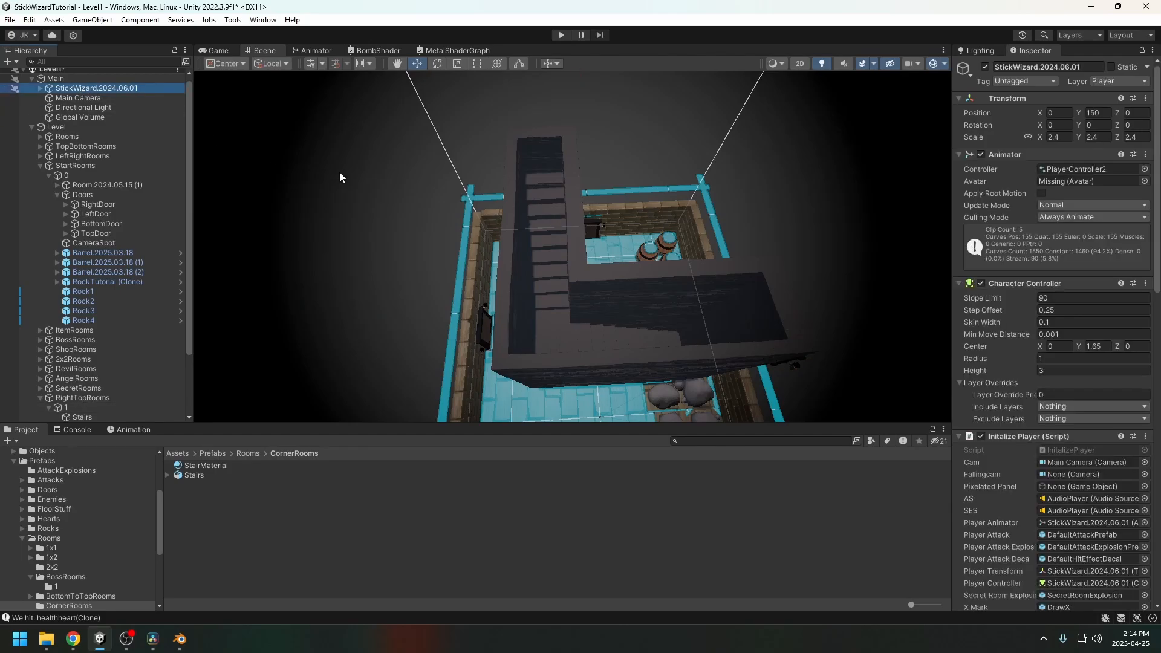
pyautogui.scroll(-5, 1050, 407)
pyautogui.scroll(5, 1050, 408)
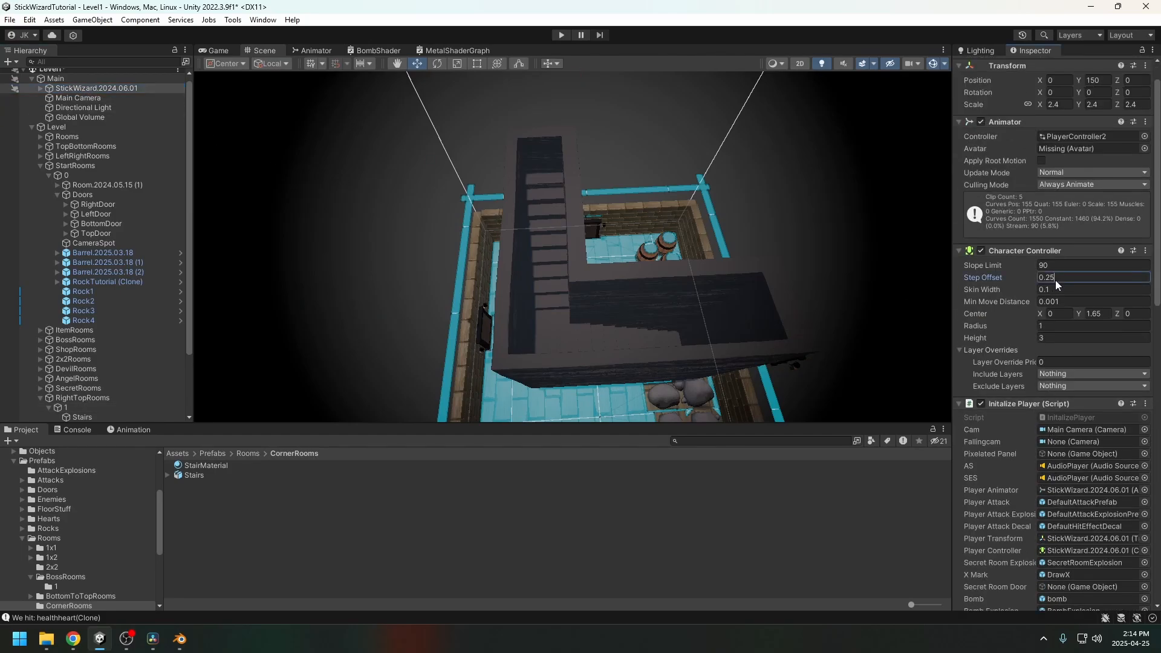
pyautogui.keyDown('alt'); pyautogui.moveTo(748, 284); pyautogui.dragTo(590, 306); pyautogui.keyUp('alt')
pyautogui.click(5, 21)
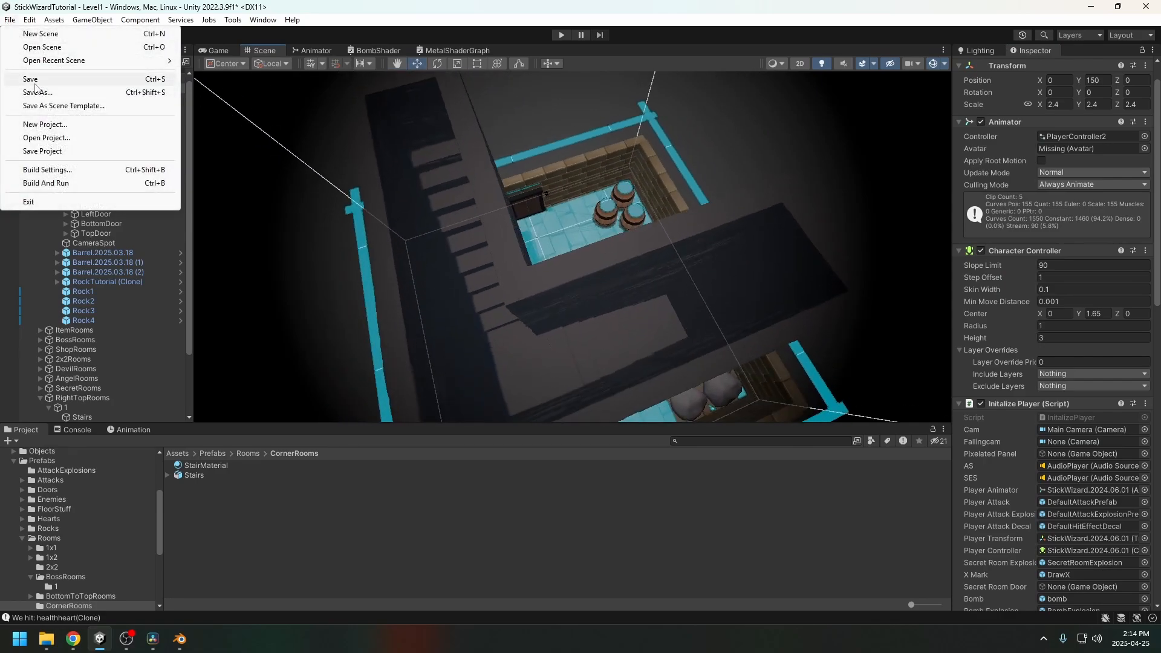
pyautogui.click(30, 78)
# Step: Reposition the existing Torch.006 under Torches against the stair walls of the corner room
pyautogui.keyDown('alt'); pyautogui.moveTo(581, 190); pyautogui.dragTo(635, 209); pyautogui.keyUp('alt')
pyautogui.scroll(-3, 103, 322)
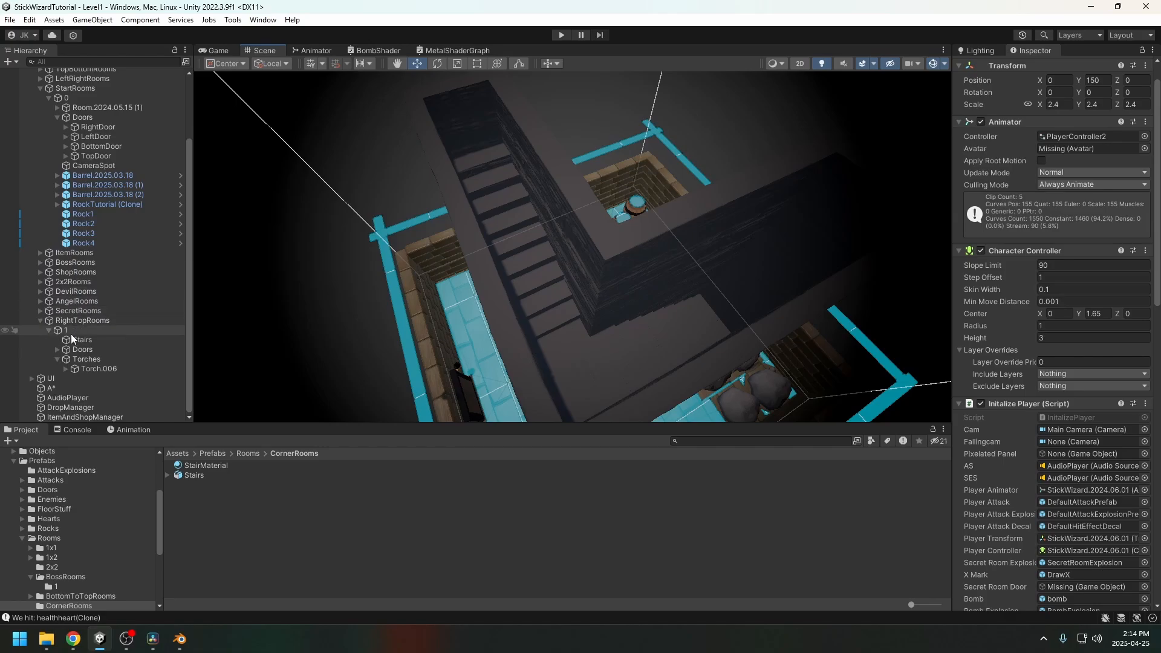
pyautogui.click(85, 361)
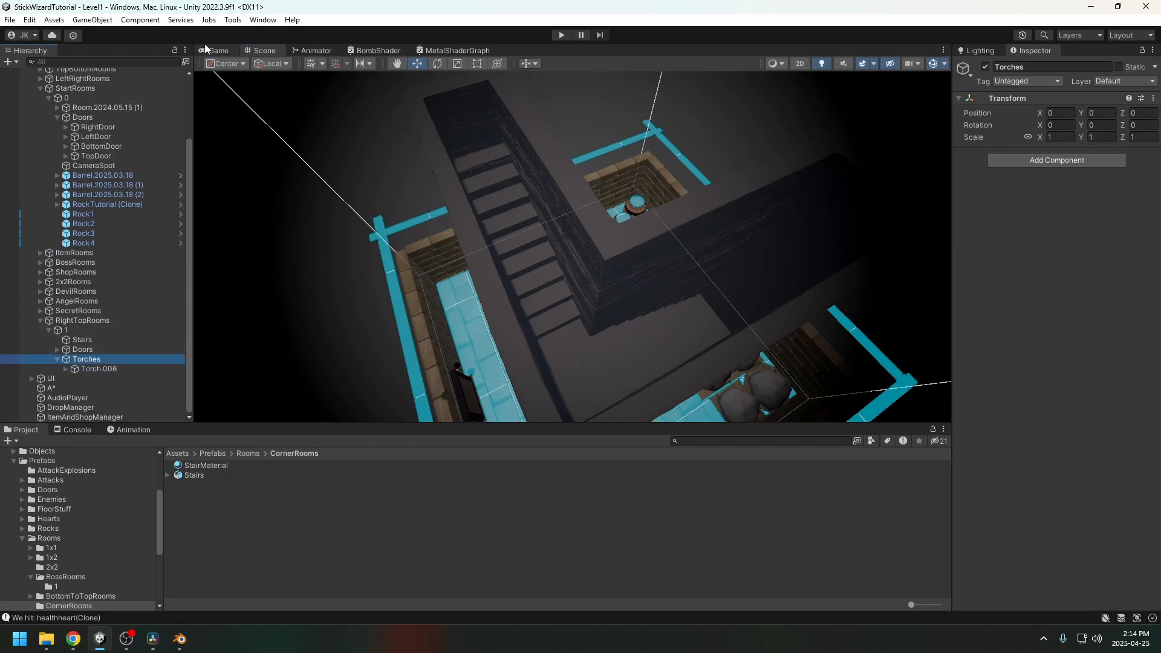
pyautogui.press('f')
pyautogui.scroll(-8, 563, 242)
pyautogui.click(97, 369)
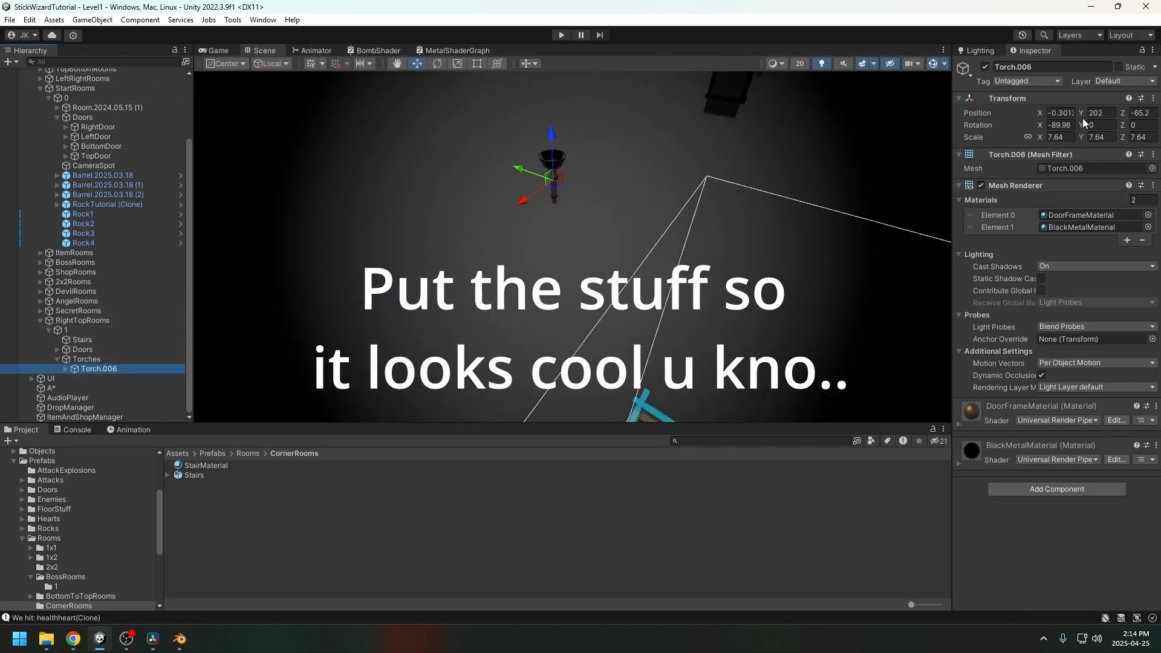
pyautogui.doubleClick(94, 369)
pyautogui.moveTo(575, 223); pyautogui.dragTo(578, 154)
pyautogui.moveTo(578, 154); pyautogui.dragTo(569, 254, button='right')
pyautogui.moveTo(568, 254); pyautogui.dragTo(695, 245)
pyautogui.scroll(5, 605, 254)
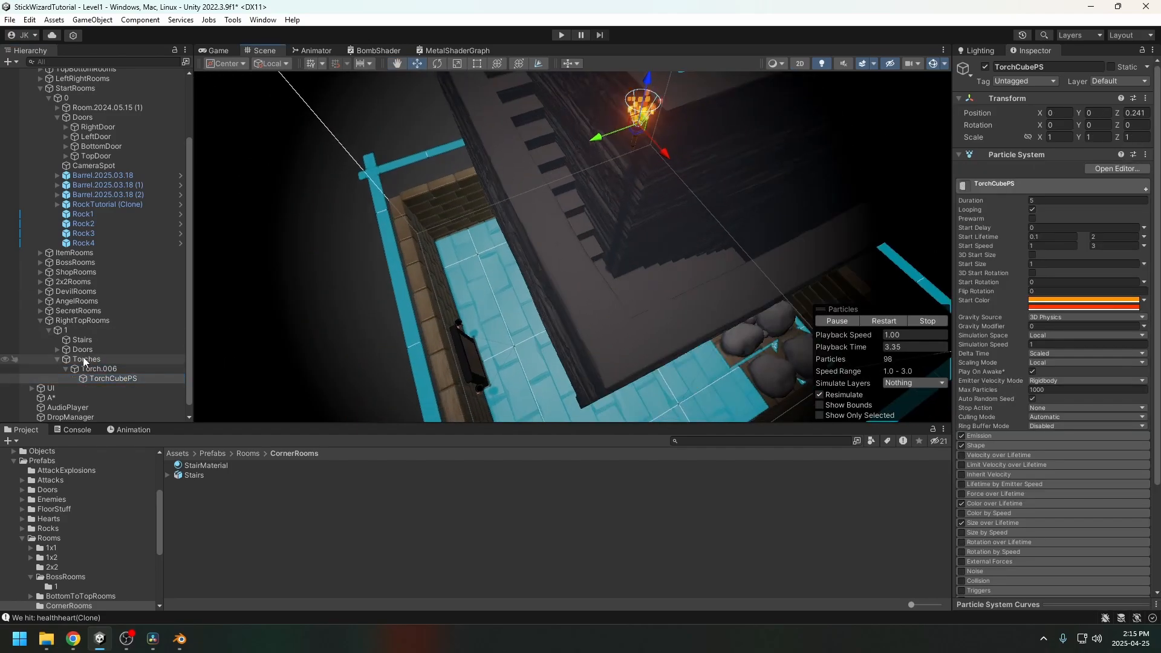
# Step: Replace the torch under Torches with copies of the LeftDoor's Cube.016 and Torch.006
pyautogui.click(82, 272)
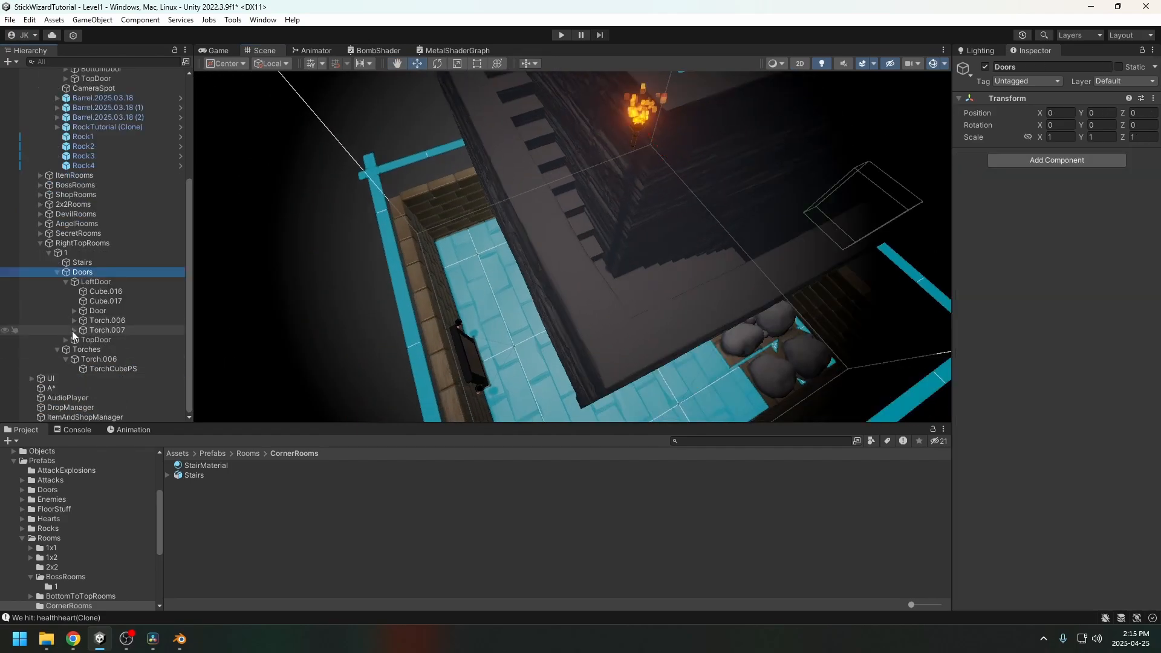
pyautogui.click(105, 292)
pyautogui.keyDown('ctrl'); pyautogui.click(107, 320); pyautogui.keyUp('ctrl')
pyautogui.click(65, 281)
pyautogui.rightClick(89, 358)
pyautogui.click(127, 223)
pyautogui.click(80, 370)
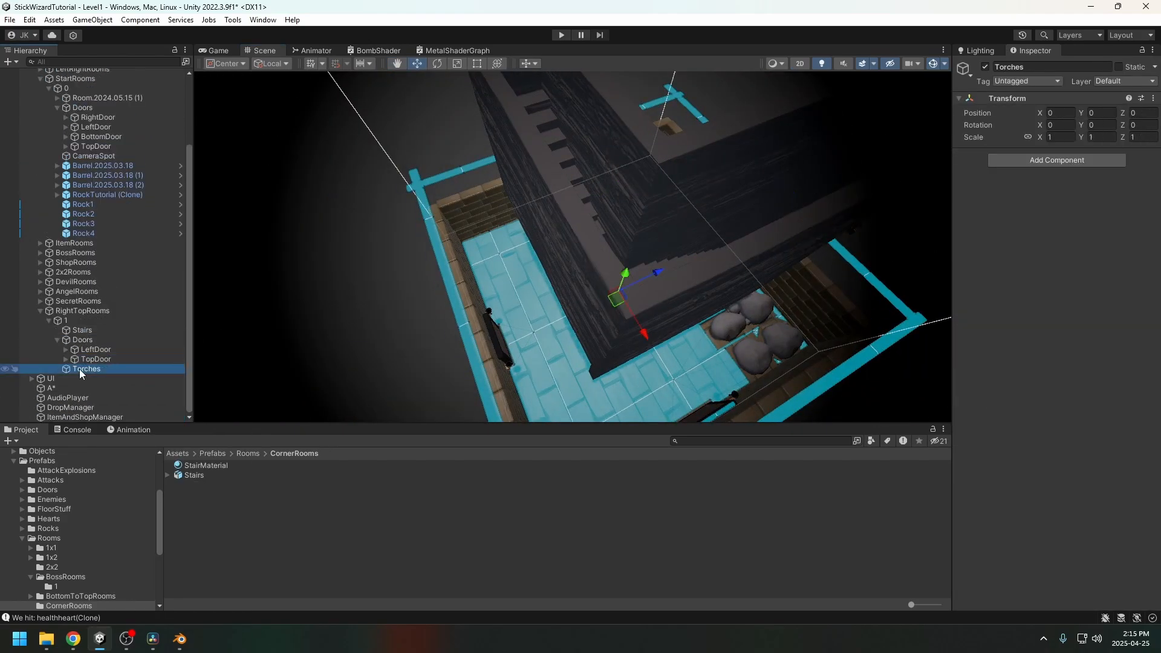
pyautogui.hotkey('ctrl', 'shift', 'v')
# Step: Move the copied Cube.016 and Torch.006 onto the stair wall and set their scale to 7.97
pyautogui.moveTo(684, 142); pyautogui.dragTo(532, 181, button='right')
pyautogui.press('f')
pyautogui.click(111, 359)
pyautogui.moveTo(512, 286); pyautogui.dragTo(493, 294)
pyautogui.moveTo(492, 294)
pyautogui.mouseDown(button='right')
pyautogui.moveTo(507, 270)
pyautogui.moveTo(477, 303)
pyautogui.mouseUp(button='right')
pyautogui.scroll(-3, 478, 303)
pyautogui.moveTo(1038, 136); pyautogui.dragTo(1012, 136)
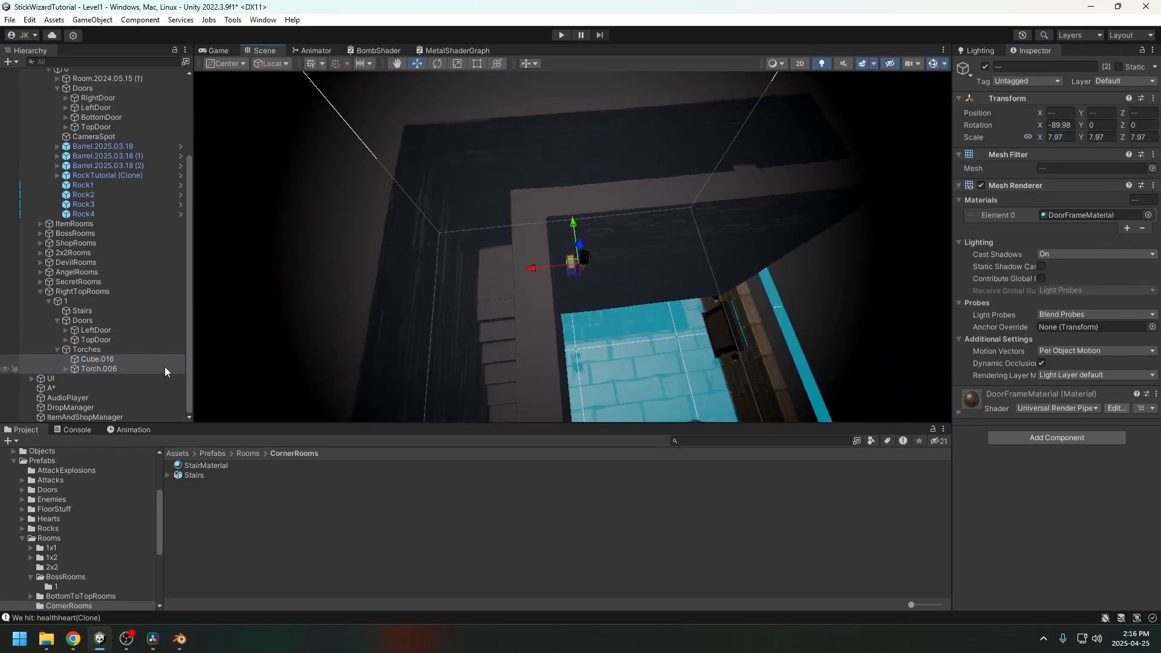
# Step: Create an empty object named Torch under Torches and parent Cube.016 and Torch.006 to it
pyautogui.click(164, 369)
pyautogui.rightClick(88, 349)
pyautogui.click(129, 316)
pyautogui.write('Torch')
pyautogui.press('Return')
pyautogui.click(99, 359)
pyautogui.keyDown('shift'); pyautogui.click(99, 368); pyautogui.keyUp('shift')
pyautogui.moveTo(100, 369); pyautogui.dragTo(92, 379)
# Step: Set the Torch group's Y rotation to 90, and place a duplicate rotated to -90 on the stairway's opposite wall
pyautogui.click(91, 359)
pyautogui.moveTo(1097, 125); pyautogui.dragTo(1058, 125)
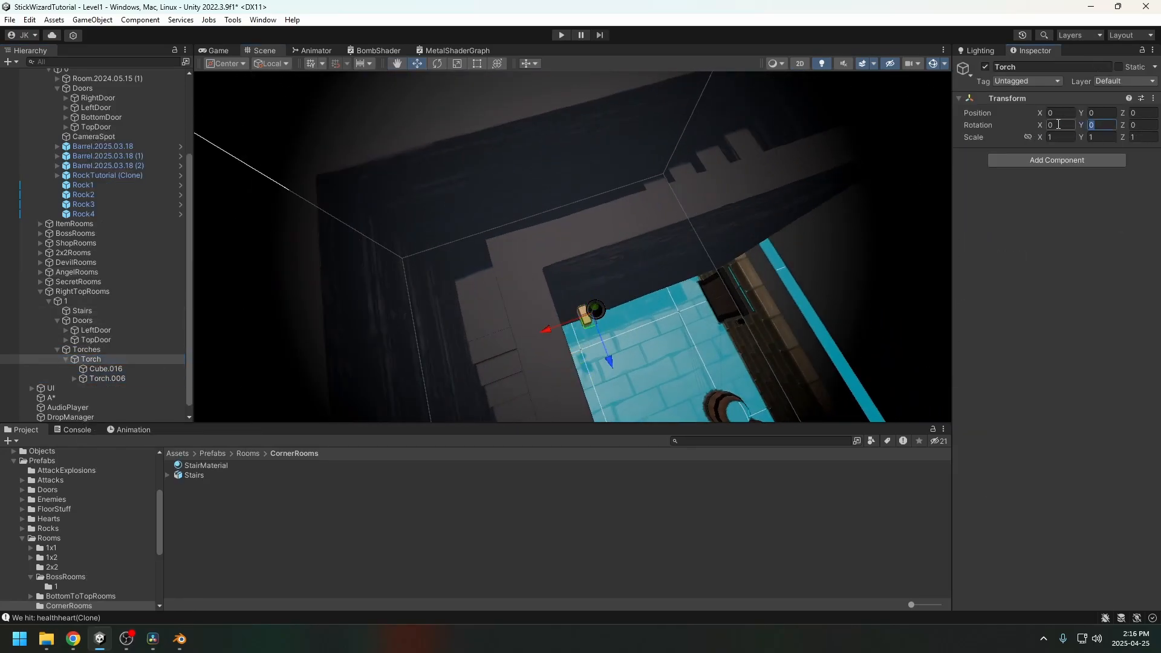
pyautogui.write('90')
pyautogui.moveTo(605, 254); pyautogui.dragTo(544, 266, button='right')
pyautogui.moveTo(580, 266); pyautogui.dragTo(525, 187)
pyautogui.moveTo(525, 187); pyautogui.dragTo(483, 295, button='right')
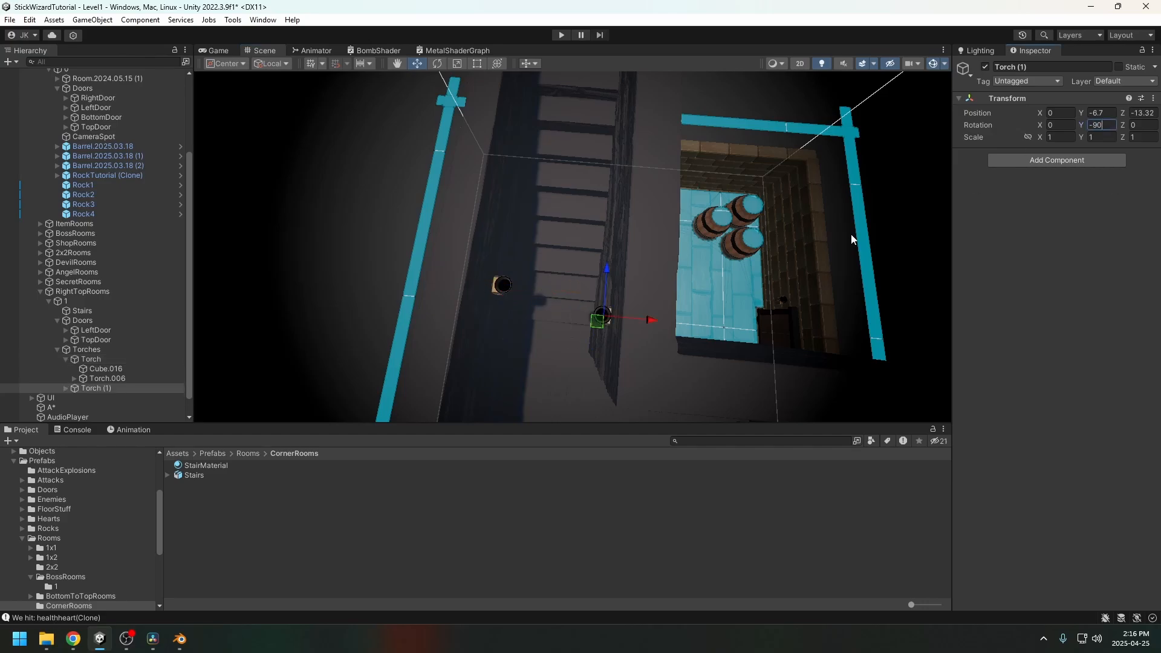
pyautogui.moveTo(650, 319); pyautogui.dragTo(659, 321)
pyautogui.moveTo(659, 321); pyautogui.dragTo(564, 267, button='right')
# Step: Duplicate both stair torches and move the new pair farther along the staircase
pyautogui.click(65, 359)
pyautogui.keyDown('shift'); pyautogui.click(91, 359); pyautogui.keyUp('shift')
pyautogui.hotkey('ctrl', 'd')
pyautogui.moveTo(544, 317); pyautogui.dragTo(605, 212)
pyautogui.moveTo(608, 233); pyautogui.dragTo(786, 242, button='right')
# Step: Add another torch copy with Y rotation 0 and place it on the outer wall at the stair corner
pyautogui.hotkey('ctrl', 'd')
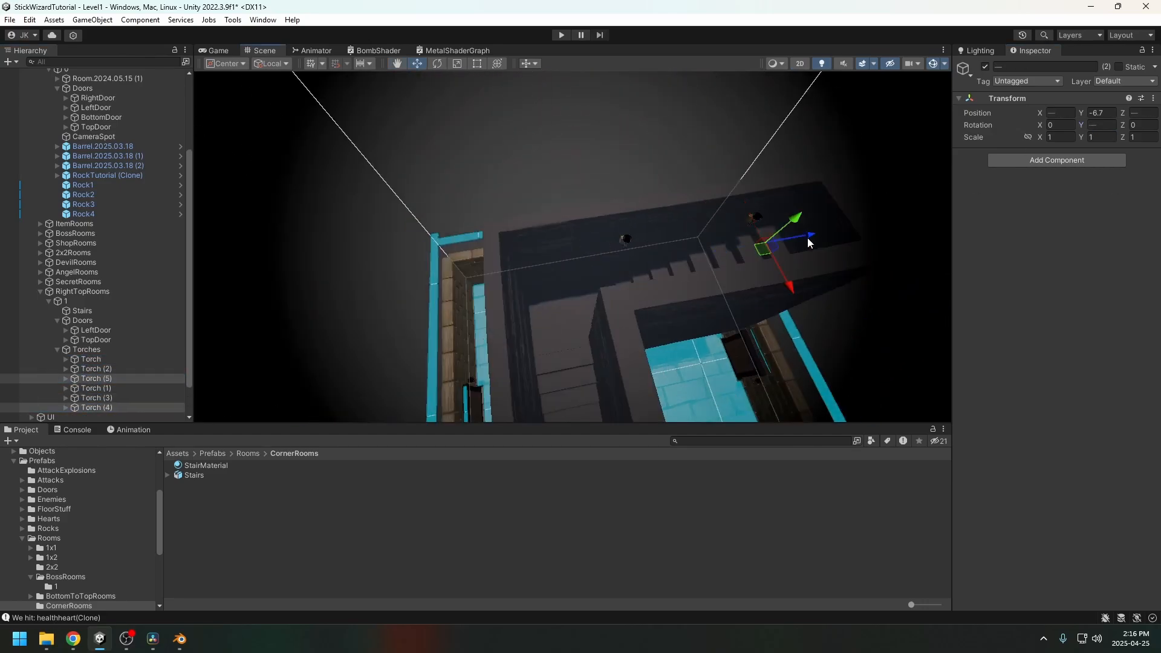
pyautogui.moveTo(822, 260); pyautogui.dragTo(699, 282)
pyautogui.moveTo(698, 282); pyautogui.dragTo(639, 289, button='right')
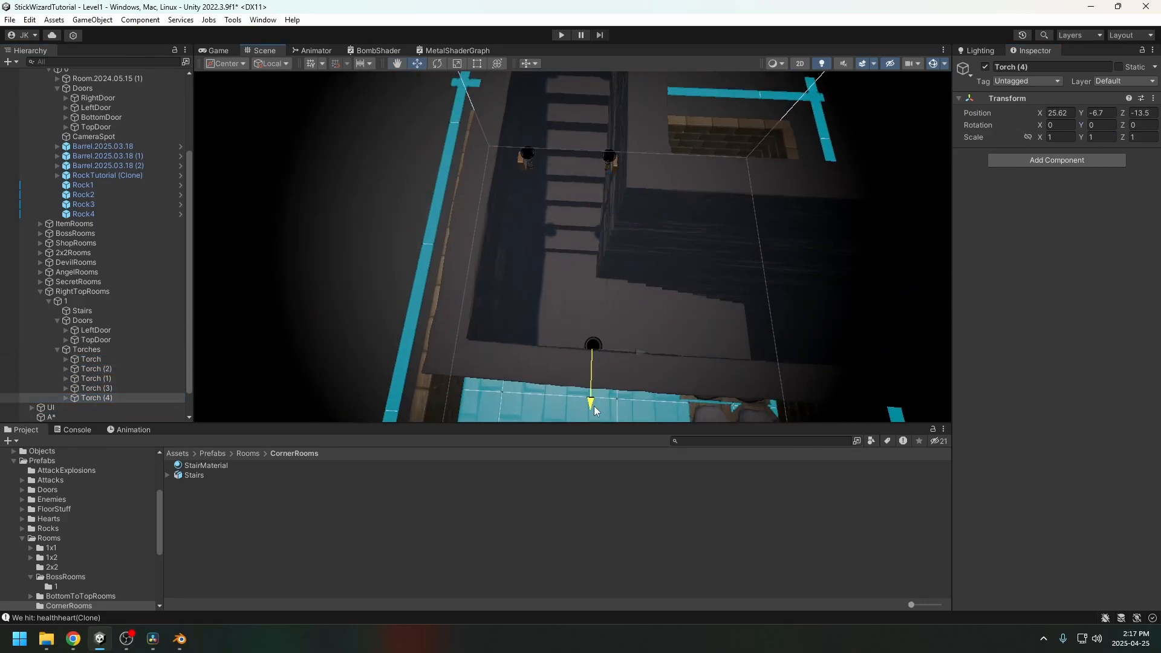
pyautogui.moveTo(593, 406); pyautogui.dragTo(447, 303, button='right')
pyautogui.moveTo(423, 279); pyautogui.dragTo(418, 282)
pyautogui.moveTo(418, 282); pyautogui.dragTo(526, 351, button='right')
# Step: Duplicate the corner torch along the second flight's wall, and place another copy rotated to 180 on Y opposite it
pyautogui.hotkey('ctrl', 'd')
pyautogui.moveTo(421, 144); pyautogui.dragTo(533, 398)
pyautogui.hotkey('ctrl', 'd')
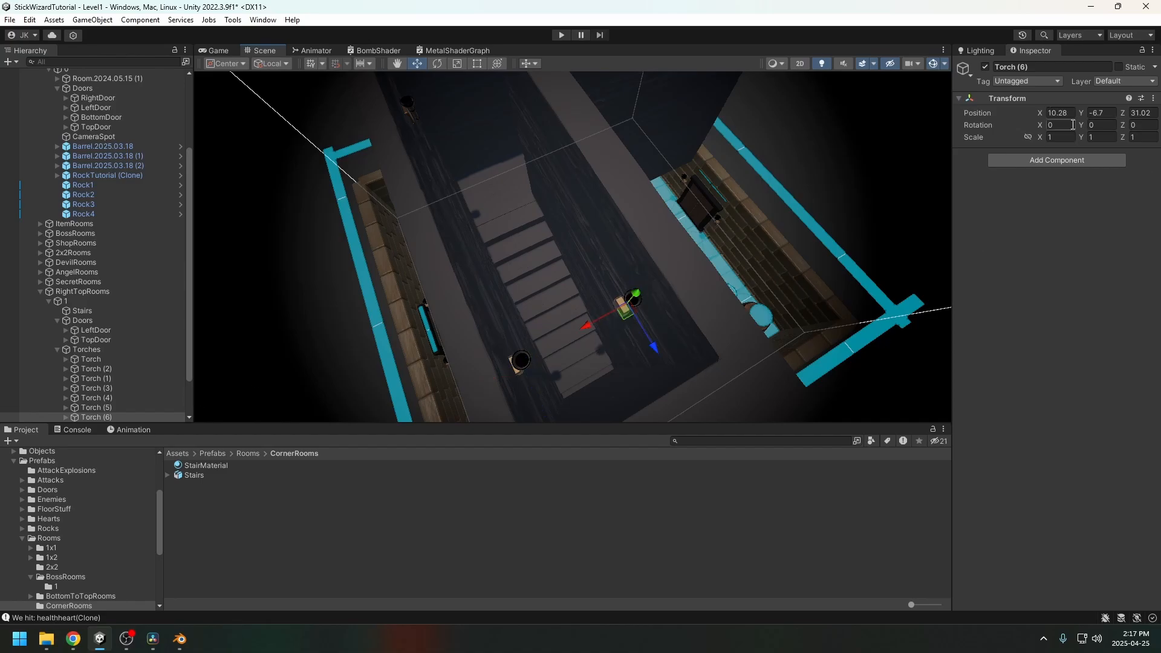
pyautogui.moveTo(677, 302); pyautogui.dragTo(681, 301)
pyautogui.moveTo(682, 301); pyautogui.dragTo(559, 293, button='right')
# Step: Duplicate the torch rotated to 180 and move it back along its wall to X 11, Z -4.8
pyautogui.hotkey('ctrl', 'd')
pyautogui.moveTo(626, 329); pyautogui.dragTo(520, 145)
pyautogui.moveTo(513, 220); pyautogui.dragTo(572, 312, button='right')
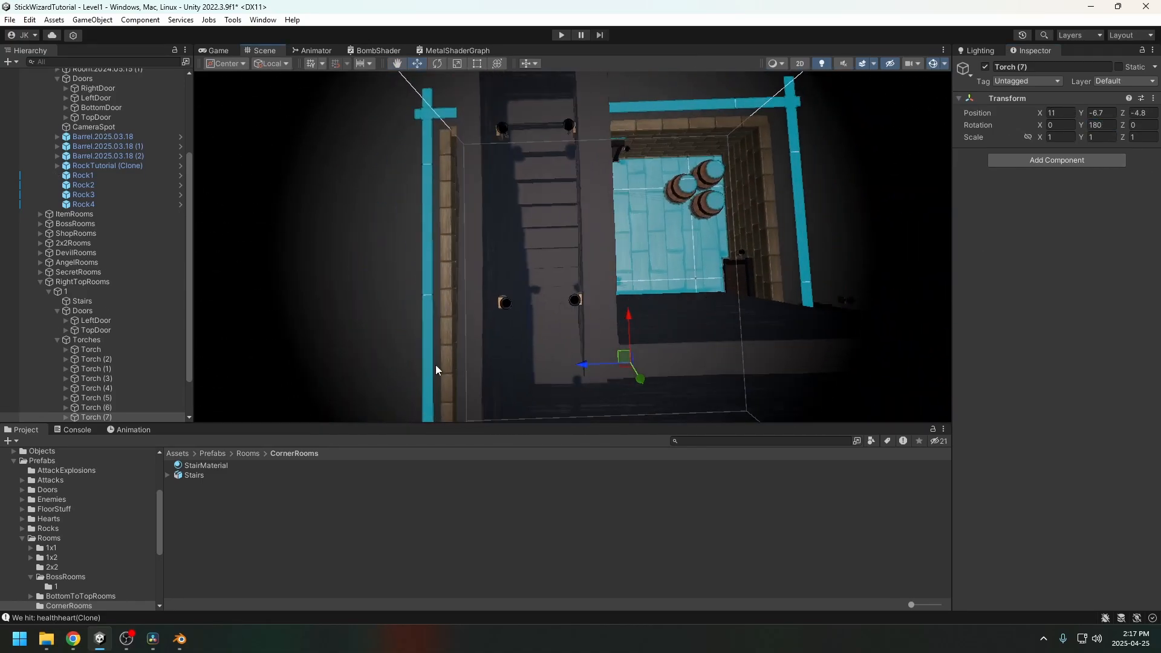
pyautogui.moveTo(514, 336); pyautogui.dragTo(571, 337, button='middle')
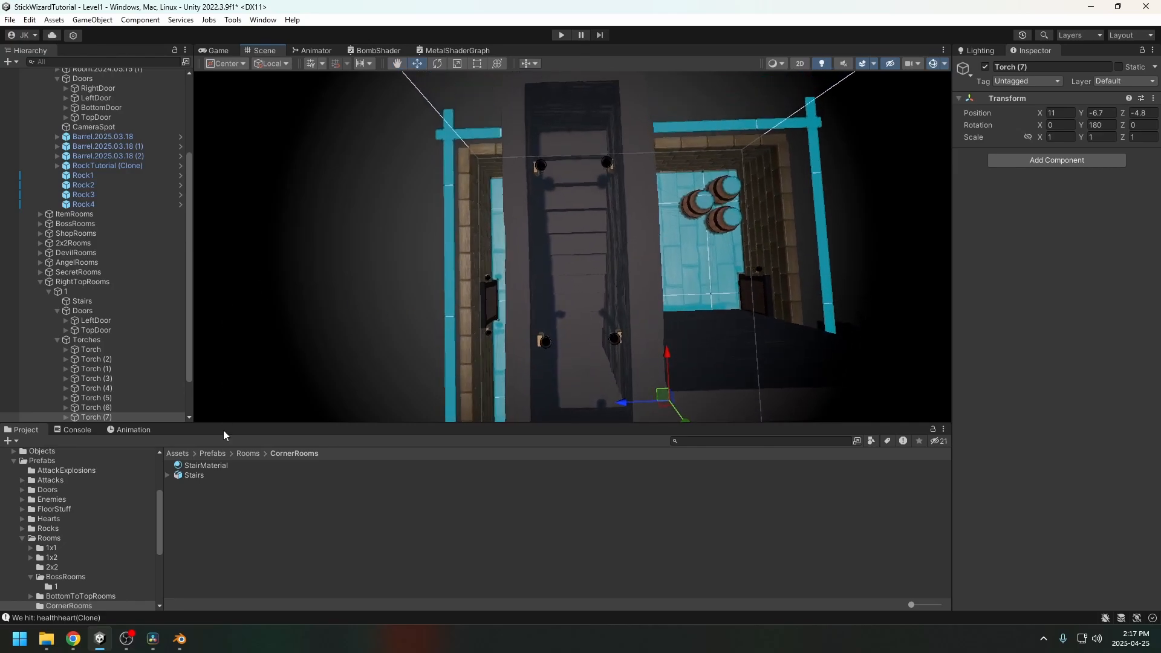
# Step: Add a Point Light under Torches with intensity 100, range 100 and orange color FF8900
pyautogui.scroll(-2, 93, 361)
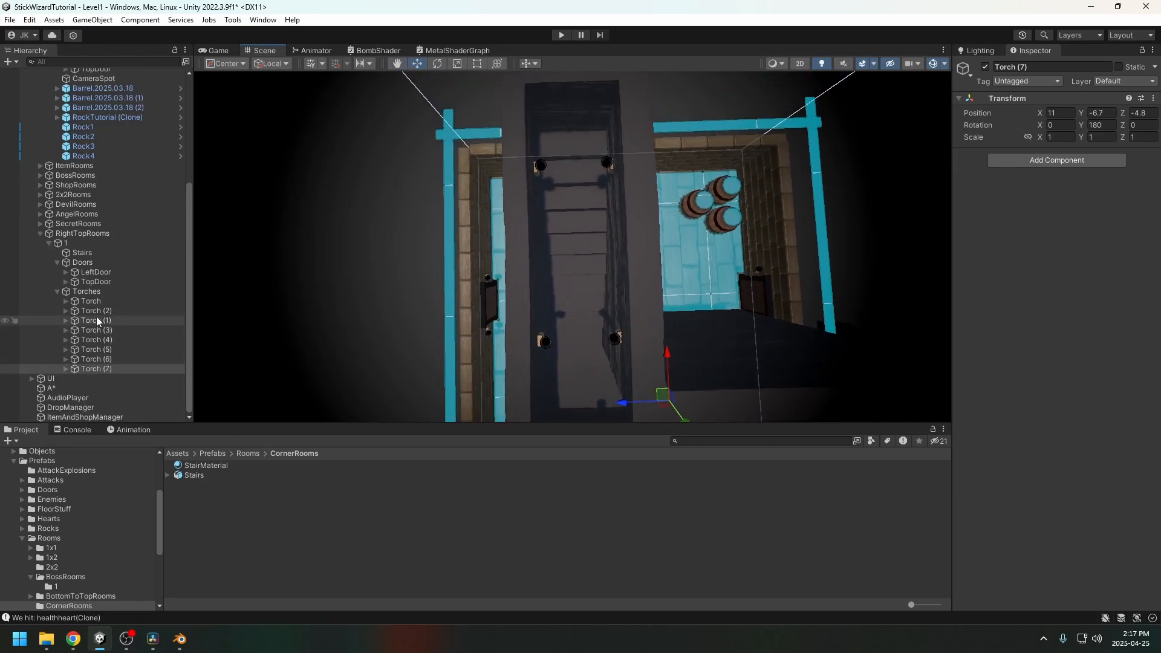
pyautogui.click(90, 300)
pyautogui.rightClick(89, 292)
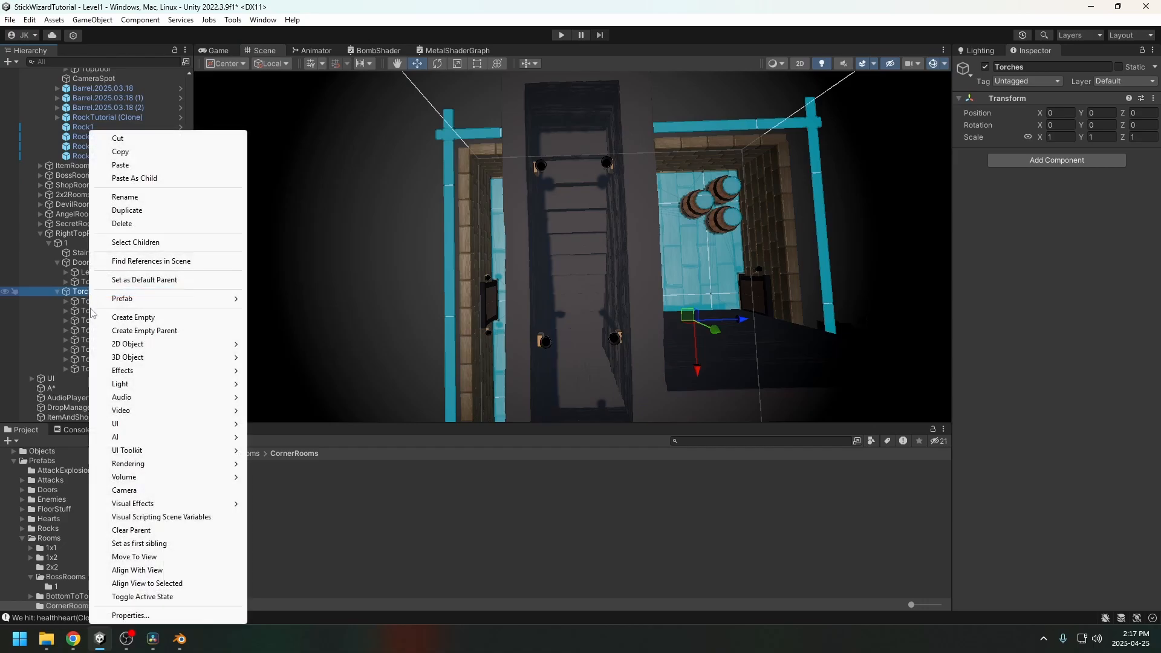
pyautogui.moveTo(151, 385)
pyautogui.click(312, 397)
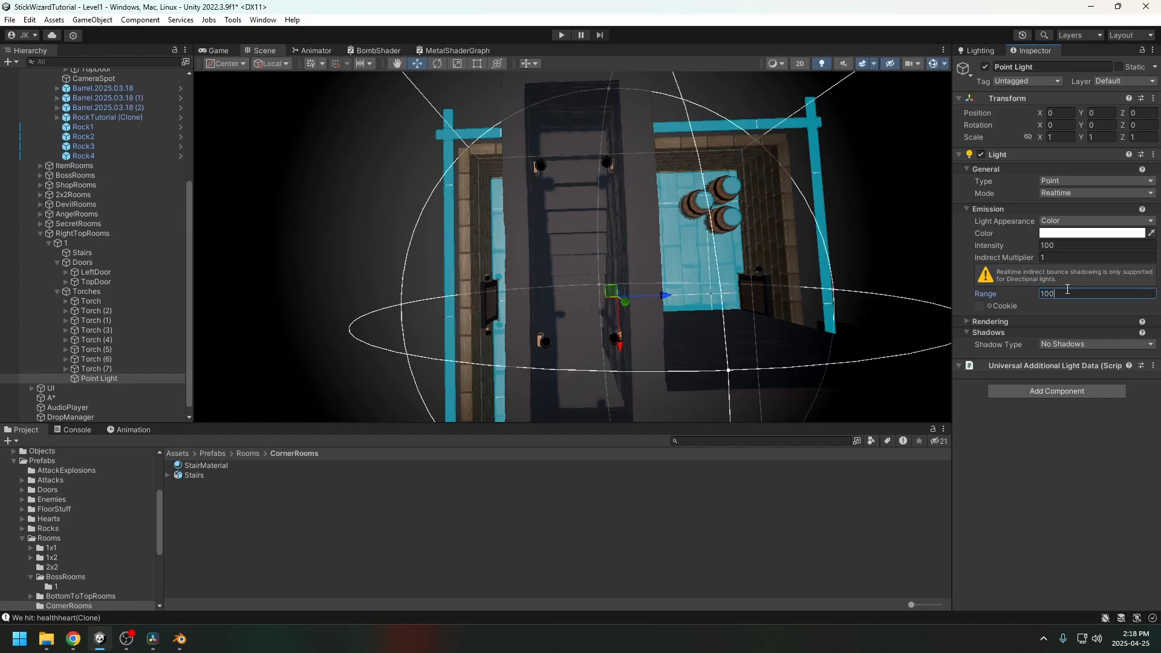
pyautogui.click(1074, 235)
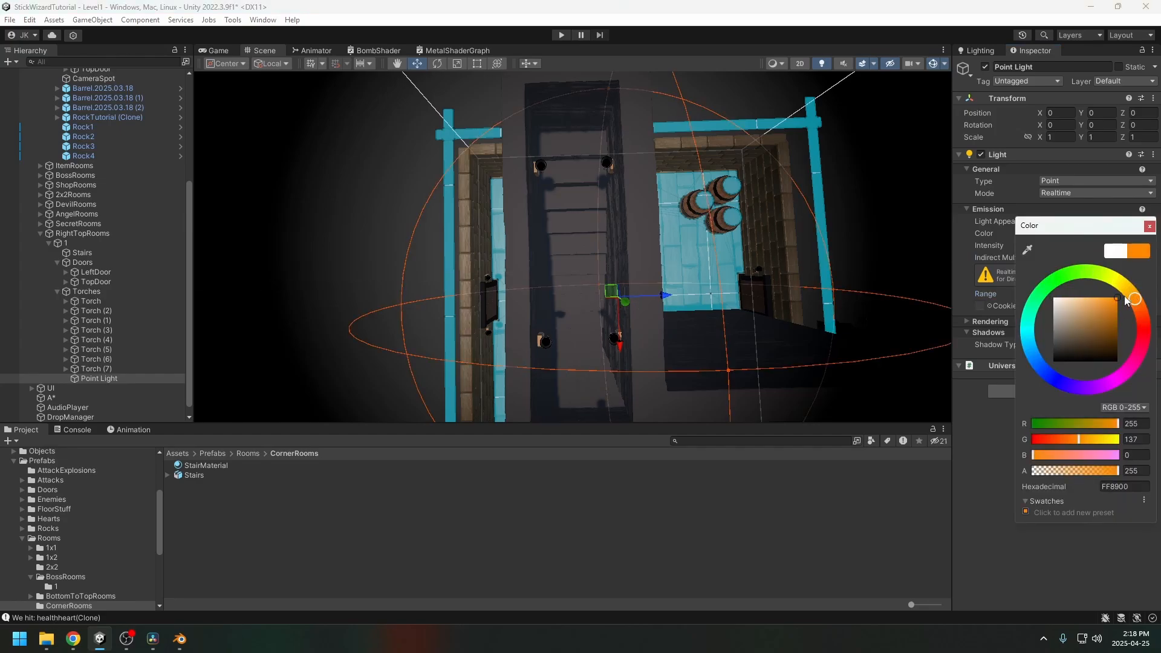
# Step: Move the Point Light over the stair corner to X 13, Y 70.8, Z -21.4
pyautogui.keyDown('alt'); pyautogui.moveTo(725, 302); pyautogui.dragTo(505, 185); pyautogui.keyUp('alt')
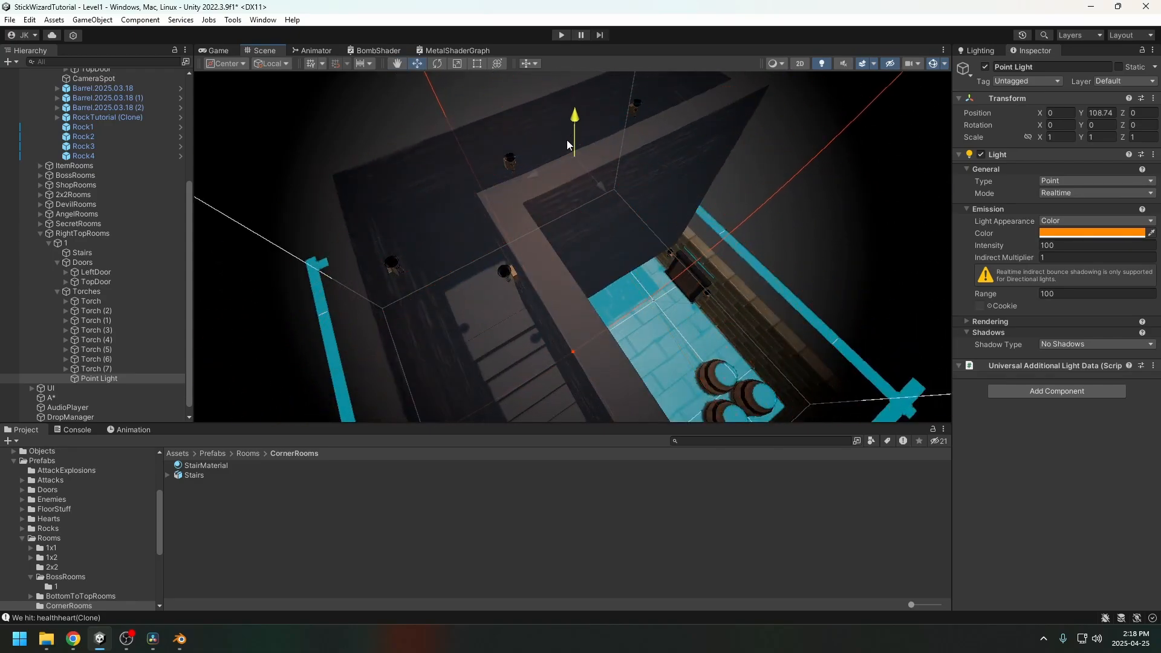
pyautogui.keyDown('alt'); pyautogui.moveTo(566, 170); pyautogui.dragTo(731, 213); pyautogui.keyUp('alt')
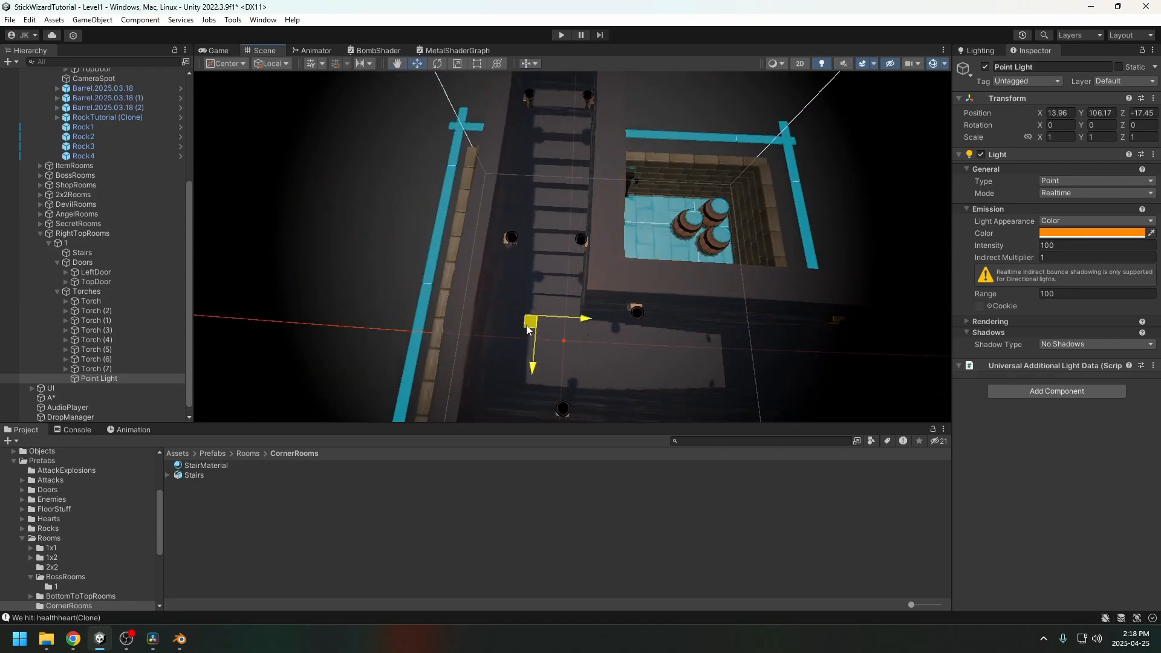
pyautogui.keyDown('alt'); pyautogui.moveTo(550, 325); pyautogui.dragTo(599, 154); pyautogui.keyUp('alt')
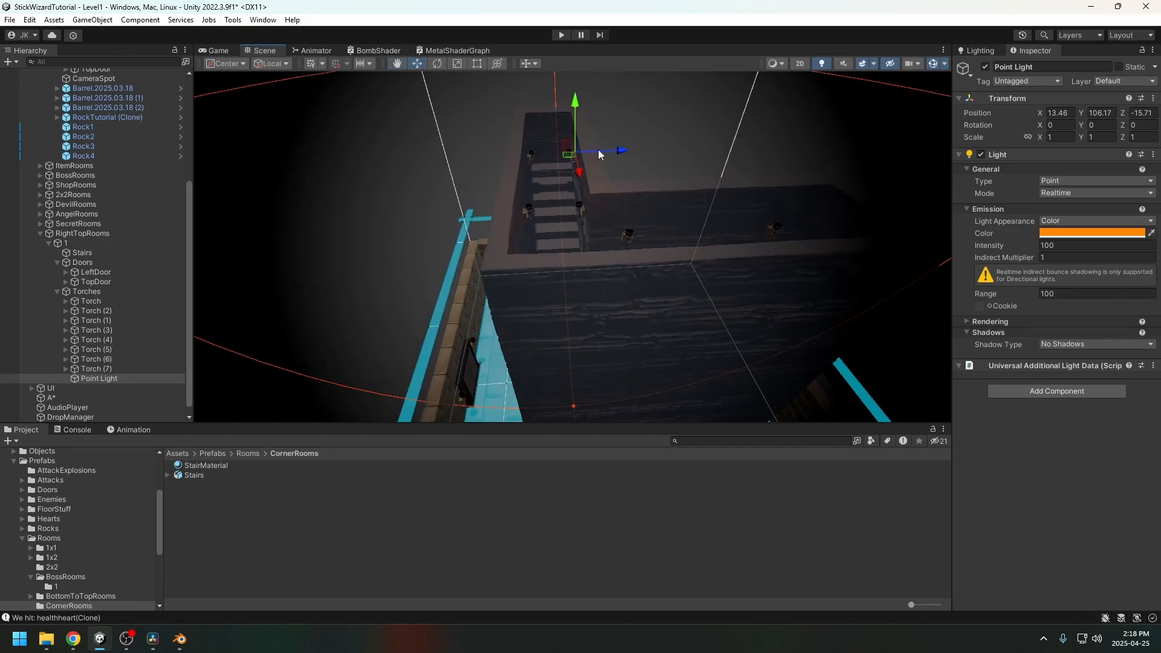
pyautogui.moveTo(566, 256); pyautogui.dragTo(553, 339)
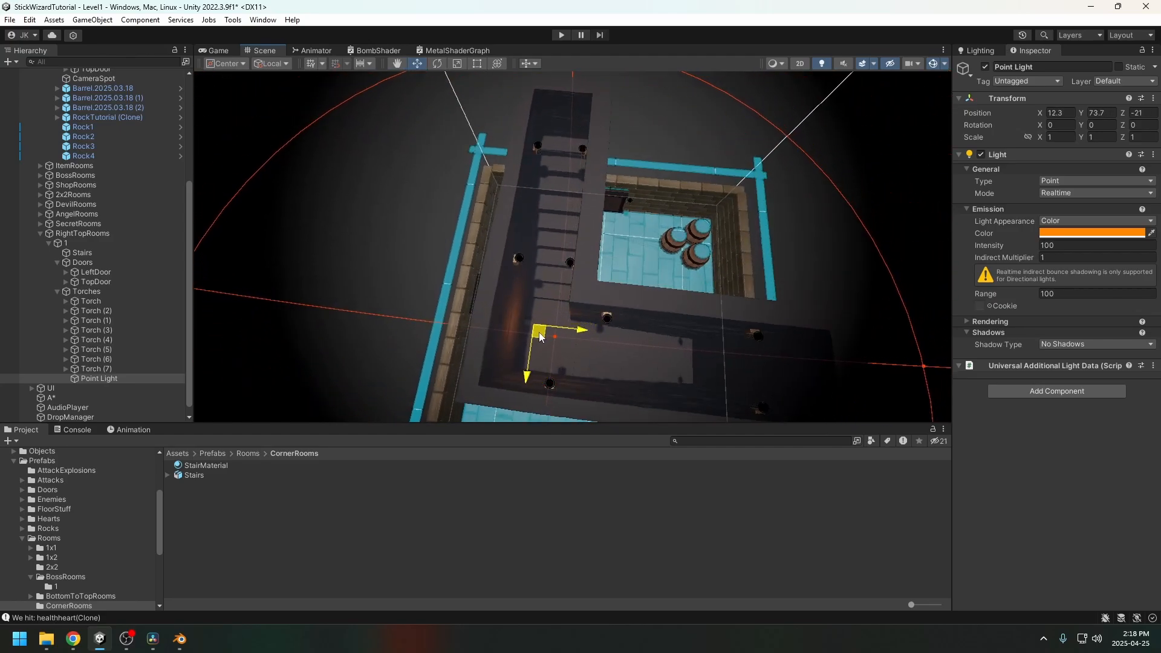
pyautogui.keyDown('alt'); pyautogui.moveTo(574, 352); pyautogui.dragTo(693, 257); pyautogui.keyUp('alt')
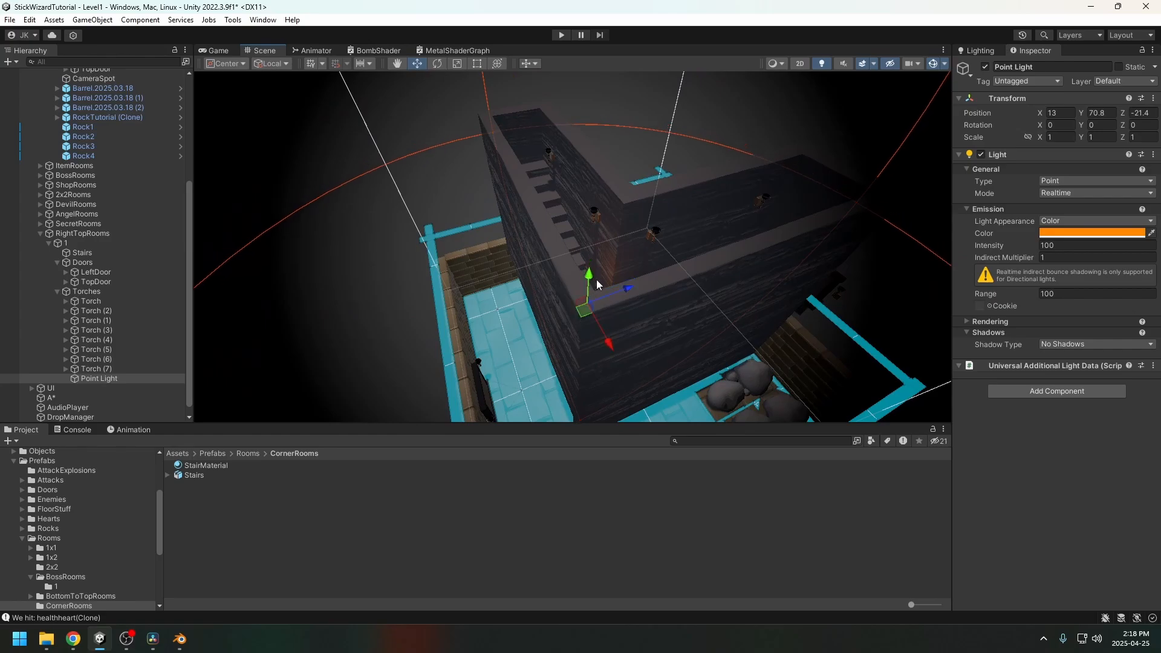
# Step: Set the Point Light's intensity to 424.4 and its range to 207.8, checking the glow on the stair walls
pyautogui.keyDown('alt'); pyautogui.moveTo(596, 280); pyautogui.dragTo(518, 349); pyautogui.keyUp('alt')
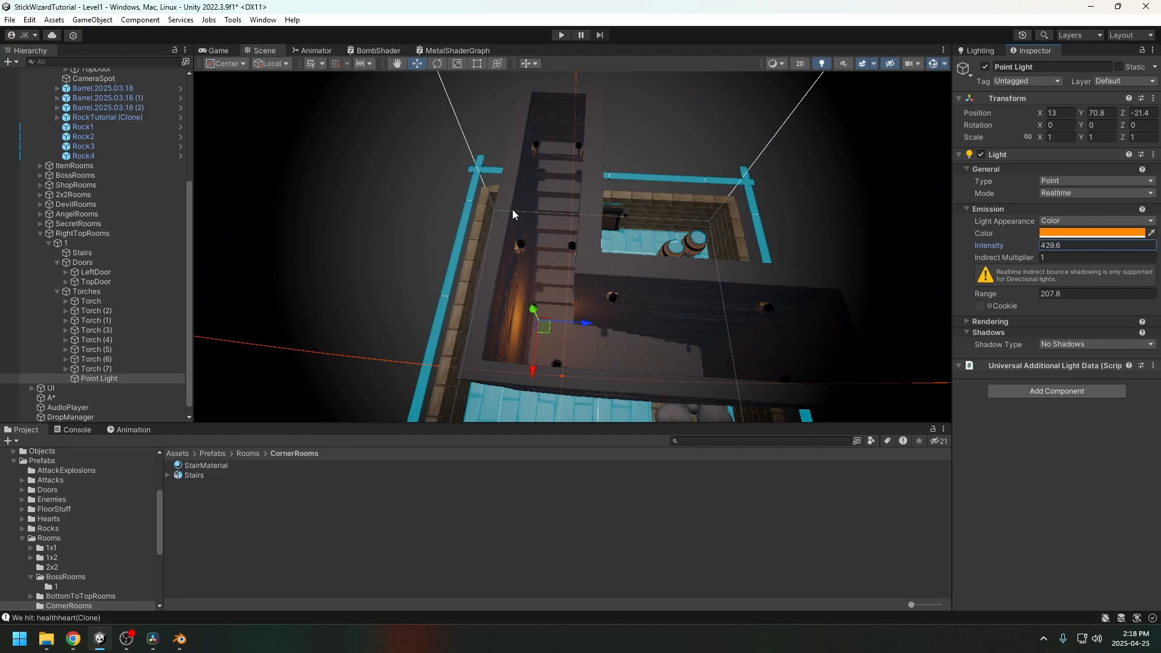
pyautogui.keyDown('alt'); pyautogui.moveTo(513, 209); pyautogui.dragTo(583, 302); pyautogui.keyUp('alt')
pyautogui.moveTo(548, 299); pyautogui.dragTo(596, 280, button='middle')
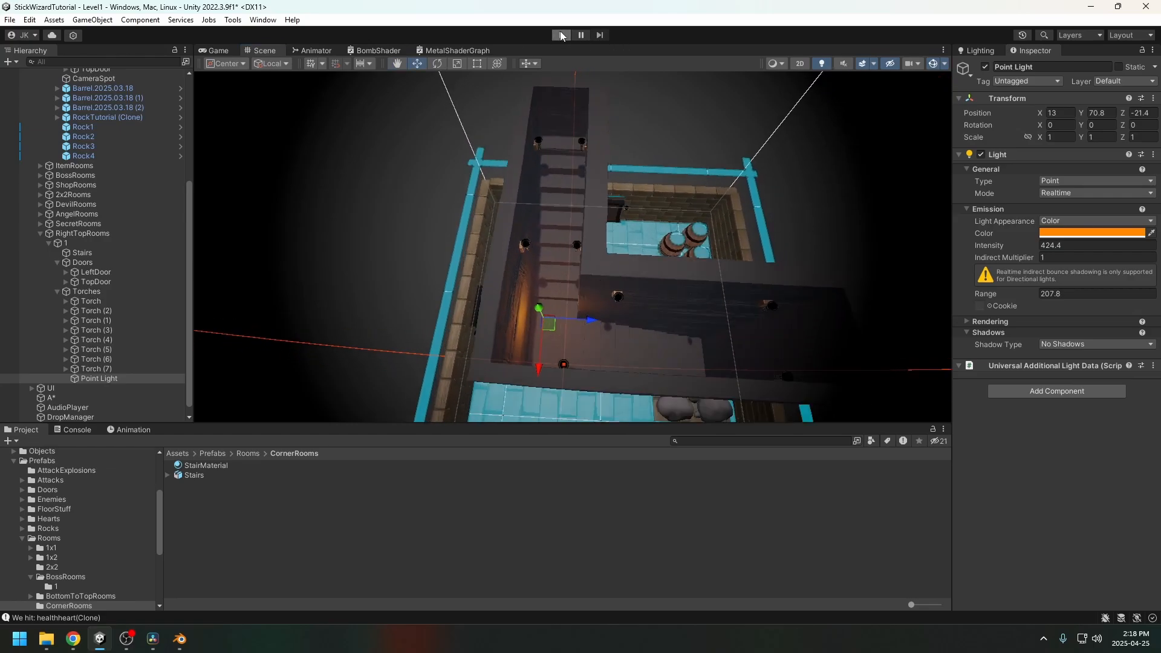
# Step: Playtest the stair room by walking the player along both stair flights to check the torches and corner glow
pyautogui.click(561, 35)
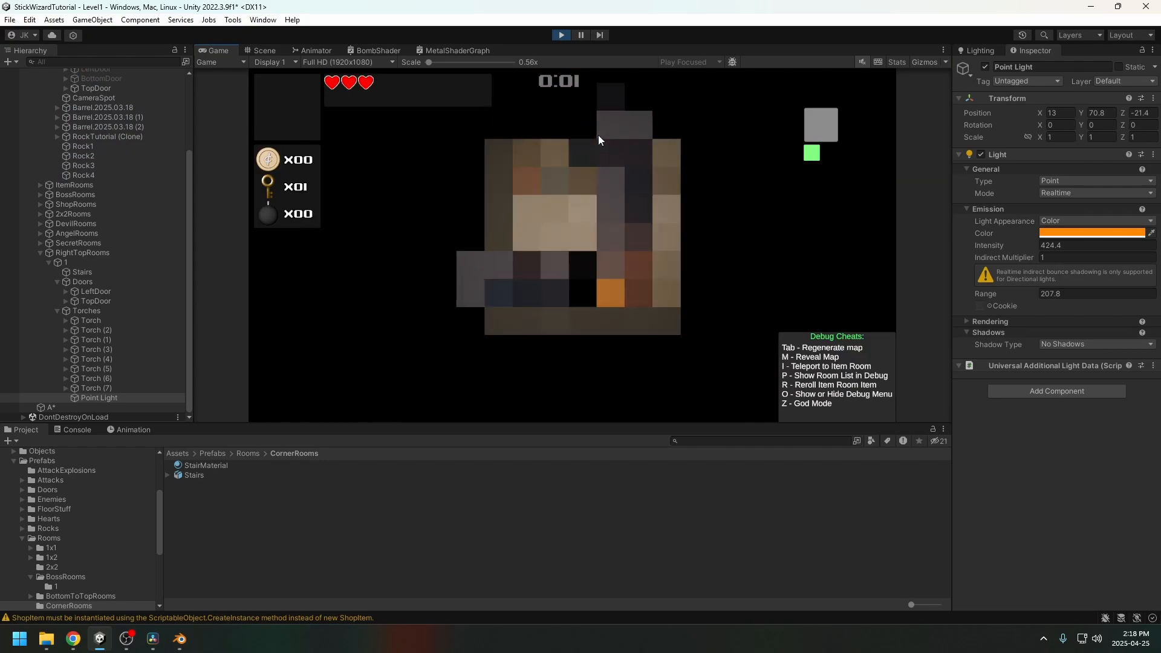
pyautogui.press('s')
pyautogui.press('d')
pyautogui.press('a')
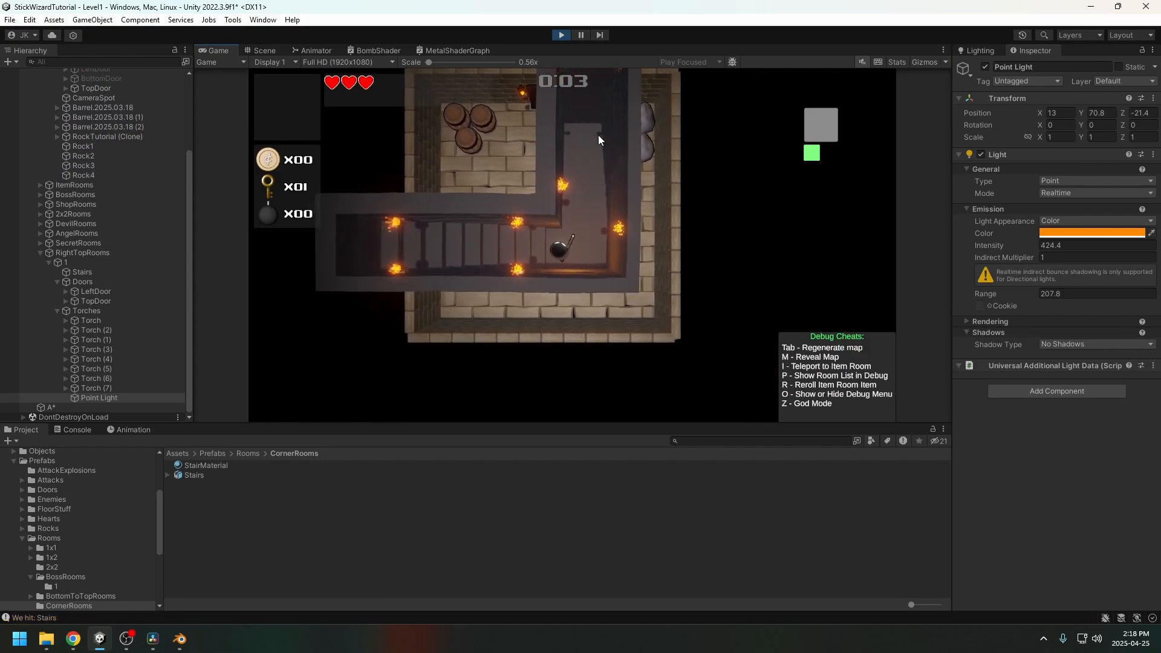
pyautogui.press('d')
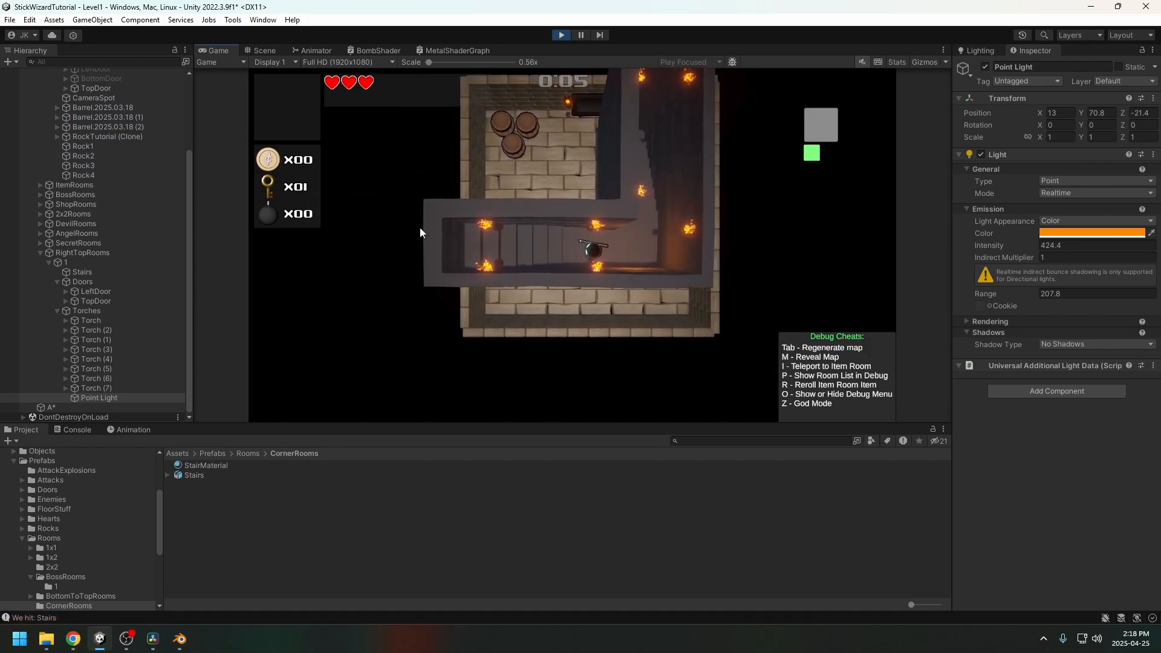
pyautogui.press('a')
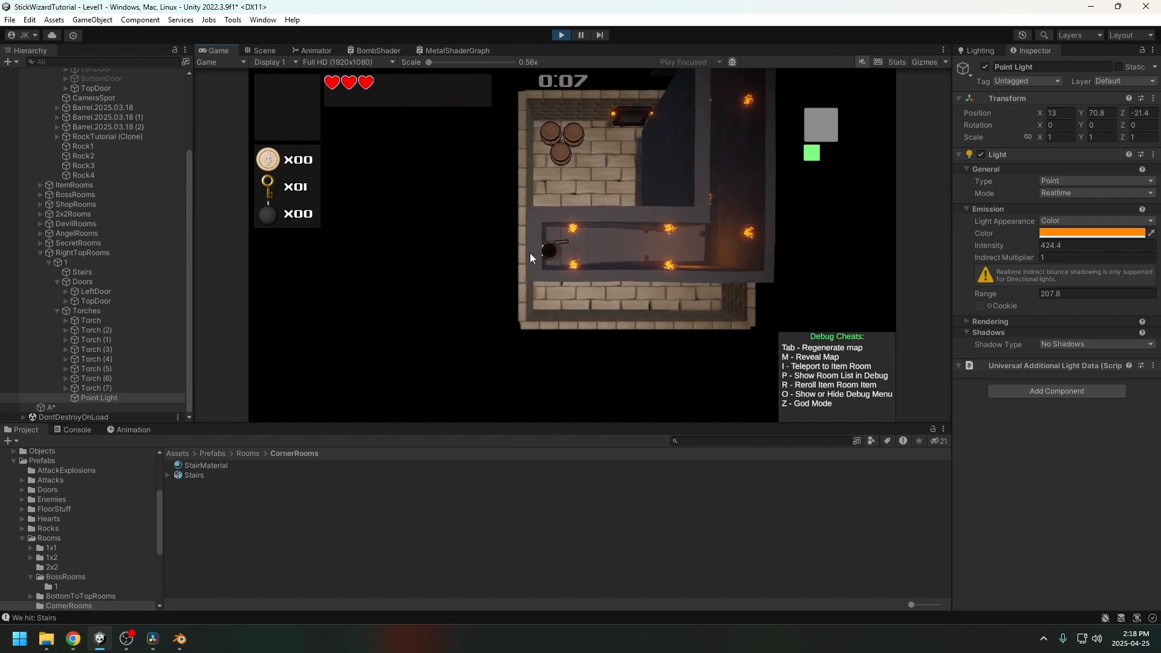
pyautogui.press('d')
pyautogui.press('w')
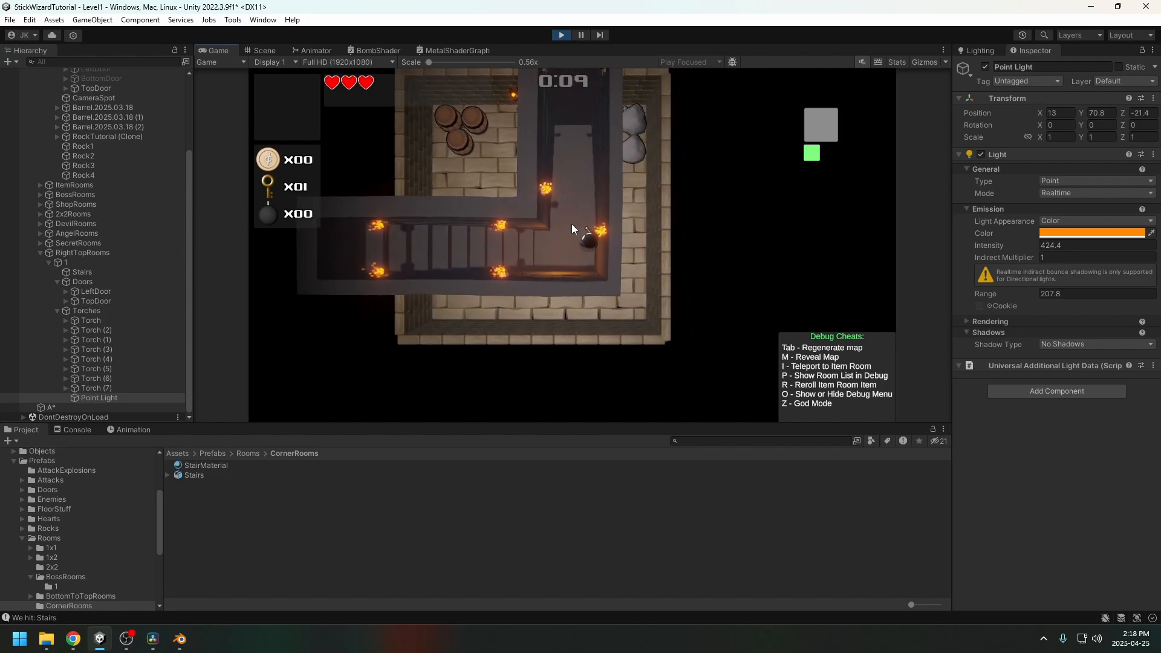
pyautogui.press('s')
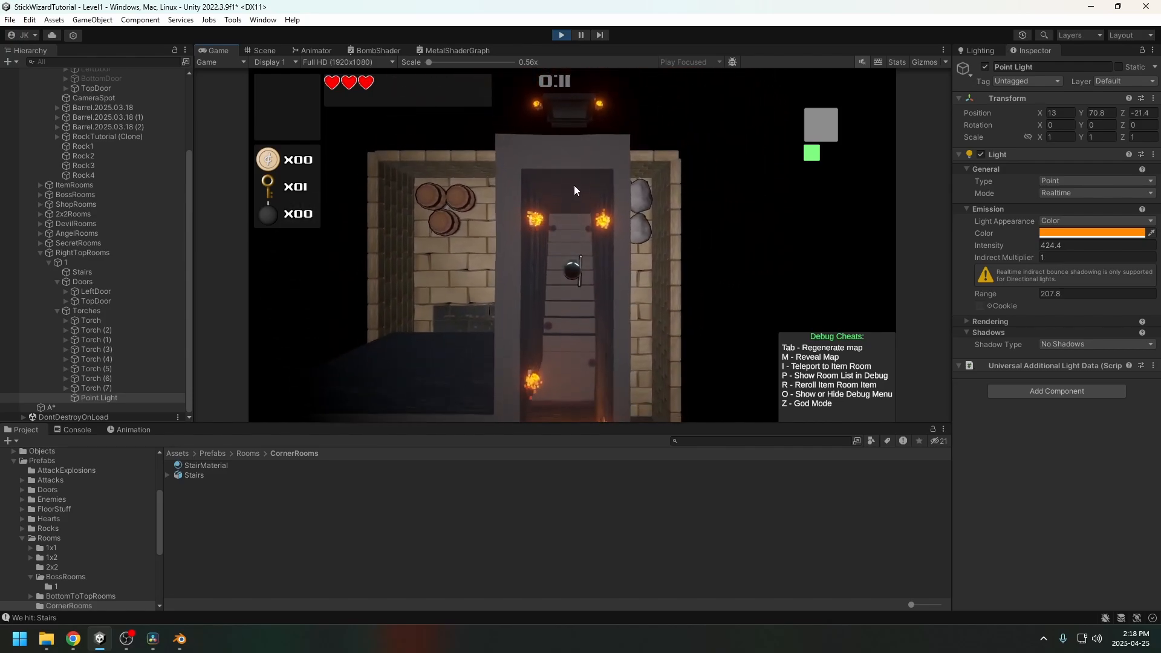
pyautogui.press('a')
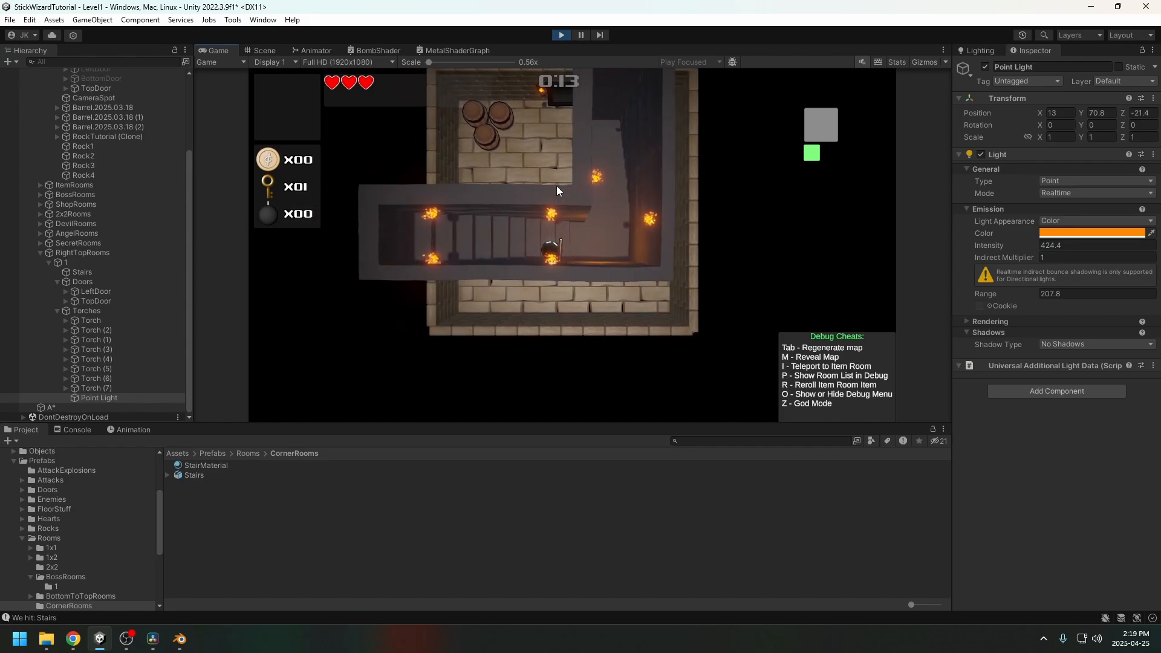
pyautogui.press('d')
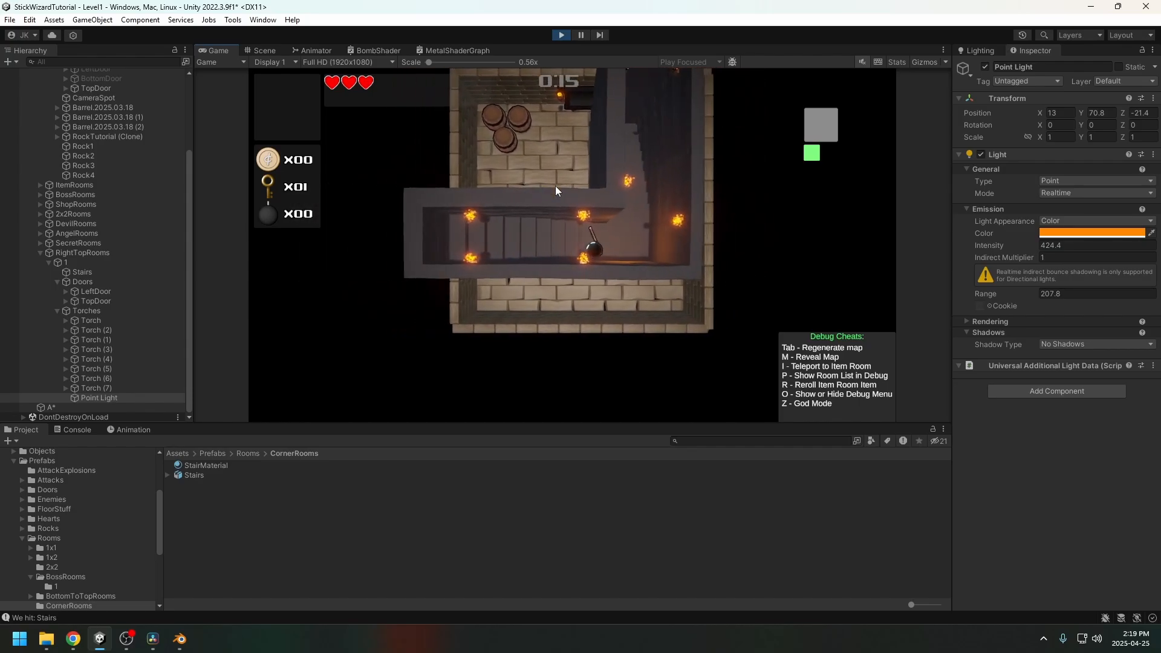
pyautogui.press('w')
pyautogui.press('s')
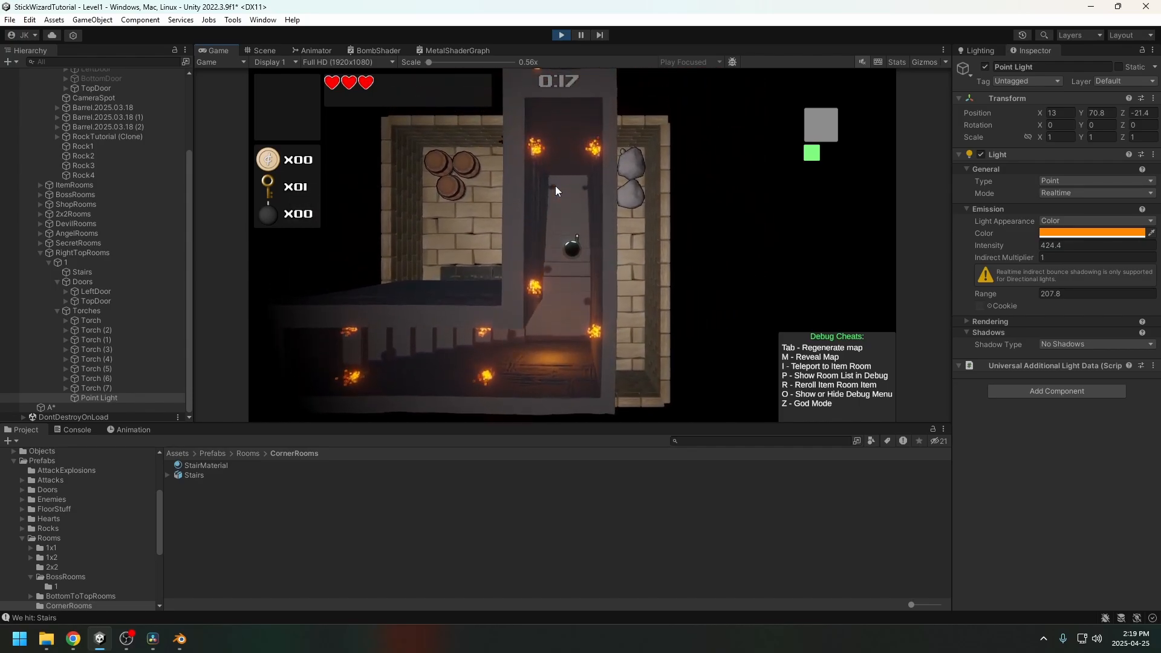
pyautogui.press('a')
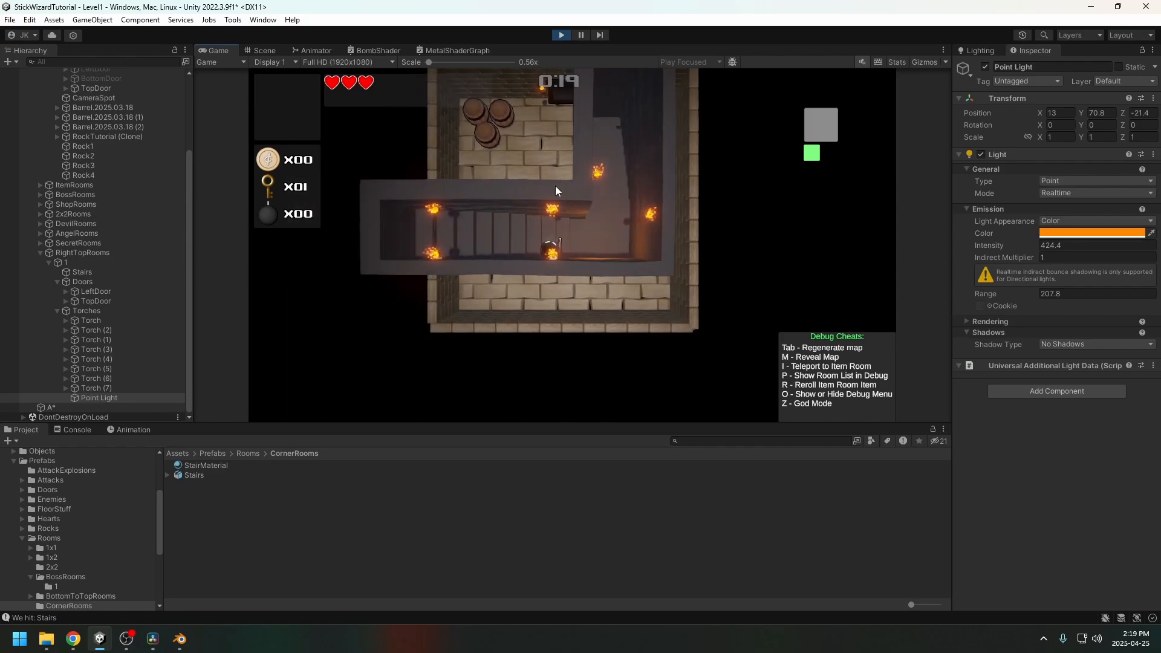
pyautogui.click(560, 35)
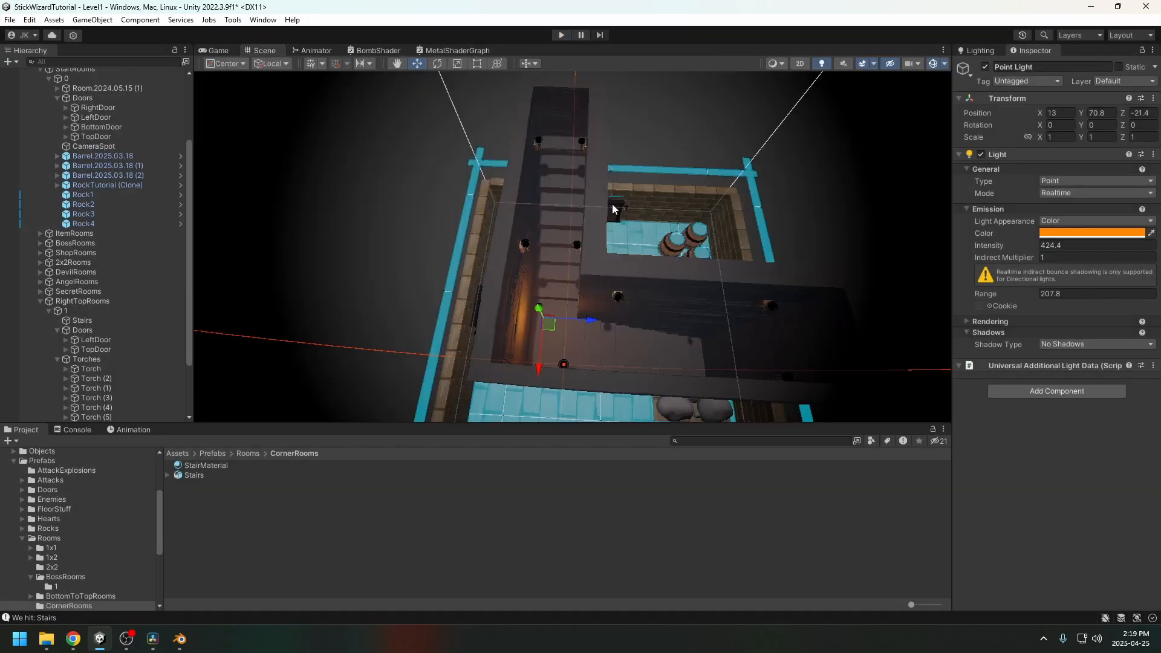
# Step: Lower the facing torches Torch (4) and Torch (7) along the stair walls, placing Torch (7) at Y -31
pyautogui.scroll(3, 520, 176)
pyautogui.click(434, 227)
pyautogui.keyDown('alt'); pyautogui.moveTo(492, 234); pyautogui.dragTo(338, 145); pyautogui.keyUp('alt')
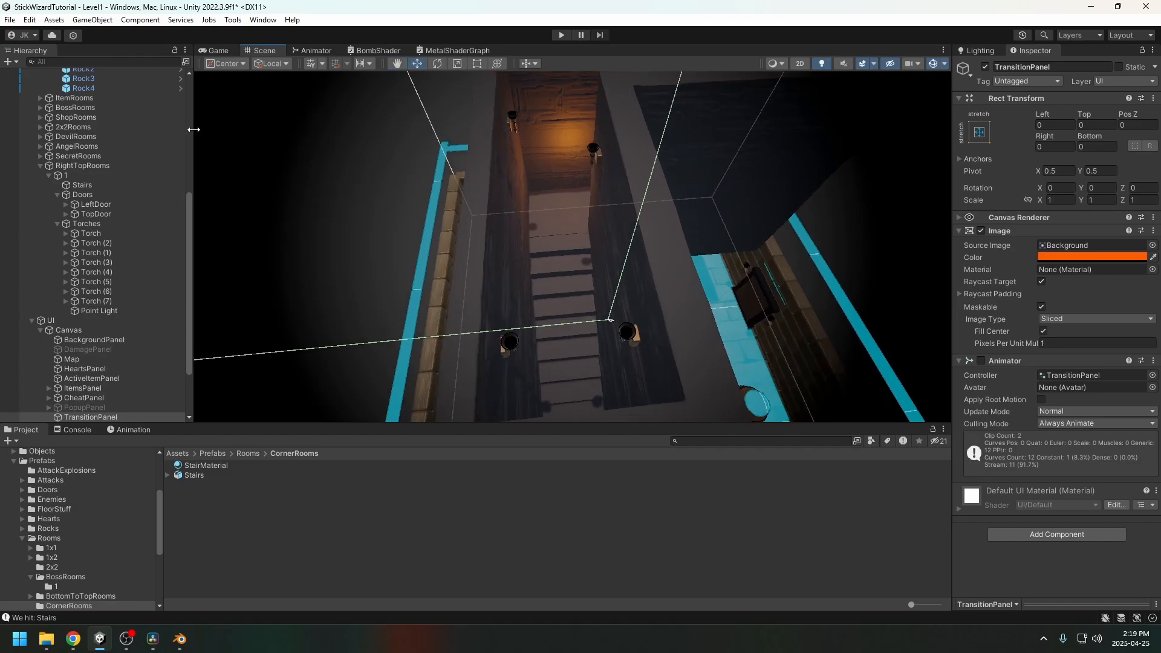
pyautogui.click(100, 272)
pyautogui.moveTo(508, 94); pyautogui.dragTo(518, 175)
pyautogui.click(519, 175)
pyautogui.click(100, 301)
pyautogui.moveTo(593, 124); pyautogui.dragTo(586, 204)
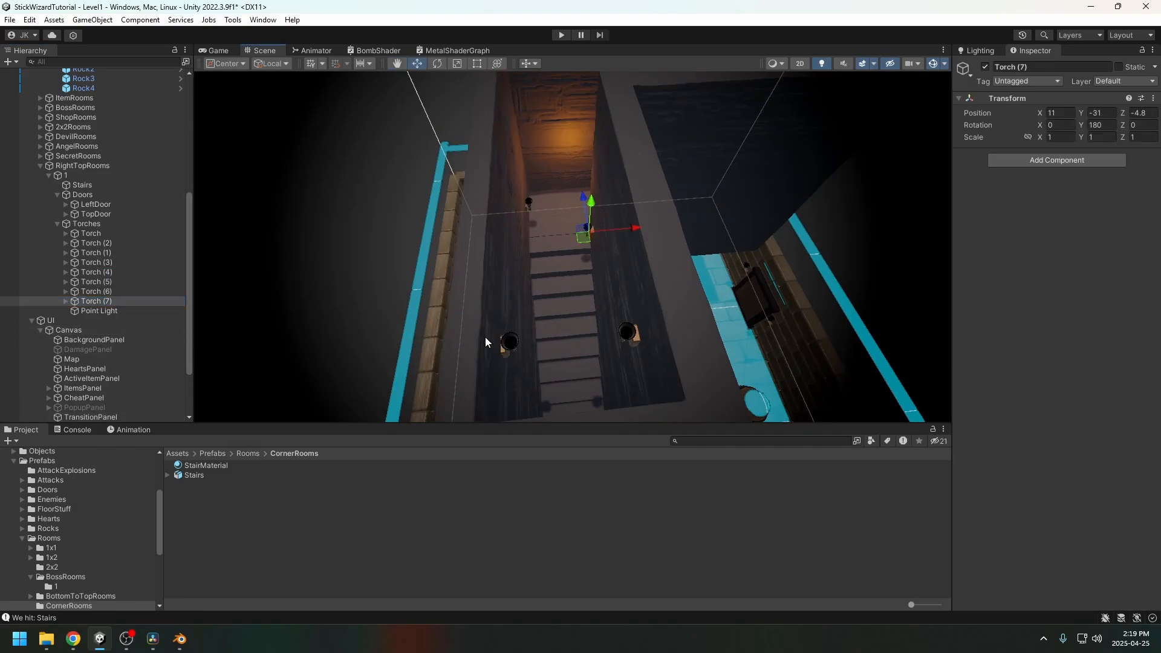
# Step: Lower Torch (6) and Torch (5) on the stair walls so they sit closer to the steps
pyautogui.click(100, 292)
pyautogui.keyDown('alt'); pyautogui.moveTo(547, 269); pyautogui.dragTo(656, 338); pyautogui.keyUp('alt')
pyautogui.keyDown('alt'); pyautogui.moveTo(643, 340); pyautogui.dragTo(459, 326); pyautogui.keyUp('alt')
pyautogui.click(100, 281)
pyautogui.keyDown('alt'); pyautogui.moveTo(424, 339); pyautogui.dragTo(659, 322); pyautogui.keyUp('alt')
pyautogui.moveTo(659, 322); pyautogui.dragTo(617, 333, button='middle')
# Step: Move LeftDoor from its spot outside the room to the end of its stair flight, at X -38.2, Y 73.6, Z -16.2
pyautogui.click(96, 205)
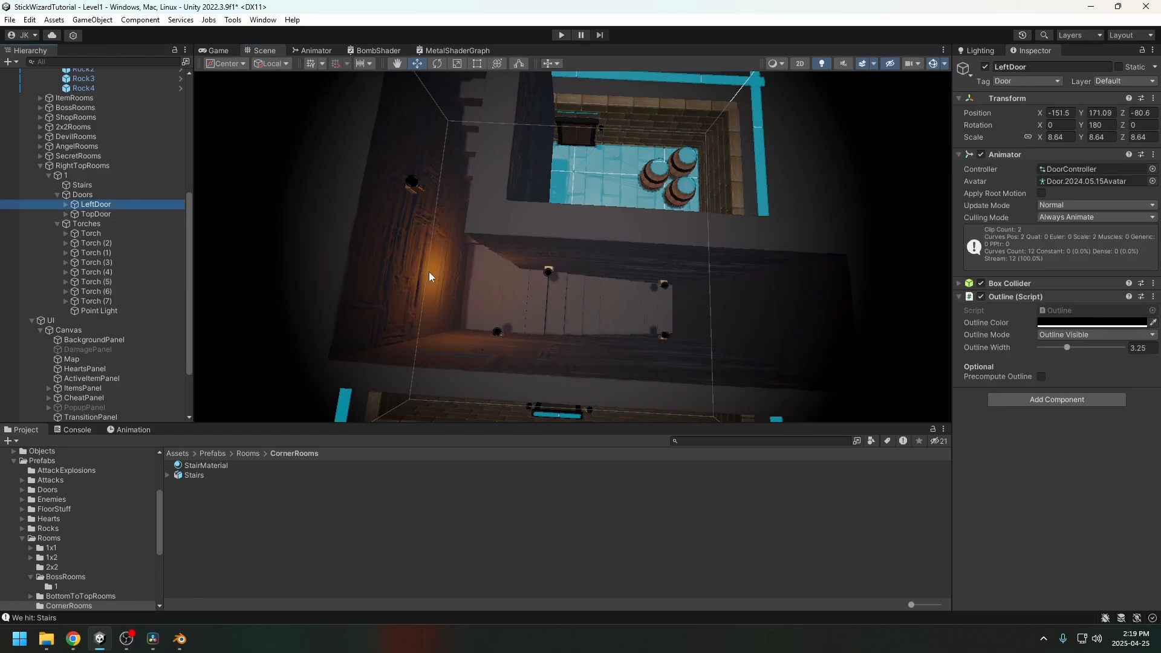
pyautogui.press('f')
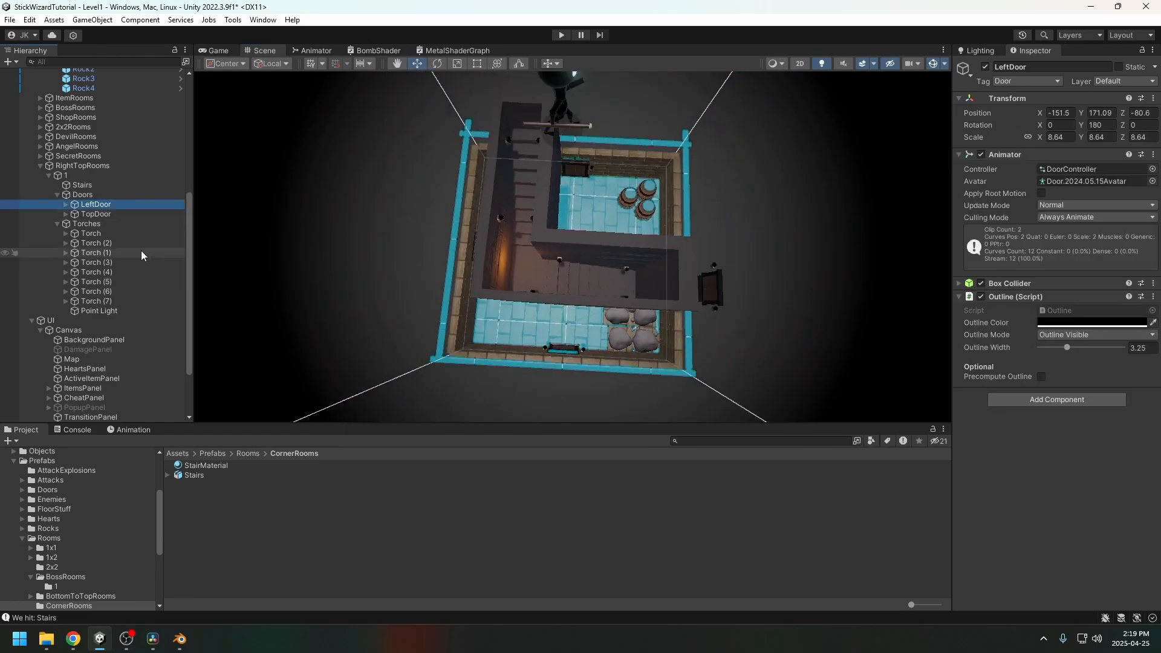
pyautogui.doubleClick(91, 205)
pyautogui.scroll(-5, 574, 276)
pyautogui.moveTo(611, 303); pyautogui.dragTo(477, 179, button='middle')
pyautogui.keyDown('alt'); pyautogui.moveTo(477, 179); pyautogui.dragTo(494, 221); pyautogui.keyUp('alt')
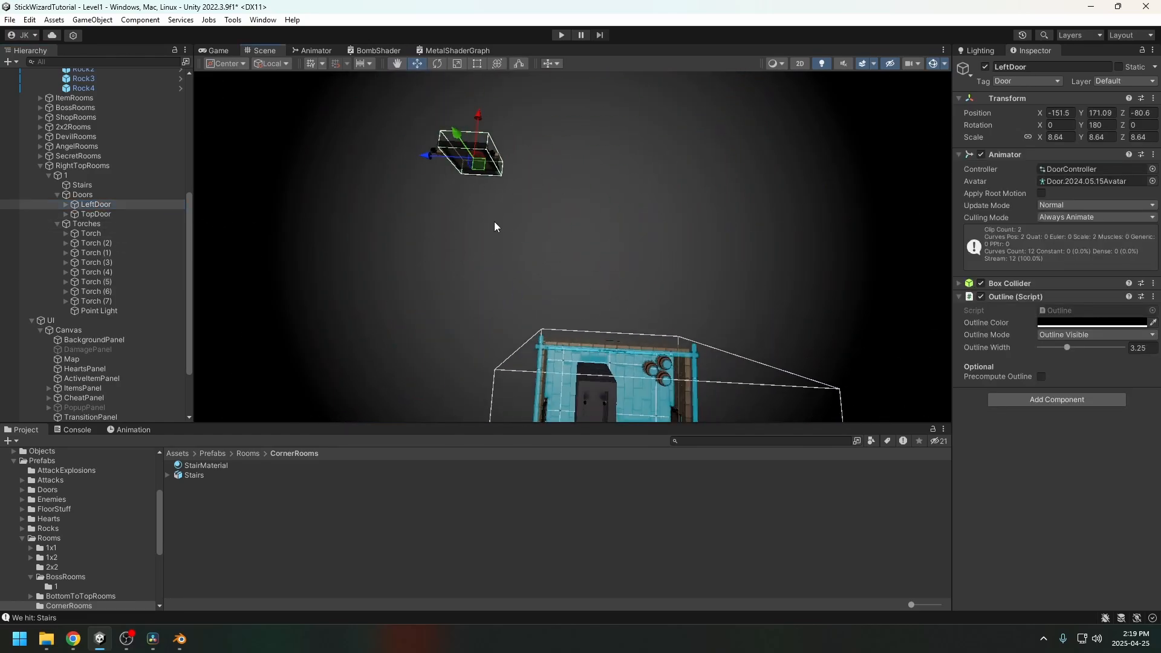
pyautogui.keyDown('alt'); pyautogui.moveTo(482, 127); pyautogui.dragTo(237, 22); pyautogui.keyUp('alt')
pyautogui.moveTo(476, 222); pyautogui.dragTo(480, 199, button='middle')
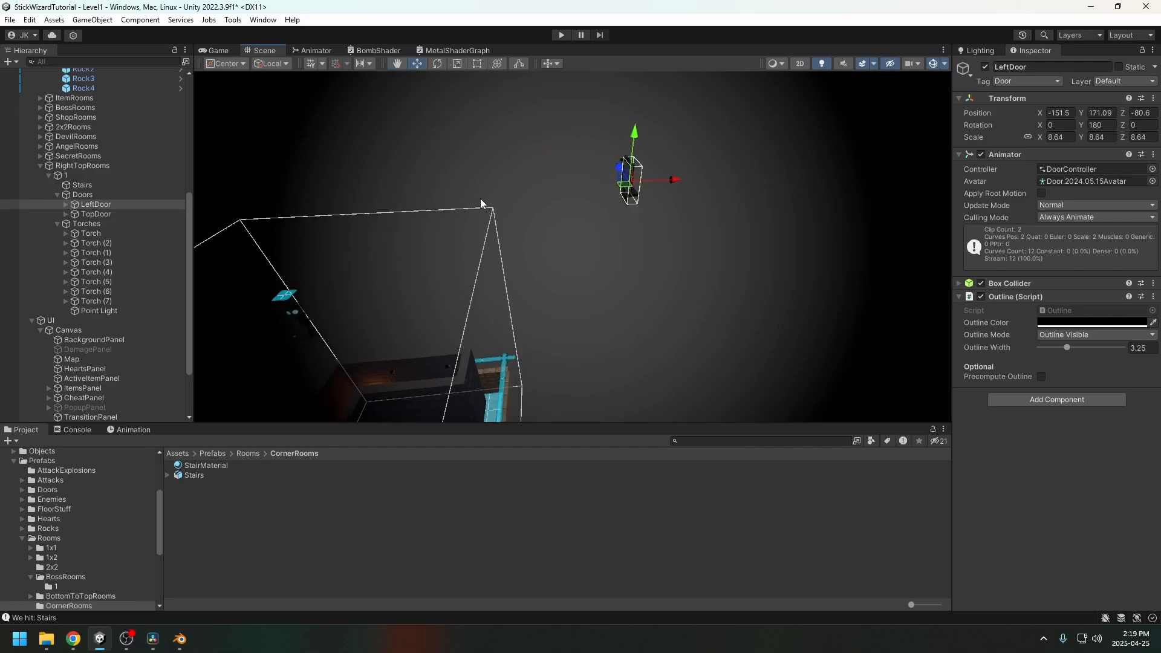
pyautogui.moveTo(625, 168); pyautogui.dragTo(387, 387)
pyautogui.keyDown('alt'); pyautogui.moveTo(480, 362); pyautogui.dragTo(375, 170); pyautogui.keyUp('alt')
pyautogui.moveTo(284, 393); pyautogui.dragTo(650, 341)
pyautogui.keyDown('alt'); pyautogui.moveTo(650, 342); pyautogui.dragTo(654, 284); pyautogui.keyUp('alt')
pyautogui.moveTo(665, 266); pyautogui.dragTo(605, 236)
pyautogui.click(85, 186)
pyautogui.keyDown('alt'); pyautogui.moveTo(483, 254); pyautogui.dragTo(544, 230); pyautogui.keyUp('alt')
pyautogui.click(94, 204)
pyautogui.keyDown('alt'); pyautogui.moveTo(513, 272); pyautogui.dragTo(598, 302); pyautogui.keyUp('alt')
pyautogui.moveTo(598, 303); pyautogui.dragTo(601, 250, button='middle')
pyautogui.keyDown('alt'); pyautogui.moveTo(601, 250); pyautogui.dragTo(547, 265); pyautogui.keyUp('alt')
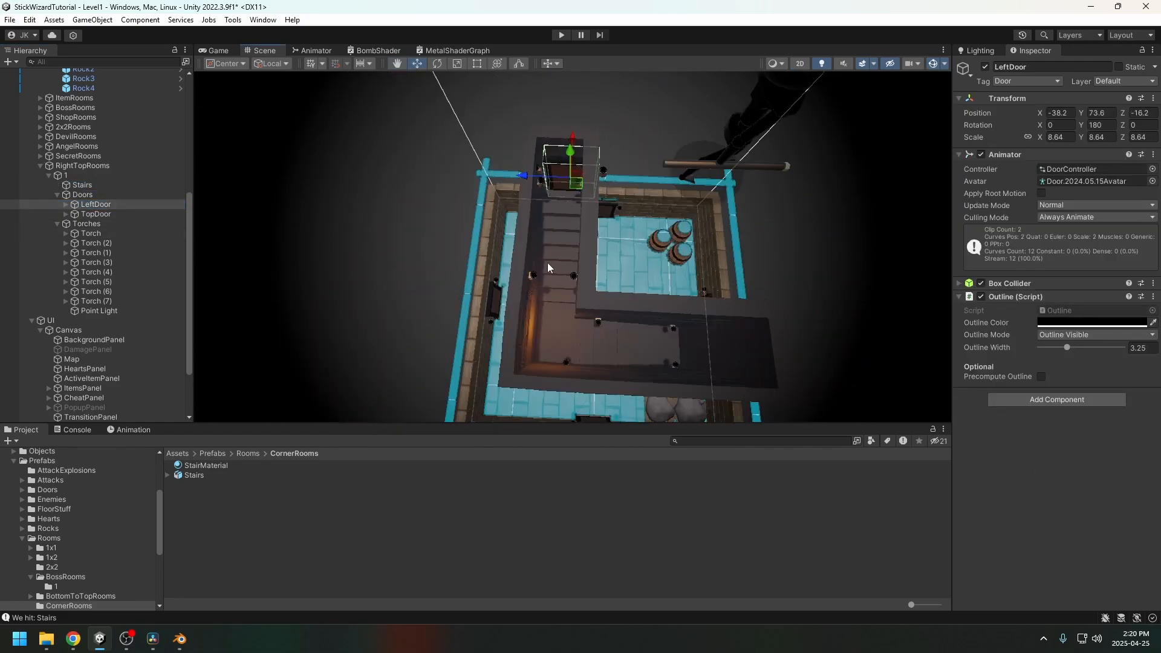
# Step: Scale LeftDoor and TopDoor together to 4.94 and fit LeftDoor against the end wall of its stair flight
pyautogui.scroll(5, 546, 264)
pyautogui.moveTo(596, 188); pyautogui.dragTo(609, 254, button='middle')
pyautogui.keyDown('shift'); pyautogui.click(96, 214); pyautogui.keyUp('shift')
pyautogui.moveTo(1039, 137); pyautogui.dragTo(1015, 140)
pyautogui.click(95, 205)
pyautogui.moveTo(561, 259); pyautogui.dragTo(586, 288)
# Step: Delete all of LeftDoor's child objects except Door
pyautogui.click(65, 205)
pyautogui.click(102, 214)
pyautogui.keyDown('shift'); pyautogui.click(102, 253); pyautogui.keyUp('shift')
pyautogui.keyDown('ctrl'); pyautogui.click(99, 233); pyautogui.keyUp('ctrl')
pyautogui.press('Delete')
# Step: Lower TopDoor slightly at the end of its stair flight, keeping it at X 17.78, Z 38.3
pyautogui.doubleClick(95, 223)
pyautogui.keyDown('alt'); pyautogui.moveTo(379, 310); pyautogui.dragTo(578, 272); pyautogui.keyUp('alt')
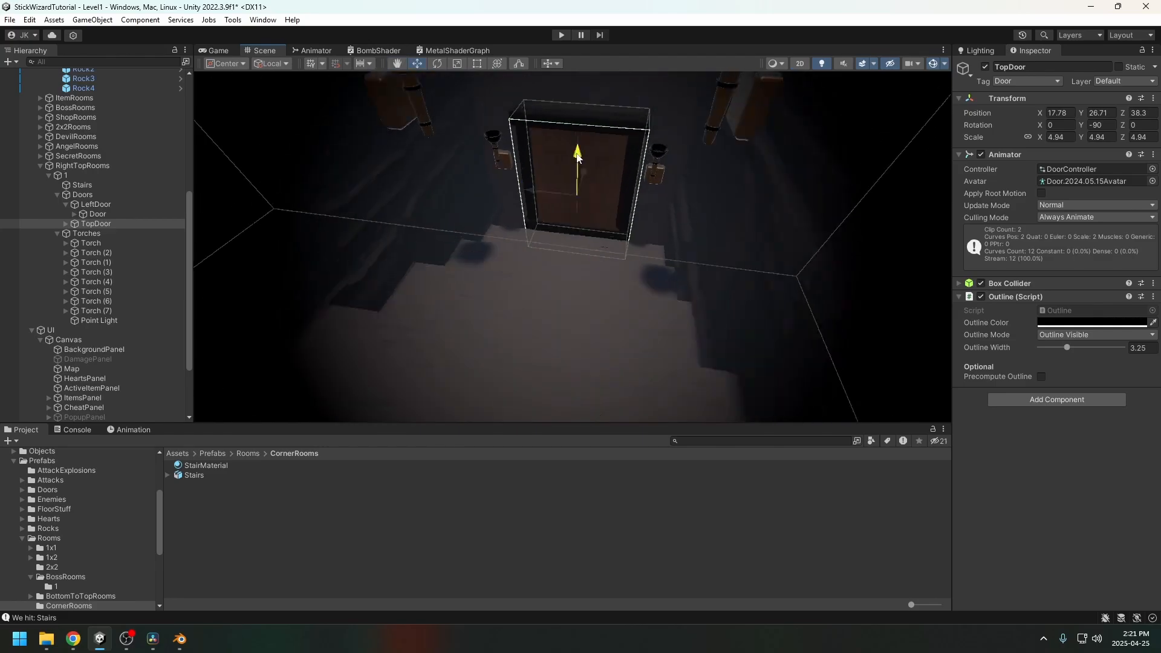
pyautogui.moveTo(576, 160); pyautogui.dragTo(576, 163)
pyautogui.keyDown('alt'); pyautogui.moveTo(576, 163); pyautogui.dragTo(423, 248); pyautogui.keyUp('alt')
pyautogui.moveTo(423, 242); pyautogui.dragTo(550, 256, button='middle')
pyautogui.keyDown('alt'); pyautogui.moveTo(550, 256); pyautogui.dragTo(568, 356); pyautogui.keyUp('alt')
# Step: Create a Lit Shader Graph named NoiseMaterial in the CornerRooms folder
pyautogui.rightClick(216, 488)
pyautogui.moveTo(263, 166)
pyautogui.moveTo(459, 145)
pyautogui.click(727, 171)
pyautogui.write('NoiseMaterial')
pyautogui.press('Return')
pyautogui.click(568, 356)
# Step: Change StairMaterial's shader to the NoiseMaterial shader graph
pyautogui.click(207, 475)
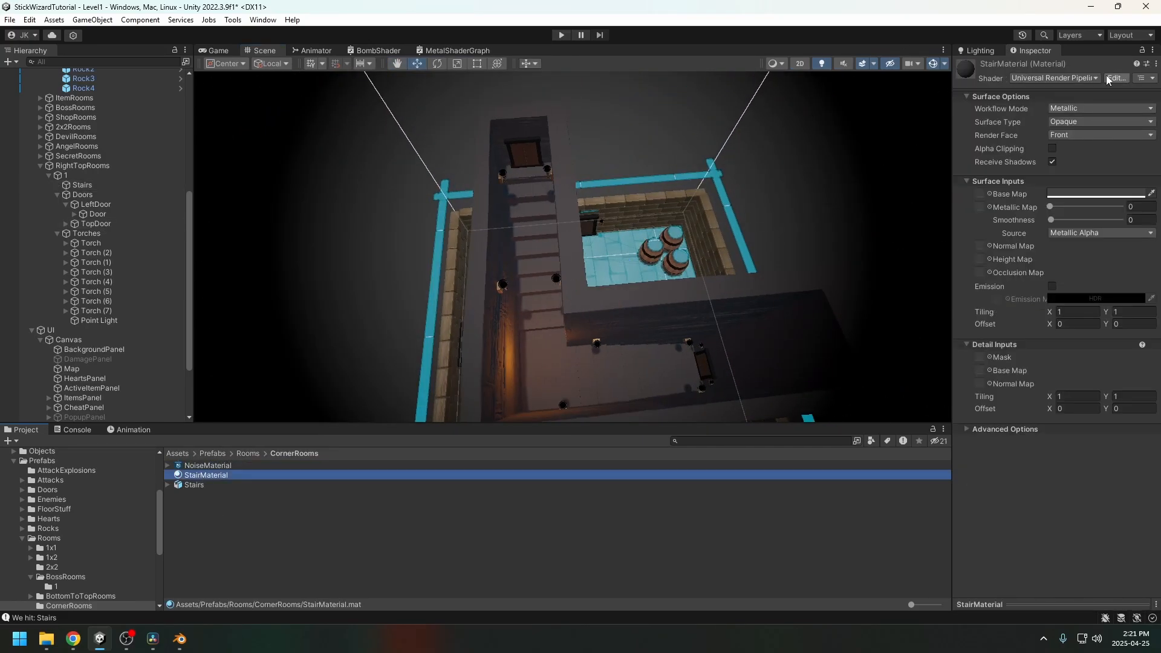
pyautogui.click(1055, 78)
pyautogui.click(1043, 199)
pyautogui.click(1032, 137)
# Step: Open the NoiseMaterial graph beside the scene and set the Fragment Smoothness to 0.1
pyautogui.doubleClick(206, 466)
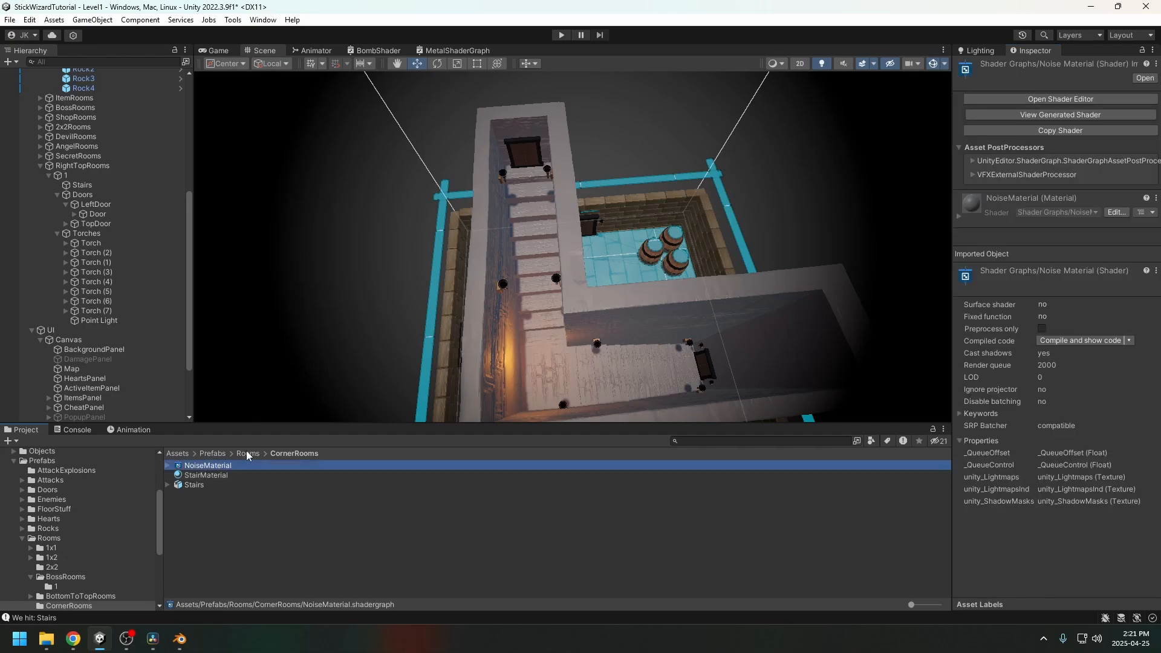
pyautogui.moveTo(531, 53); pyautogui.dragTo(960, 314)
pyautogui.moveTo(810, 141); pyautogui.dragTo(575, 367)
pyautogui.moveTo(686, 302); pyautogui.dragTo(638, 254, button='middle')
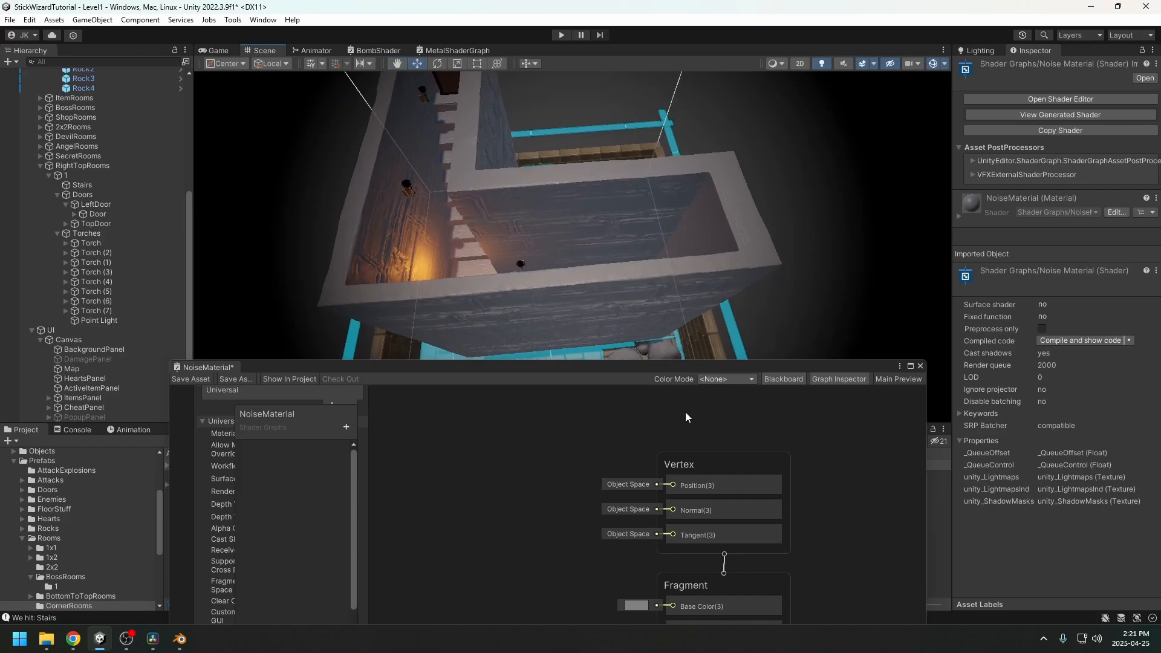
pyautogui.moveTo(635, 368); pyautogui.dragTo(949, 102)
pyautogui.moveTo(831, 336); pyautogui.dragTo(752, 303, button='middle')
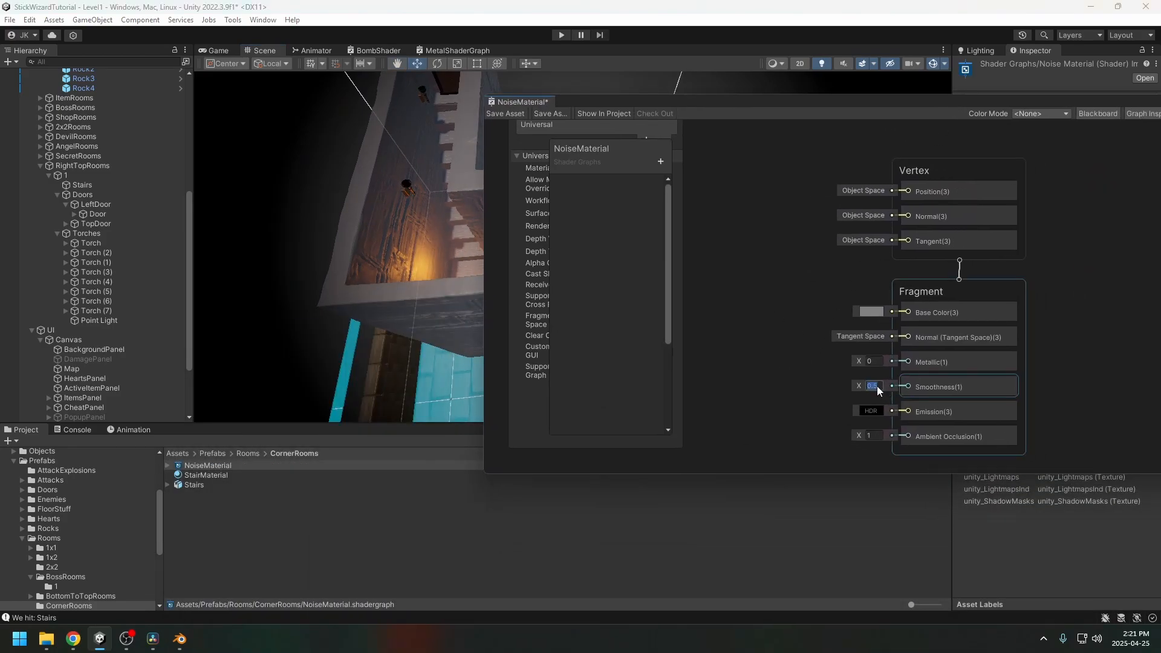
pyautogui.press('BackSpace')
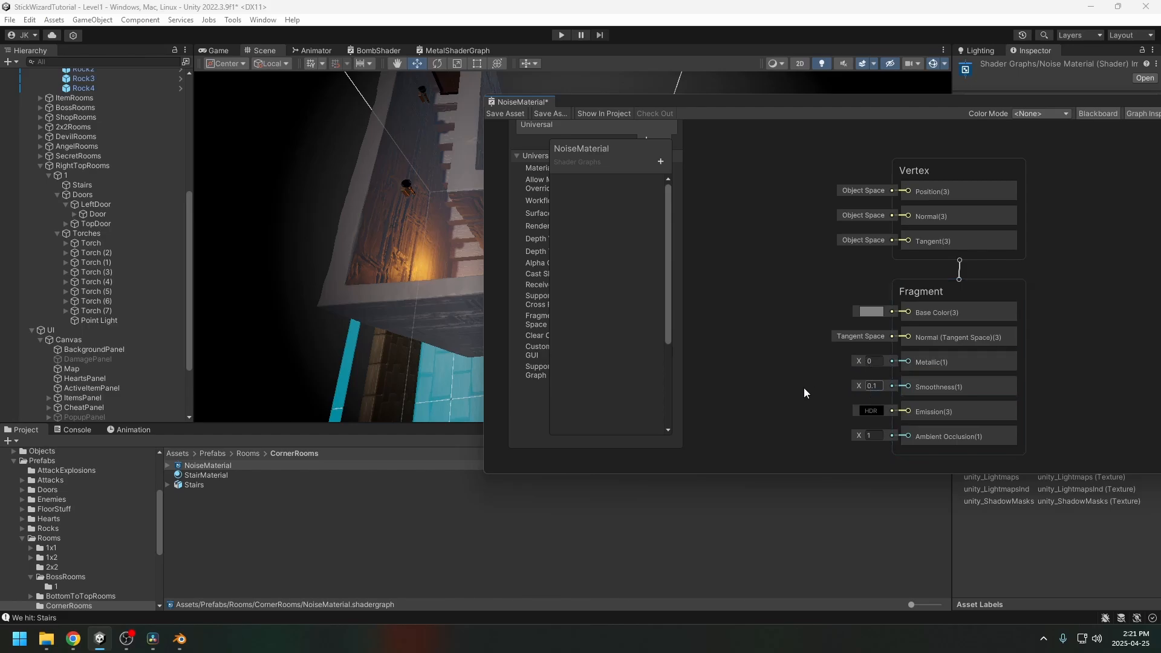
pyautogui.moveTo(803, 387); pyautogui.dragTo(841, 380, button='middle')
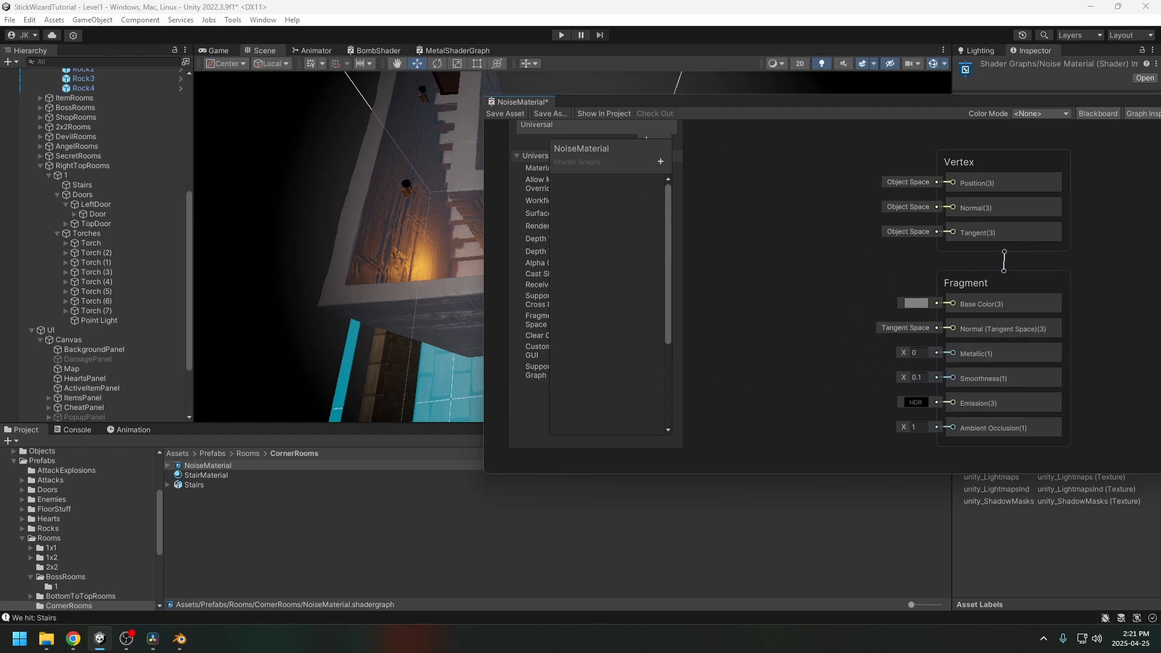
# Step: Hide the graph's Blackboard and add a Simple Noise node with its scale set to 25
pyautogui.moveTo(1066, 106); pyautogui.dragTo(996, 108)
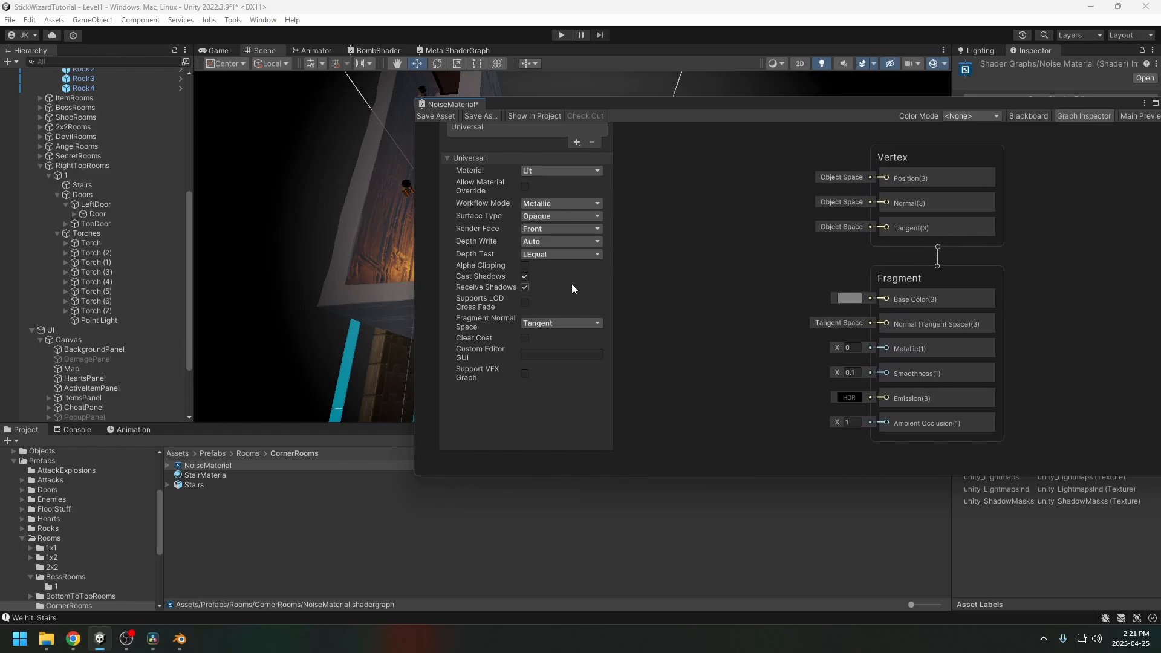
pyautogui.moveTo(654, 320); pyautogui.dragTo(705, 316, button='middle')
pyautogui.moveTo(705, 316); pyautogui.dragTo(700, 321)
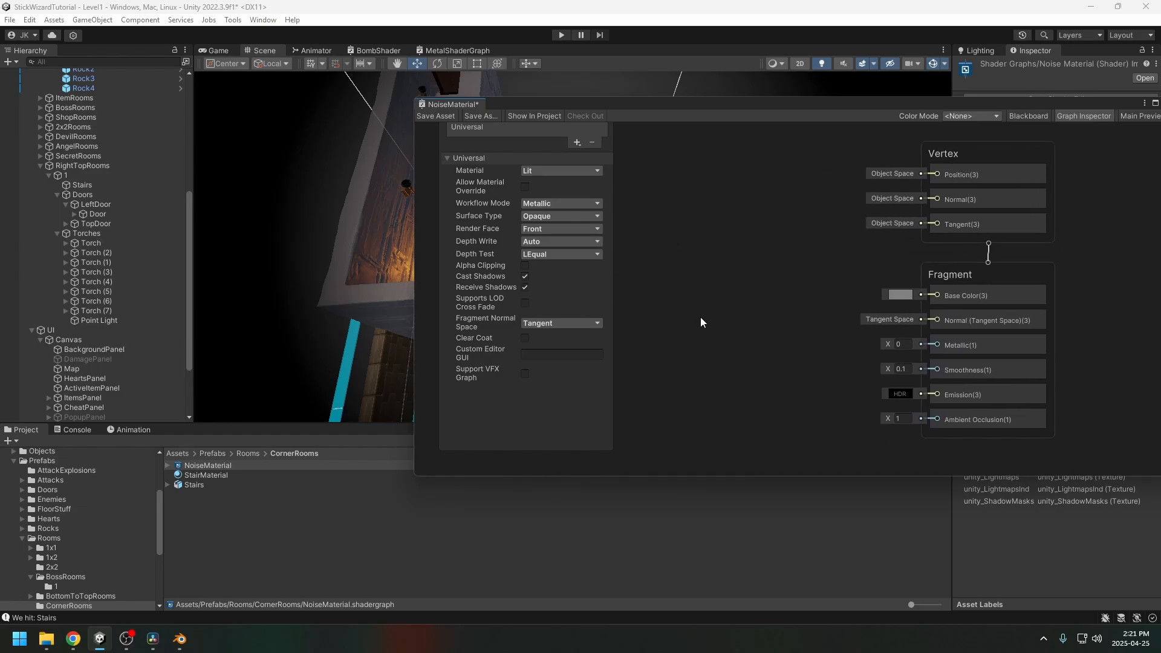
pyautogui.press('space')
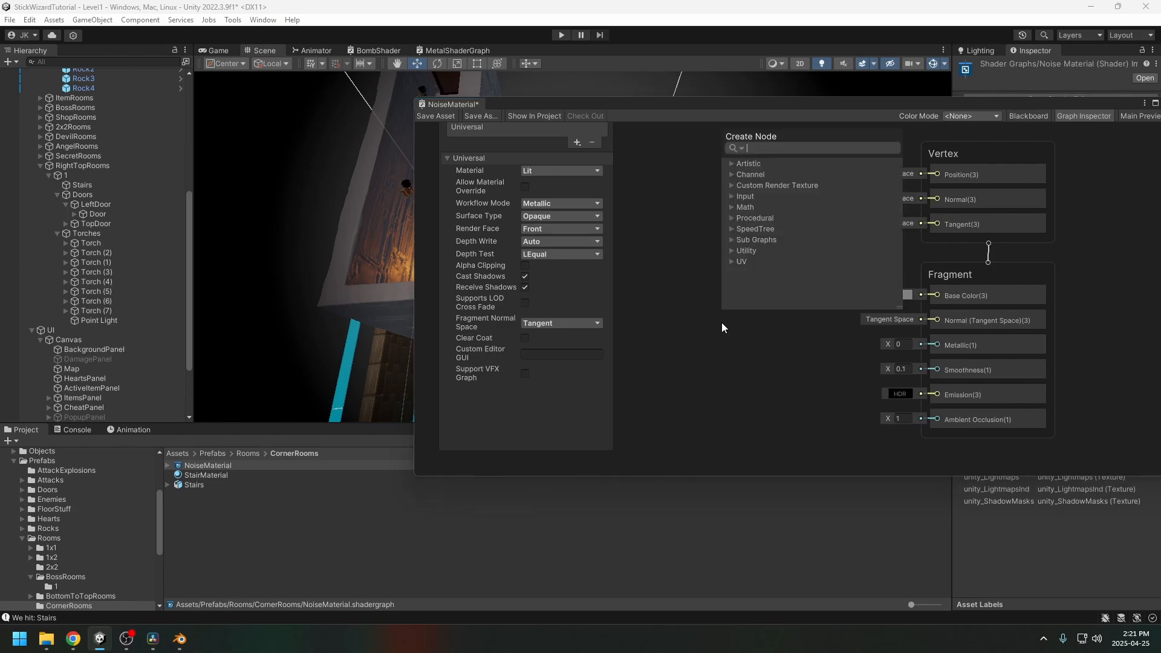
pyautogui.write('simple noise')
pyautogui.press('Return')
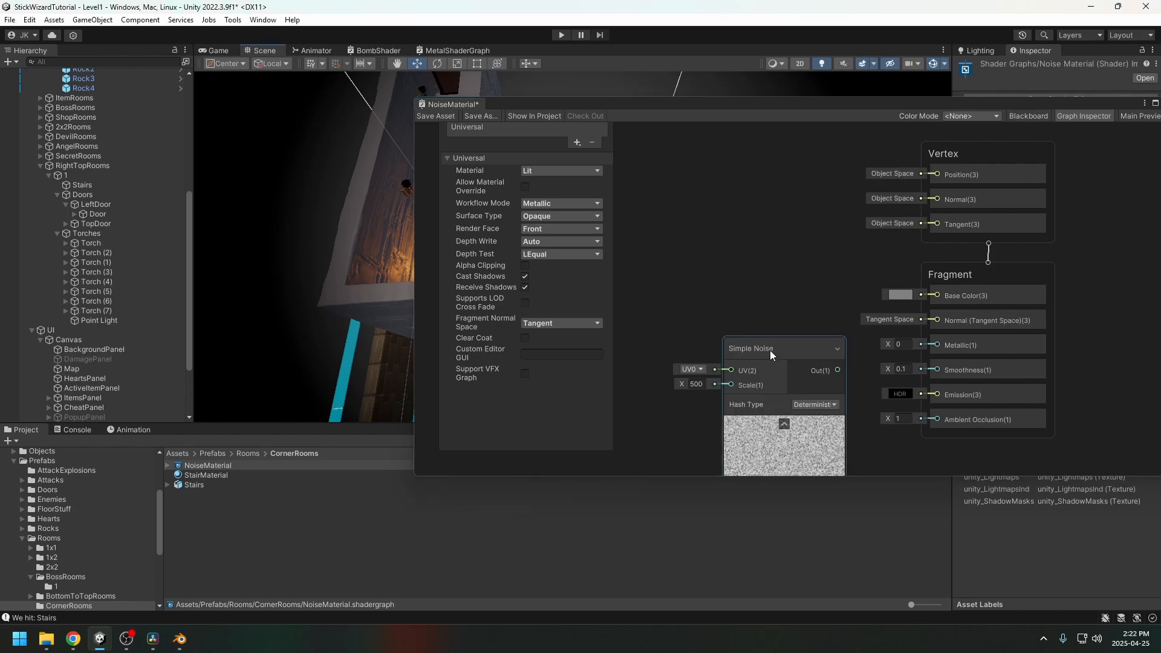
pyautogui.moveTo(769, 350); pyautogui.dragTo(684, 285)
pyautogui.moveTo(612, 320); pyautogui.dragTo(715, 316, button='middle')
pyautogui.click(712, 315)
pyautogui.write('25')
pyautogui.press('Return')
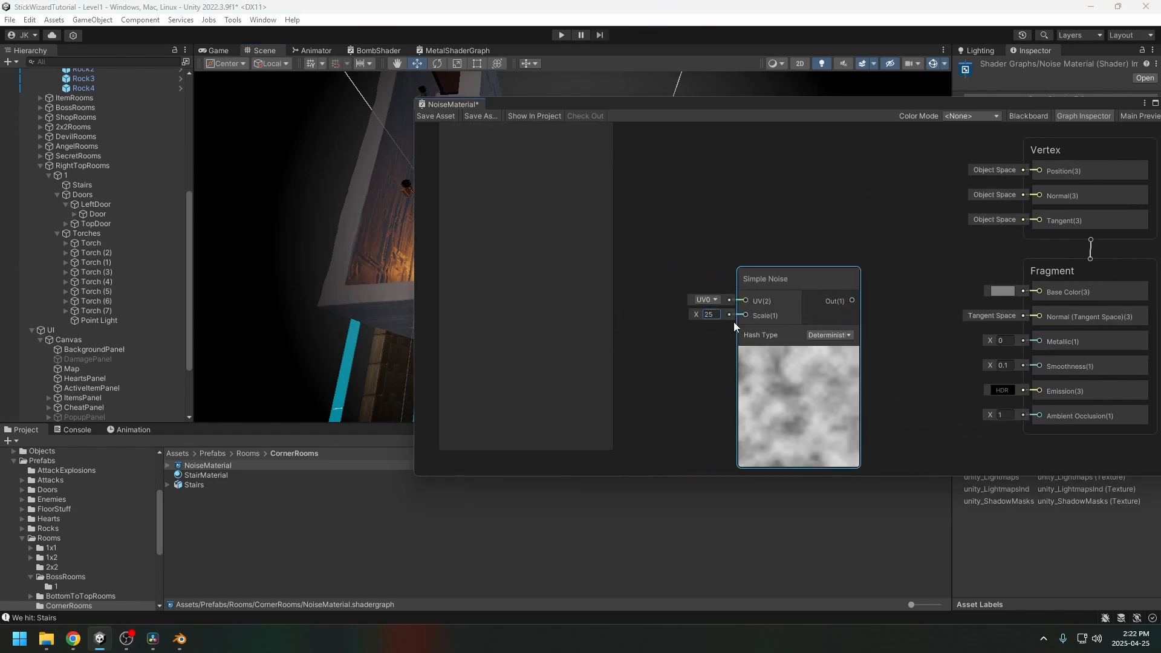
# Step: Connect the Simple Noise output to Base Color, save the graph and check the noise on the stair walls
pyautogui.moveTo(851, 300); pyautogui.dragTo(970, 293)
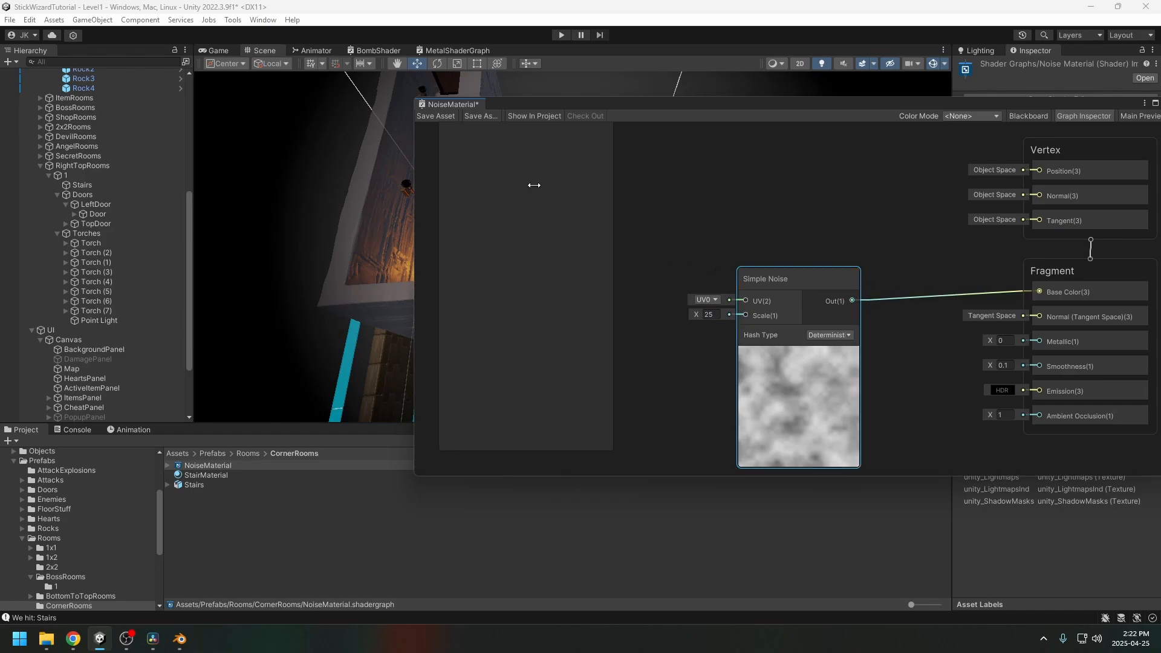
pyautogui.click(437, 116)
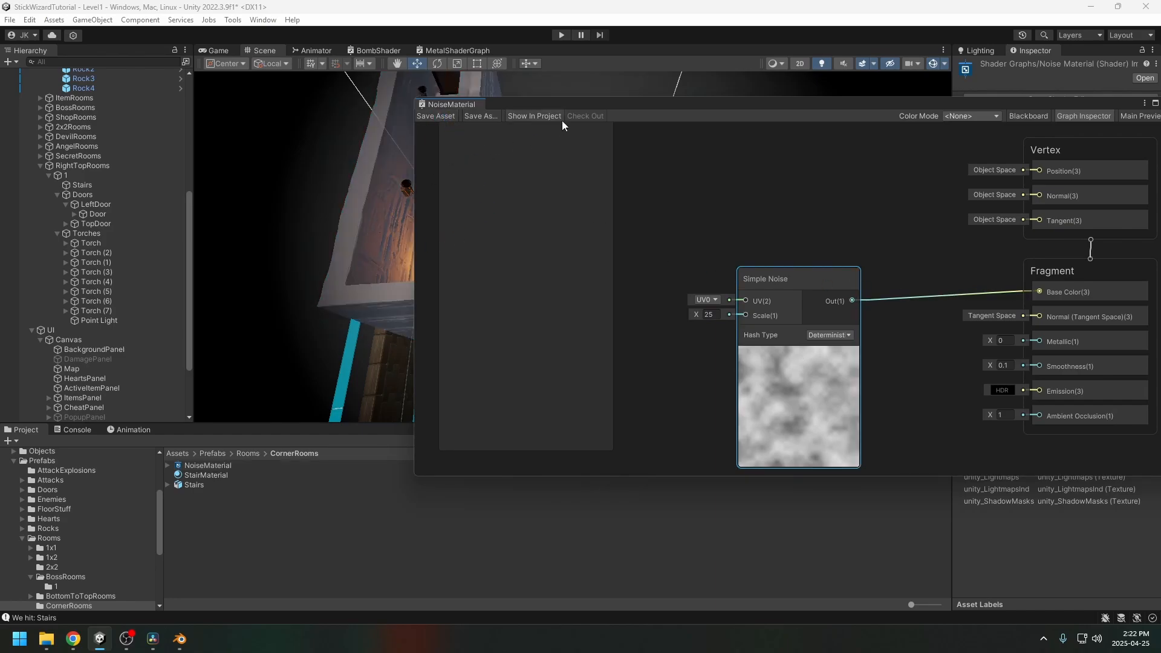
pyautogui.moveTo(567, 105); pyautogui.dragTo(452, 317)
pyautogui.moveTo(441, 251); pyautogui.dragTo(469, 254, button='middle')
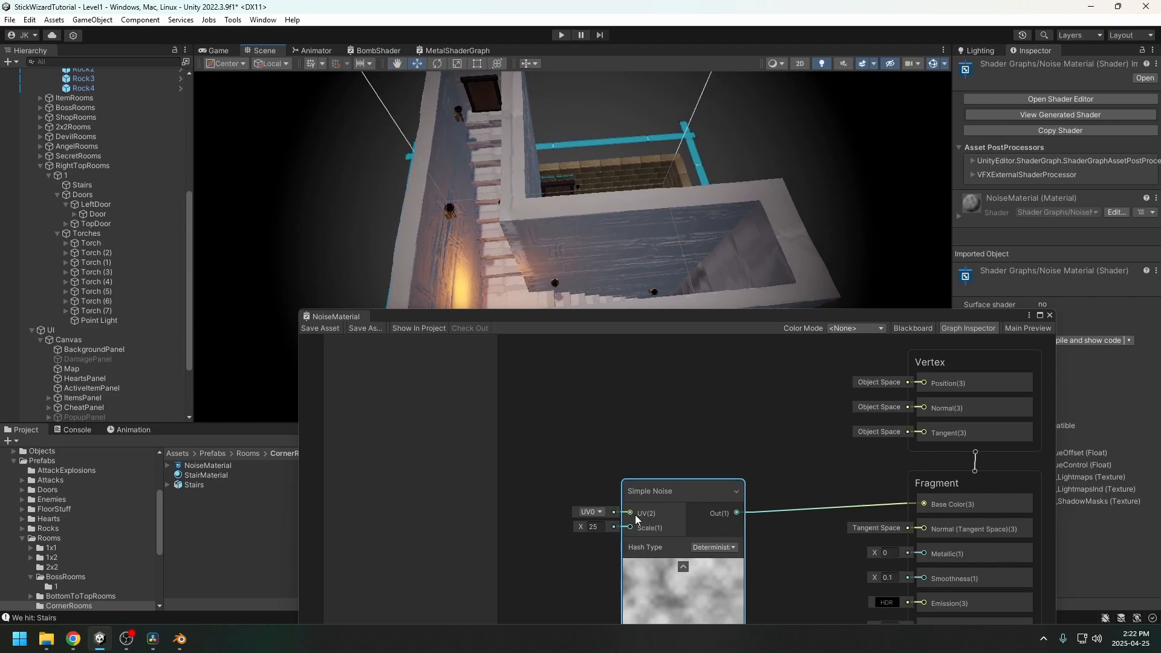
# Step: Set the Simple Noise scale to 100 and move the node farther from the Fragment block
pyautogui.click(595, 527)
pyautogui.write('100')
pyautogui.press('Return')
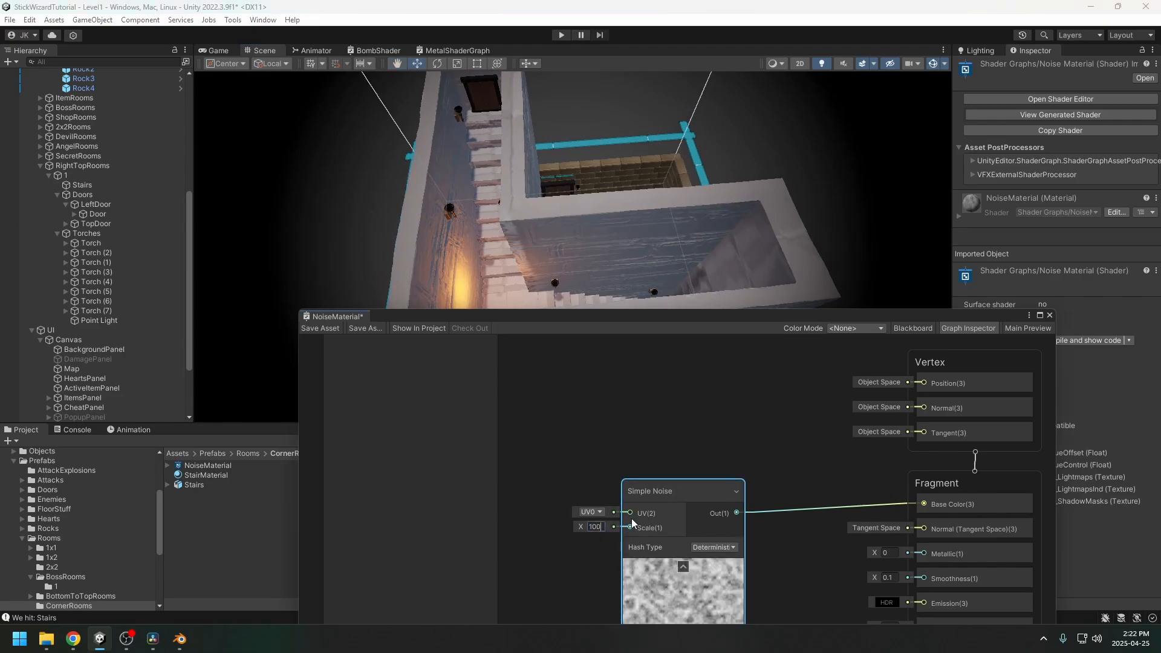
pyautogui.moveTo(631, 518); pyautogui.dragTo(579, 440)
pyautogui.scroll(-3, 759, 489)
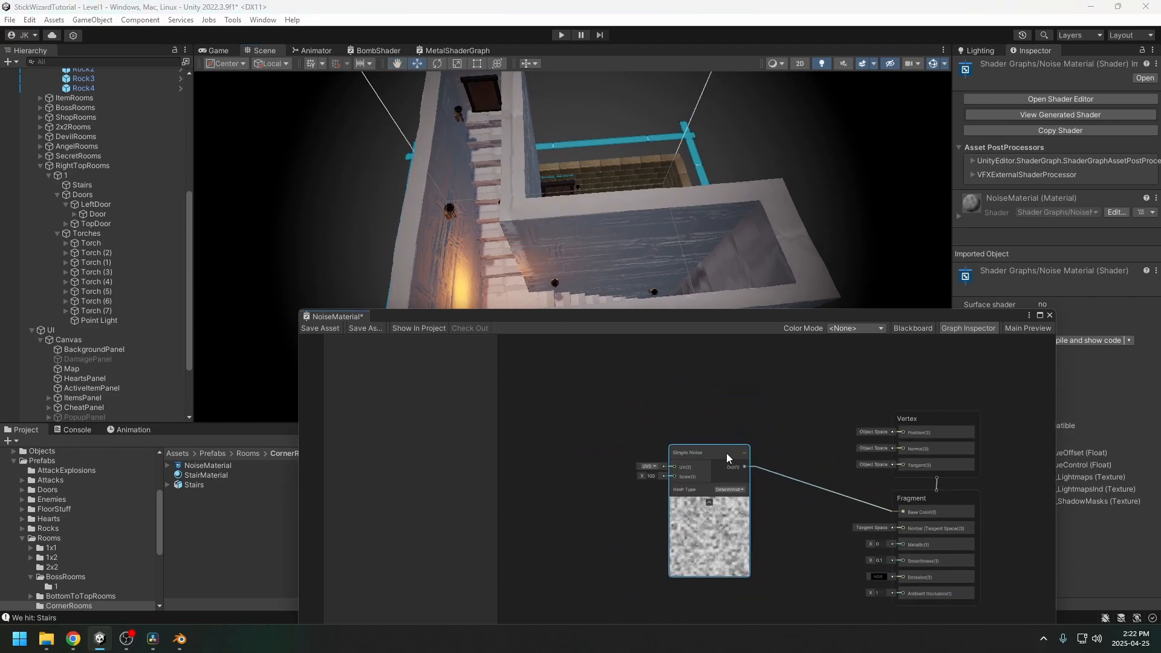
# Step: Add a Color node to the NoiseMaterial graph and place it above the Simple Noise node
pyautogui.rightClick(702, 408)
pyautogui.click(740, 416)
pyautogui.write('color')
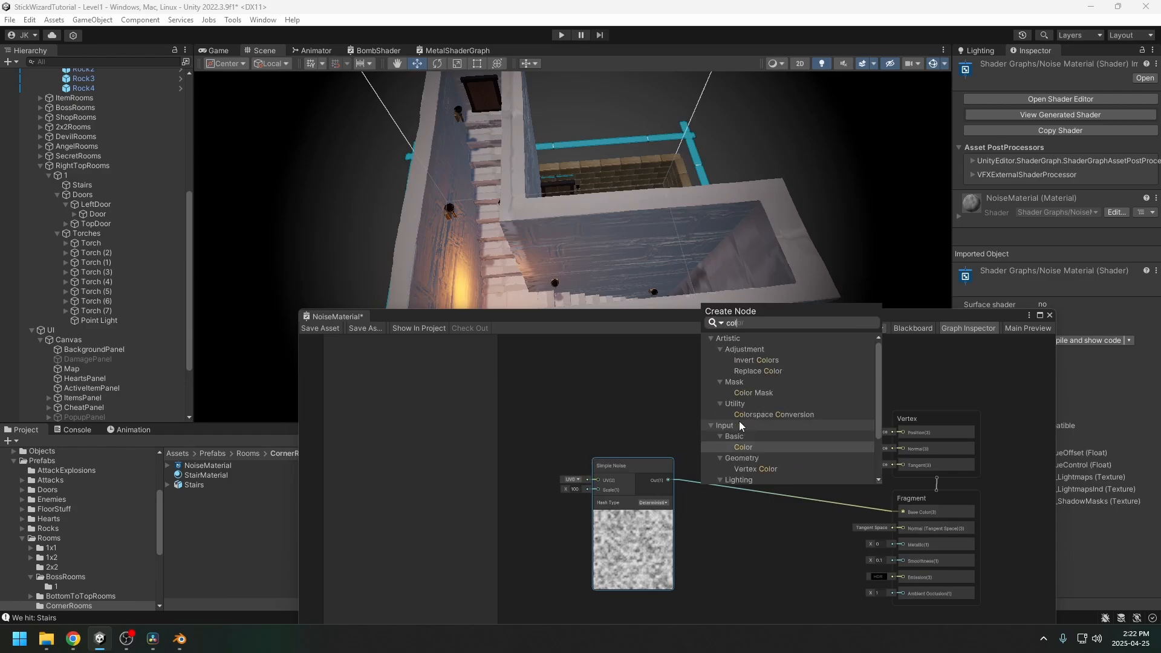
pyautogui.press('Return')
pyautogui.moveTo(710, 433); pyautogui.dragTo(643, 405)
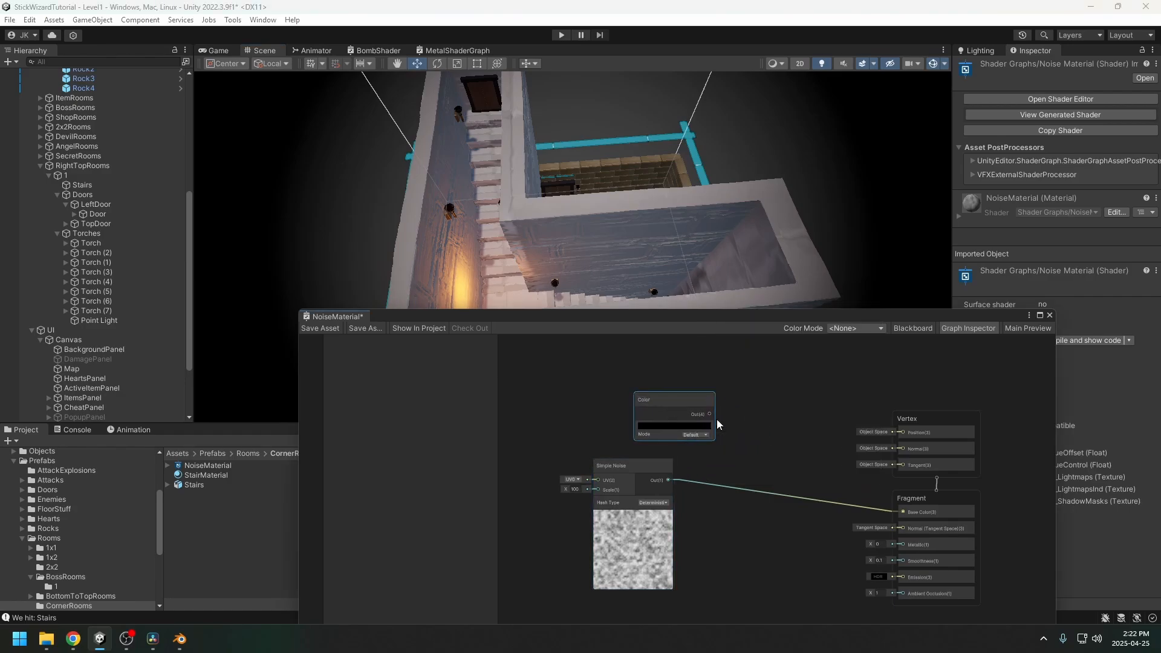
# Step: Add a Multiply node, feed it the Color and Simple Noise outputs, and connect its result to Base Color
pyautogui.press('space')
pyautogui.write('mul')
pyautogui.press('Return')
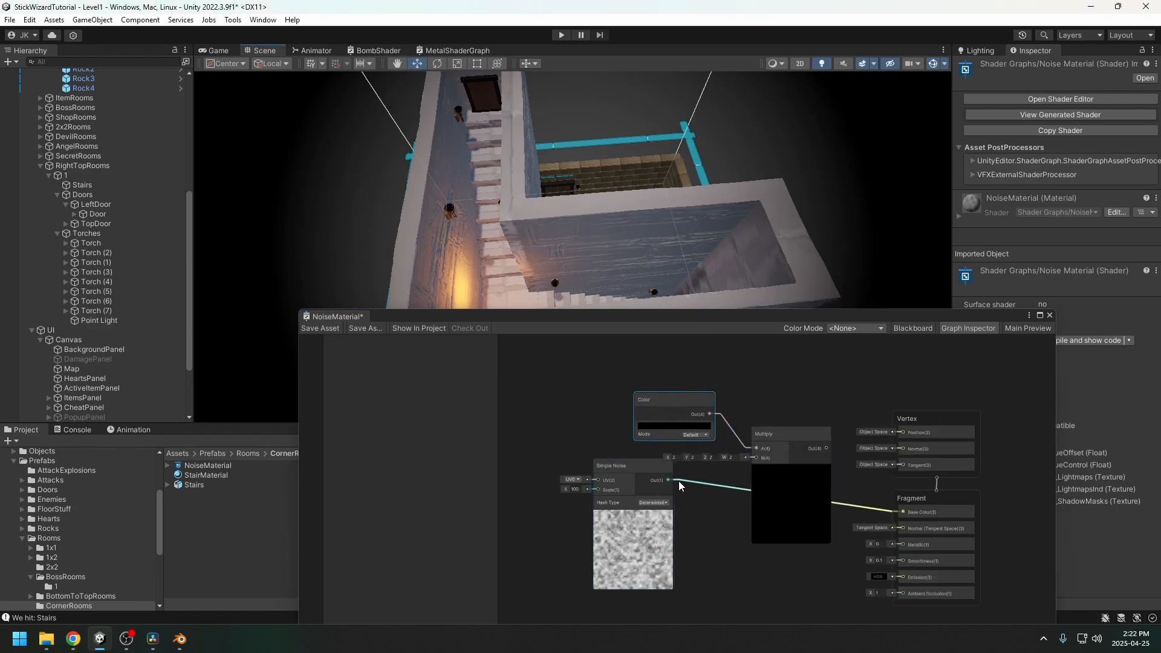
pyautogui.moveTo(668, 479); pyautogui.dragTo(666, 477)
pyautogui.moveTo(756, 462); pyautogui.dragTo(836, 497)
# Step: Set the Color node to the grey 616161 and save the shader graph
pyautogui.click(622, 414)
pyautogui.moveTo(666, 443); pyautogui.dragTo(663, 433)
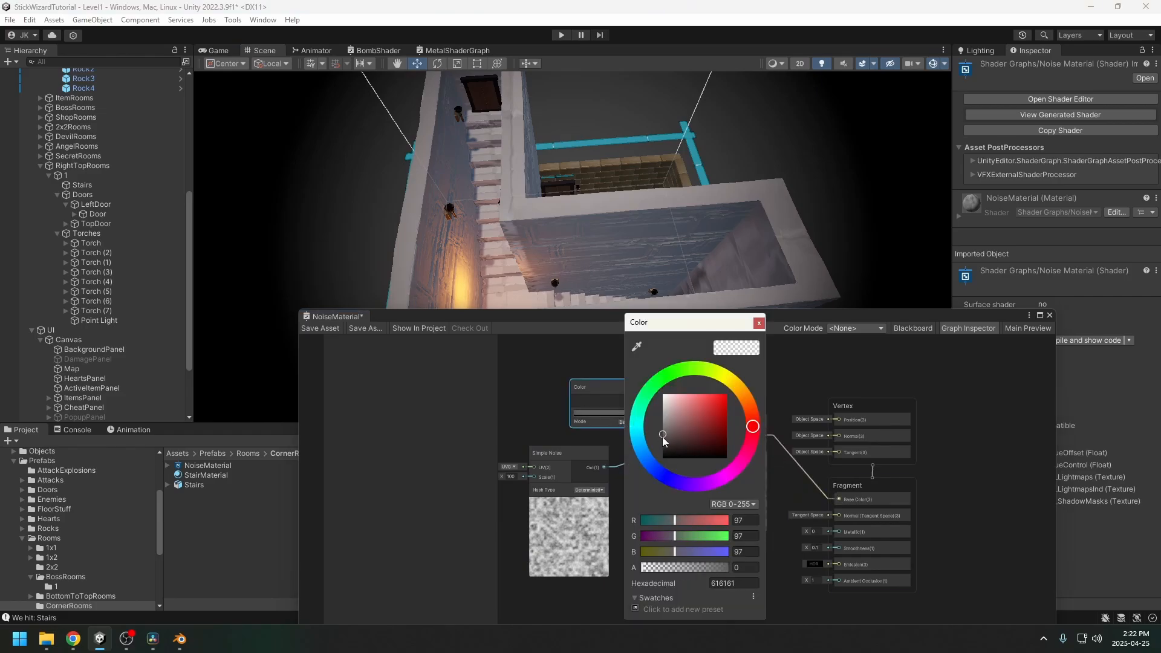
pyautogui.moveTo(668, 328); pyautogui.dragTo(867, 341)
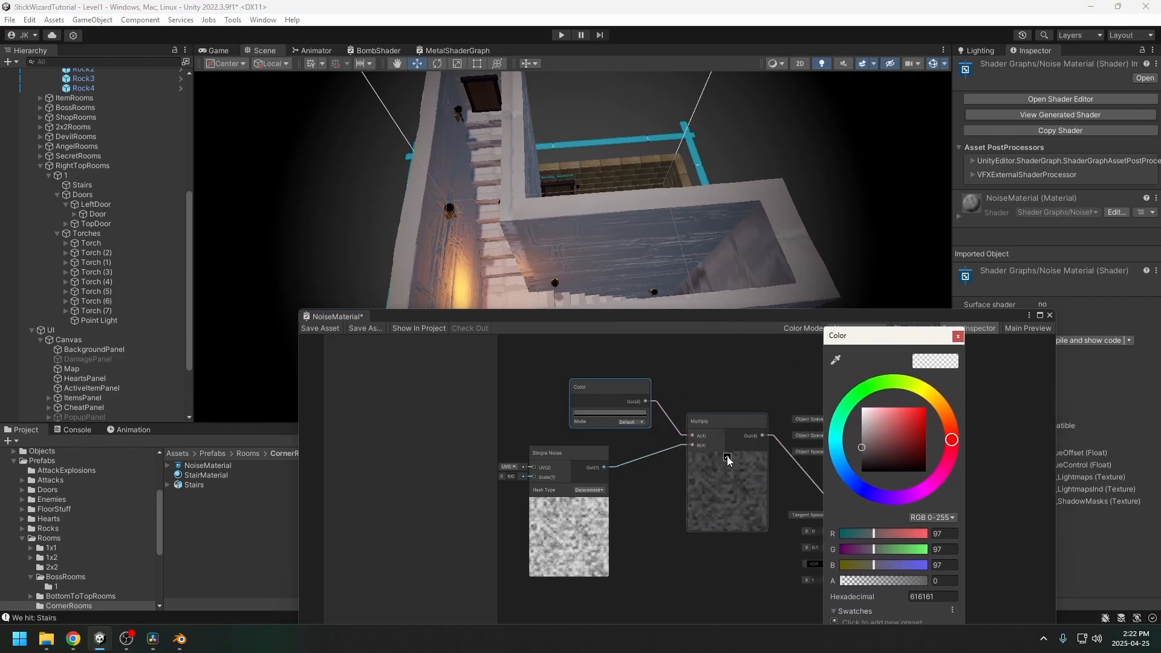
pyautogui.click(313, 328)
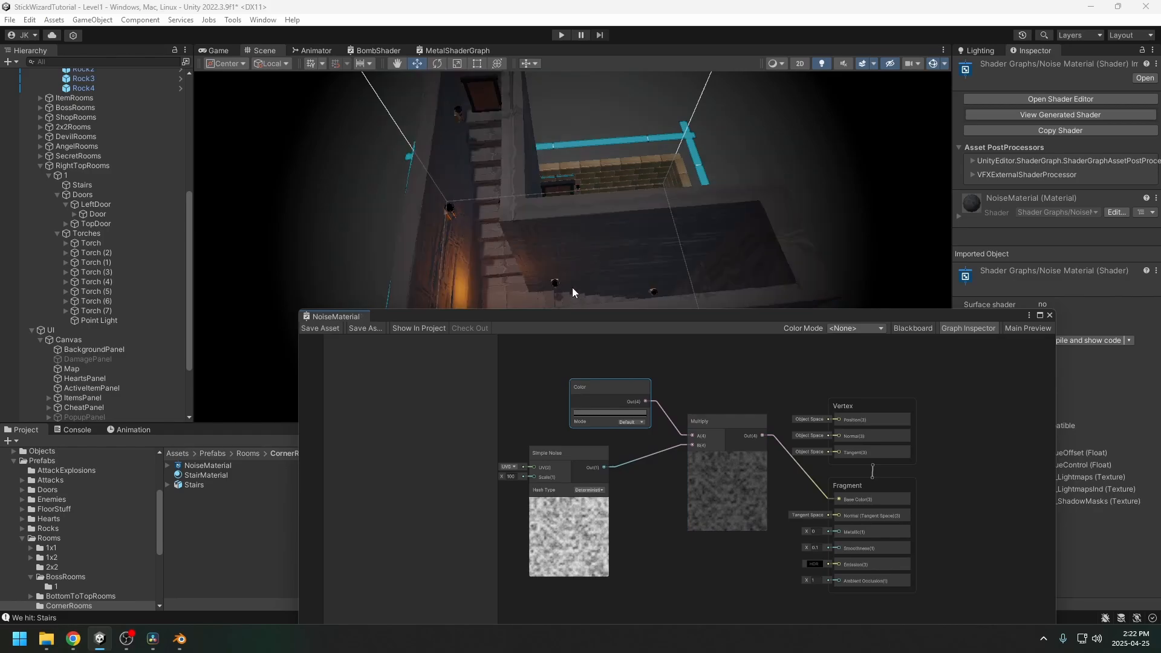
# Step: Examine the darkened noise material on the stair walls in both the Scene and Game views
pyautogui.moveTo(572, 288); pyautogui.dragTo(604, 270, button='middle')
pyautogui.scroll(-4, 603, 270)
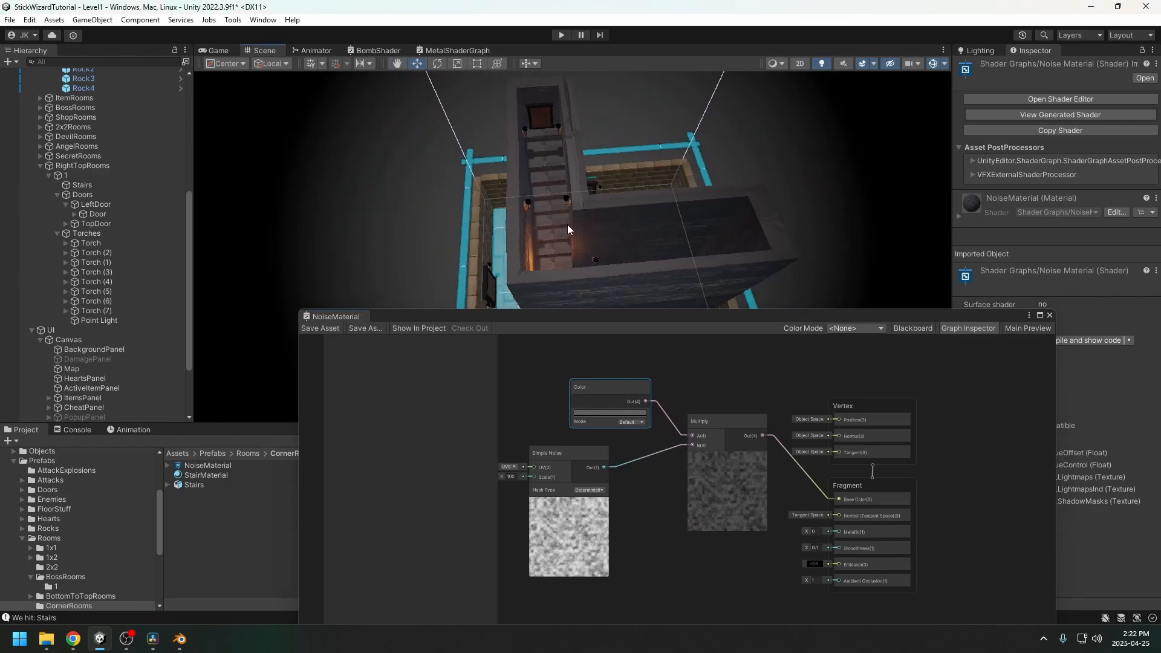
pyautogui.keyDown('alt'); pyautogui.moveTo(567, 224); pyautogui.dragTo(529, 228); pyautogui.keyUp('alt')
pyautogui.click(218, 50)
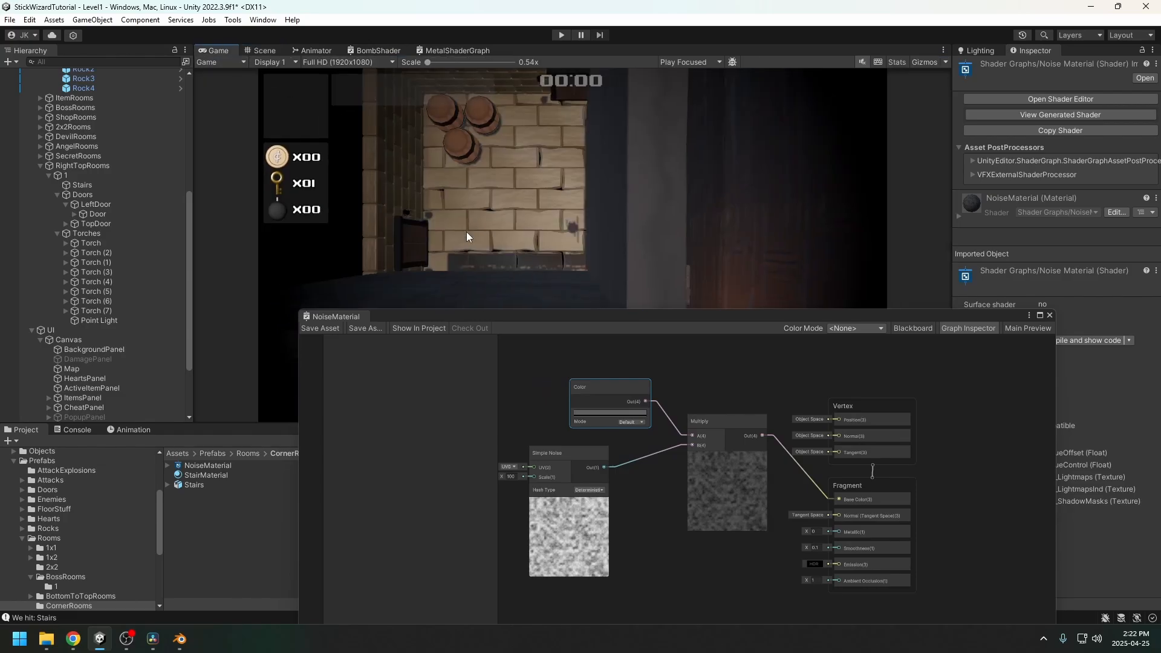
pyautogui.moveTo(581, 320); pyautogui.dragTo(733, 428)
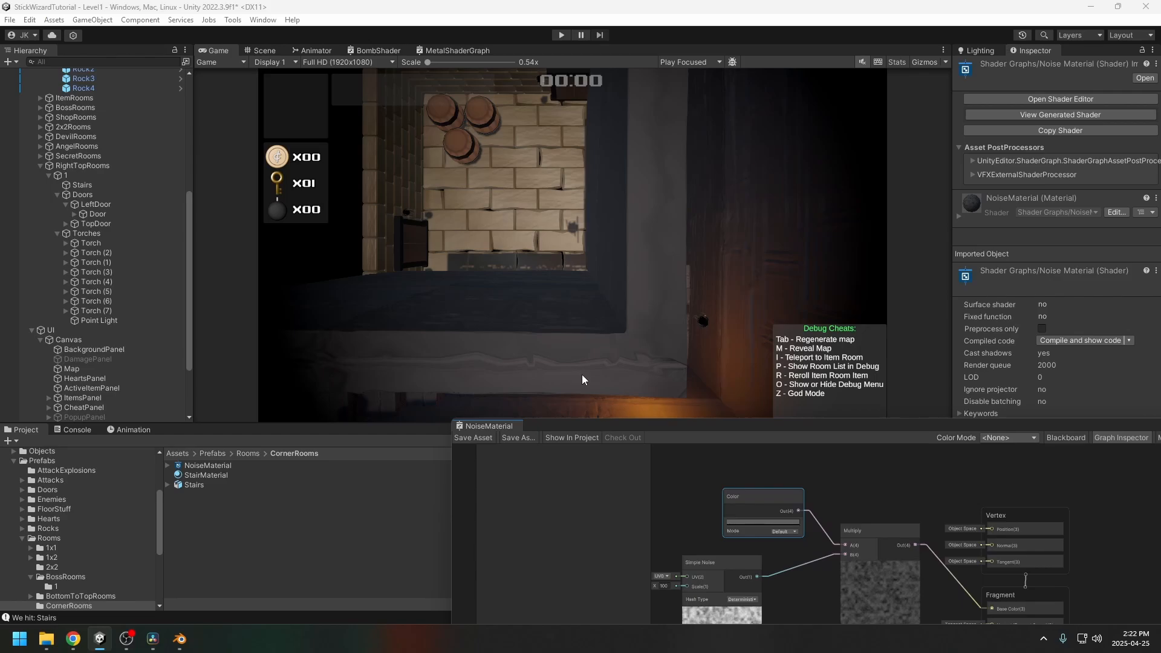
pyautogui.click(263, 53)
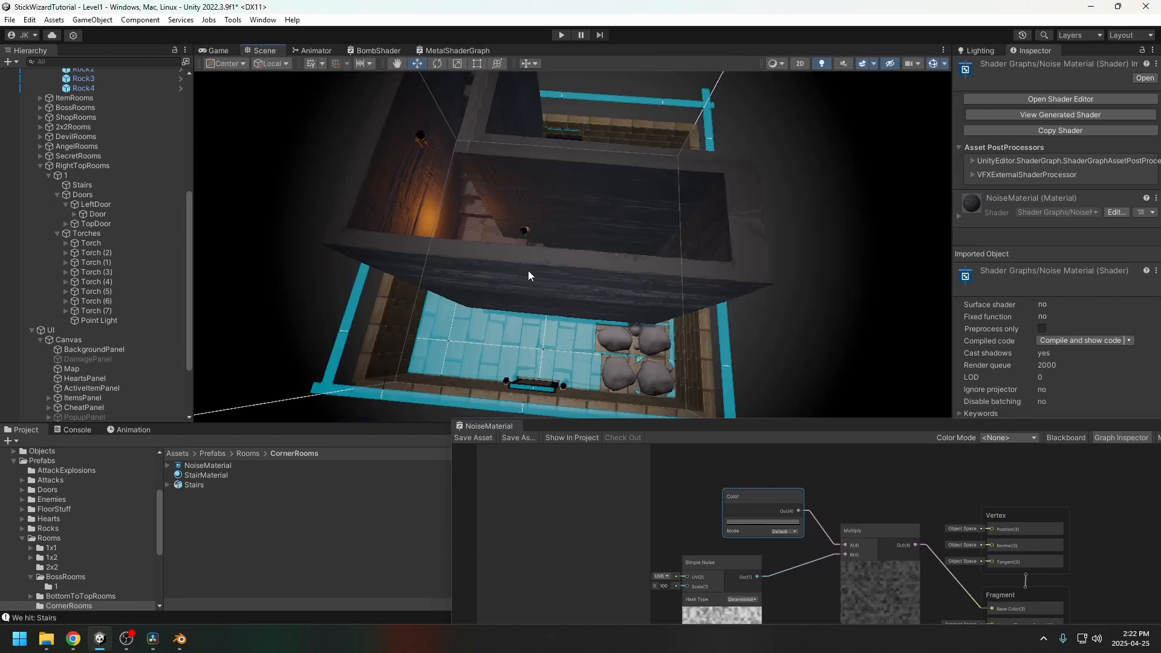
pyautogui.keyDown('alt'); pyautogui.moveTo(496, 221); pyautogui.dragTo(506, 287); pyautogui.keyUp('alt')
pyautogui.scroll(-3, 503, 289)
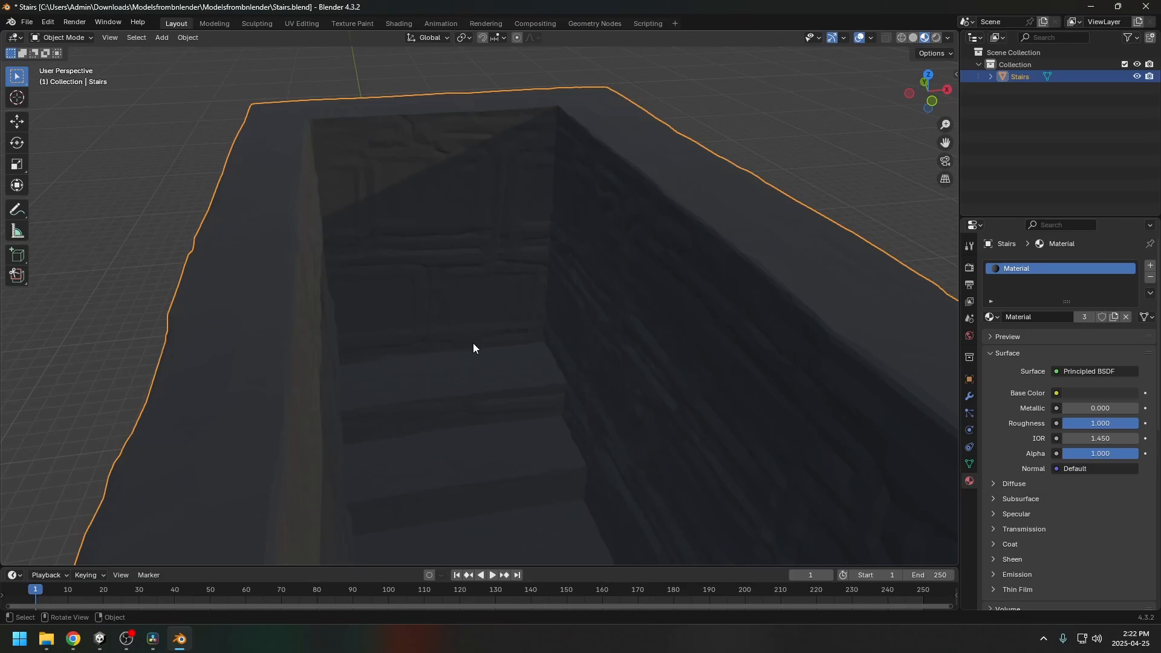
# Step: Switch to Blender, unwrap the whole Stairs mesh from the top view with Project from View (Bounds), and check its UV layout
pyautogui.moveTo(473, 343); pyautogui.dragTo(418, 361, button='middle')
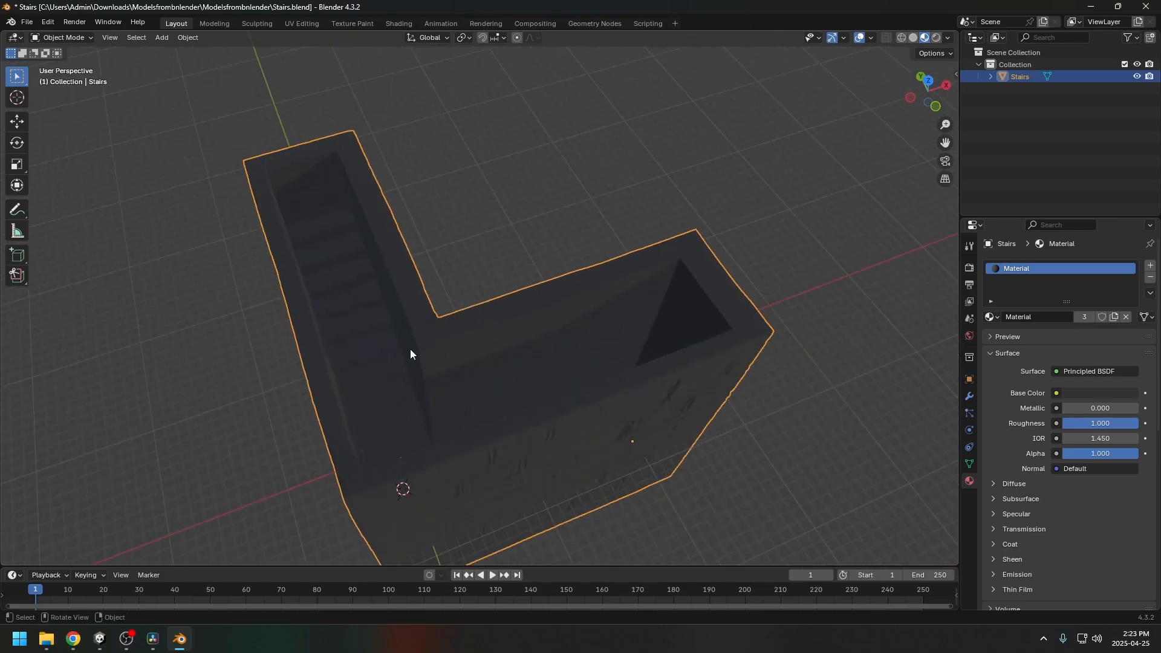
pyautogui.press('KP_7')
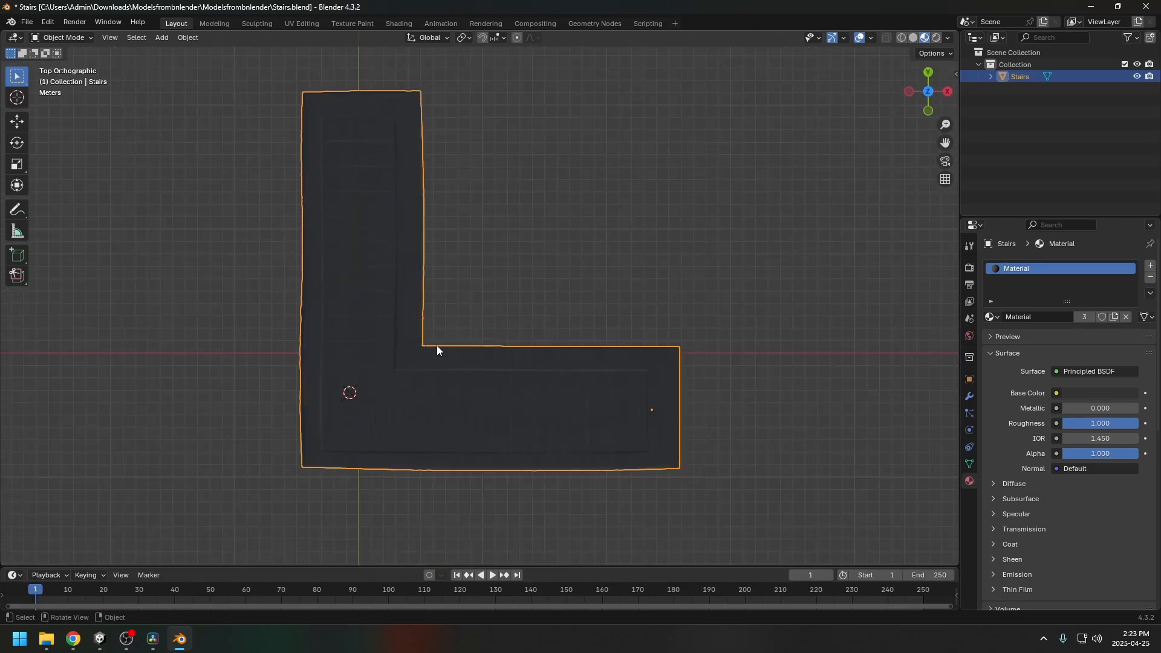
pyautogui.press('Tab')
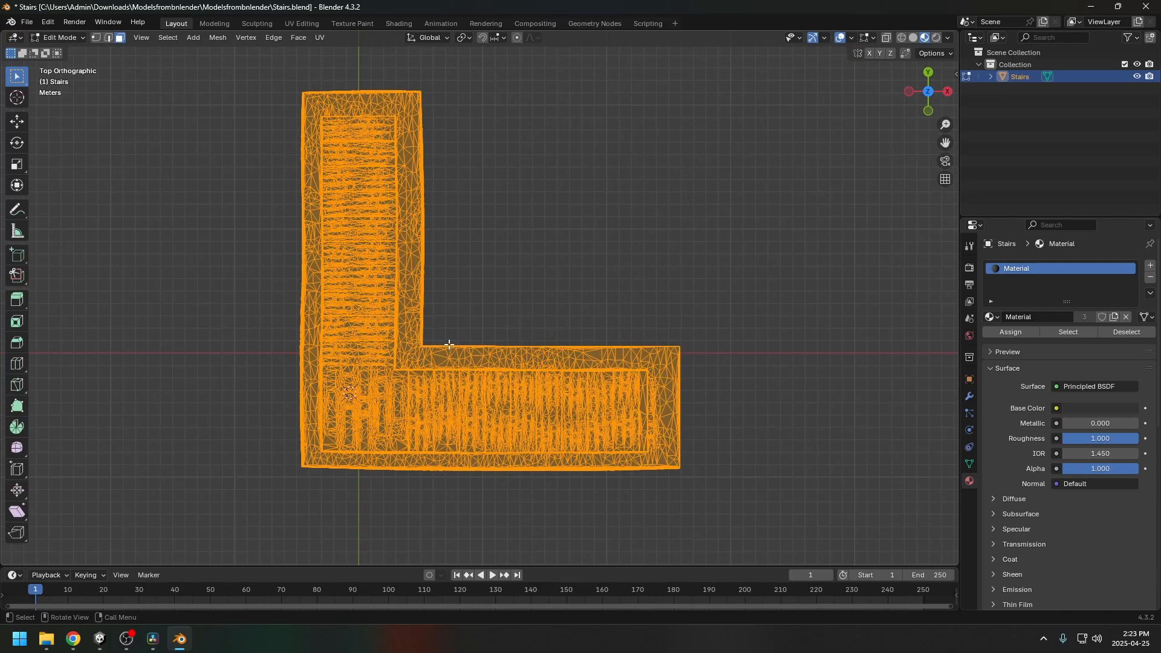
pyautogui.press('u')
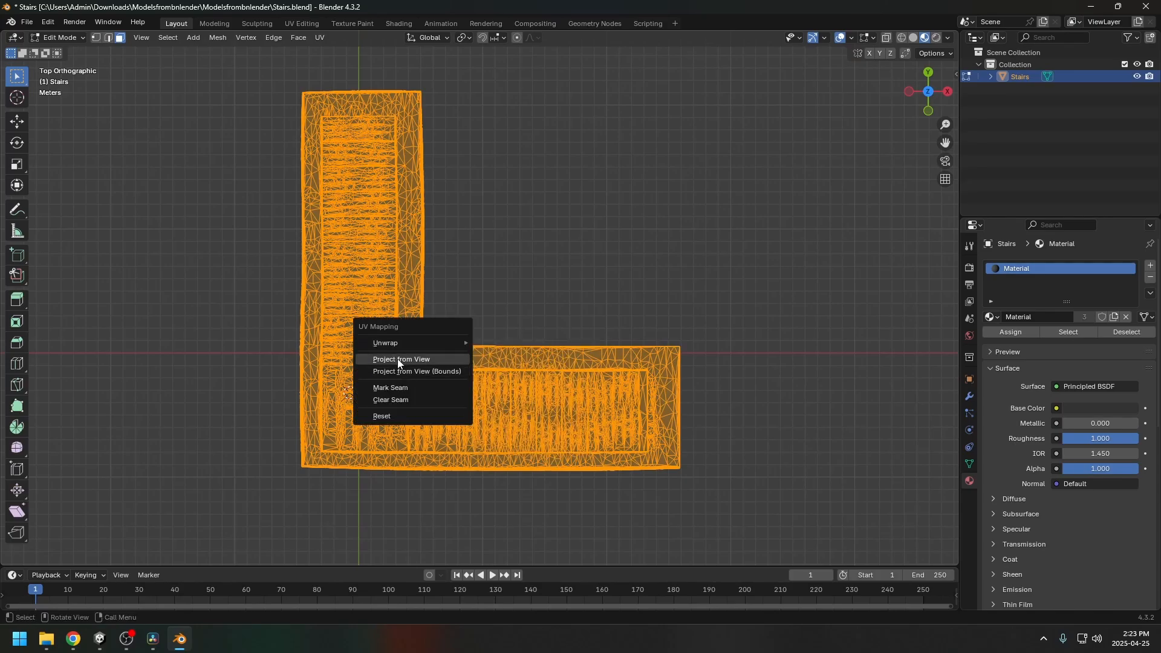
pyautogui.click(409, 374)
pyautogui.click(301, 24)
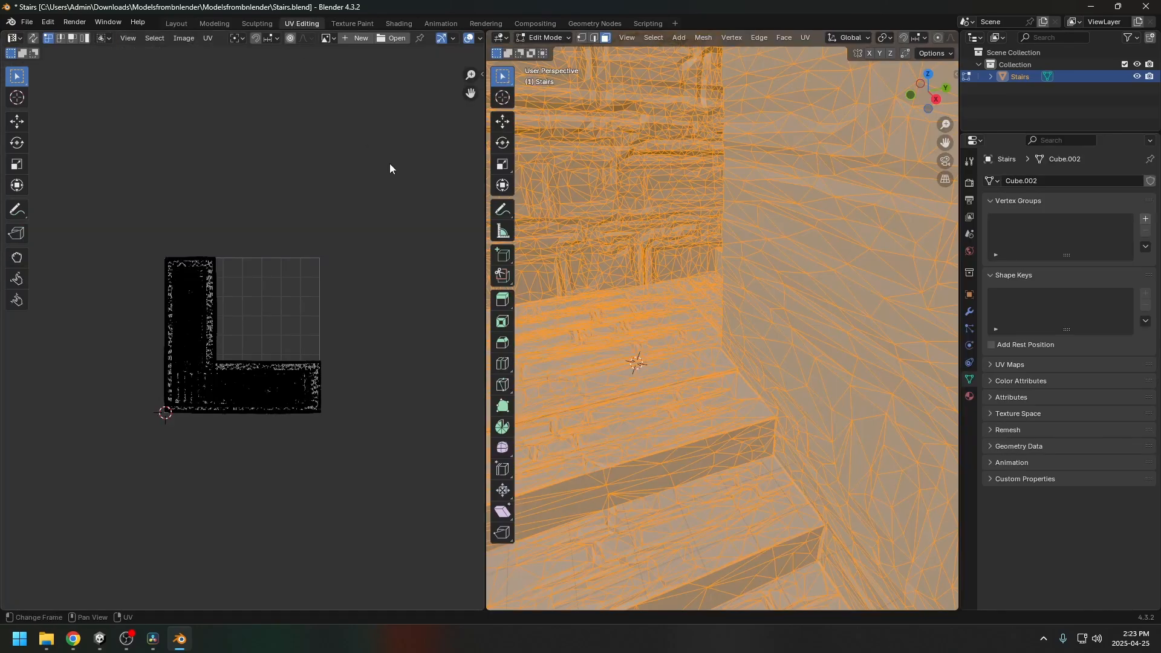
pyautogui.scroll(4, 331, 328)
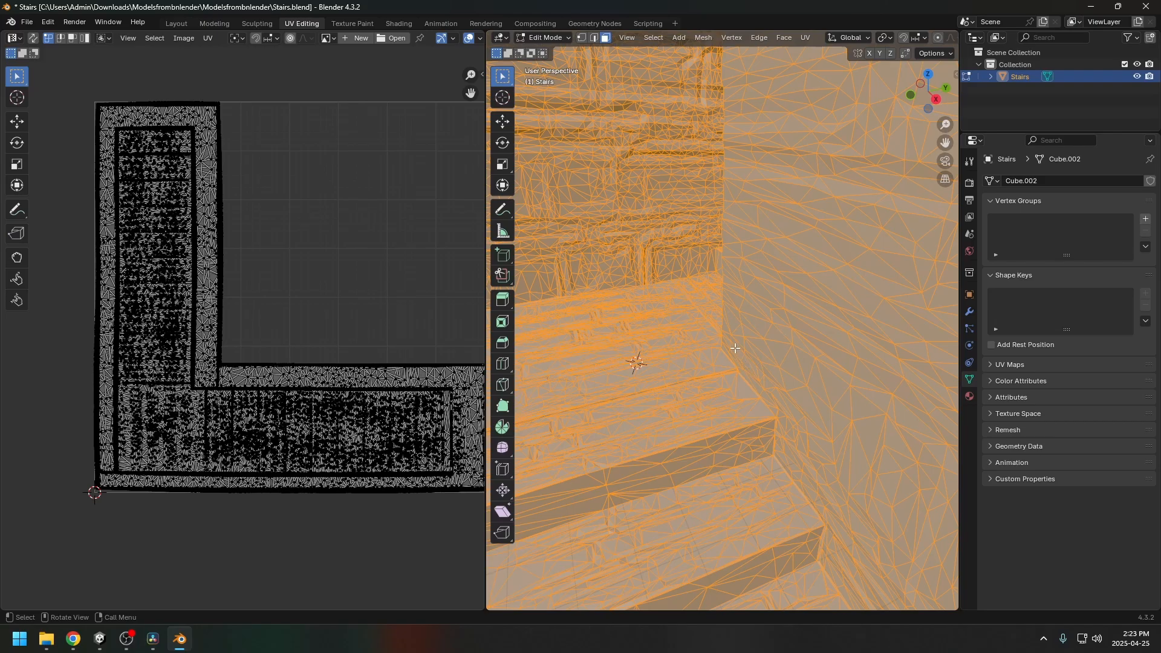
# Step: Switch back to Unity and examine the noise texture on the stair walls and steps from several angles
pyautogui.click(98, 644)
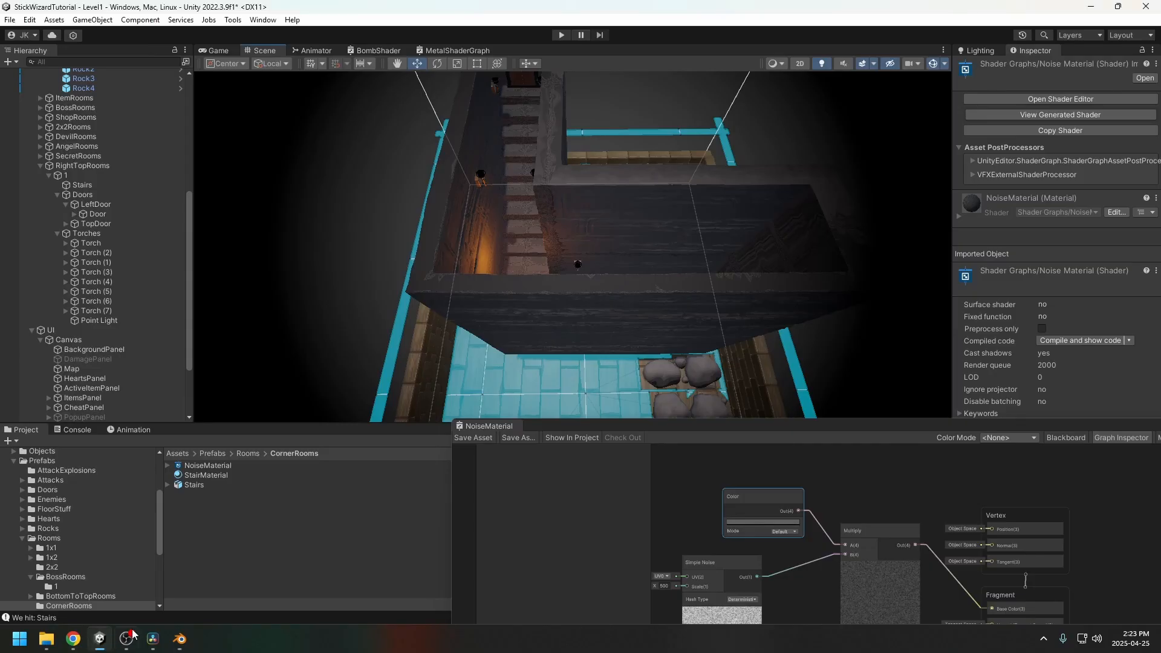
pyautogui.moveTo(579, 293); pyautogui.dragTo(524, 287, button='middle')
pyautogui.scroll(3, 503, 264)
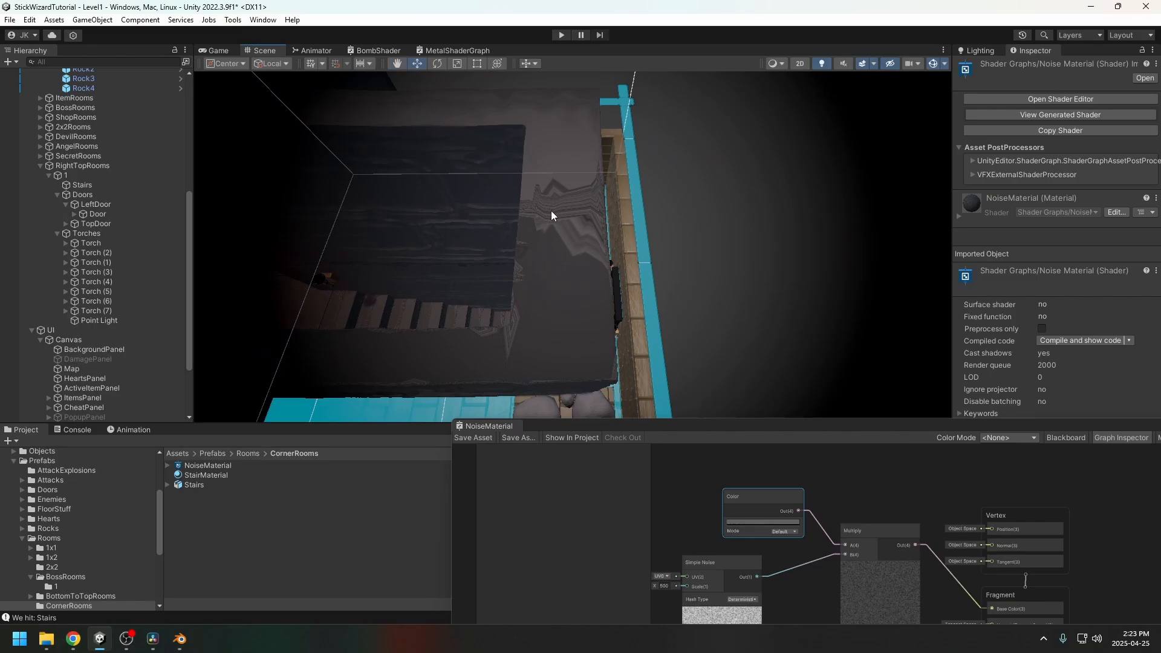
pyautogui.scroll(-3, 551, 216)
pyautogui.moveTo(553, 217); pyautogui.dragTo(578, 315, button='middle')
pyautogui.scroll(-2, 558, 284)
pyautogui.scroll(2, 546, 274)
pyautogui.scroll(-1, 610, 316)
# Step: Delete the Color, Multiply and Simple Noise nodes from the NoiseMaterial graph
pyautogui.moveTo(863, 485); pyautogui.dragTo(843, 461, button='middle')
pyautogui.moveTo(844, 460); pyautogui.dragTo(747, 516)
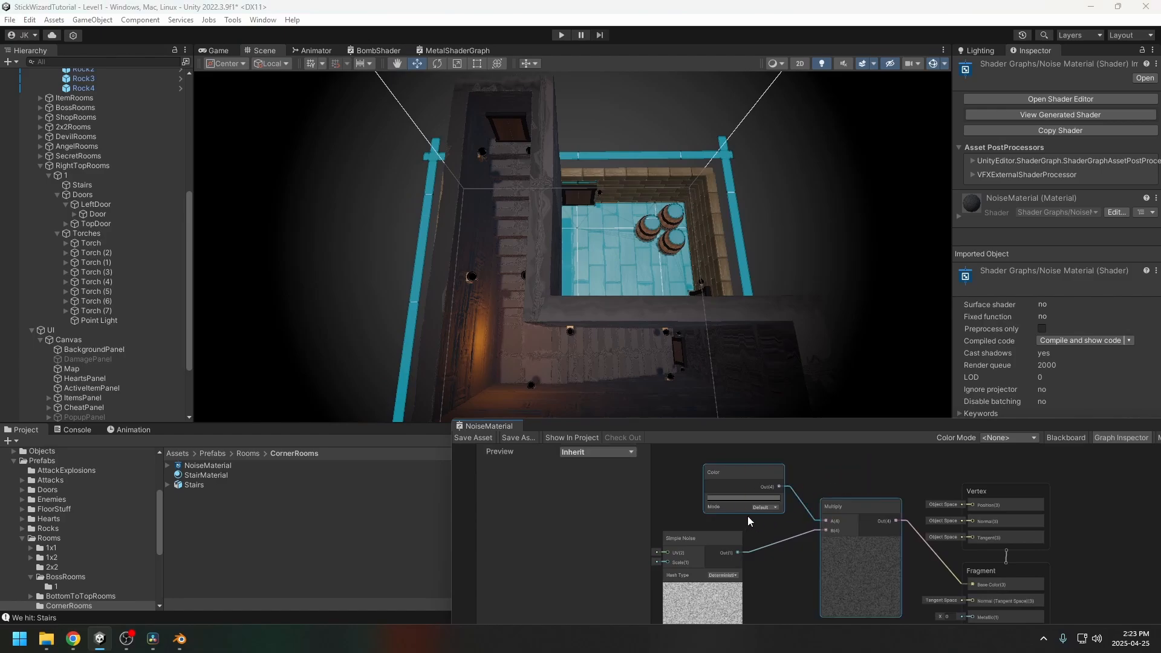
pyautogui.moveTo(837, 472); pyautogui.dragTo(735, 566)
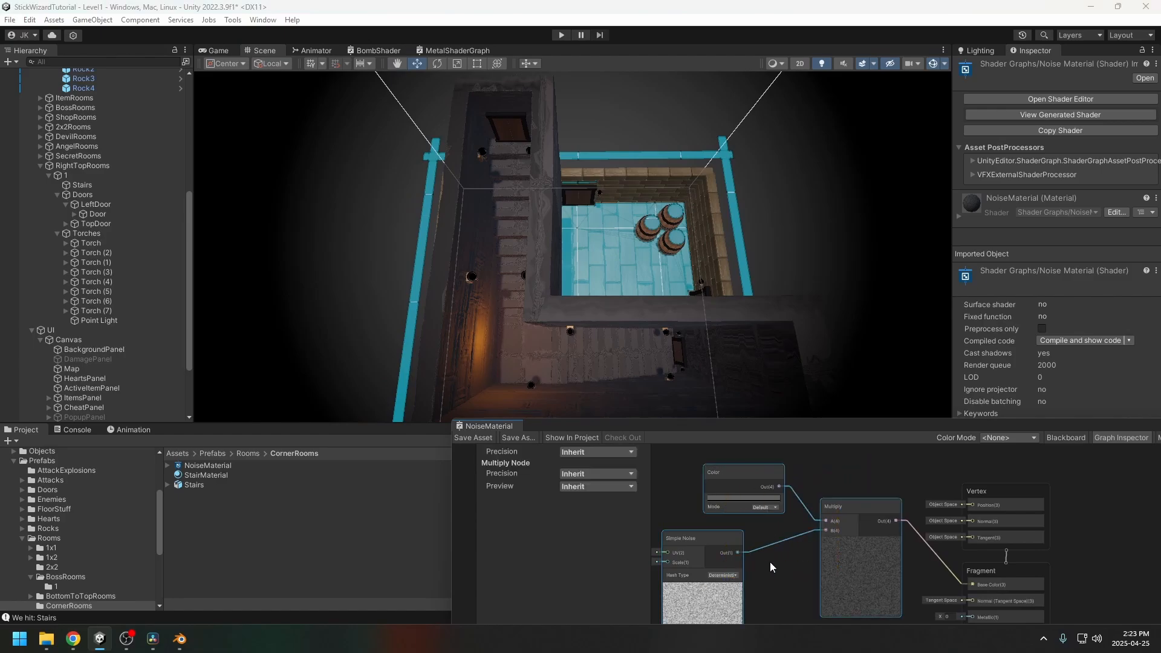
pyautogui.press('Delete')
# Step: Set the Fragment Base Color to a dark grey, save the graph and check the stairs in the scene
pyautogui.moveTo(835, 535); pyautogui.dragTo(808, 496, button='middle')
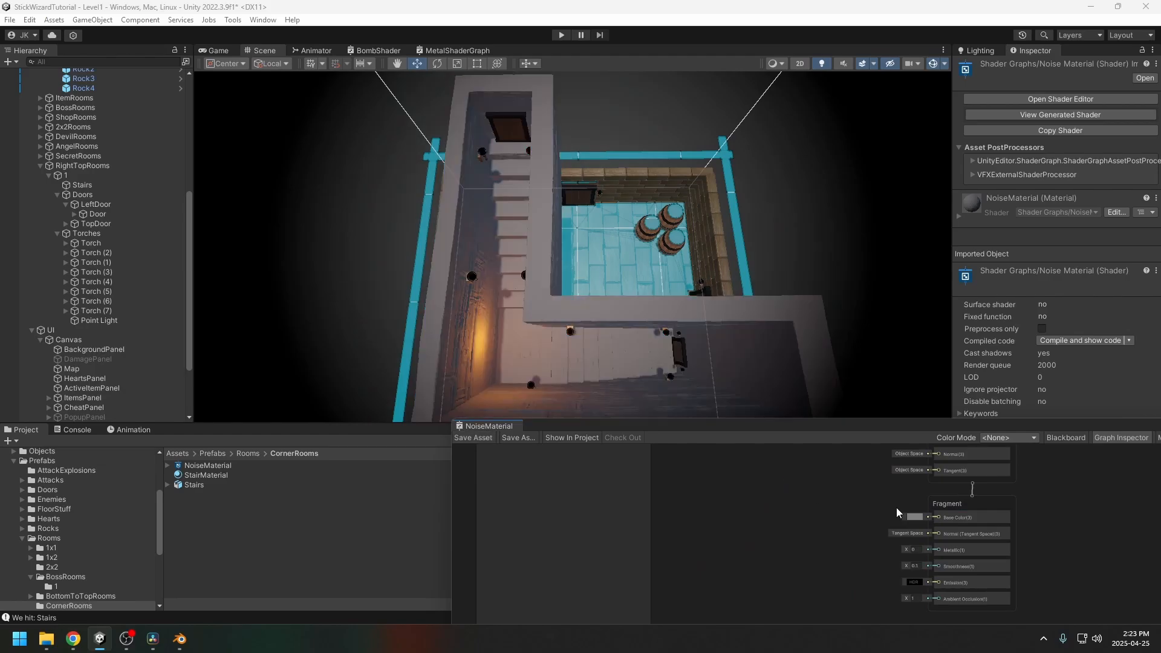
pyautogui.click(916, 517)
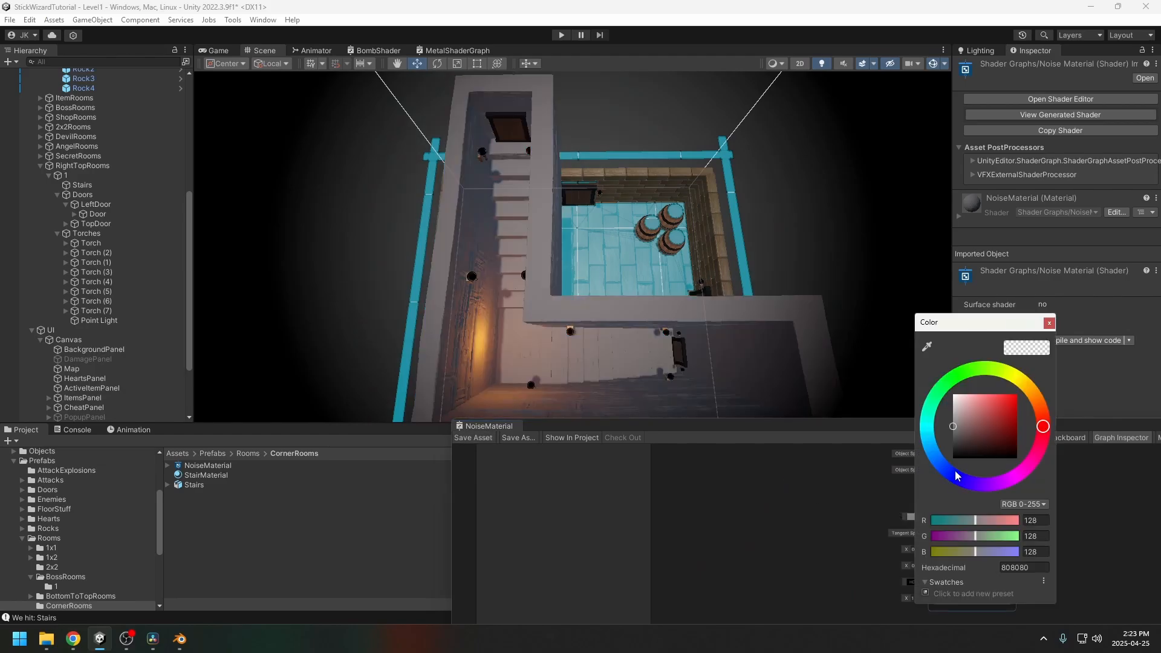
pyautogui.click(953, 444)
pyautogui.click(601, 470)
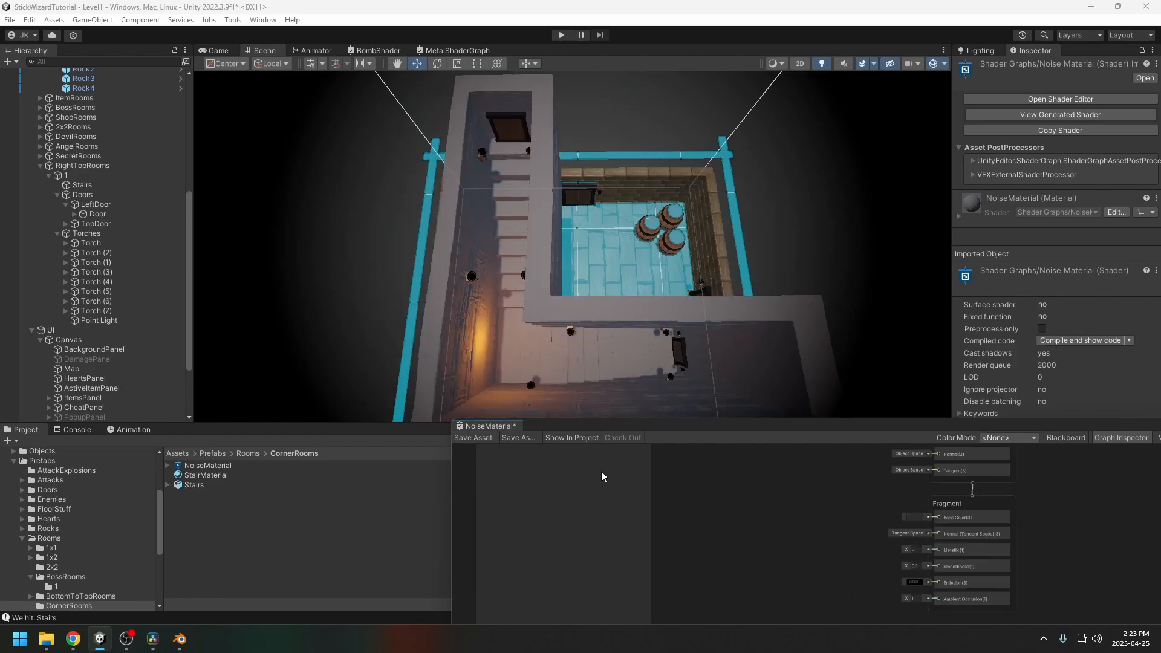
pyautogui.click(471, 439)
pyautogui.moveTo(643, 379)
pyautogui.mouseDown(button='middle')
pyautogui.moveTo(656, 345)
pyautogui.moveTo(639, 363)
pyautogui.mouseUp(button='middle')
# Step: Set the Fragment Smoothness to 0.4, save the graph and check the shine on the stair walls
pyautogui.click(917, 566)
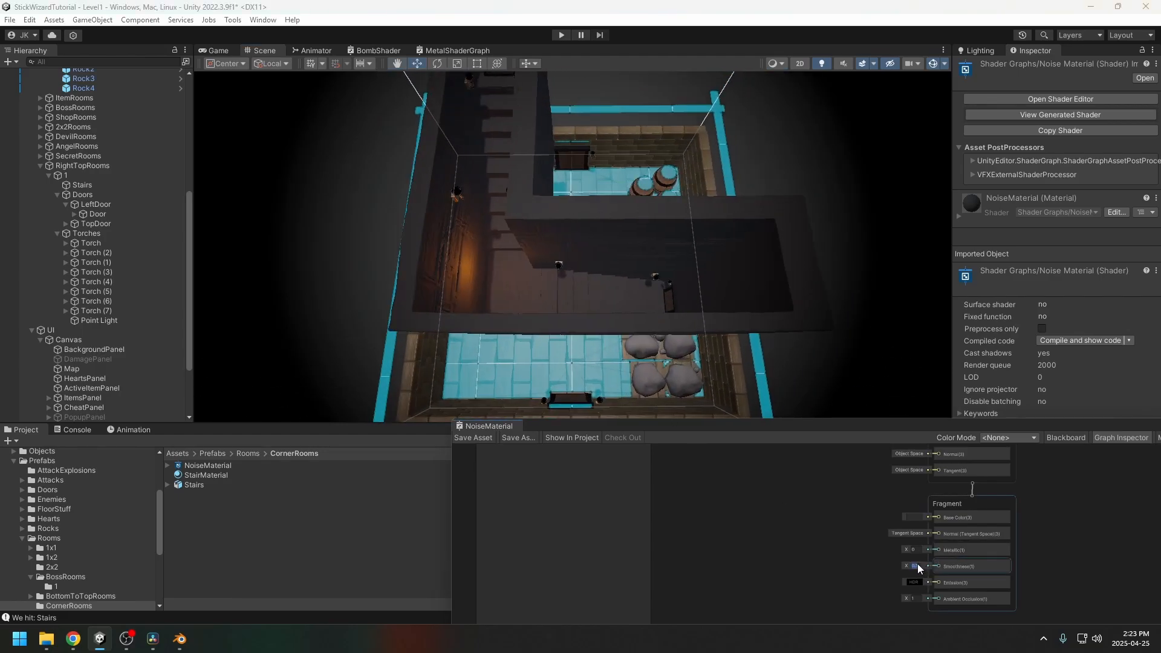
pyautogui.write('0.4')
pyautogui.click(489, 439)
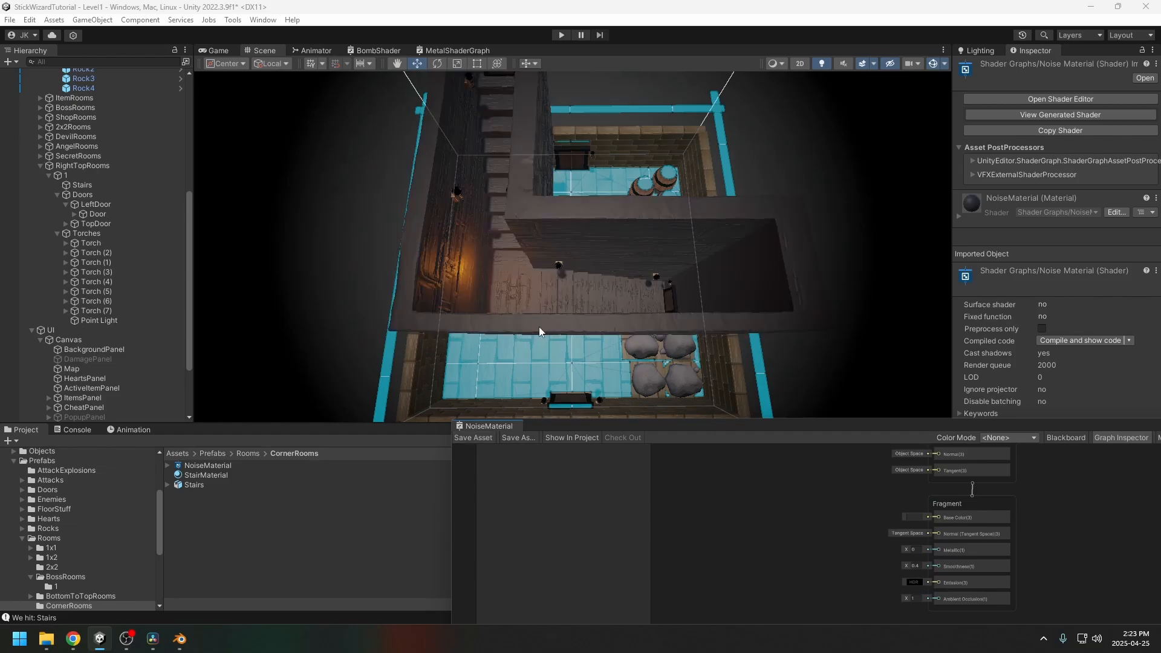
pyautogui.moveTo(543, 288); pyautogui.dragTo(511, 286, button='middle')
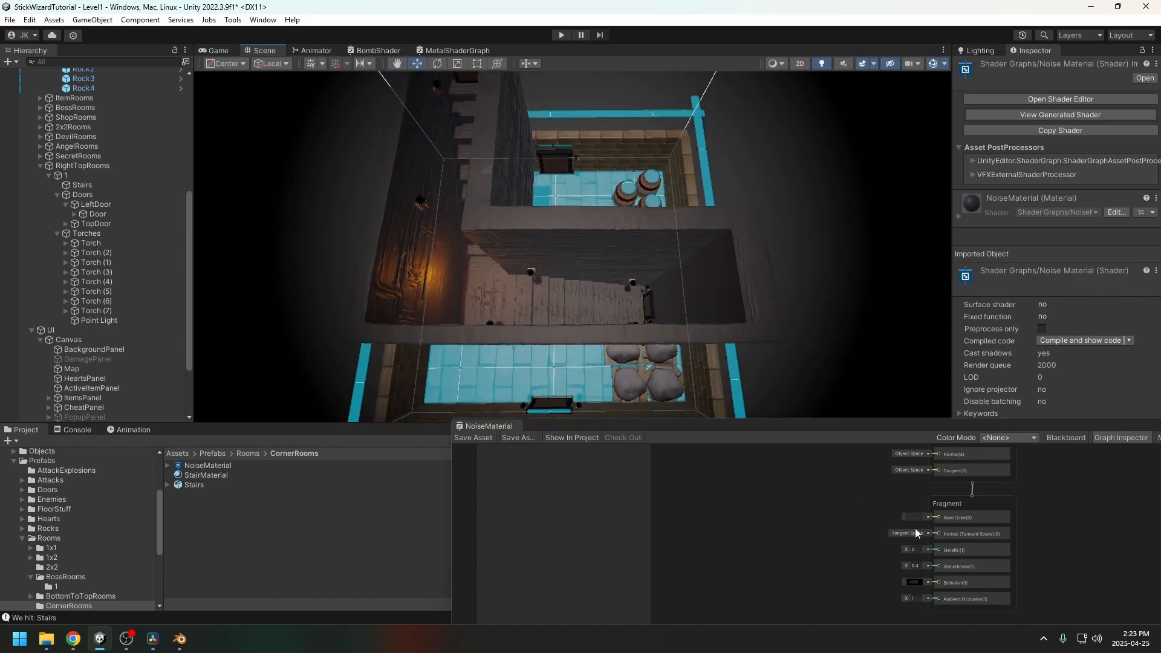
# Step: Set Smoothness to 0.2 and Base Color to 1D1D1D, save the graph and check the stairs in the scene
pyautogui.click(919, 566)
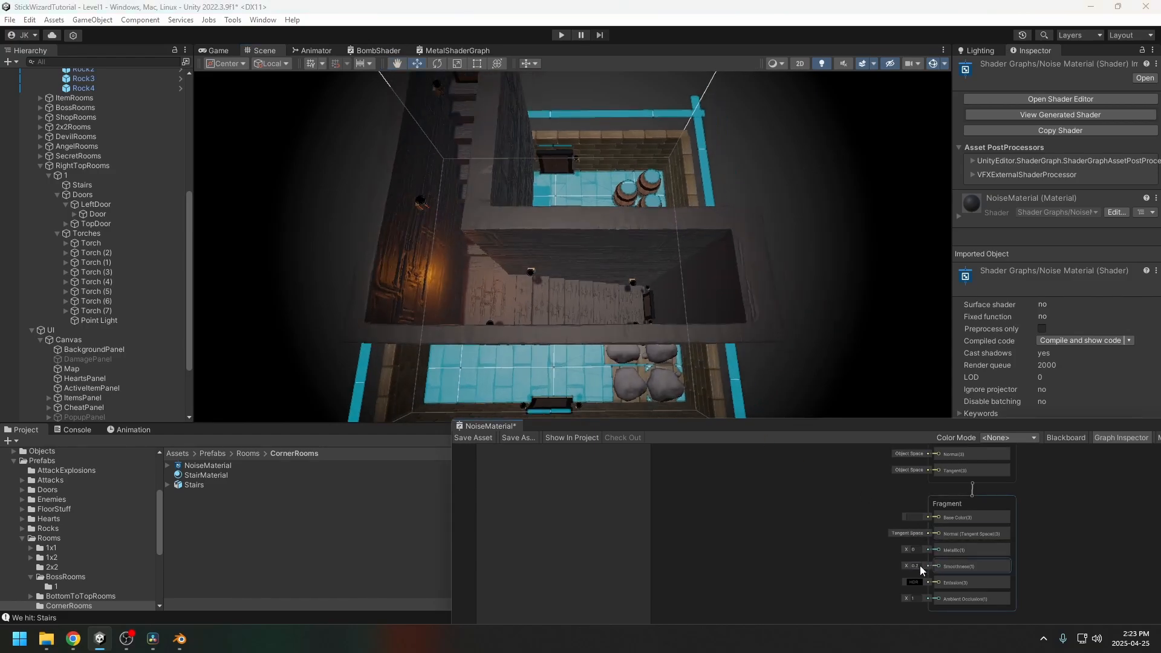
pyautogui.click(914, 518)
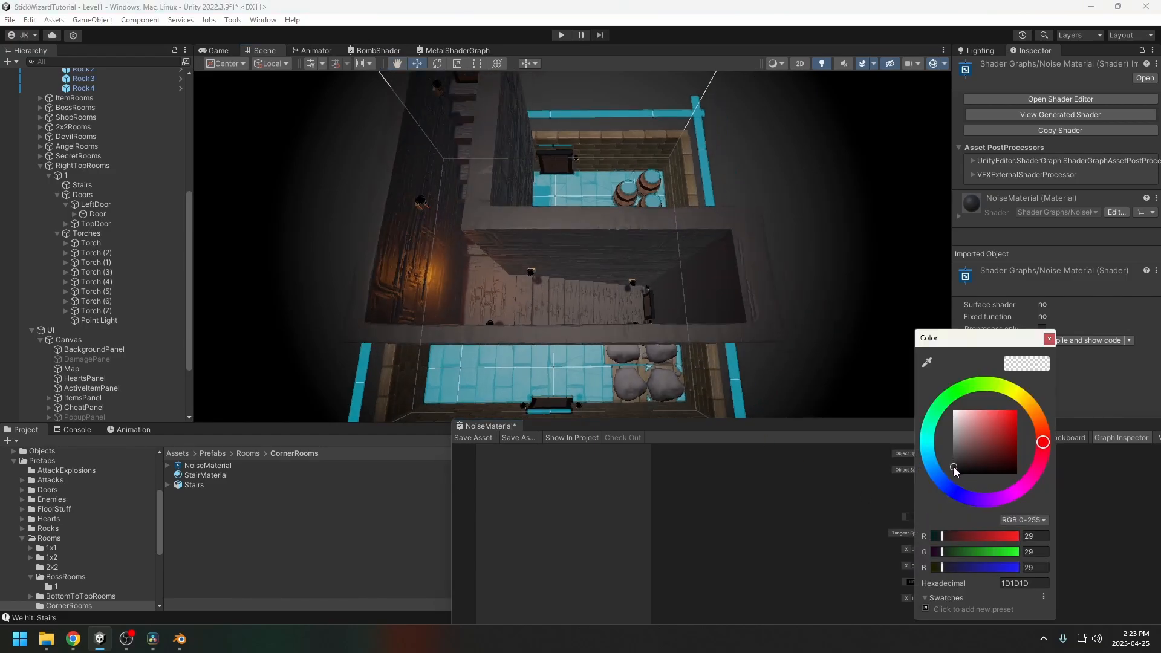
pyautogui.click(759, 513)
pyautogui.click(484, 438)
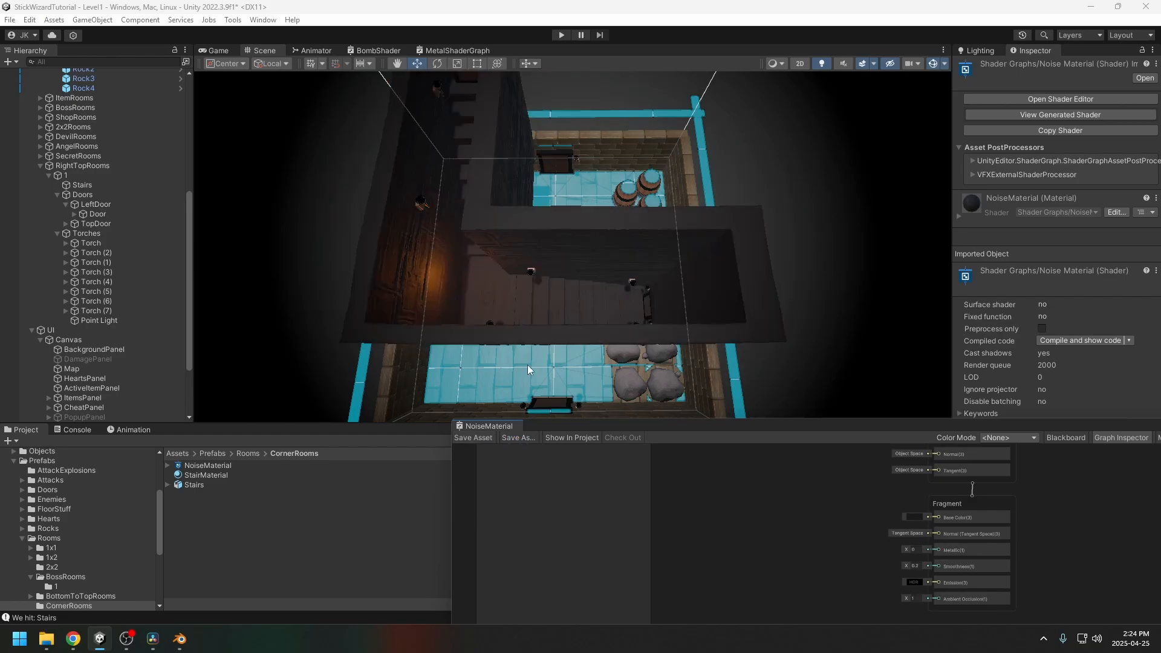
pyautogui.moveTo(528, 364); pyautogui.dragTo(552, 373)
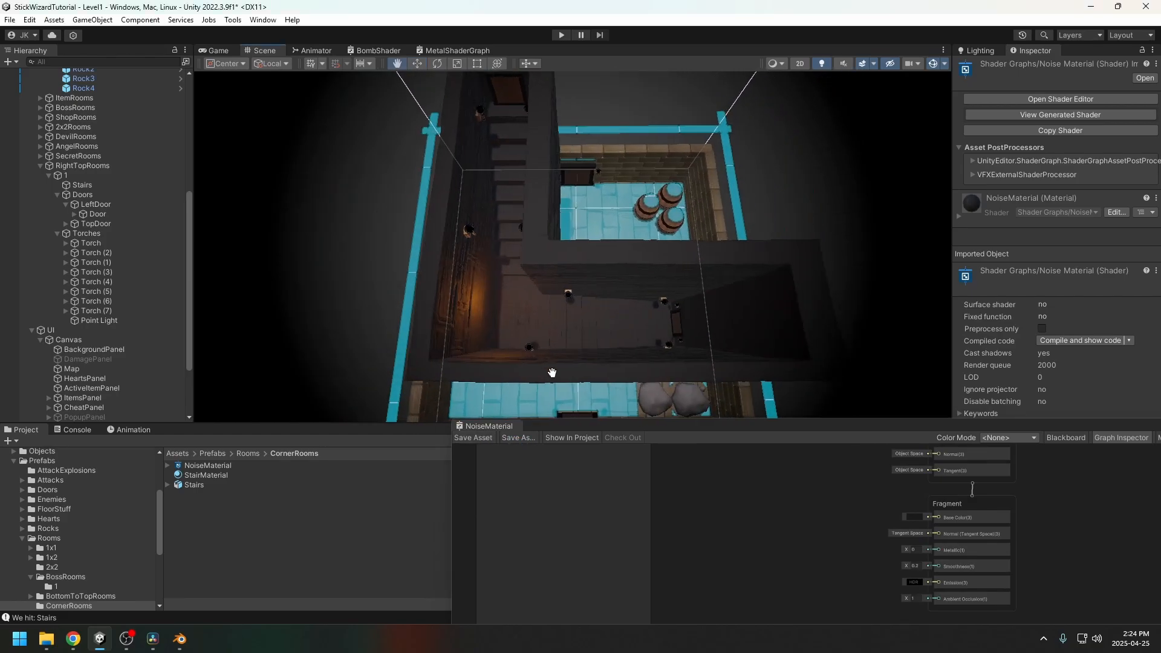
# Step: Dock the NoiseMaterial graph window beside MetalShaderGraph and return to the Scene view of the stair room
pyautogui.click(512, 425)
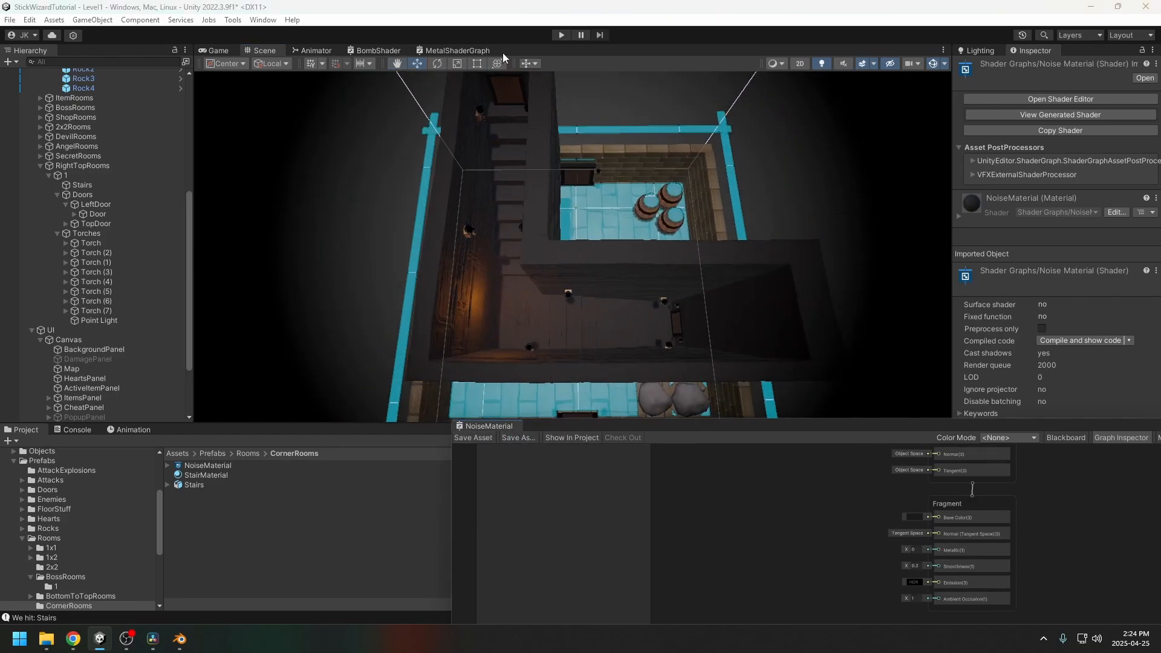
pyautogui.moveTo(493, 425); pyautogui.dragTo(520, 55)
pyautogui.click(261, 51)
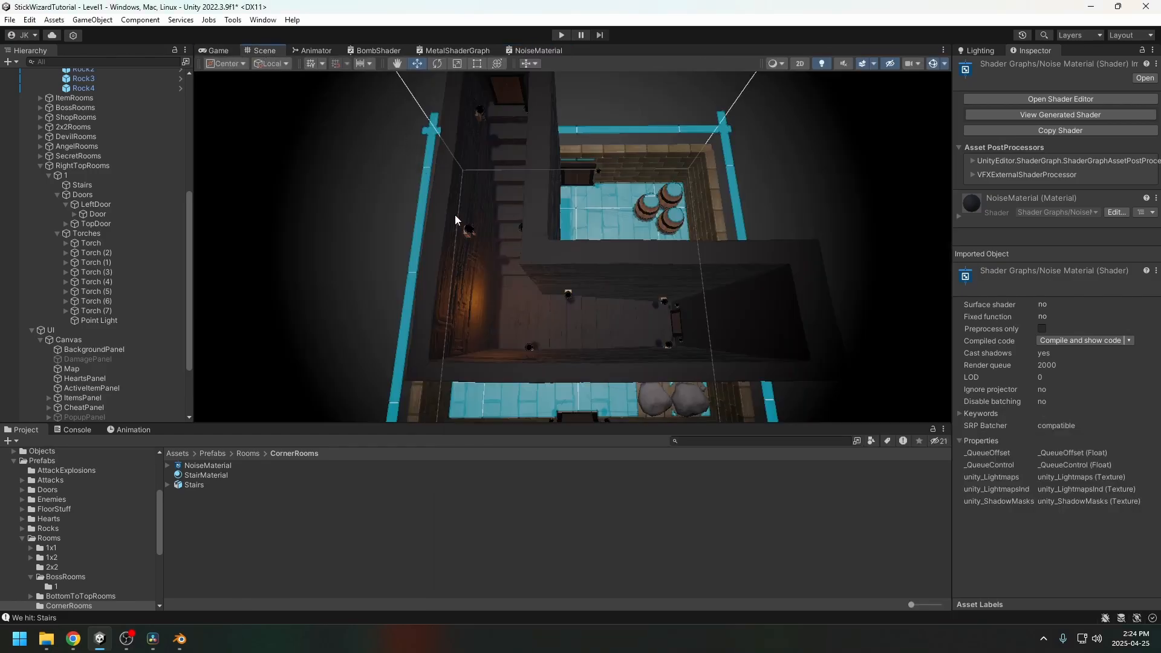
pyautogui.keyDown('alt'); pyautogui.moveTo(515, 200); pyautogui.dragTo(458, 176); pyautogui.keyUp('alt')
# Step: Playtest the corner stair room, restarting play mode once to view it on another generated map
pyautogui.click(560, 35)
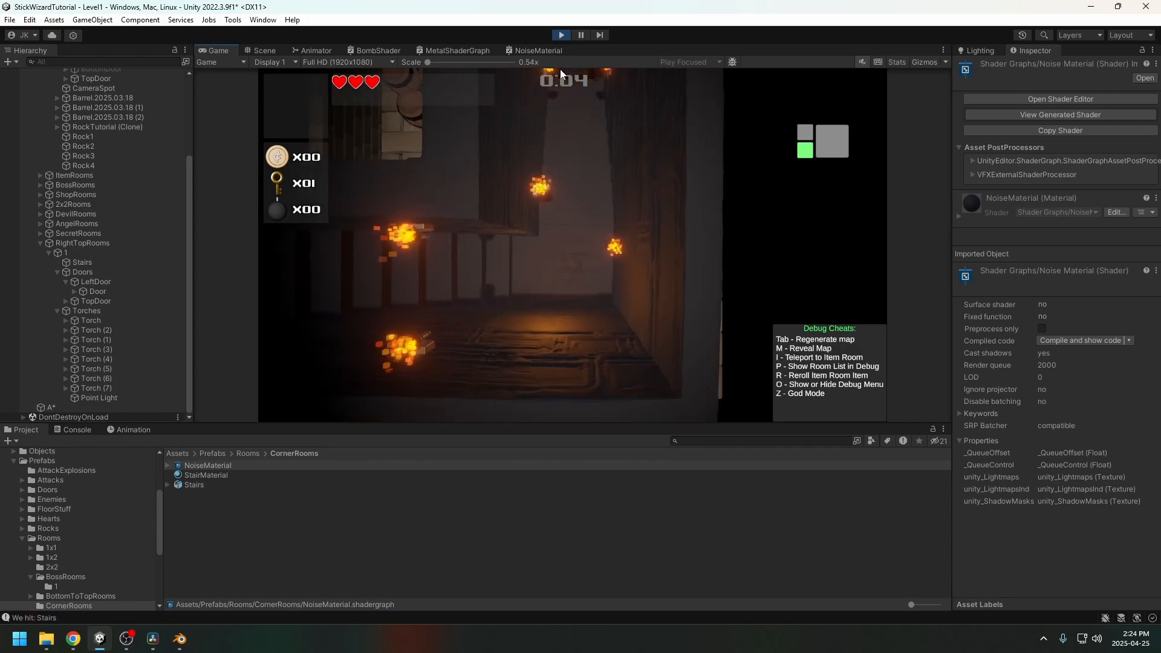
pyautogui.click(561, 35)
pyautogui.click(561, 35)
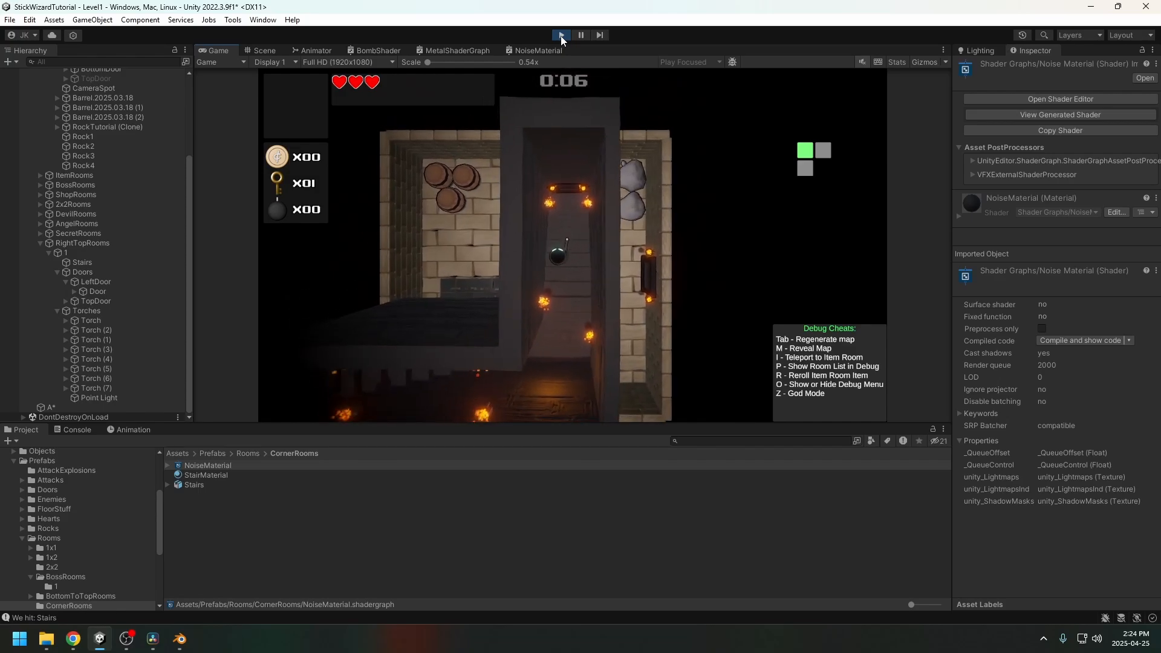
# Step: Walk the character through both corridors of the corner stair room to check its walls and torch lighting
pyautogui.press('s')
pyautogui.press('a')
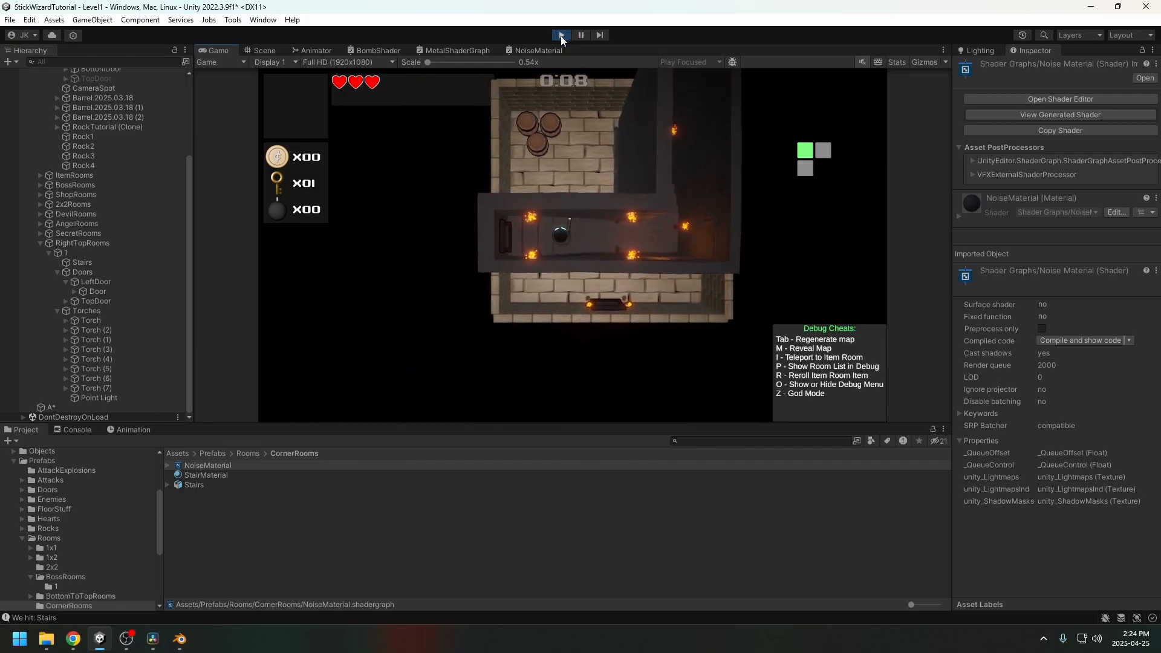
pyautogui.press('d')
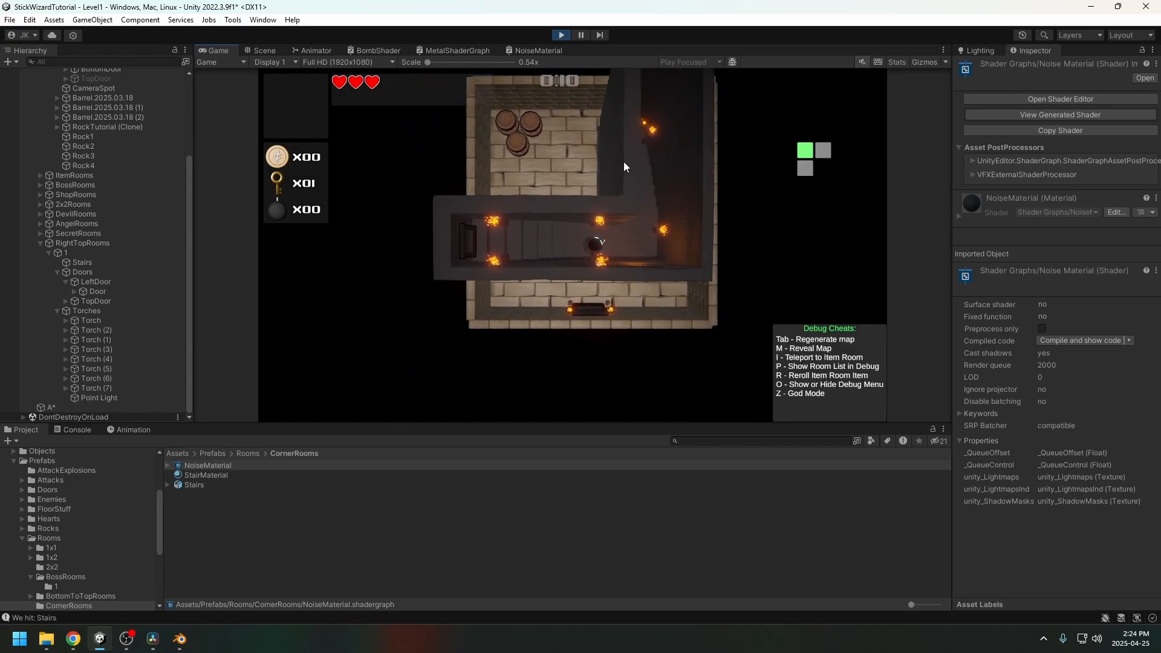
pyautogui.press('w')
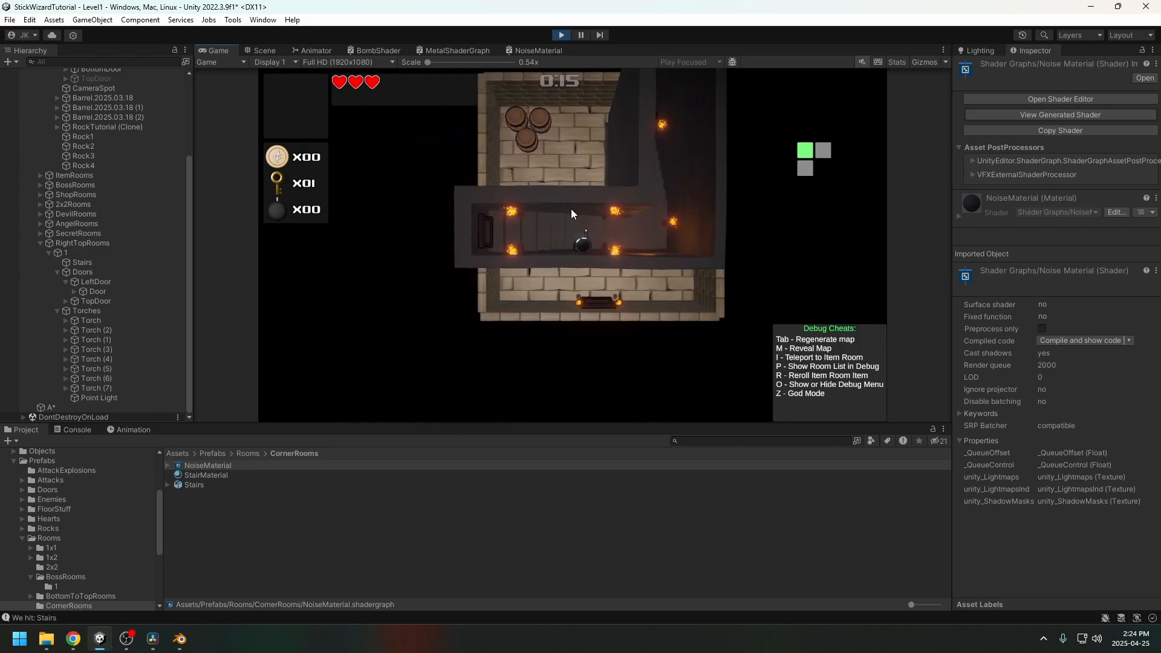
pyautogui.press('d')
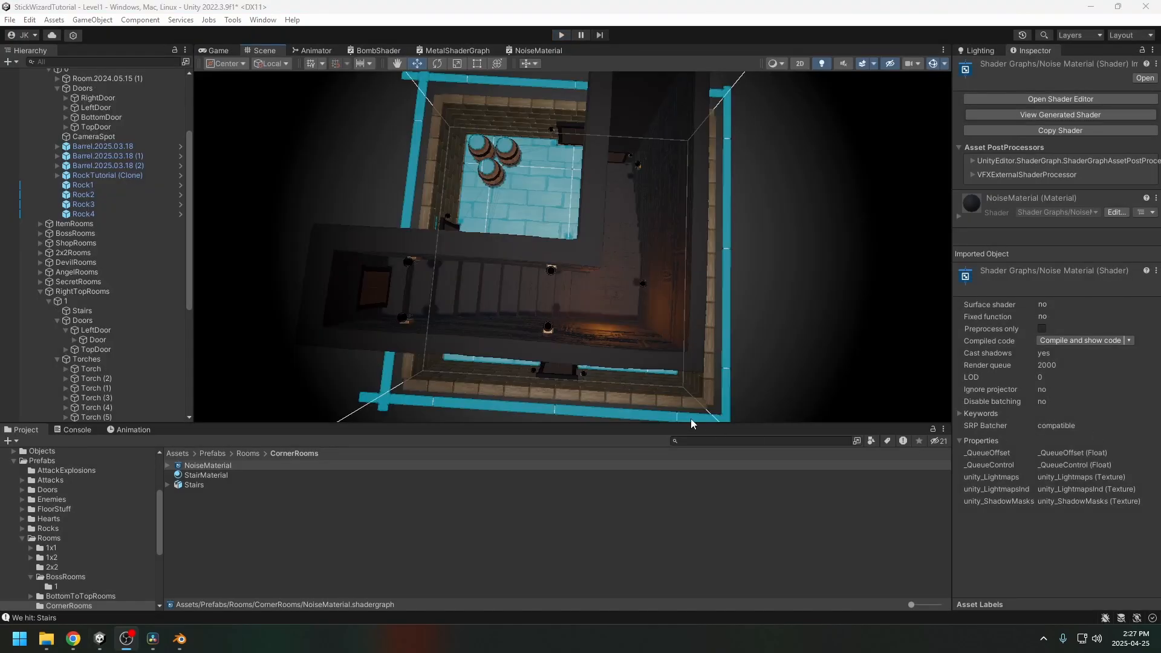
# Step: Rename the RightTopRooms object to TopLeftRooms and save the scene
pyautogui.click(486, 343)
pyautogui.press('f')
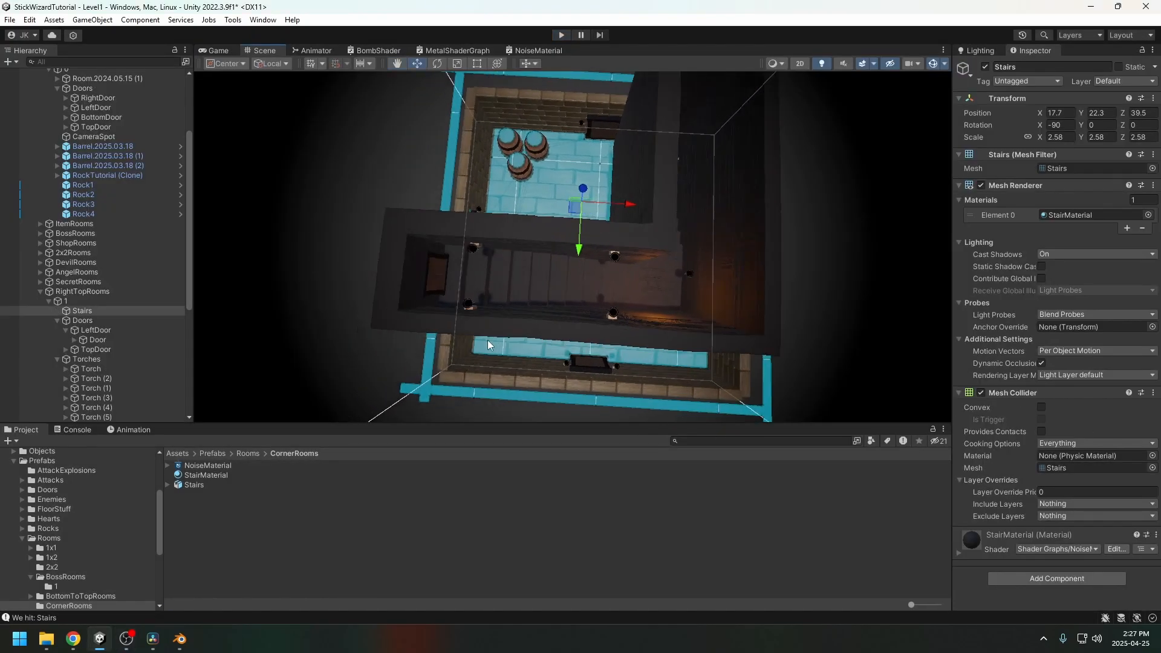
pyautogui.click(80, 291)
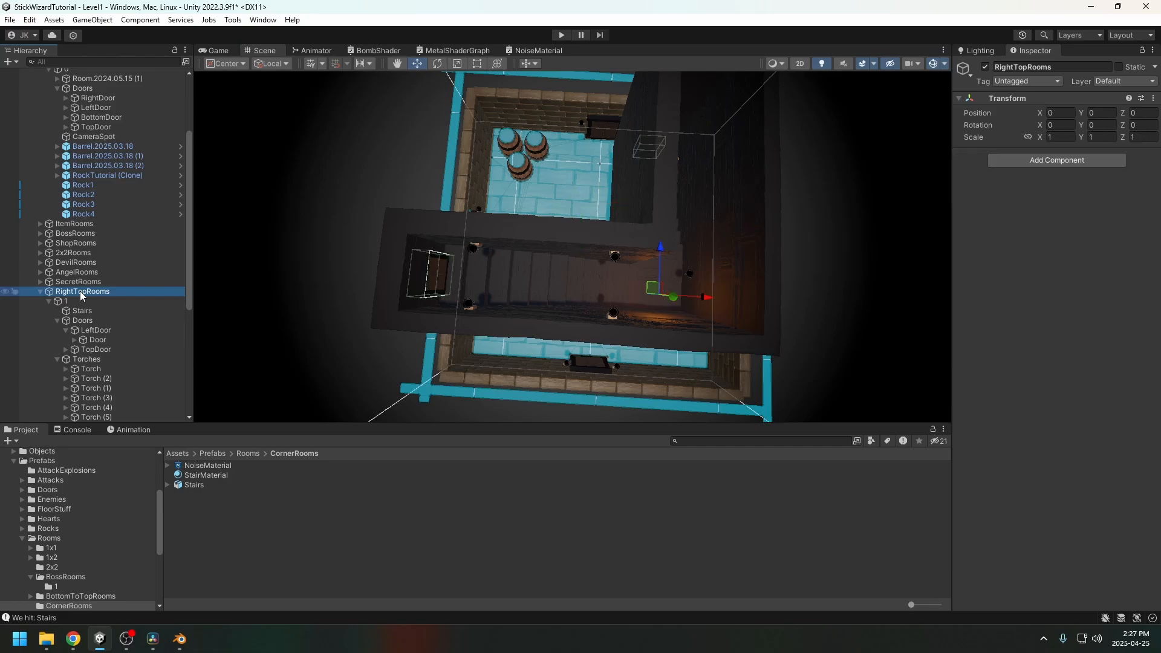
pyautogui.press('f')
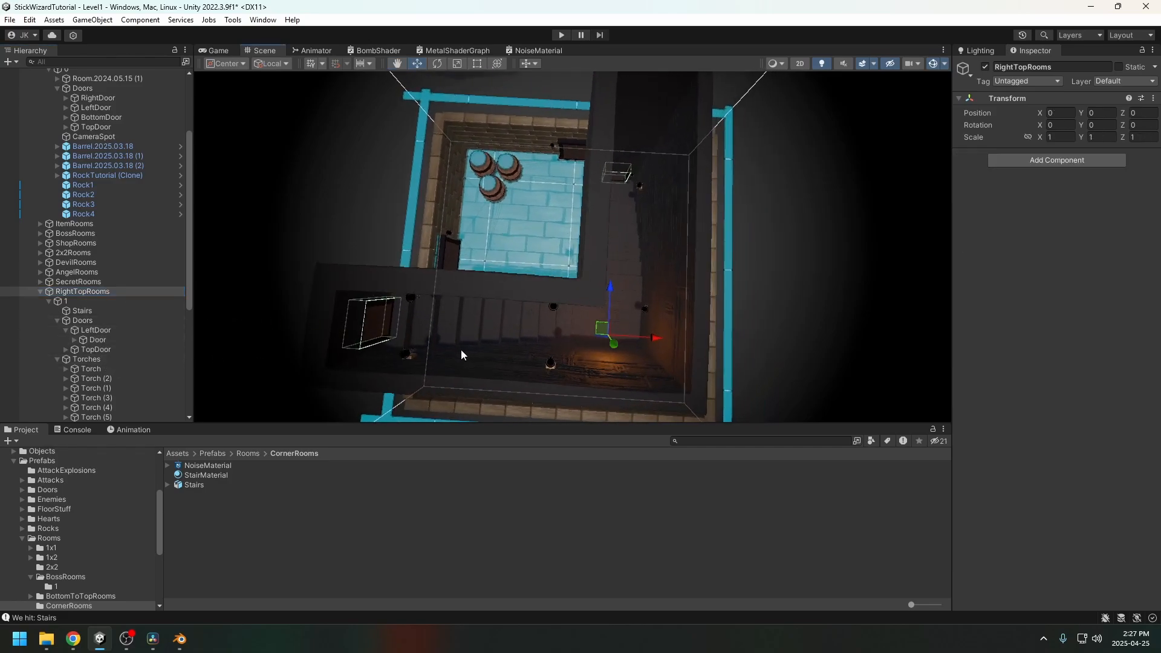
pyautogui.click(136, 293)
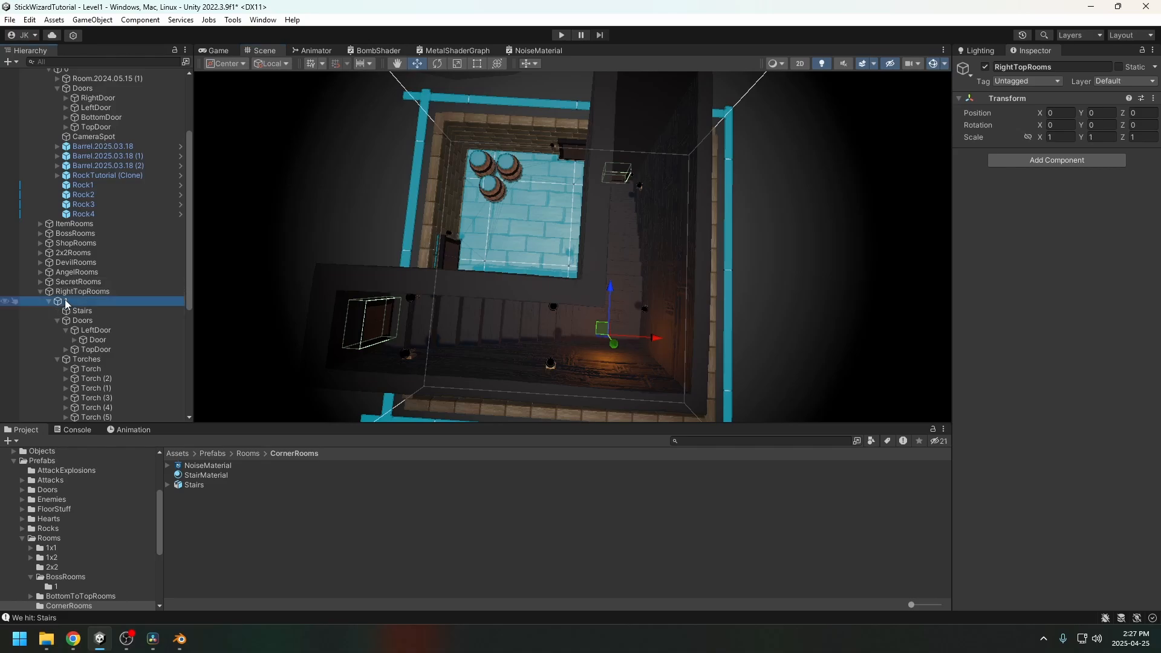
pyautogui.write('TopLeftRo')
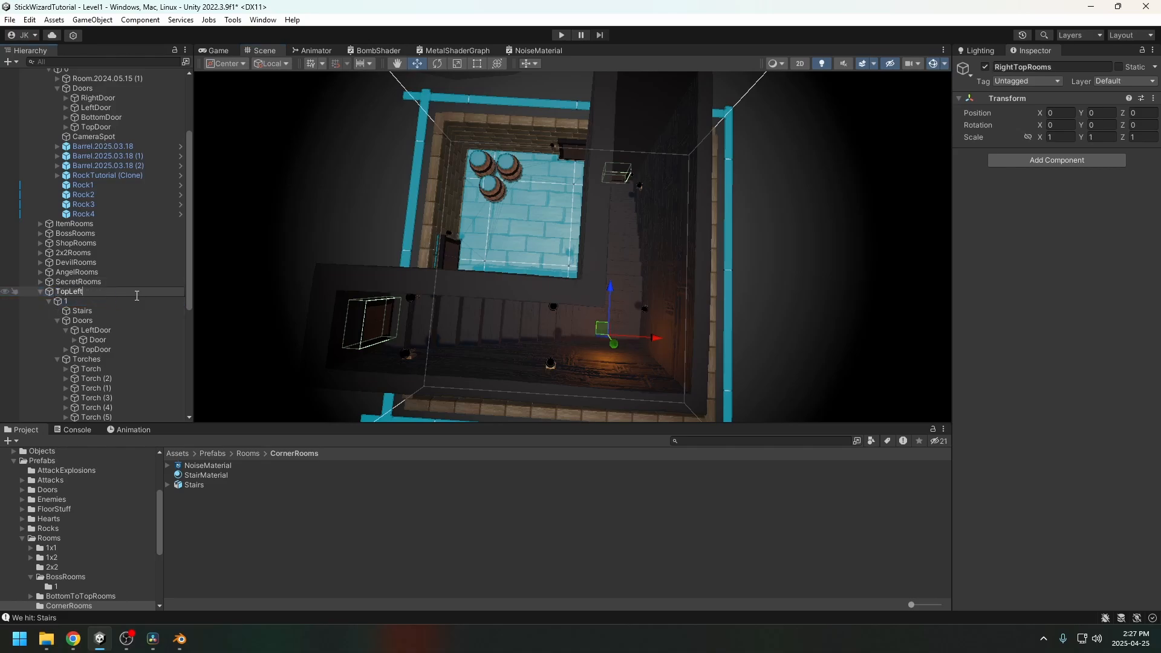
pyautogui.press('Return')
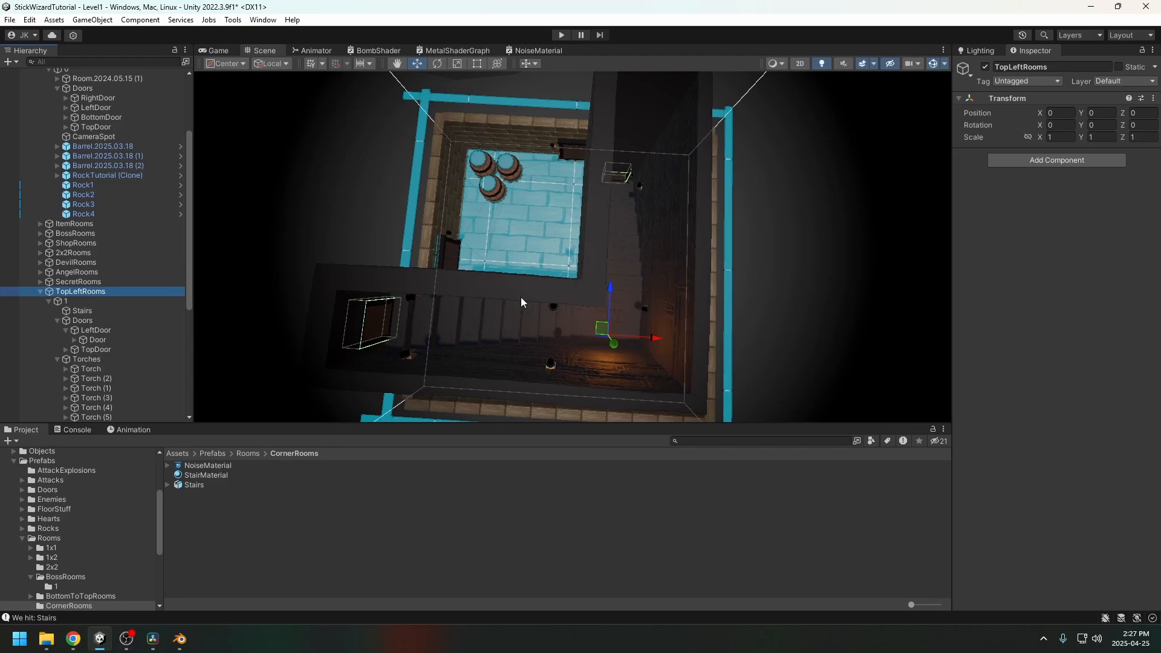
pyautogui.moveTo(571, 315); pyautogui.dragTo(494, 295, button='middle')
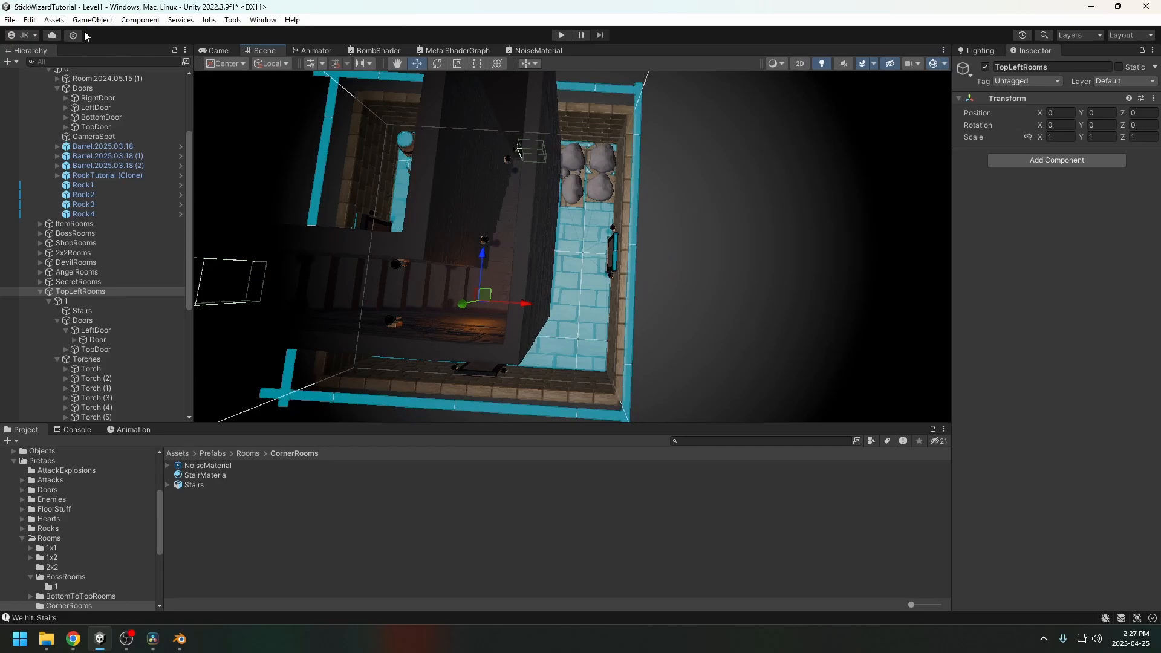
pyautogui.click(10, 19)
pyautogui.click(24, 79)
# Step: Collapse room 1 under TopLeftRooms and deactivate it in the scene
pyautogui.click(53, 305)
pyautogui.click(49, 301)
pyautogui.click(66, 301)
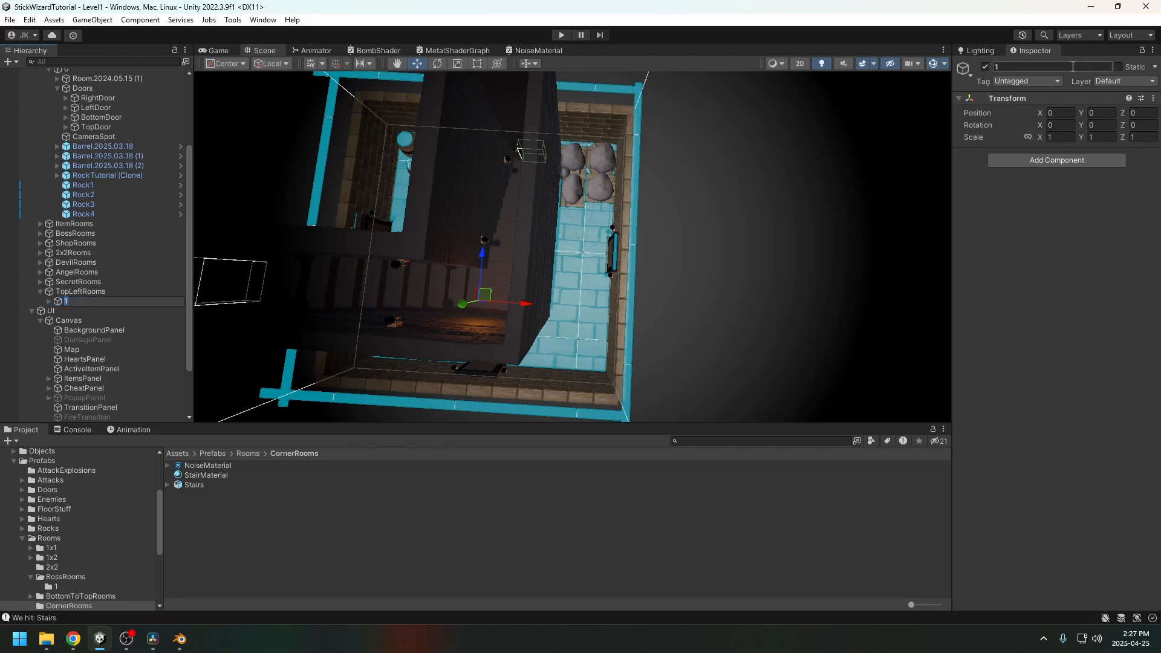
pyautogui.click(985, 67)
# Step: Open the GenerateLevel script and duplicate the LeftRightRooms else-if block directly below the original
pyautogui.click(702, 442)
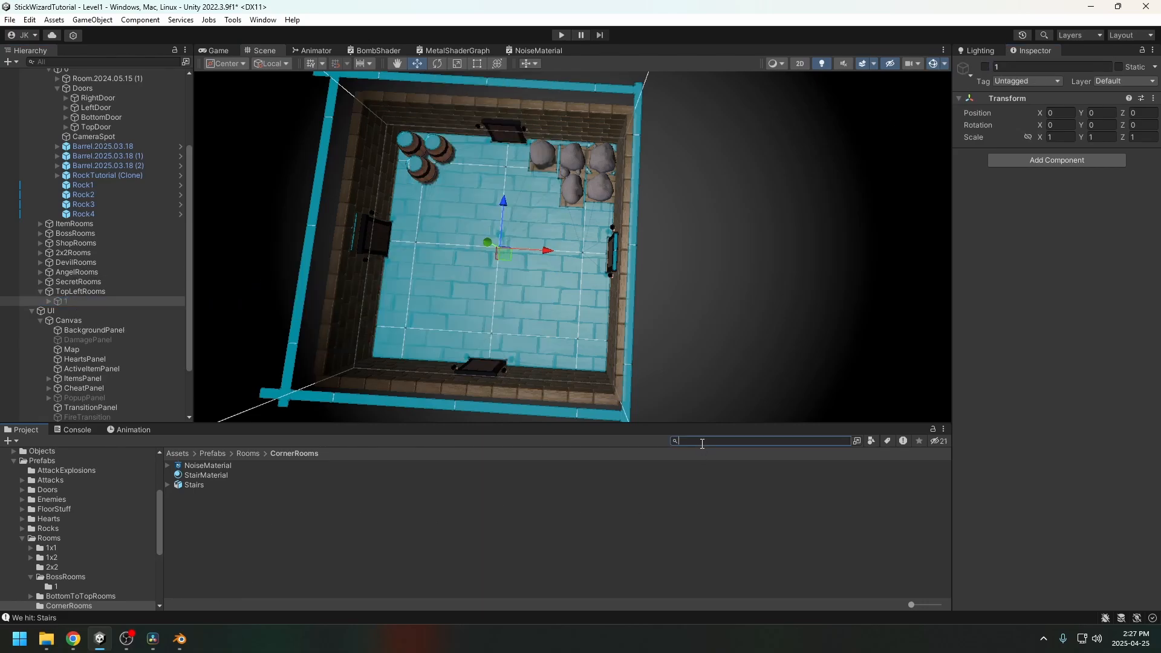
pyautogui.write('gener')
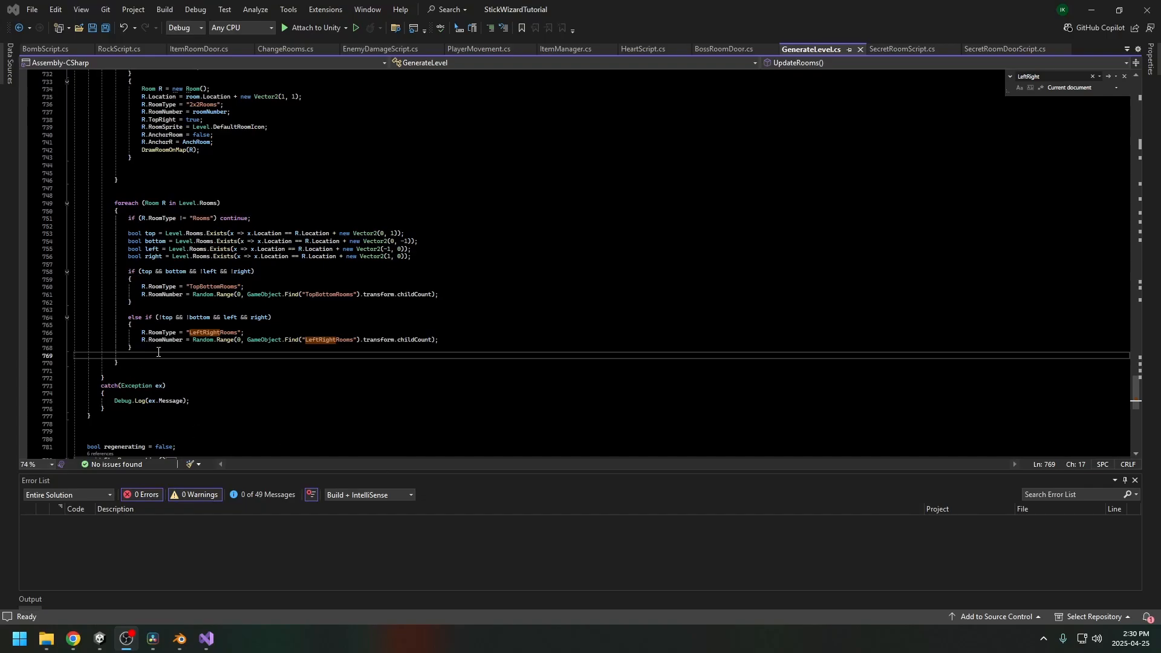
pyautogui.click(163, 341)
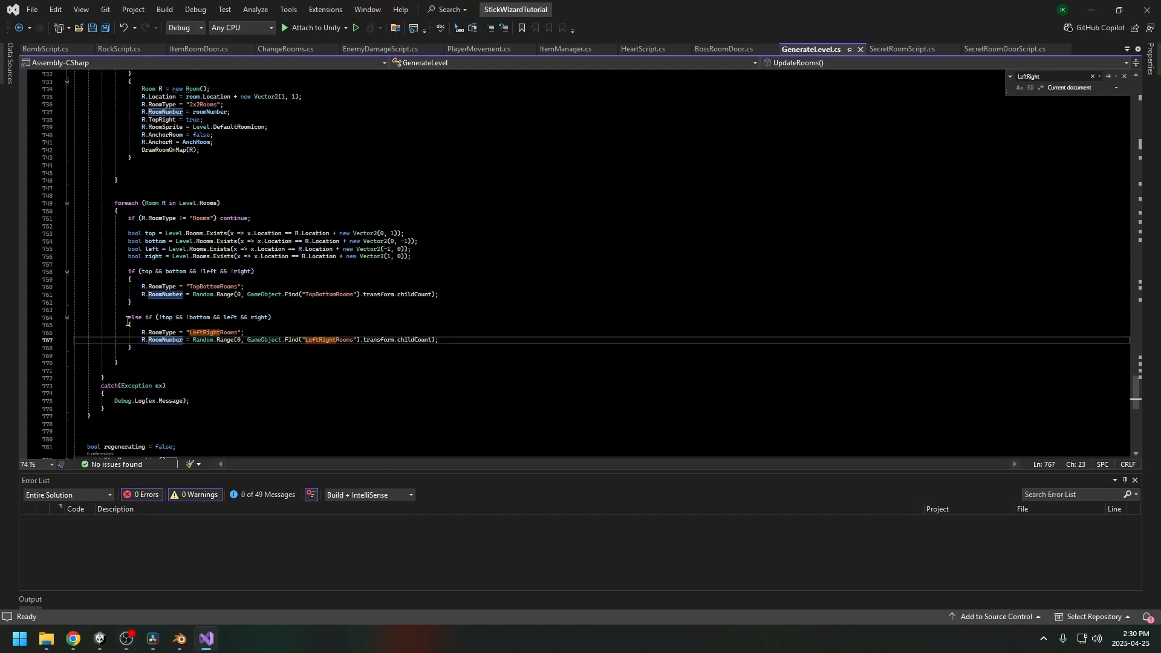
pyautogui.moveTo(128, 317); pyautogui.dragTo(145, 342)
pyautogui.click(151, 349)
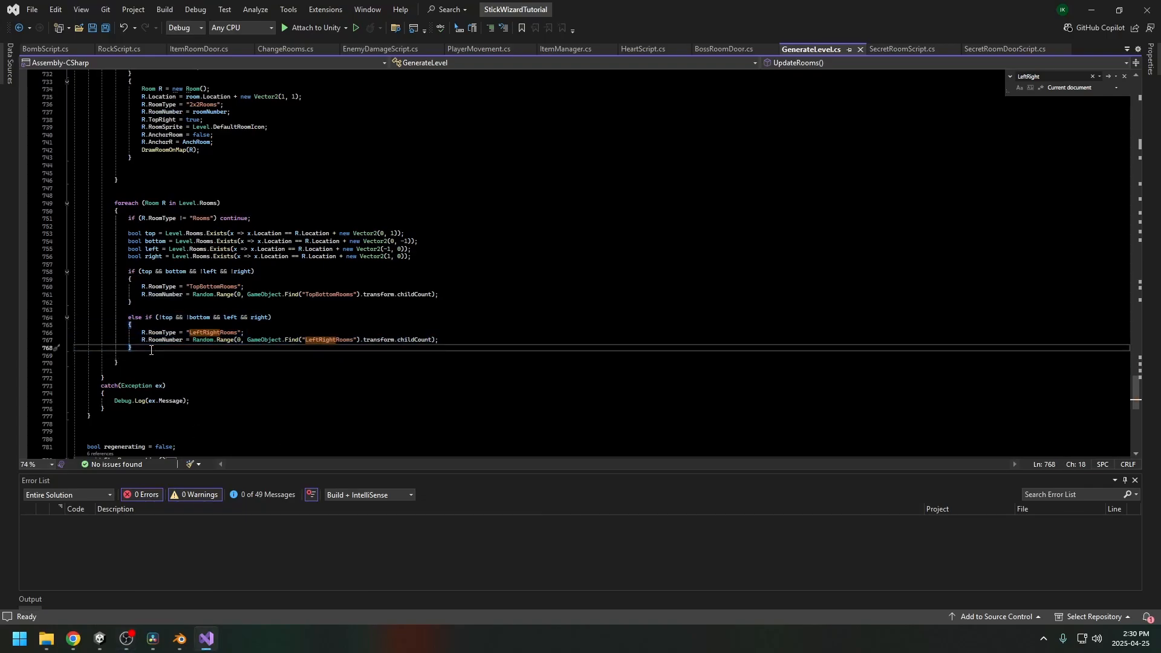
pyautogui.press('Return')
pyautogui.press('Return')
pyautogui.write('else if (!top && !bottom && left && right) {     R.RoomType = "LeftRightRooms";     R.RoomNumber = Random.Range(0, GameObject.Find("LeftRightRooms").transform.childCount); }')
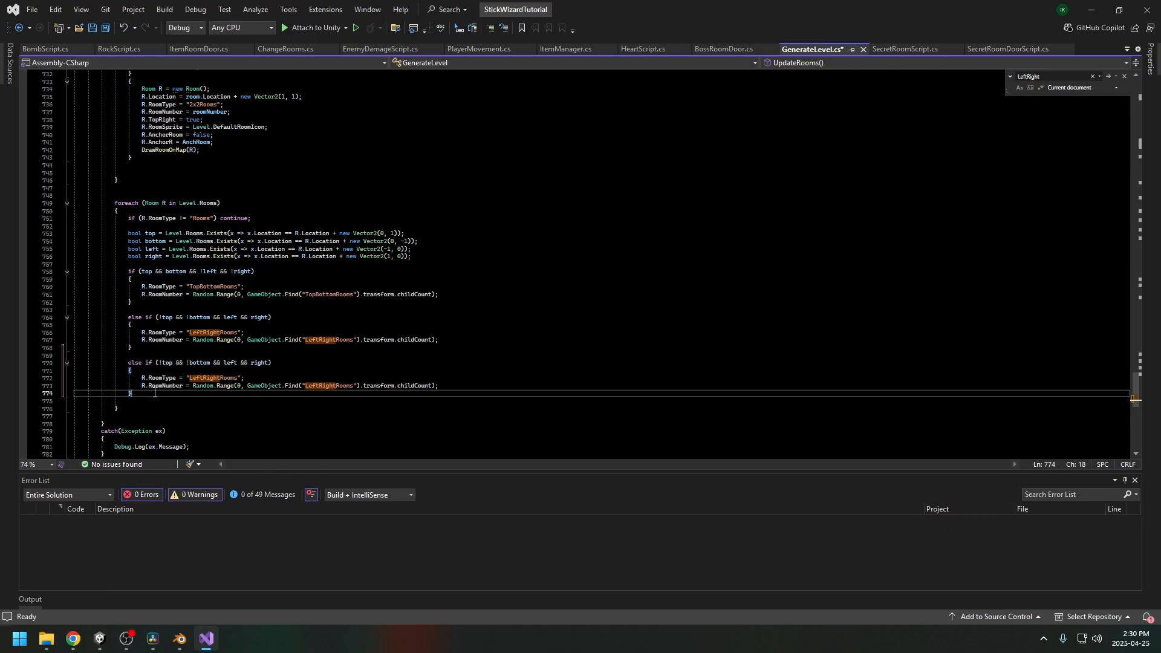
pyautogui.click(451, 385)
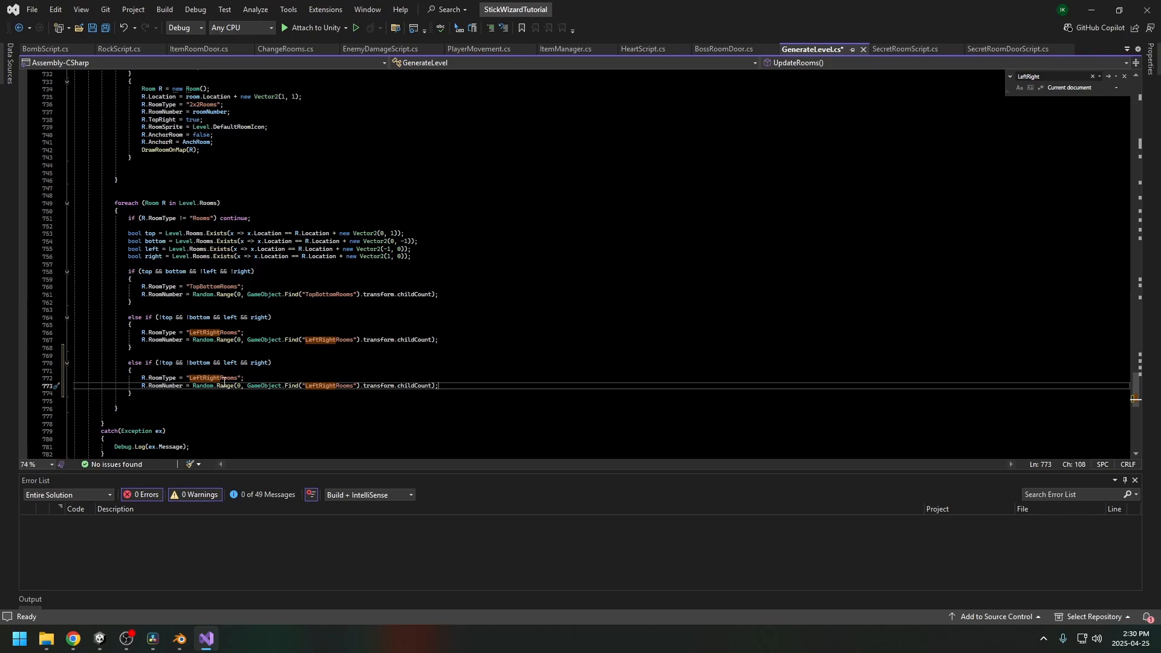
# Step: Examine the Level.Rooms neighbour checks and the fields of the Room class in Level.cs
pyautogui.click(176, 234)
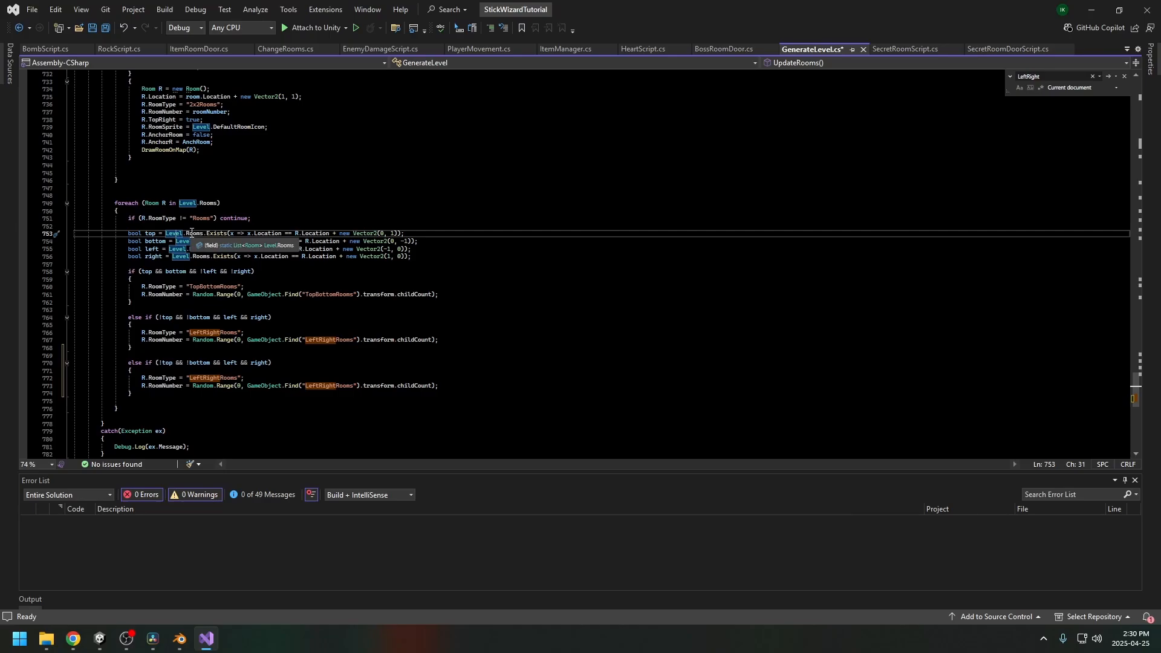
pyautogui.doubleClick(194, 234)
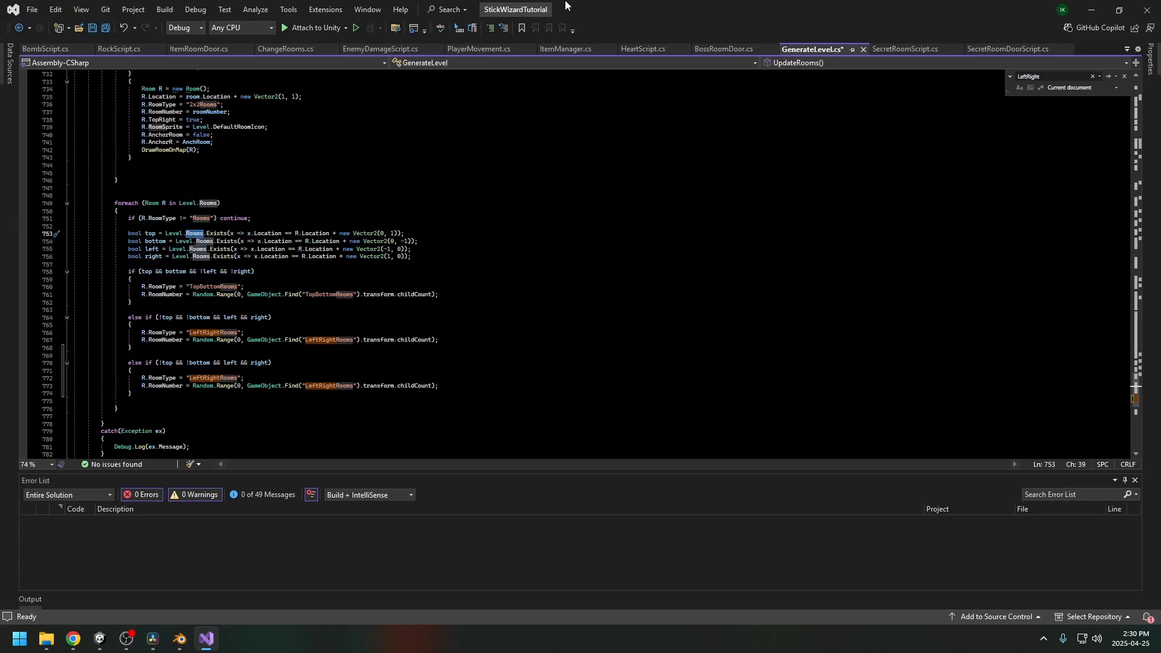
pyautogui.click(1126, 50)
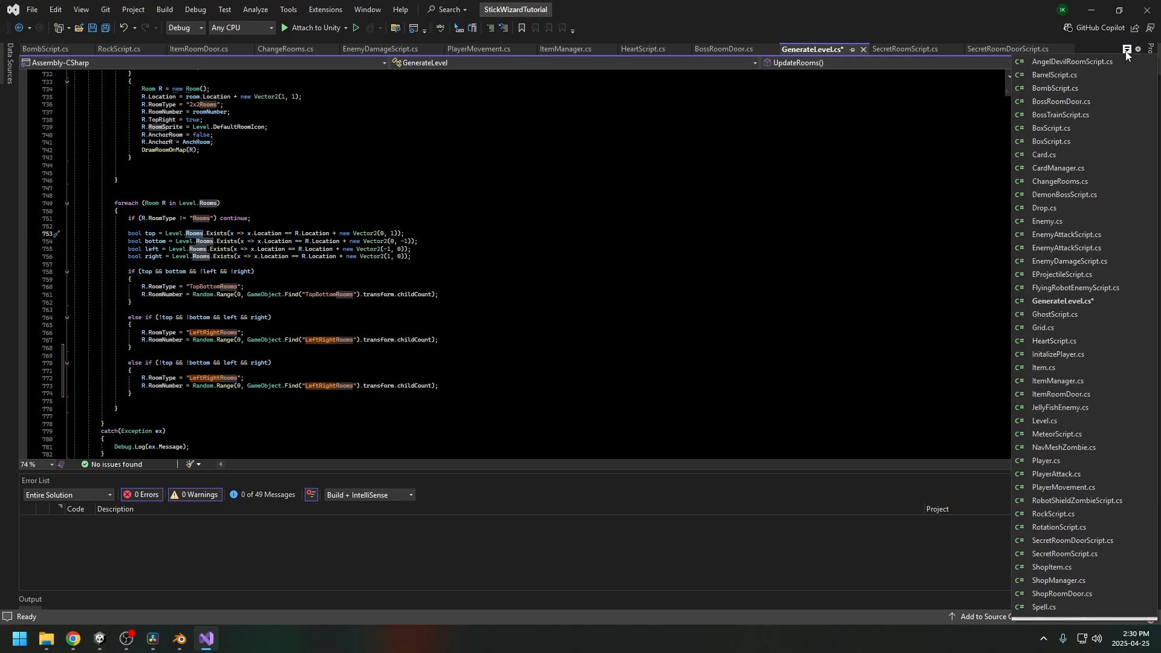
pyautogui.click(1050, 423)
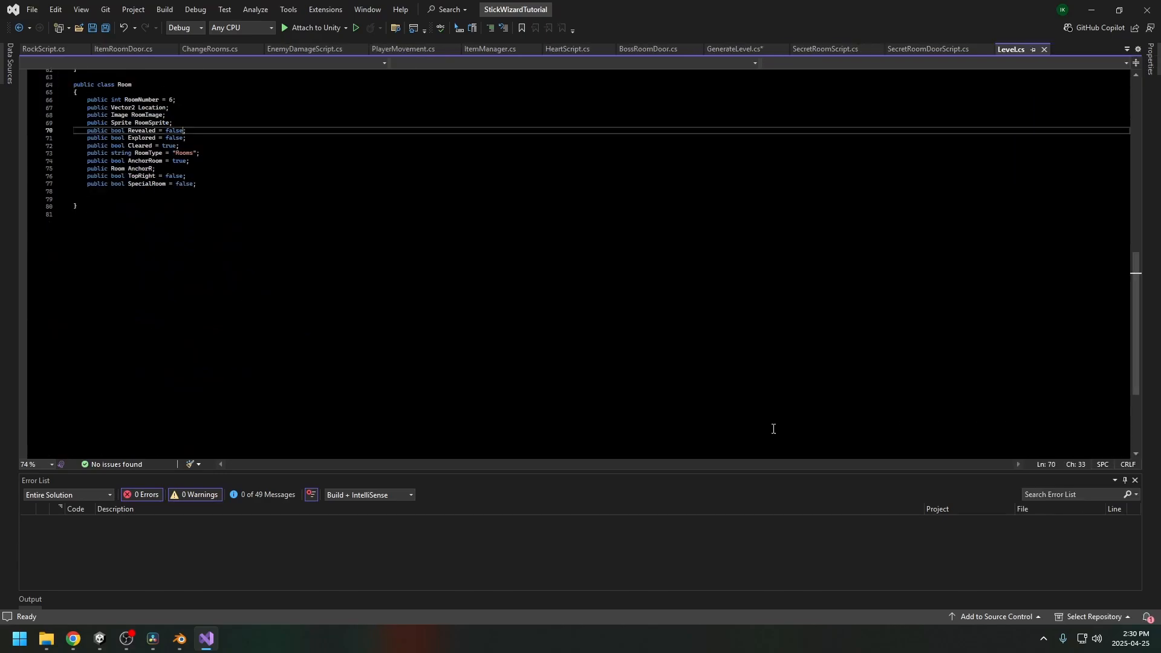
pyautogui.scroll(3, 181, 242)
pyautogui.doubleClick(140, 174)
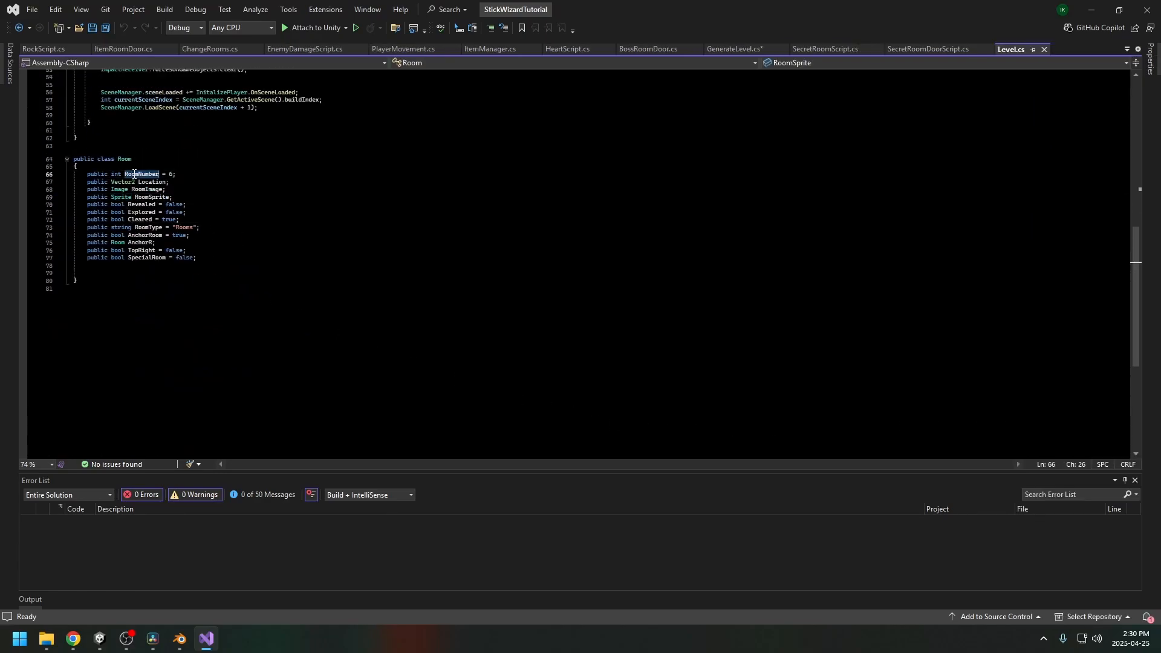
pyautogui.doubleClick(151, 182)
pyautogui.doubleClick(148, 191)
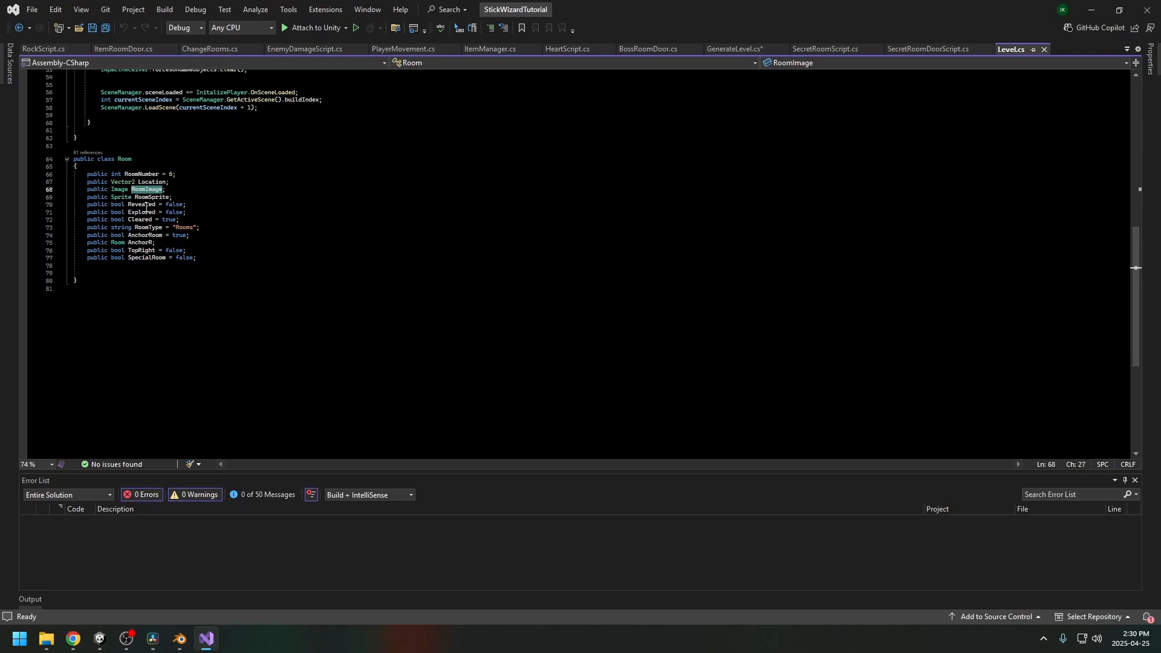
pyautogui.doubleClick(142, 204)
pyautogui.doubleClick(141, 213)
pyautogui.moveTo(209, 258); pyautogui.dragTo(76, 161)
pyautogui.click(191, 205)
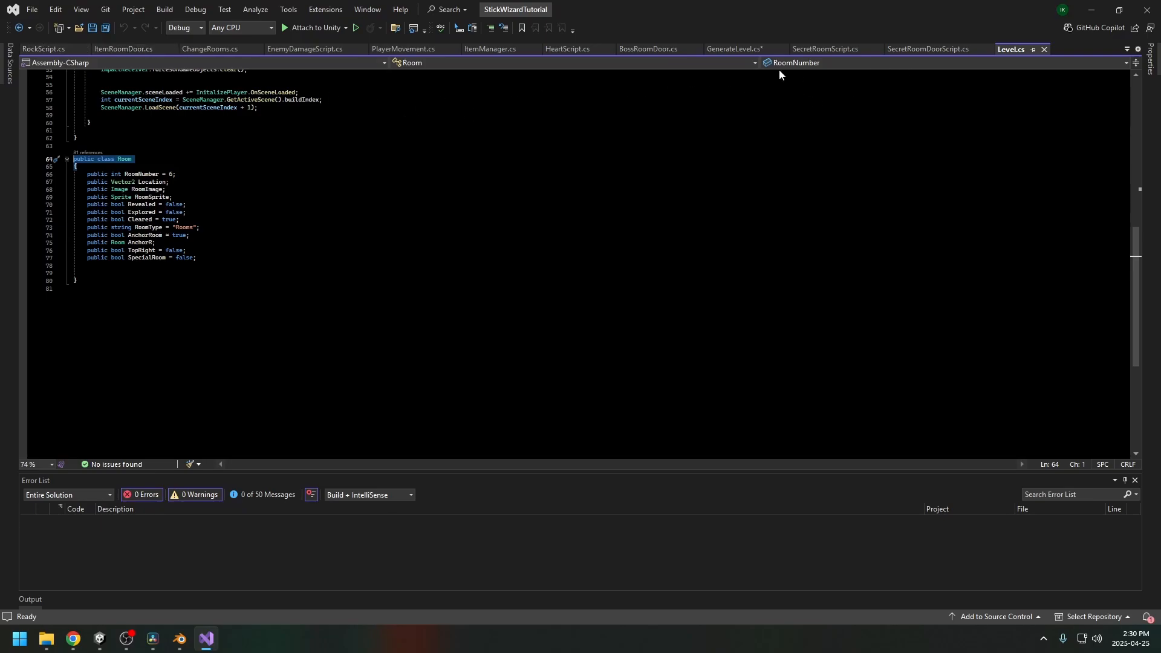
# Step: Return to GenerateLevel.cs and set the duplicated block's RoomType to "TopLeftRooms"
pyautogui.click(735, 49)
pyautogui.click(160, 363)
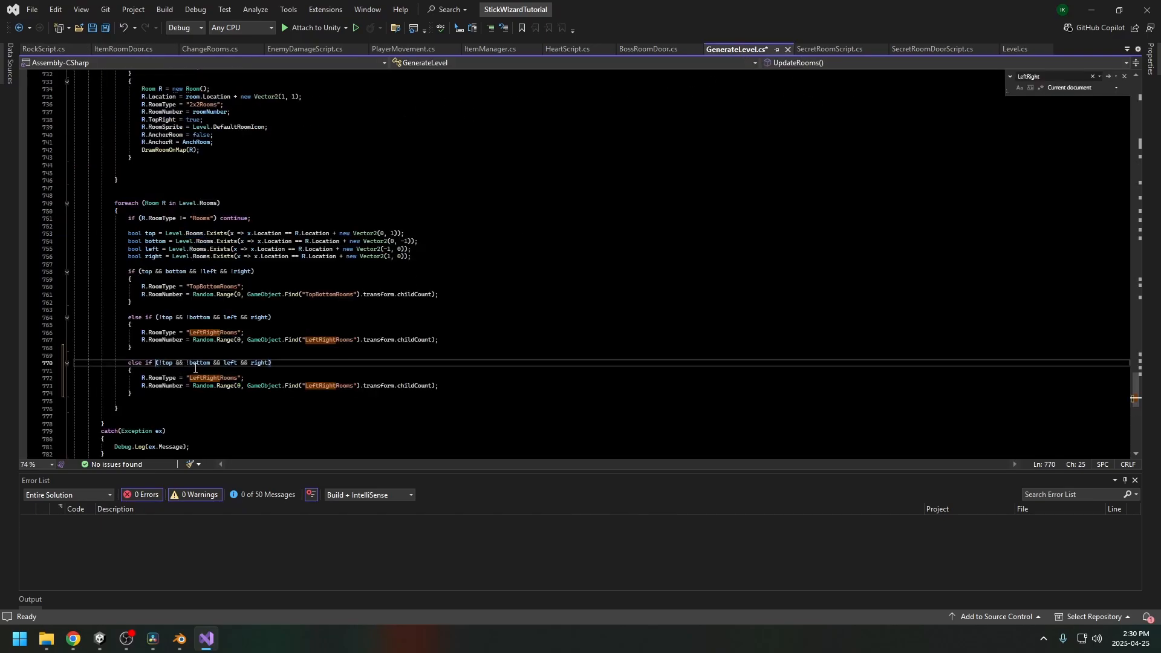
pyautogui.scroll(-3, 209, 365)
pyautogui.doubleClick(216, 312)
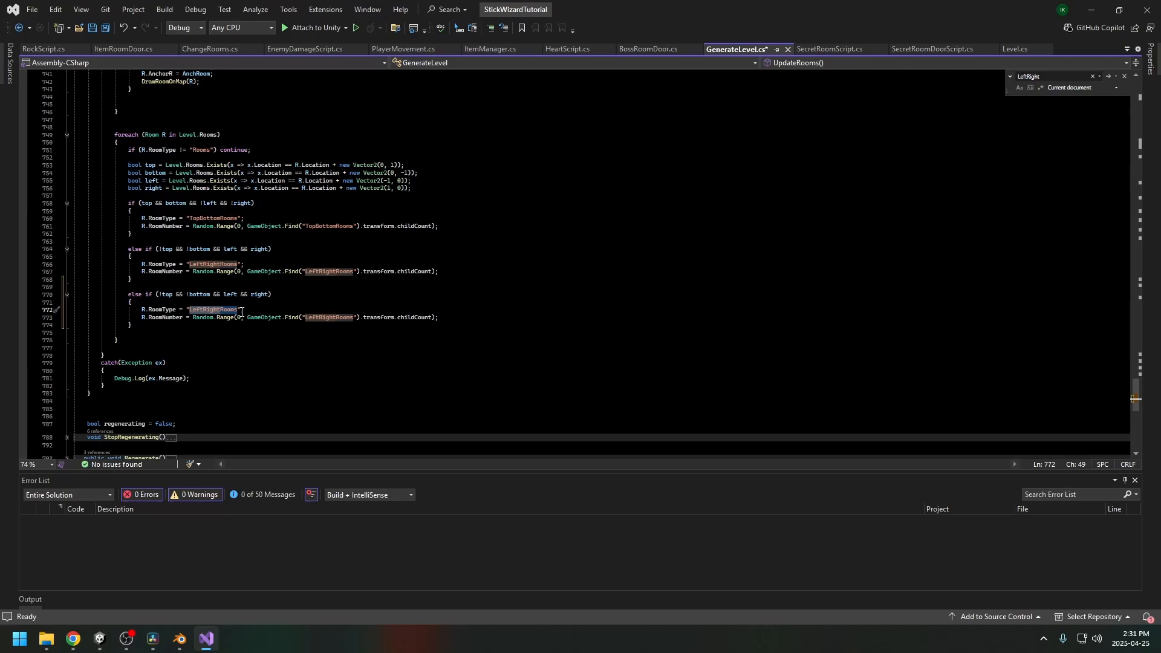
pyautogui.moveTo(598, 14); pyautogui.dragTo(705, 85)
pyautogui.scroll(2, 85, 301)
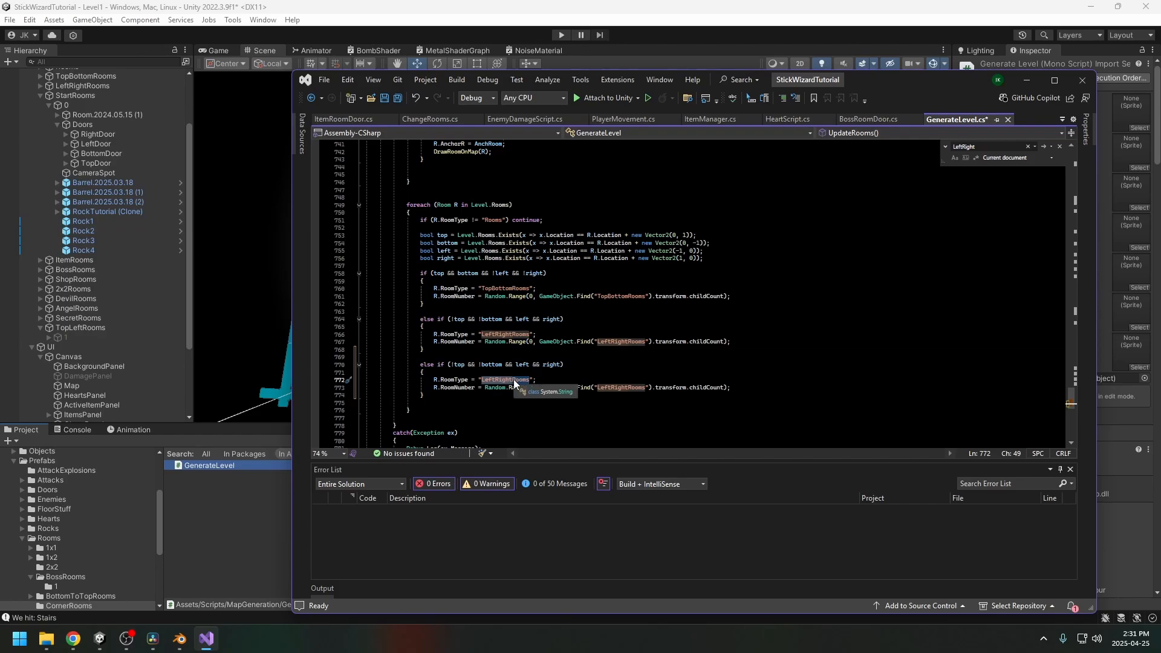
pyautogui.write('Top')
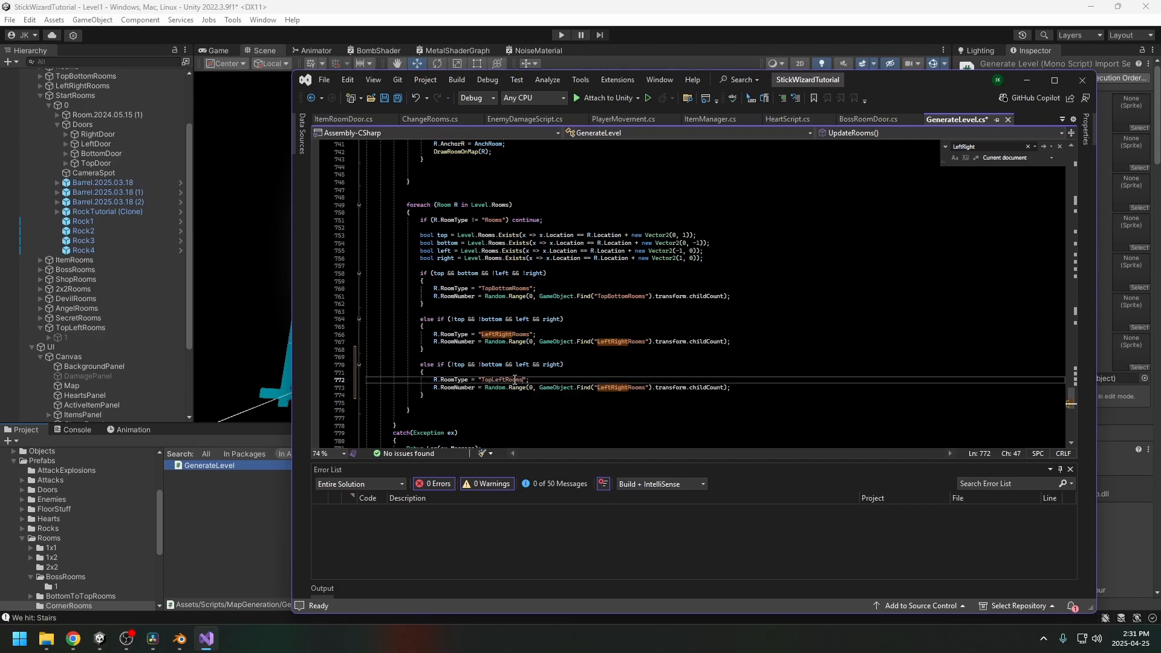
# Step: Change the duplicated else-if condition to top && !bottom && left && !right
pyautogui.click(450, 364)
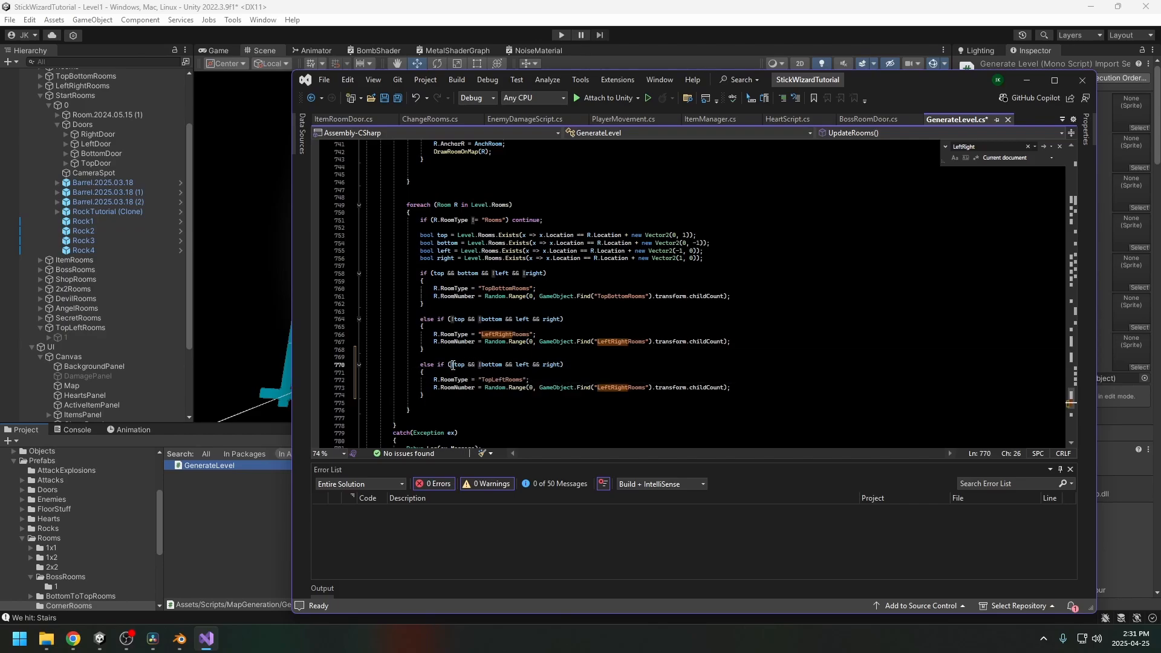
pyautogui.press('Delete')
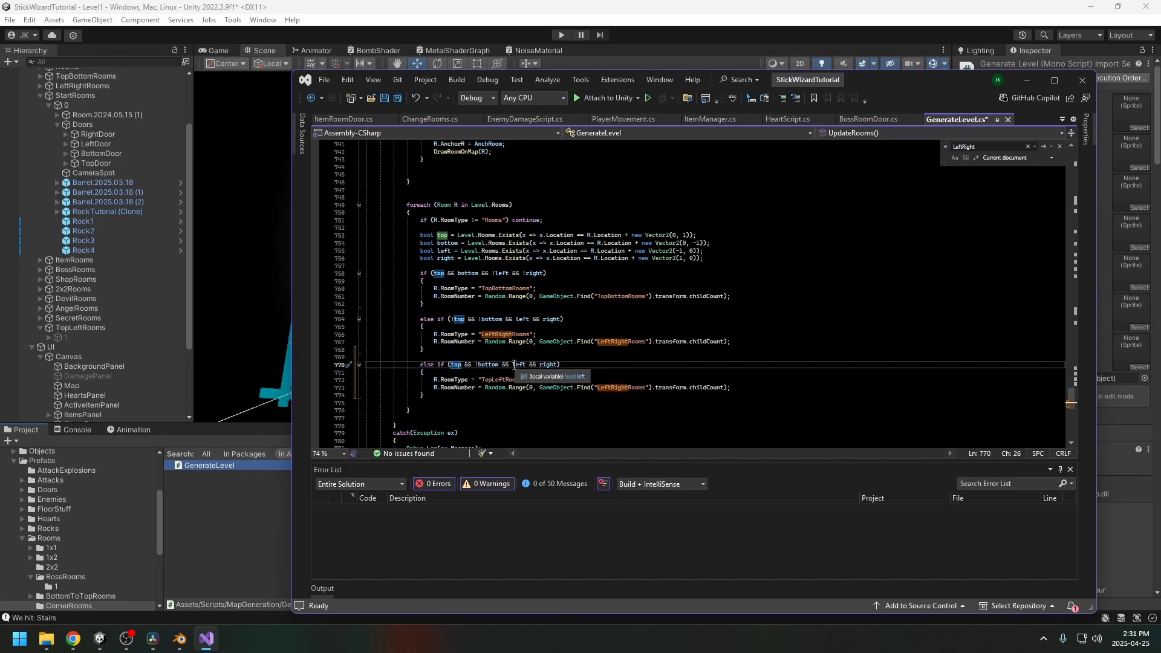
pyautogui.click(513, 364)
pyautogui.click(541, 364)
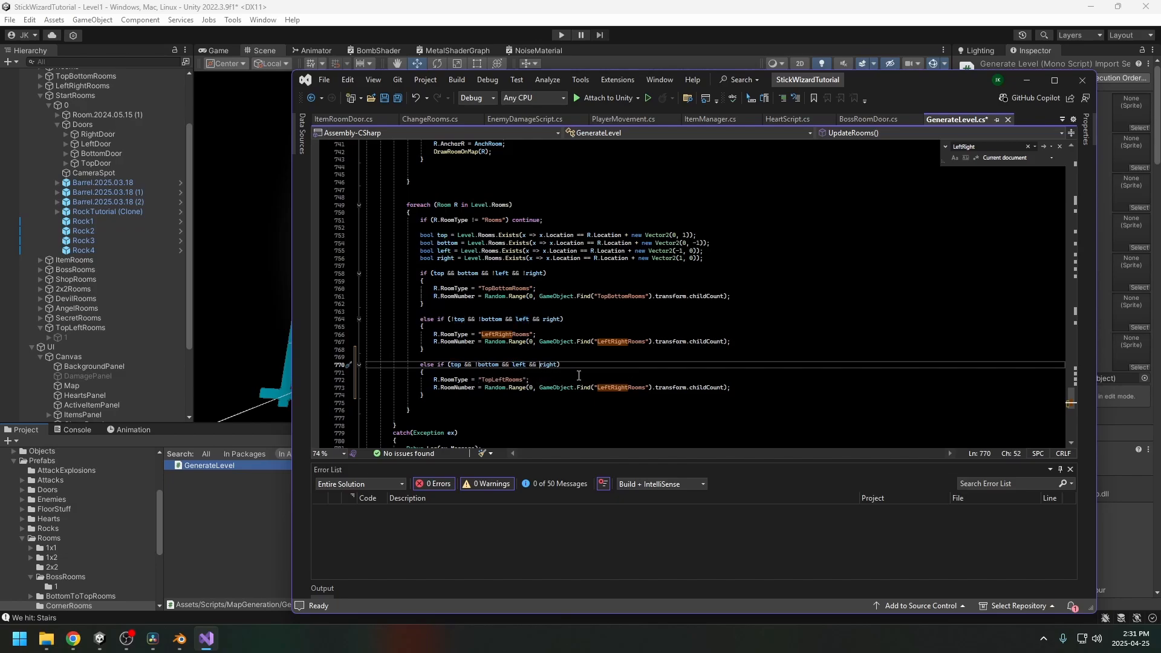
pyautogui.write('!')
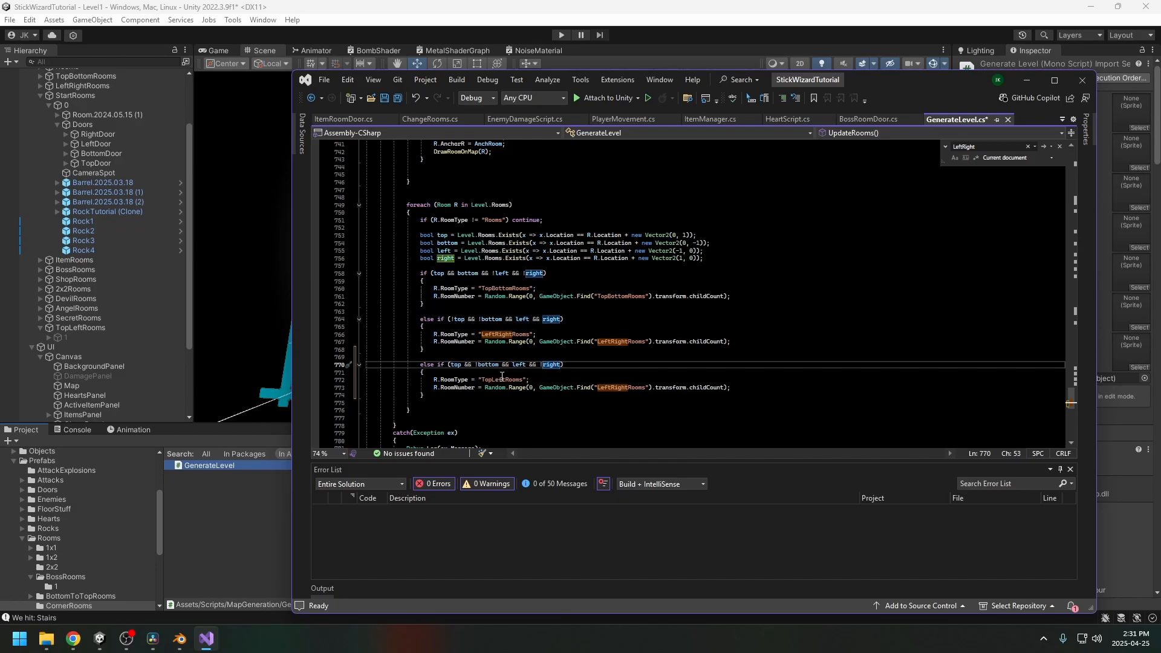
# Step: Replace LeftRightRooms with TopLeftRooms in the duplicated block's GameObject.Find call and save the script
pyautogui.click(502, 372)
pyautogui.scroll(-1, 529, 422)
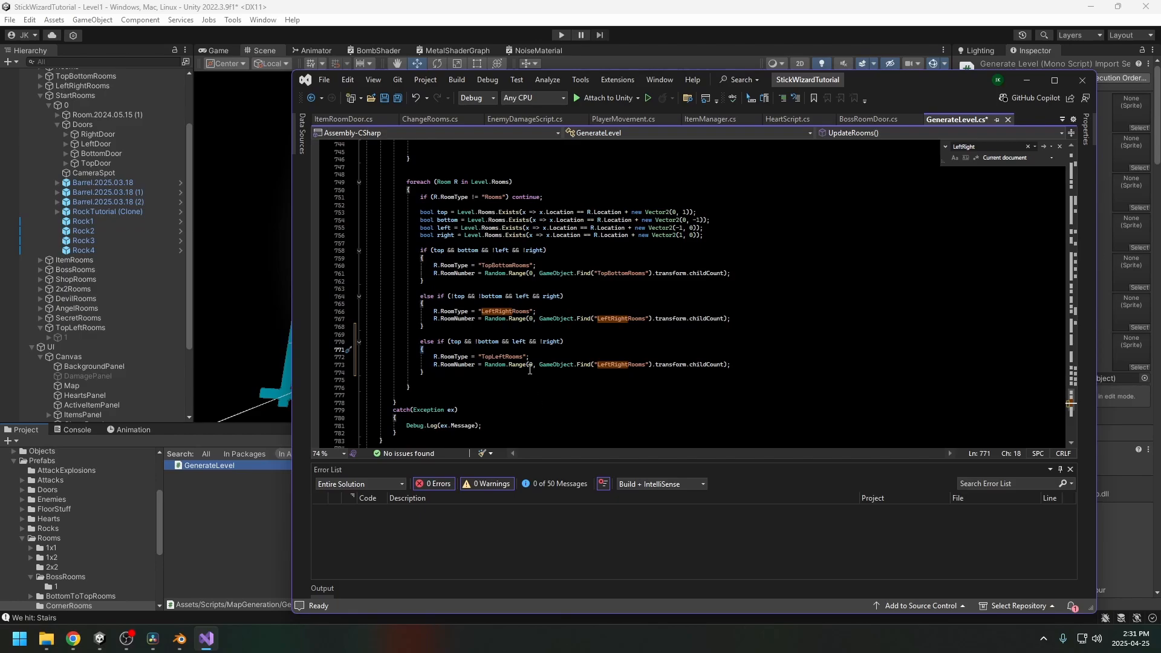
pyautogui.doubleClick(493, 356)
pyautogui.hotkey('ctrl', 'c')
pyautogui.doubleClick(621, 365)
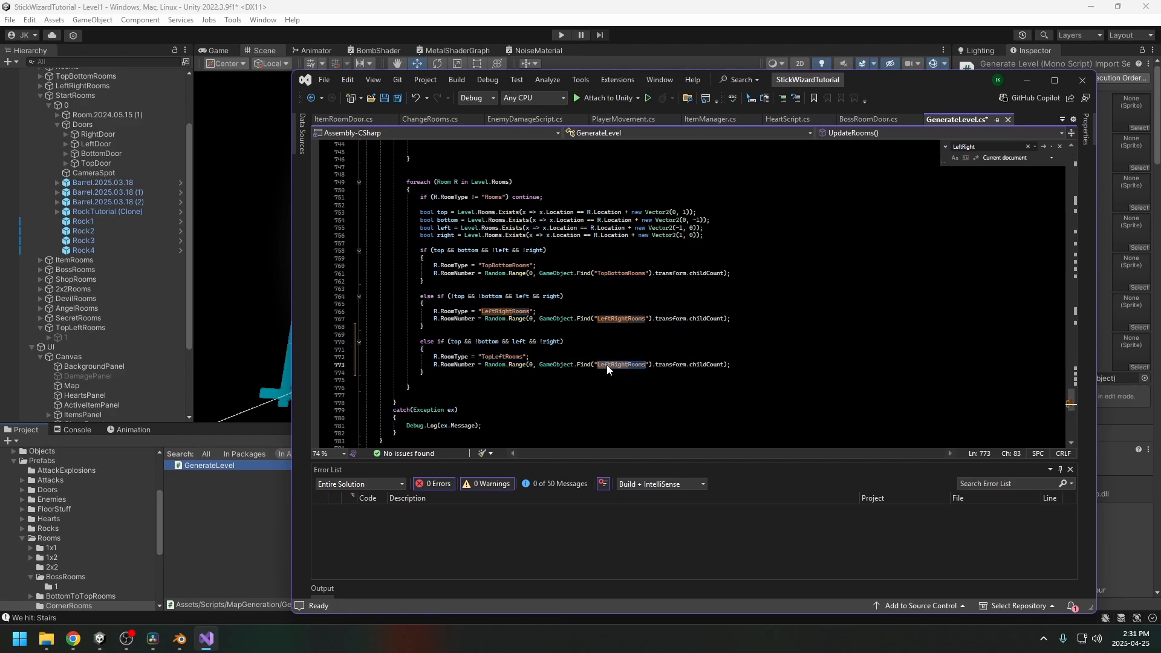
pyautogui.hotkey('ctrl', 'v')
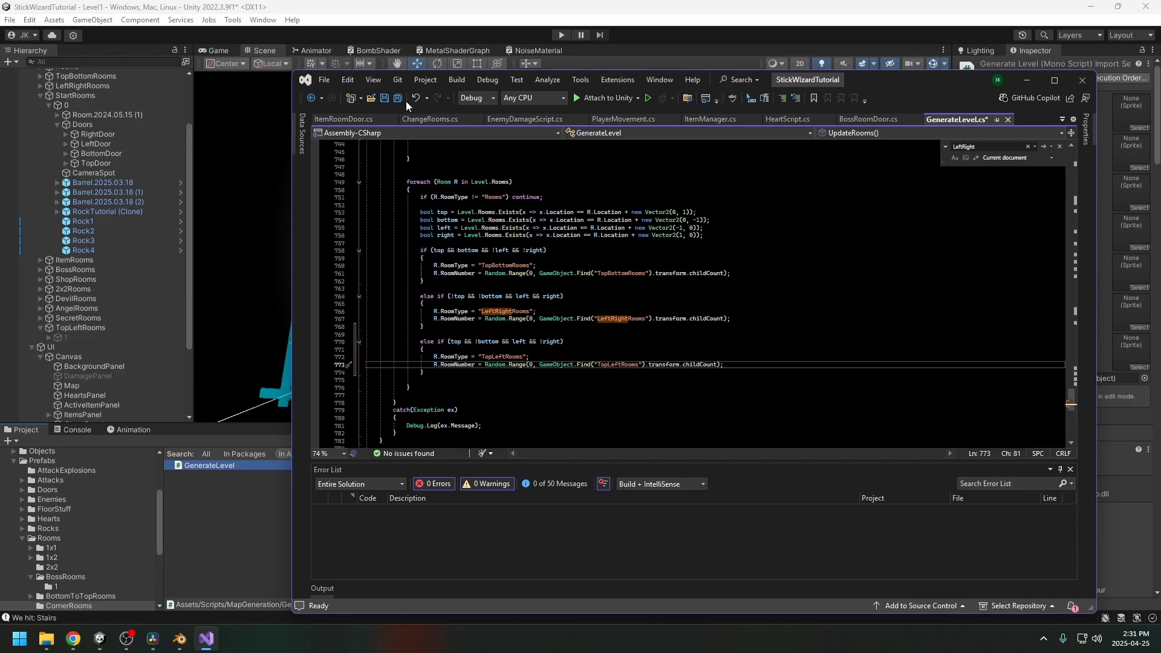
pyautogui.hotkey('ctrl', 's')
pyautogui.click(509, 341)
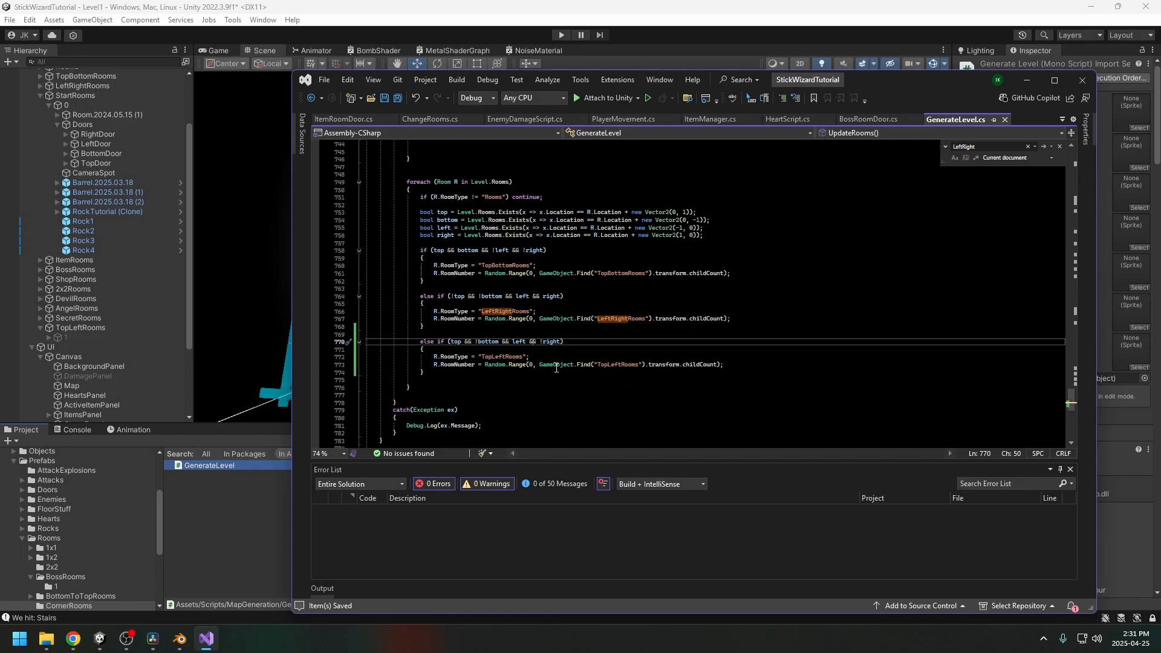
pyautogui.moveTo(413, 337); pyautogui.dragTo(474, 376)
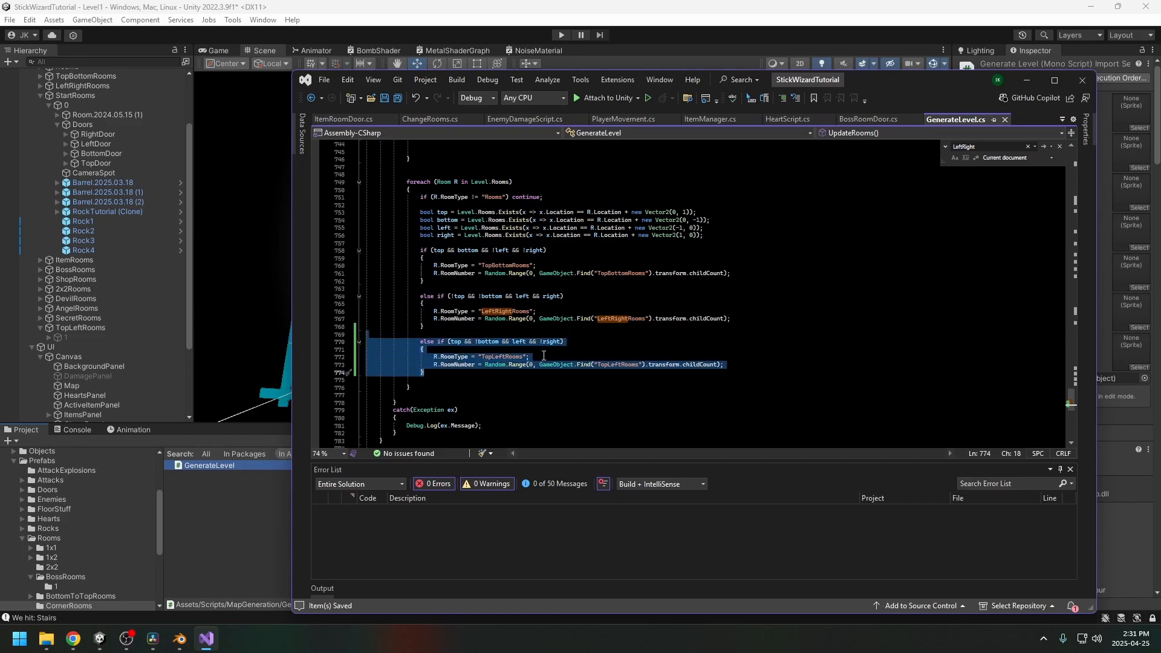
pyautogui.click(397, 97)
# Step: Play-test the level in Unity with God Mode on, leaving the start room through its top door
pyautogui.click(555, 35)
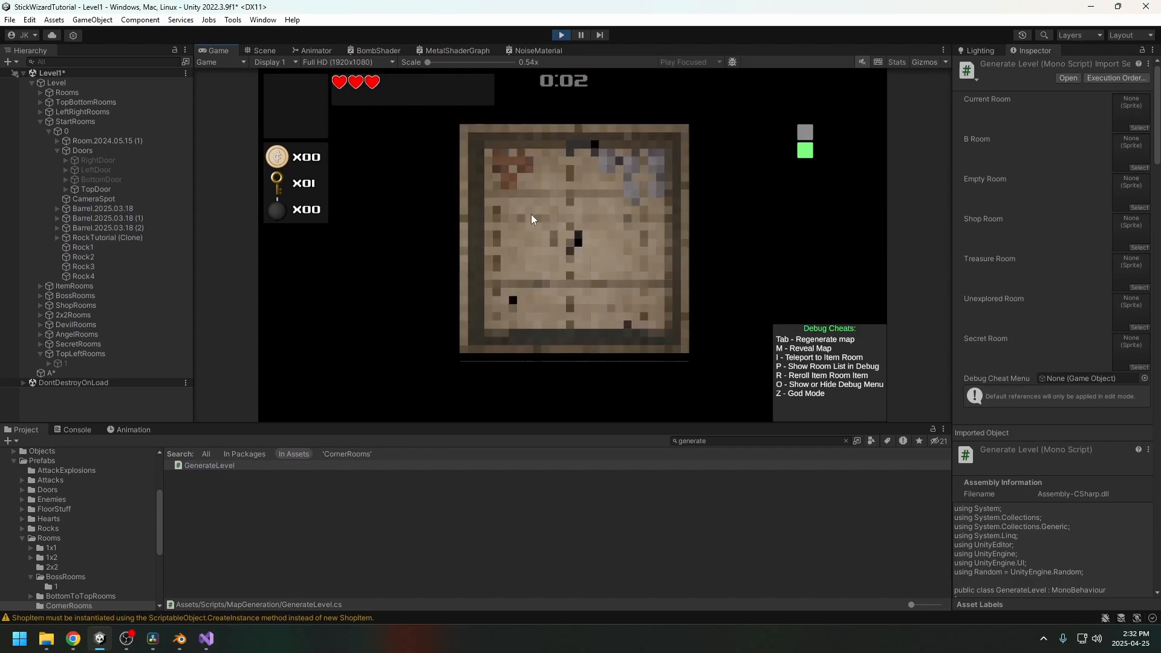
pyautogui.press('z')
pyautogui.press('w')
pyautogui.press('a')
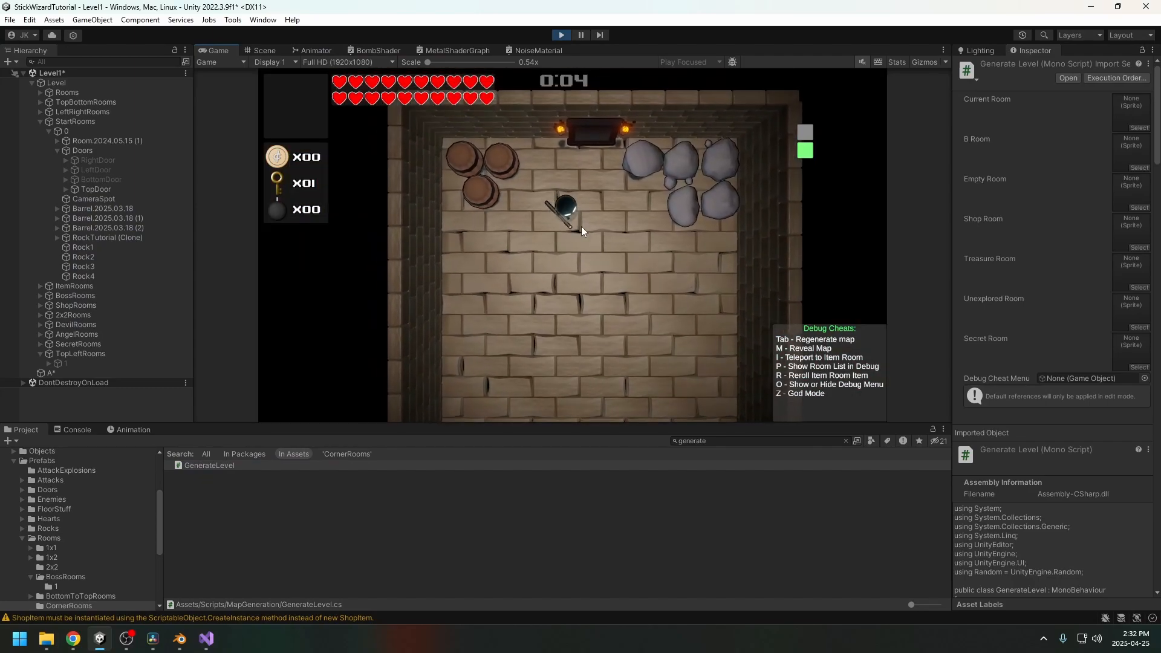
pyautogui.press('w')
pyautogui.press('a')
pyautogui.moveTo(591, 182)
pyautogui.mouseDown()
pyautogui.moveTo(611, 144)
pyautogui.moveTo(648, 171)
pyautogui.moveTo(597, 161)
pyautogui.mouseUp()
pyautogui.press('s')
pyautogui.press('d')
pyautogui.press('a')
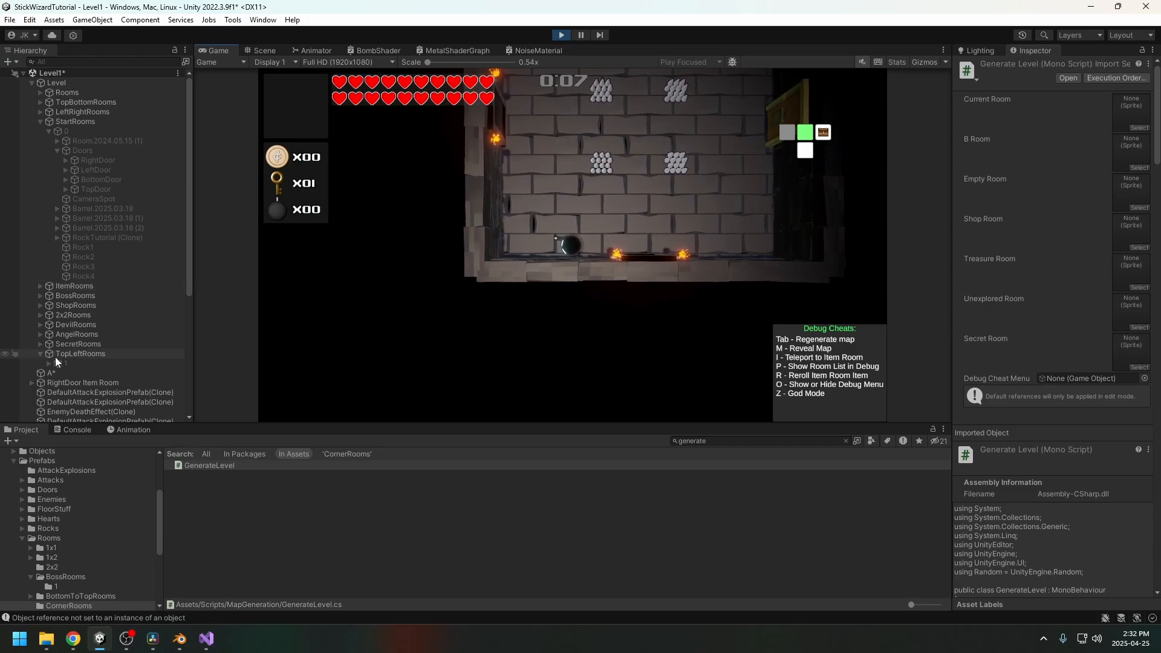
# Step: Shoot and move the player toward the left door of the room above the start room
pyautogui.click(629, 143)
pyautogui.press('w')
pyautogui.press('a')
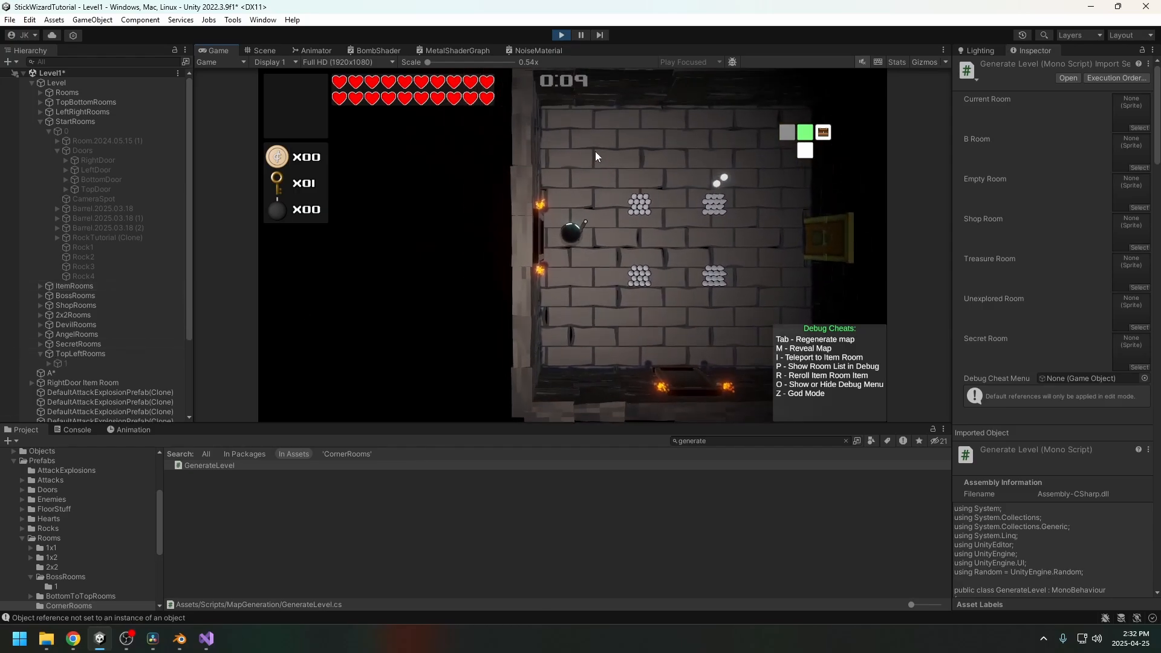
pyautogui.click(499, 215)
pyautogui.press('a')
pyautogui.press('w')
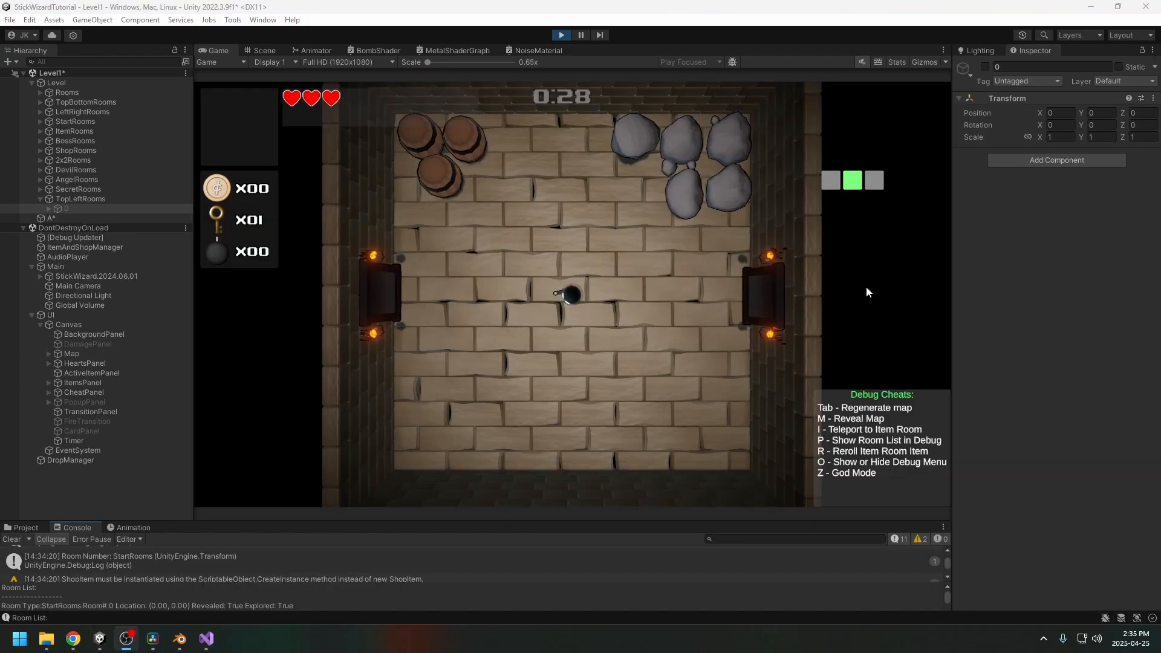
# Step: Enlarge the Console to show more of the room list, and take the player through the right door into the stair room
pyautogui.click(602, 328)
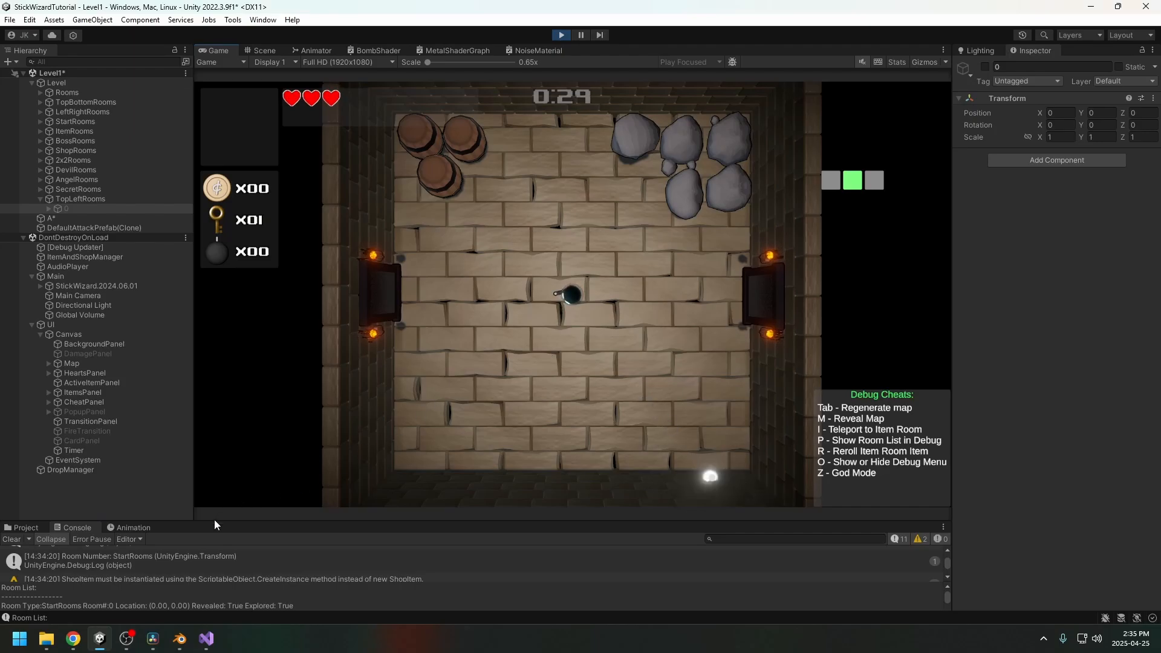
pyautogui.moveTo(217, 523)
pyautogui.mouseDown()
pyautogui.moveTo(244, 348)
pyautogui.moveTo(248, 419)
pyautogui.mouseUp()
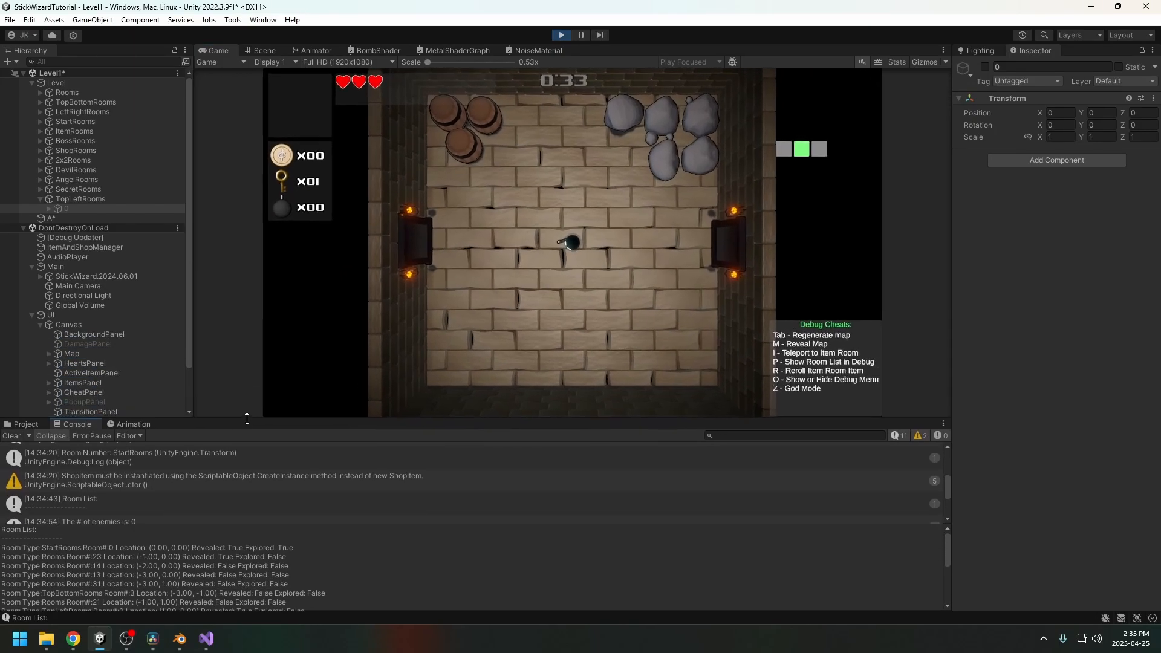
pyautogui.click(655, 292)
pyautogui.press('d')
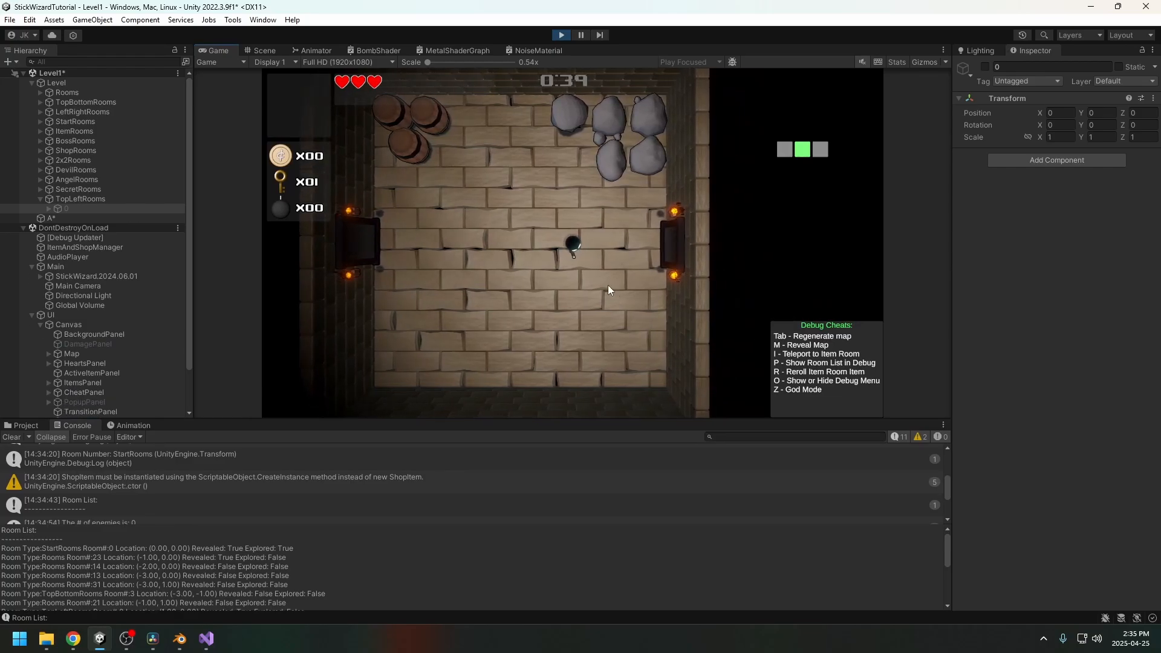
pyautogui.press('d')
pyautogui.press('d')
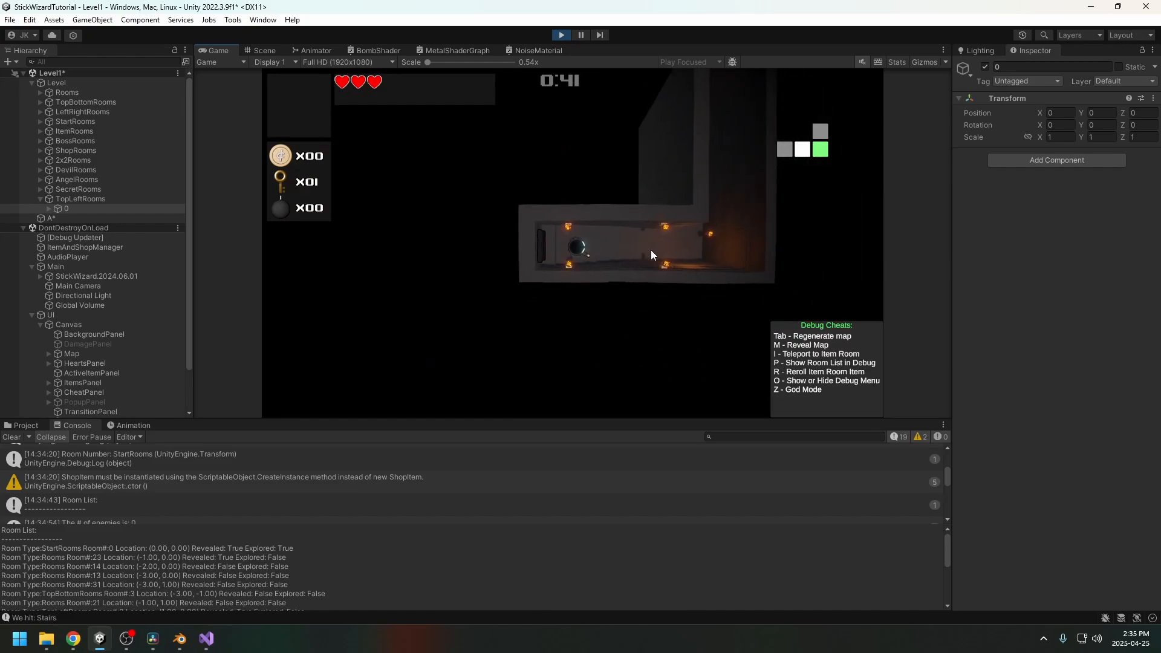
# Step: Walk the player down the corner stairs toward the top door and back to the landing
pyautogui.press('d')
pyautogui.press('w')
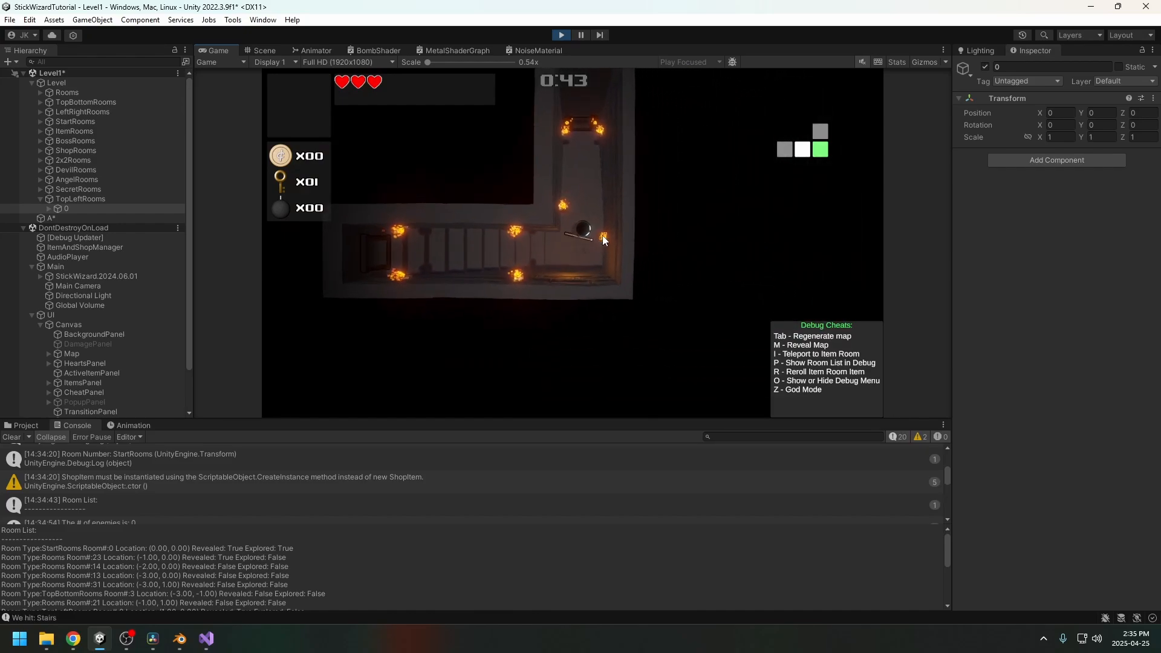
pyautogui.press('s')
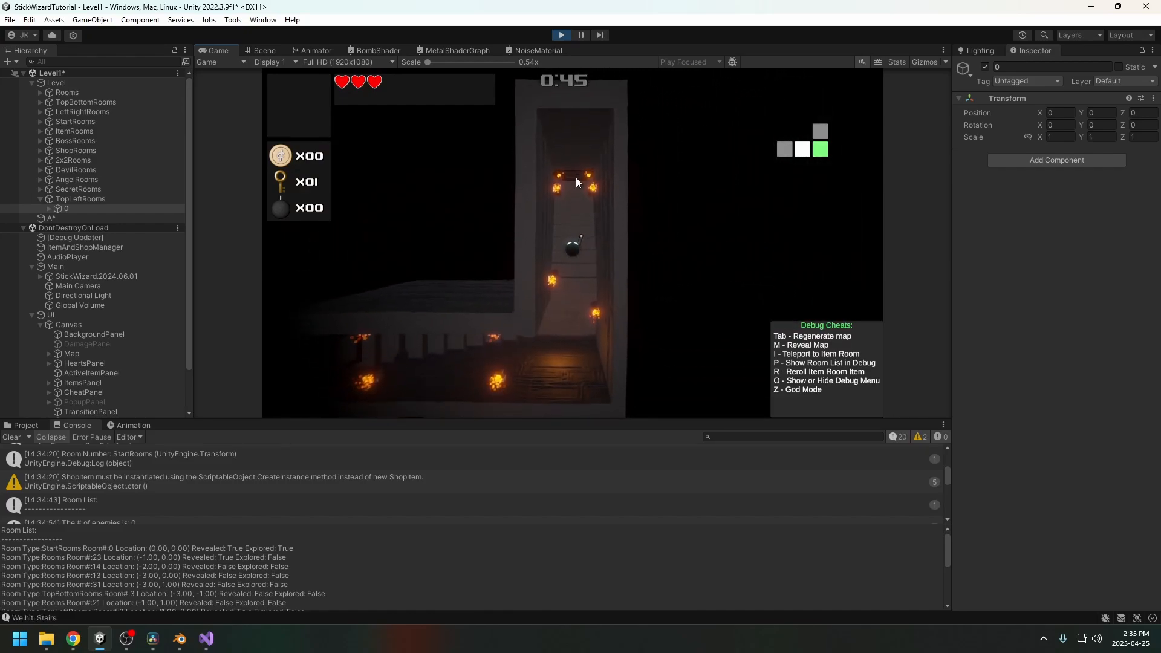
# Step: Expand room 0 under TopLeftRooms and scale it uniformly to 1.33 on all axes
pyautogui.click(49, 208)
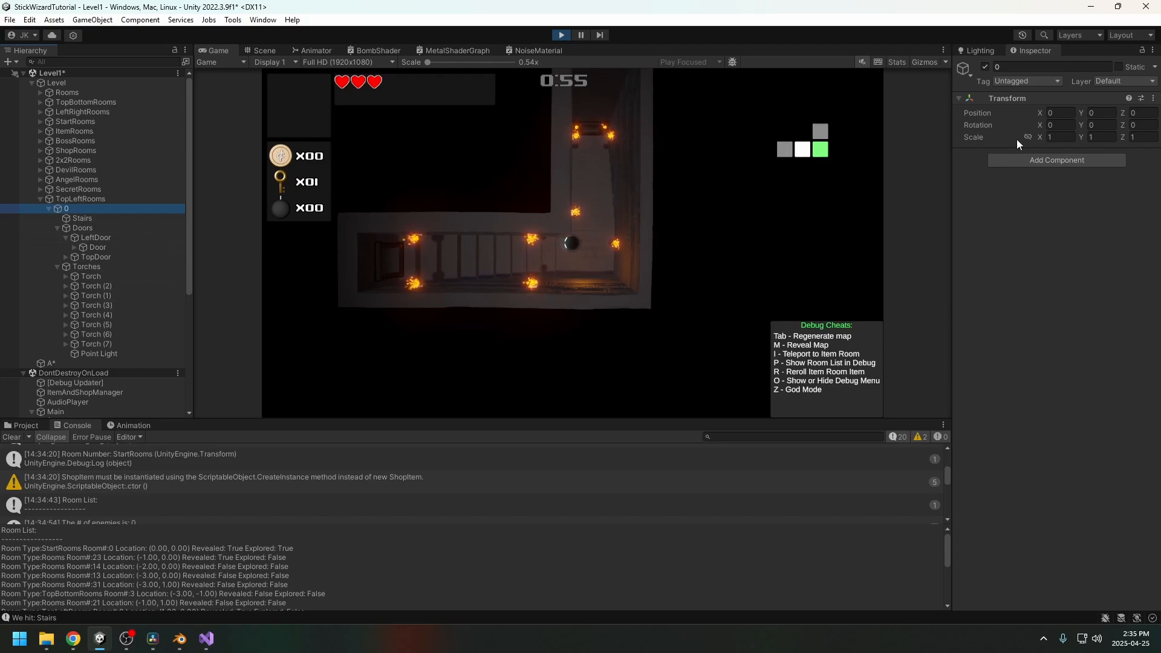
pyautogui.click(1042, 137)
pyautogui.moveTo(1041, 136); pyautogui.dragTo(1050, 136)
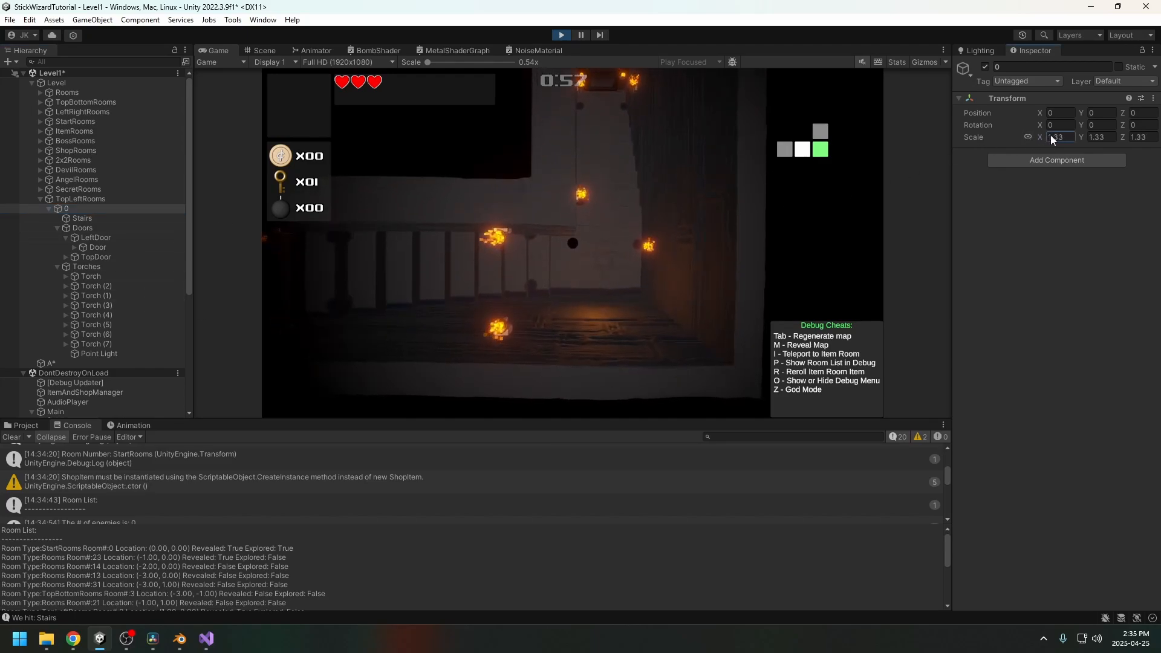
# Step: Select the StickWizard.2024.06.01 player object and walk the player around the enlarged room's landing and lower stairs
pyautogui.click(687, 237)
pyautogui.scroll(-7, 96, 339)
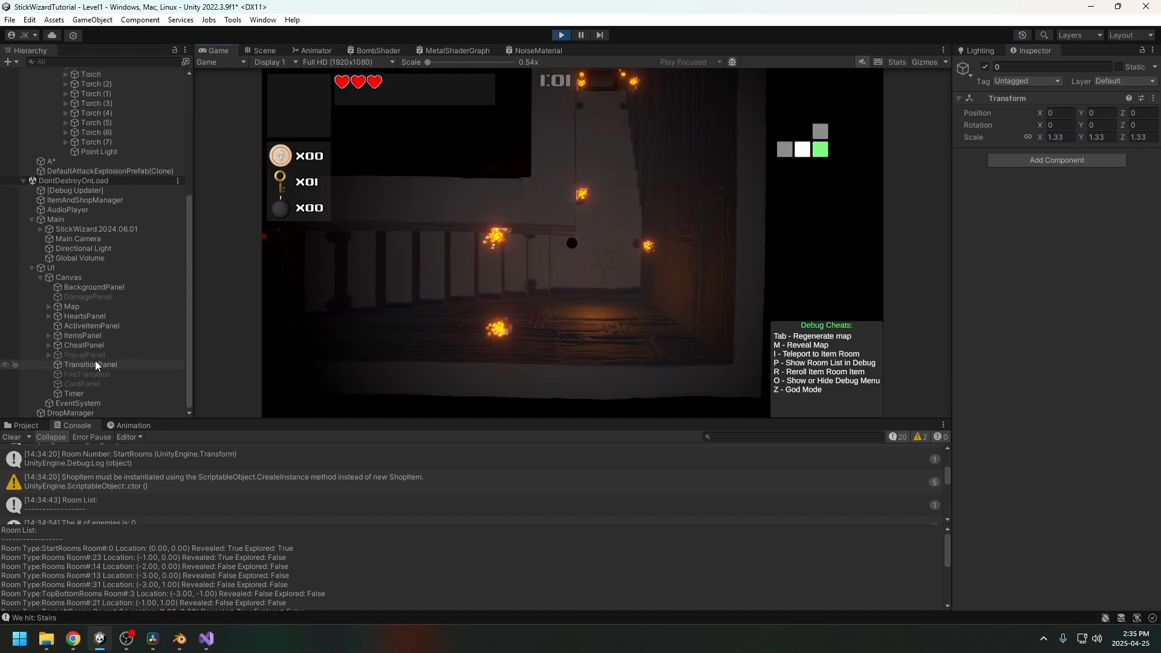
pyautogui.scroll(7, 85, 314)
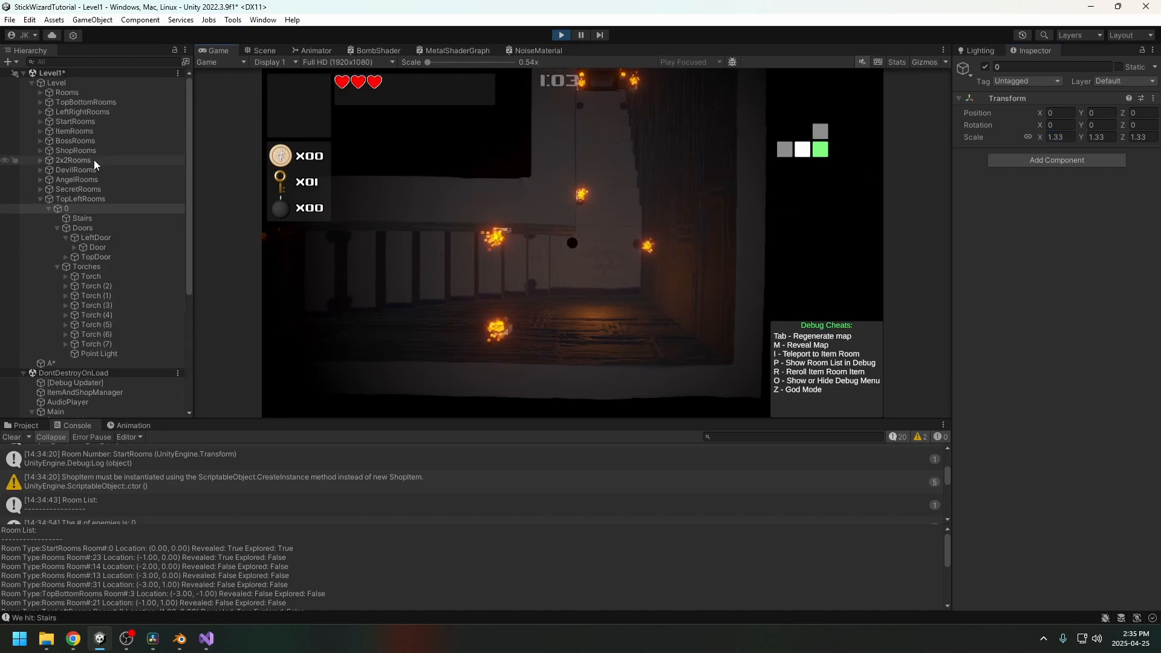
pyautogui.scroll(-6, 70, 133)
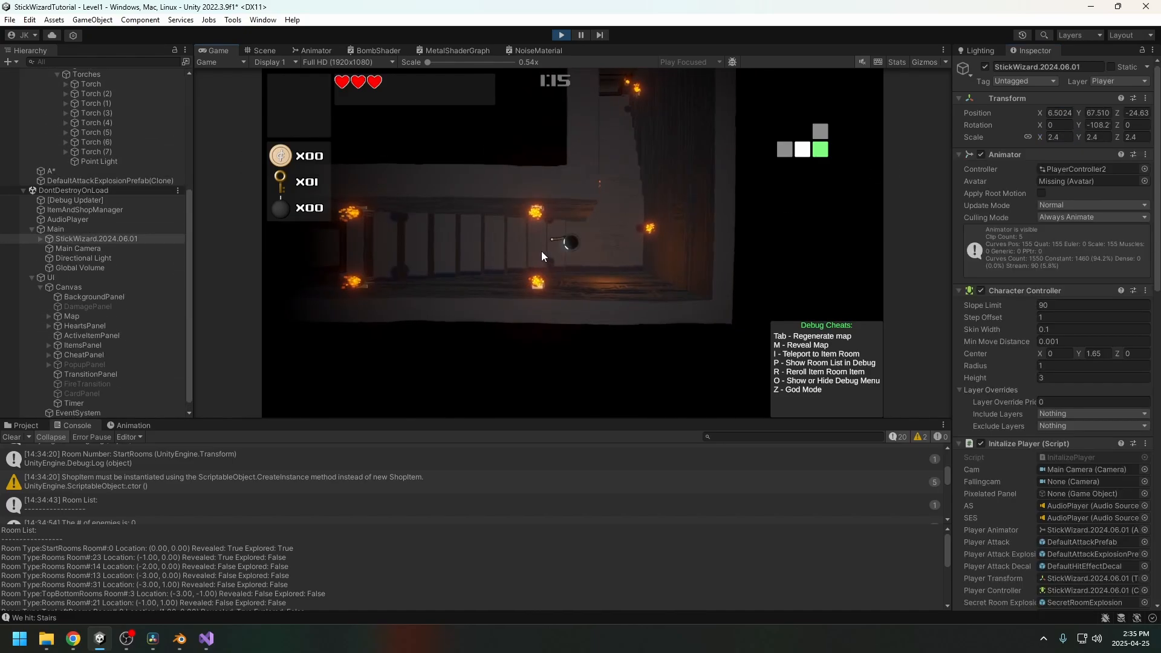
pyautogui.press('d')
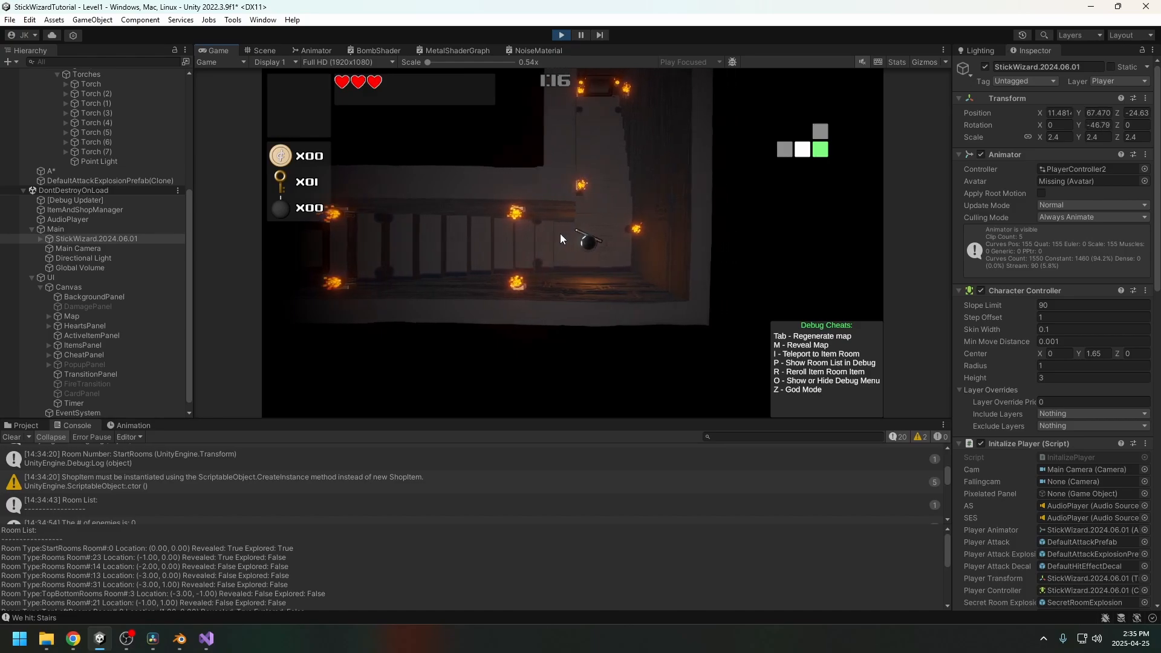
pyautogui.press('w')
pyautogui.press('s')
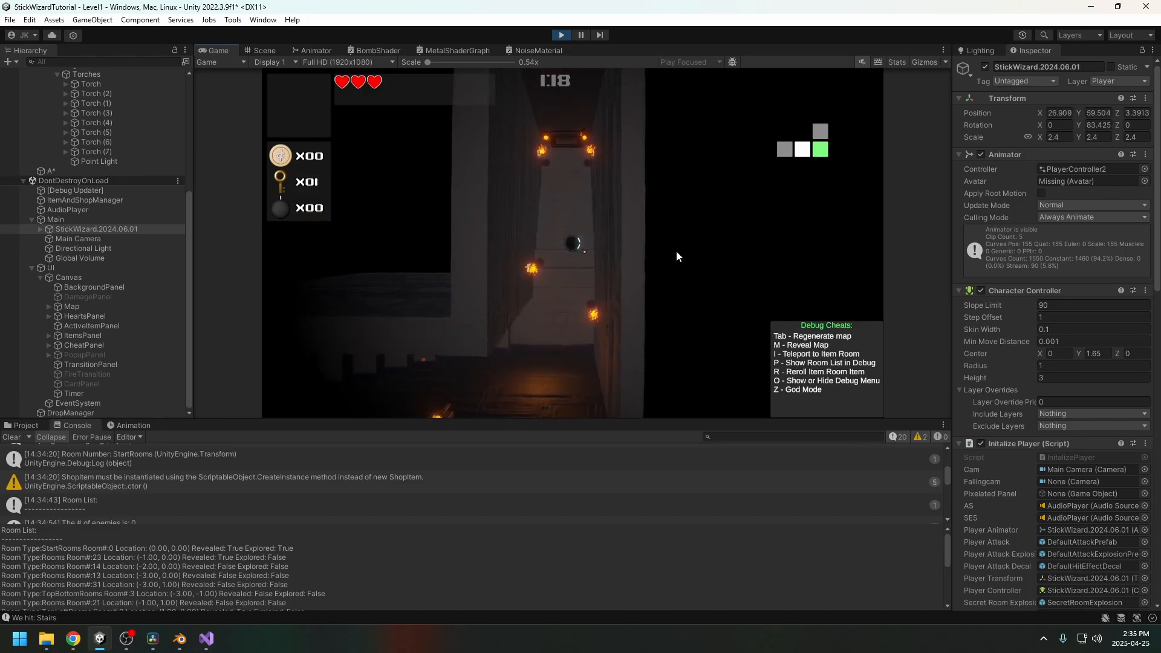
# Step: Try a Character Controller Step Offset of 1.5 and walk the player up the lower stairs
pyautogui.click(1055, 317)
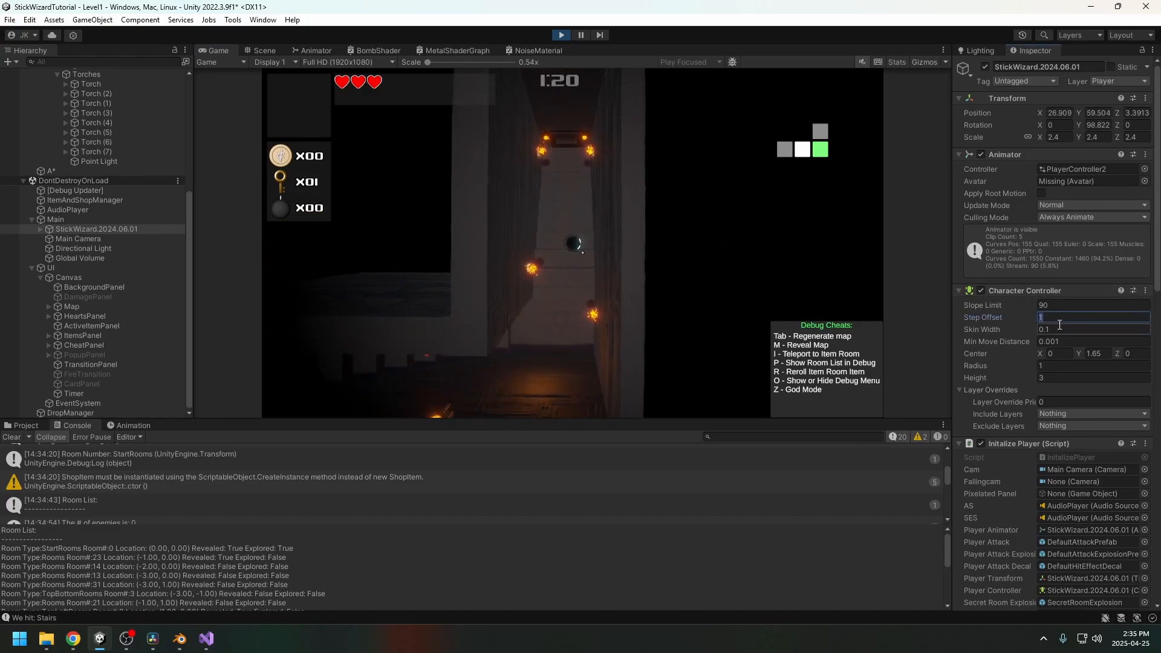
pyautogui.write('1.5')
pyautogui.click(495, 279)
pyautogui.press('s')
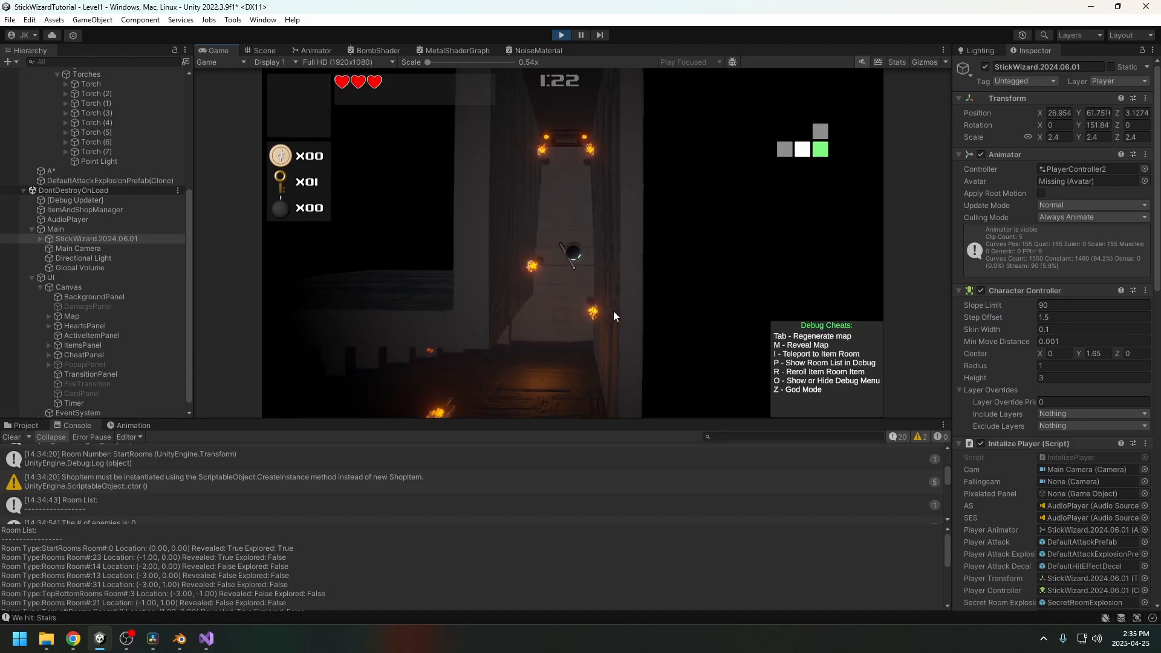
# Step: Set the player's Character Controller Step Offset to 2 and climb the stairs up to the left door
pyautogui.click(1060, 318)
pyautogui.write('2')
pyautogui.click(491, 252)
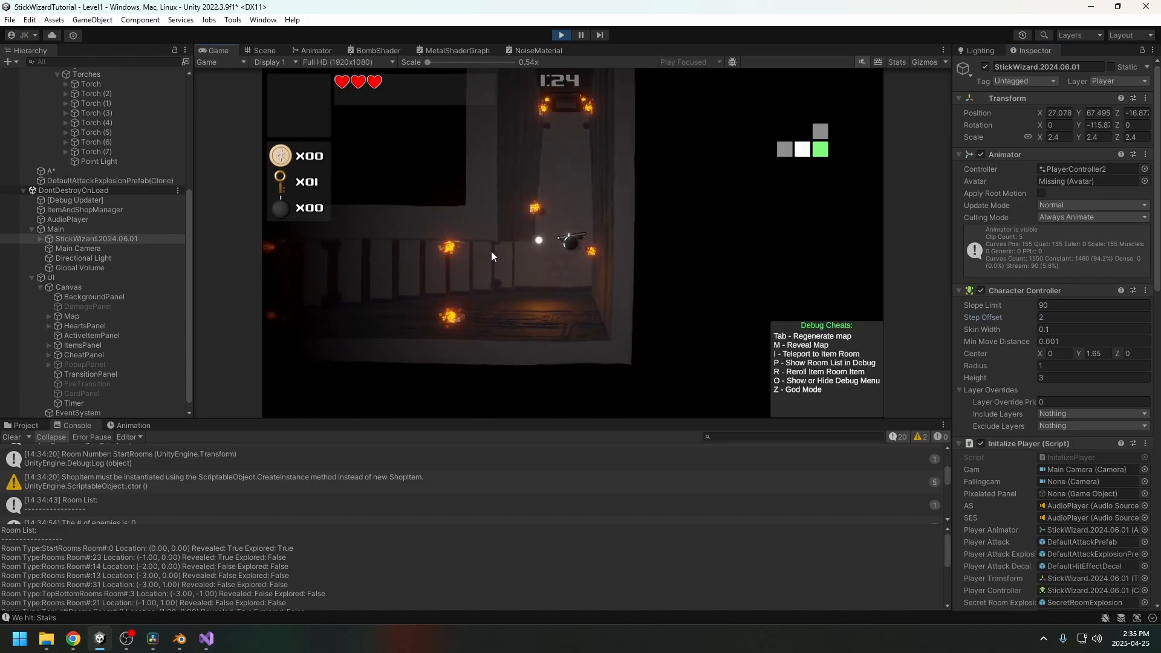
pyautogui.press('s')
pyautogui.press('a')
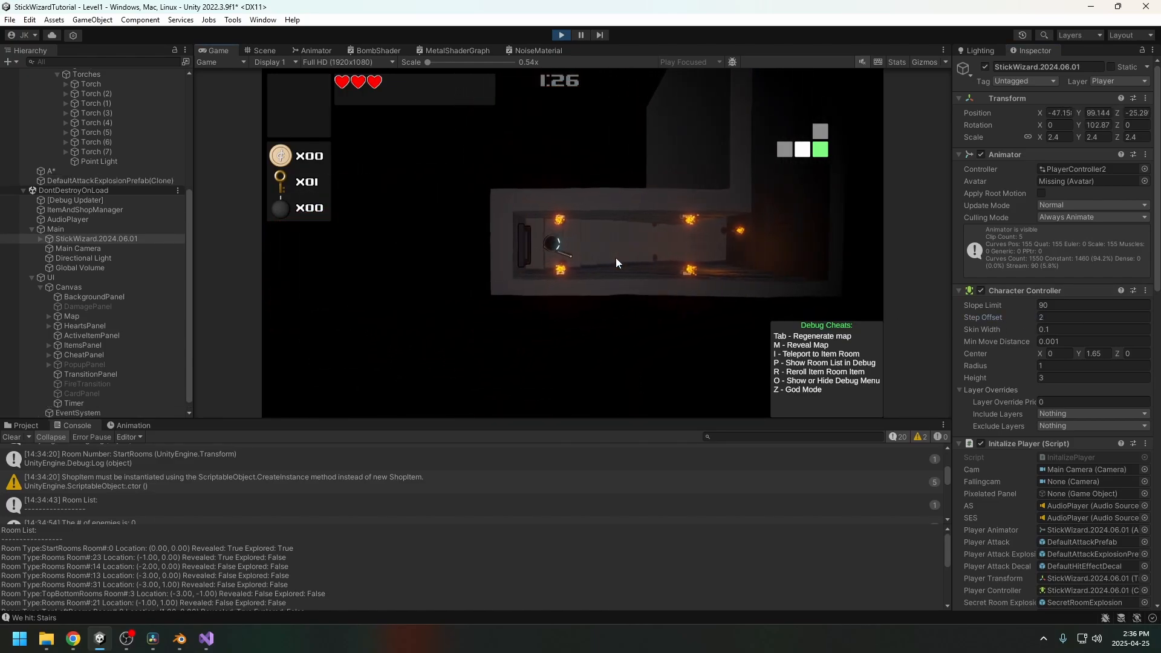
# Step: Walk the player repeatedly up and down both stair flights and across the landing to test movement in the scaled room
pyautogui.press('d')
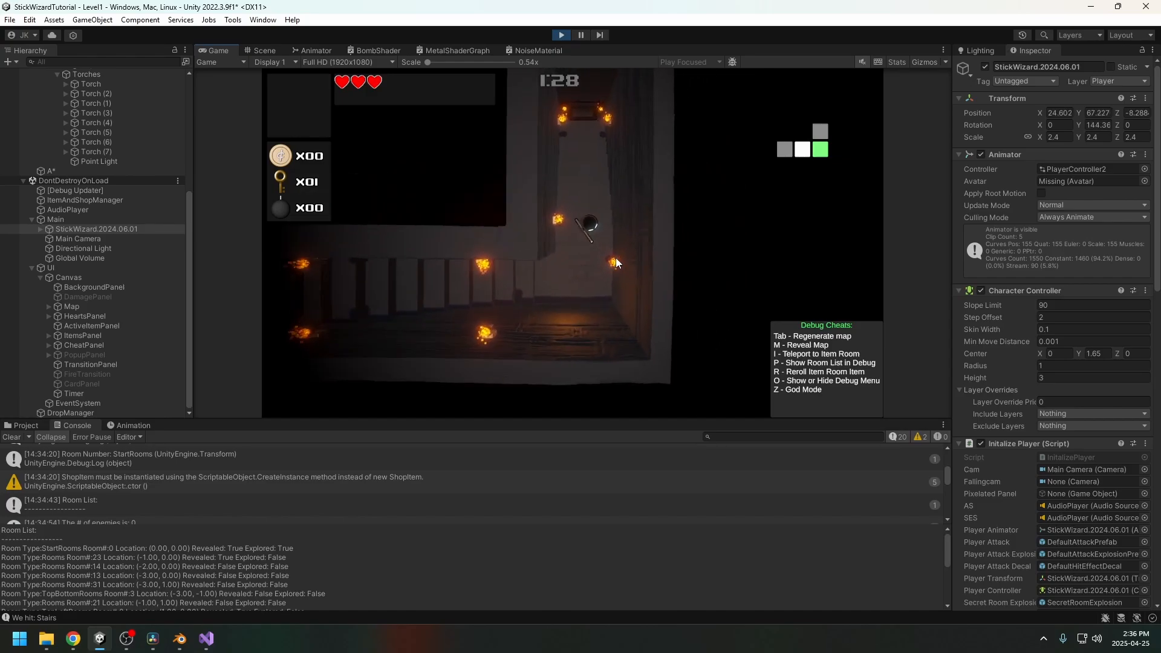
pyautogui.press('d')
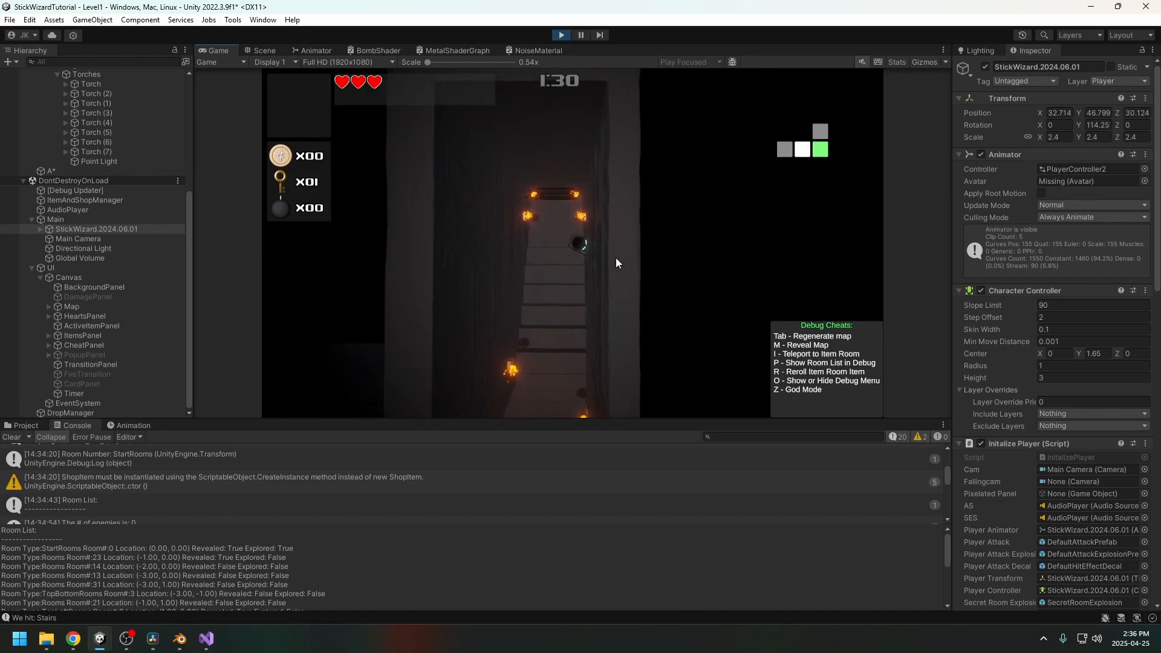
pyautogui.press('s')
pyautogui.press('a')
pyautogui.press('s')
pyautogui.press('d')
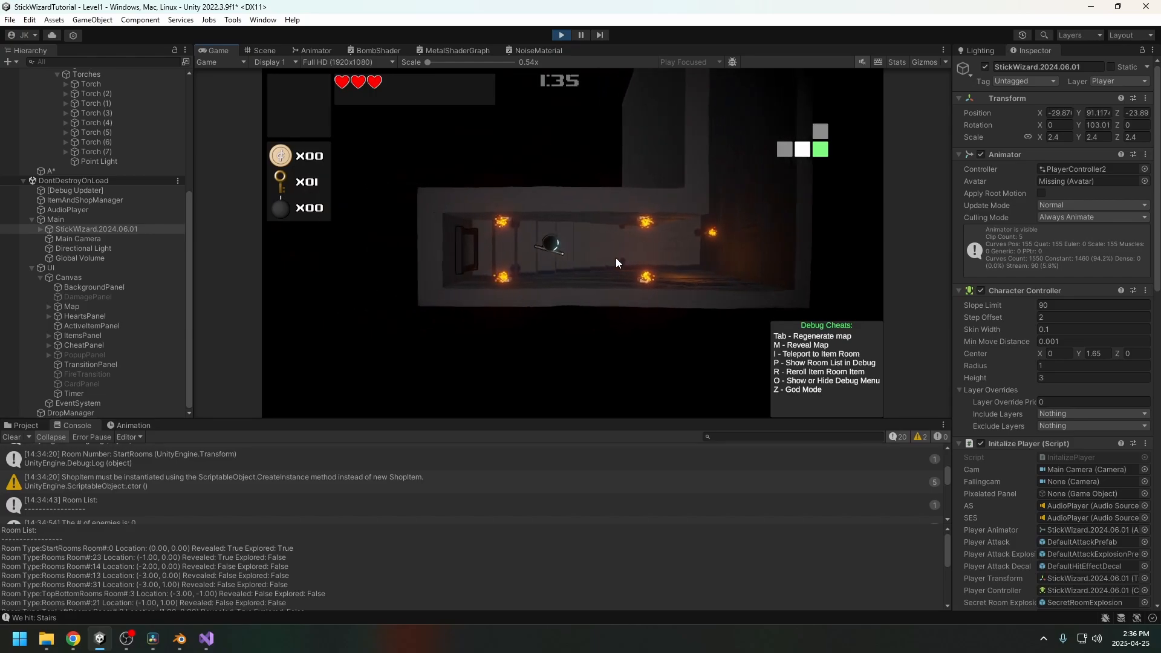
pyautogui.press('d')
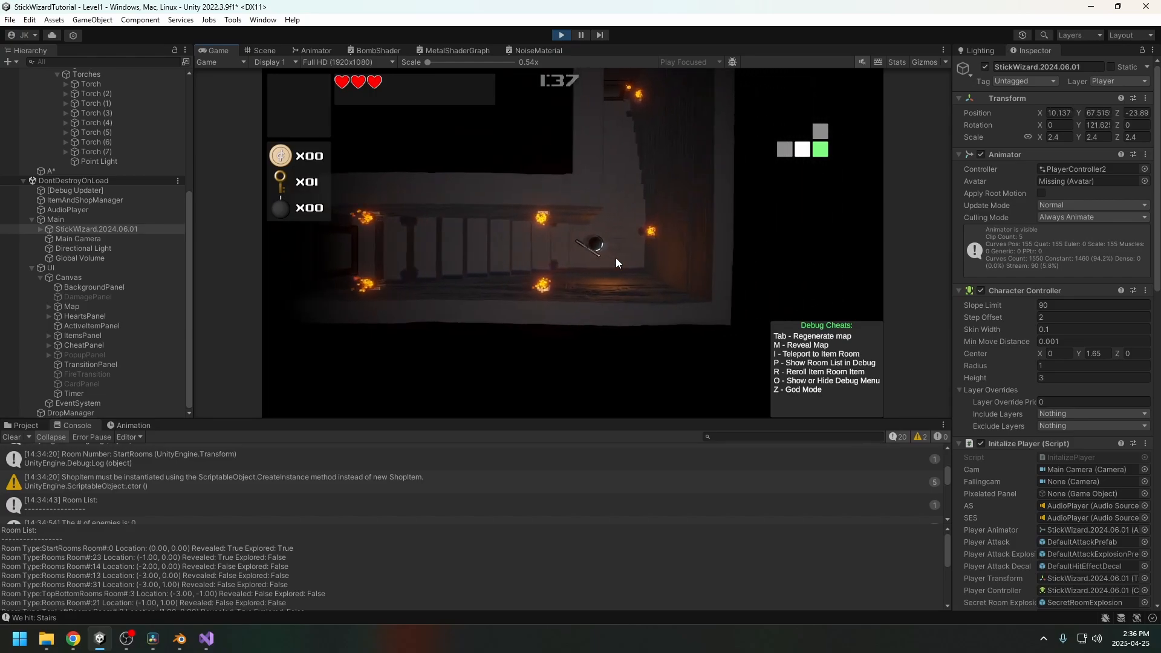
pyautogui.press('w')
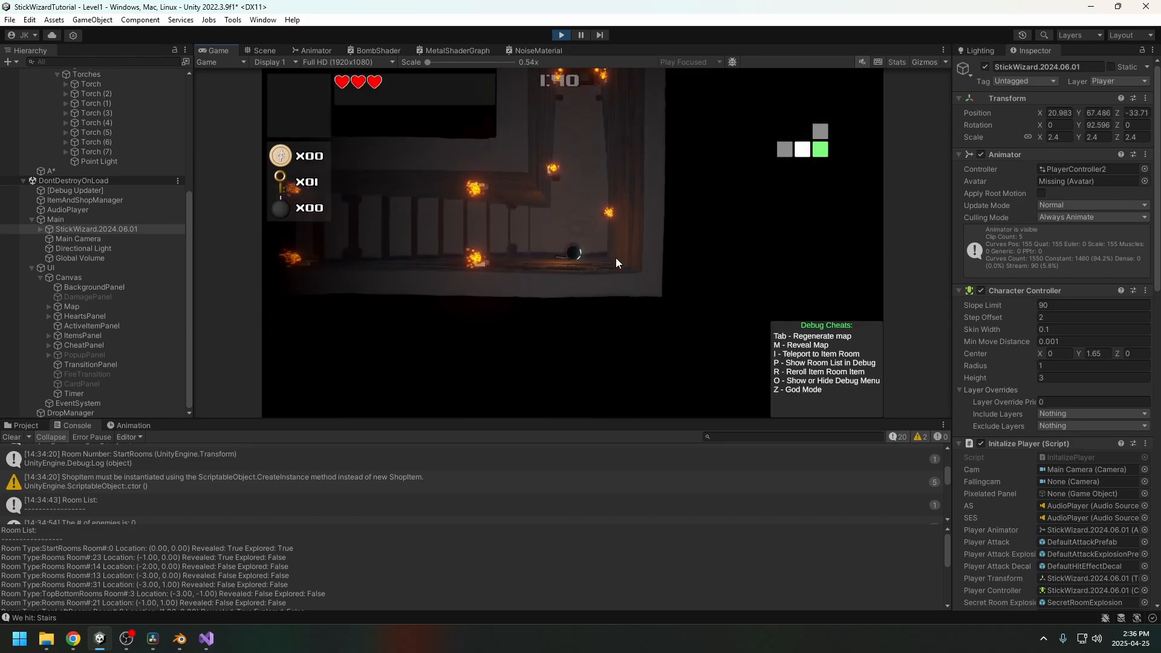
pyautogui.press('a')
pyautogui.press('d')
pyautogui.press('w')
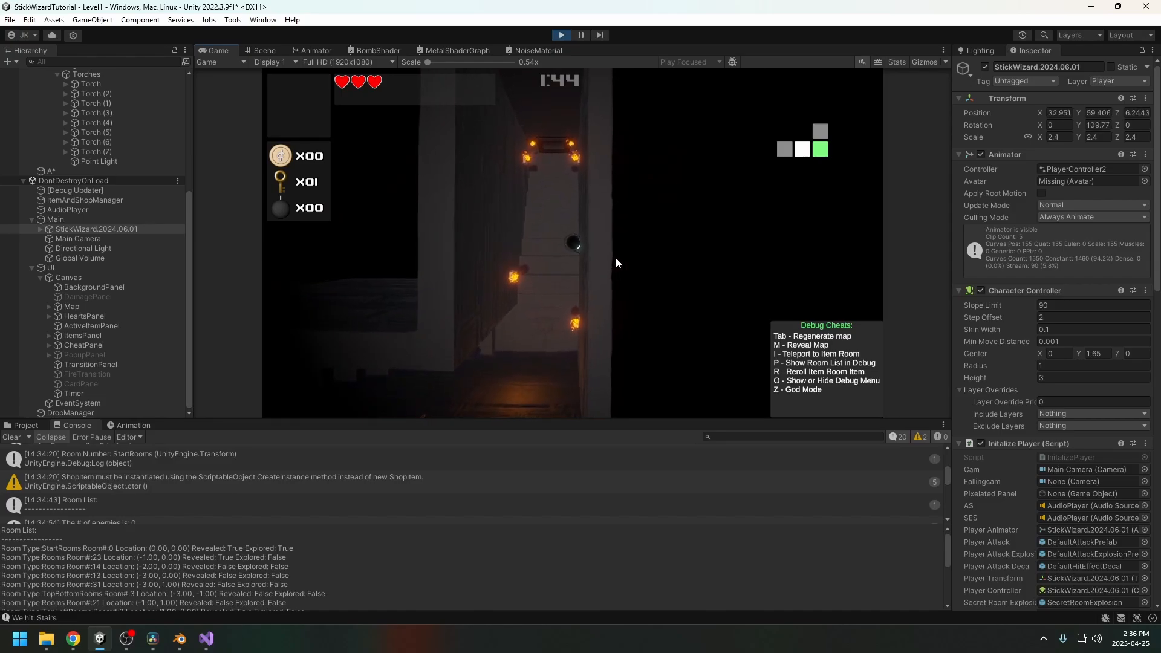
pyautogui.press('w')
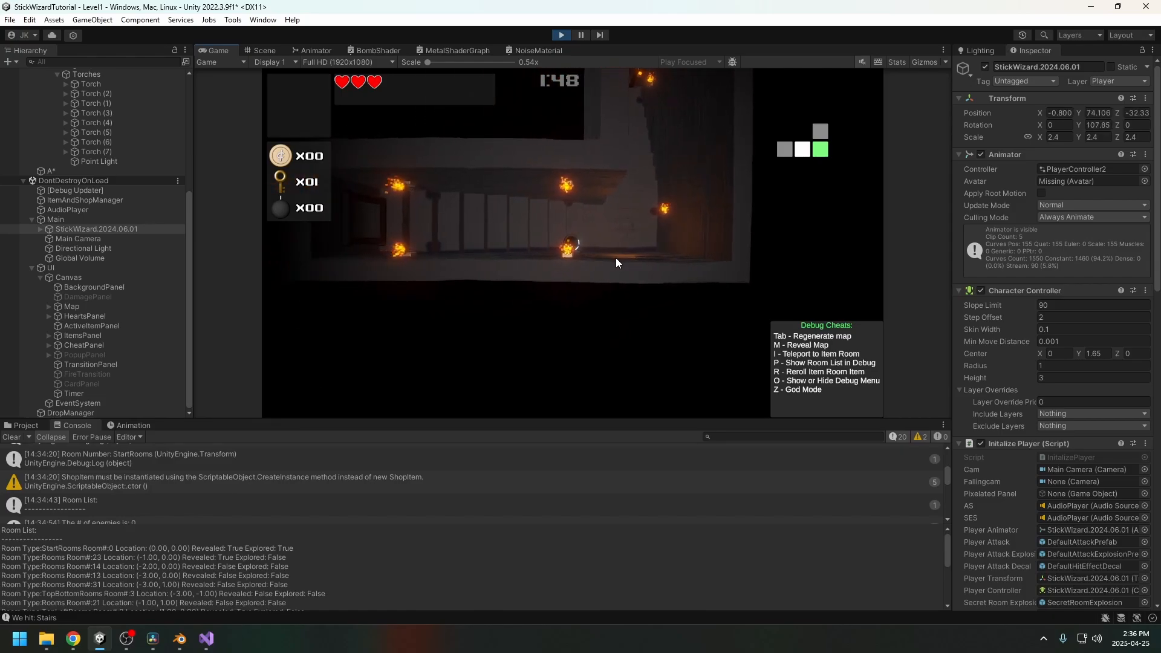
pyautogui.press('w')
pyautogui.press('a')
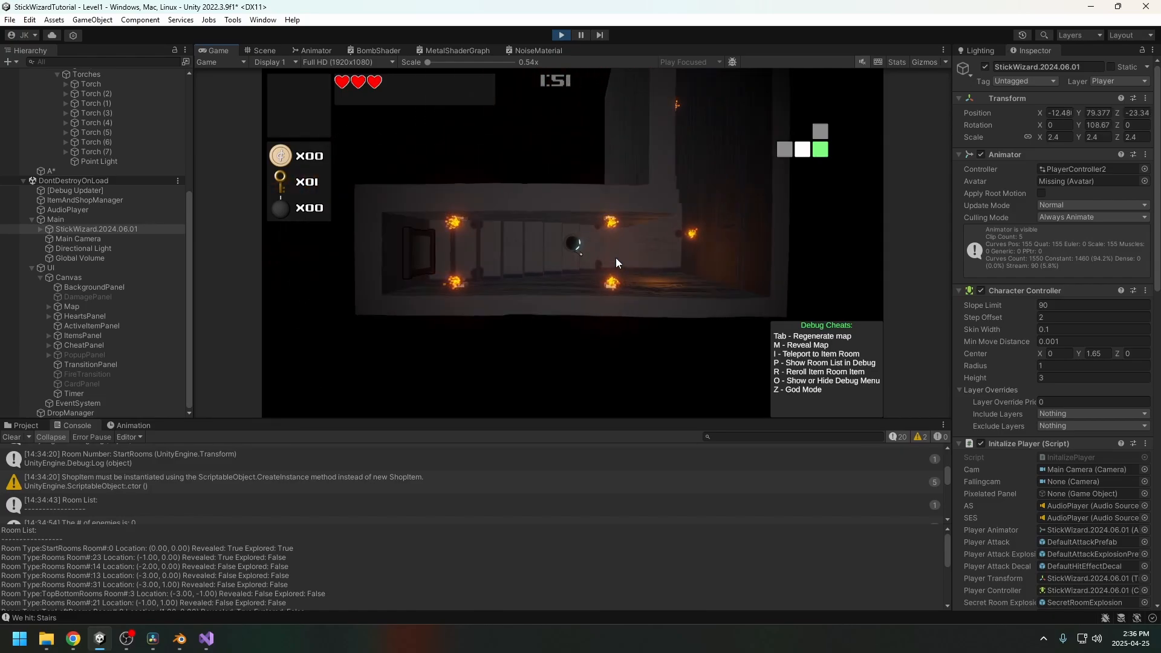
# Step: Walk the player through the left door and back, and through the upper door and back, to test the room transitions
pyautogui.press('a')
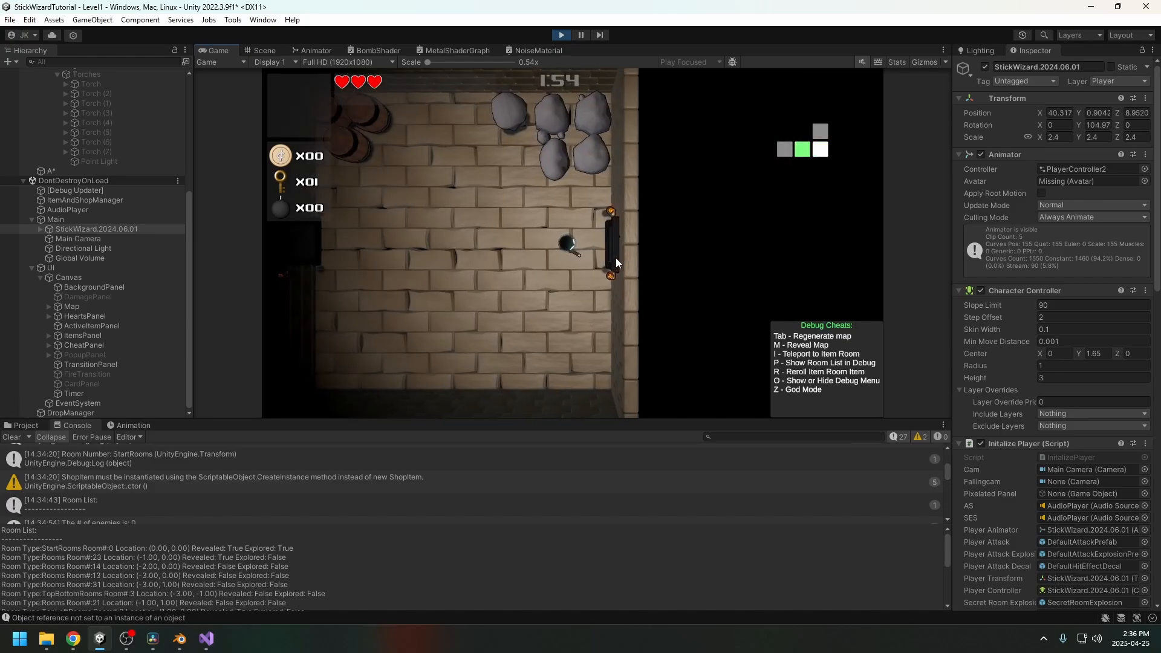
pyautogui.press('d')
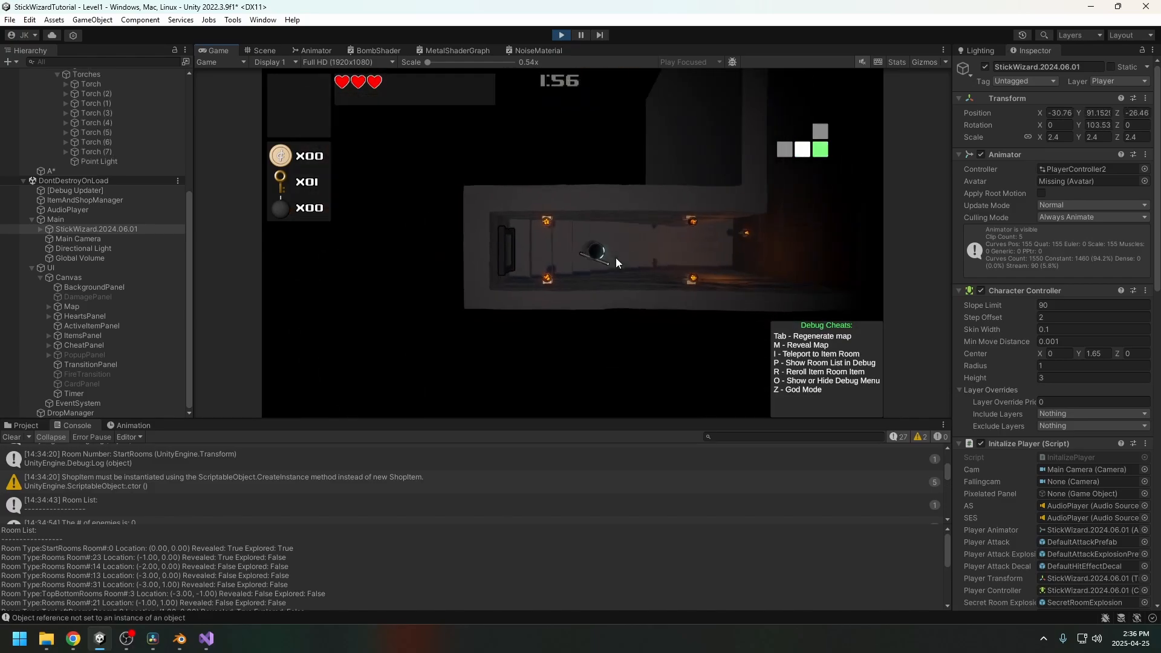
pyautogui.press('w')
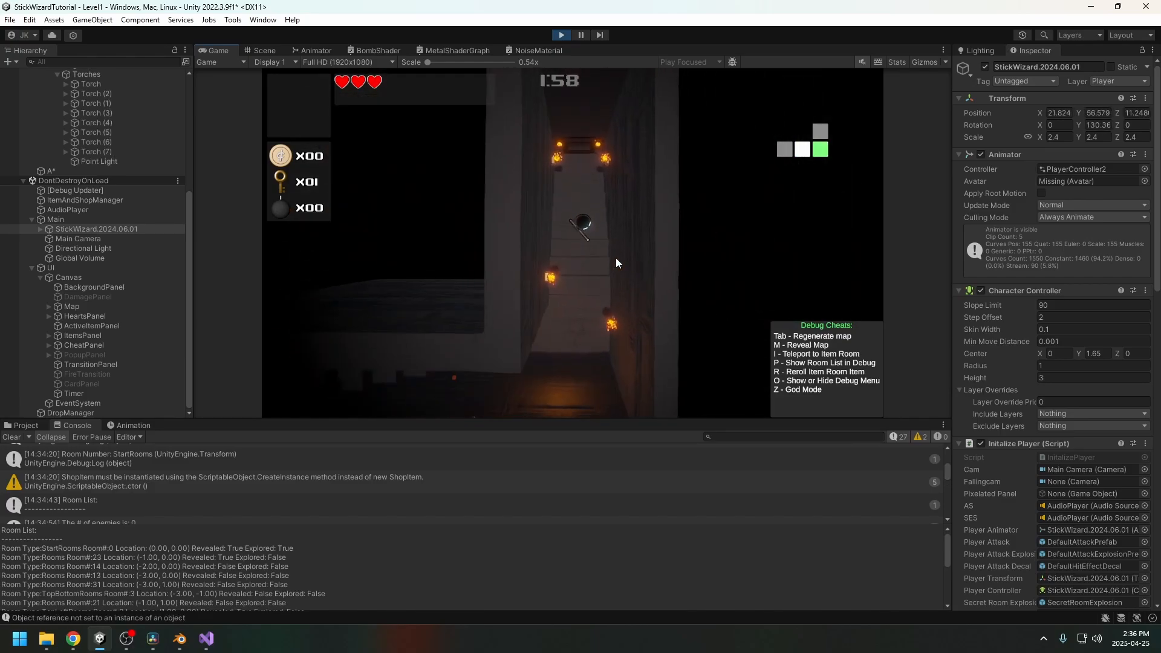
pyautogui.press('s')
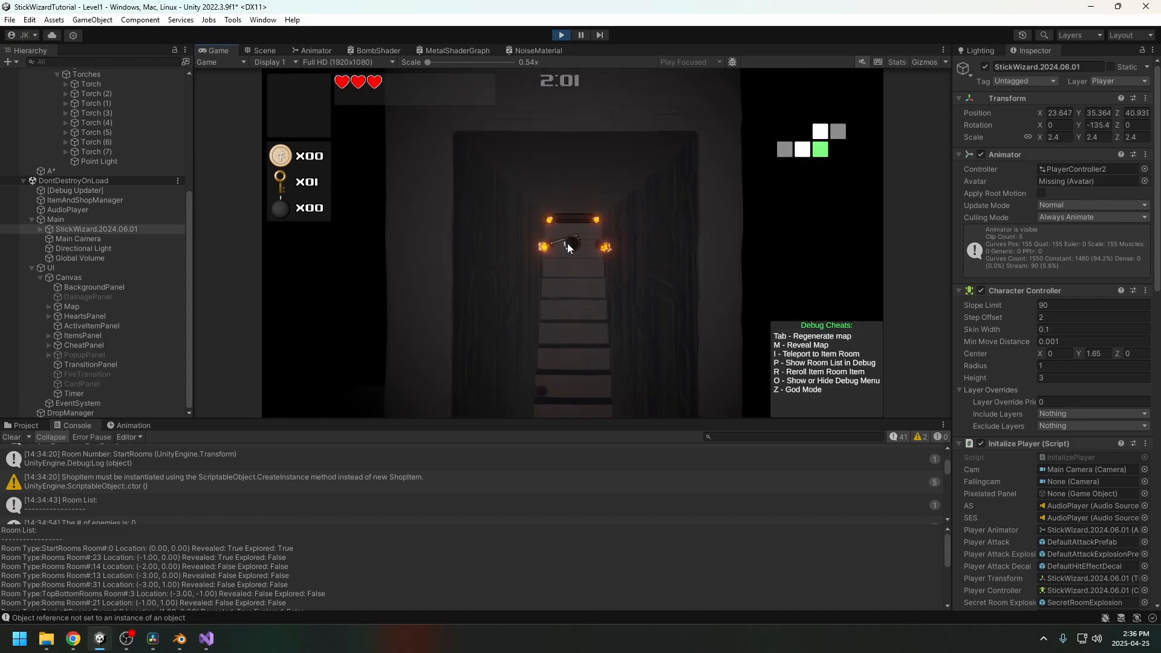
# Step: Fire test attacks down the stairs from the upper door and raise the player's Transform Position Y to about 98 to test falling
pyautogui.click(583, 277)
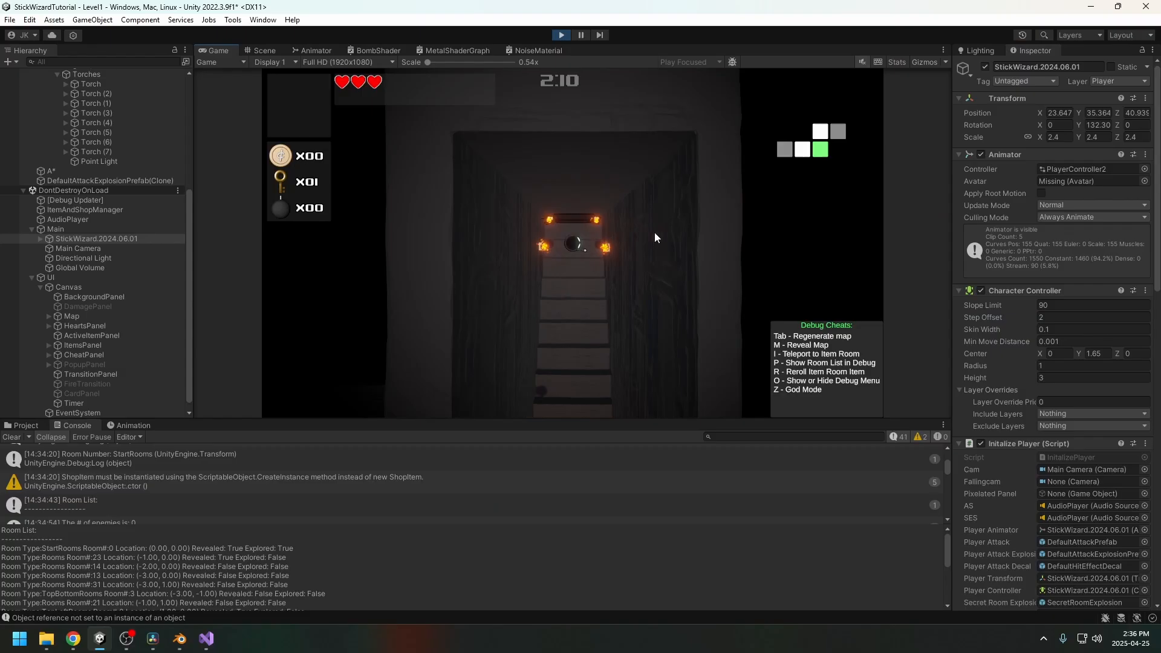
pyautogui.click(589, 263)
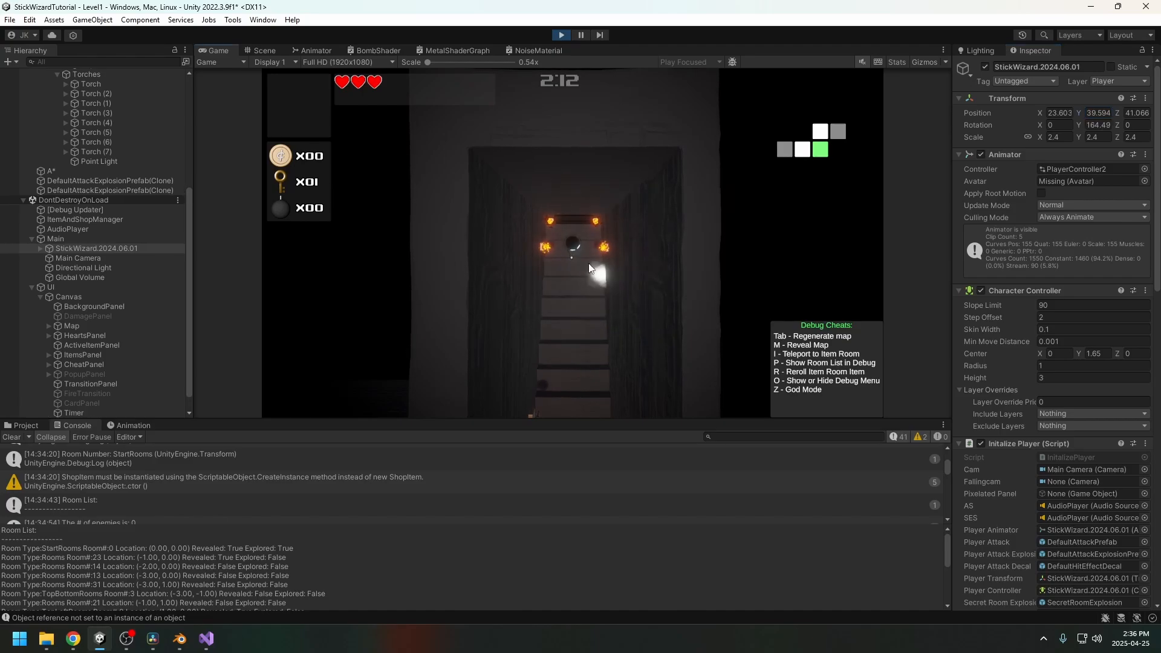
pyautogui.moveTo(1080, 115); pyautogui.dragTo(441, 117)
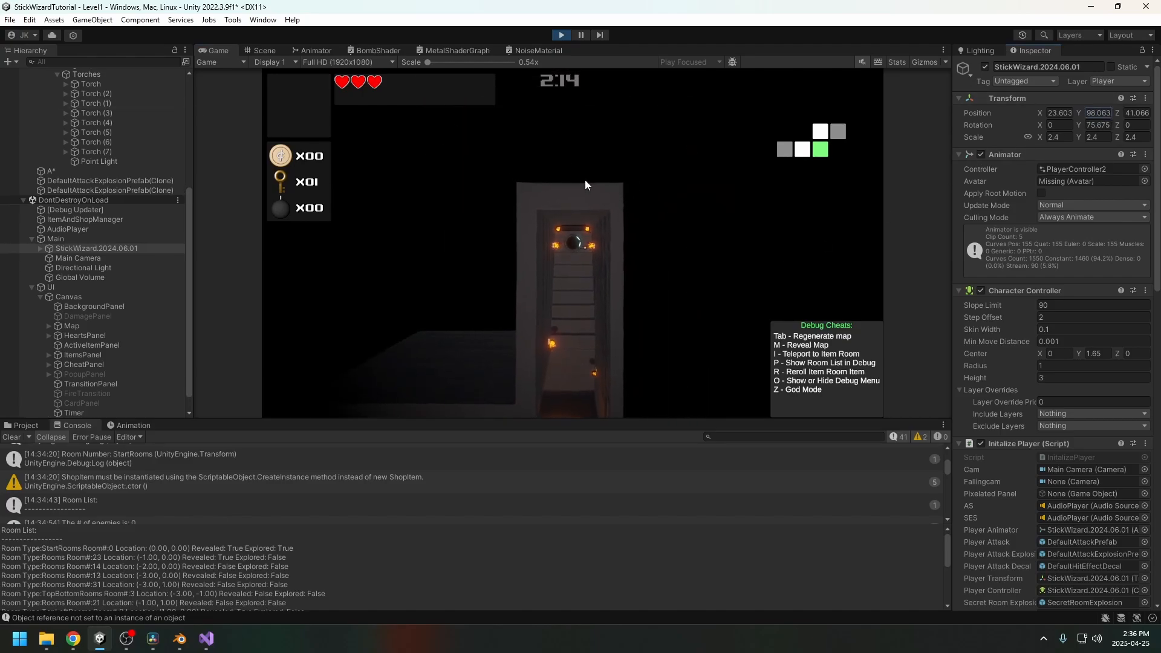
pyautogui.click(600, 335)
# Step: Walk the player down to the landing, onto the left stair flight, and back to the upper door
pyautogui.press('s')
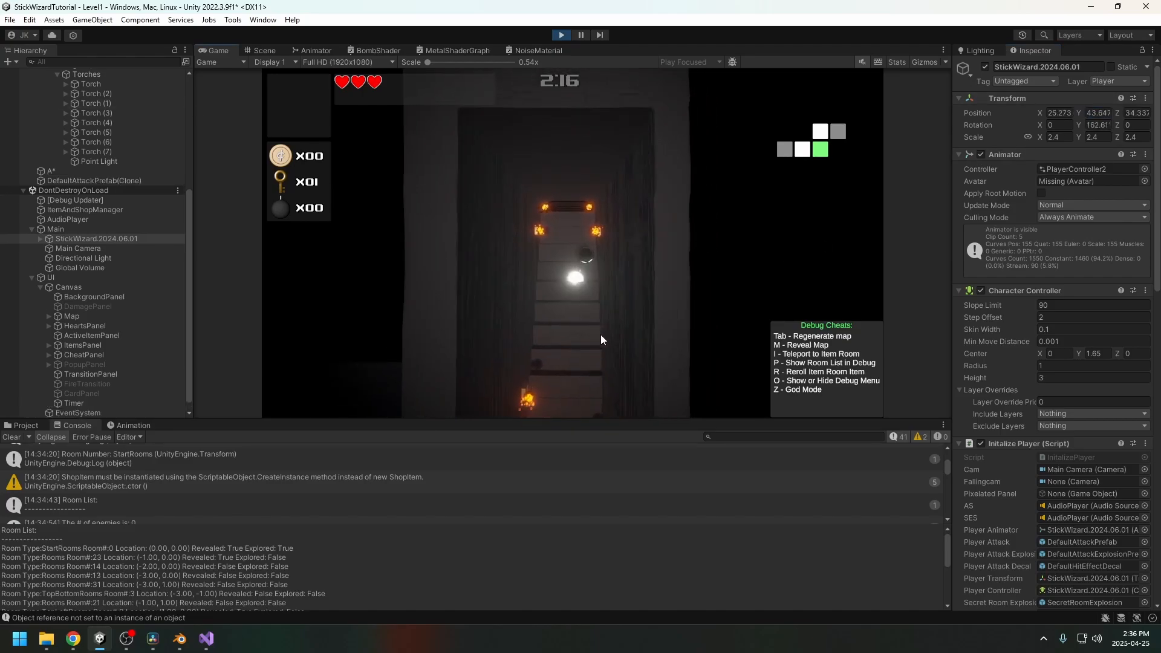
pyautogui.press('a')
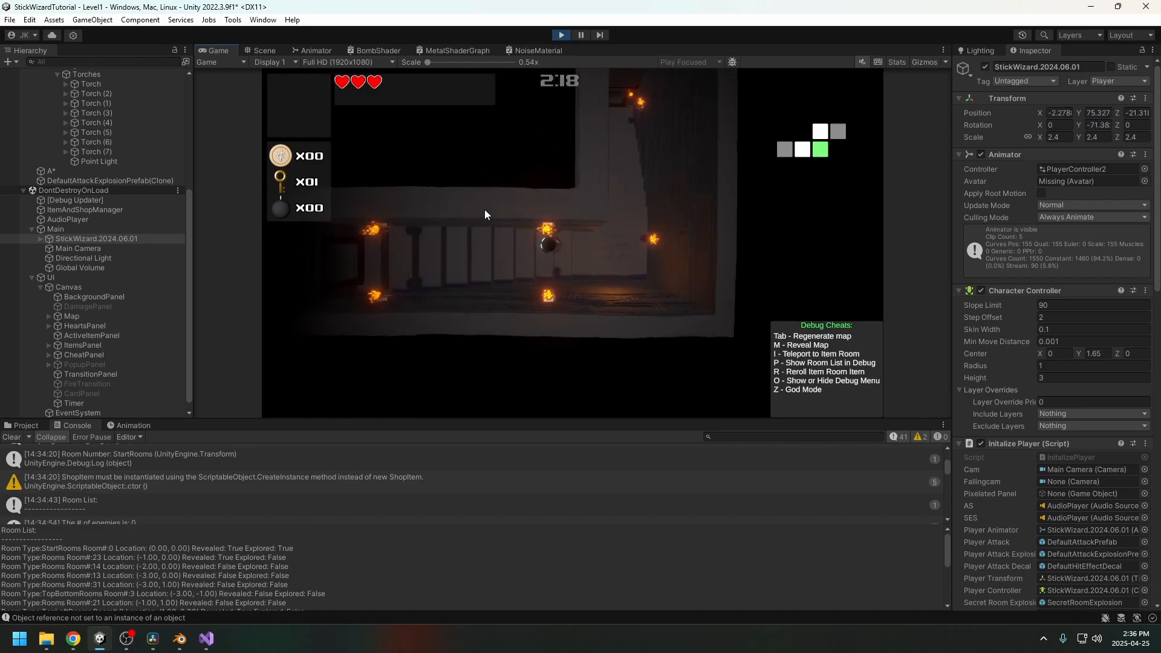
pyautogui.press('d')
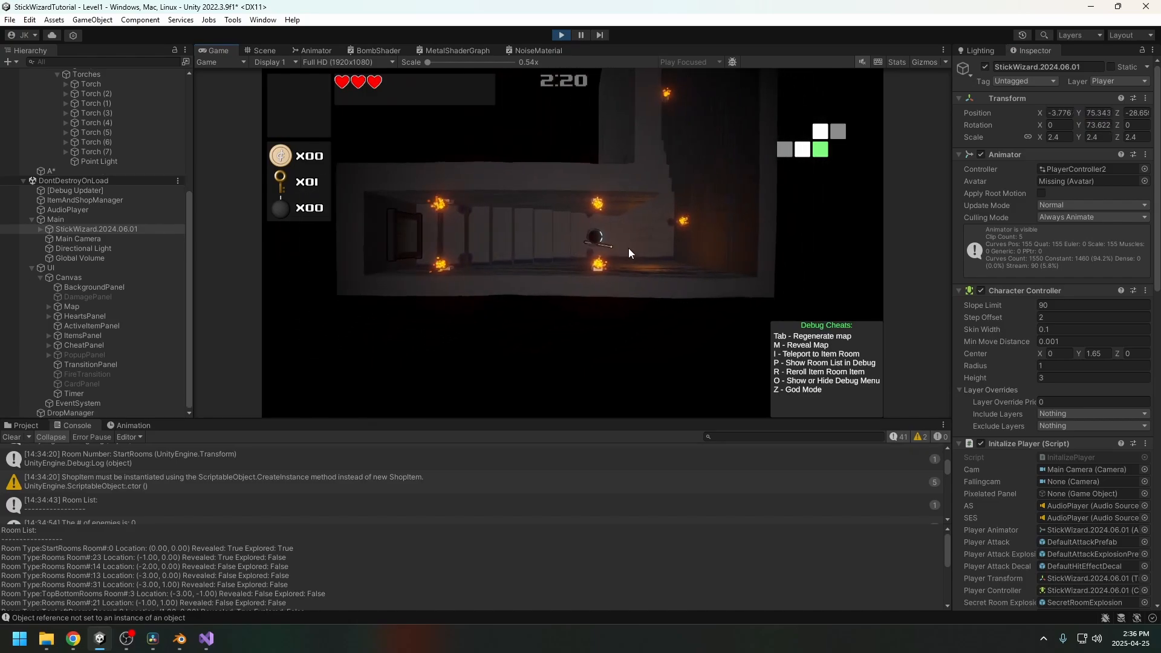
pyautogui.press('w')
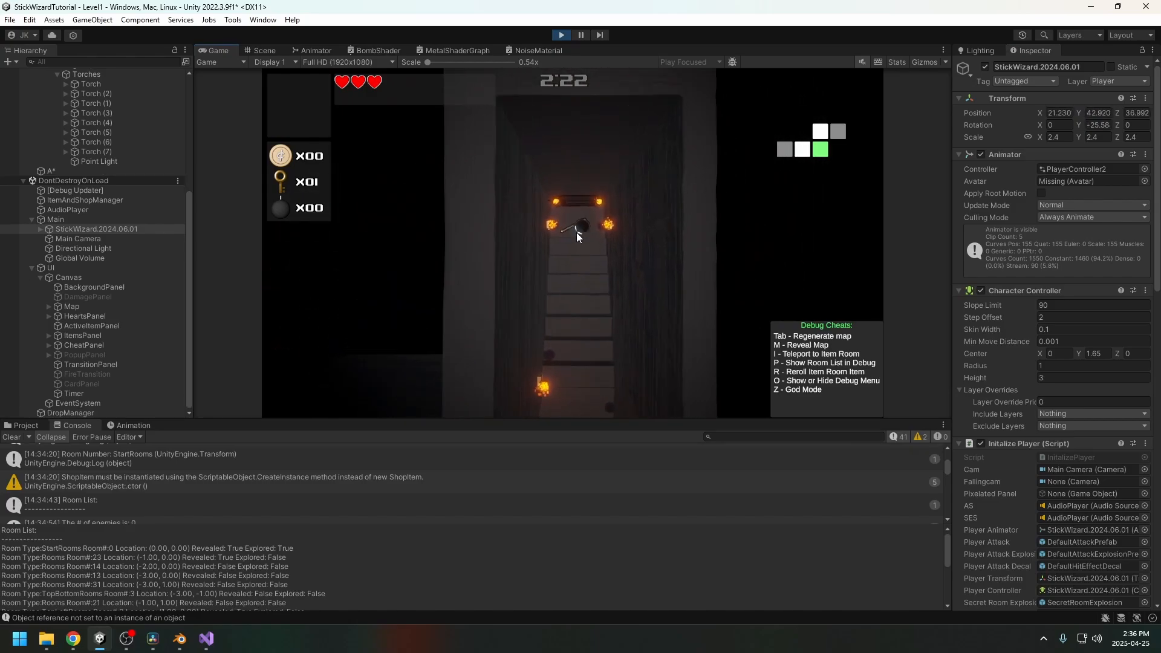
# Step: Examine the player's collider against the steps by the upper door and the surrounding stair room in the Scene view
pyautogui.click(266, 51)
pyautogui.scroll(10, 530, 209)
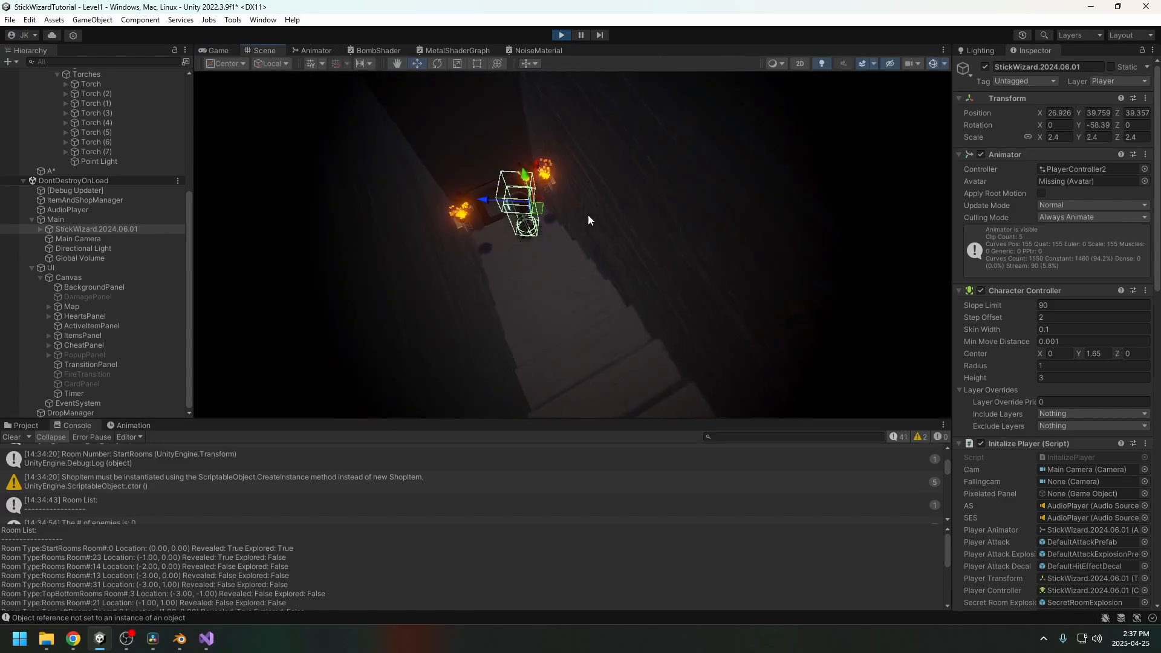
pyautogui.keyDown('alt'); pyautogui.moveTo(587, 215); pyautogui.dragTo(471, 179); pyautogui.keyUp('alt')
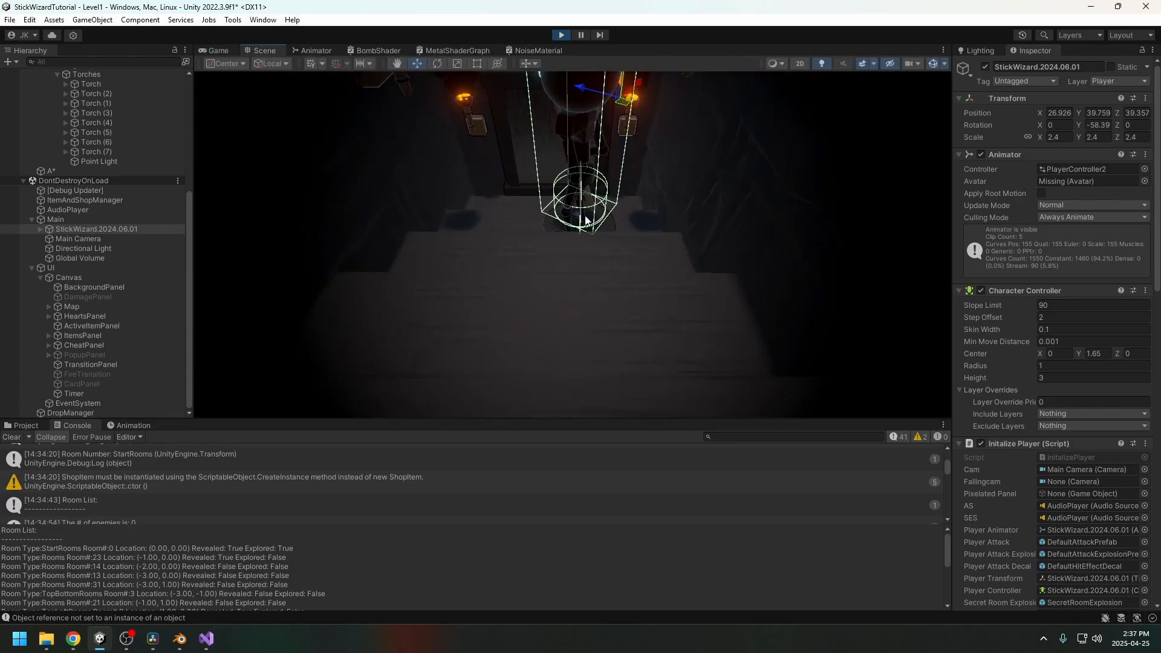
pyautogui.keyDown('alt'); pyautogui.moveTo(585, 220); pyautogui.dragTo(646, 238); pyautogui.keyUp('alt')
pyautogui.scroll(-6, 433, 294)
pyautogui.moveTo(694, 238); pyautogui.dragTo(663, 246, button='middle')
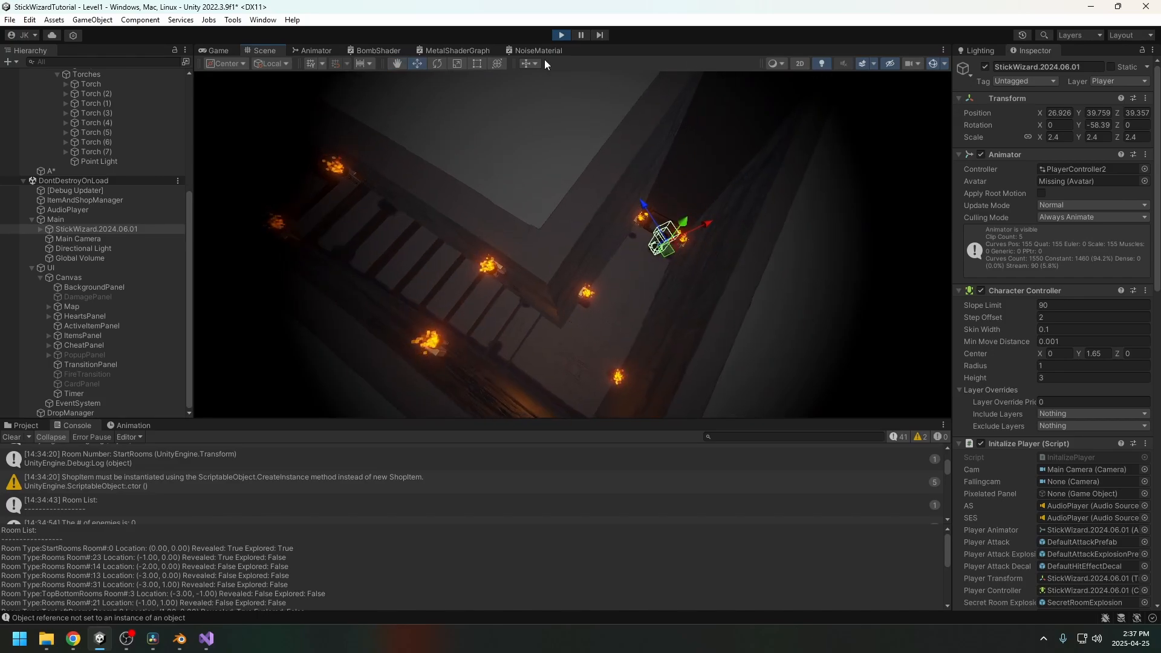
# Step: Return to the Game view and walk the player along both stair flights between the upper and left doors
pyautogui.click(218, 50)
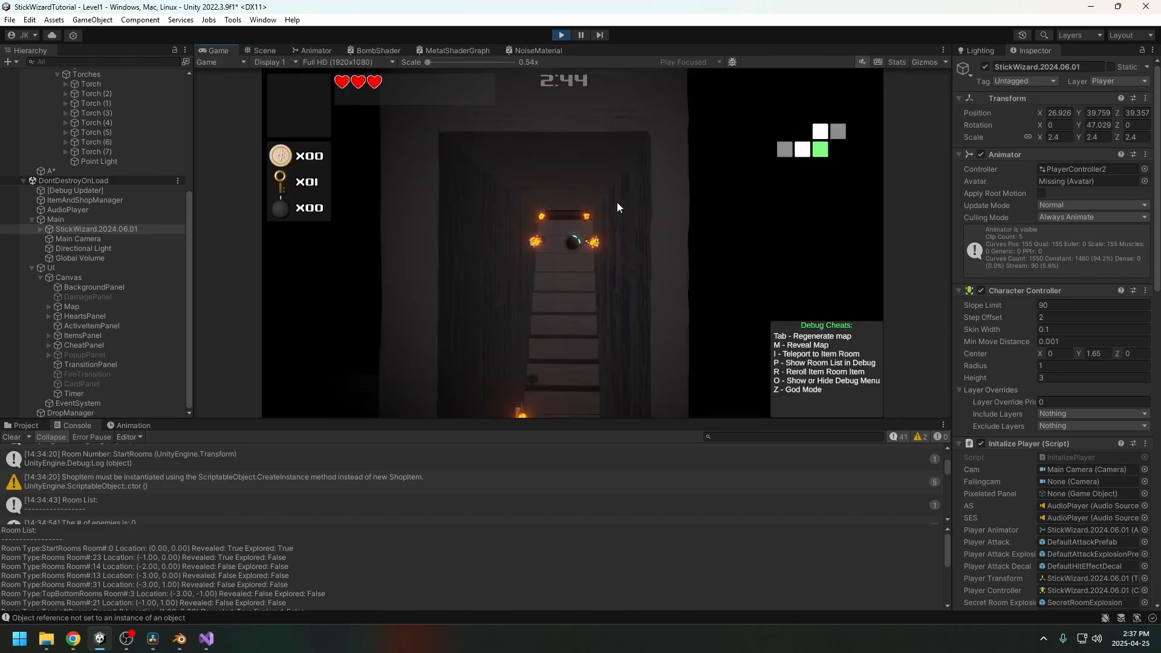
pyautogui.press('s')
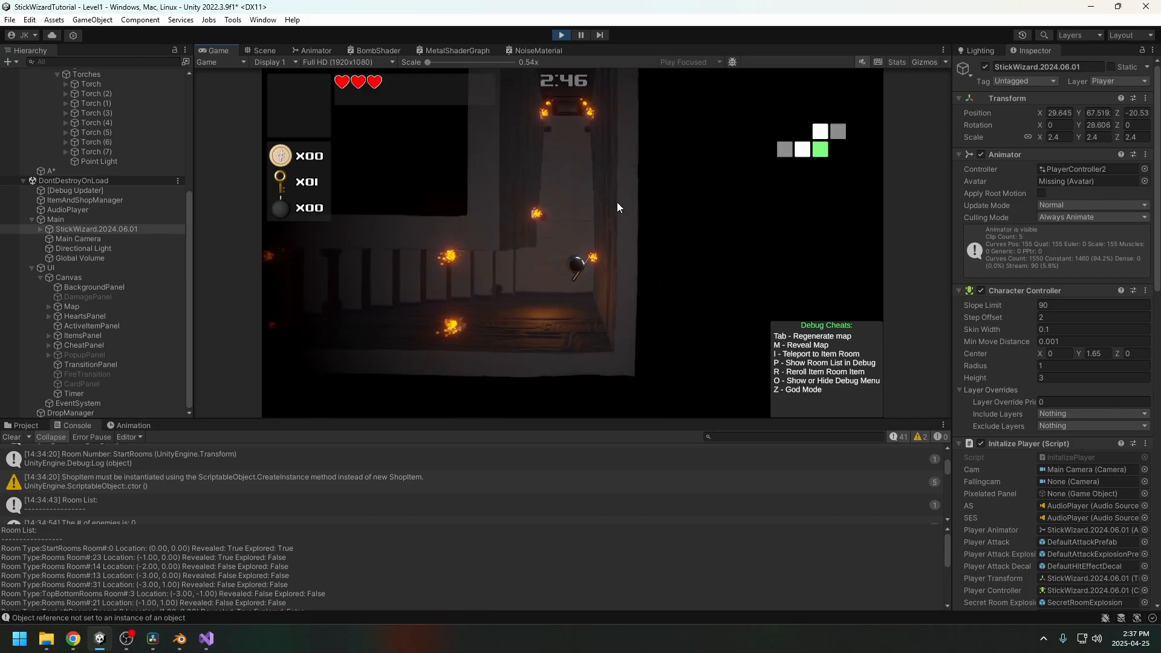
pyautogui.press('a')
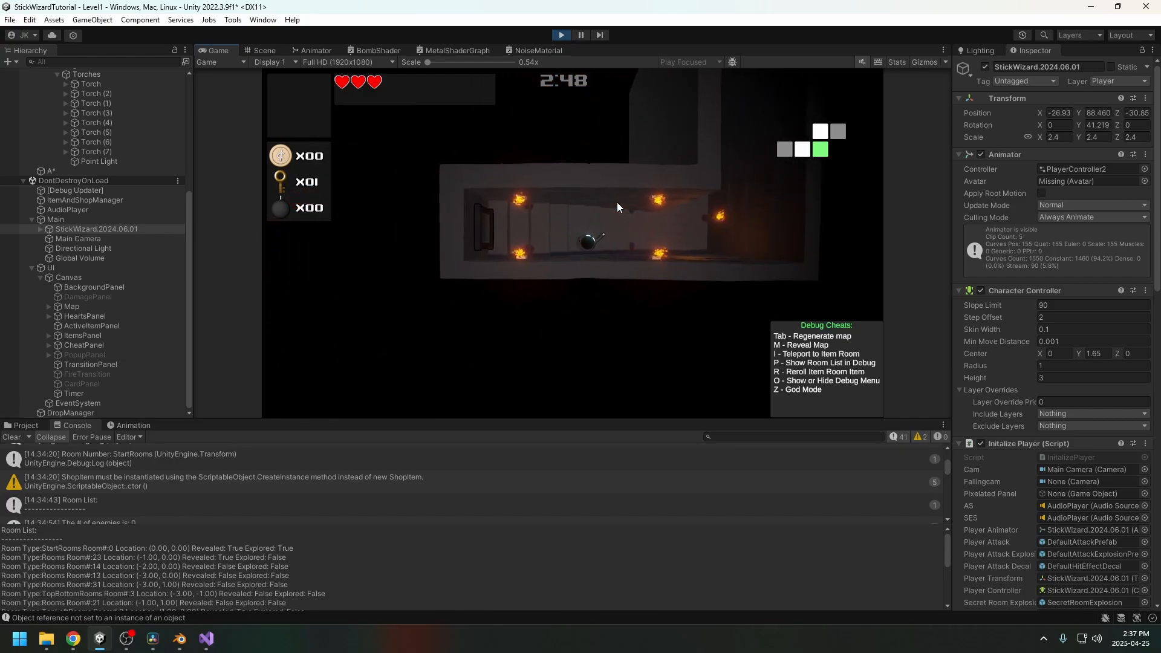
pyautogui.press('d')
pyautogui.press('w')
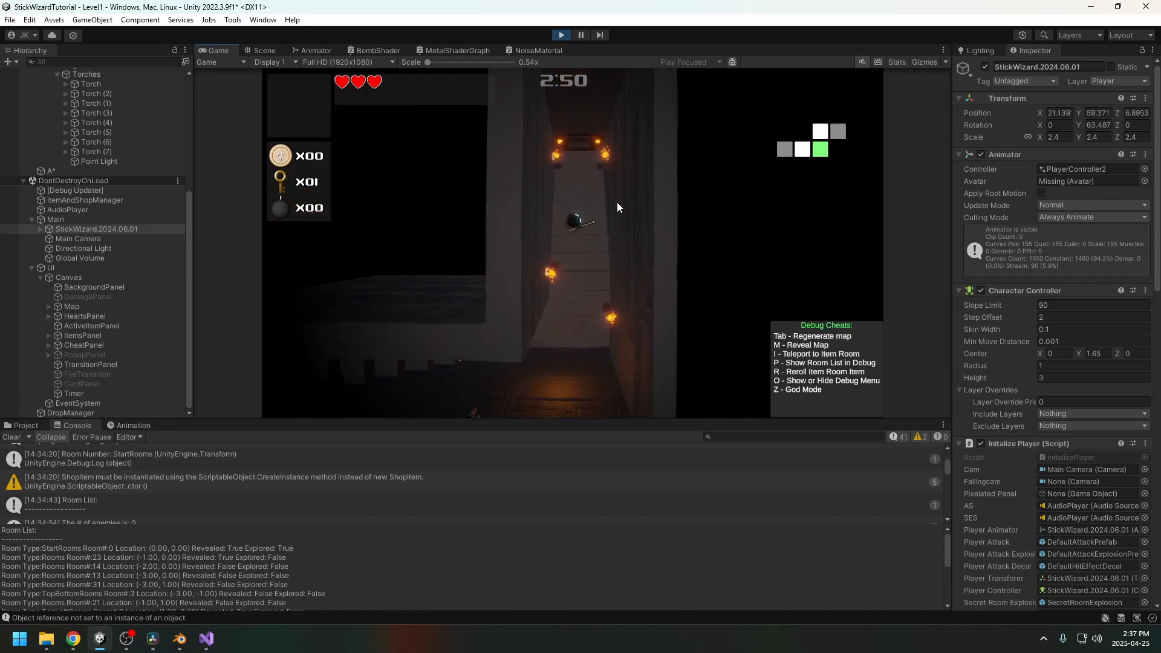
pyautogui.press('w')
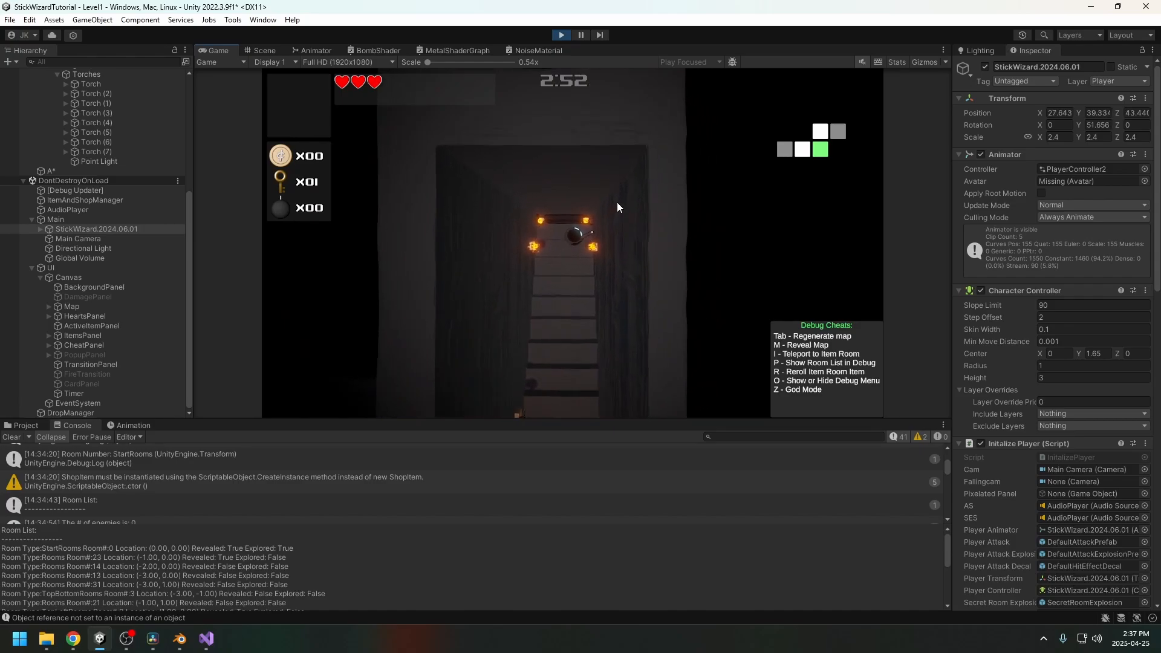
pyautogui.press('w')
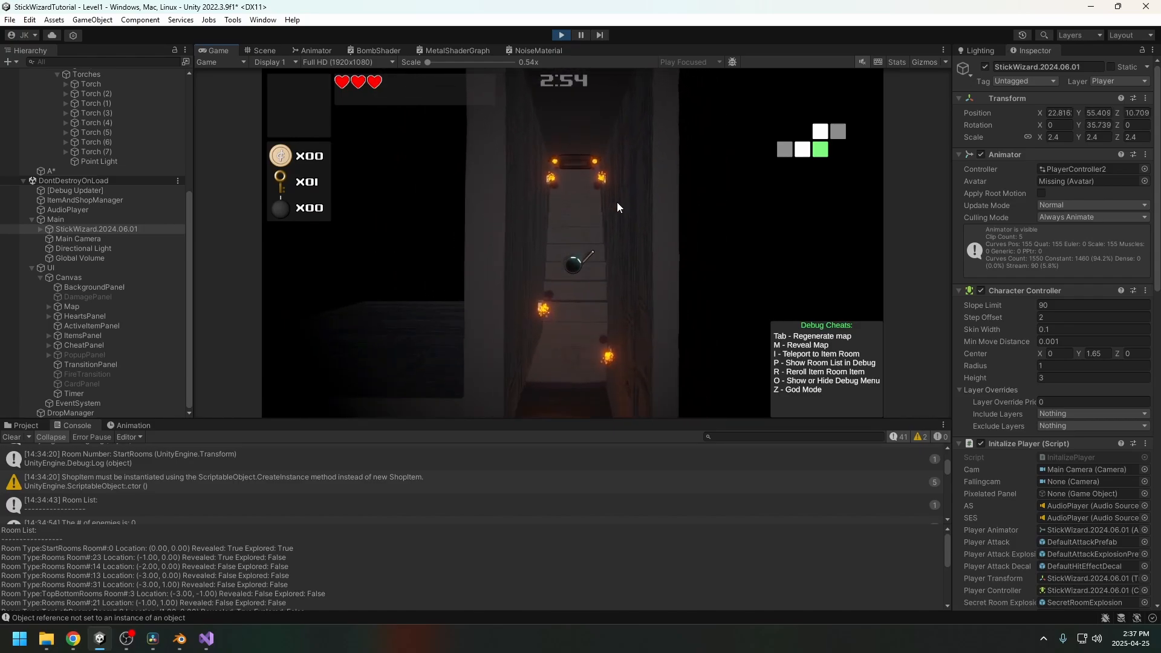
pyautogui.press('w')
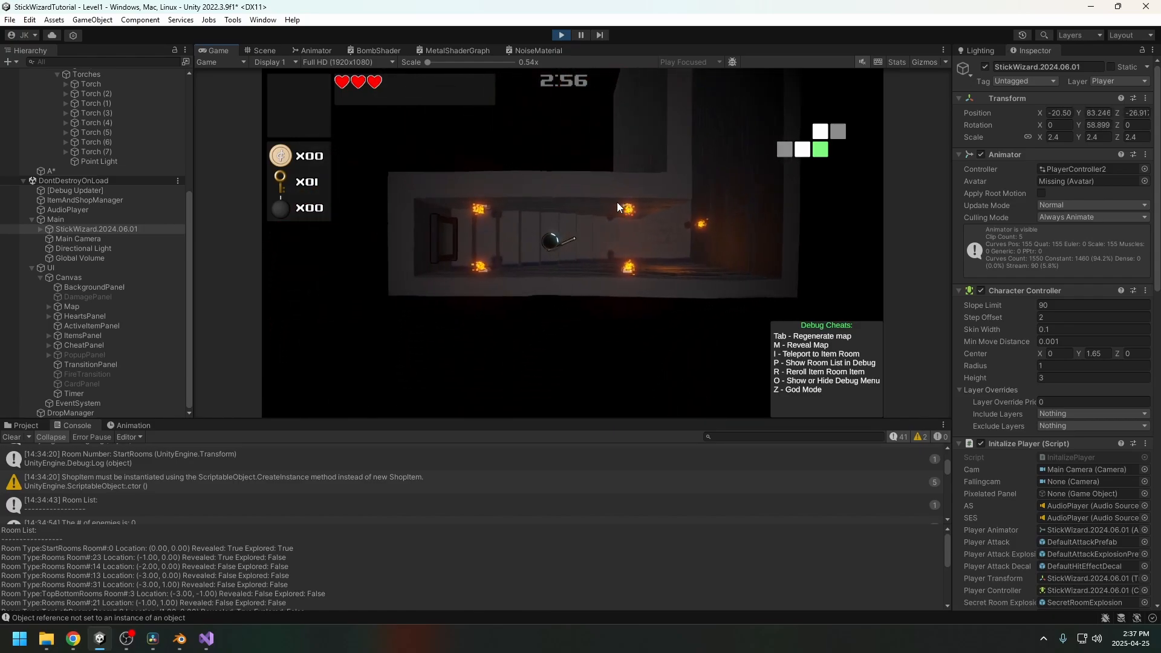
# Step: Walk the player back and forth on the left flight, then fire an attack toward the upper door from near the landing
pyautogui.press('a')
pyautogui.press('d')
pyautogui.press('a')
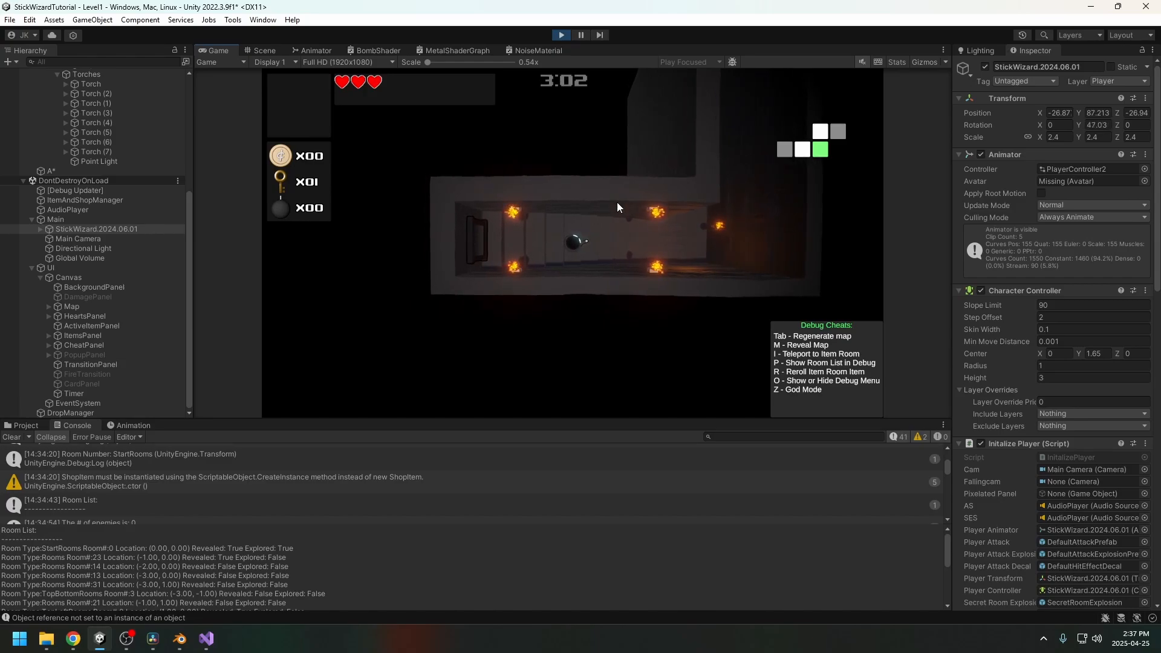
pyautogui.press('d')
pyautogui.press('w')
pyautogui.click(608, 176)
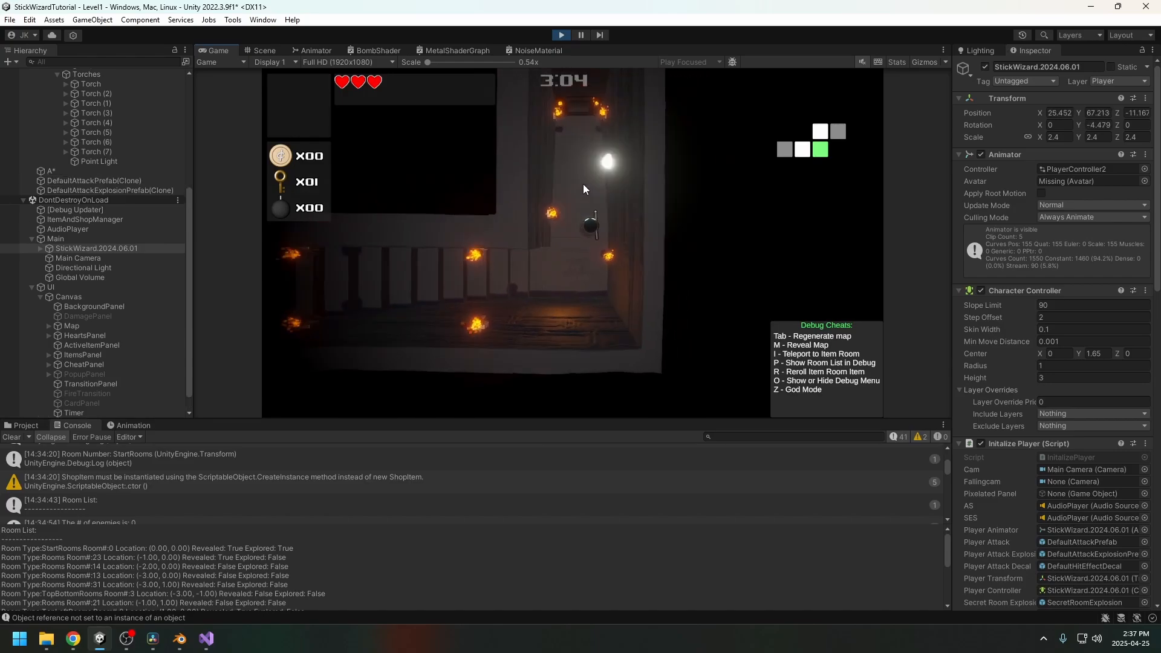
pyautogui.press('s')
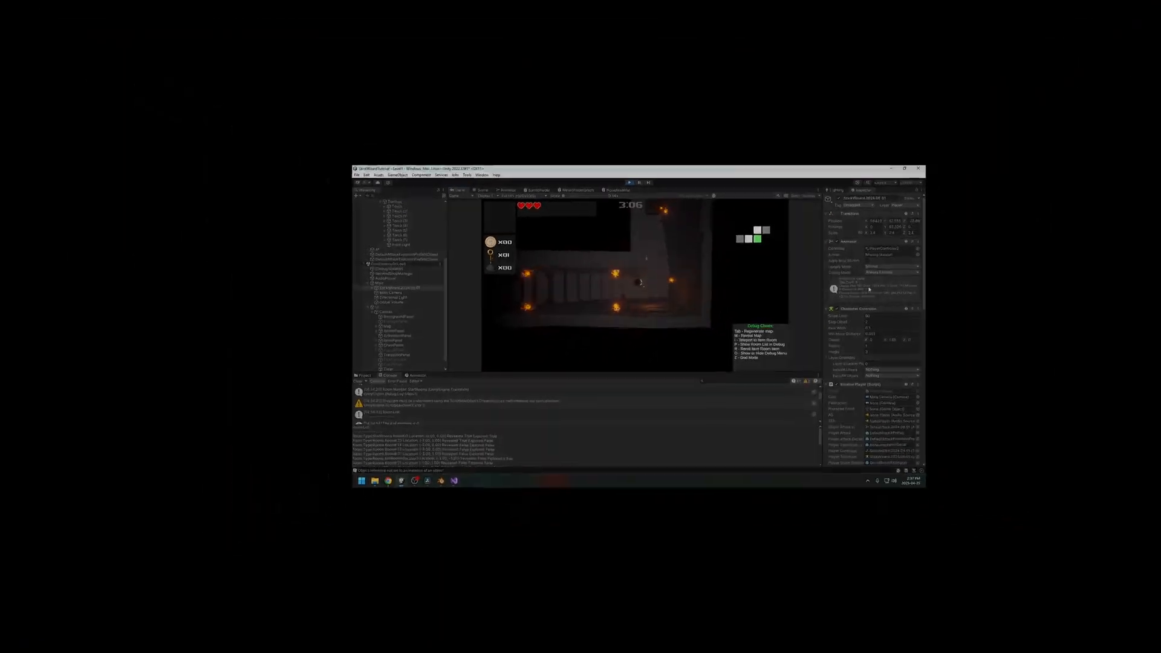